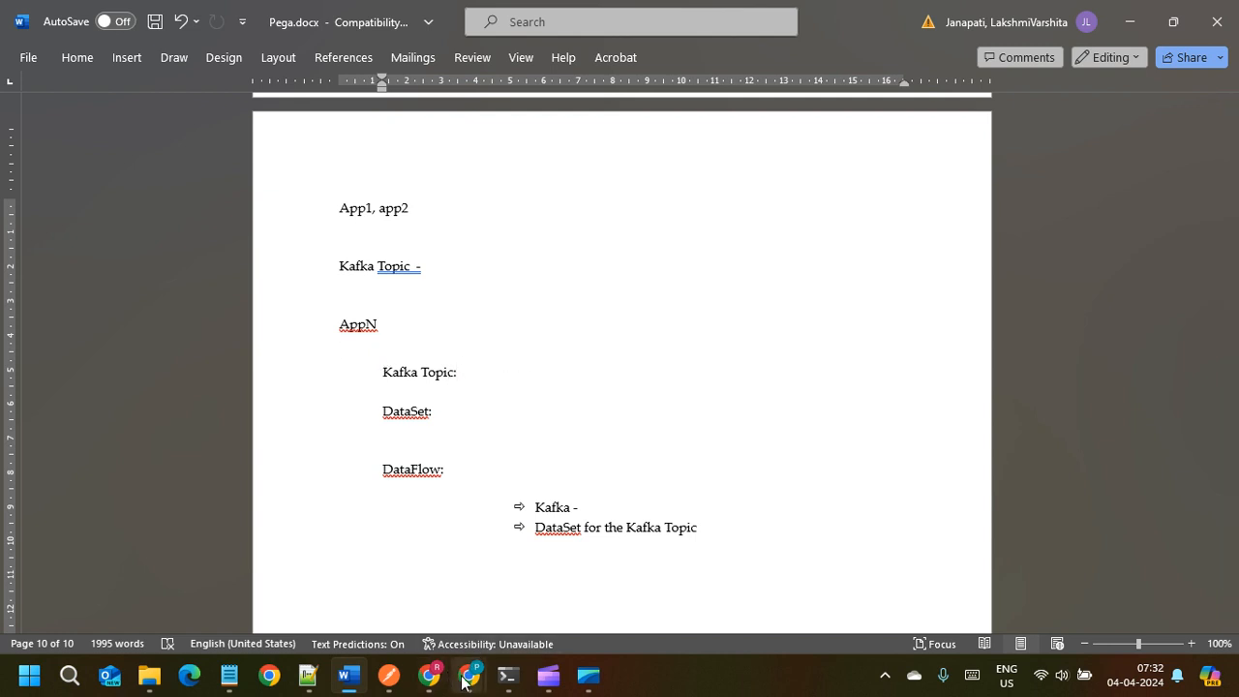
Step: Switch to Pega Dev Studio in Chrome and review the Enroll instances list and the DF-Test-2 data flow run
mouse_move(469, 674)
left_click(567, 559)
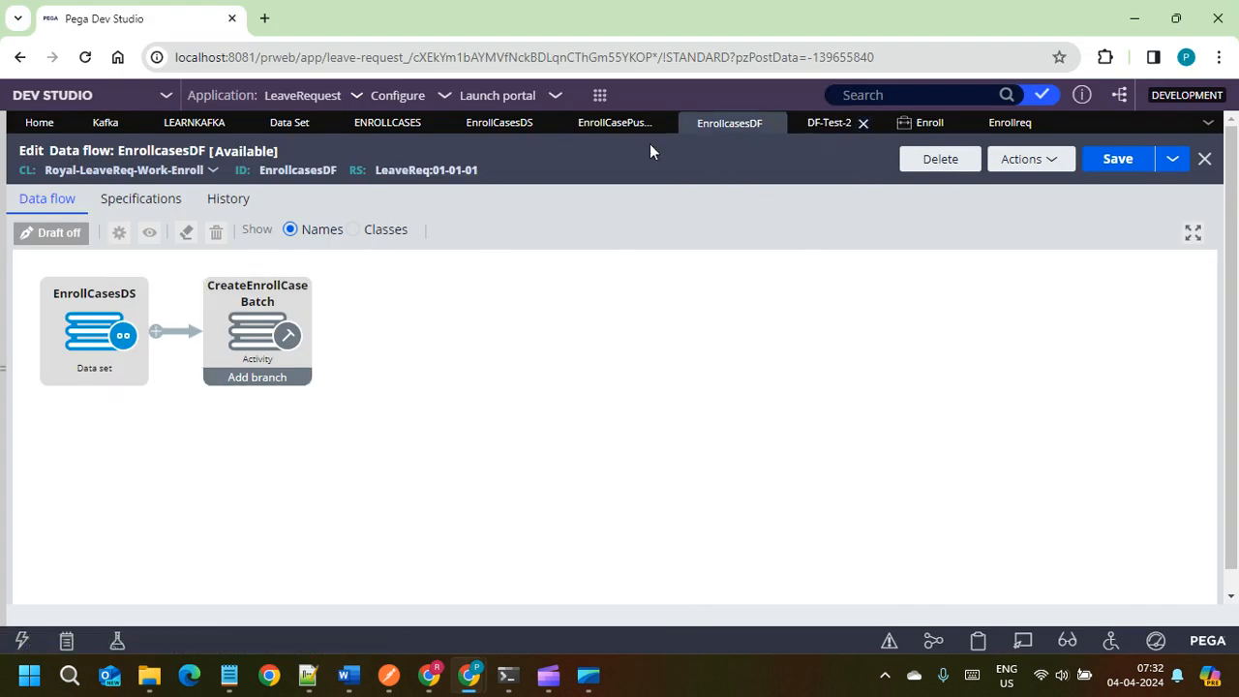
left_click(1010, 123)
left_click(925, 126)
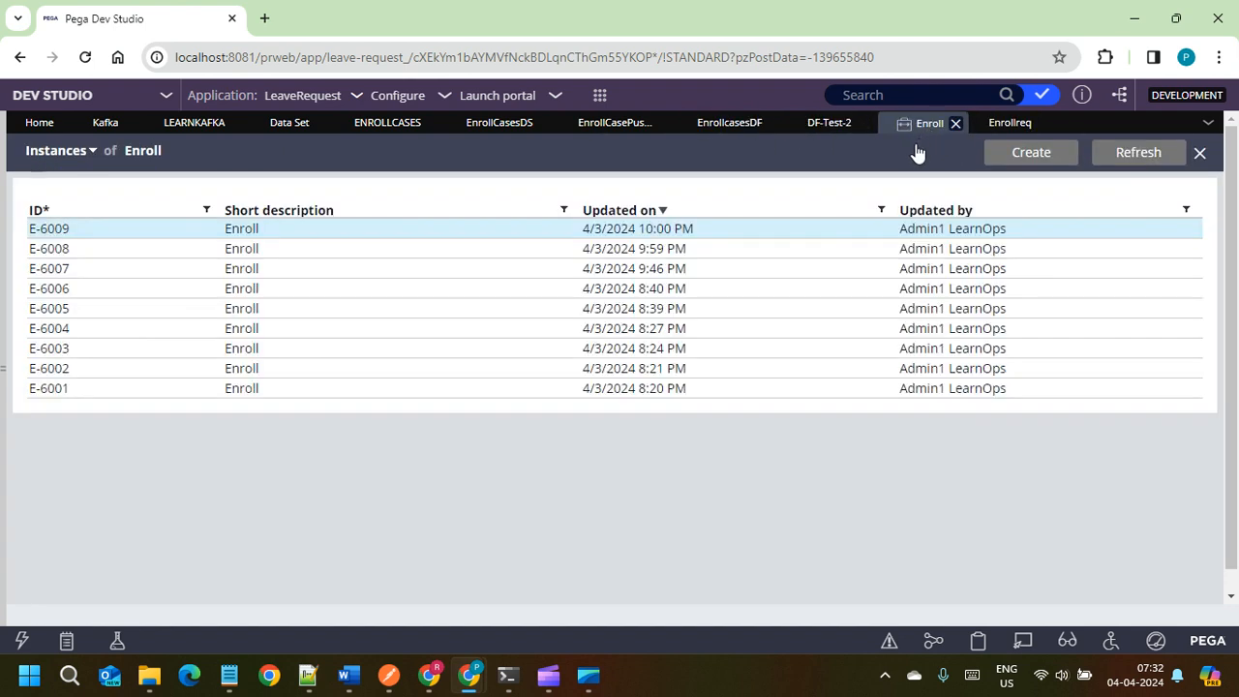
left_click(829, 123)
left_click_drag(35, 160, 233, 157)
left_click(262, 156)
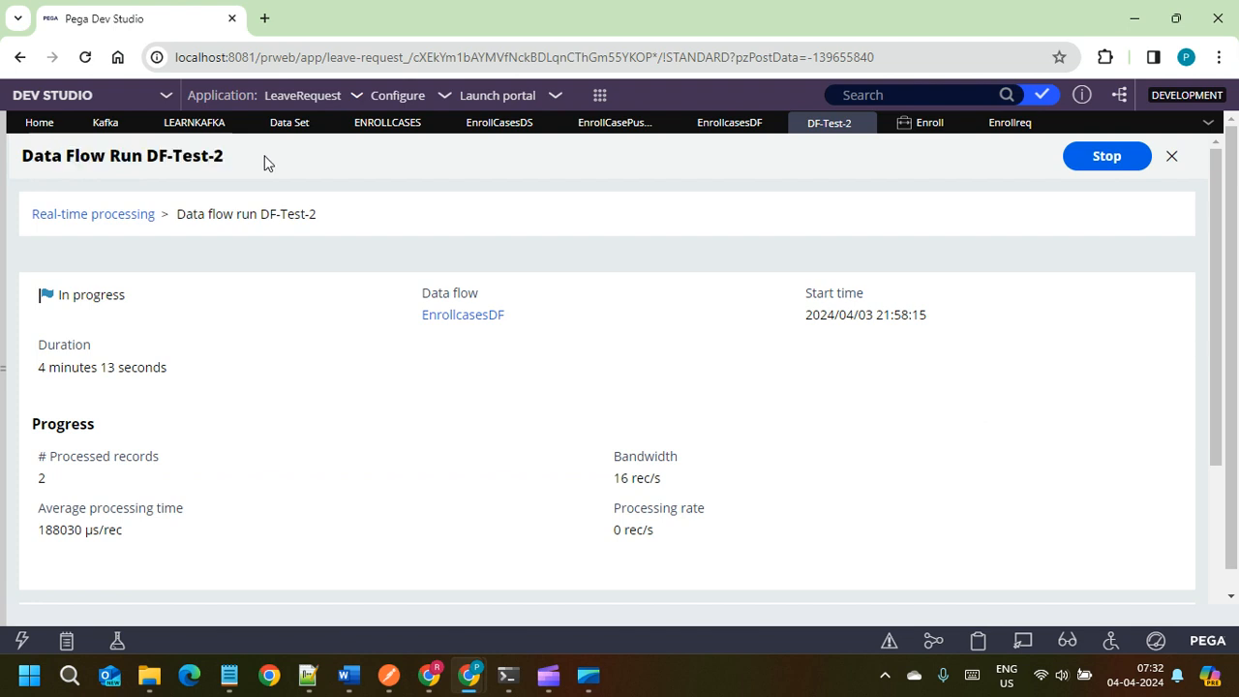
Step: Open the real-time processing page for decisioning data flows and check the manage options of the DF-Test-2 run
left_click(408, 97)
mouse_move(358, 215)
mouse_move(353, 187)
mouse_move(502, 198)
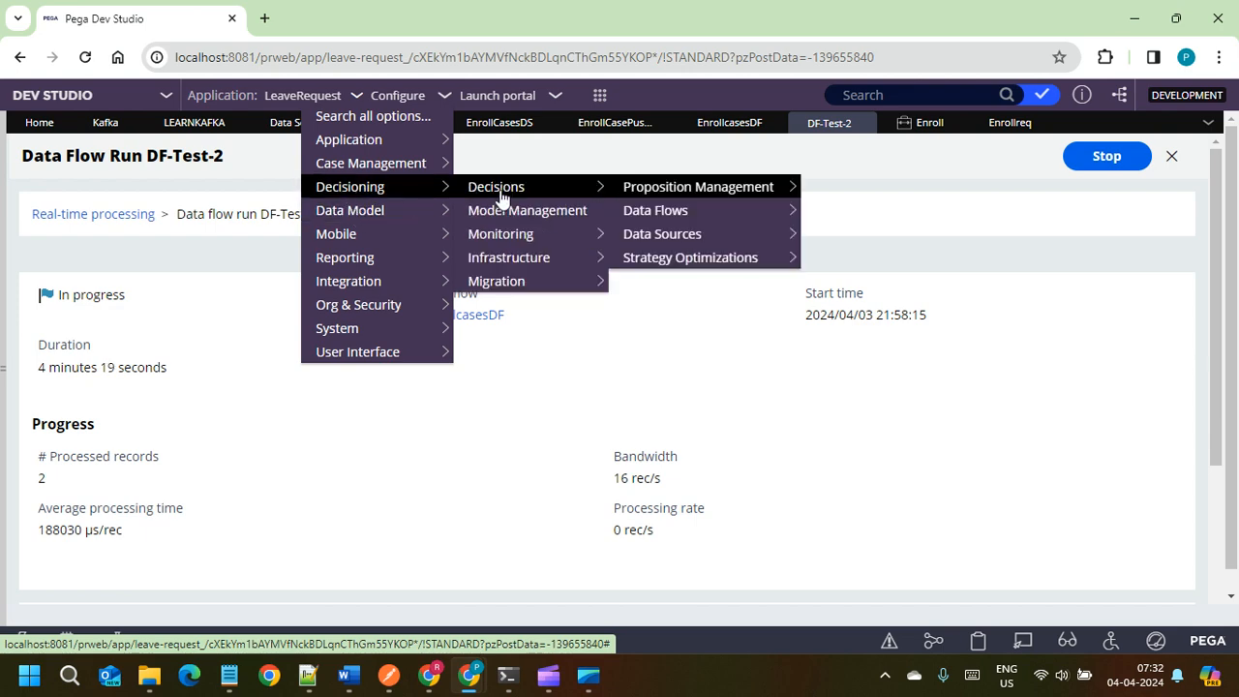
mouse_move(658, 213)
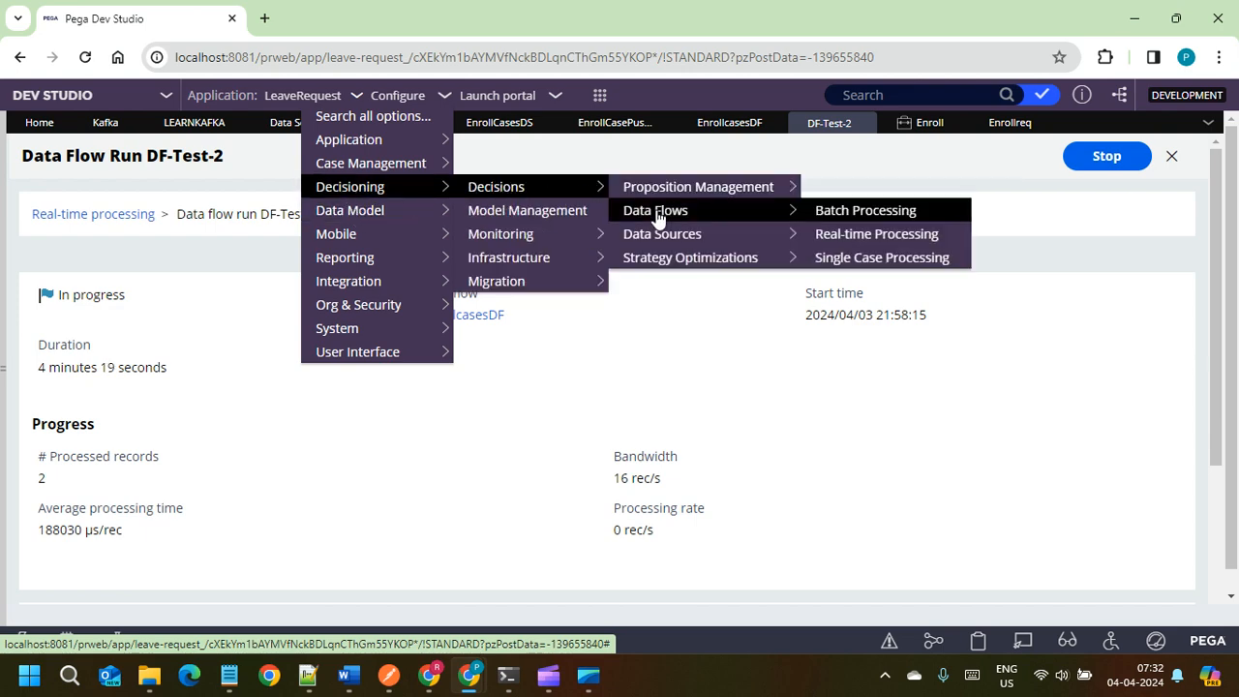
left_click(857, 233)
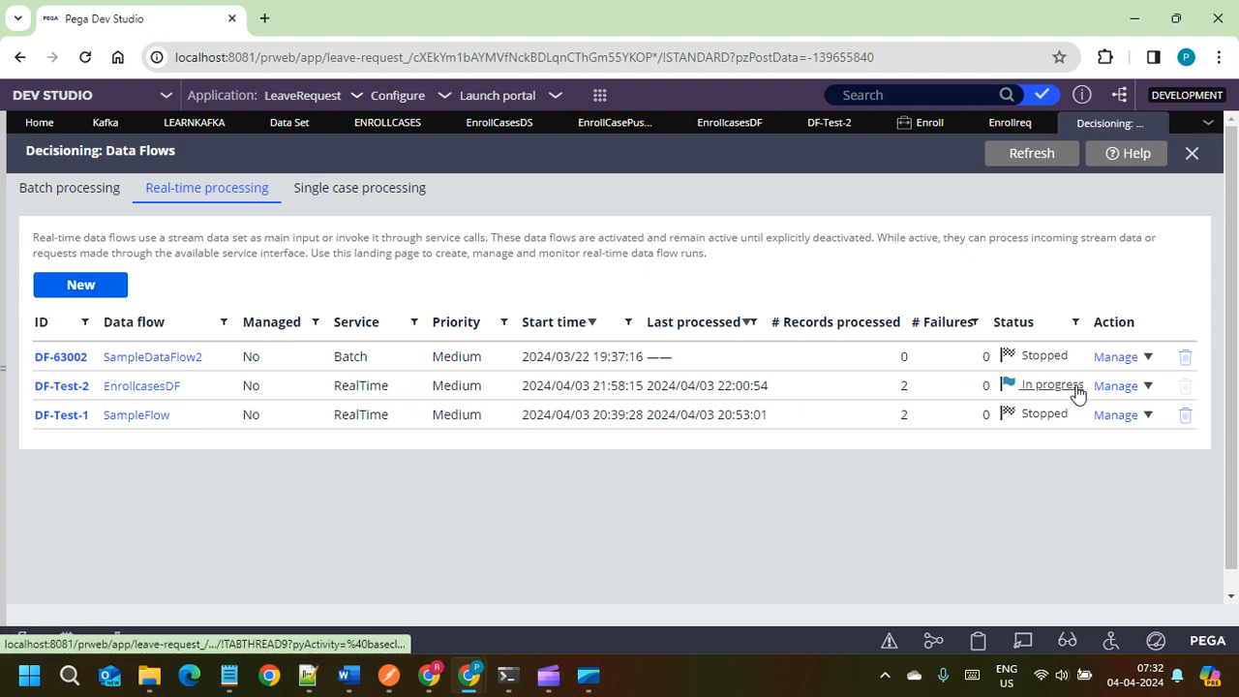
left_click(1121, 393)
left_click(1122, 395)
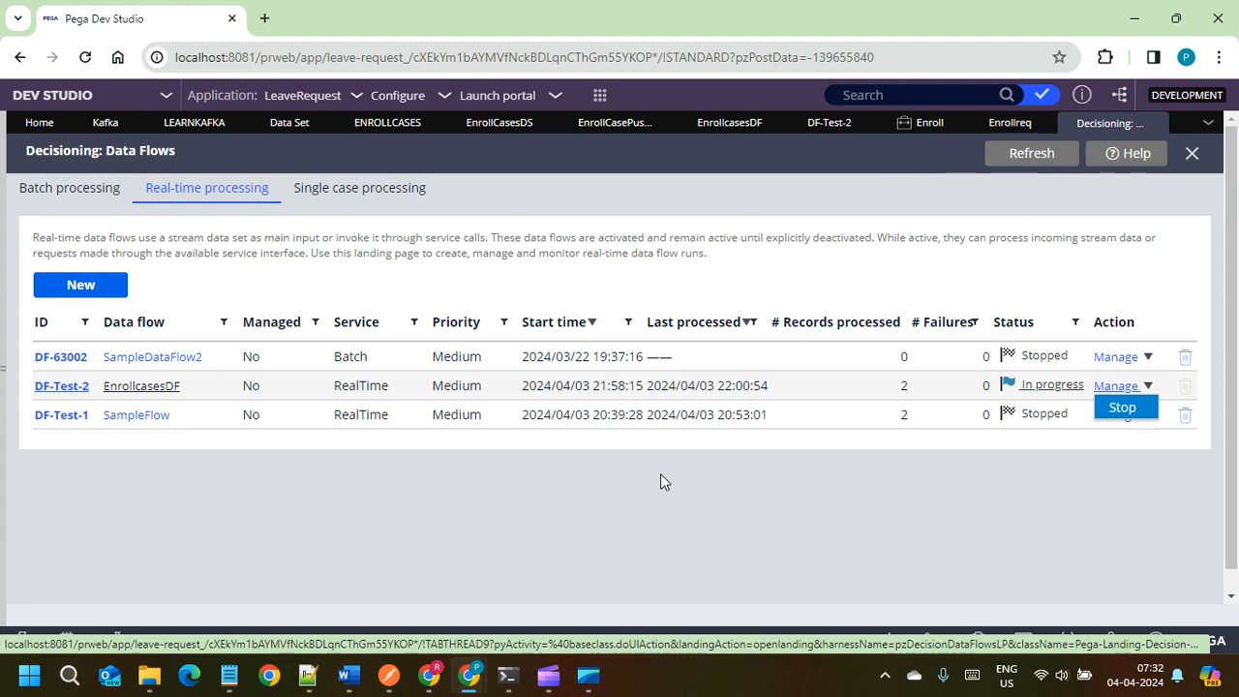
left_click_drag(613, 562, 542, 539)
left_click(108, 520)
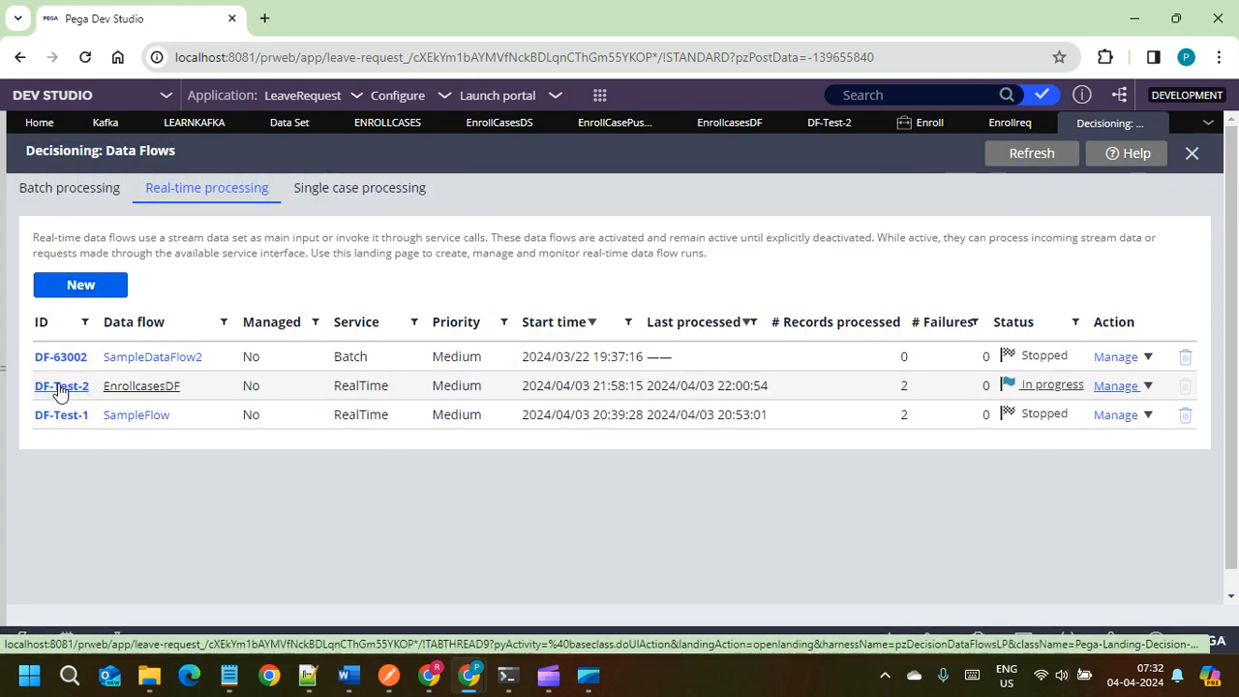
Step: Reopen the DF-Test-2 run and examine its progress, component statistics, distribution details and run details
left_click(56, 392)
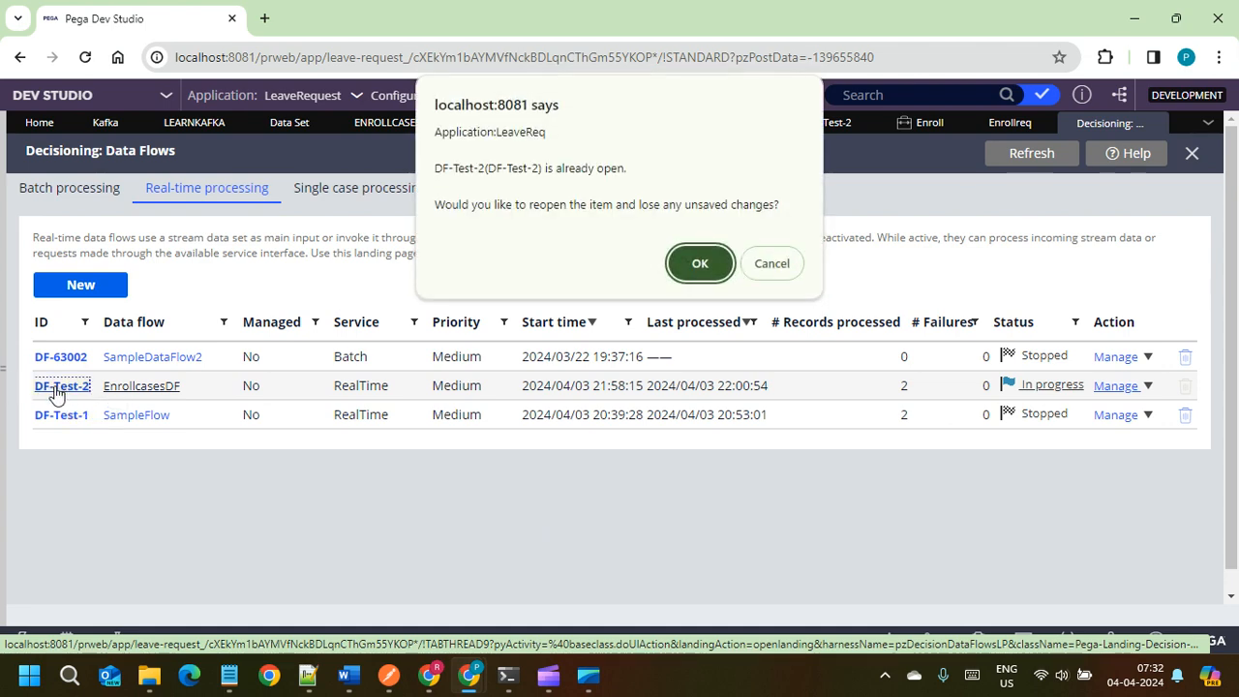
left_click(697, 264)
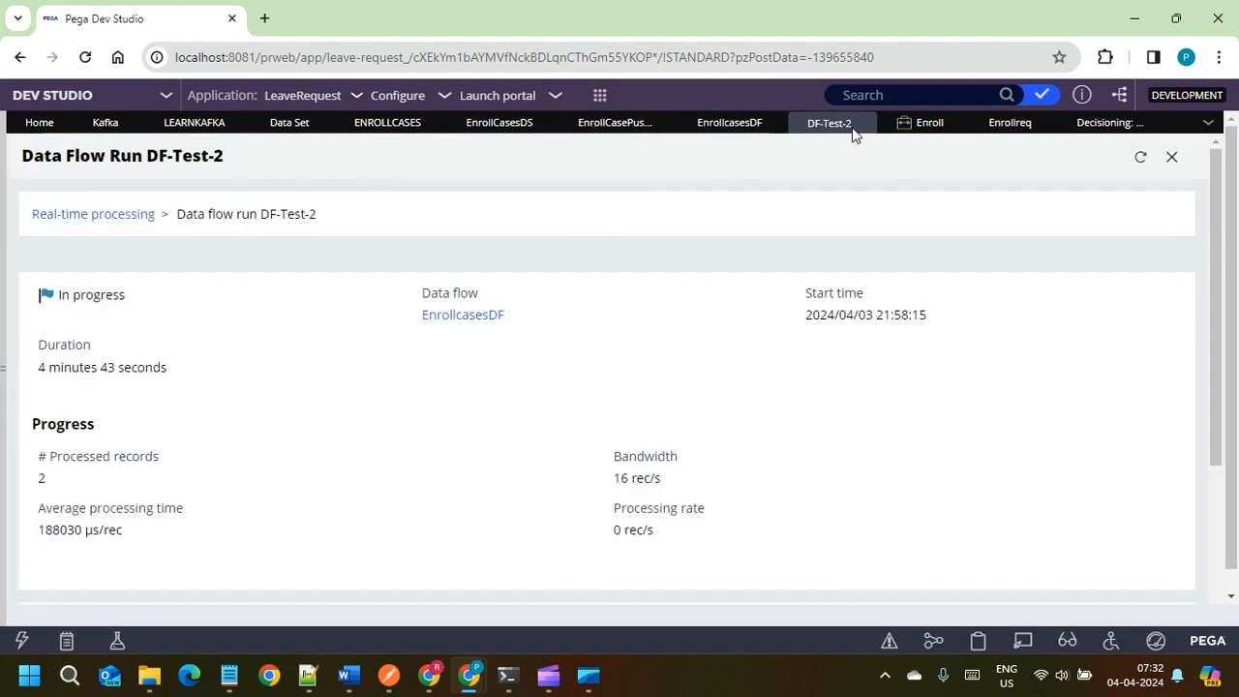
scroll(237, 279, "down", 3)
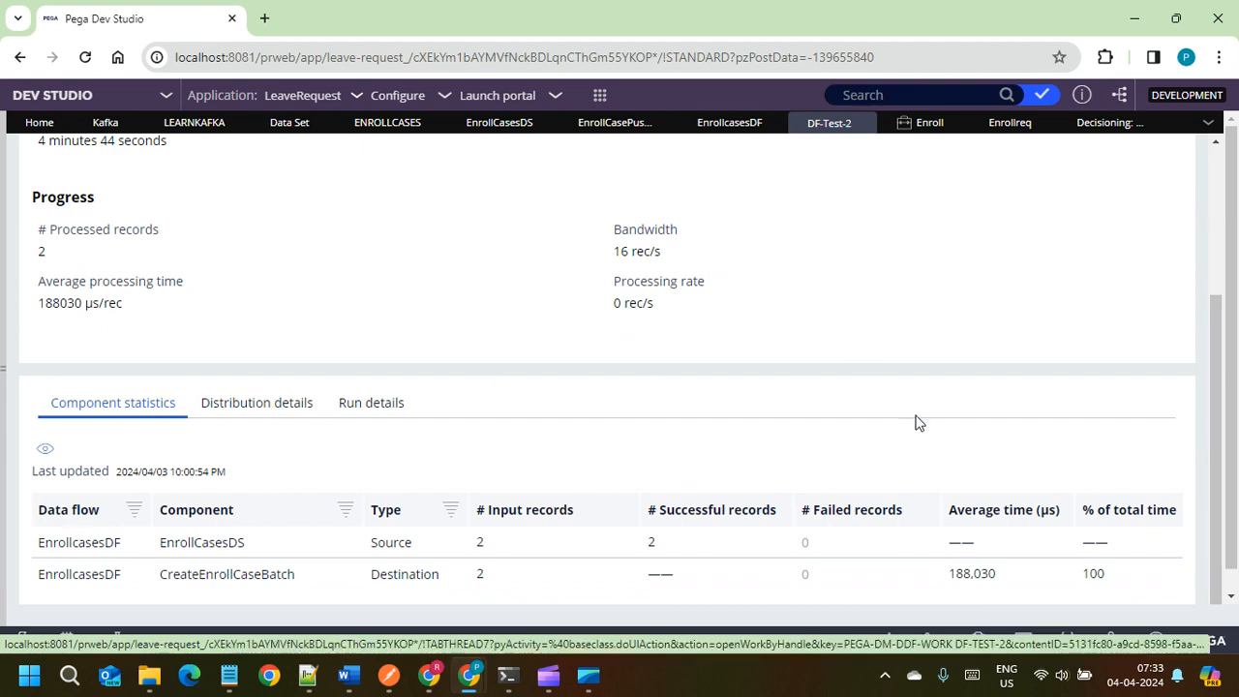
left_click(269, 390)
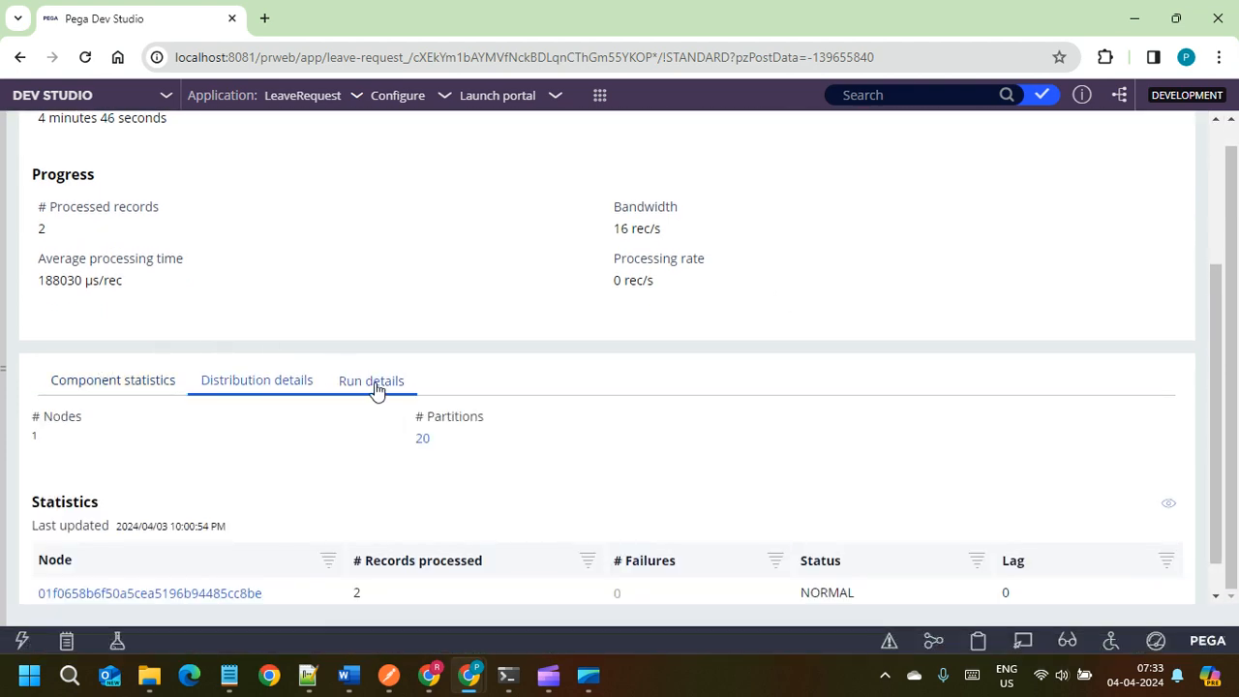
scroll(376, 378, "down", 1)
left_click(373, 345)
left_click(58, 392)
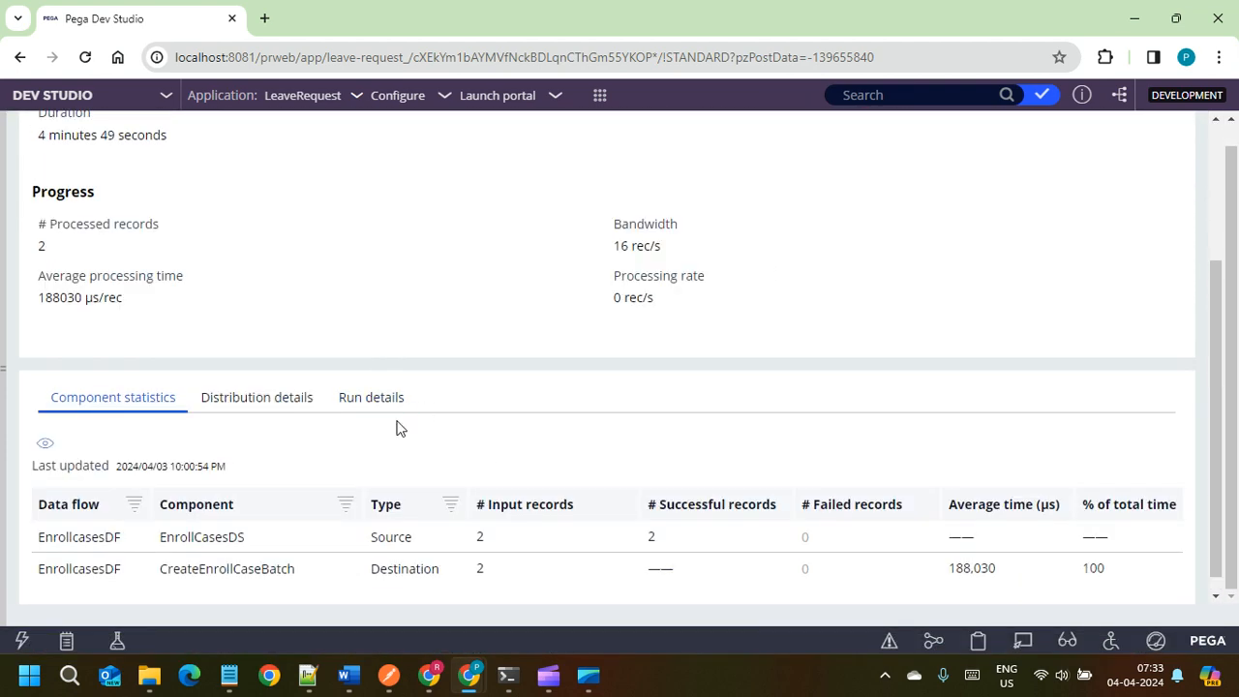
scroll(949, 592, "down", 1)
scroll(1081, 479, "up", 3)
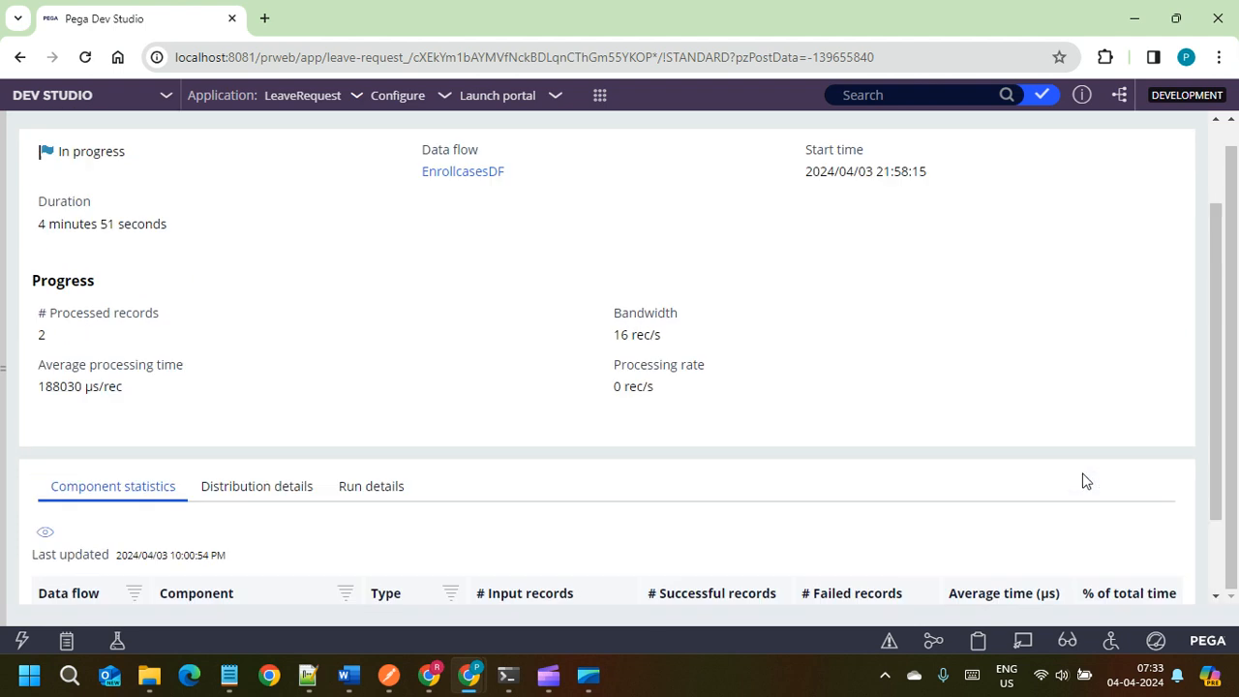
Step: Stop the DF-Test-2 data flow run and close the run, the data flows page and the Enroll instances list
left_click(1108, 158)
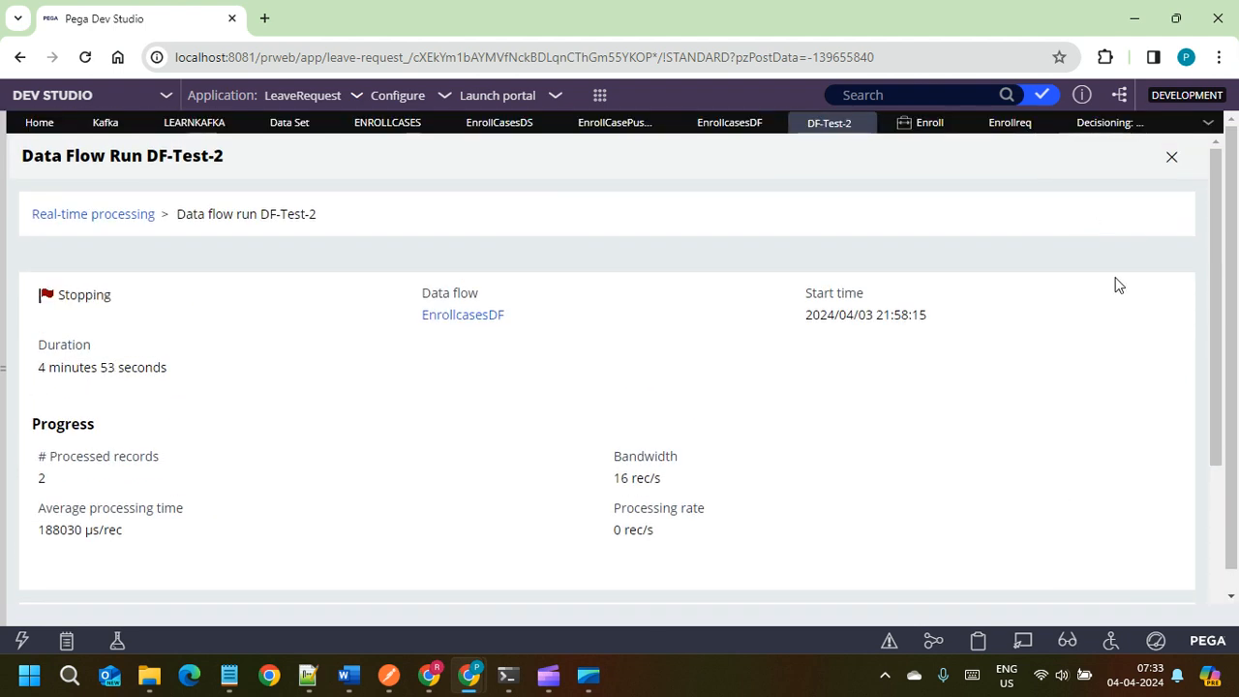
left_click(864, 124)
left_click(1043, 157)
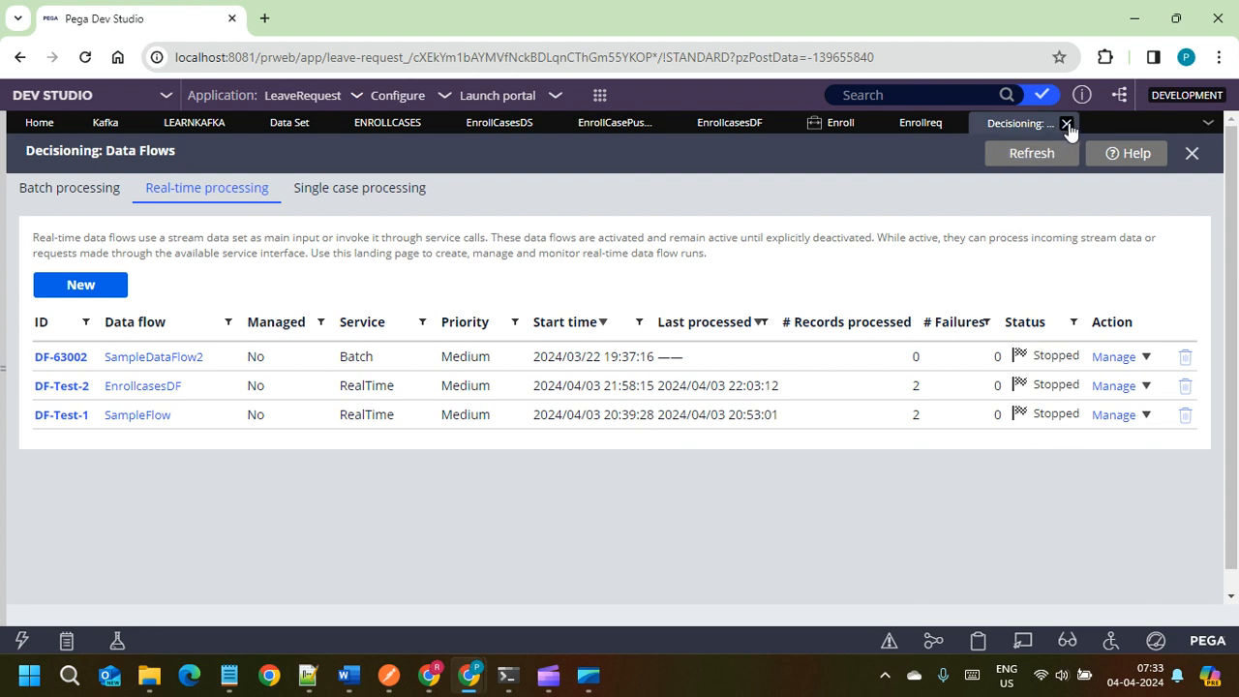
left_click(1066, 124)
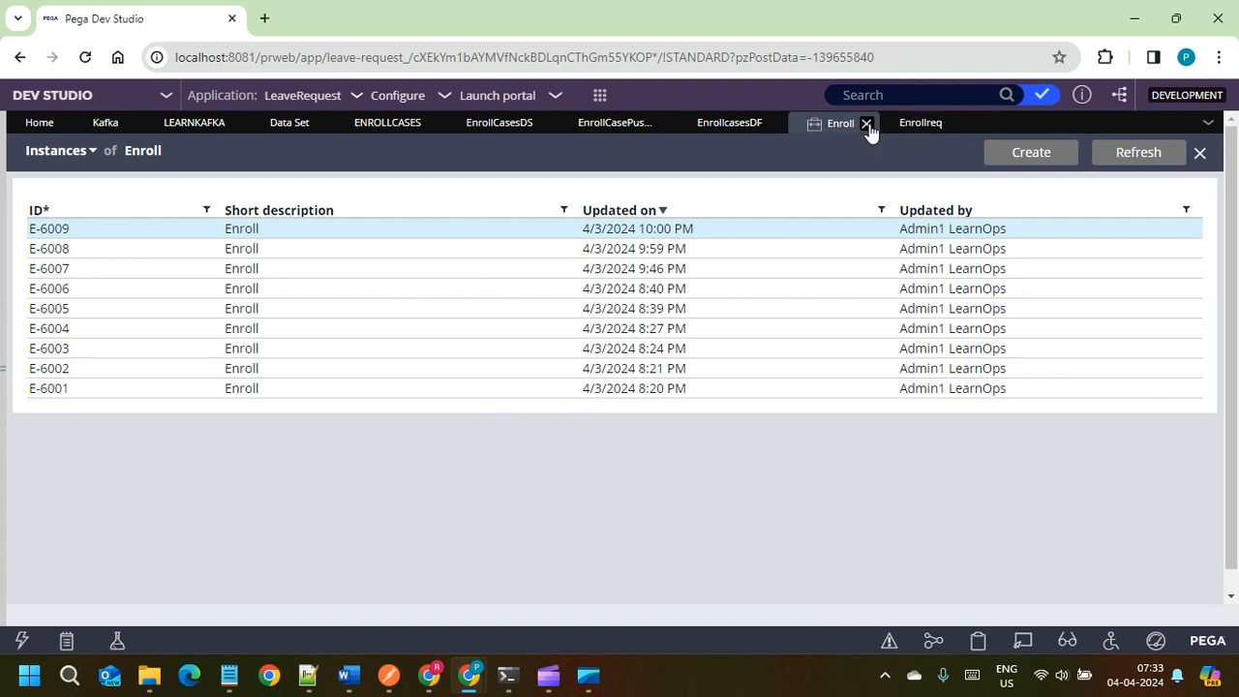
left_click(867, 126)
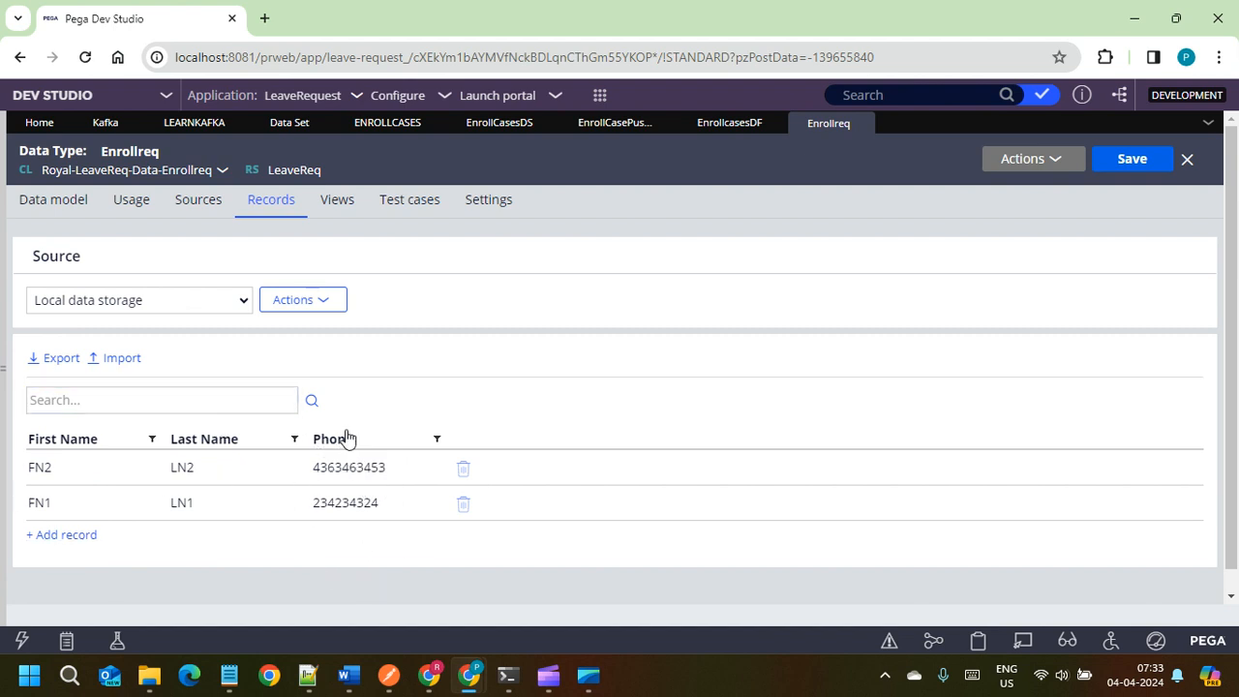
Step: Review the EnrollcasesDF data flow, the EnrollCasePushToKAfka activity and the records of the Enrollreq data type
left_click(725, 129)
left_click(612, 132)
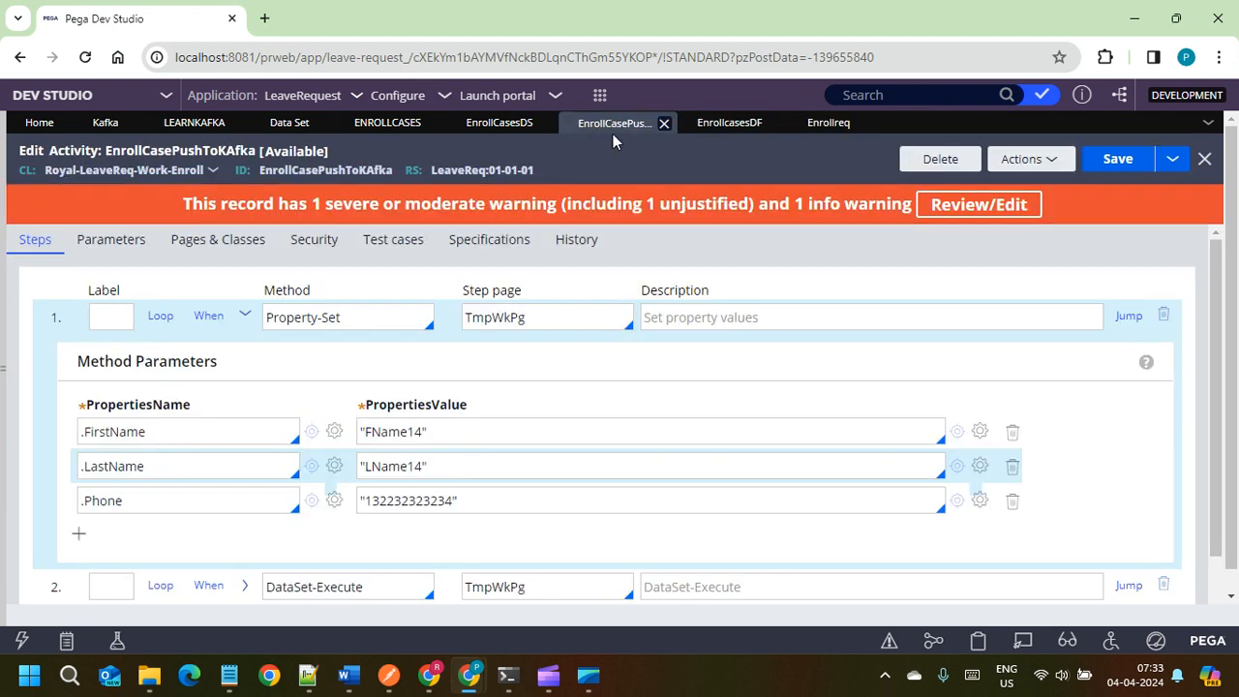
left_click(729, 123)
left_click(828, 123)
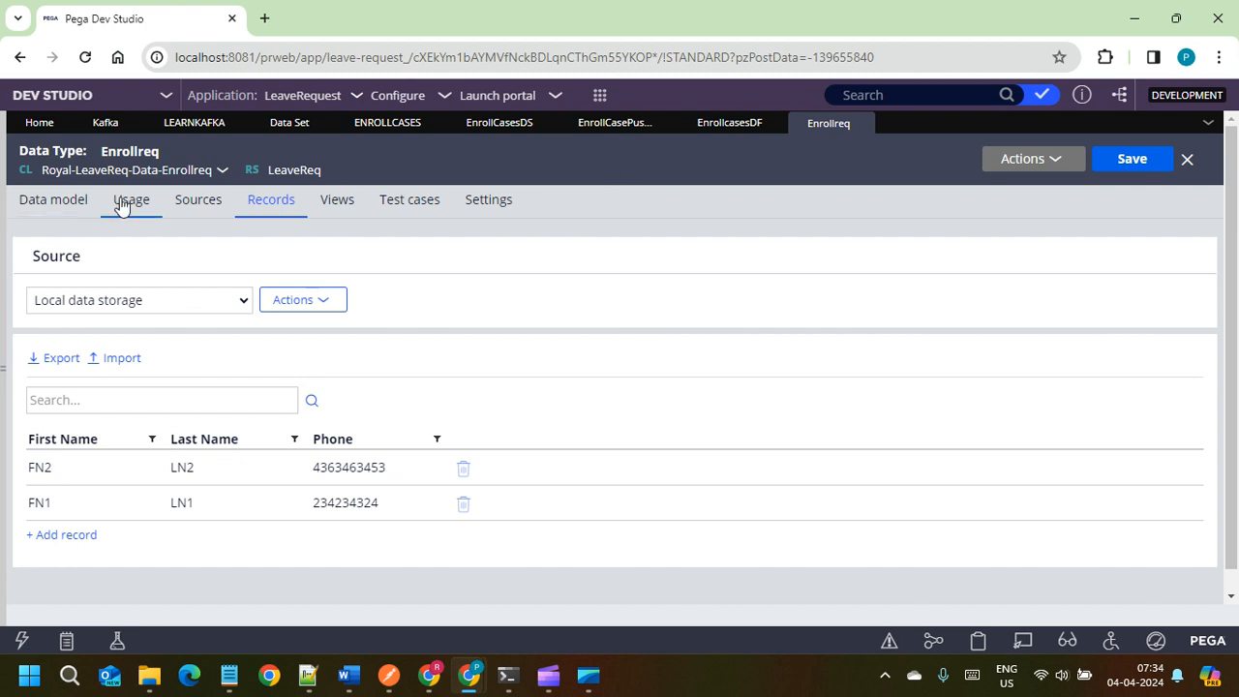
Step: Show the data types explorer beside Enrollreq and check the options for its Royal-LeaveReq-Data-Enrollreq class
left_click(189, 171)
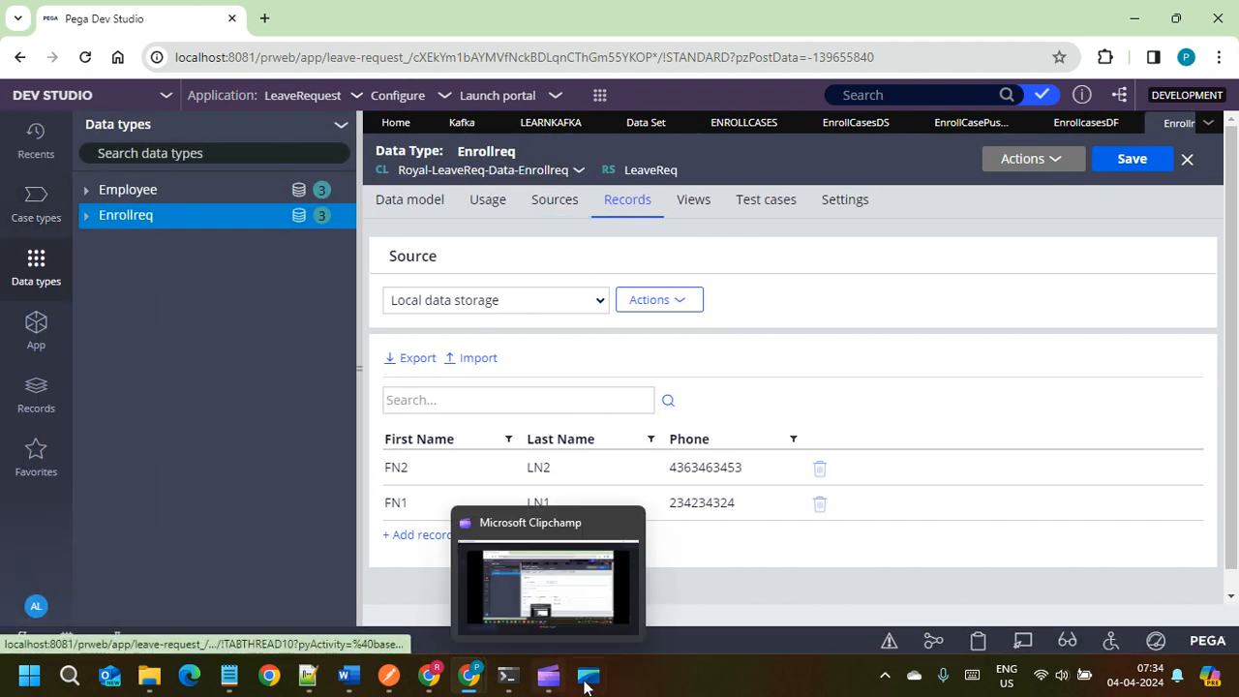
left_click(530, 173)
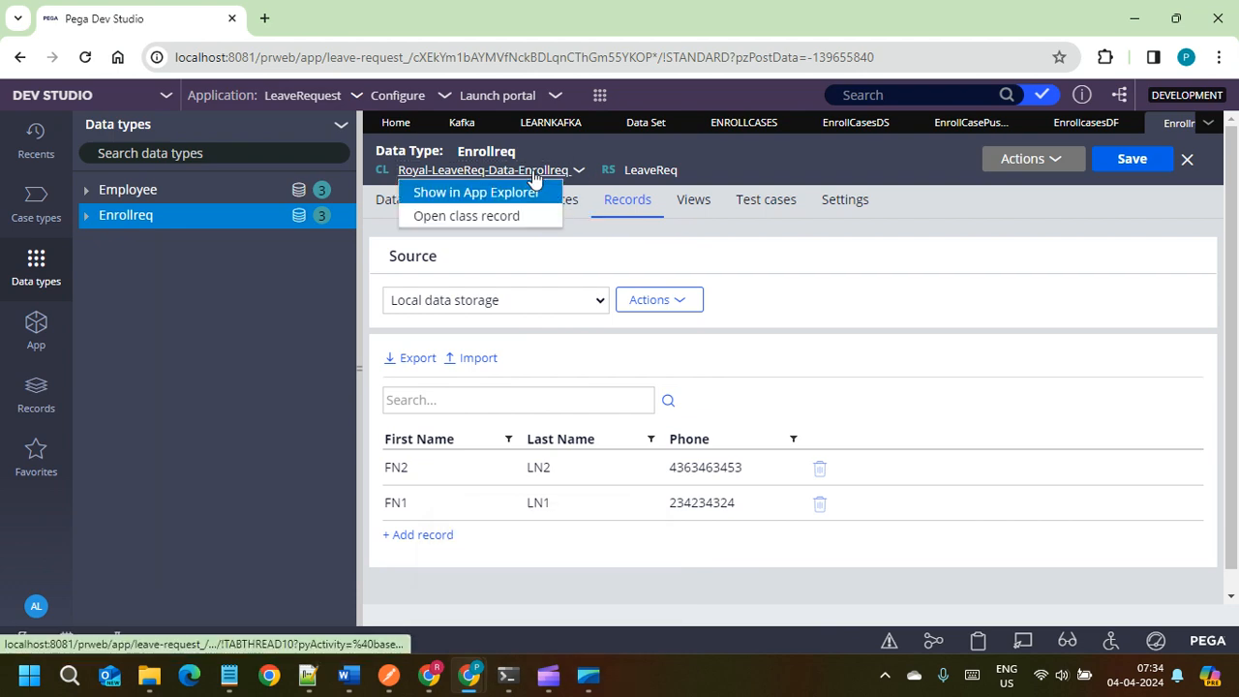
left_click(765, 154)
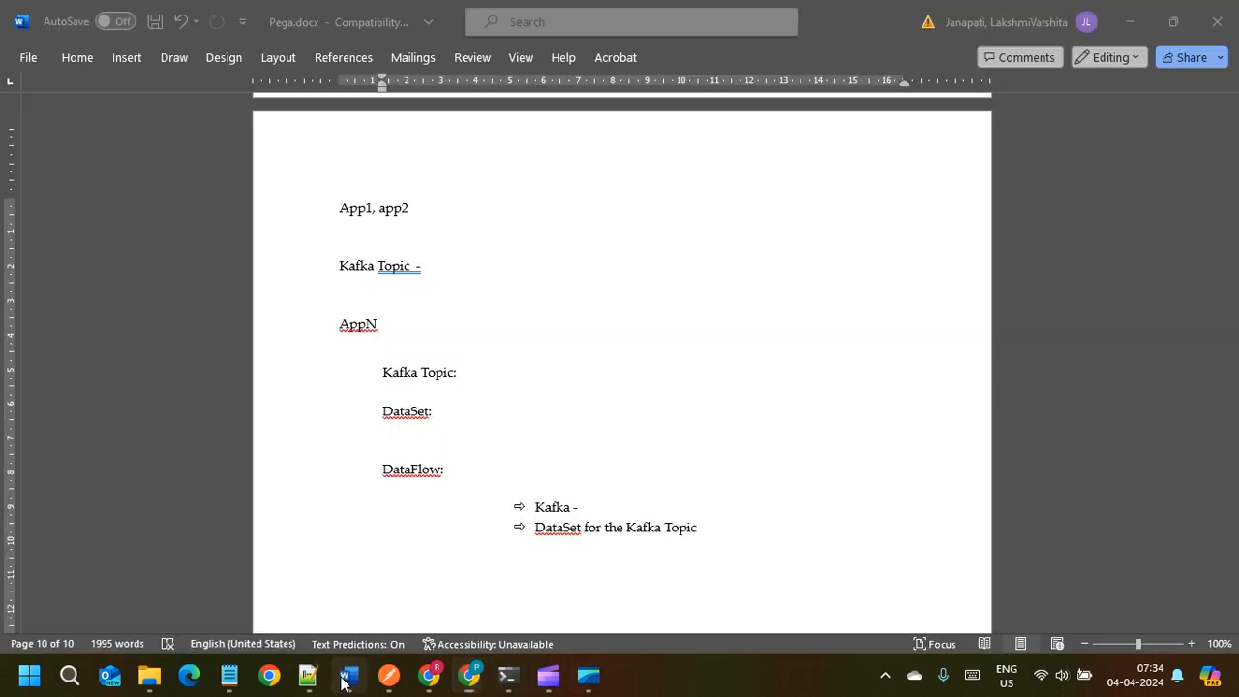
Step: Switch to the Pega.docx document in Word and add the line "DataSet – can insert records." below the Kafka bullet list
left_click(349, 674)
scroll(601, 442, "down", 2)
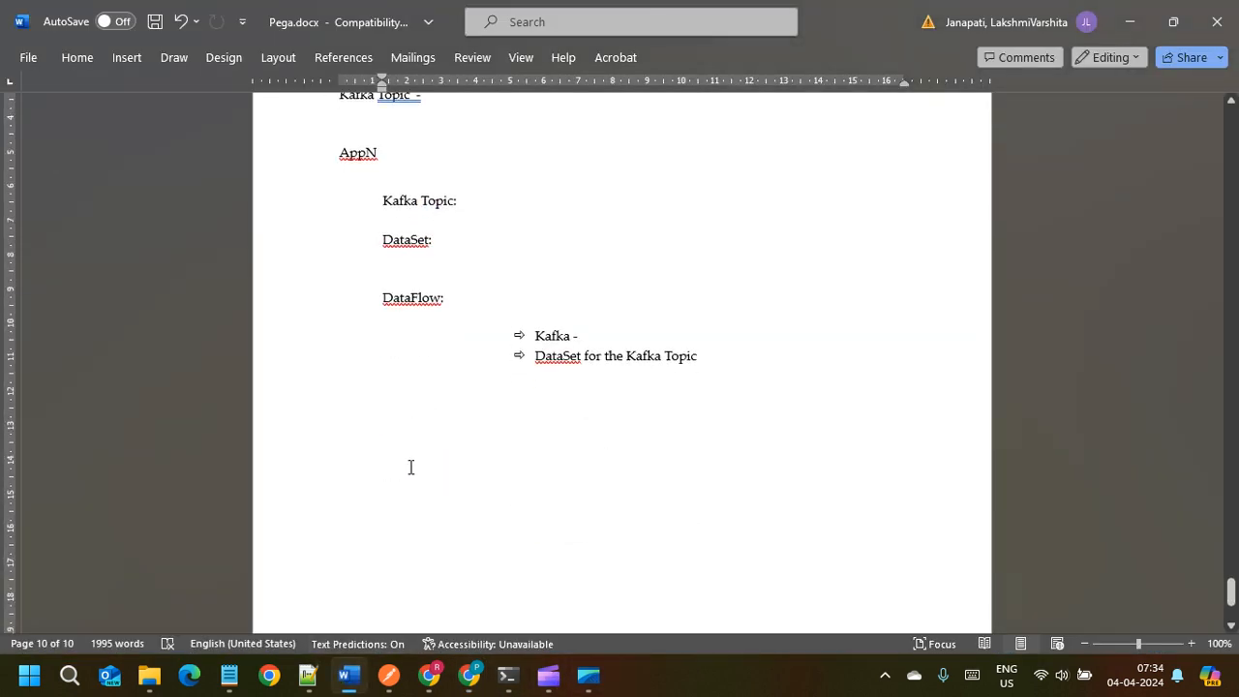
left_click(546, 405)
key("BackSpace")
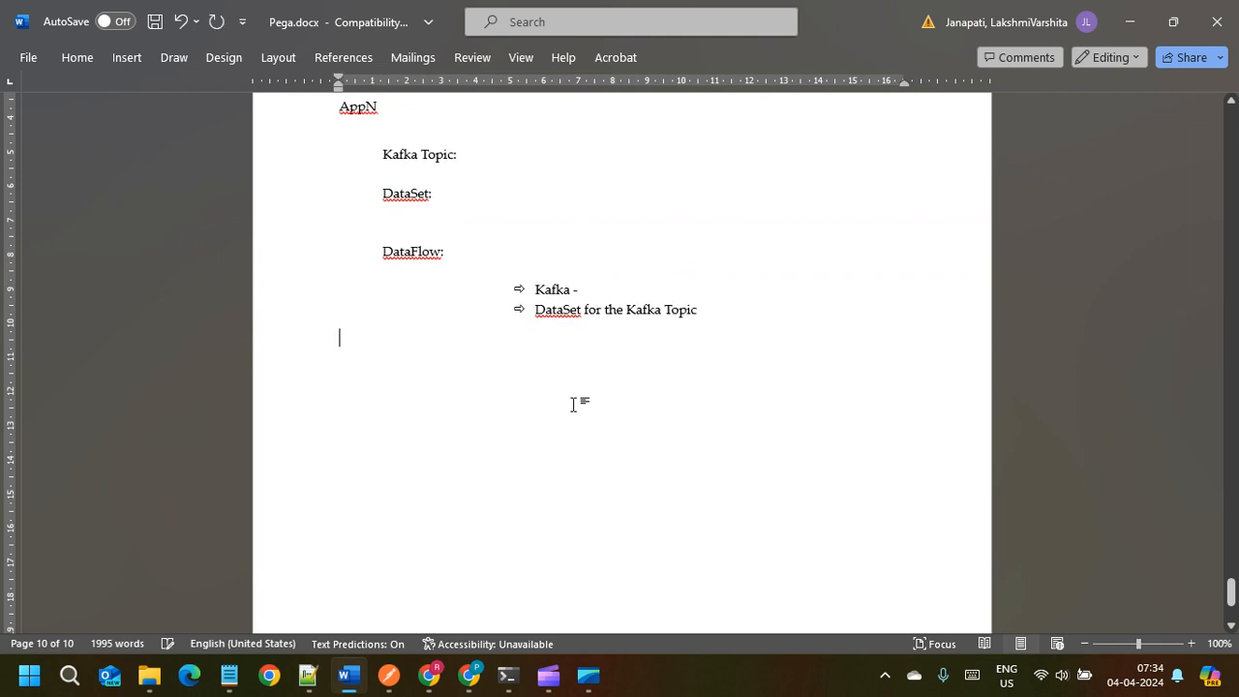
key("Return")
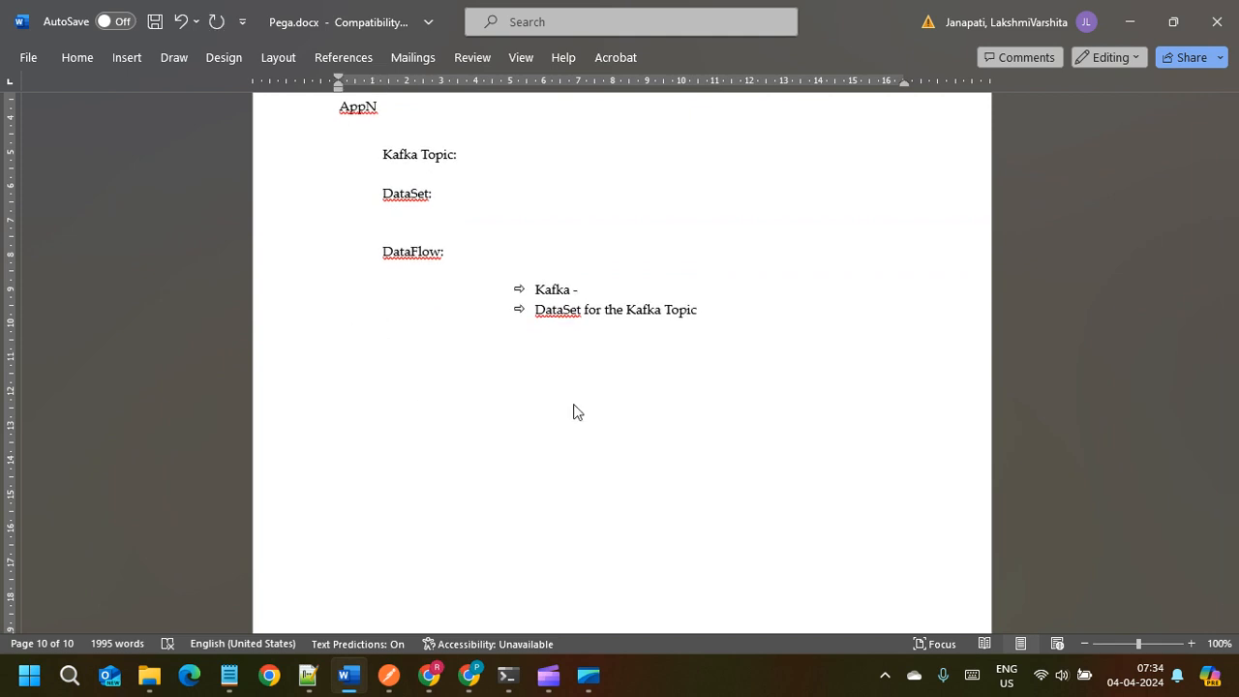
type("DataSet - can insert")
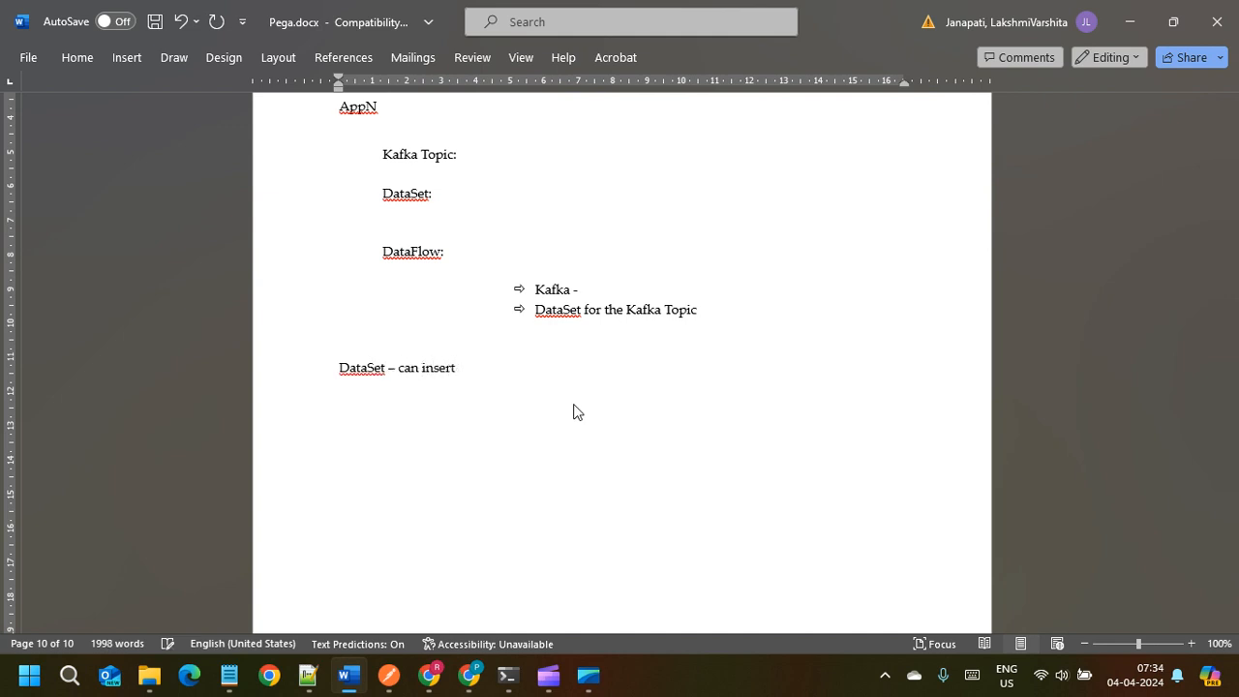
type(" rec")
Step: Add the line "Data Table contain 50K records." below the DataSet note
type("Data Ta")
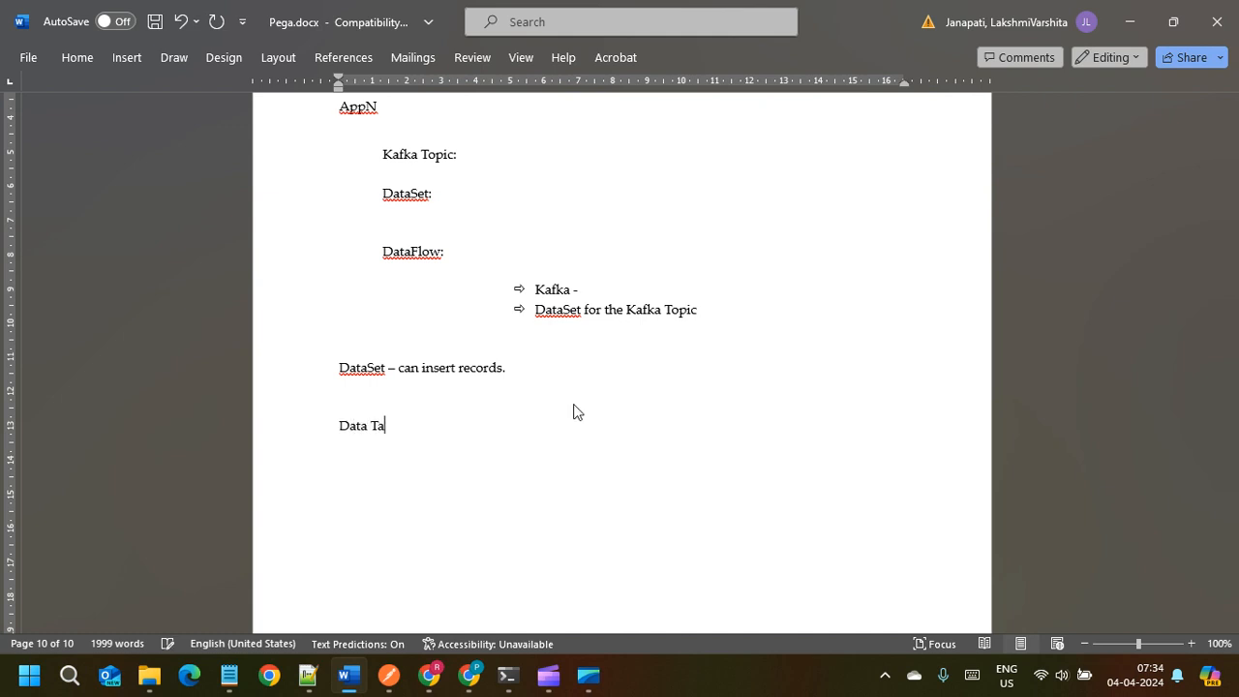
type("ble contain 100")
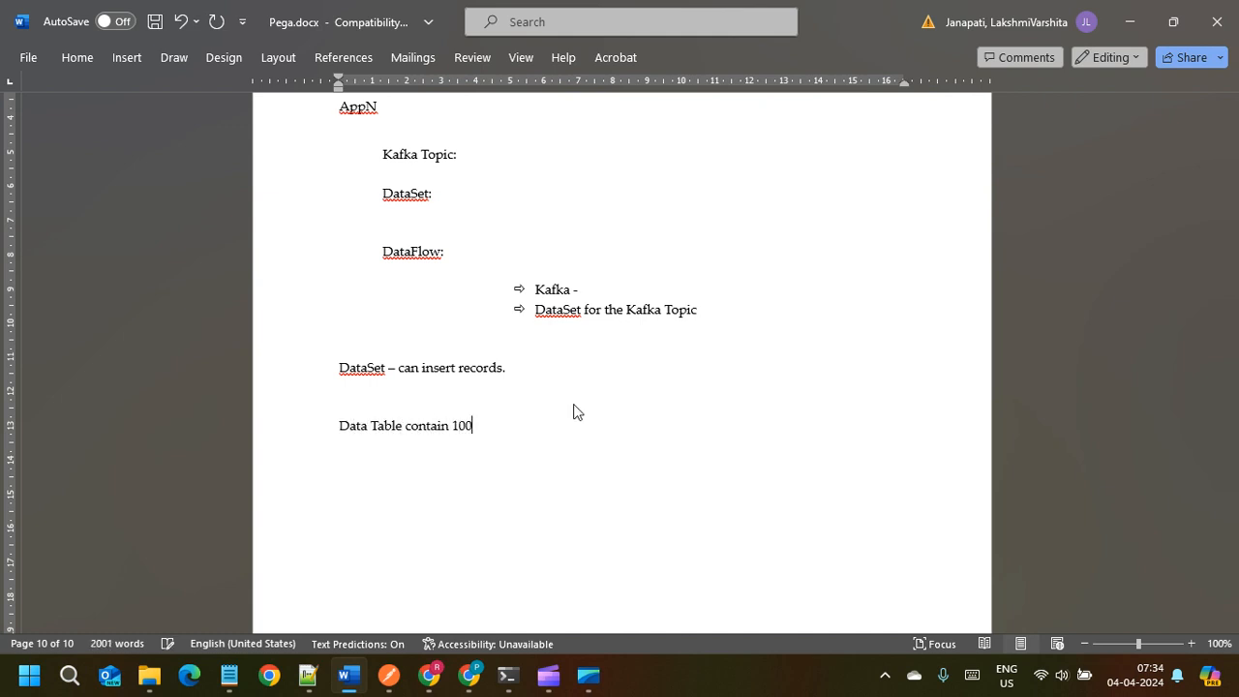
type("k")
key("BackSpace")
key("BackSpace")
type("K reco")
Step: Add the line "Then How can Background processing DataFlow can process them." and save the document
key("Return")
type("Then How can Backgrou")
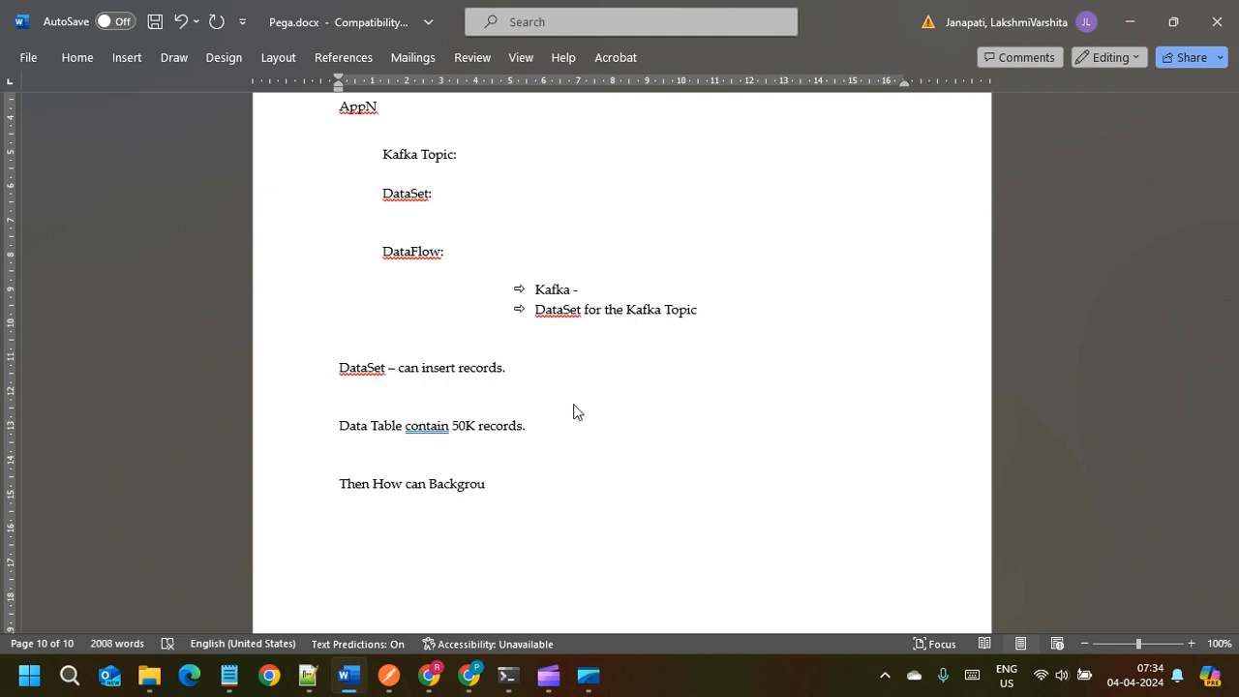
type("nd processing Da")
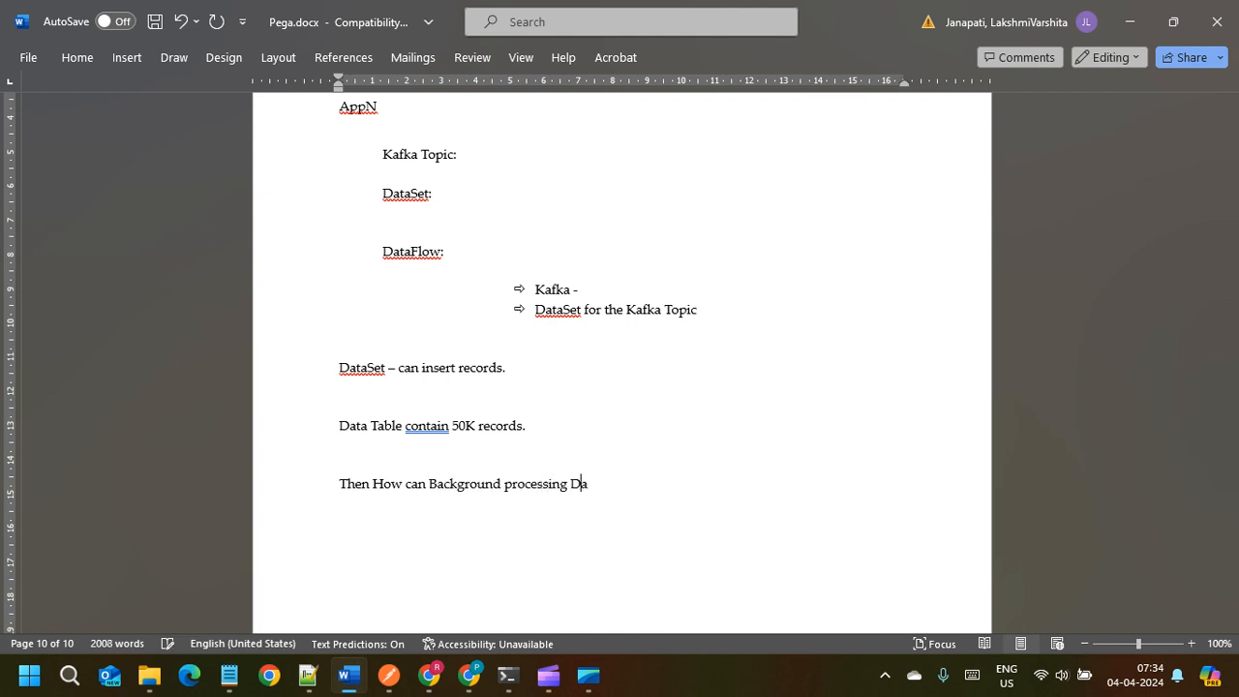
type("taFlow can process them.")
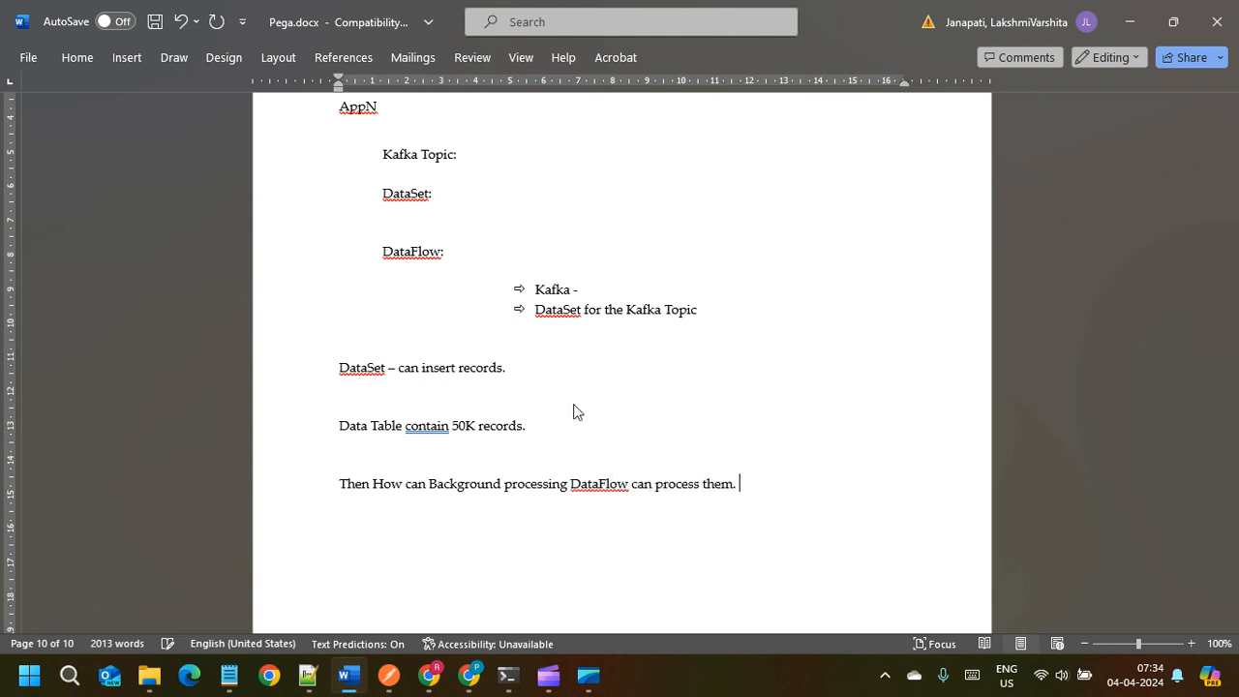
key("ctrl+s")
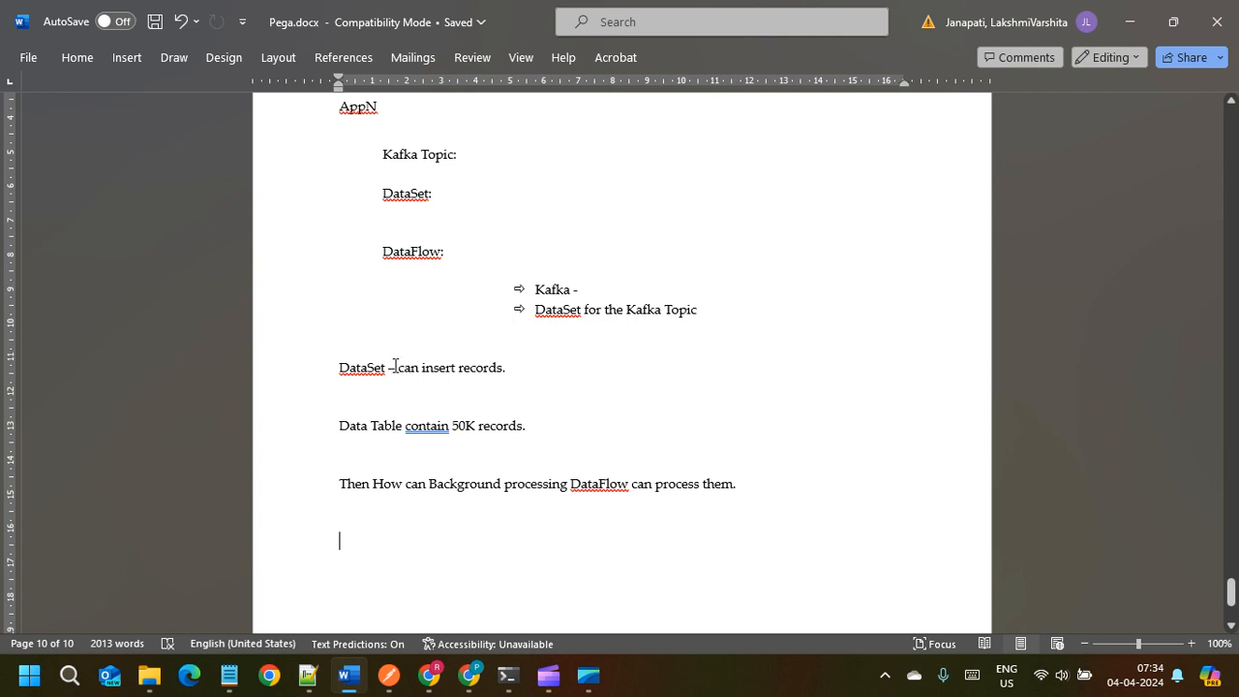
Step: Switch to Pega Dev Studio, show the Enrollreq class in App Explorer, and start a new Data Set record under Royal-LeaveReq-Data-Enrollreq
key("alt+Tab")
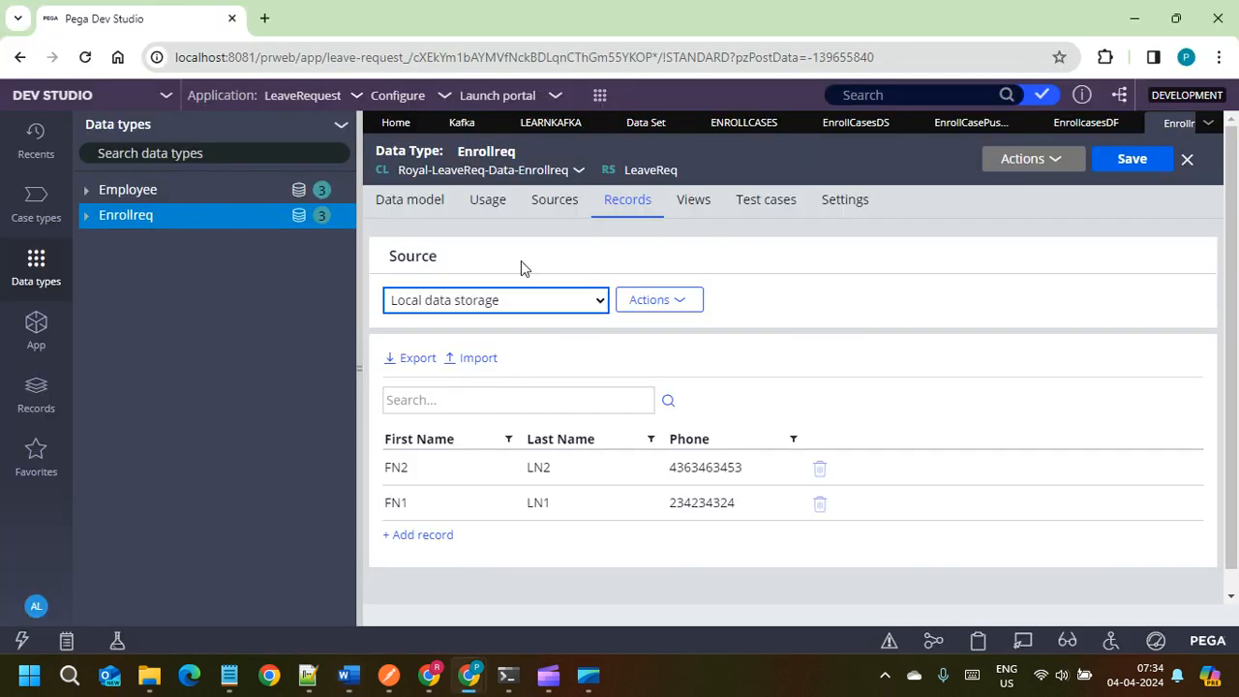
left_click(520, 184)
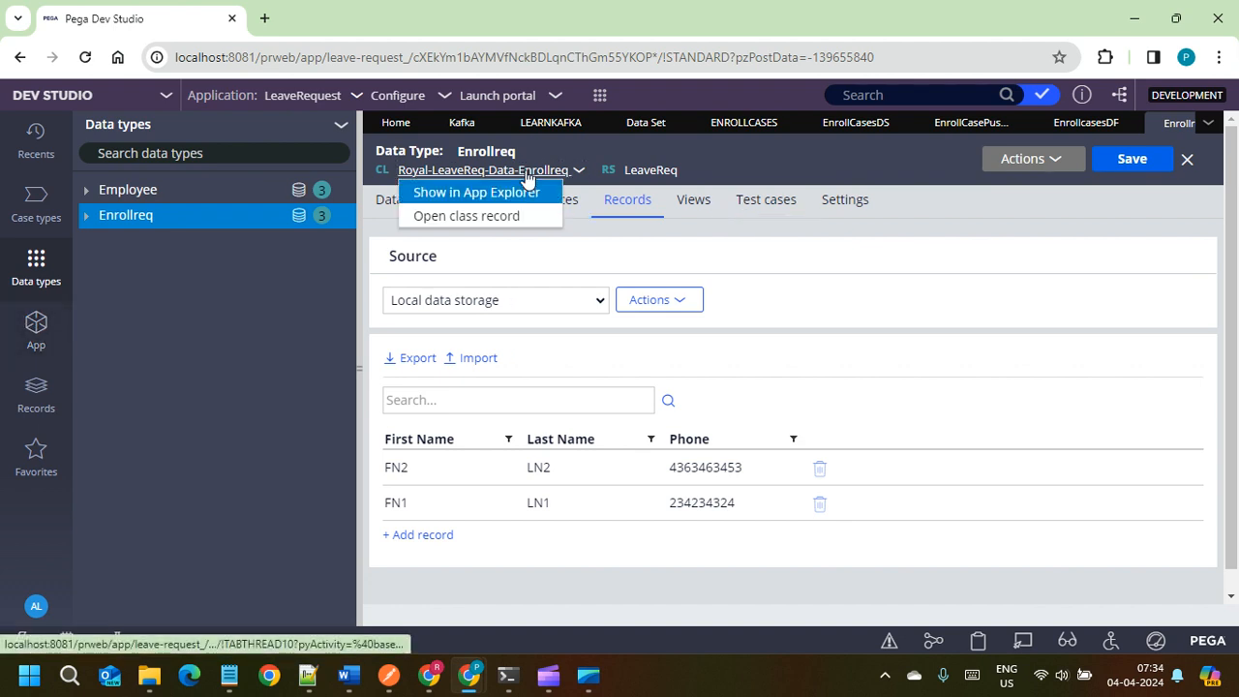
left_click(524, 193)
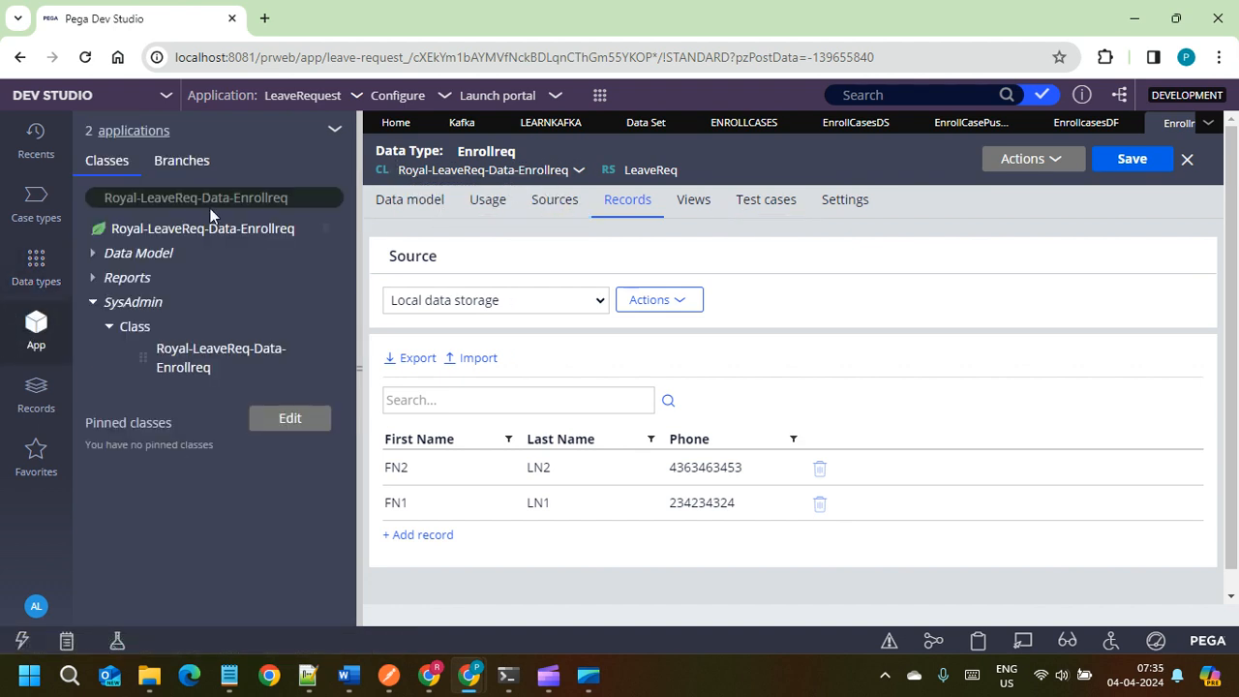
right_click(212, 237)
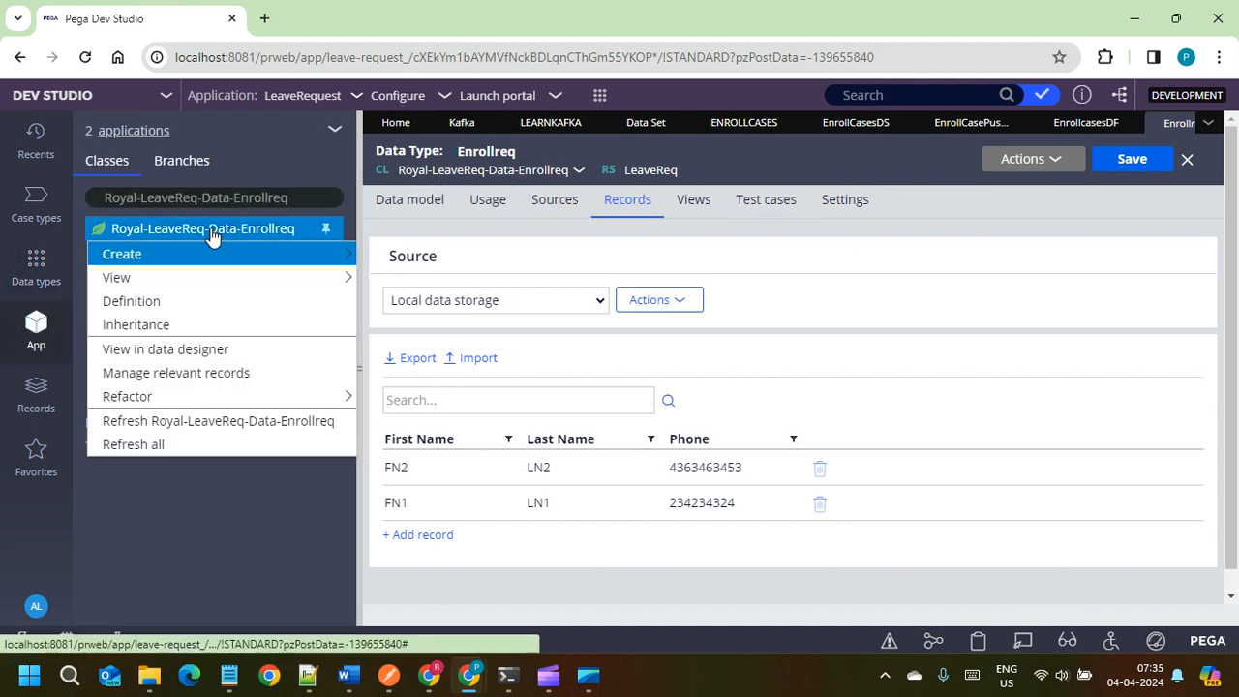
mouse_move(217, 263)
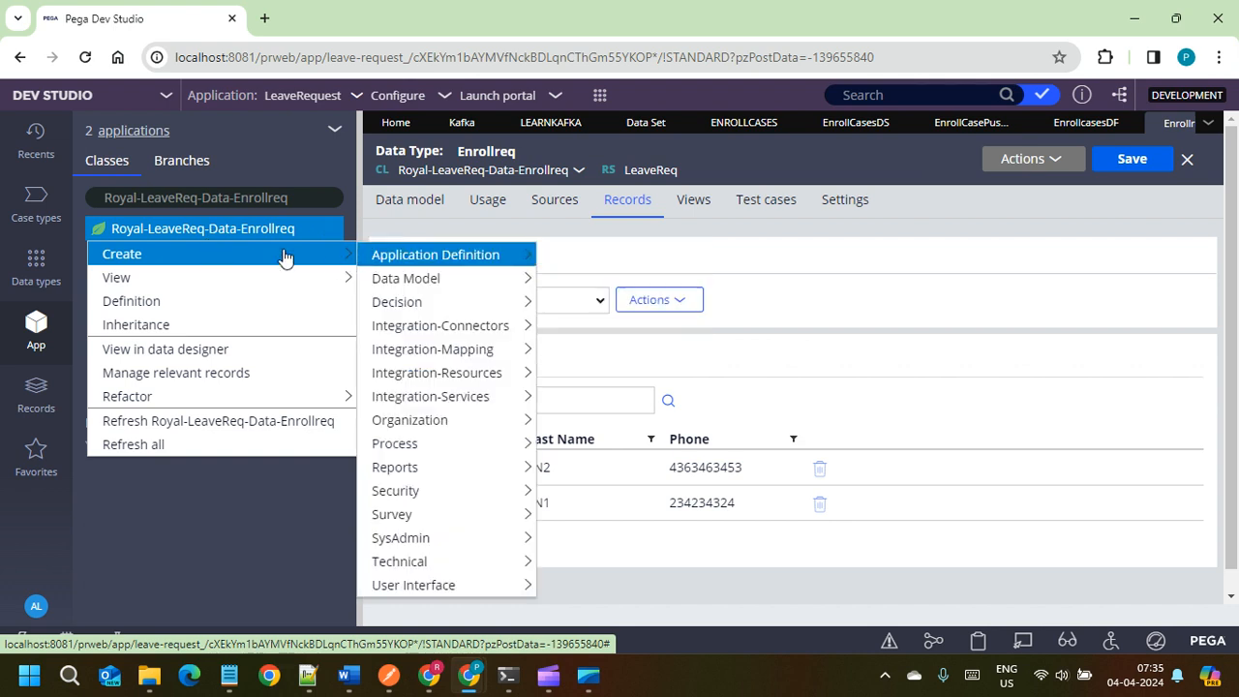
mouse_move(172, 256)
mouse_move(506, 278)
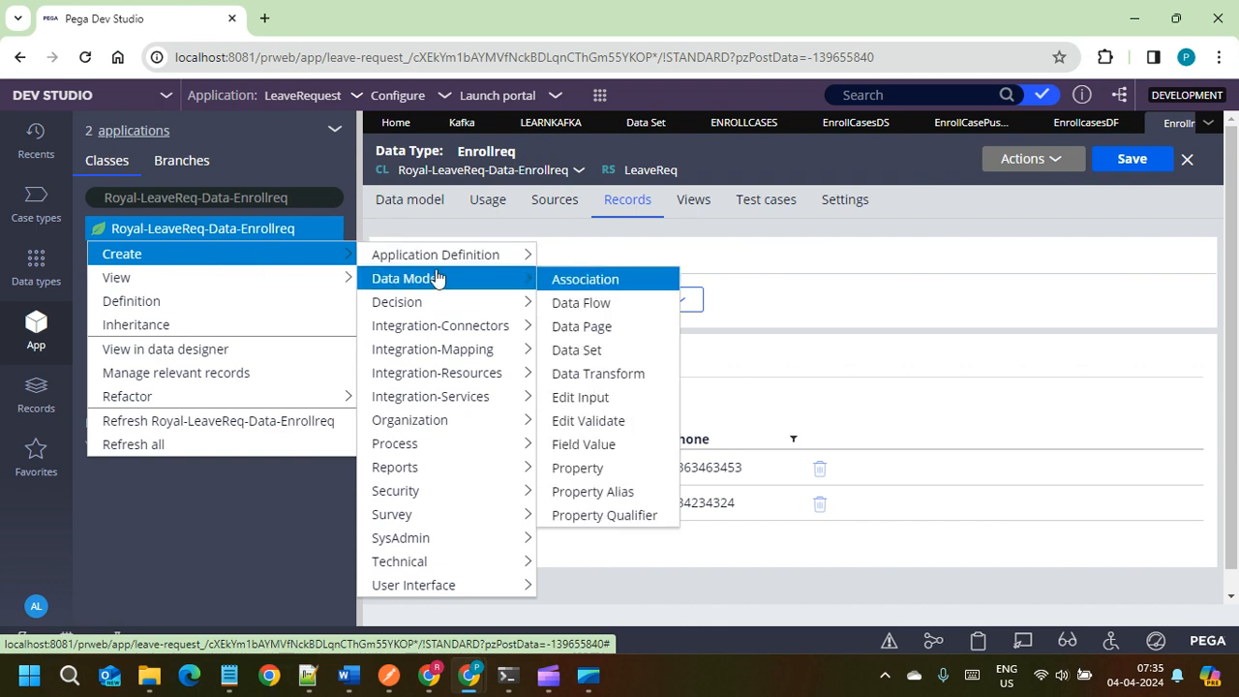
left_click(571, 371)
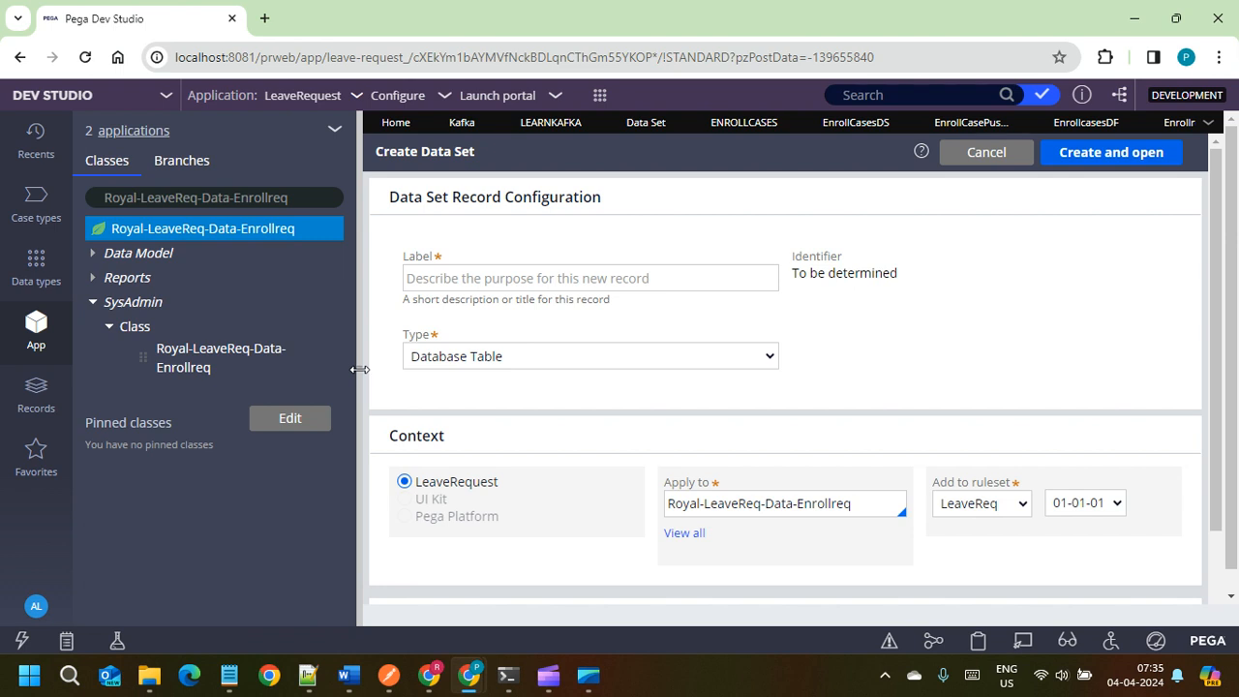
Step: Collapse the explorer pane and label the new data set EnrollReqDS
left_click(359, 368)
left_click(250, 281)
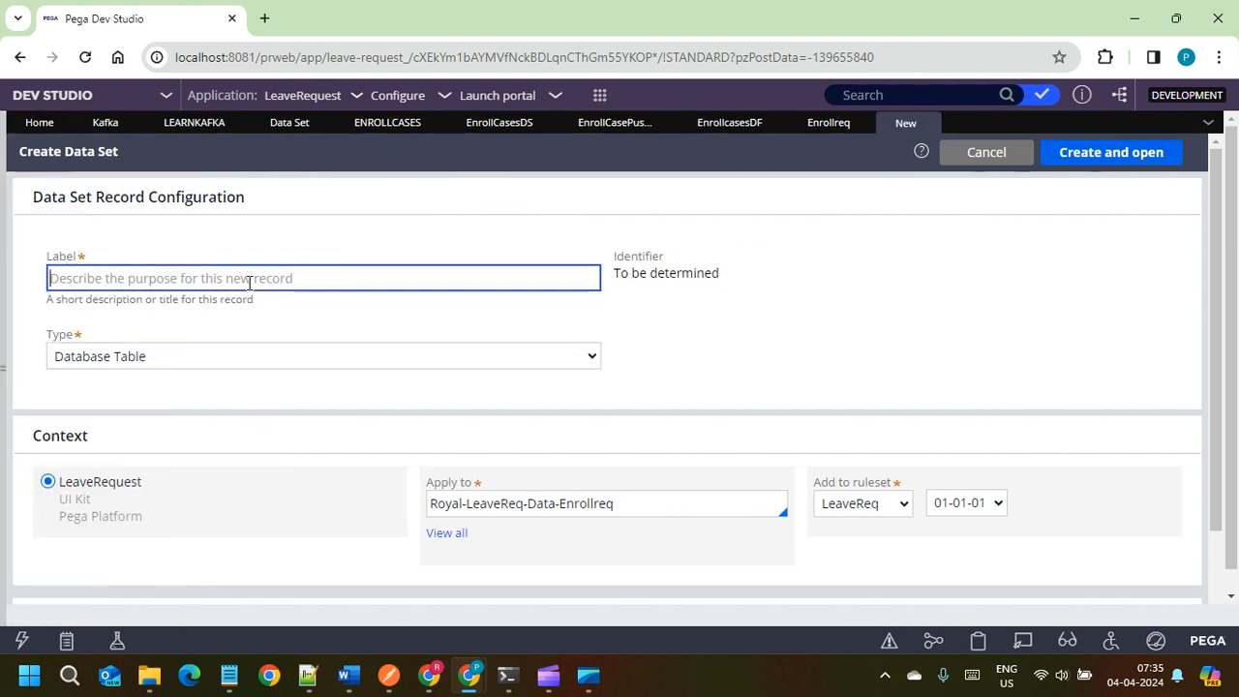
type("Enr")
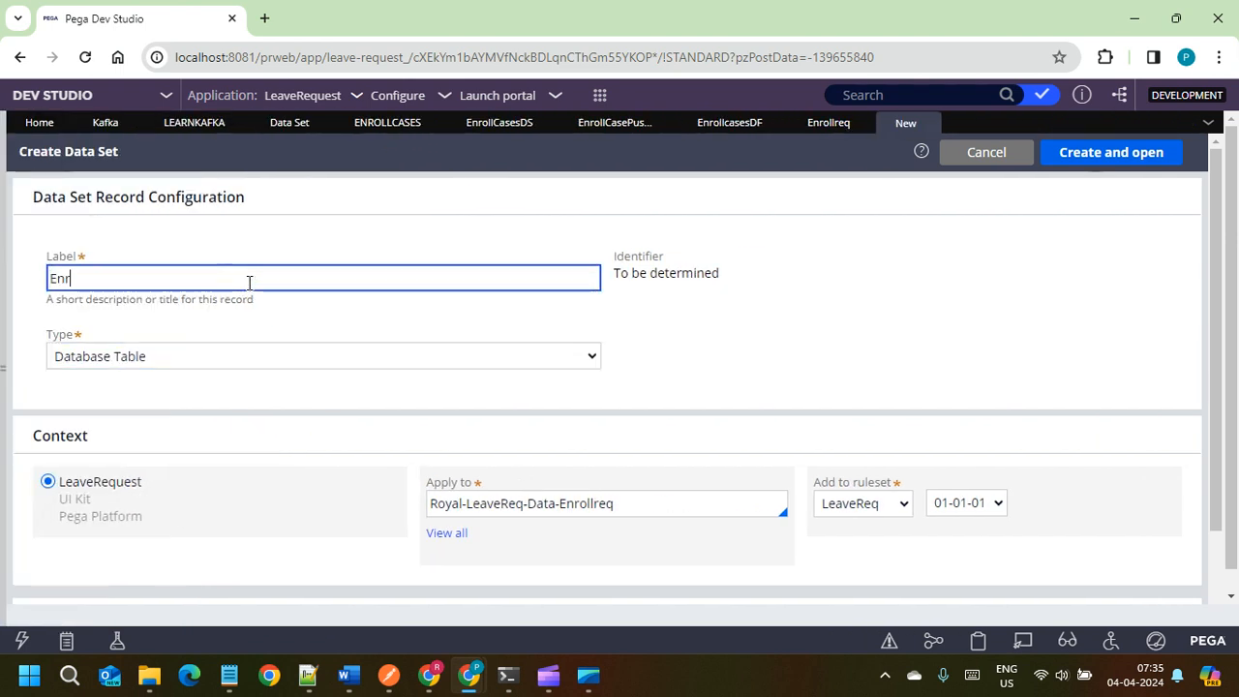
type("ollReqDS")
left_click(717, 295)
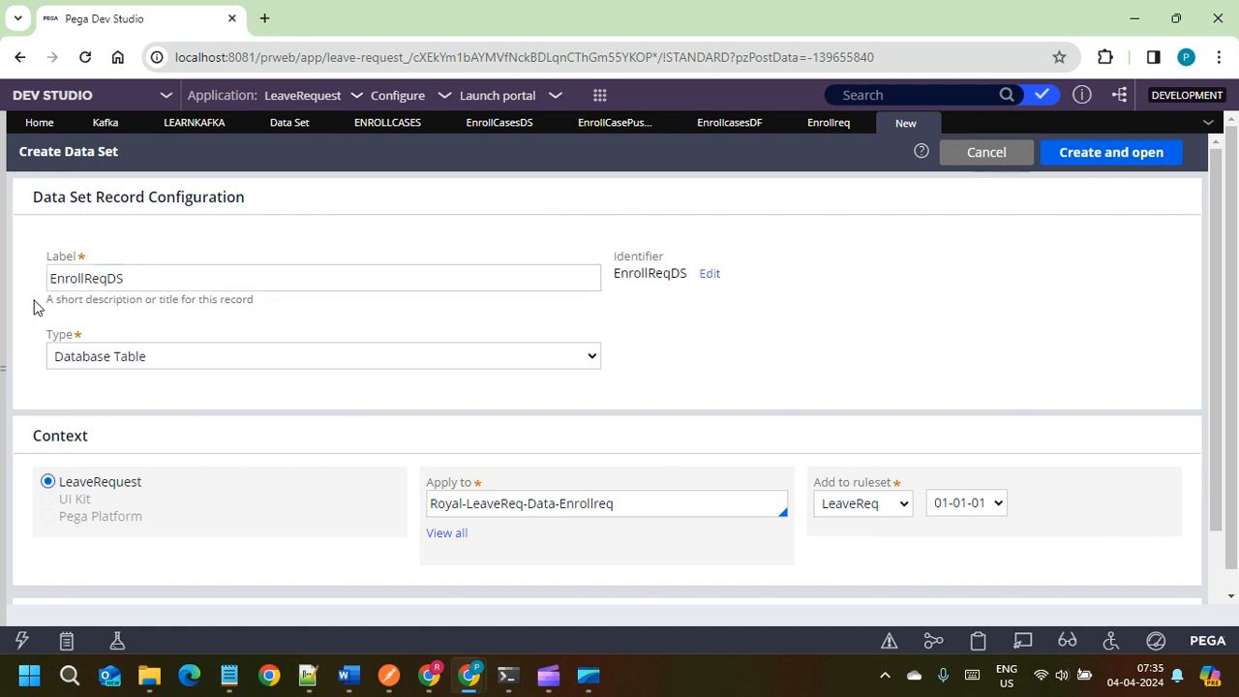
Step: Set the data set type to Database Table, keep it applied to Royal-LeaveReq-Data-Enrollreq, and create and open the record
left_click(150, 366)
left_click(158, 365)
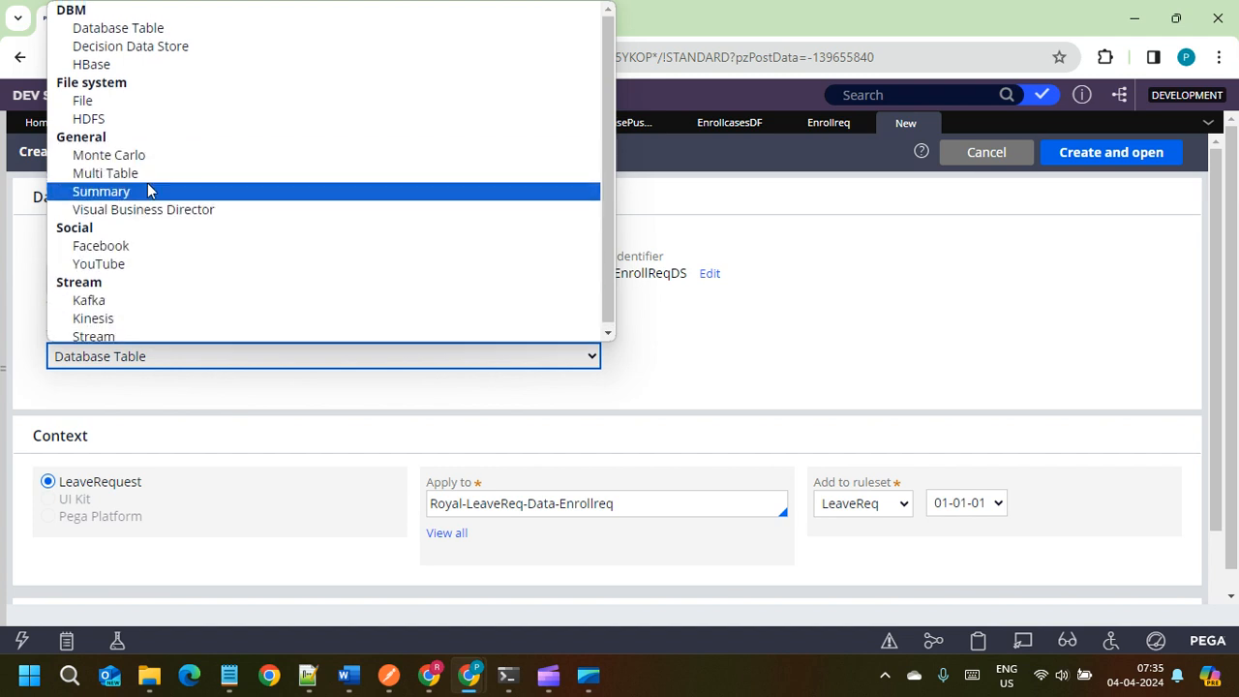
left_click(133, 34)
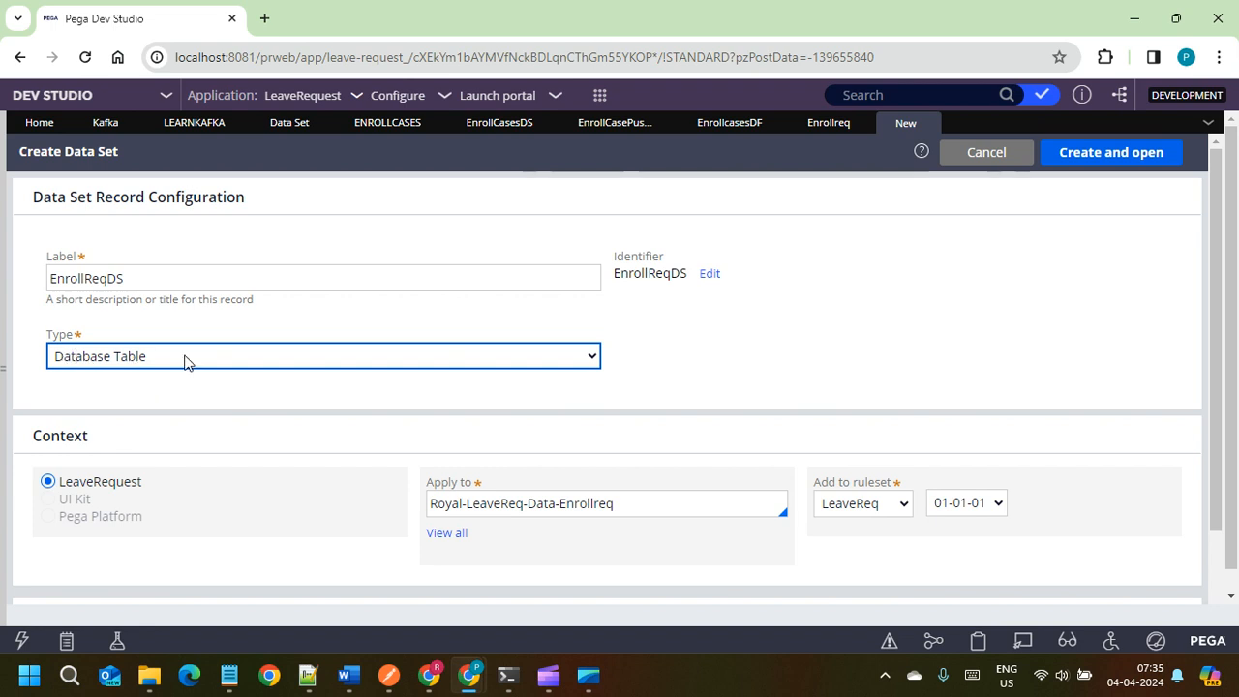
left_click(625, 503)
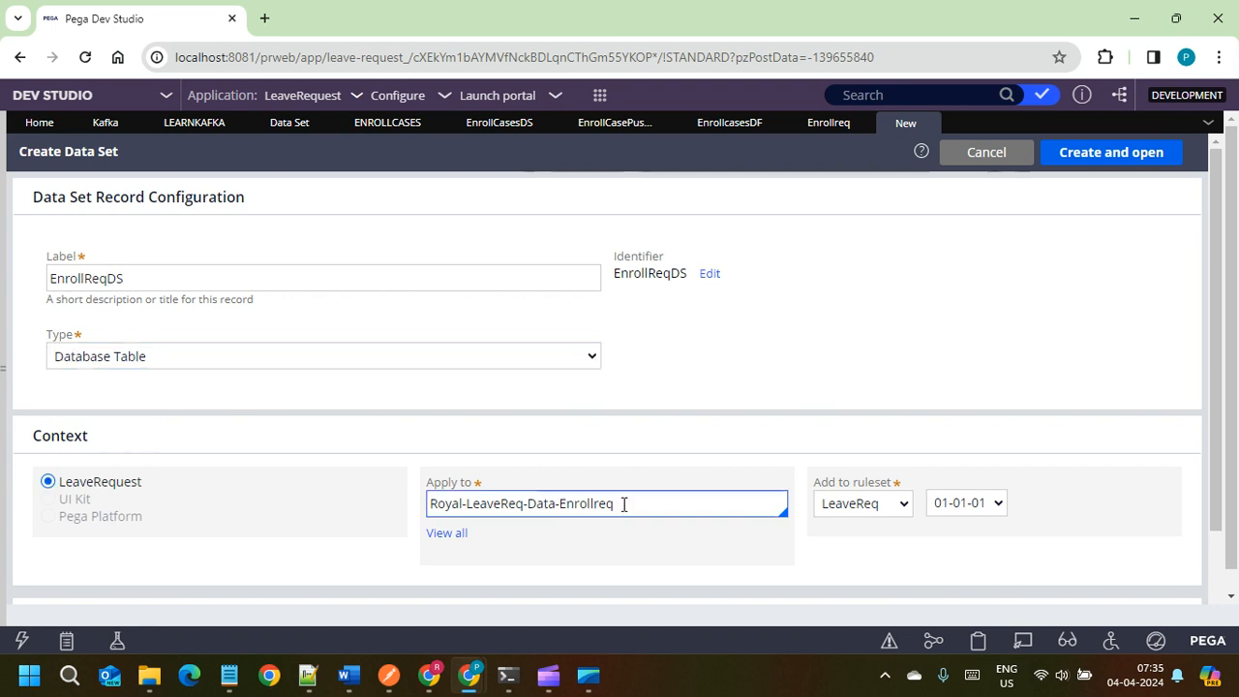
left_click(1123, 158)
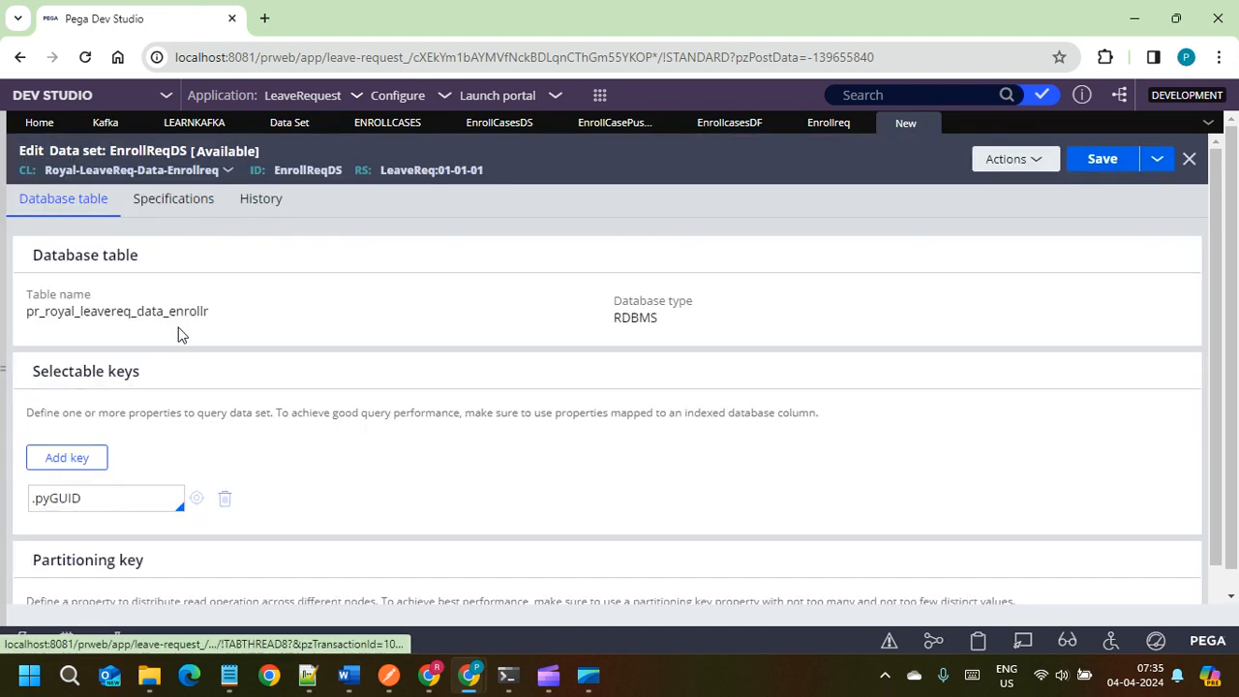
Step: Examine the database table name and selectable key of the EnrollReqDS data set
double_click(187, 312)
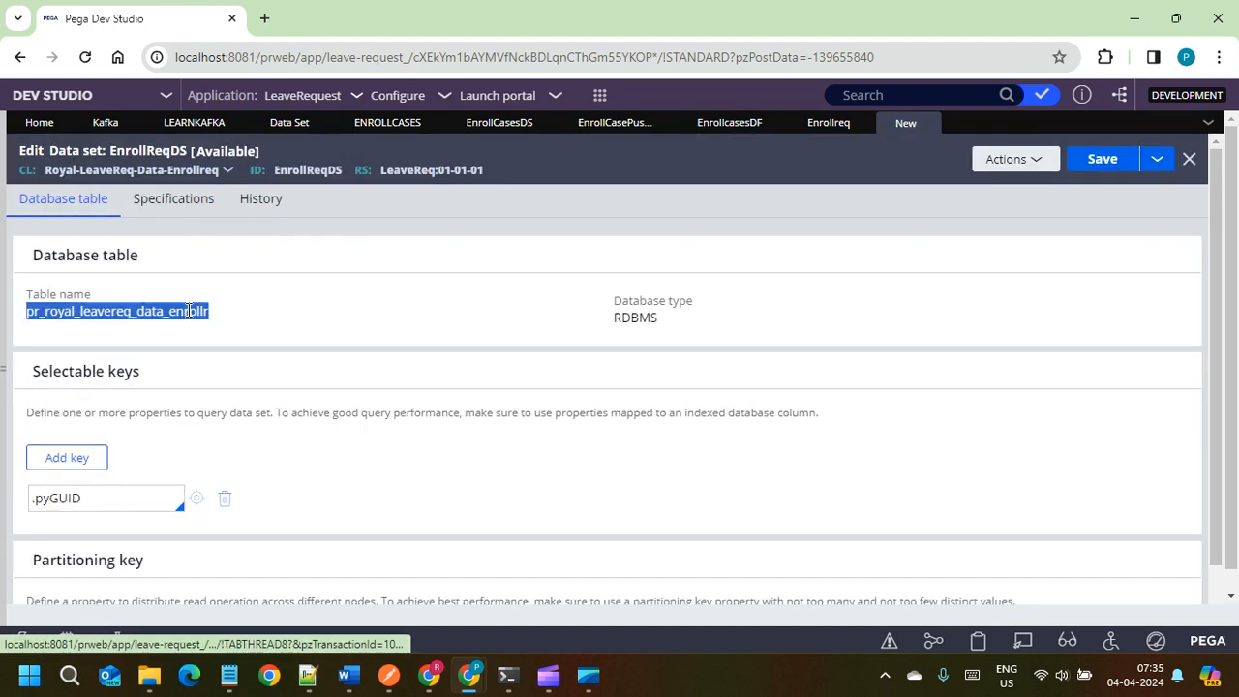
double_click(73, 153)
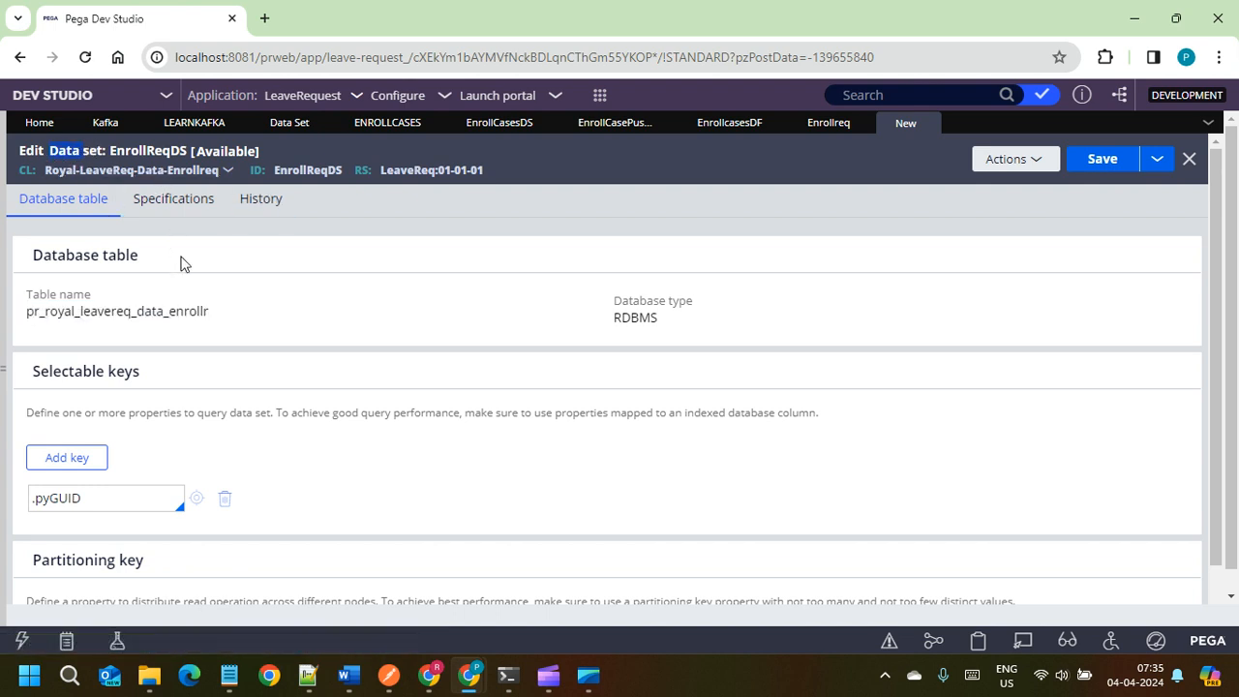
left_click_drag(32, 314, 268, 321)
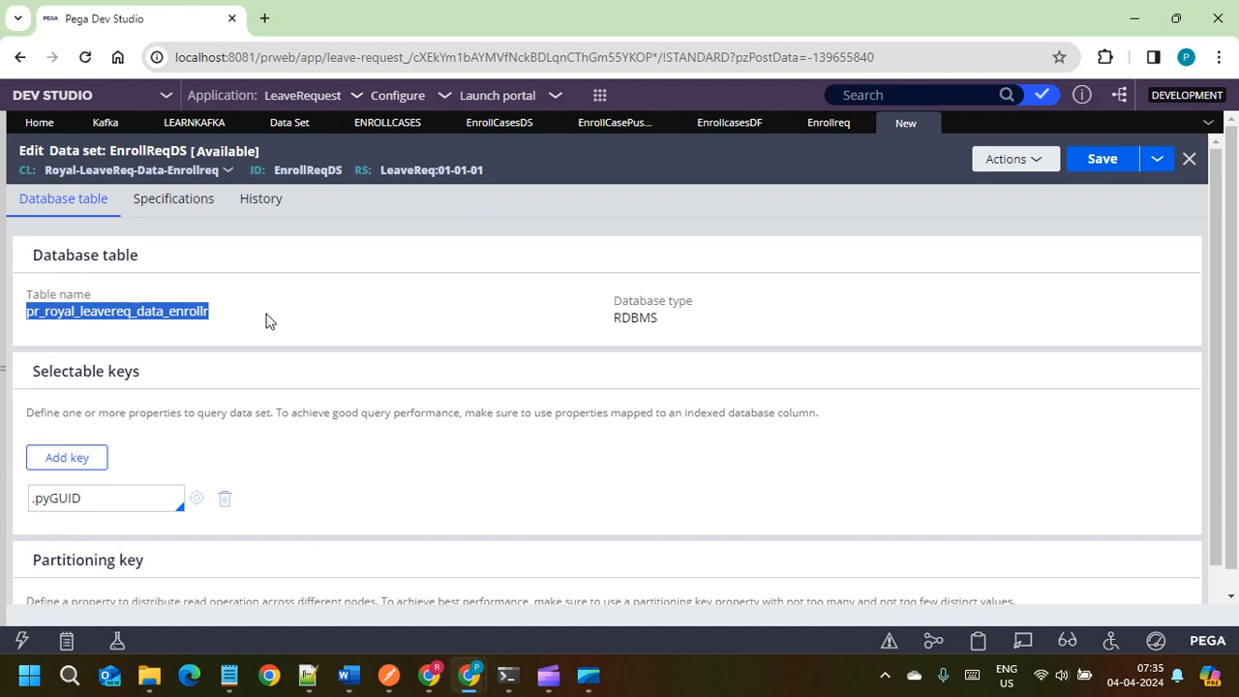
scroll(273, 322, "down", 1)
left_click(120, 445)
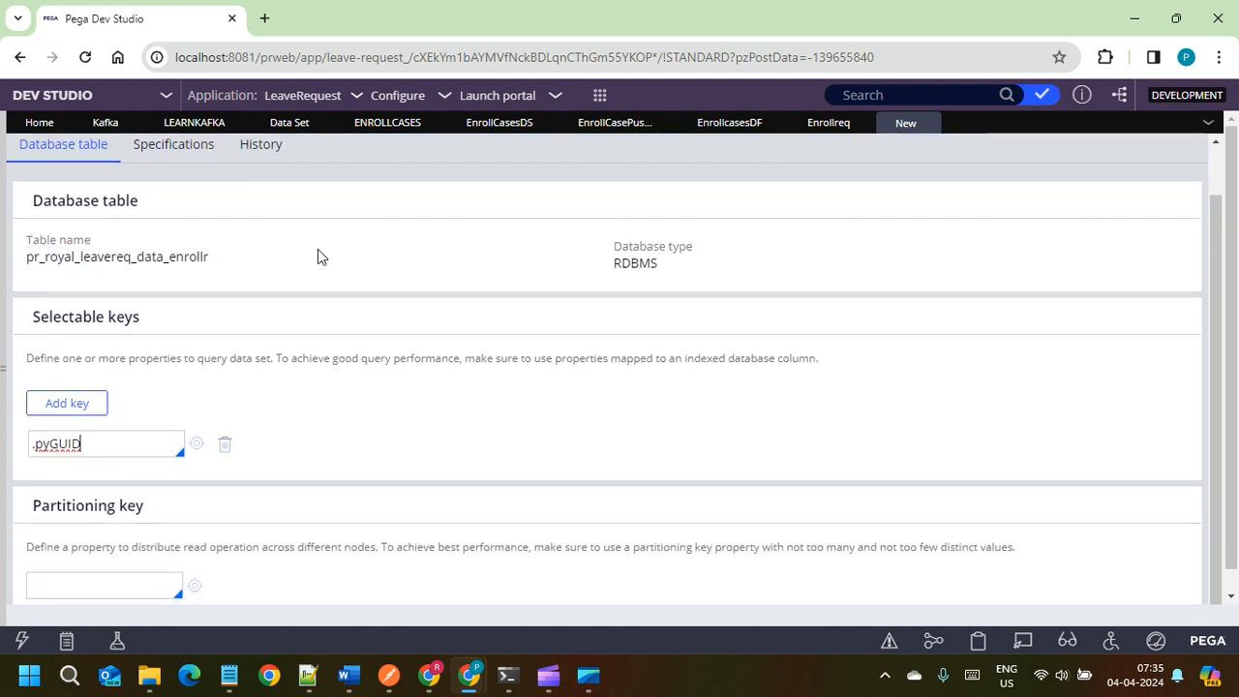
scroll(389, 285, "up", 1)
Step: Open the class record of the Enrollreq data type and check its key name
left_click(821, 124)
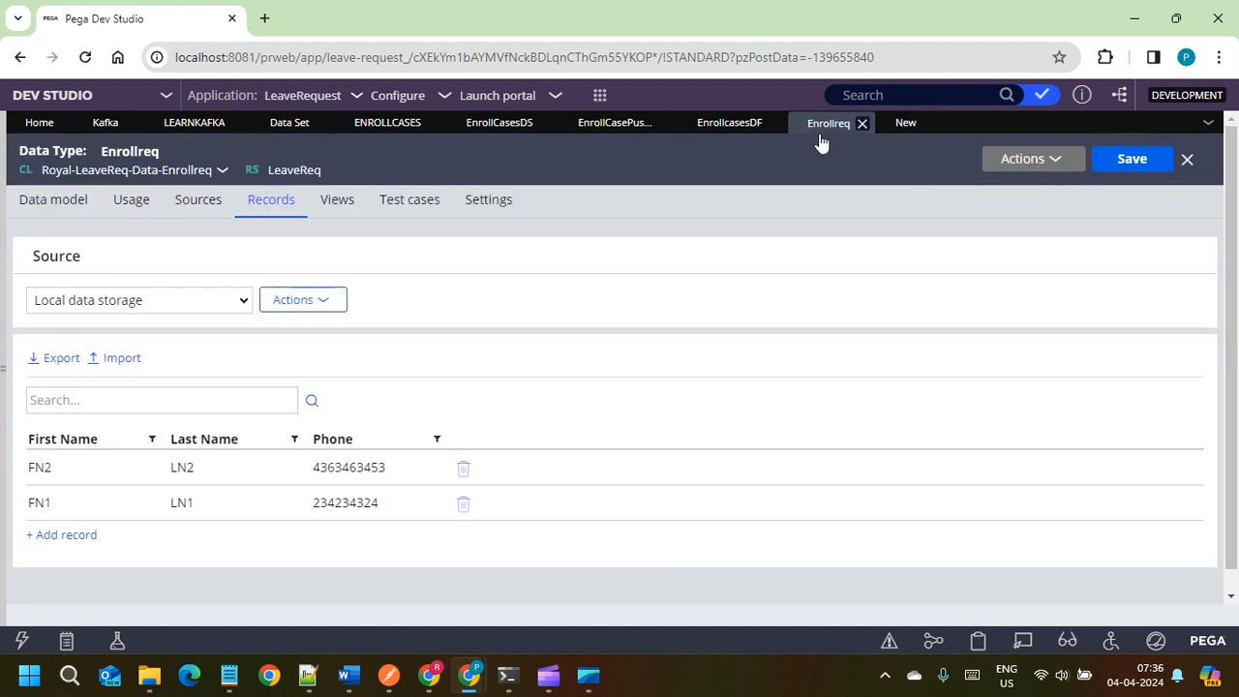
left_click(223, 170)
left_click(166, 216)
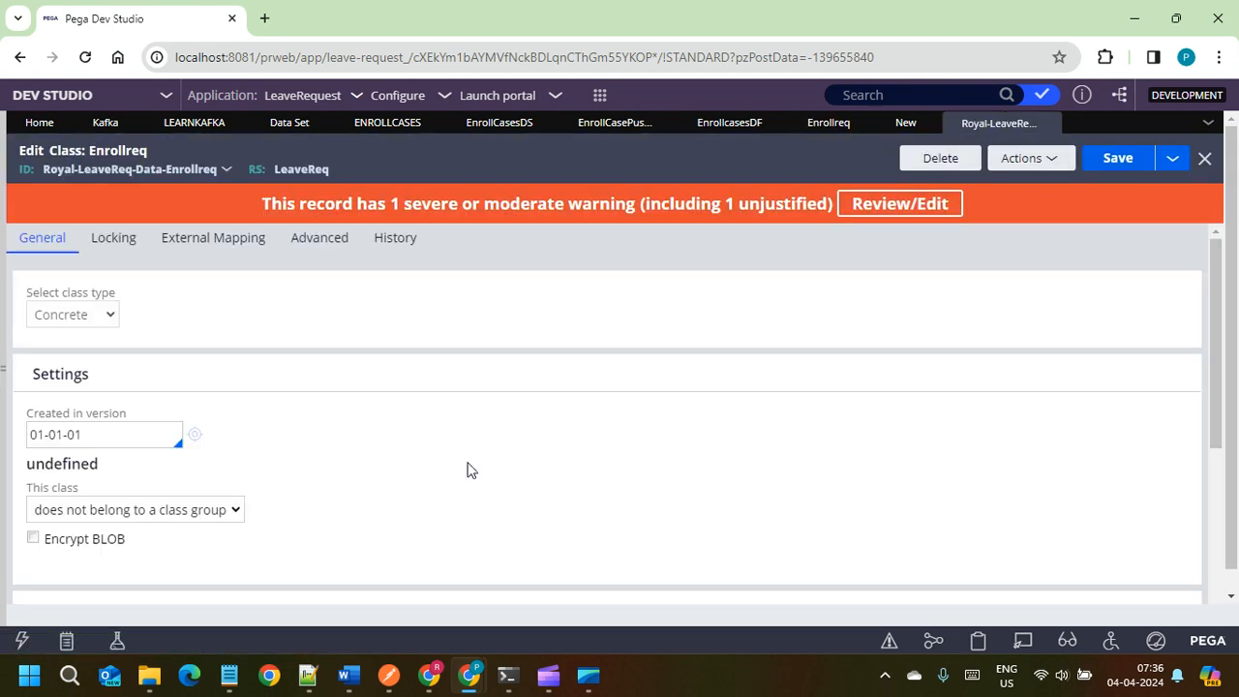
scroll(455, 450, "down", 3)
scroll(449, 447, "down", 1)
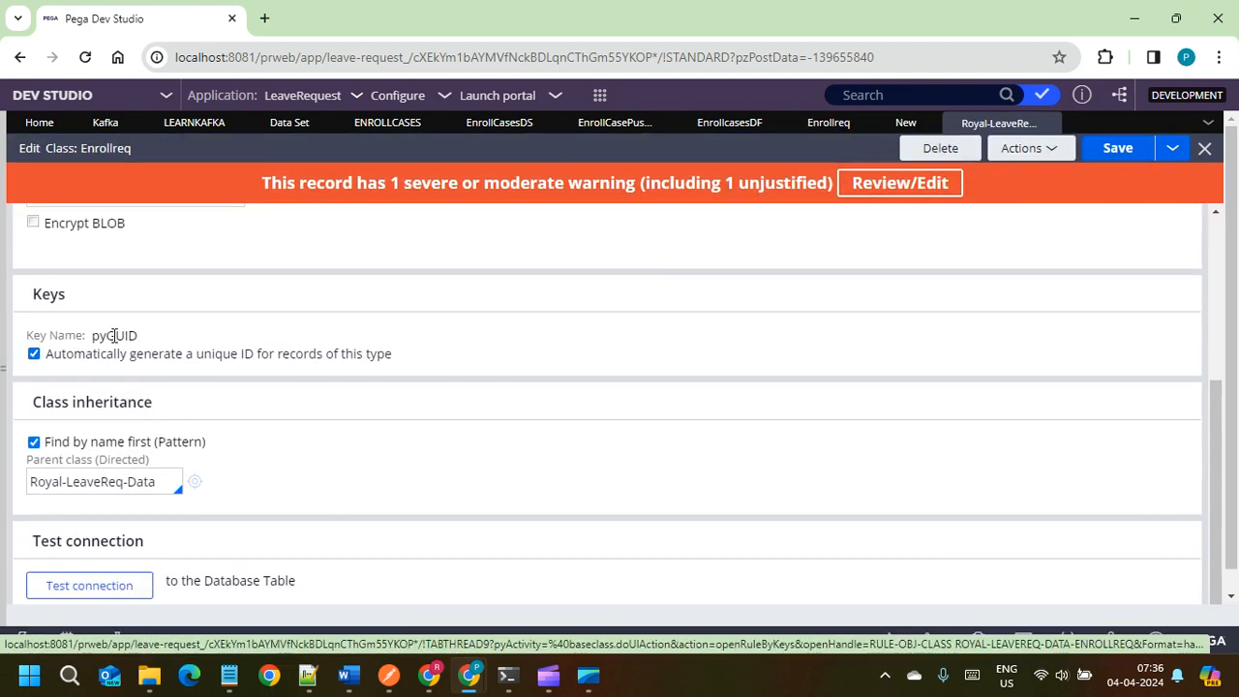
double_click(111, 335)
Step: Return to the EnrollReqDS data set, review its key settings, and save the record
left_click(906, 122)
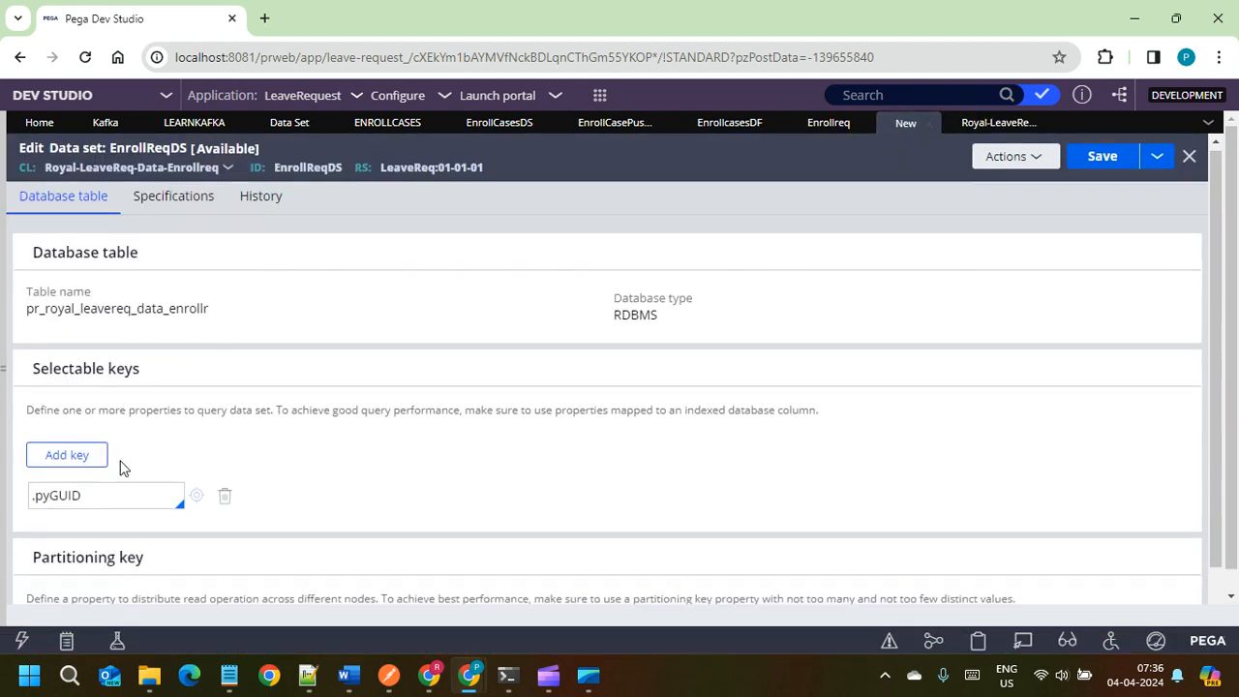
scroll(122, 464, "down", 1)
scroll(982, 404, "up", 1)
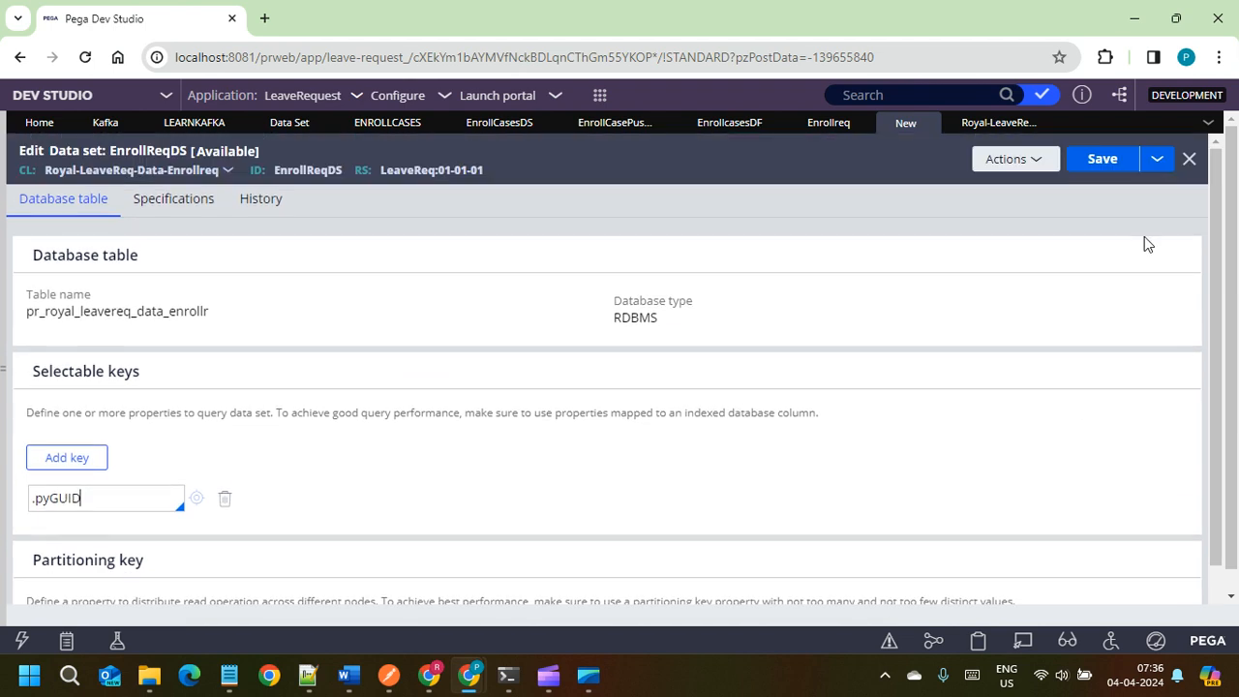
left_click(1110, 163)
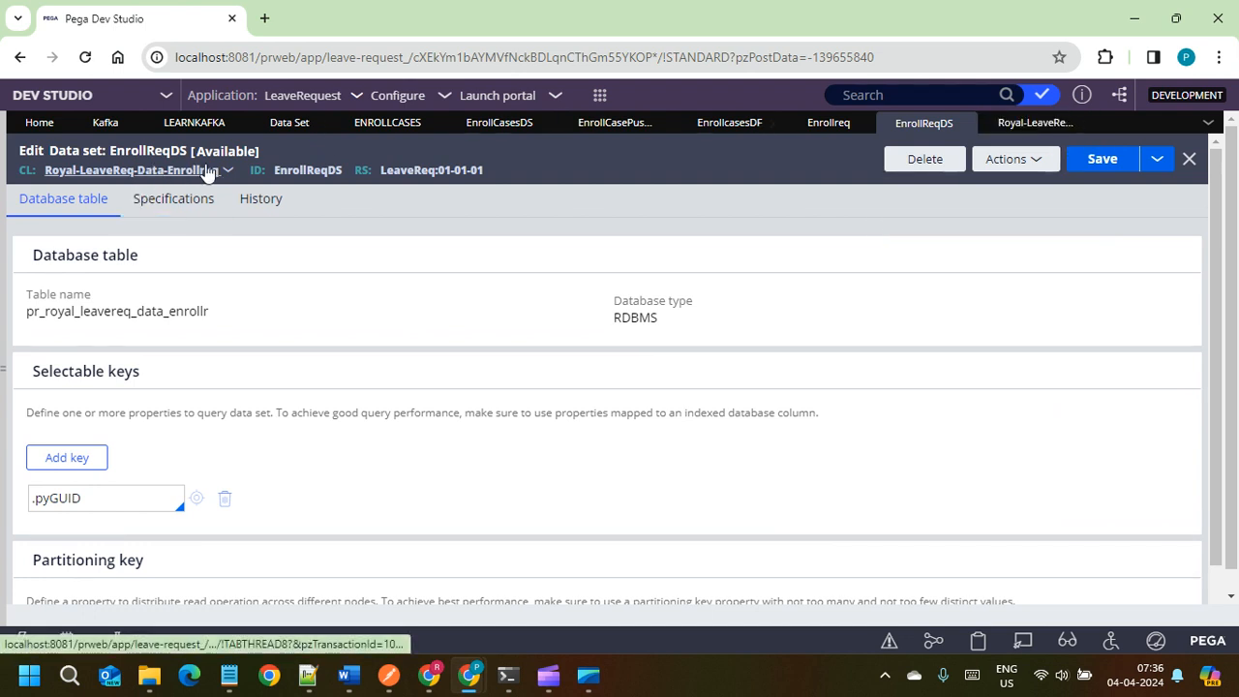
Step: Check the data set's identifier and table name, and close the Enrollreq class record
double_click(307, 170)
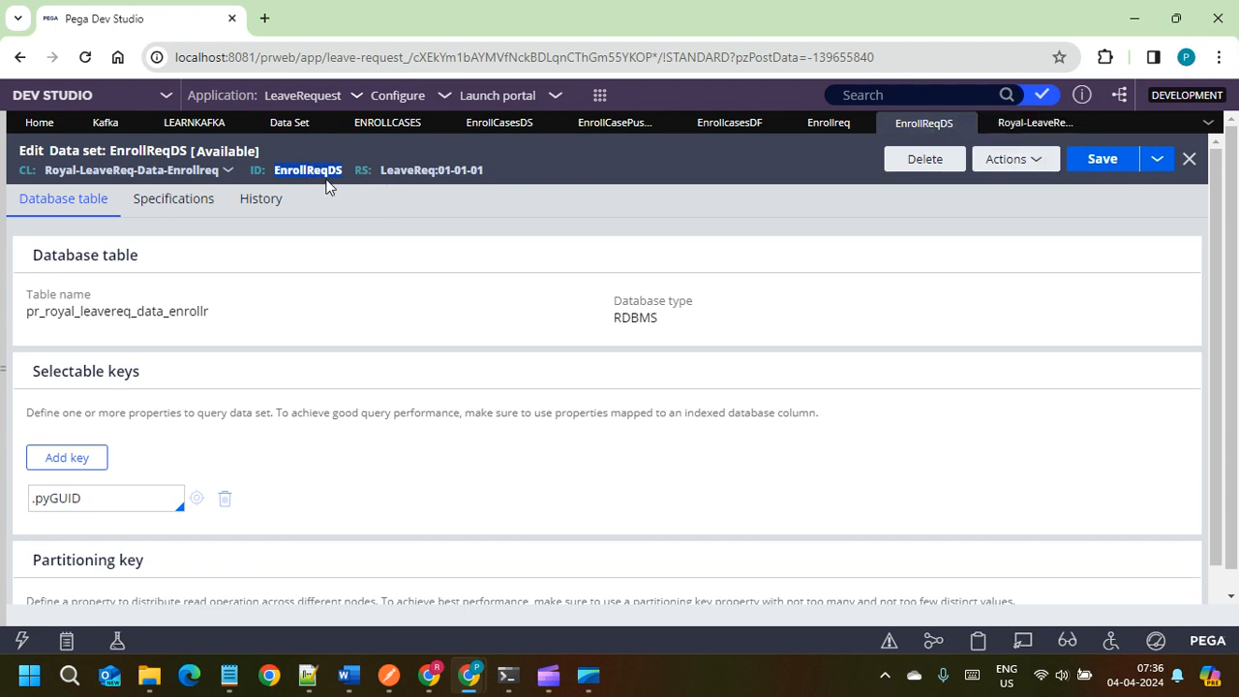
double_click(143, 311)
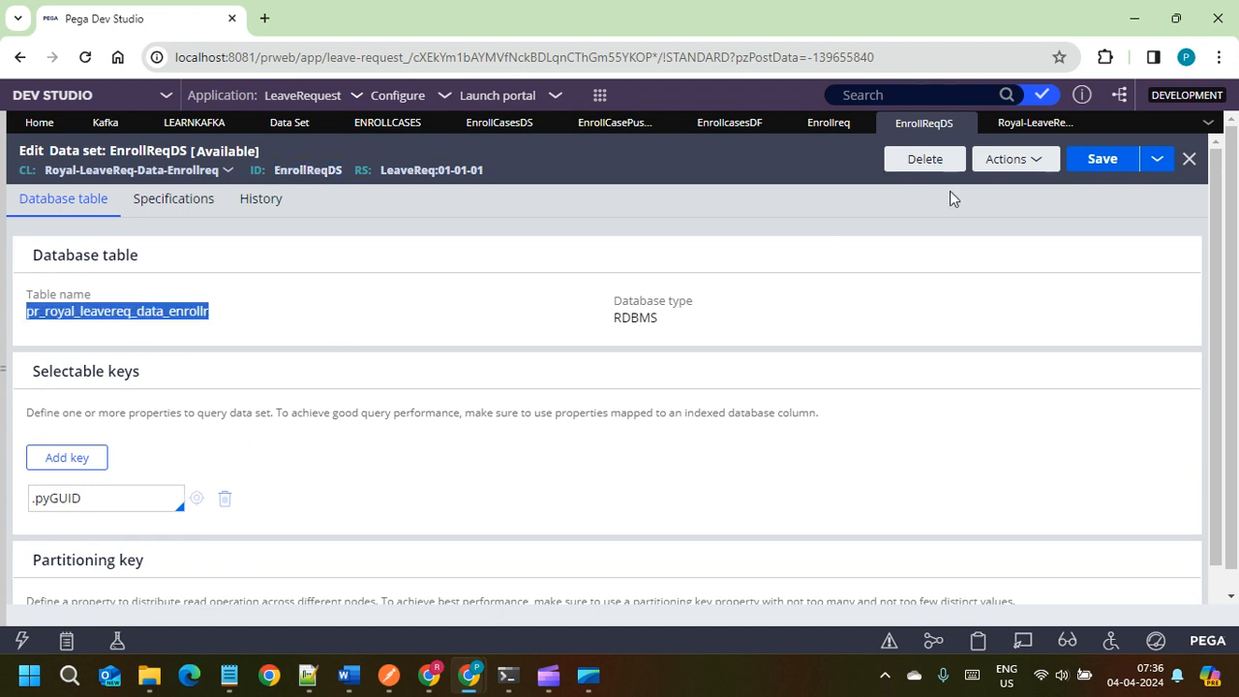
left_click(1033, 123)
left_click(1087, 123)
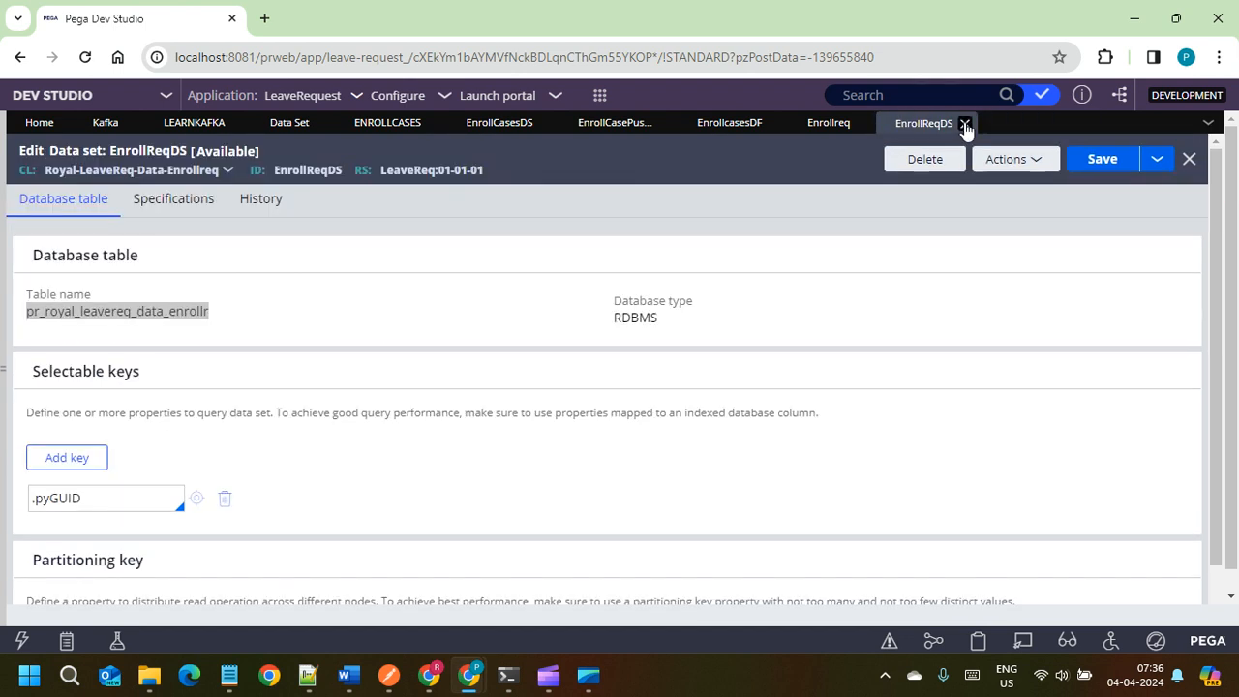
Step: Close the EnrollReqDS data set, reopen it from the recent records, and collapse the explorer pane
left_click(964, 124)
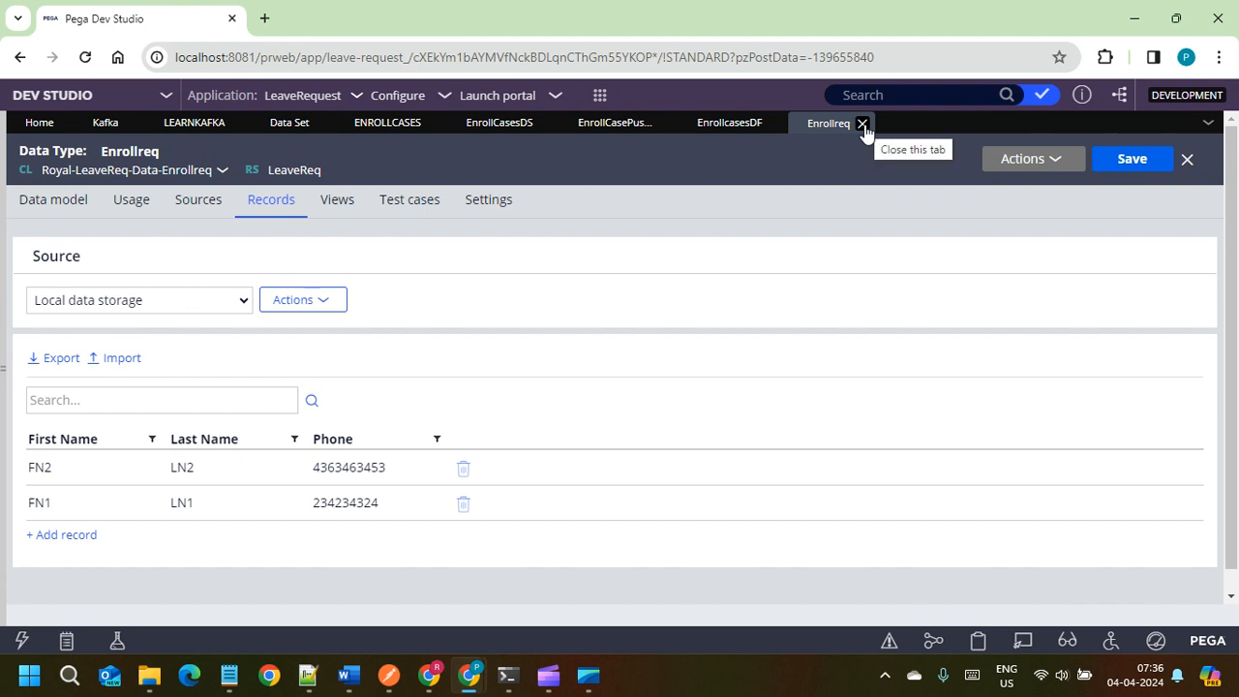
left_click(3, 330)
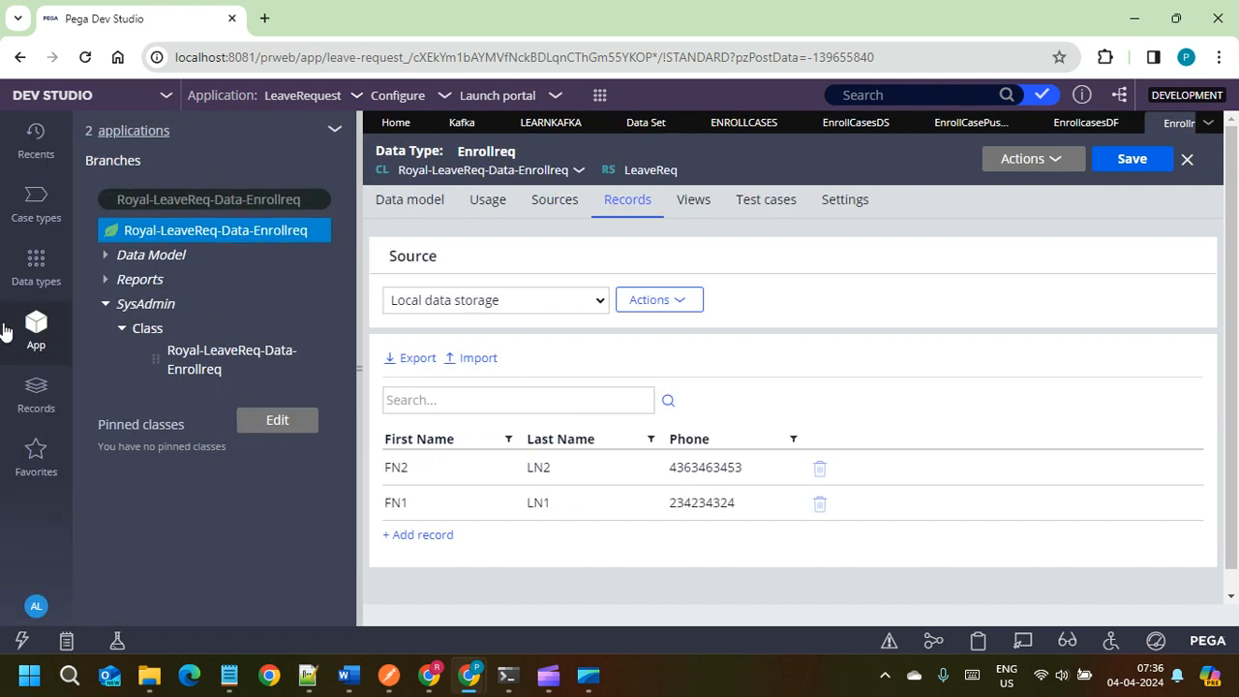
left_click(30, 146)
left_click(229, 218)
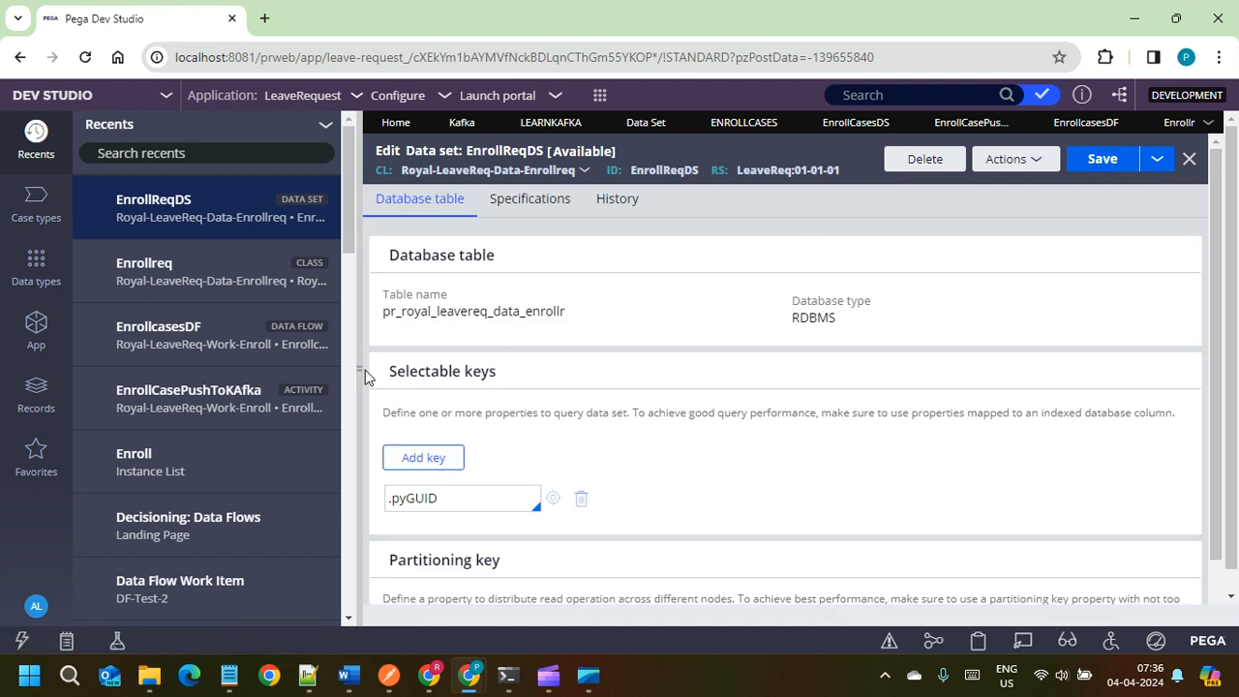
left_click(365, 377)
Step: Run the EnrollReqDS data set with the Browse operation
left_click(1038, 164)
left_click(1032, 183)
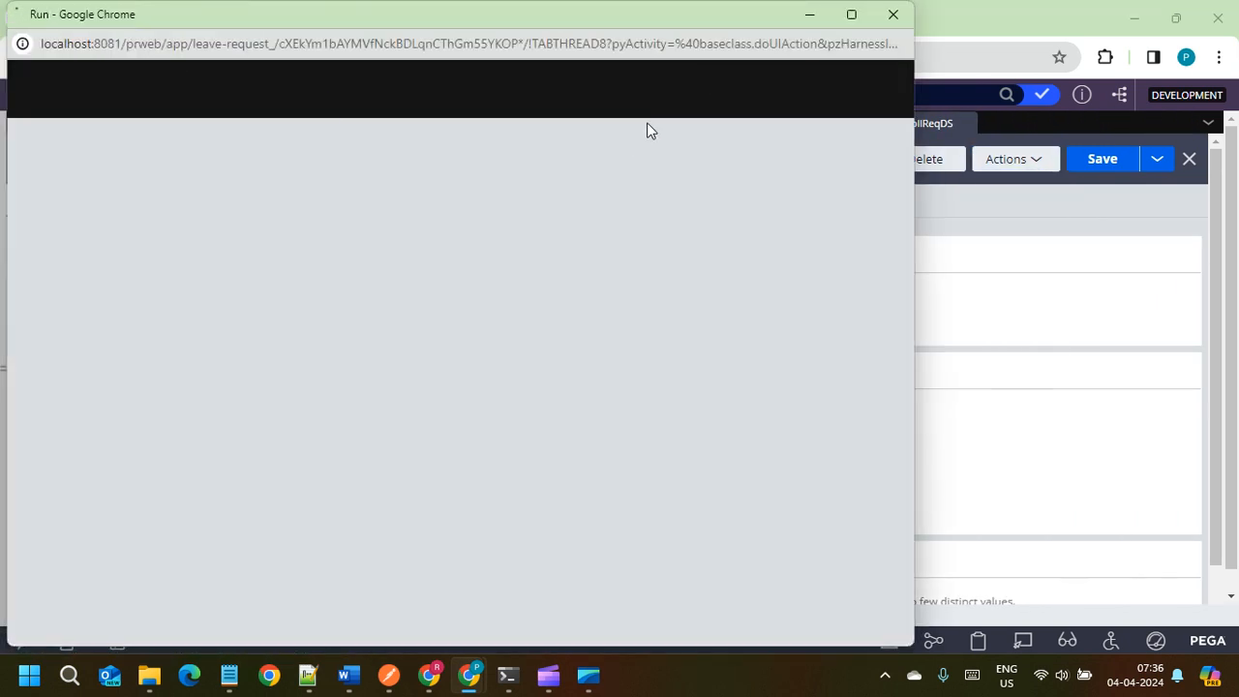
left_click(417, 167)
left_click(422, 211)
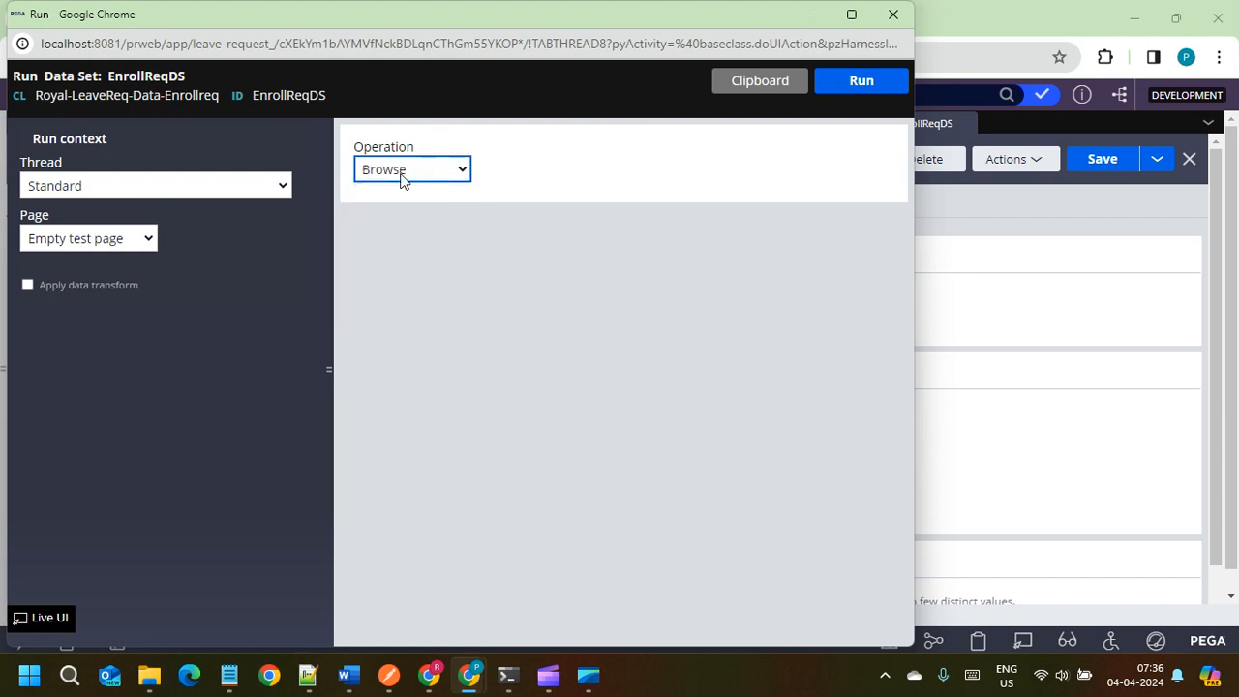
left_click(860, 94)
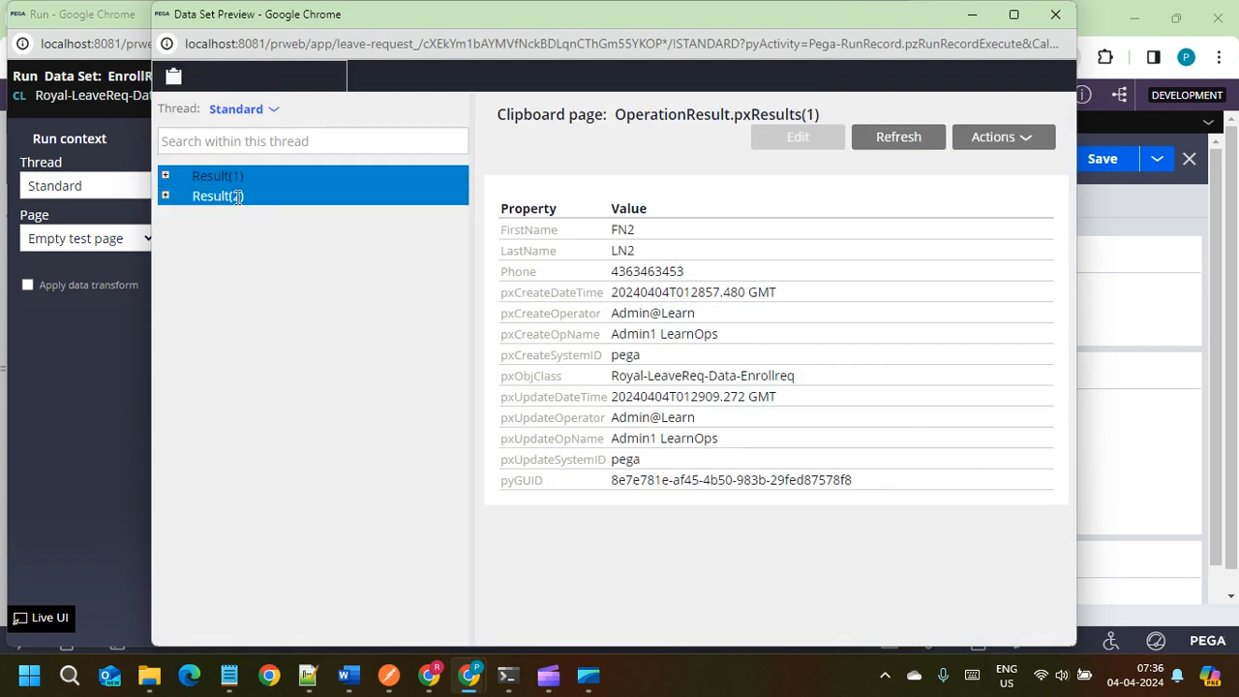
Step: Examine the second result in the data set preview, and close the preview and run windows
left_click(218, 197)
left_click(1055, 15)
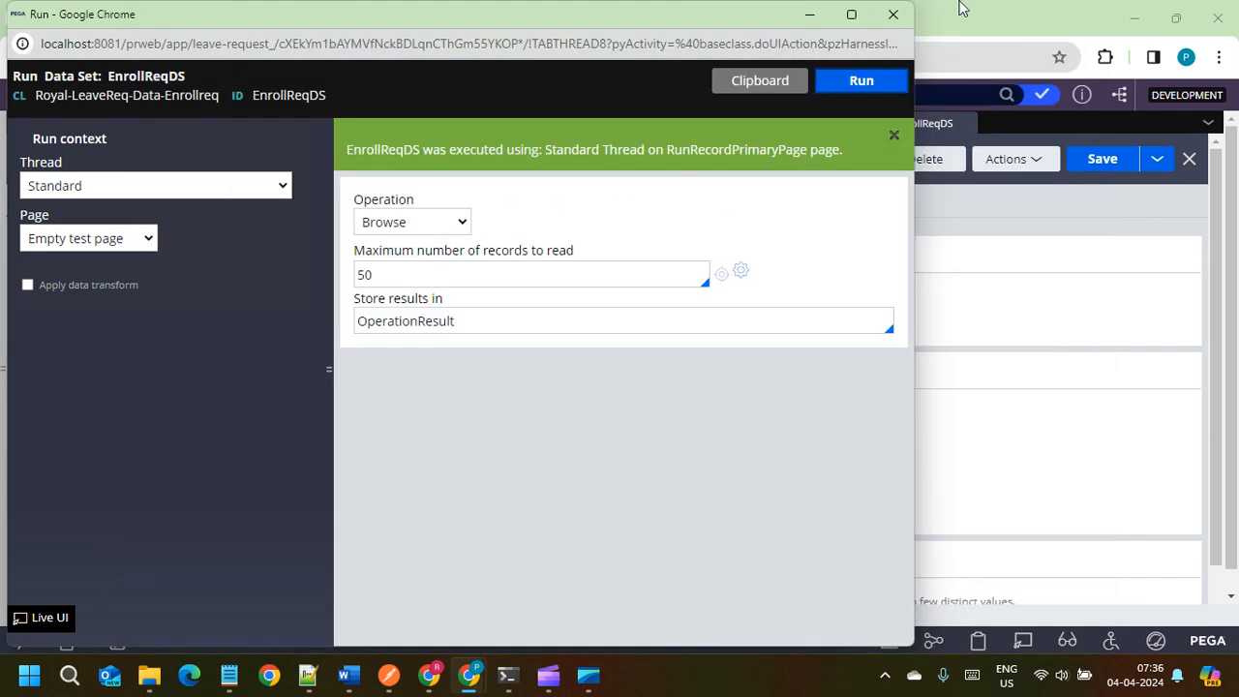
left_click(906, 17)
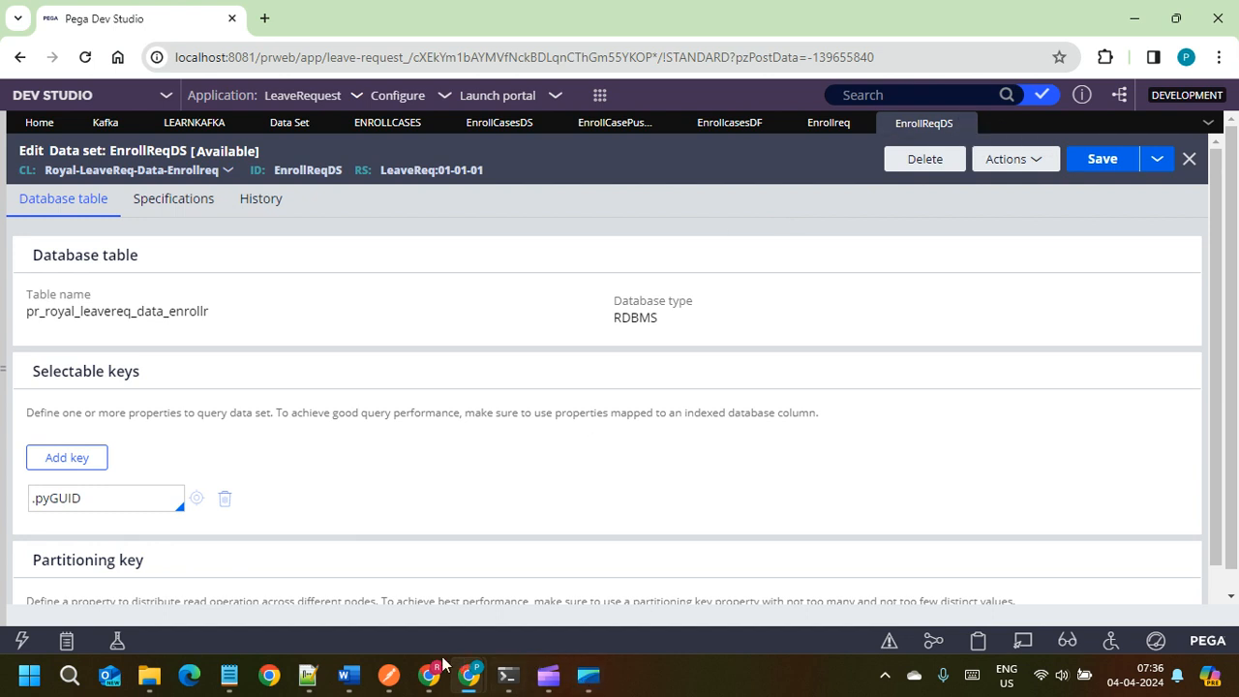
Step: Review the 50K records line in the Pega.docx notes in Word, the Enrollreq records and the EnrollcasesDF data flow in Dev Studio
mouse_move(366, 678)
left_click(329, 598)
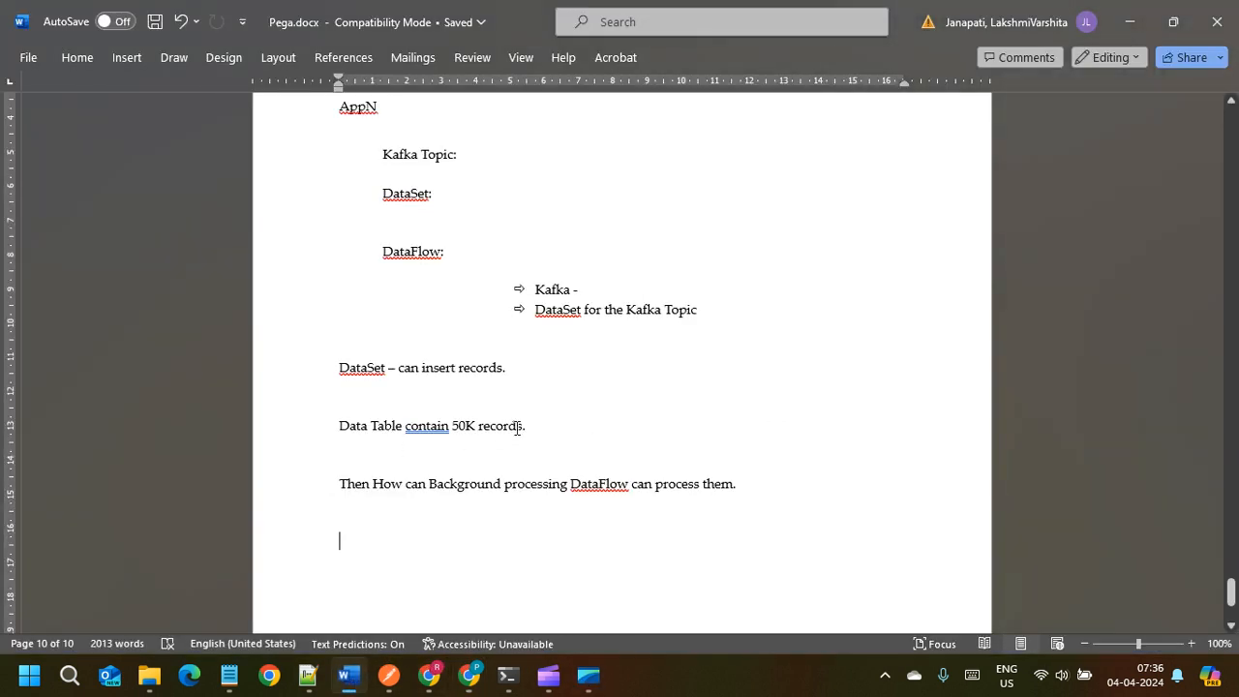
left_click(326, 427)
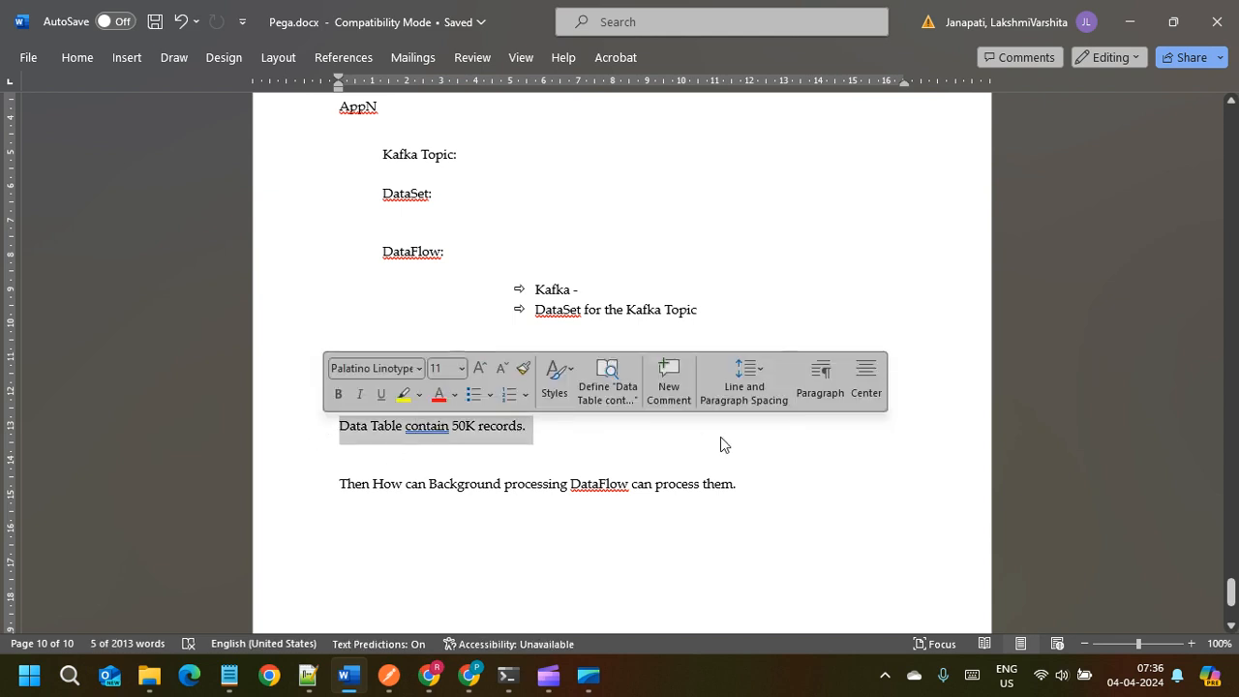
key("alt+Tab")
left_click(828, 123)
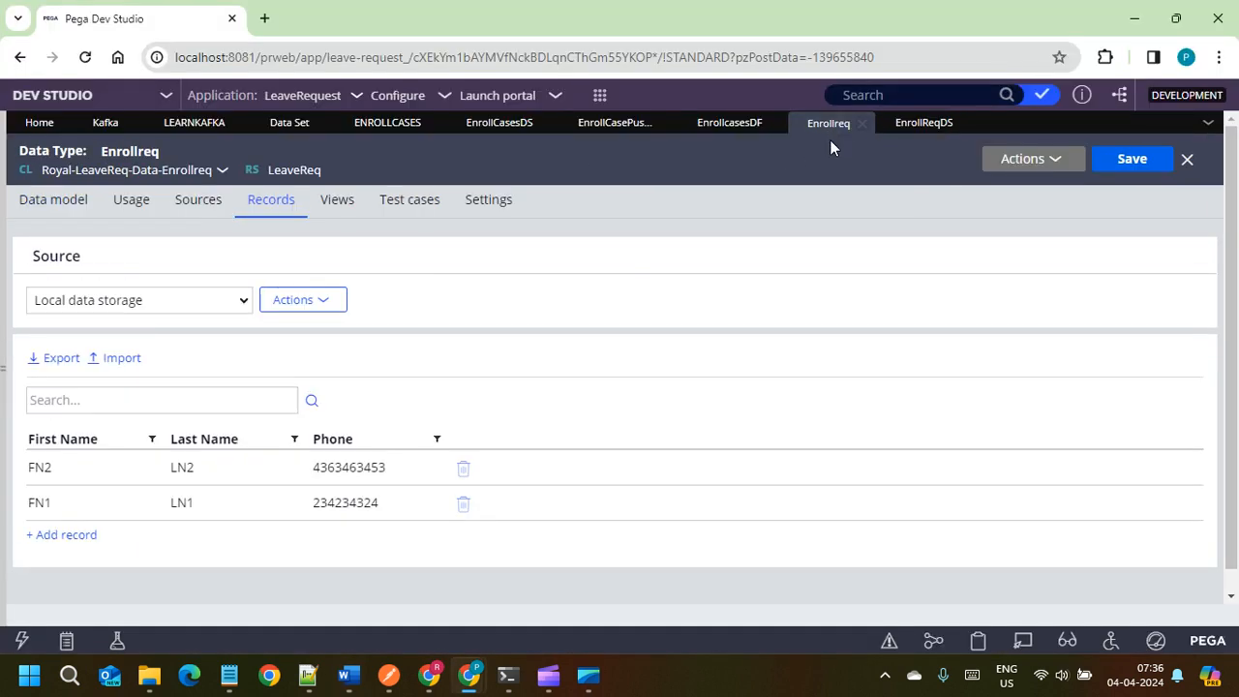
left_click(727, 124)
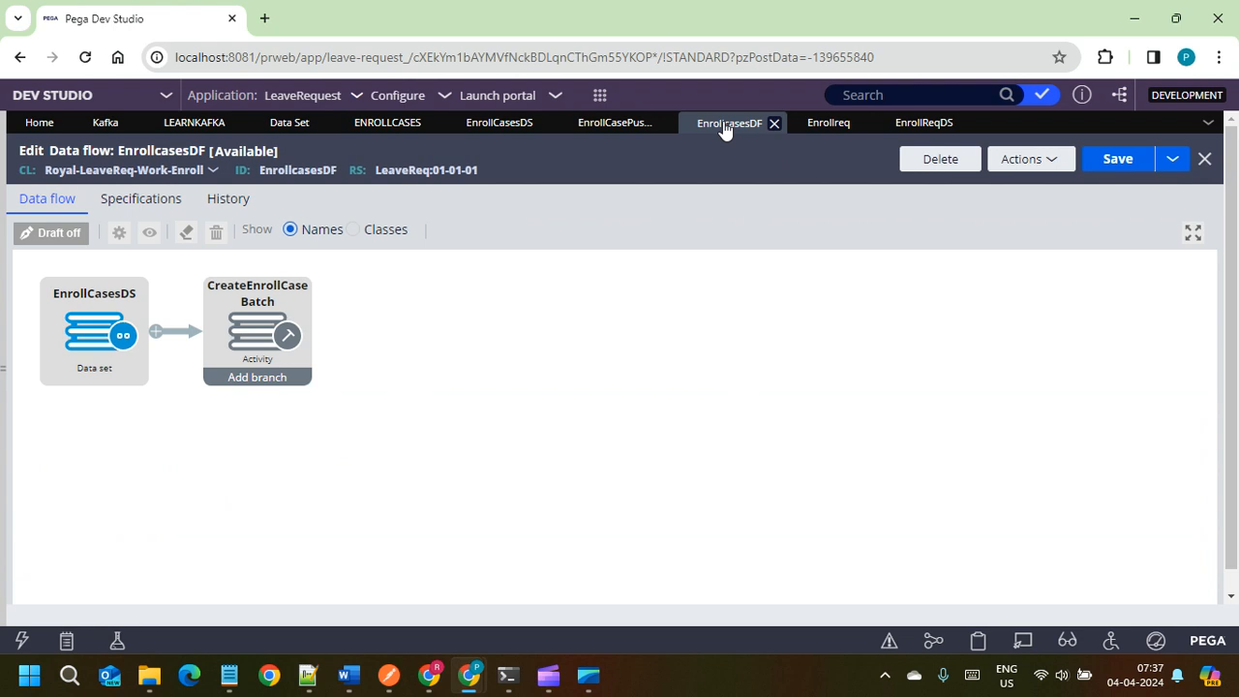
Step: Create and open a data flow labelled TestDFToLoadData on the Royal-LeaveReq-Data-Enrollreq class
left_click(821, 123)
mouse_move(5, 315)
left_click(36, 327)
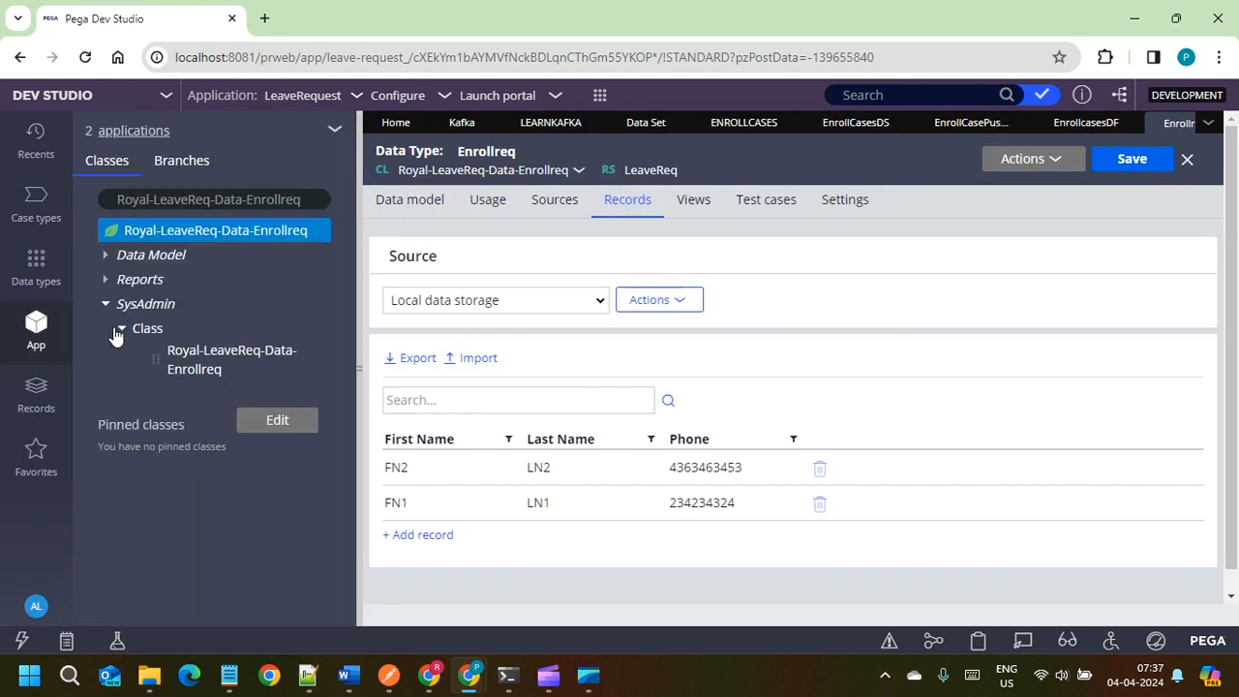
right_click(218, 241)
mouse_move(194, 257)
mouse_move(457, 280)
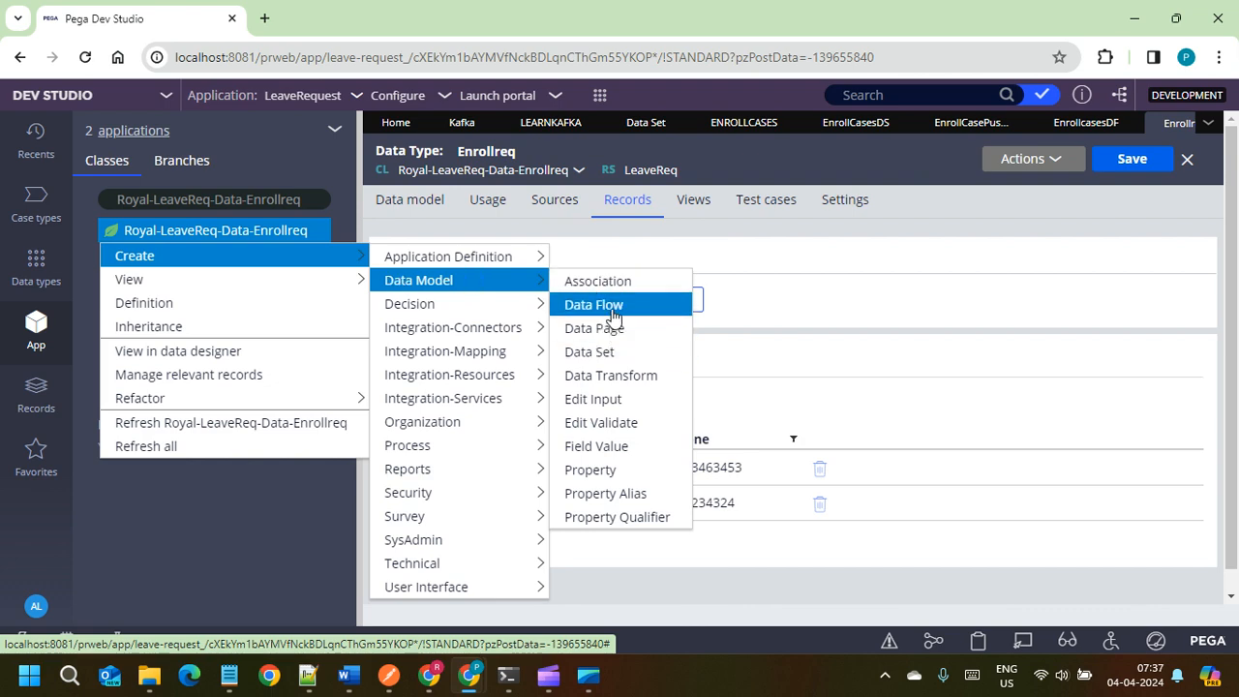
left_click(612, 314)
left_click(356, 366)
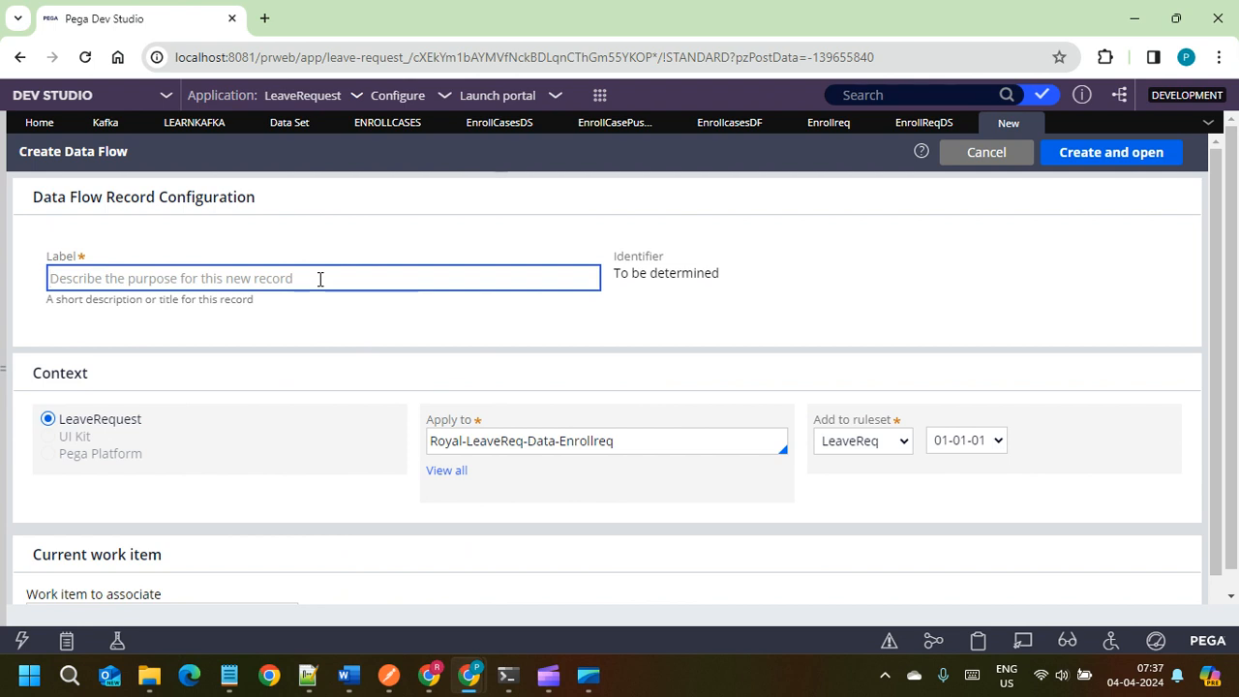
type("TestDFToLoadData")
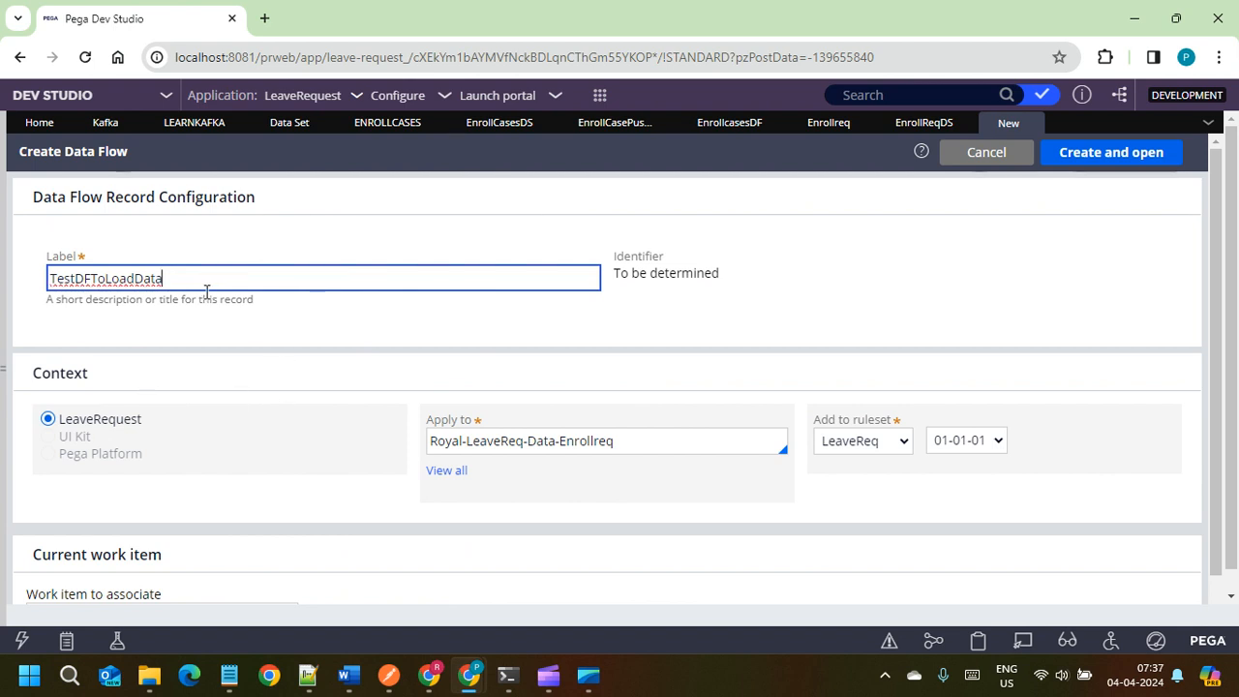
left_click(192, 324)
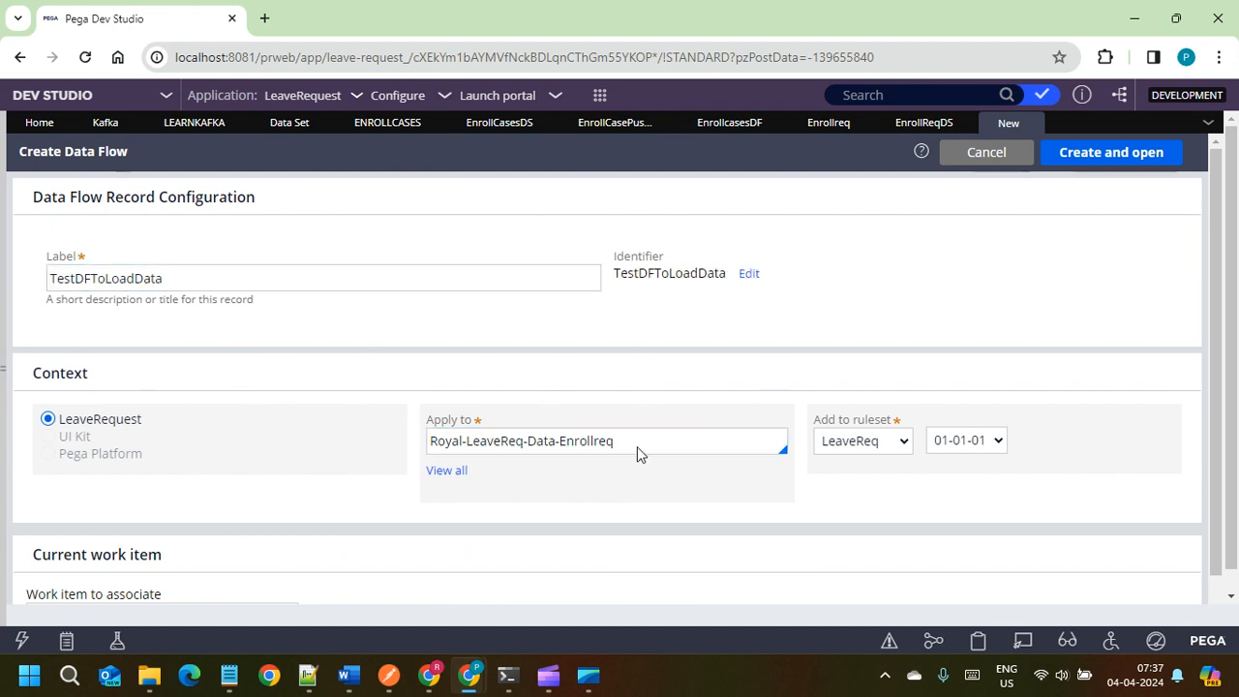
left_click(1113, 153)
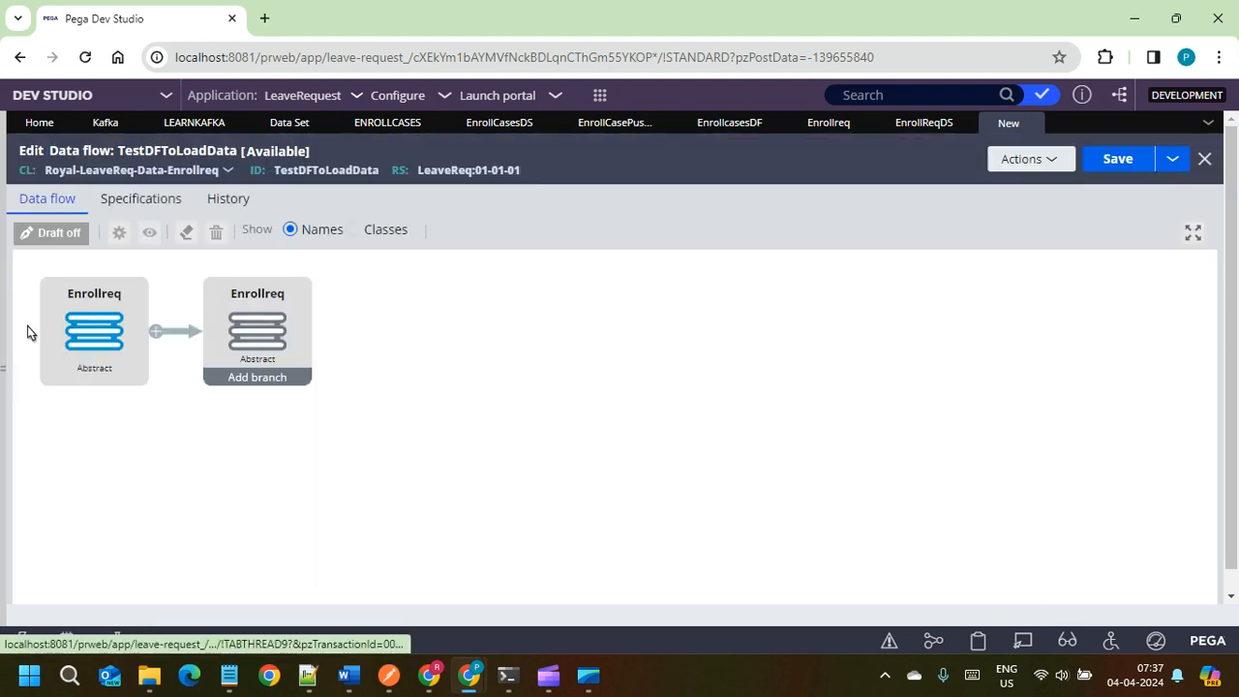
Step: Set the data flow's source to a data set named TestDSToTestData and open the creation form for that data set
double_click(88, 329)
left_click(404, 318)
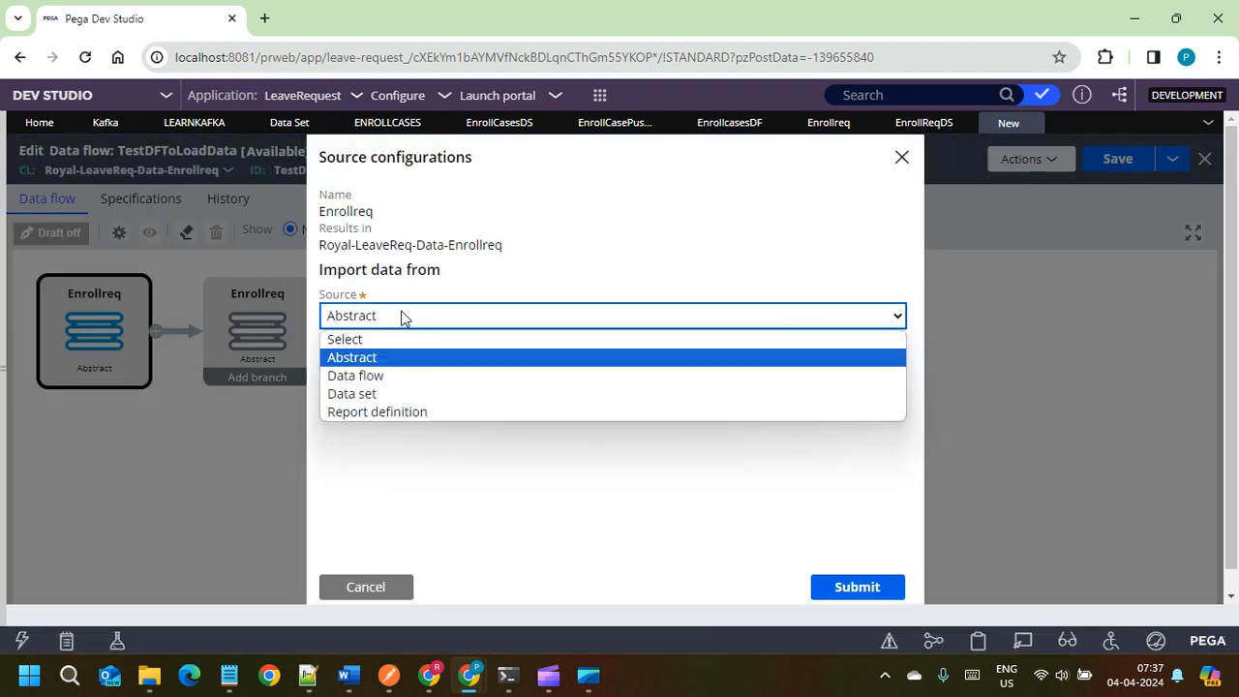
left_click(392, 395)
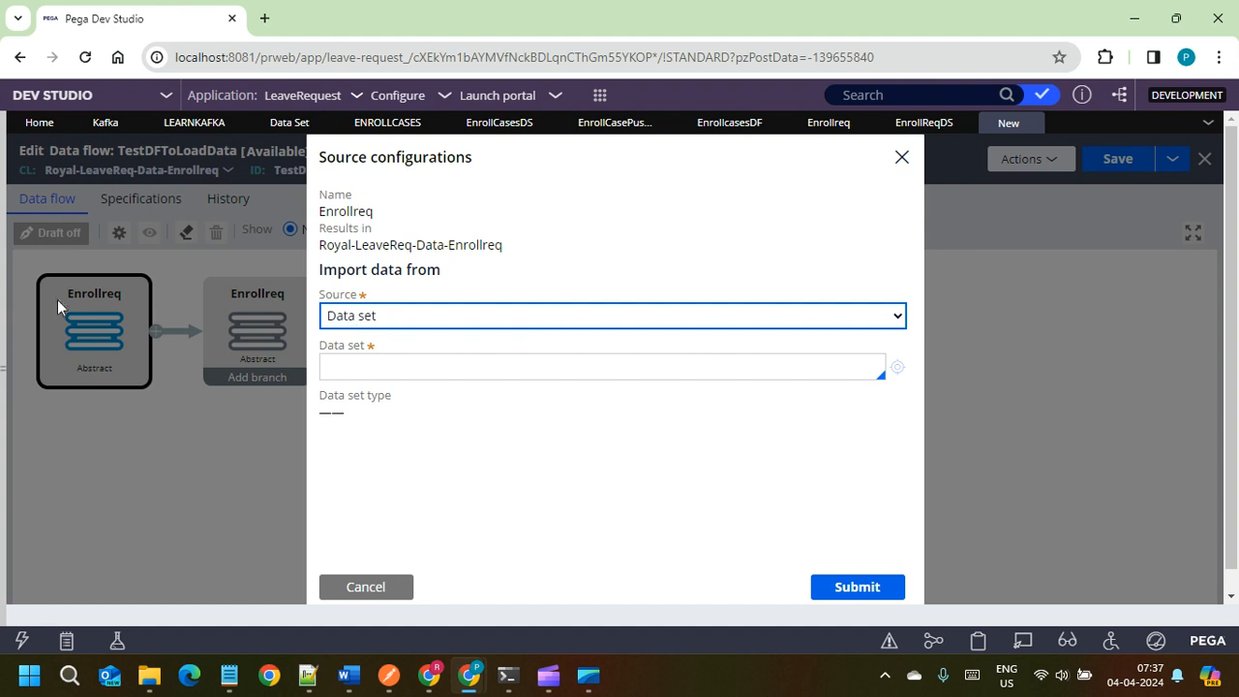
left_click(452, 372)
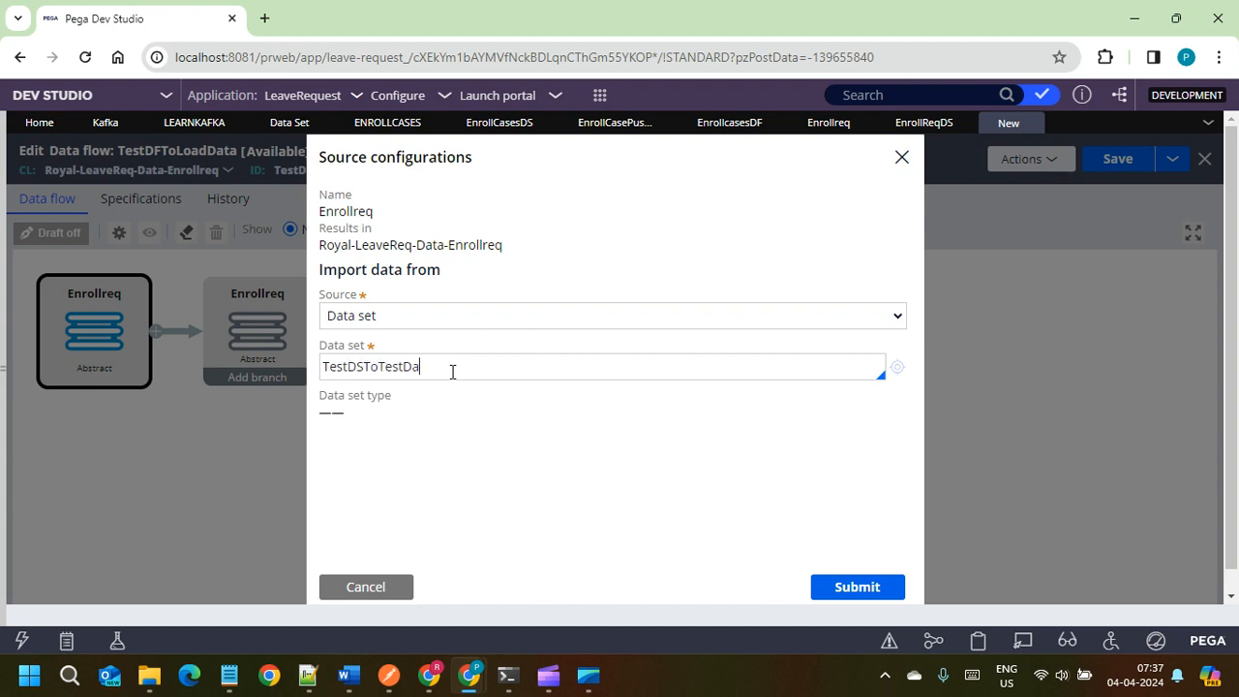
left_click(897, 370)
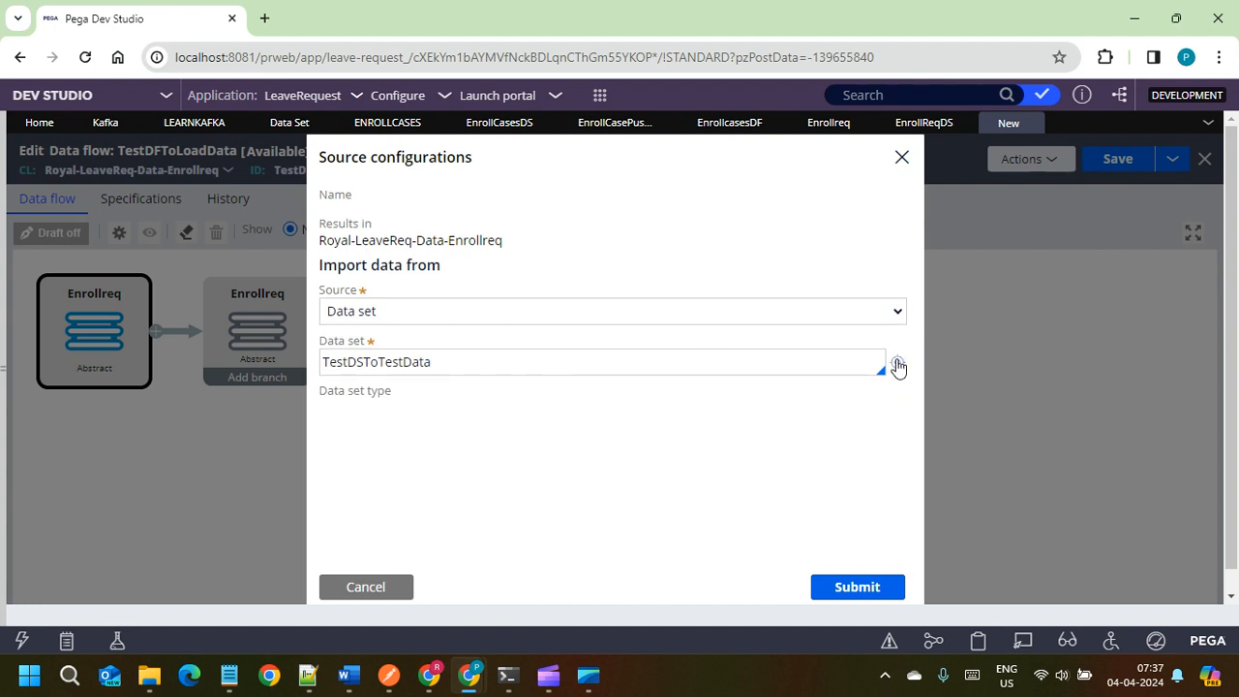
left_click(896, 362)
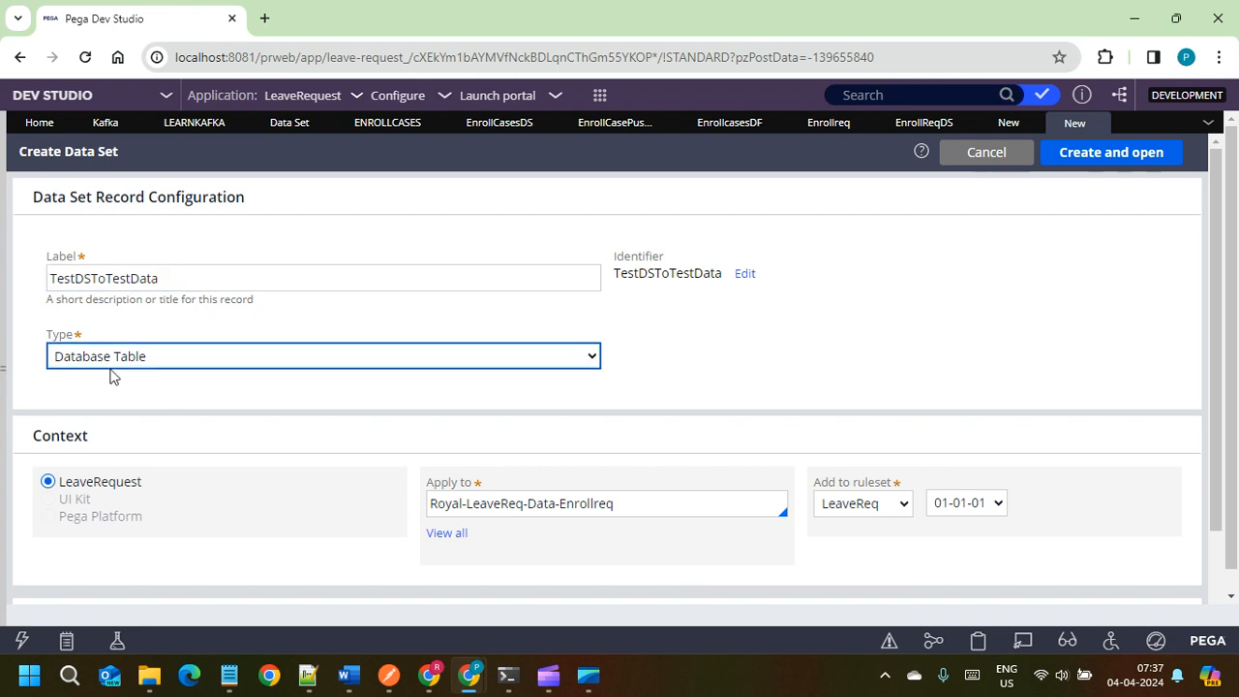
Step: Choose Monte Carlo as the type of TestDSToTestData, and create and open the data set
left_click(117, 366)
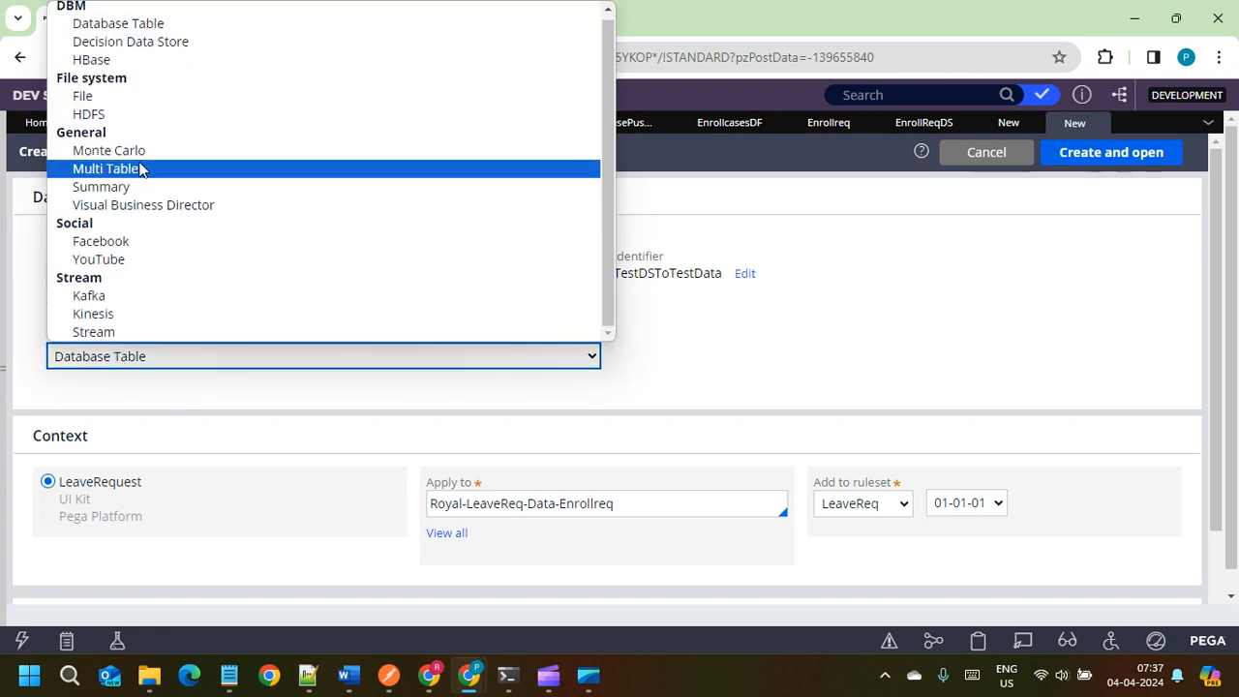
left_click(105, 151)
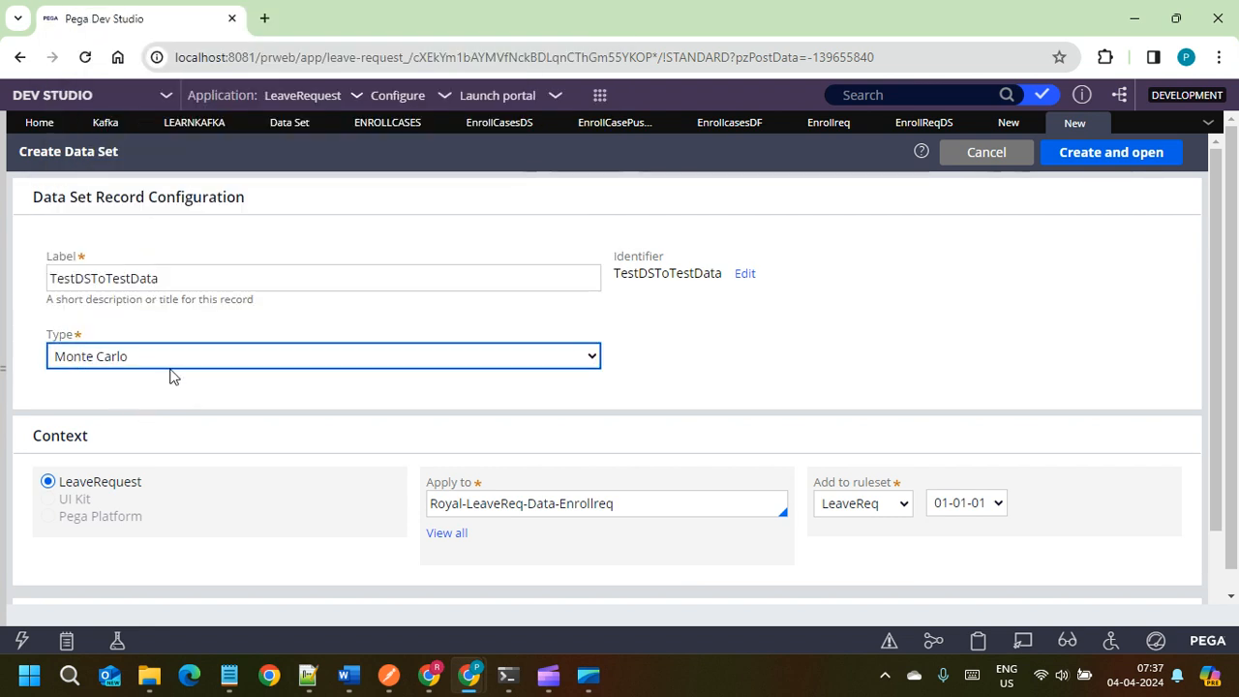
scroll(313, 420, "down", 2)
scroll(965, 471, "up", 2)
left_click(1084, 152)
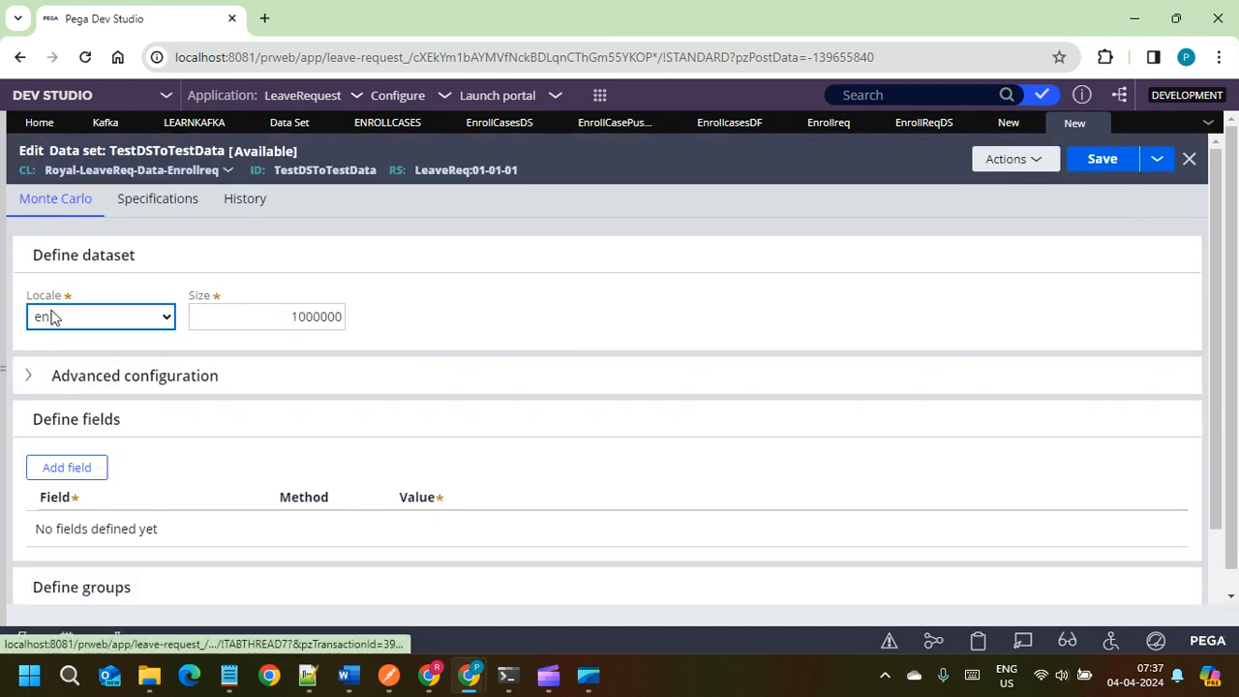
Step: Set the Monte Carlo data set's size to 50000
left_click(261, 315)
double_click(313, 316)
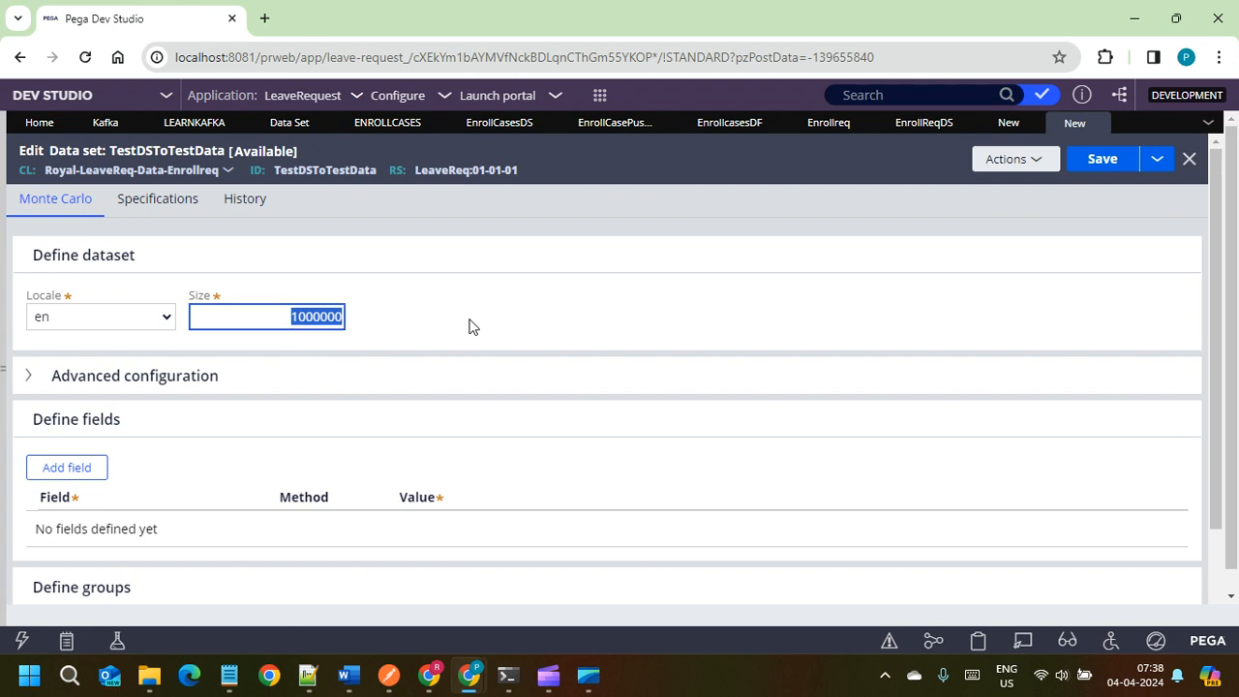
type("50")
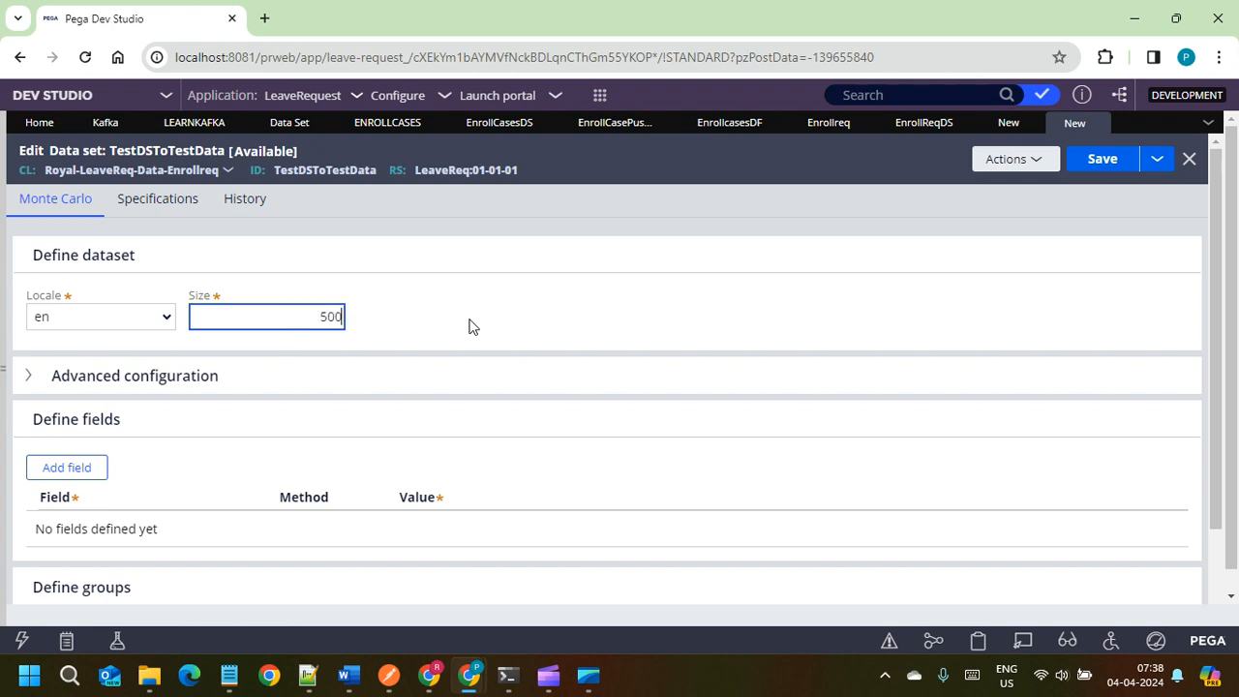
left_click(435, 333)
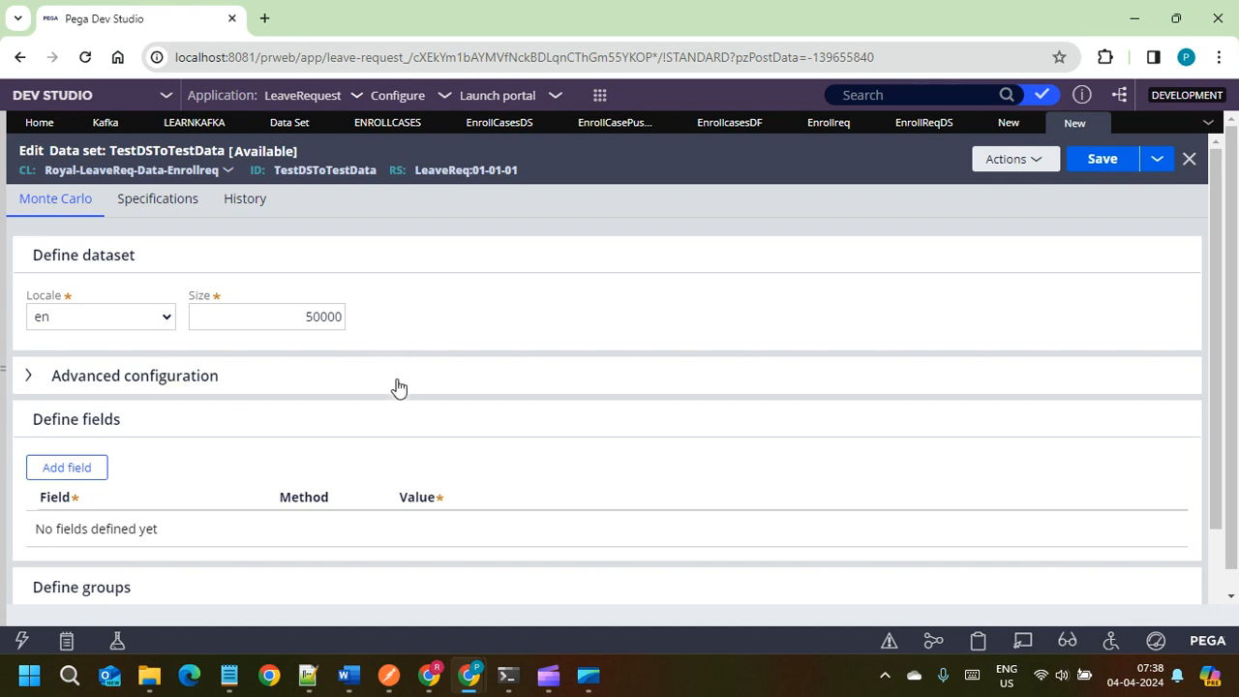
Step: Add a field definition for .FirstName to the Monte Carlo data set
scroll(395, 387, "down", 1)
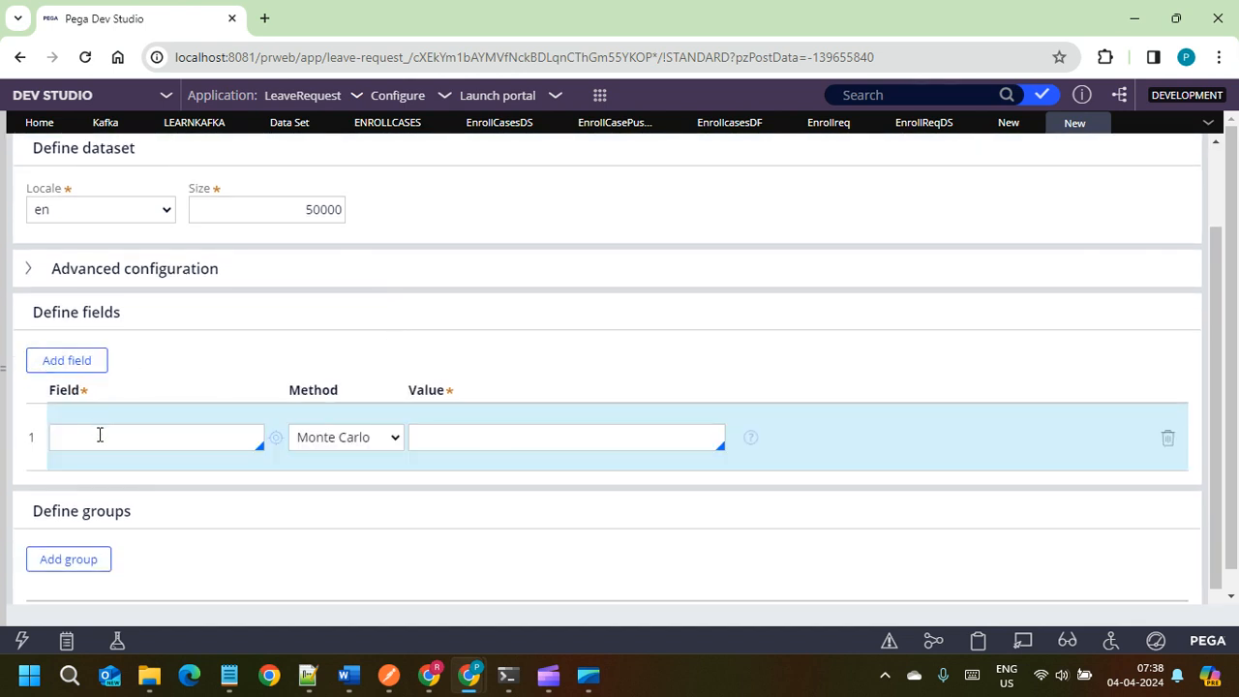
left_click(117, 443)
type(".")
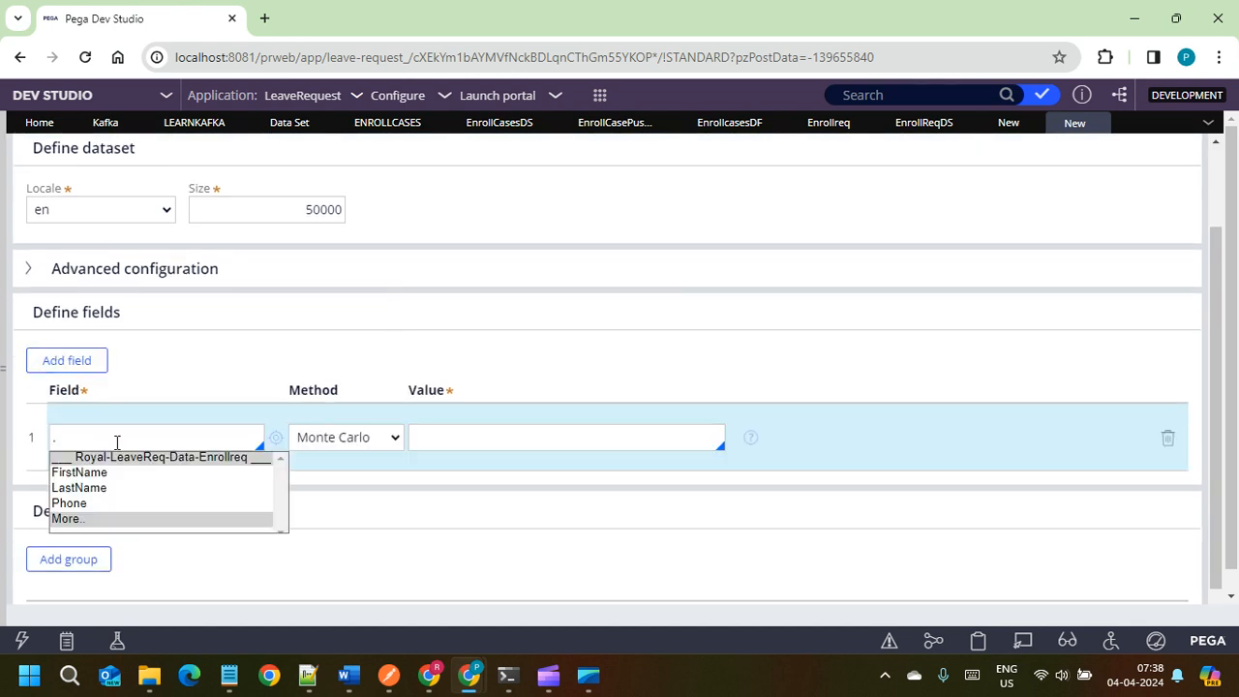
key("Down")
key("Return")
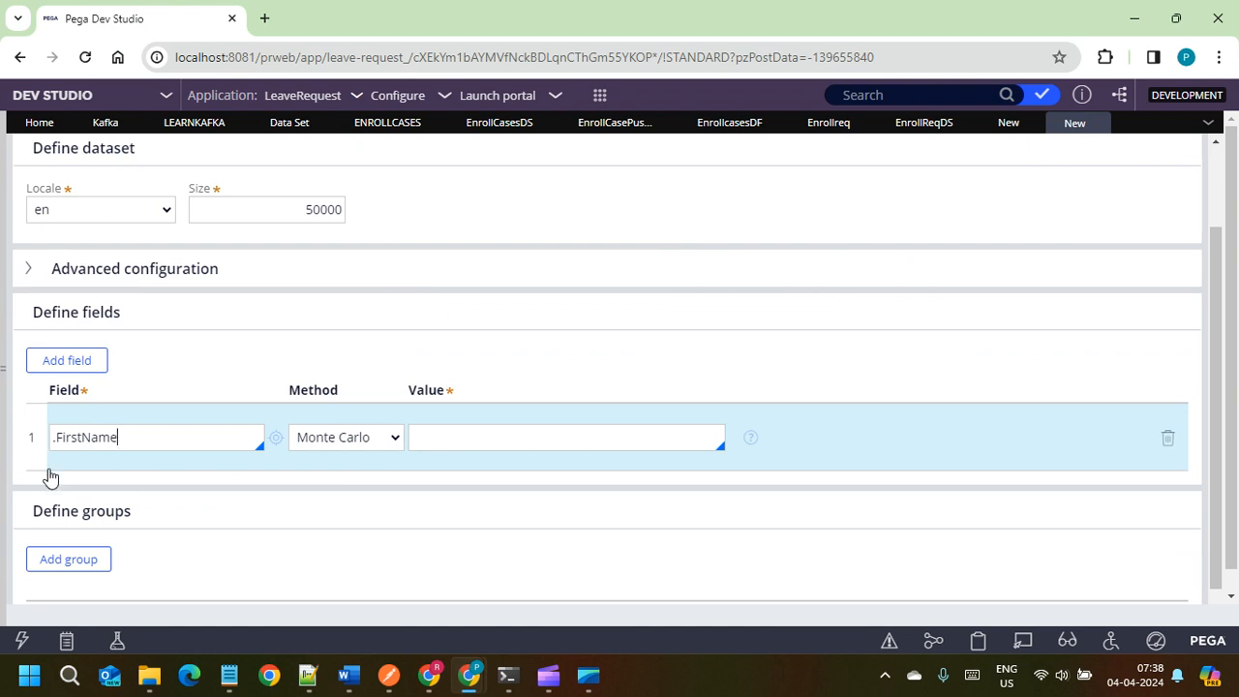
Step: Add a second field definition for .LastName to the data set
scroll(71, 492, "down", 1)
left_click(55, 329)
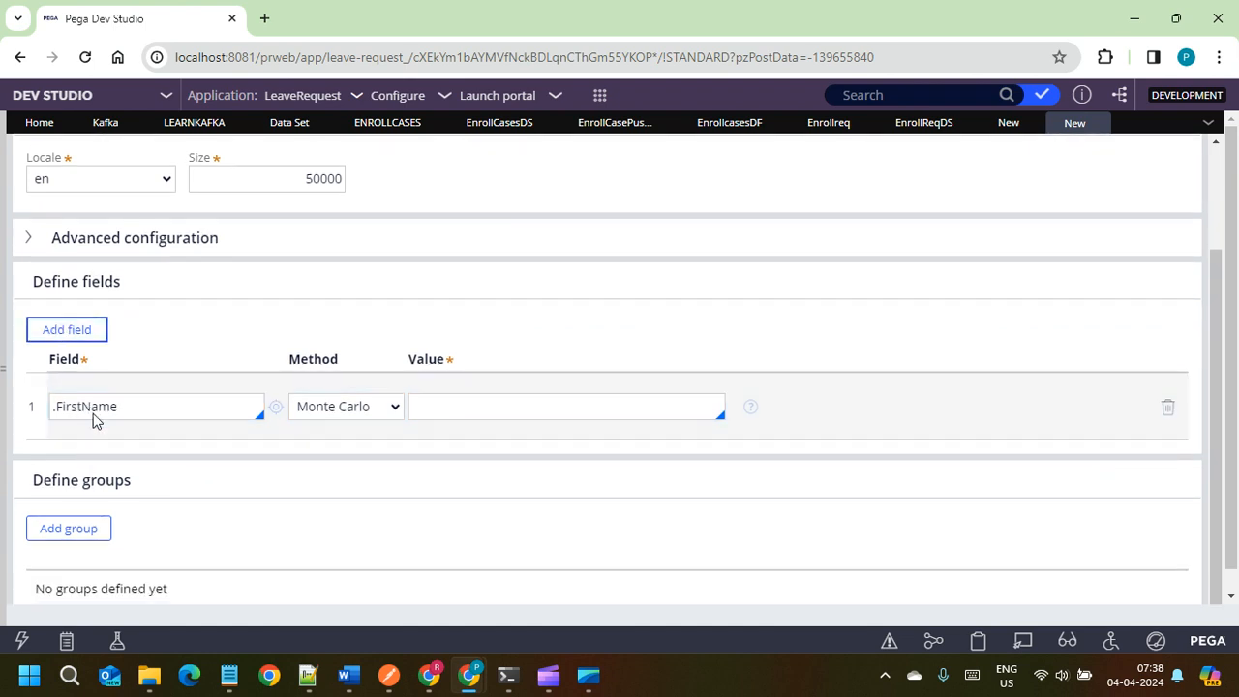
type(".")
key("Down")
key("Down")
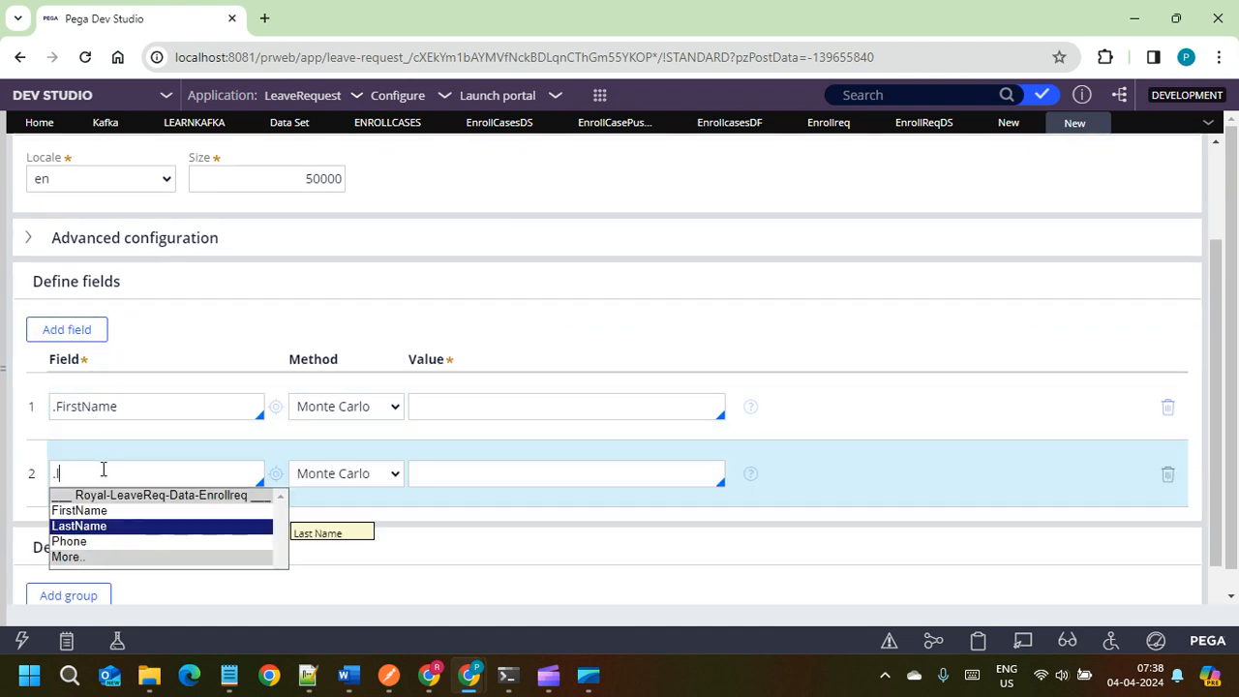
key("Return")
Step: Add a third field definition for .Phone to the data set
left_click(69, 333)
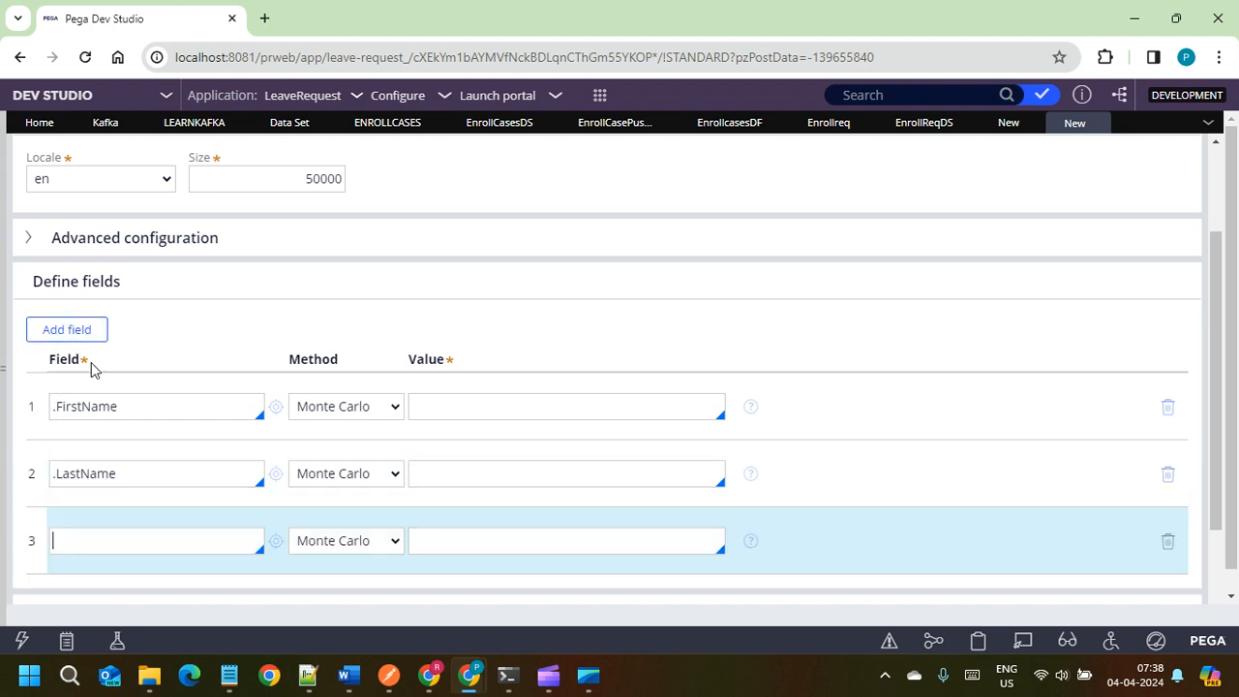
type(".")
key("Down")
key("Down")
key("Down")
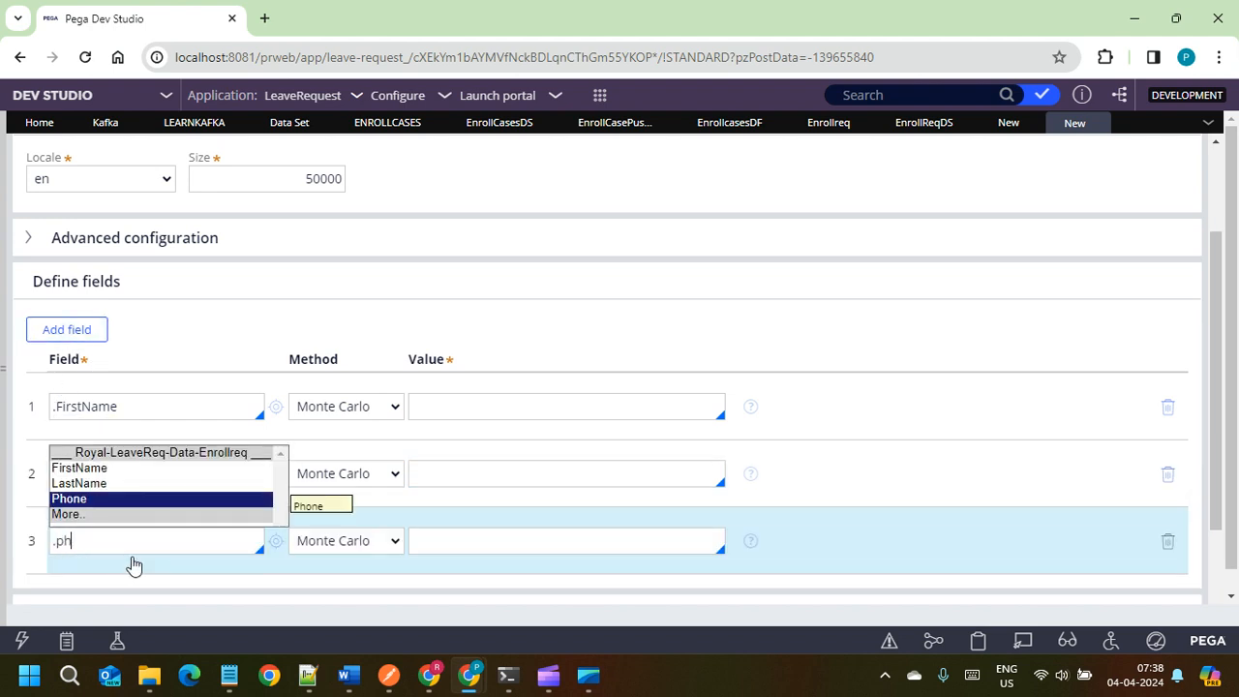
key("Return")
Step: Keep Monte Carlo as the method for .FirstName and set its value to Name.firstName
left_click(462, 479)
left_click(509, 406)
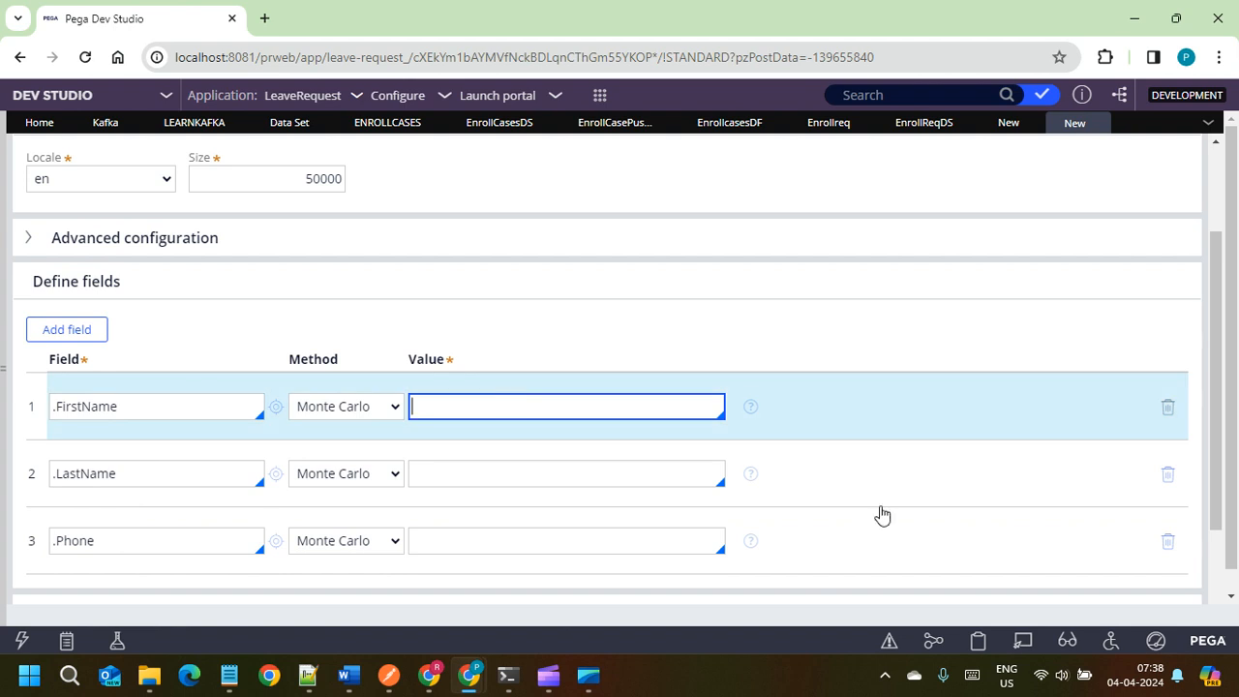
left_click(388, 407)
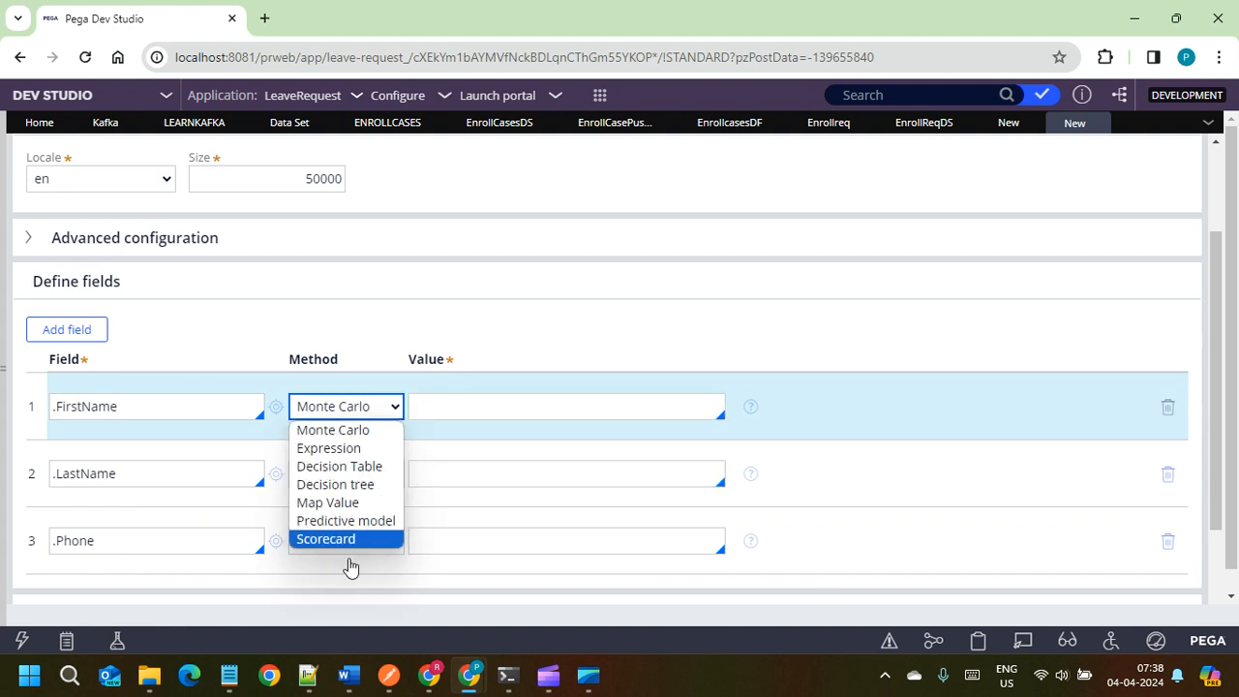
left_click(527, 407)
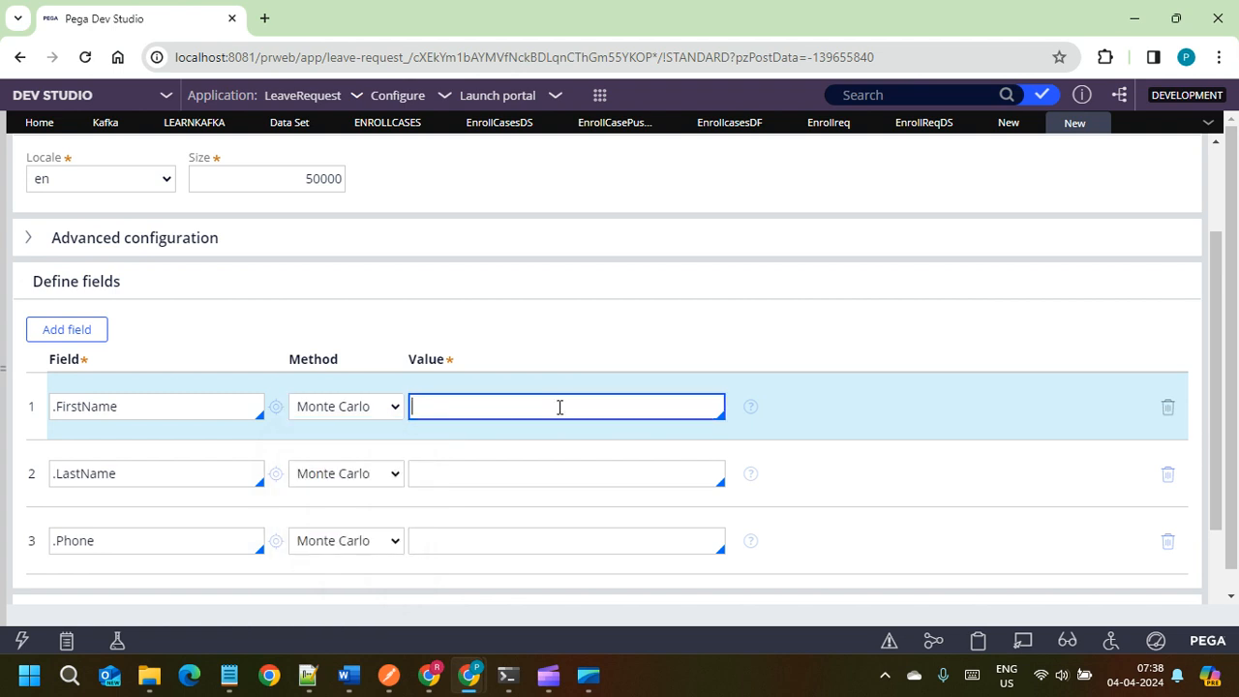
type("firstnam")
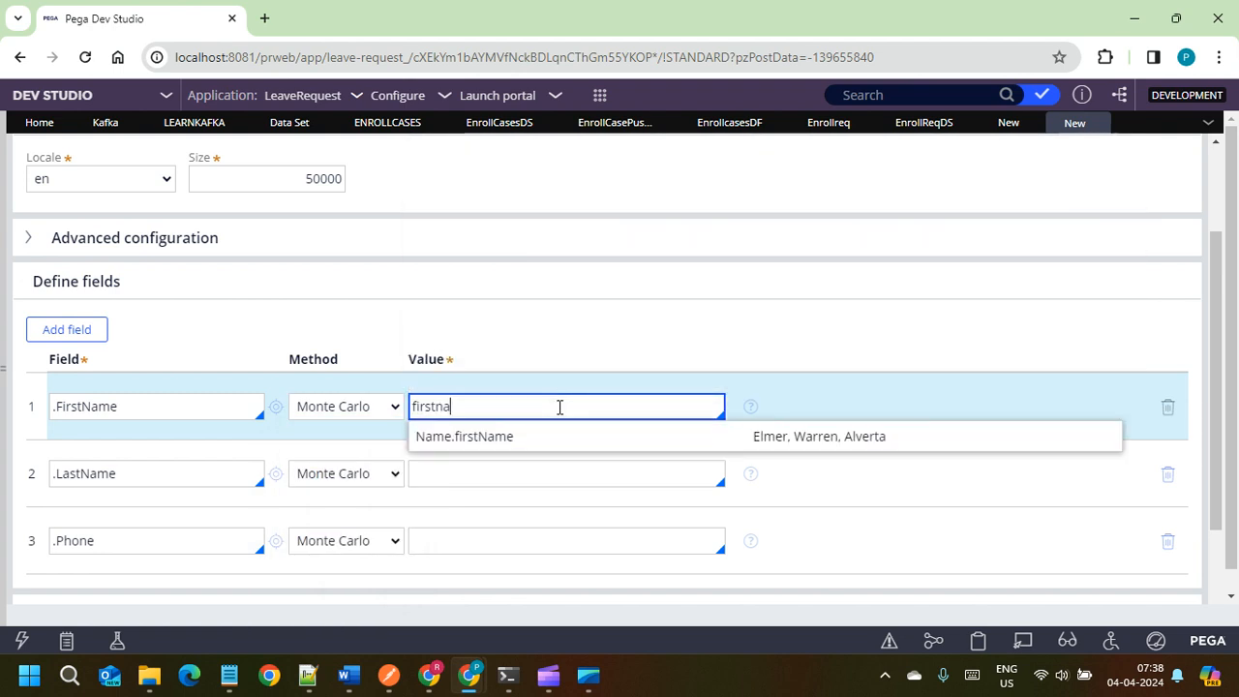
left_click(509, 436)
Step: Set the Monte Carlo value of the .LastName field to Name.lastName
left_click(469, 474)
type("lastna")
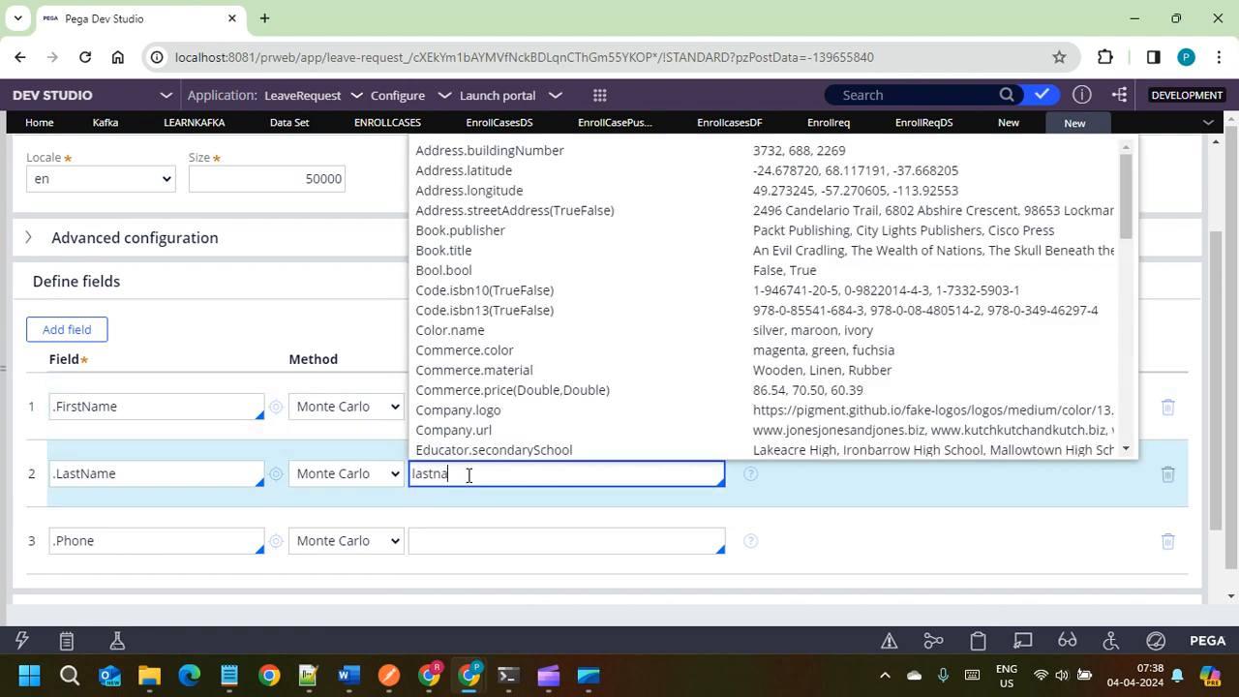
type("me")
left_click(465, 500)
Step: Set the Monte Carlo value of the .Phone field to PhoneNumber.phoneNumber and save the data set
left_click(455, 544)
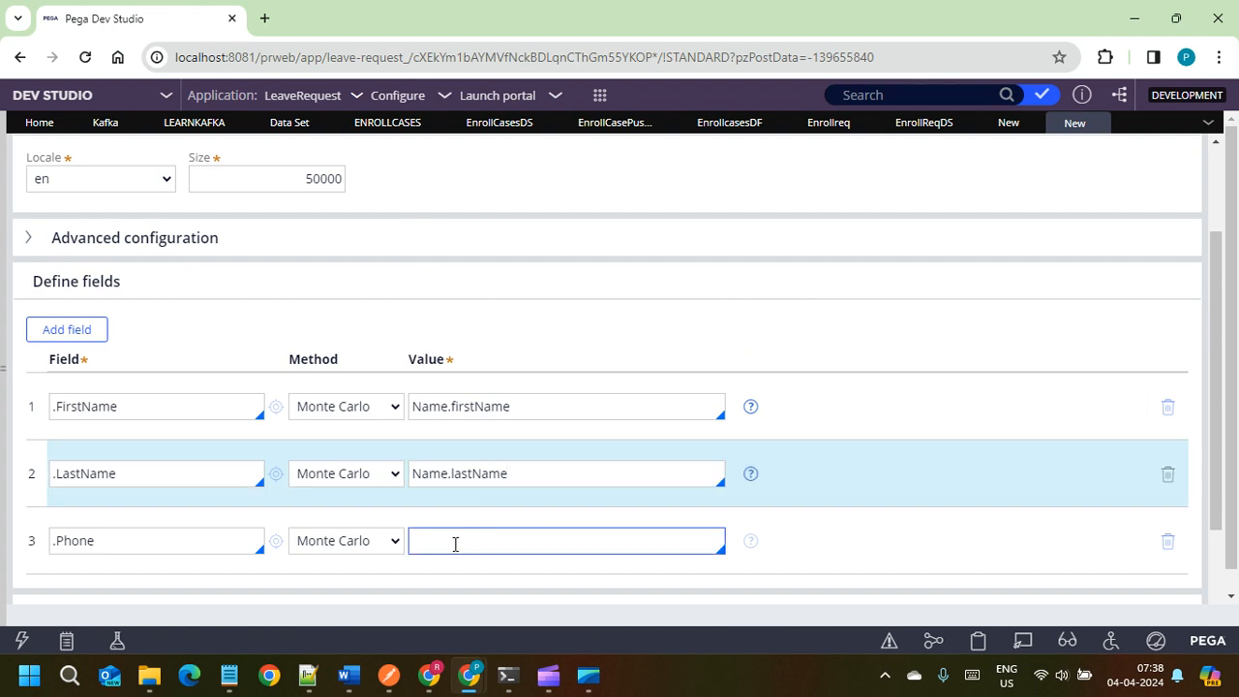
type("phone")
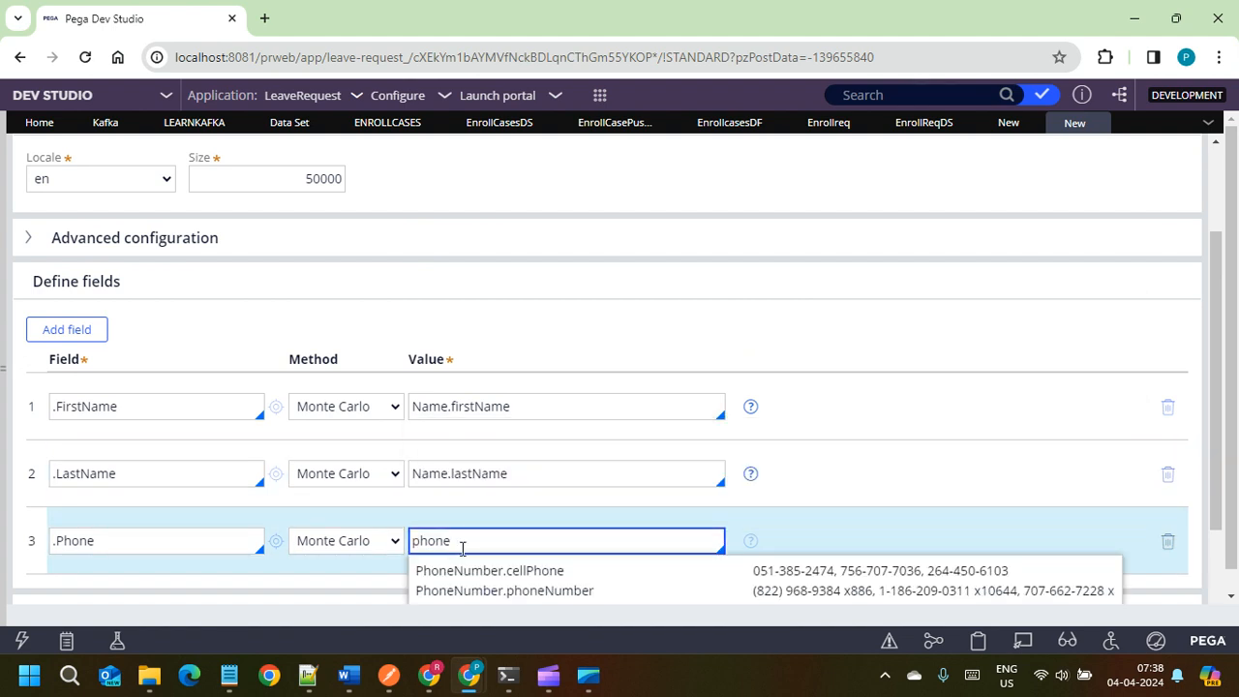
left_click(549, 592)
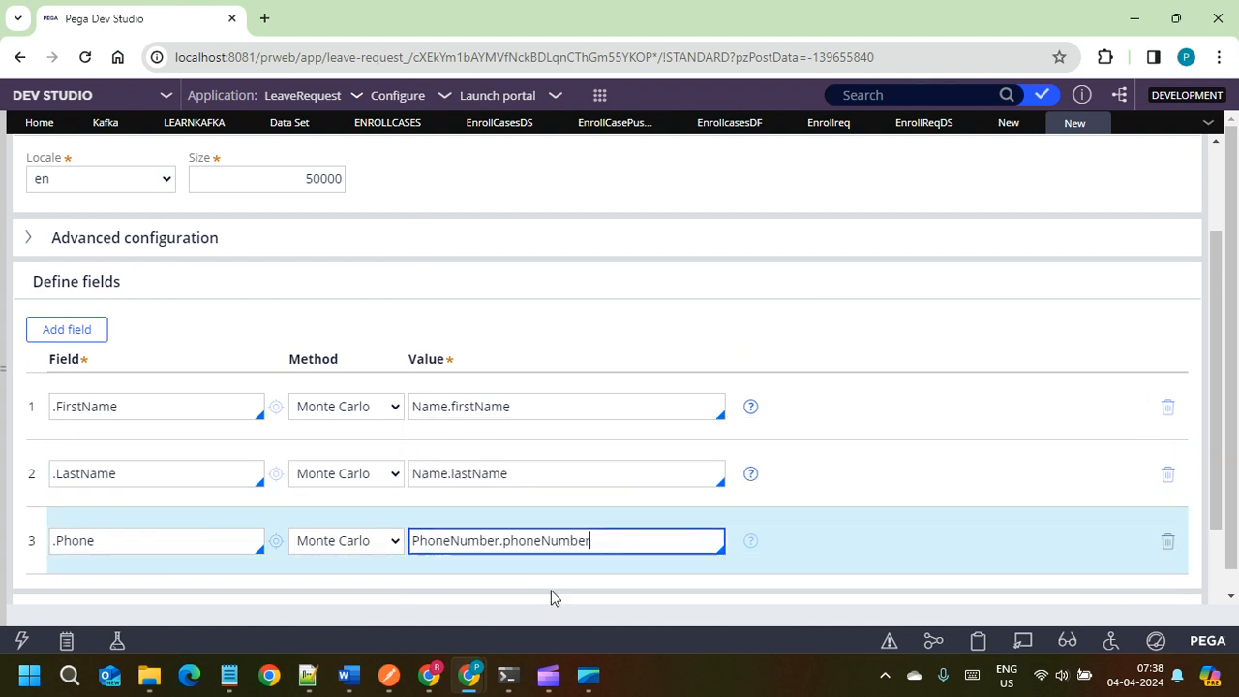
scroll(639, 536, "down", 1)
scroll(612, 516, "up", 3)
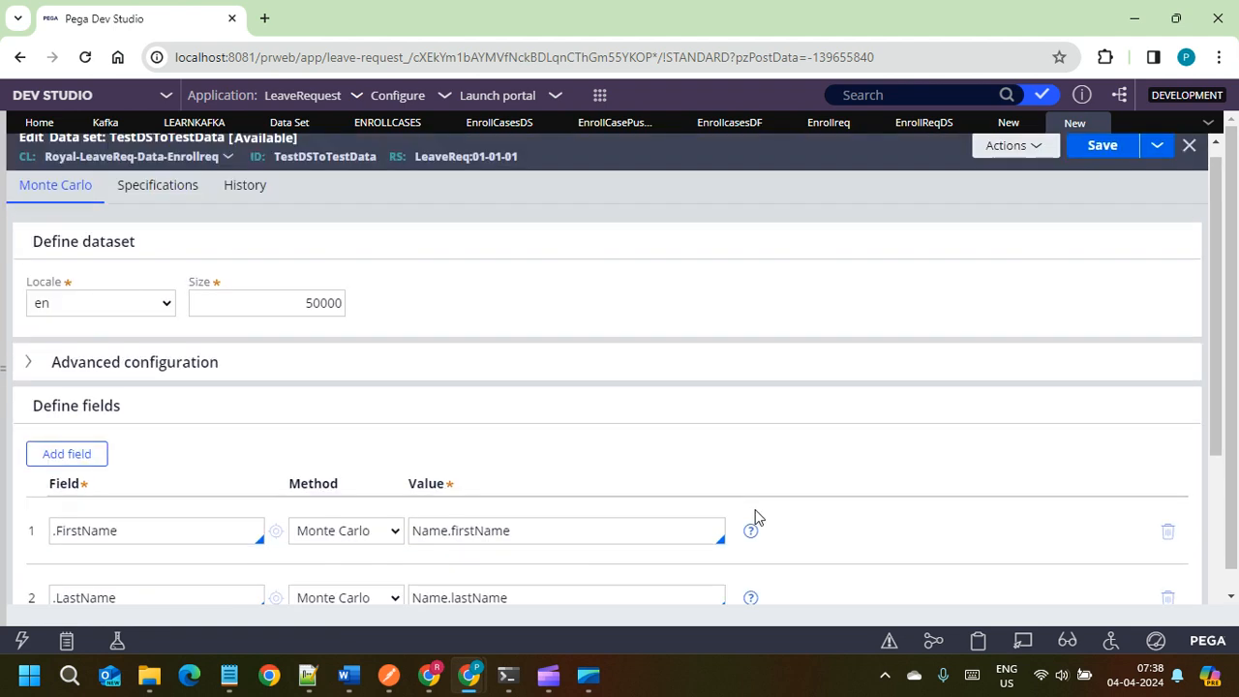
left_click(1102, 160)
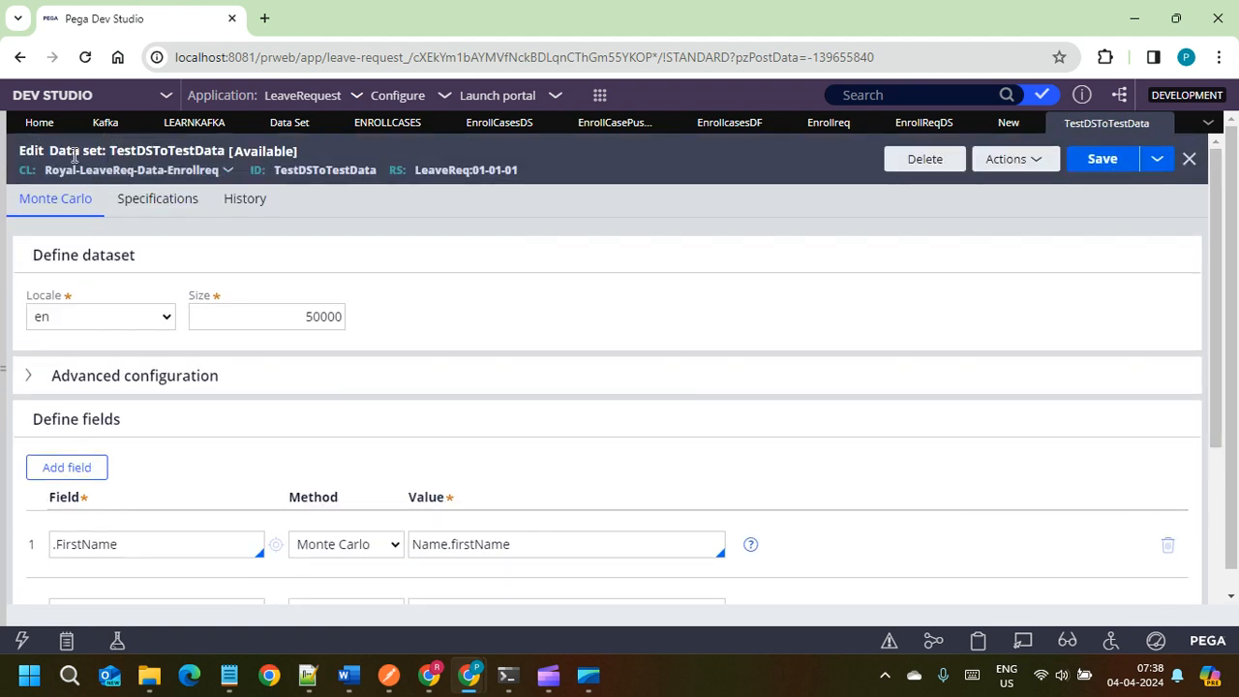
Step: Check the data set's size and fields, and confirm TestDSToTestData as the source of data flow TestDFToLoadData
double_click(304, 319)
scroll(471, 451, "down", 3)
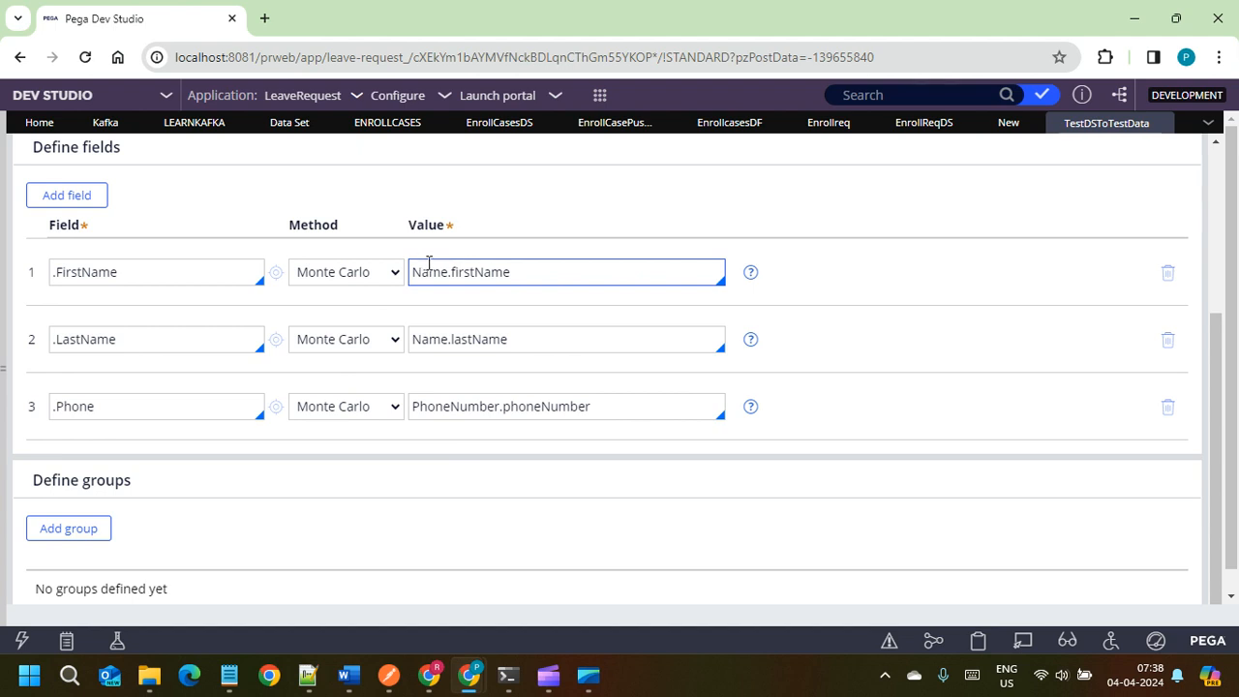
scroll(868, 401, "up", 5)
left_click(1008, 122)
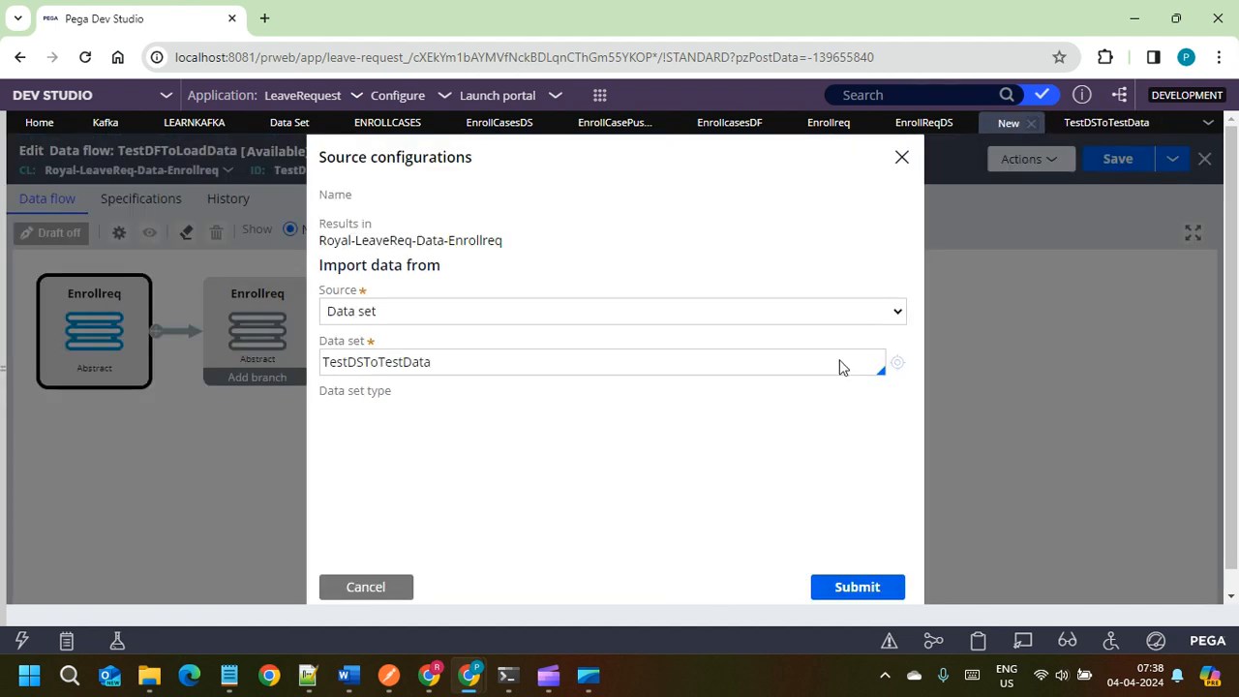
left_click(863, 587)
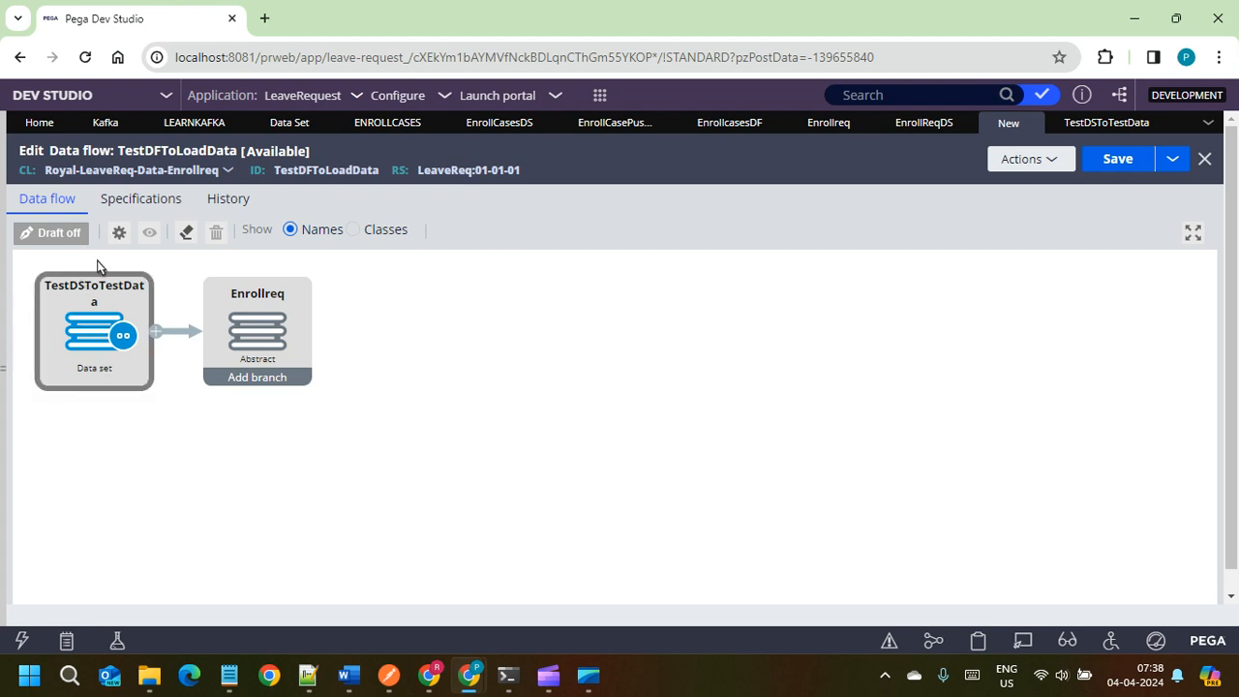
Step: Set the data flow's destination to data set EnrollReqDS, keeping Only insert new records, and save the data flow
left_click(64, 380)
left_click(269, 308)
double_click(272, 312)
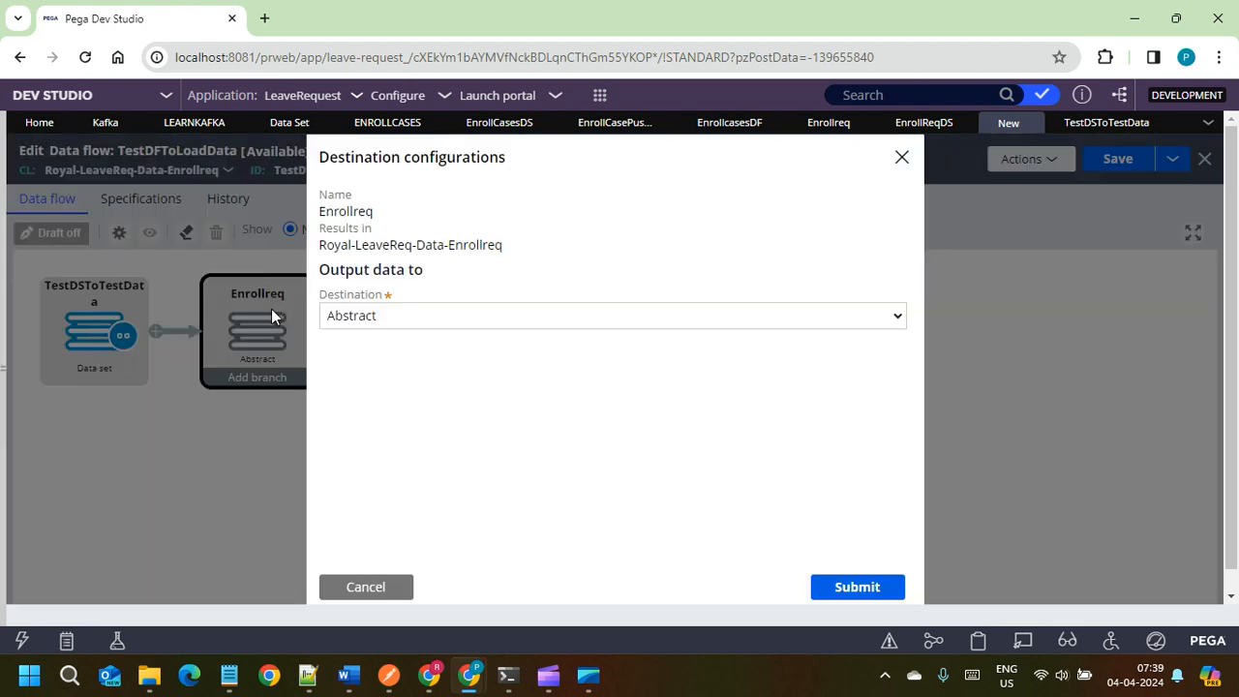
left_click(392, 318)
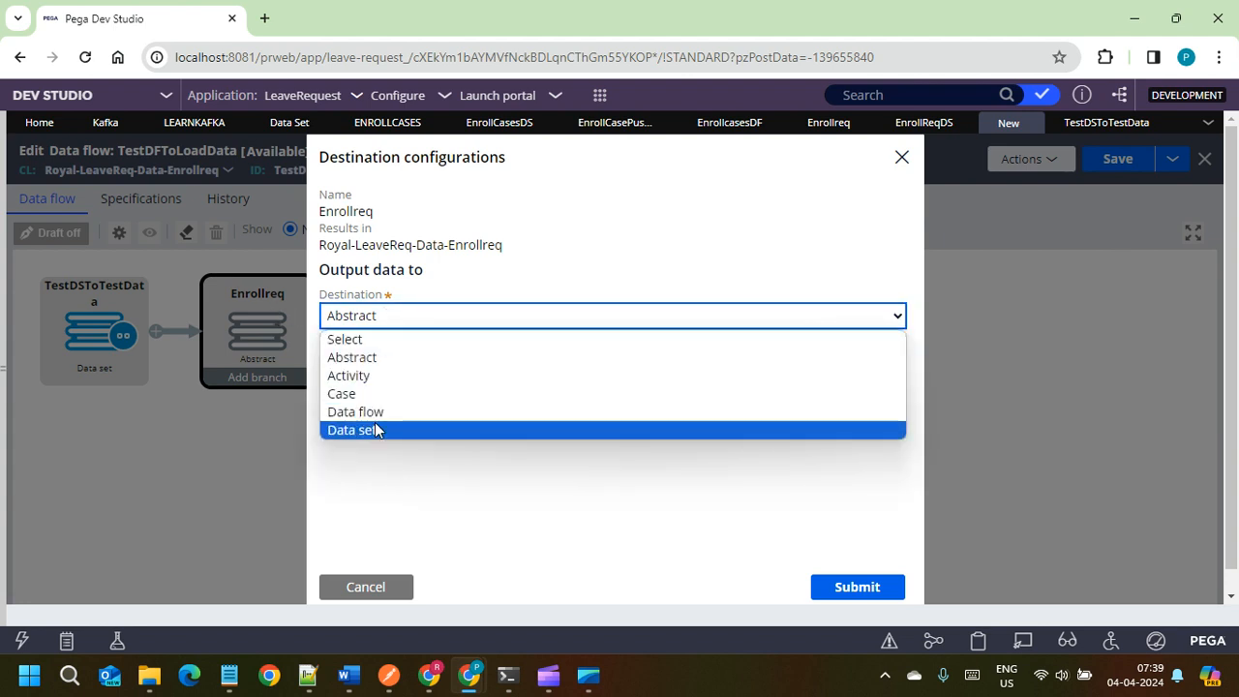
left_click(378, 429)
left_click(371, 366)
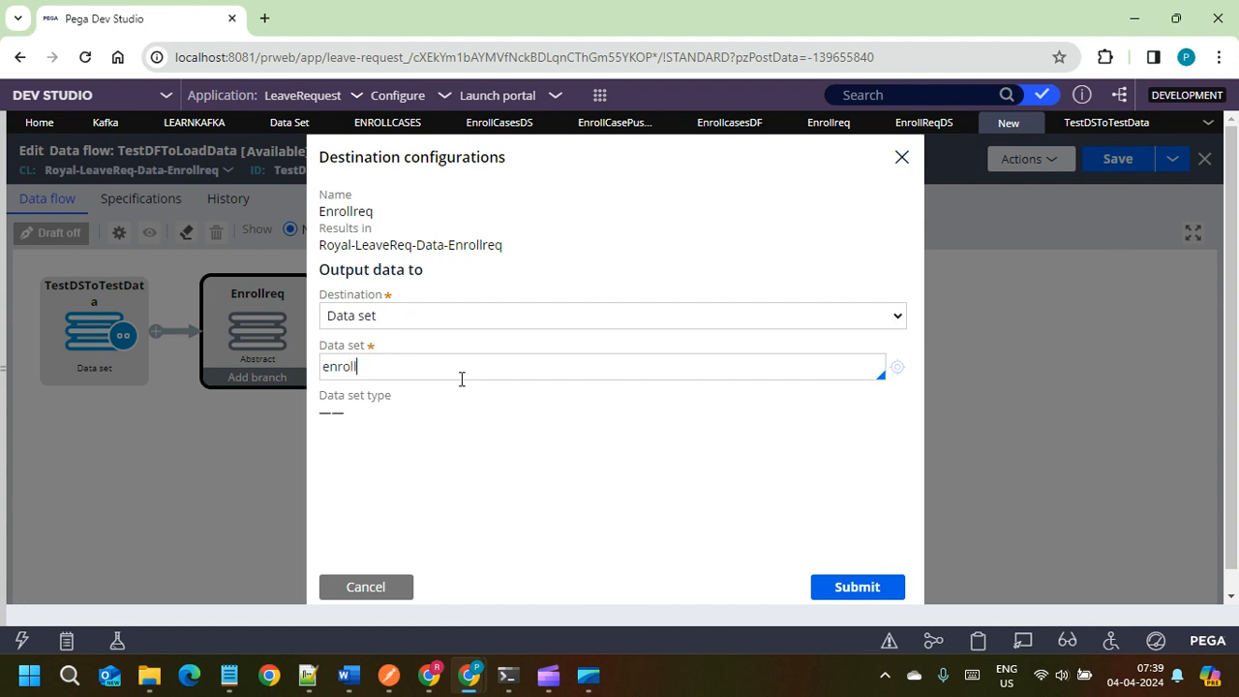
key("Return")
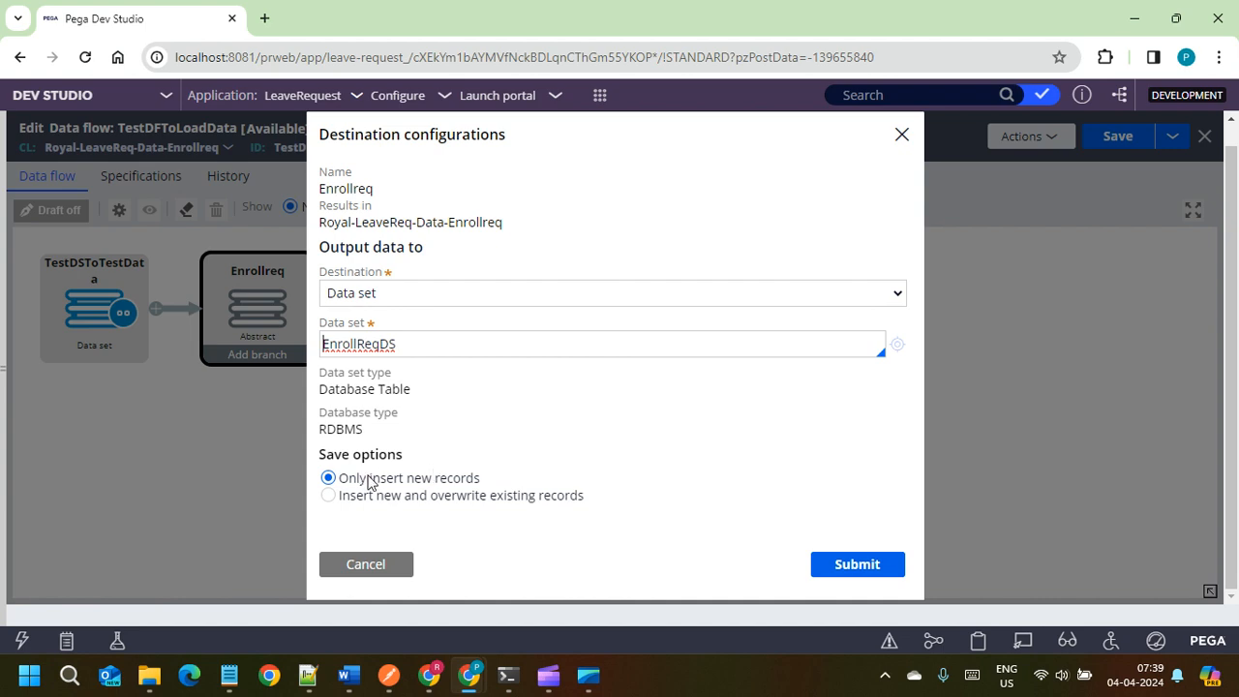
left_click(871, 565)
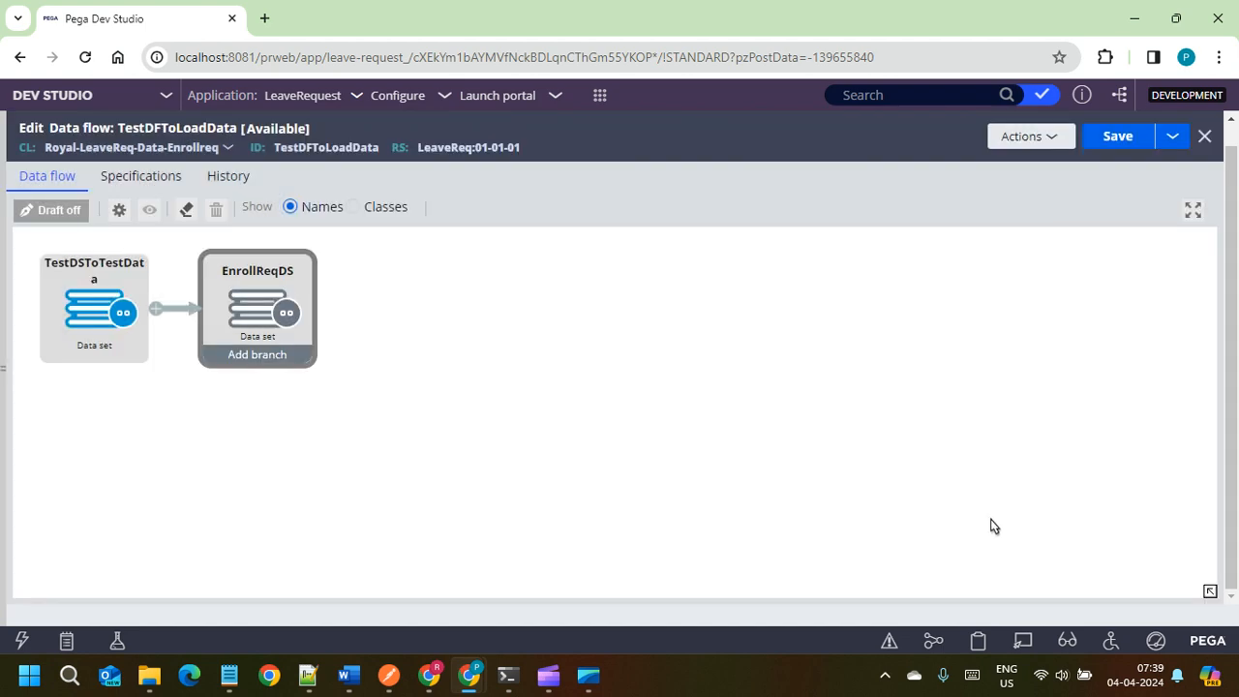
left_click(1120, 141)
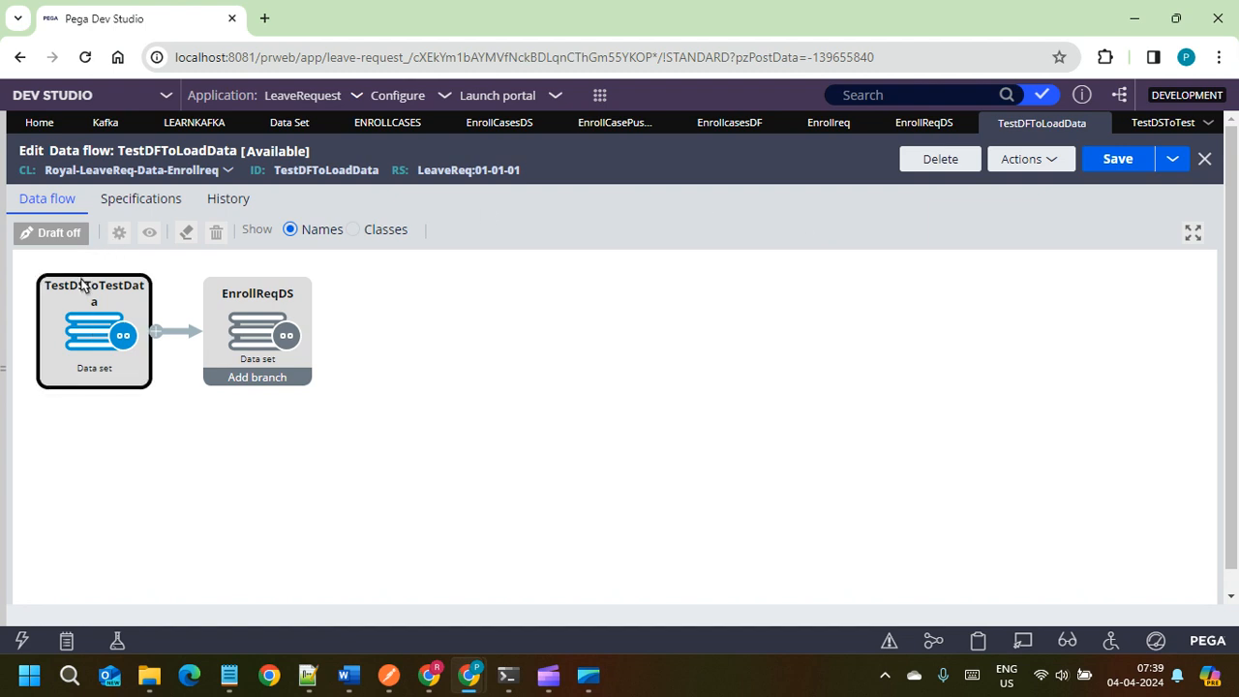
Step: Look over the destination data set EnrollReqDS and close it
double_click(278, 169)
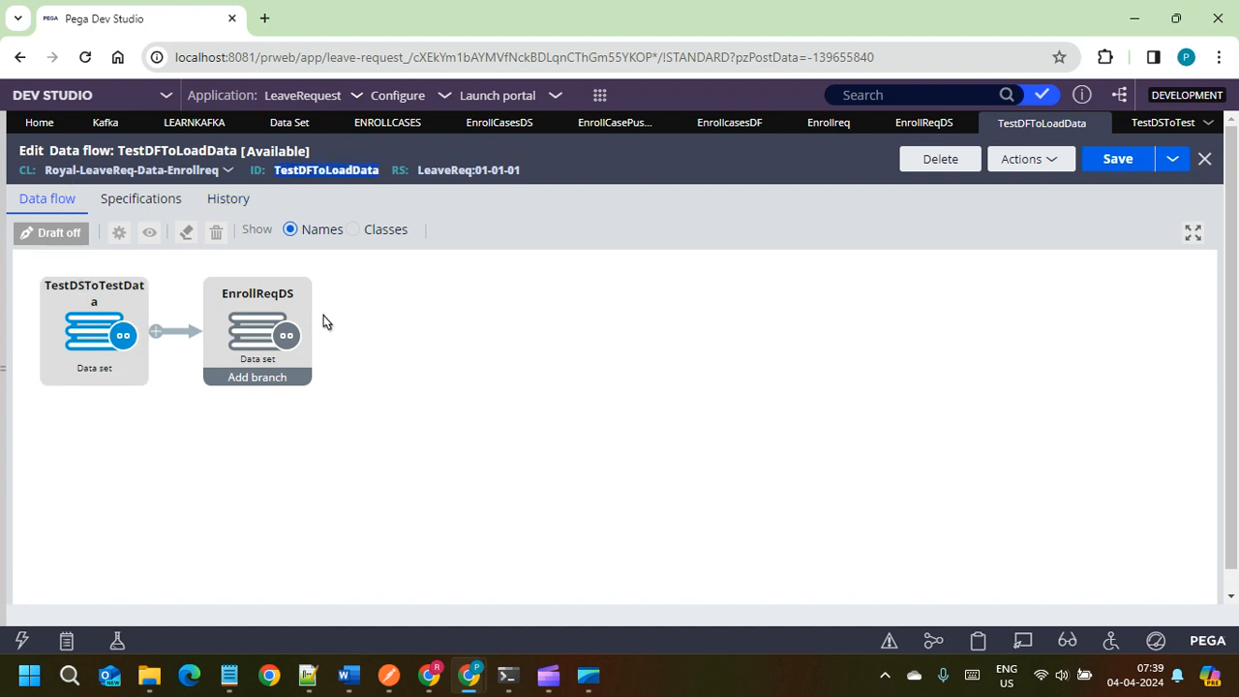
left_click(914, 124)
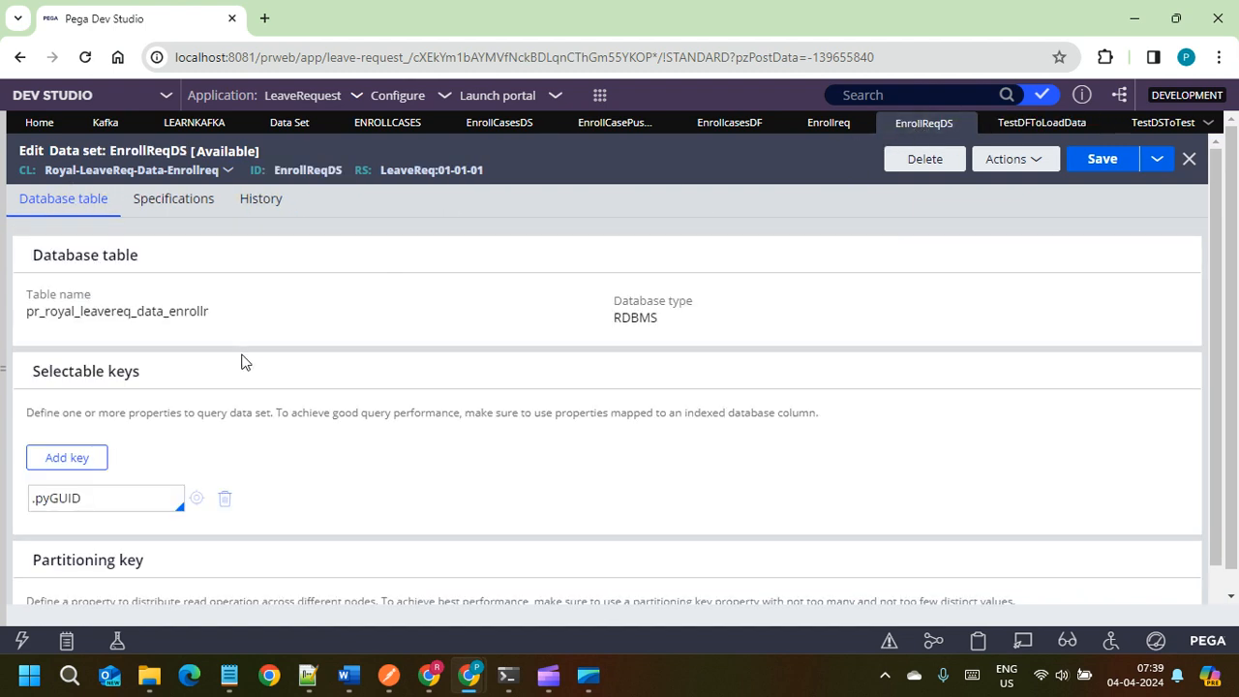
left_click(962, 123)
Step: Review the existing Enrollreq records, data flow TestDFToLoadData and data set TestDSToTestData
left_click(834, 126)
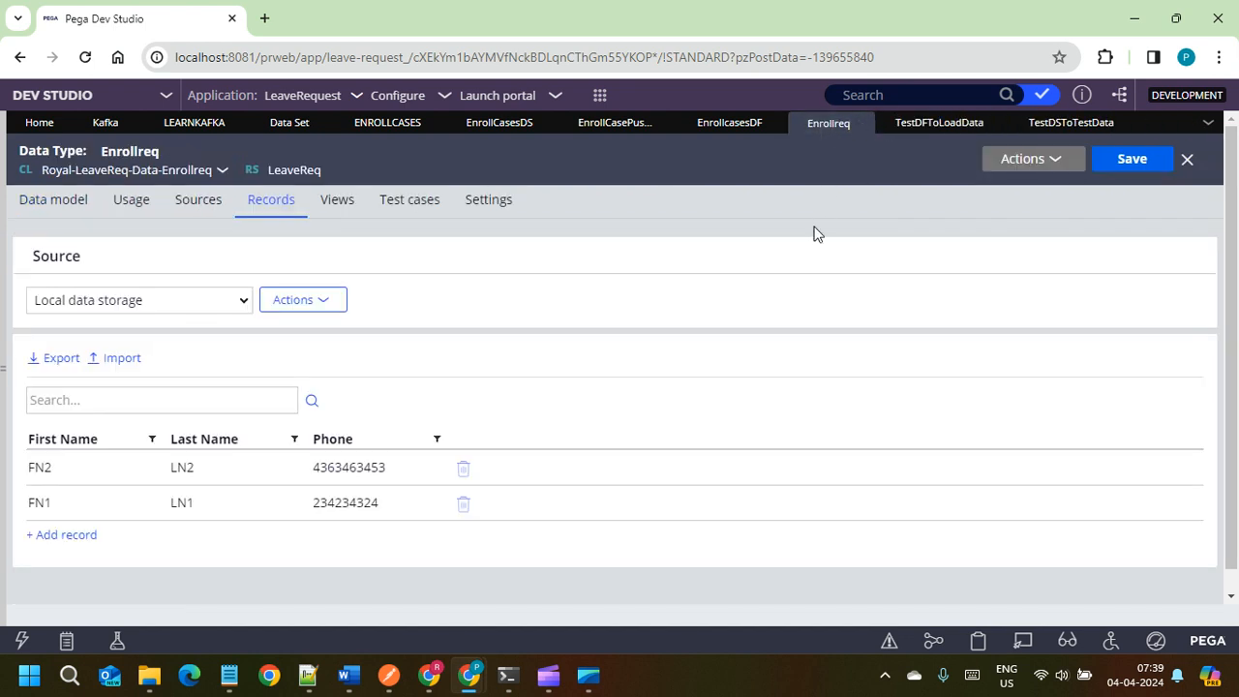
left_click(1026, 159)
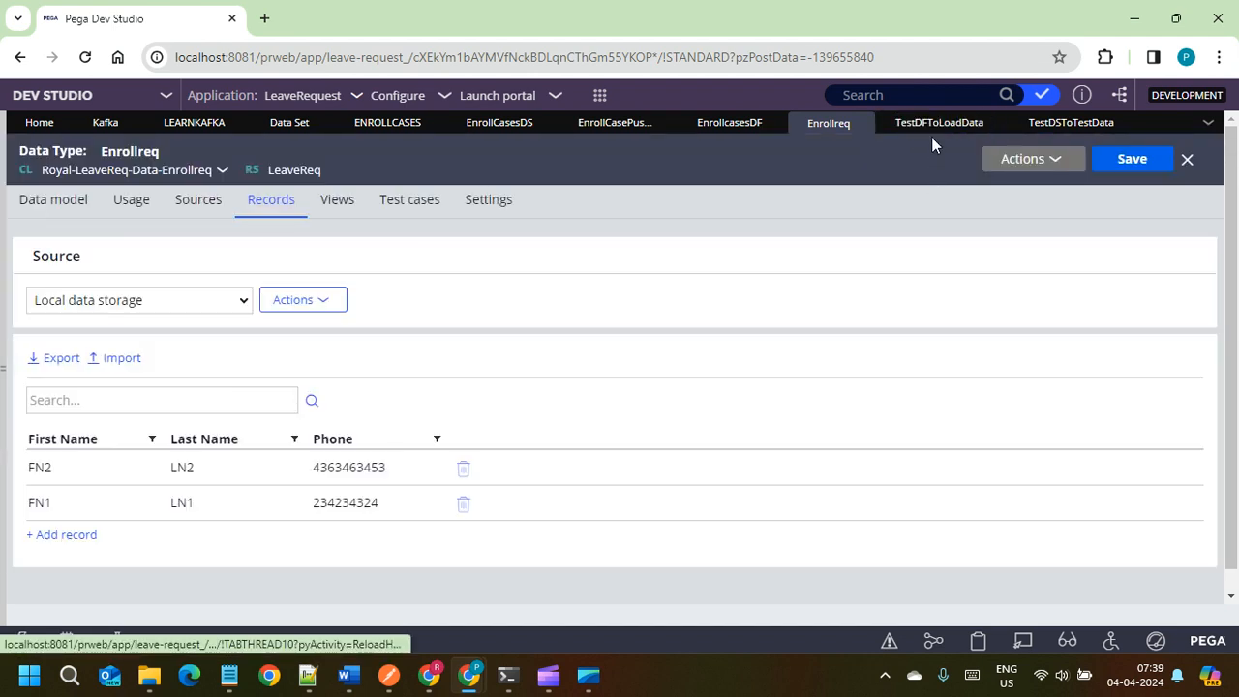
left_click(935, 124)
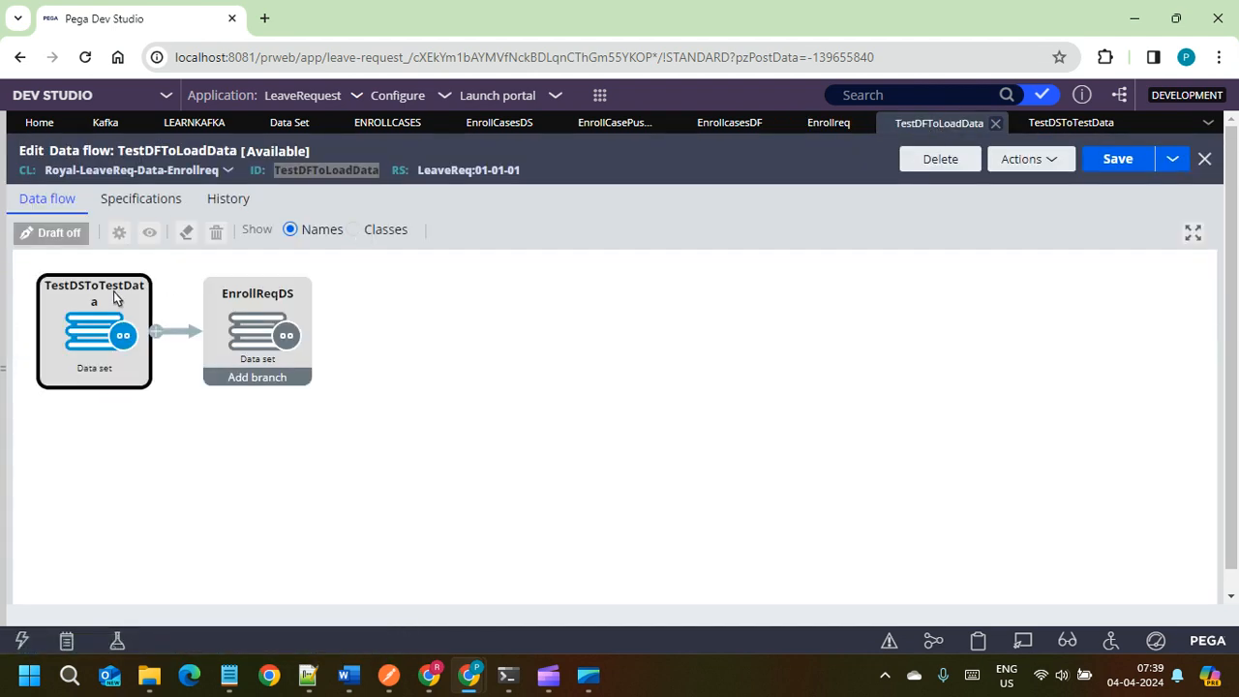
left_click(832, 125)
left_click(927, 124)
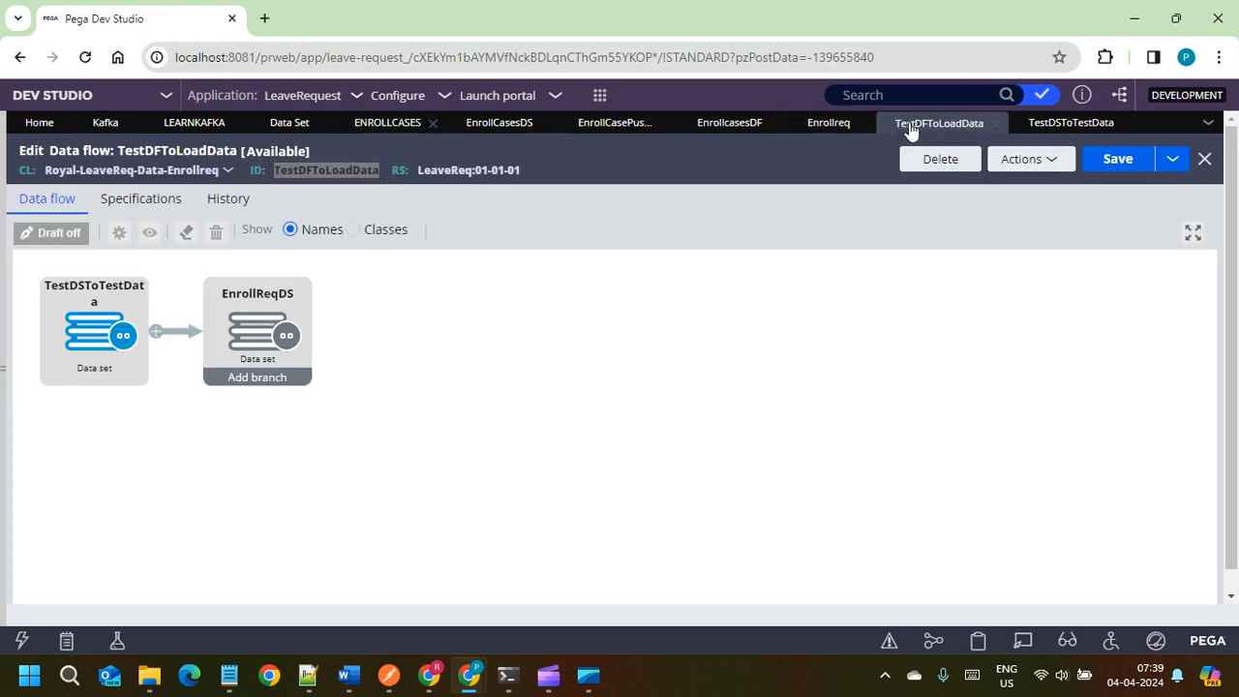
left_click(1062, 125)
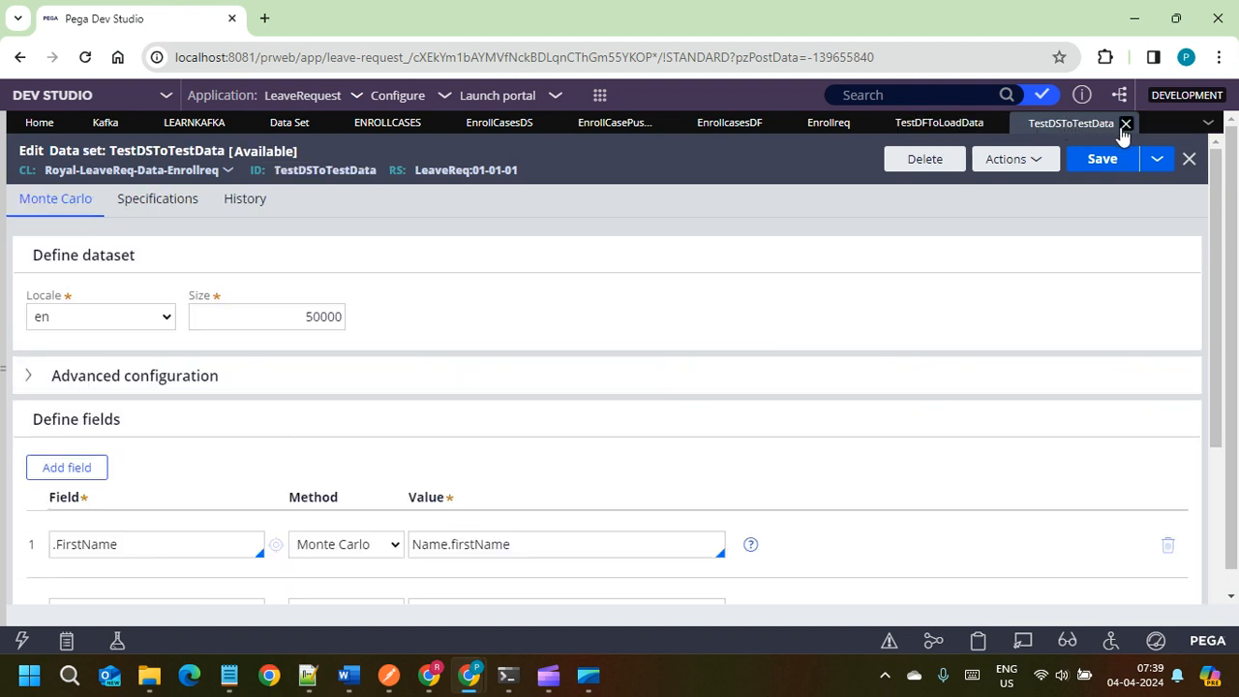
Step: Close the open Data Set, LEARNKAFKA and Kafka items
left_click(321, 124)
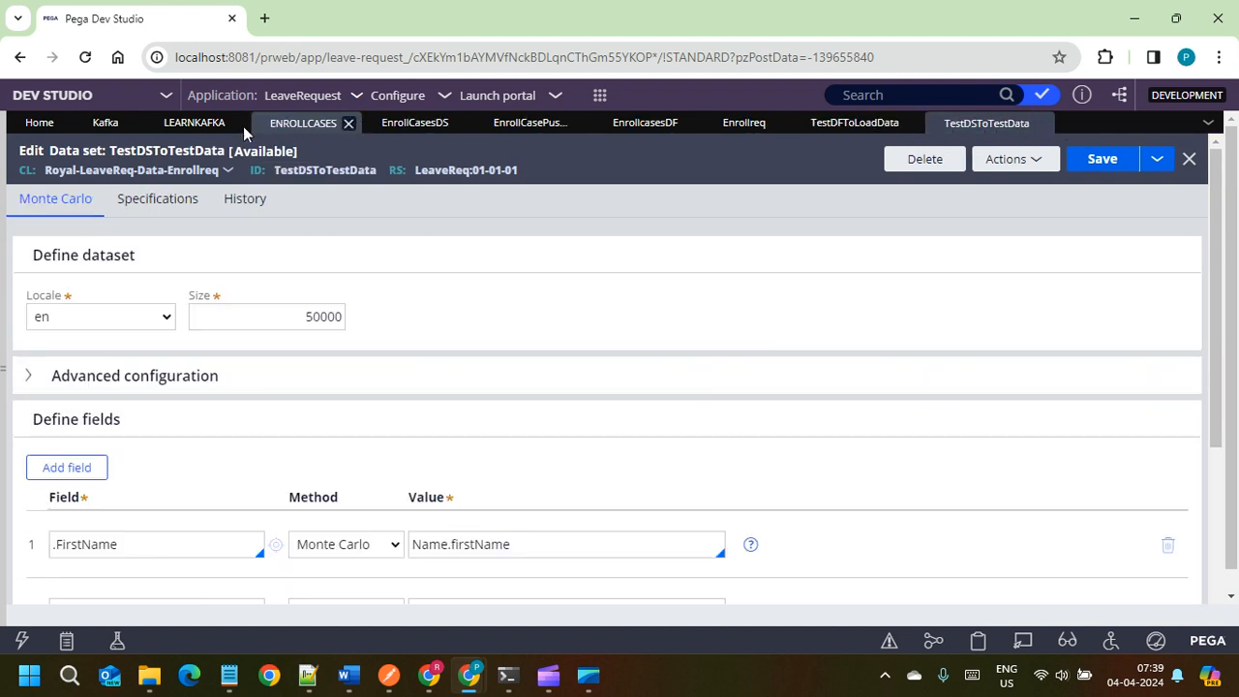
left_click(238, 124)
left_click(132, 126)
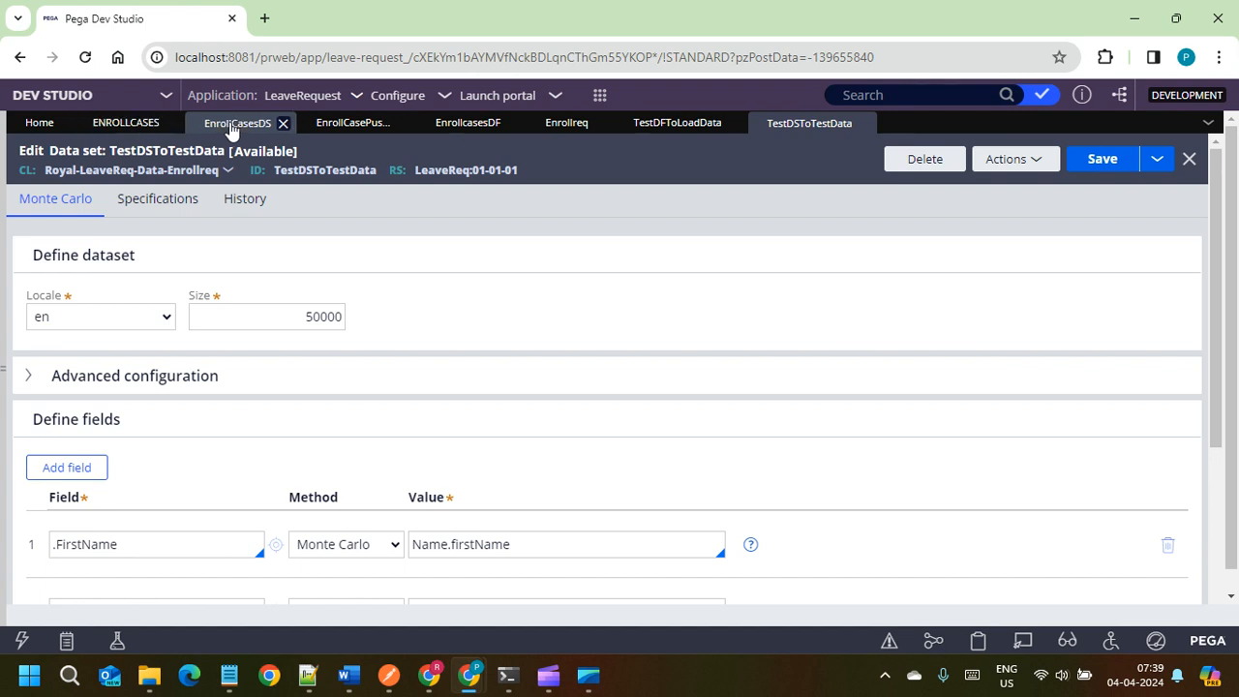
Step: Comment out the Property-Set and first DataSet-Execute steps of activity EnrollCasePushToKAfka with // and save the activity
left_click(242, 124)
left_click(346, 126)
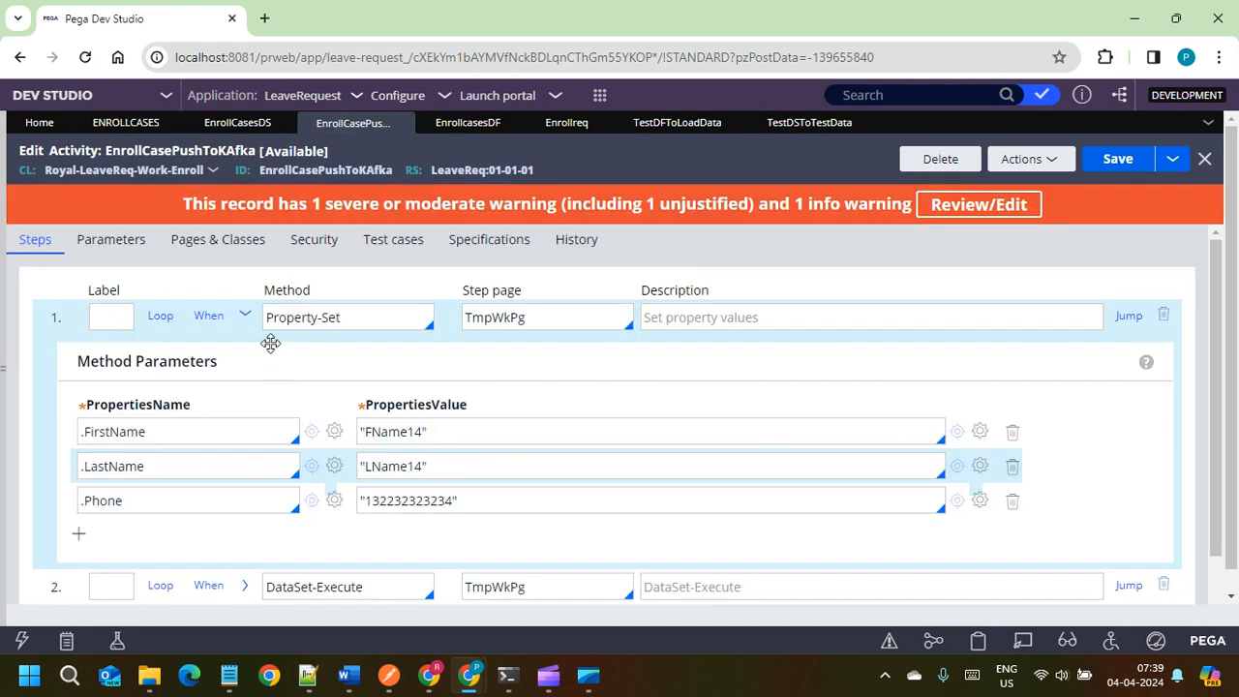
left_click(244, 317)
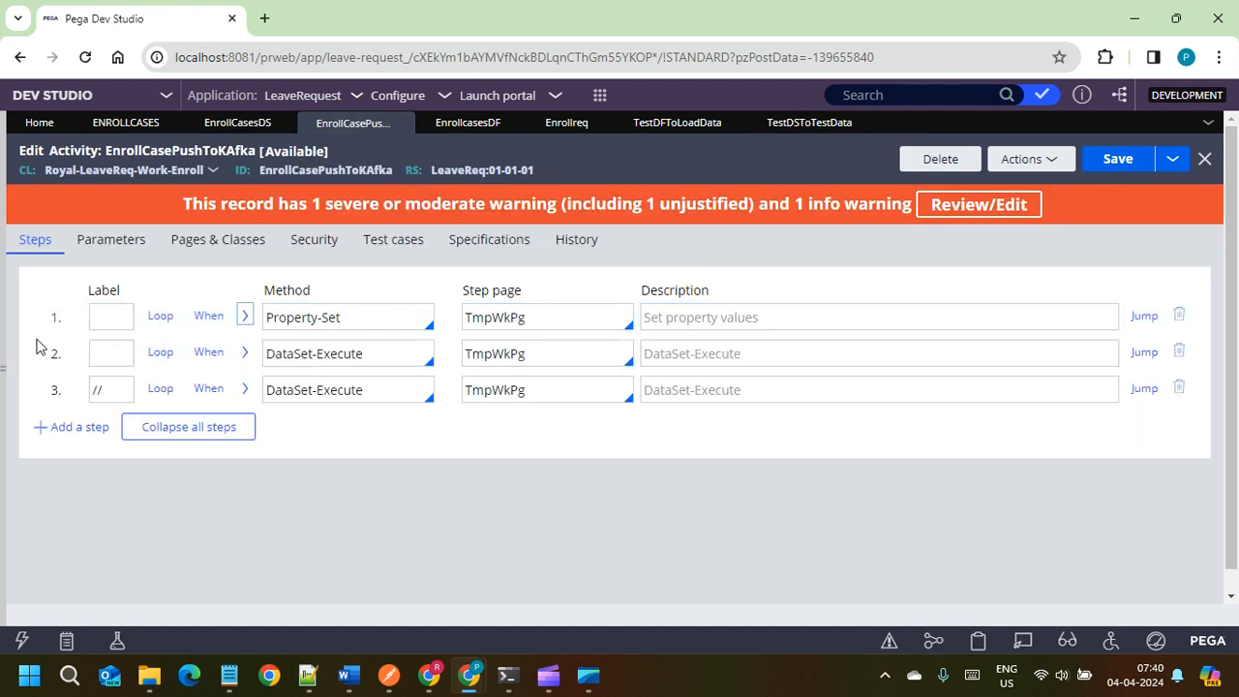
left_click(111, 320)
type("//")
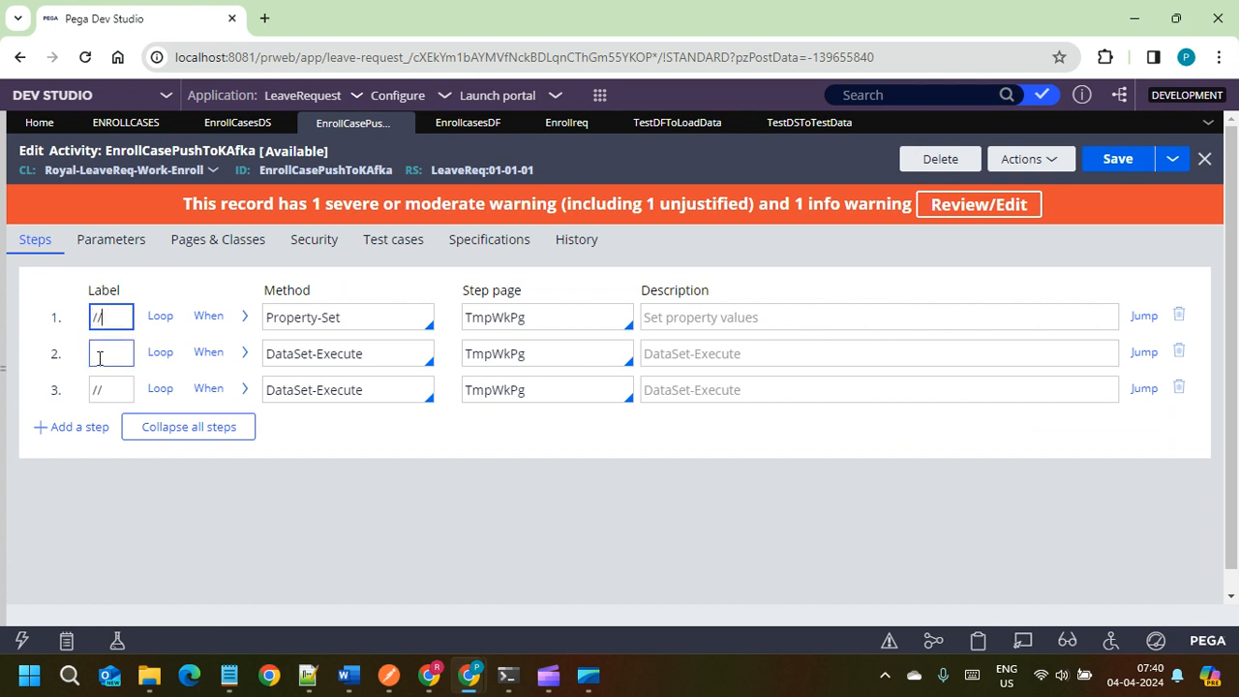
left_click(105, 354)
type("//")
left_click(1123, 165)
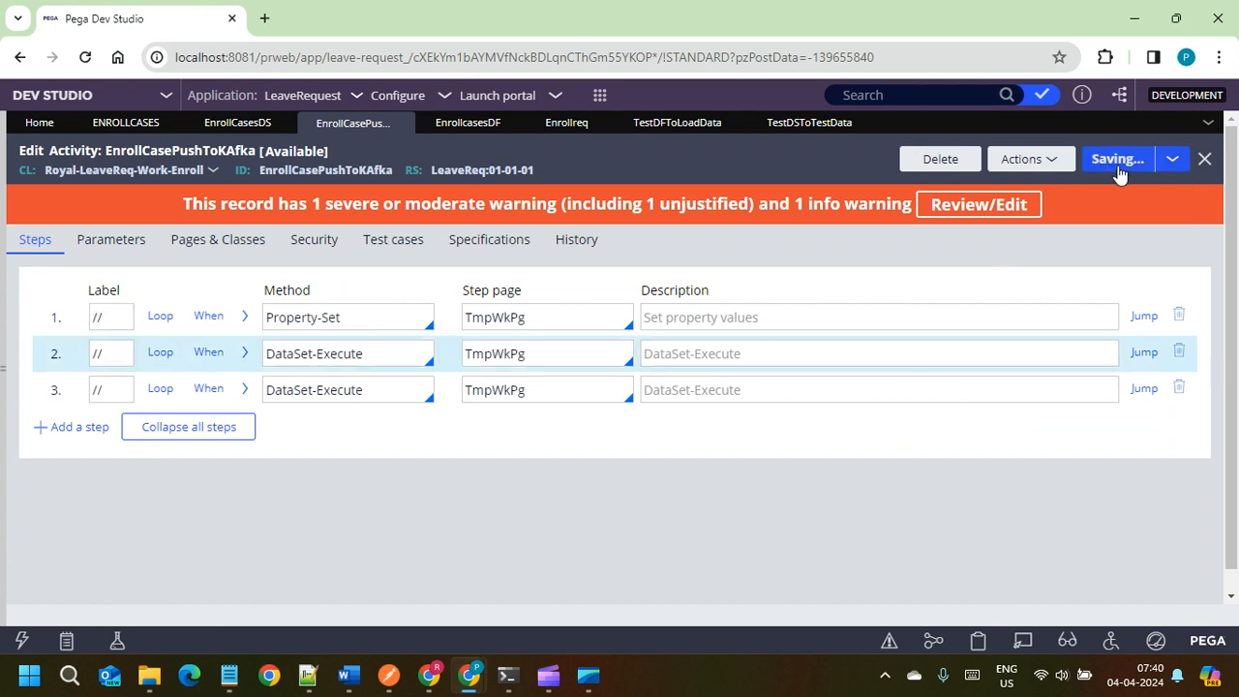
Step: Add a blank fourth step to the activity below the last DataSet-Execute step
left_click(128, 387)
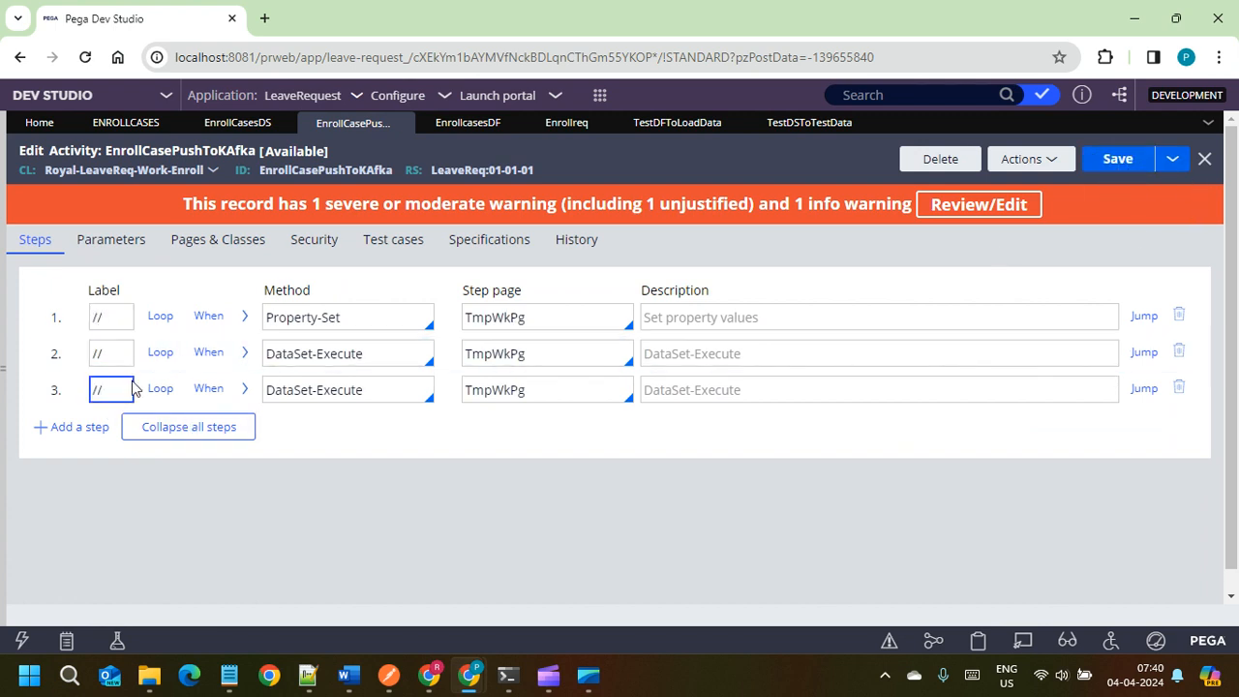
key("Return")
left_click(296, 434)
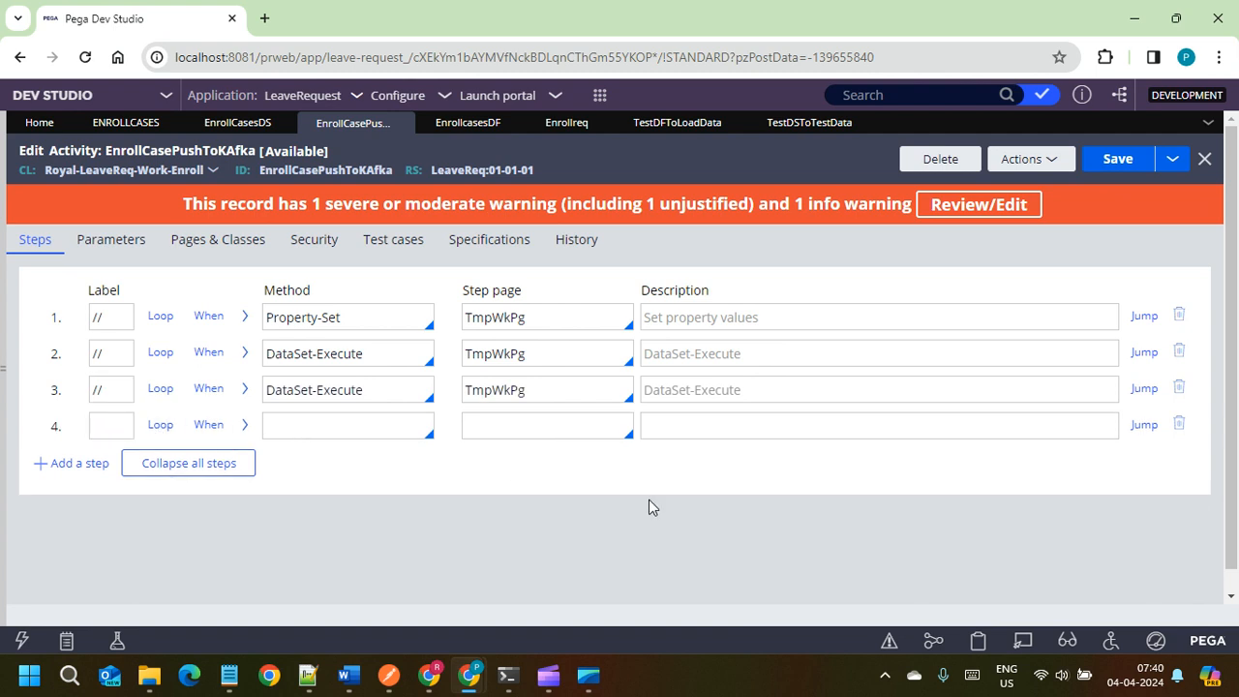
Step: Add a page named TempDFPg to the activity's pages and classes
left_click(205, 242)
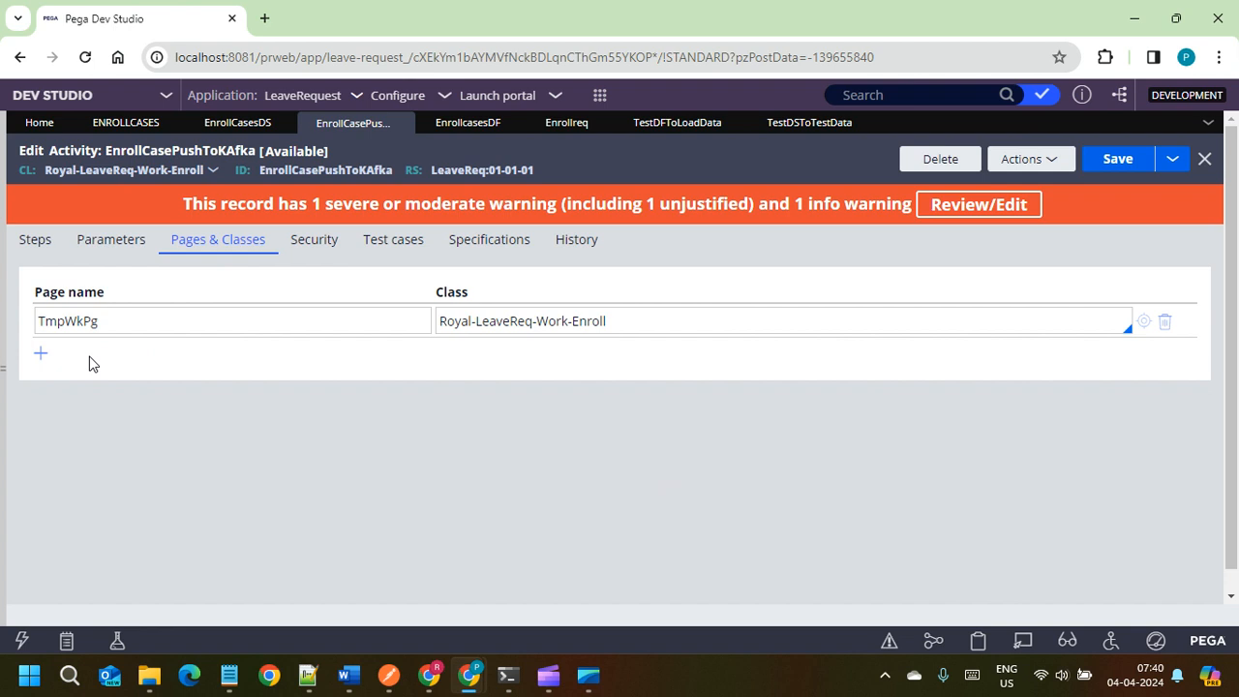
left_click(40, 354)
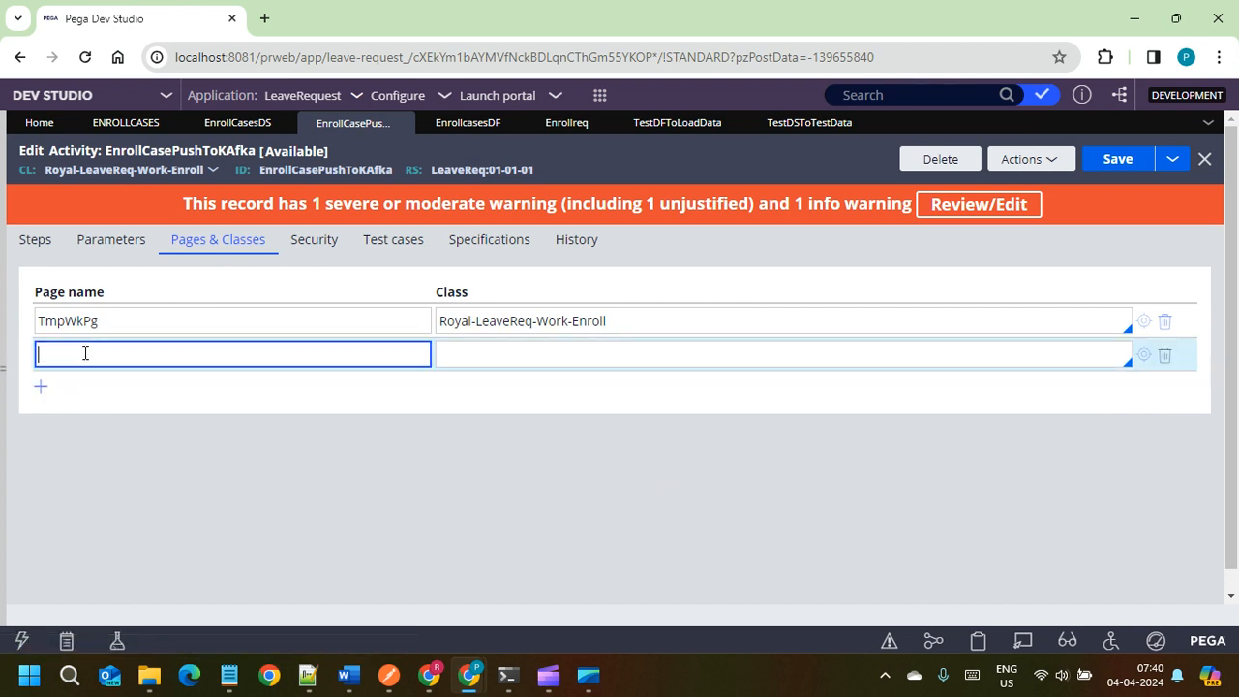
type("TempDFPg")
Step: Set the class of page TempDFPg to Royal-LeaveReq-Data-Enrollreq, copied from the Enrollreq data type
triple_click(664, 320)
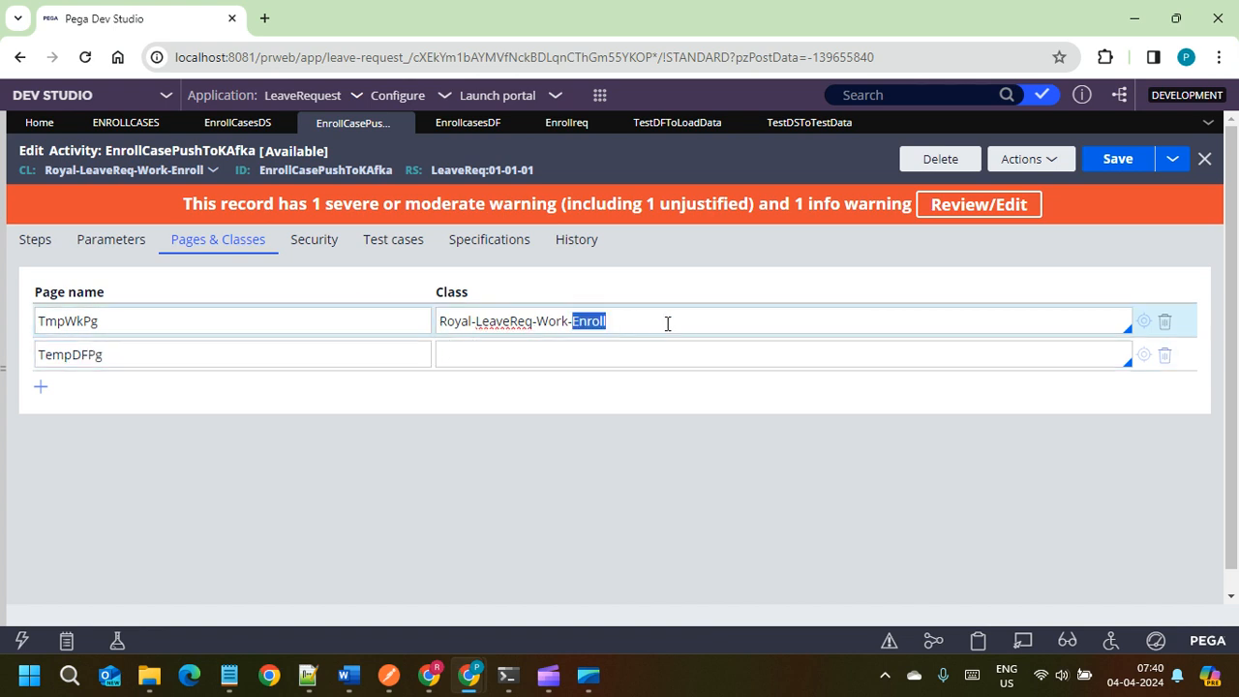
left_click(558, 128)
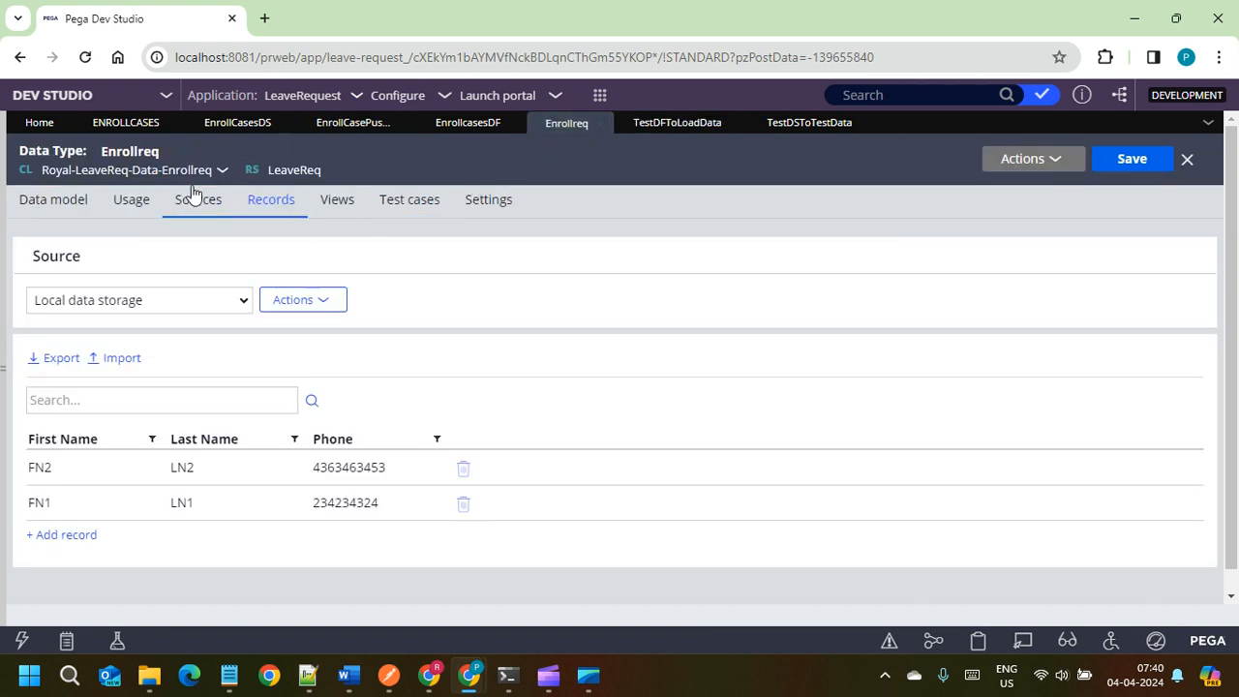
left_click_drag(34, 172, 226, 176)
key("ctrl+c")
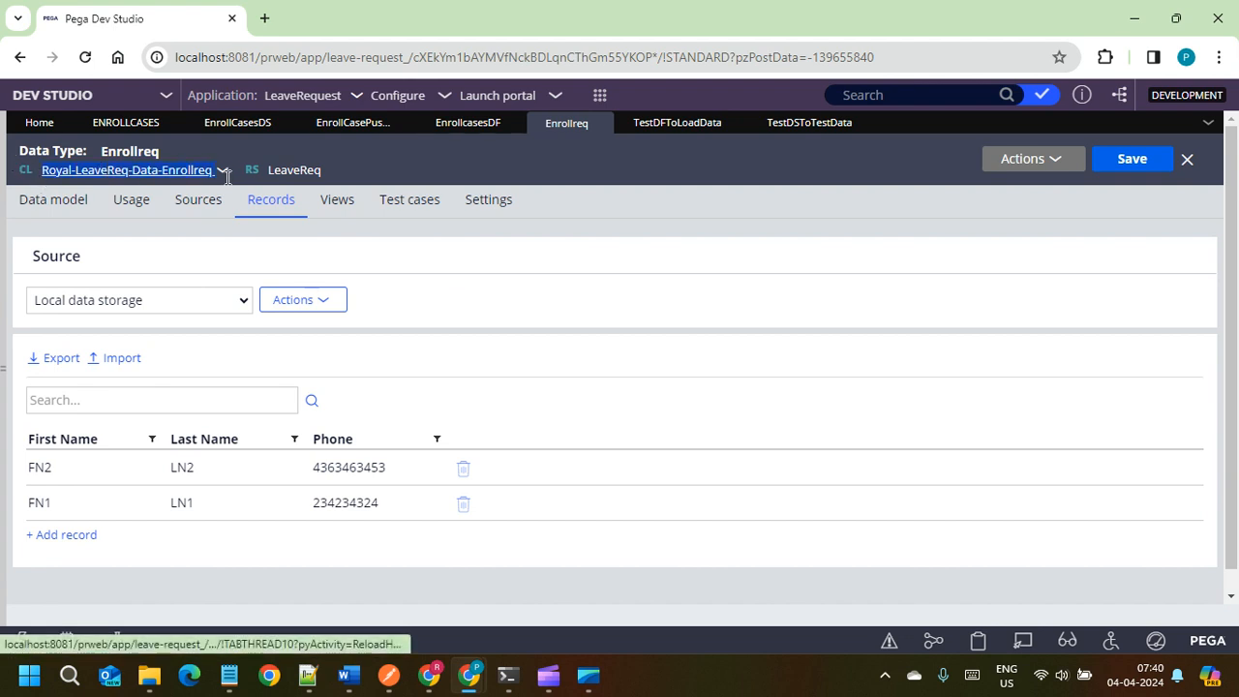
left_click(807, 126)
left_click(676, 124)
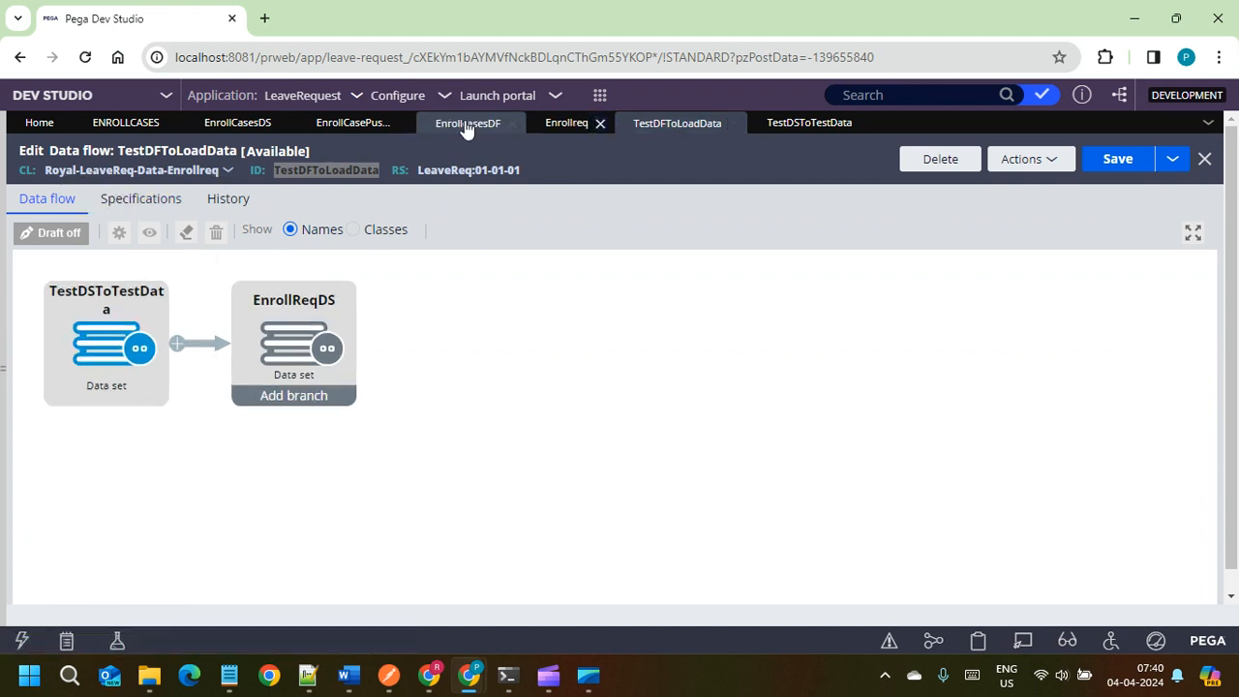
left_click(353, 123)
left_click(514, 354)
key("ctrl+v")
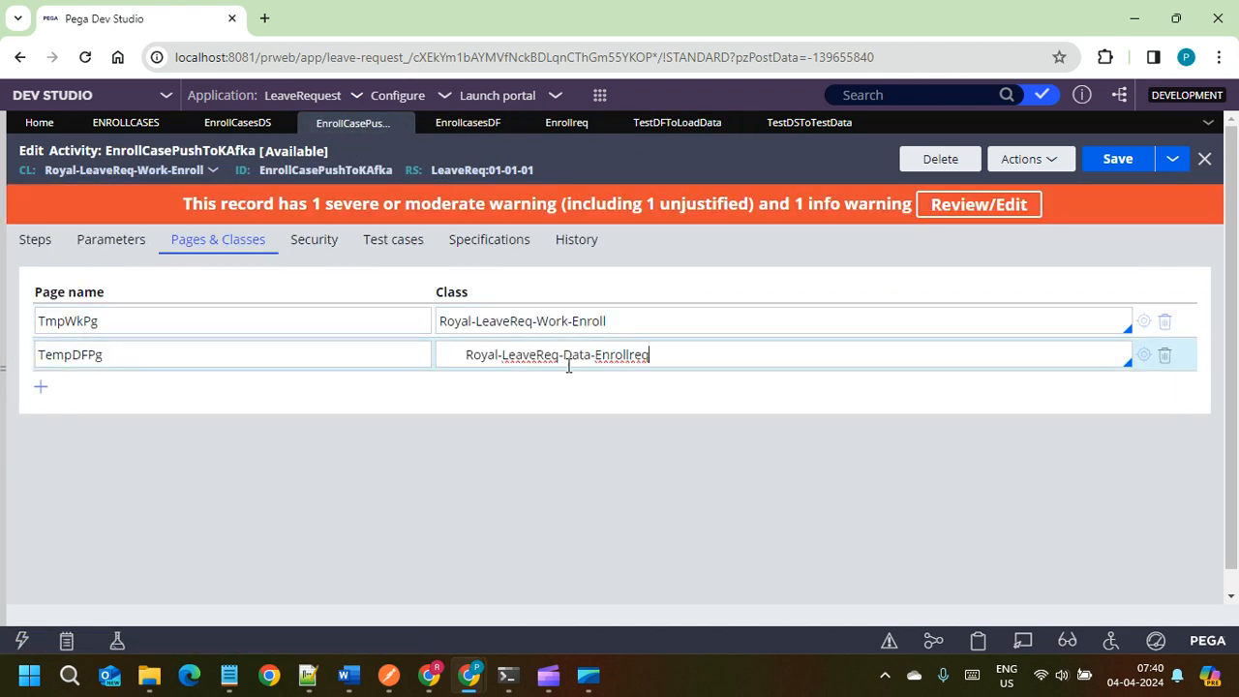
key("BackSpace")
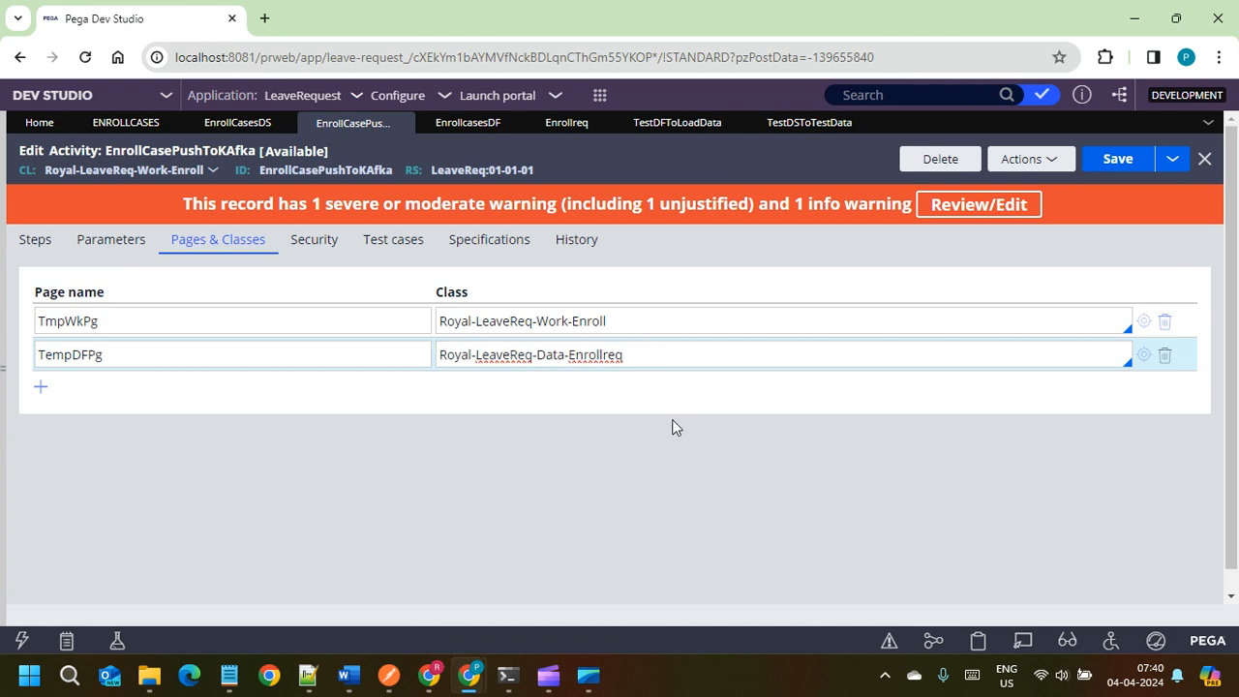
Step: Give the activity's fourth step the step page TempDFPg and the method DataFlow-Execute
left_click(124, 354)
double_click(125, 354)
key("ctrl+c")
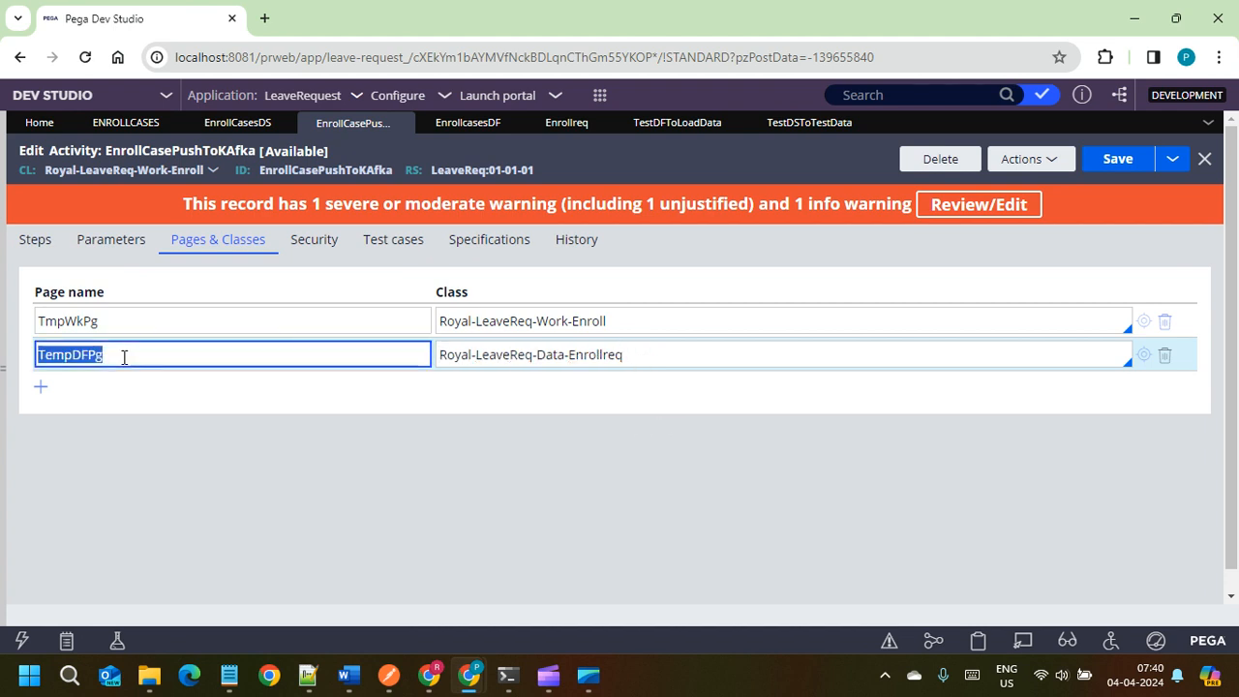
left_click(35, 239)
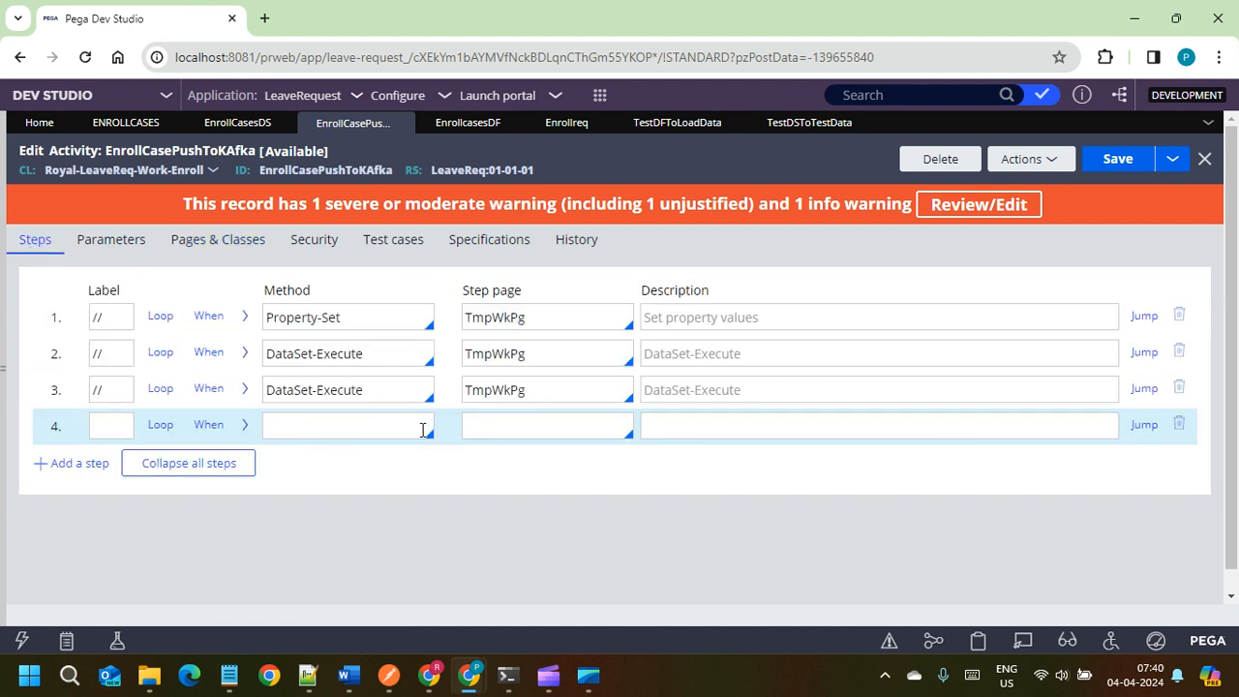
left_click(504, 425)
key("ctrl+v")
left_click(338, 432)
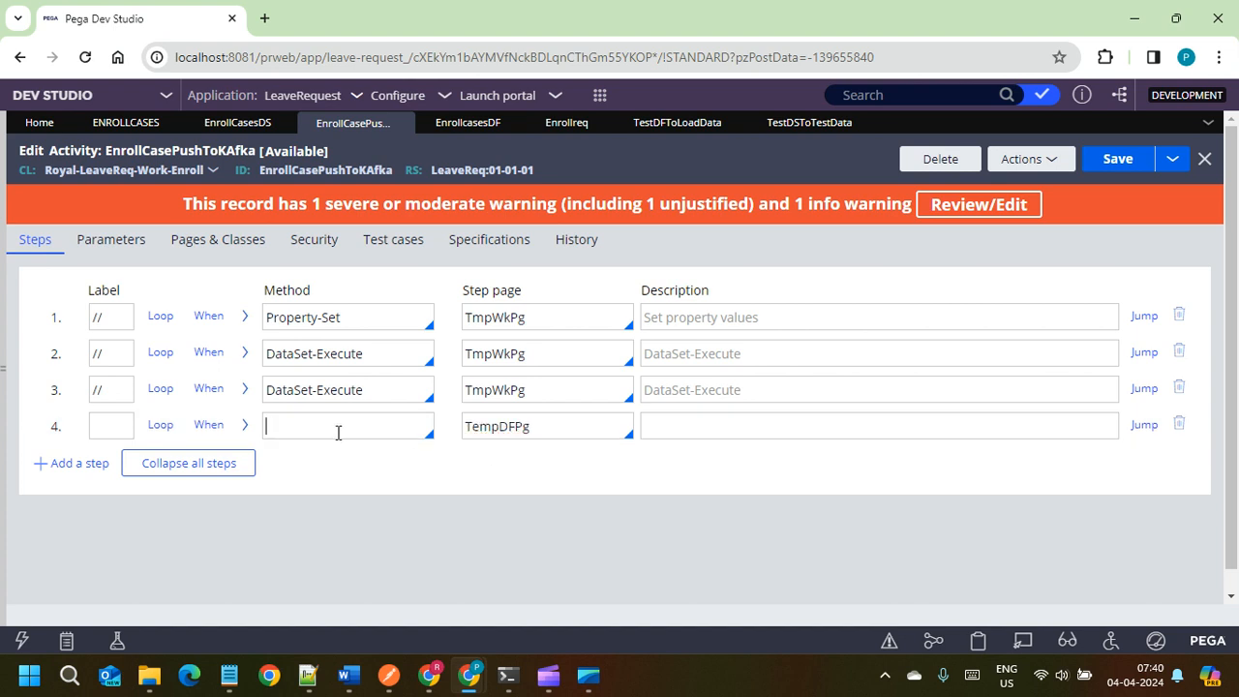
type("dataf")
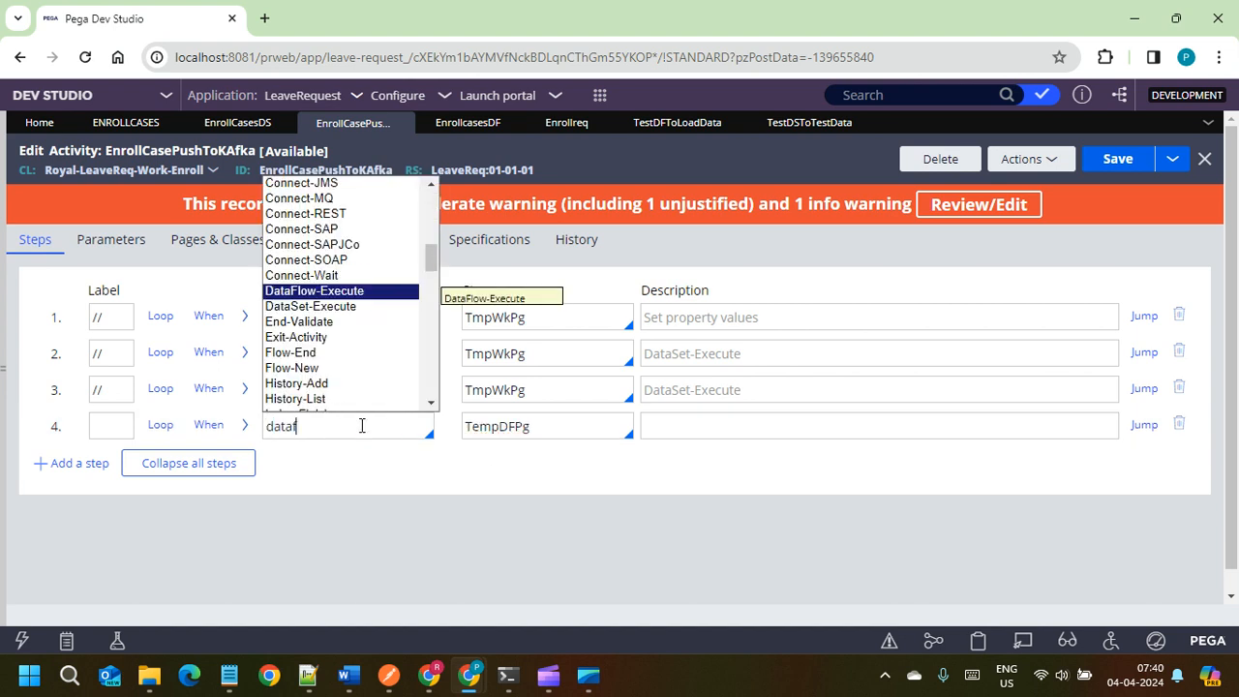
key("Return")
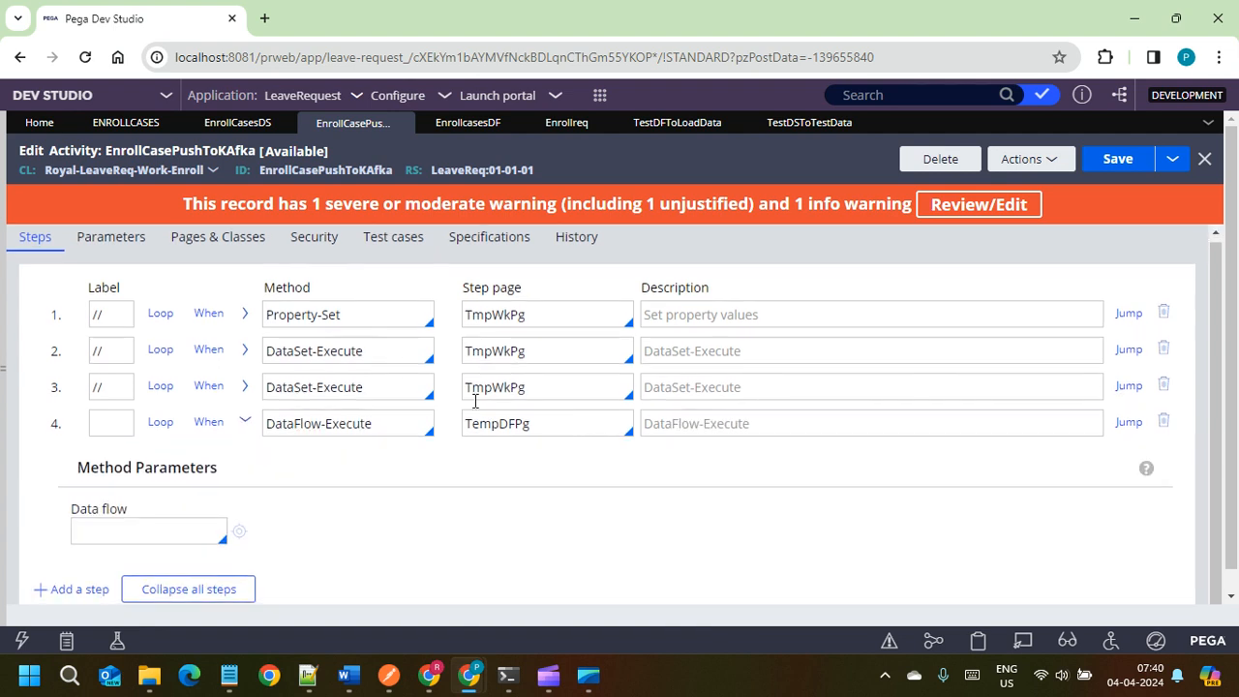
Step: Check the data flows offered for the fourth step against the class assigned to TempDFPg in the pages and classes
left_click(565, 426)
left_click(79, 529)
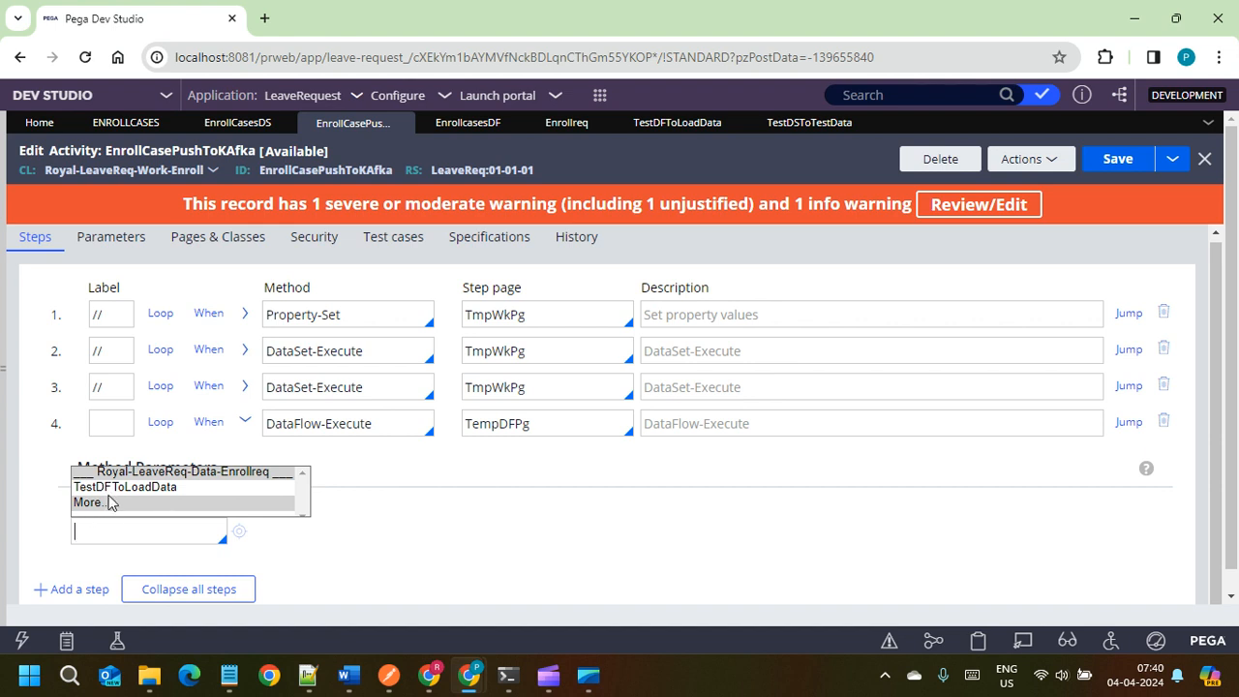
double_click(497, 427)
left_click(235, 236)
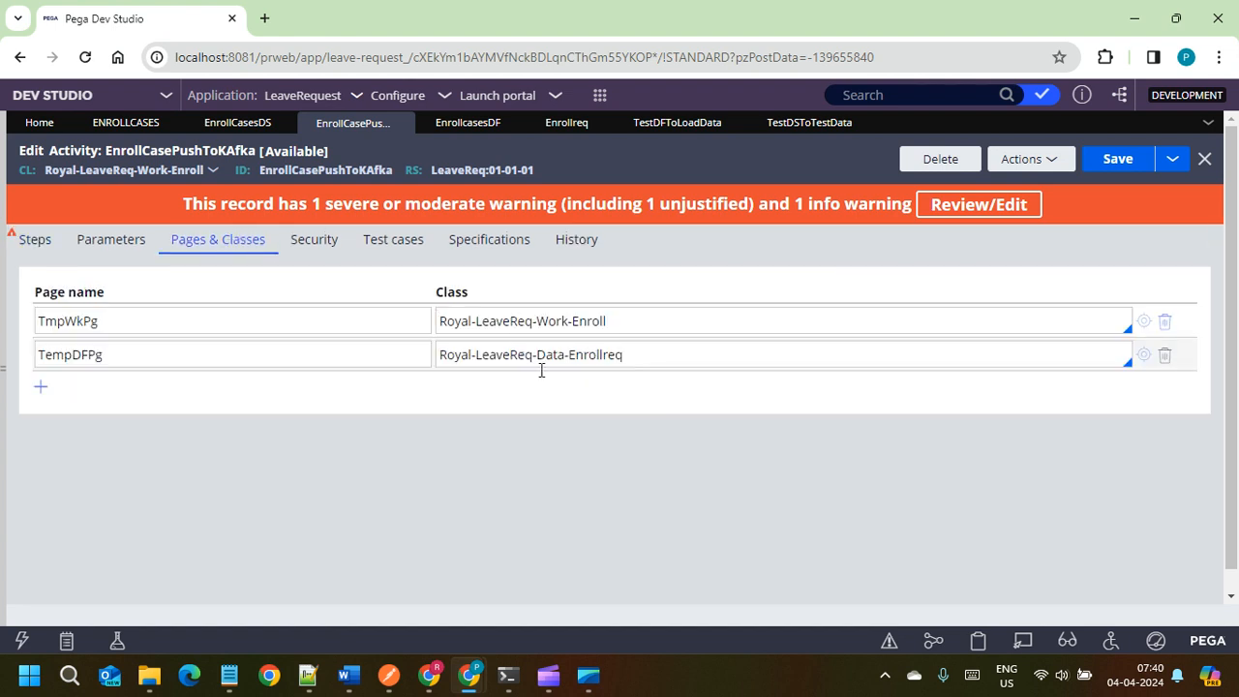
triple_click(629, 351)
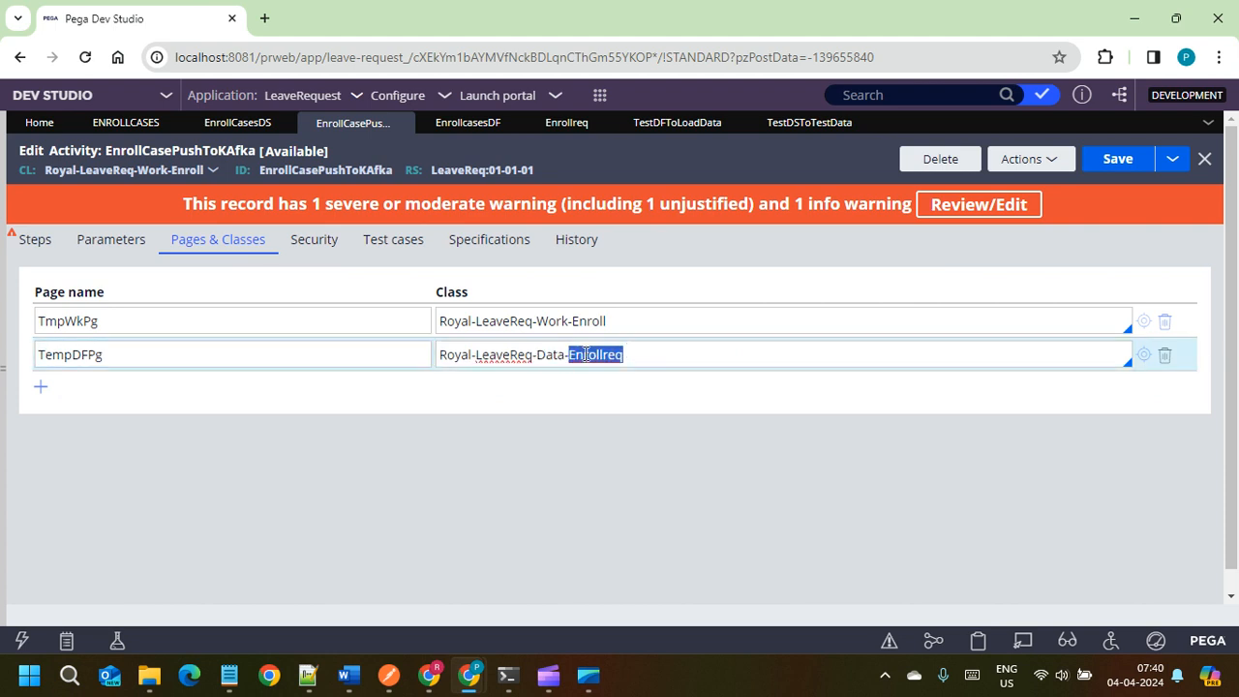
triple_click(585, 354)
double_click(106, 354)
left_click(35, 240)
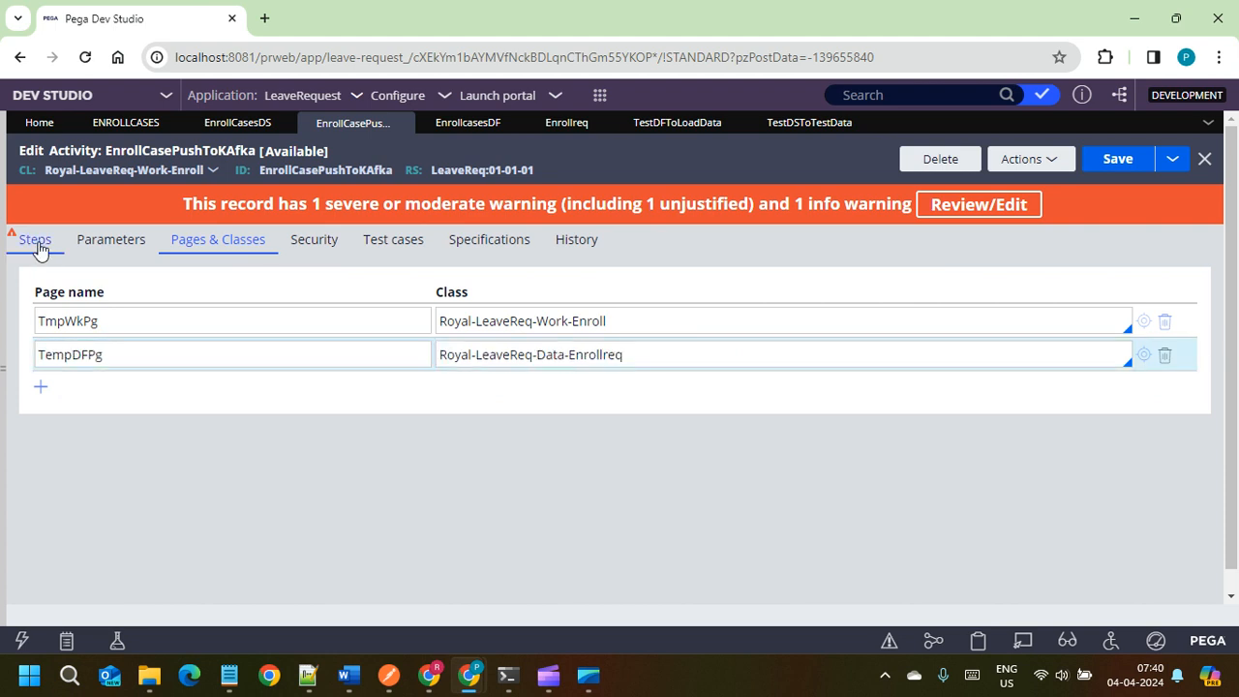
Step: Set the DataFlow-Execute step's data flow to TestDFToLoadData and its operation to Start
double_click(515, 426)
left_click(129, 544)
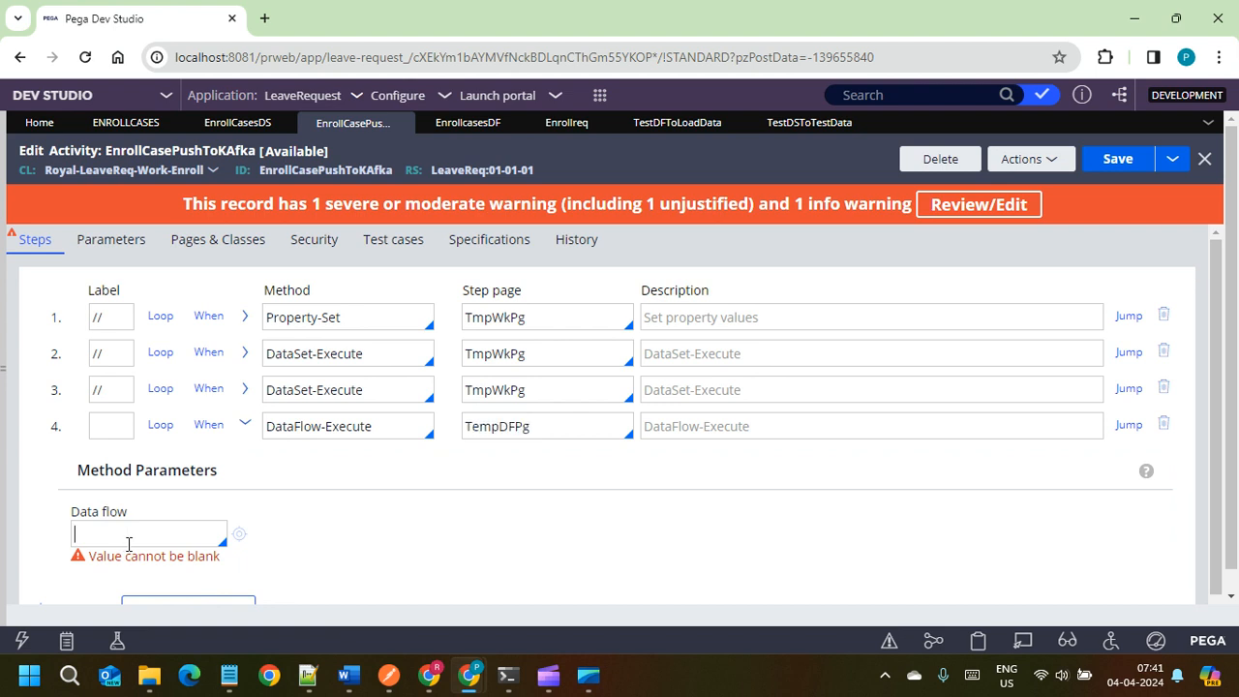
key("Down")
key("Return")
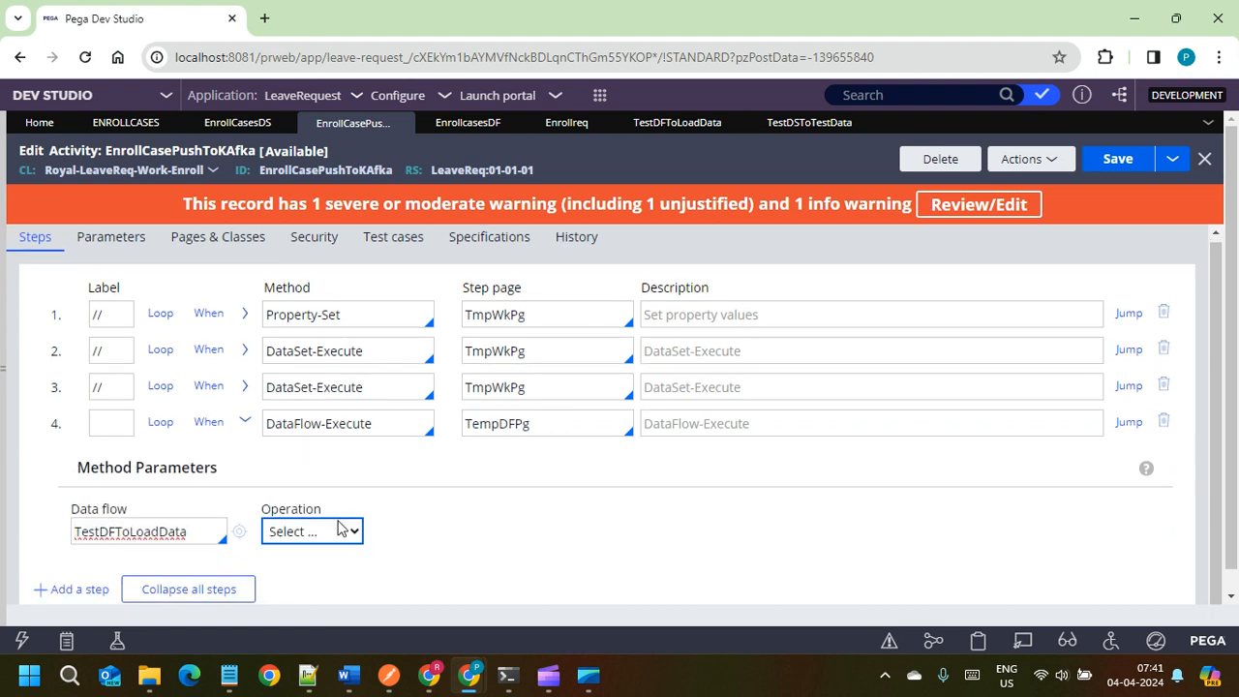
left_click(344, 531)
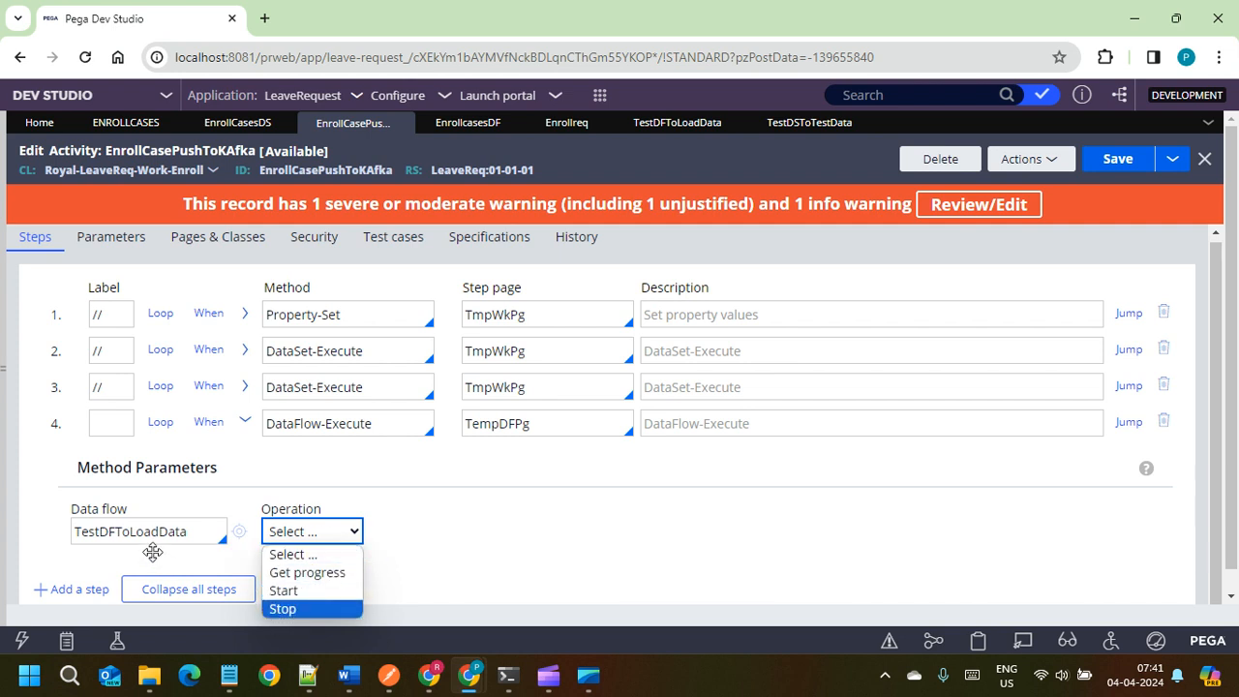
left_click(295, 590)
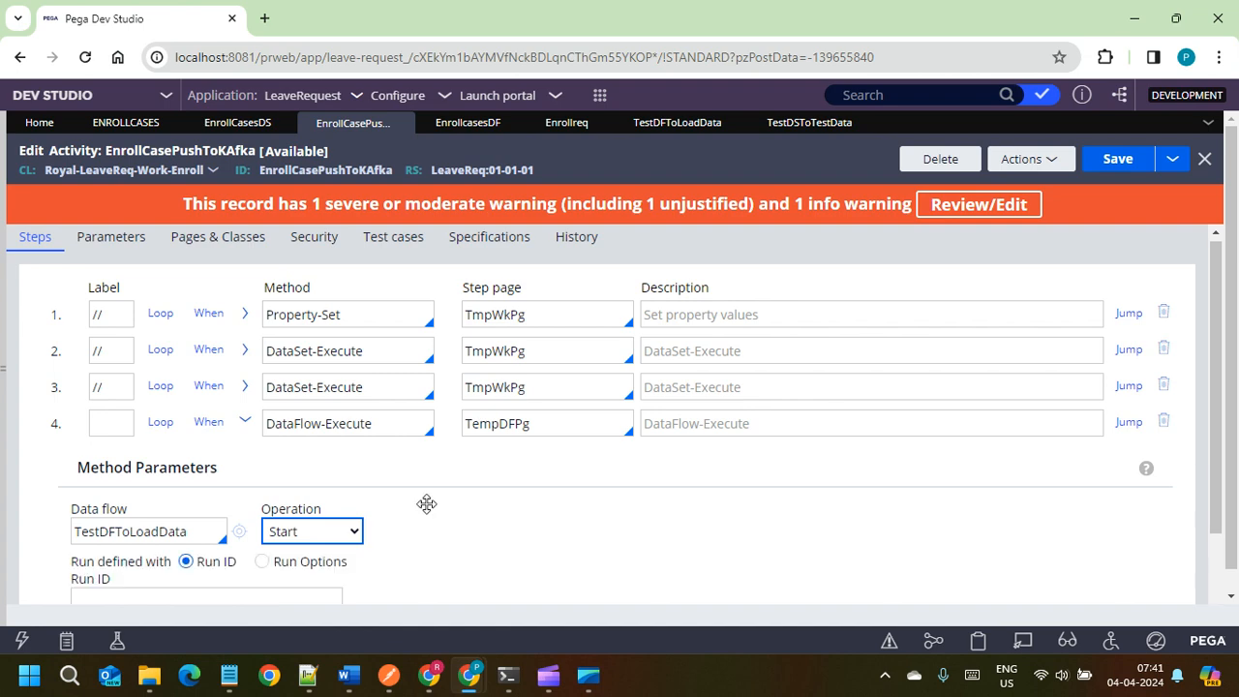
Step: Try the property .FirstName as the Run ID of the DataFlow-Execute step
scroll(255, 529, "down", 1)
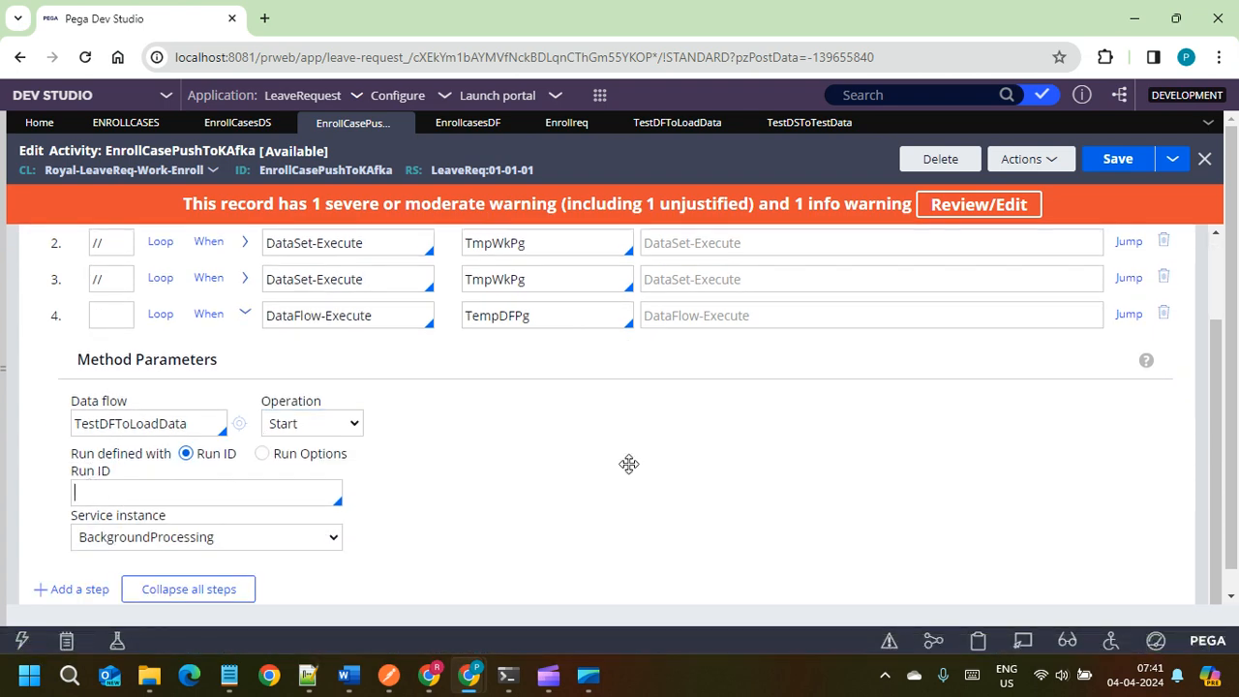
type(".")
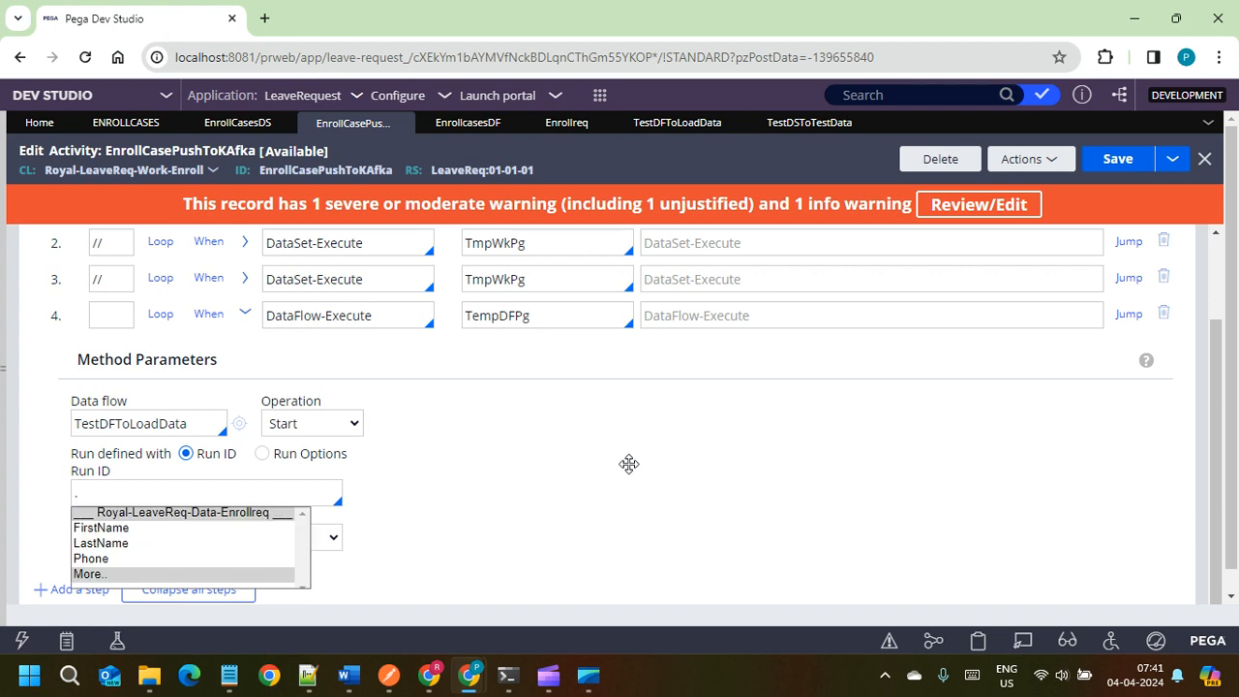
key("Down")
key("Return")
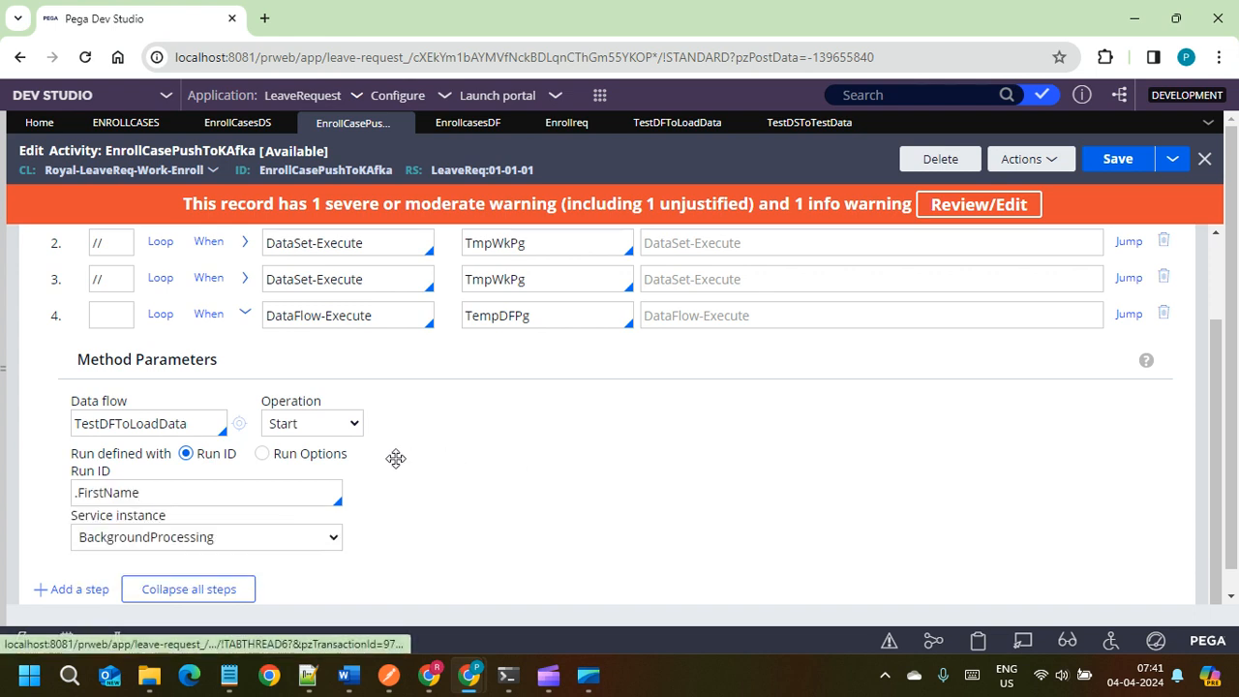
triple_click(140, 492)
left_click(183, 495)
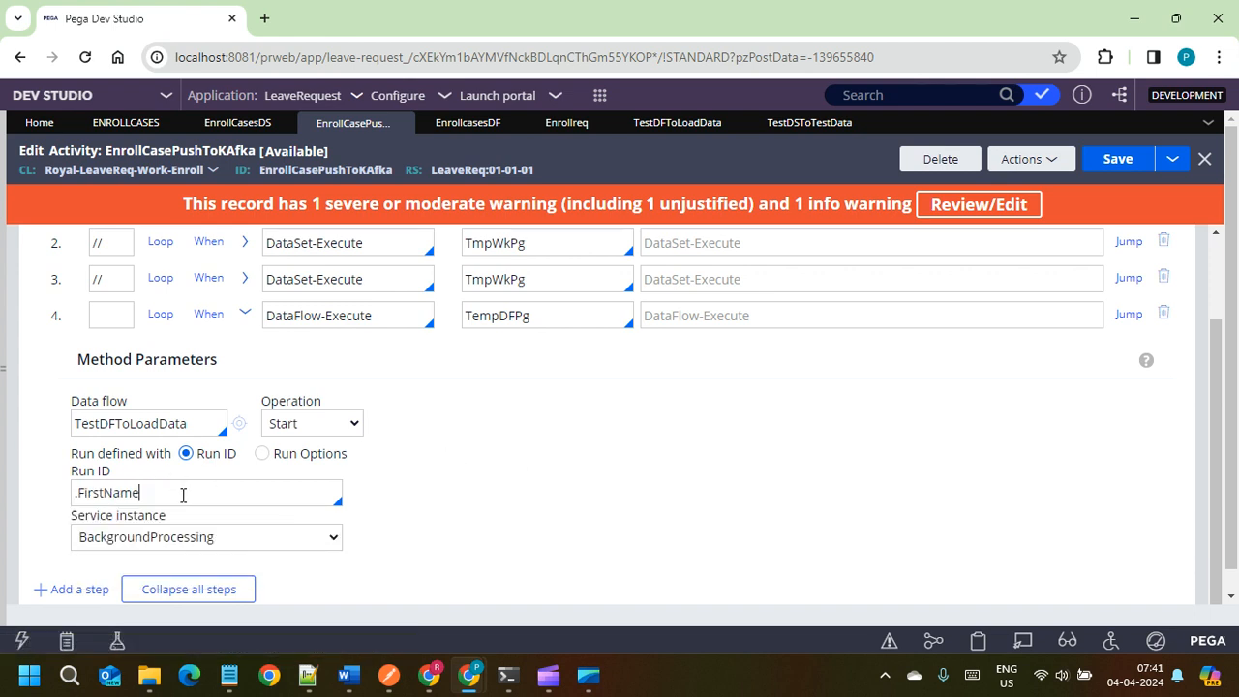
Step: Replace the DataFlow-Execute step's Run ID with .RunDFID
key("ctrl+a")
type(".")
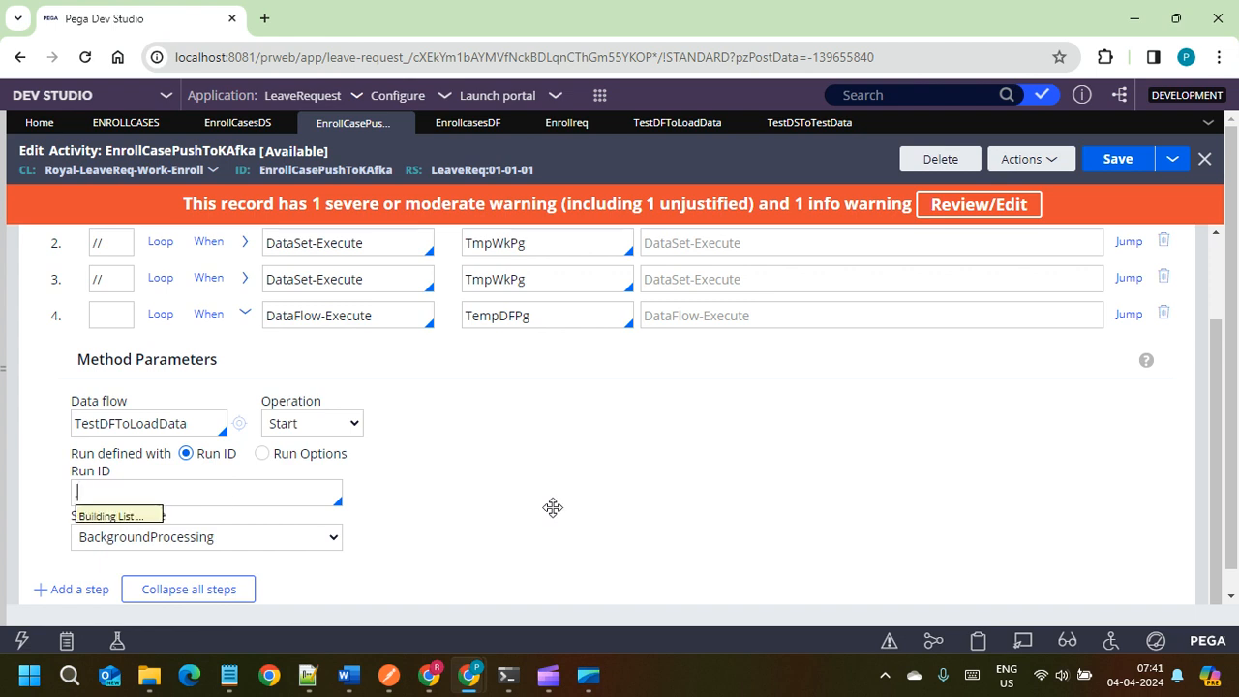
key("Down")
key("Down")
key("Down")
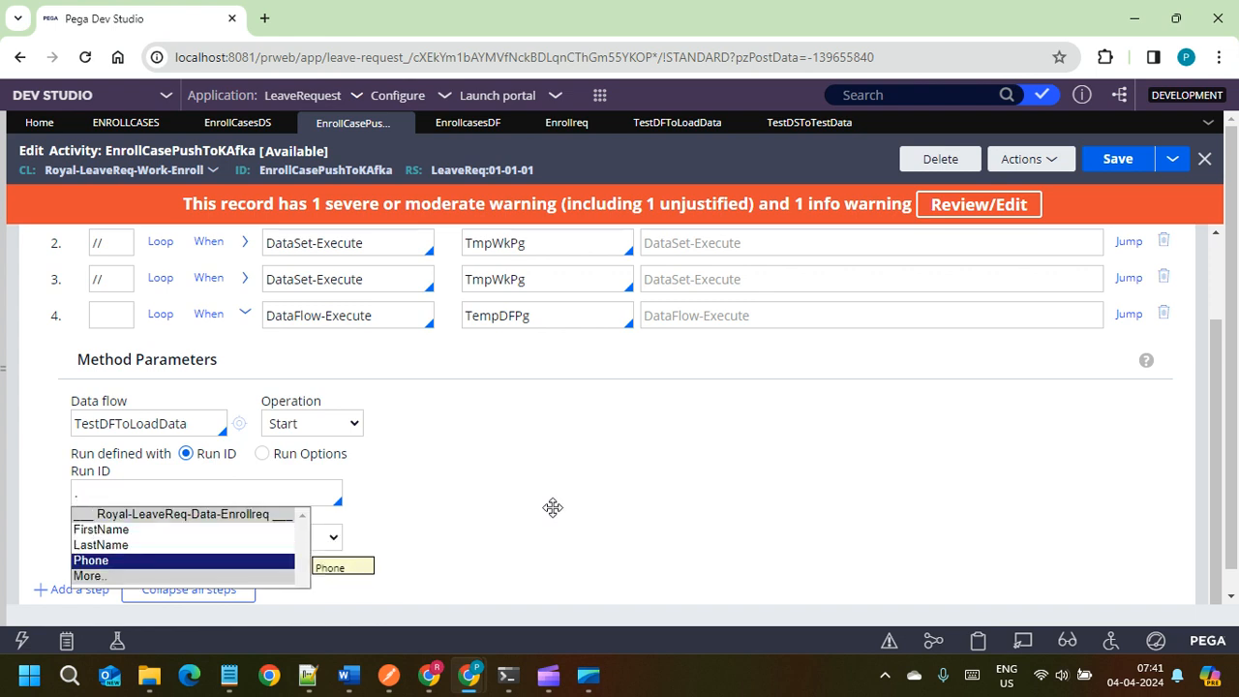
key("Up")
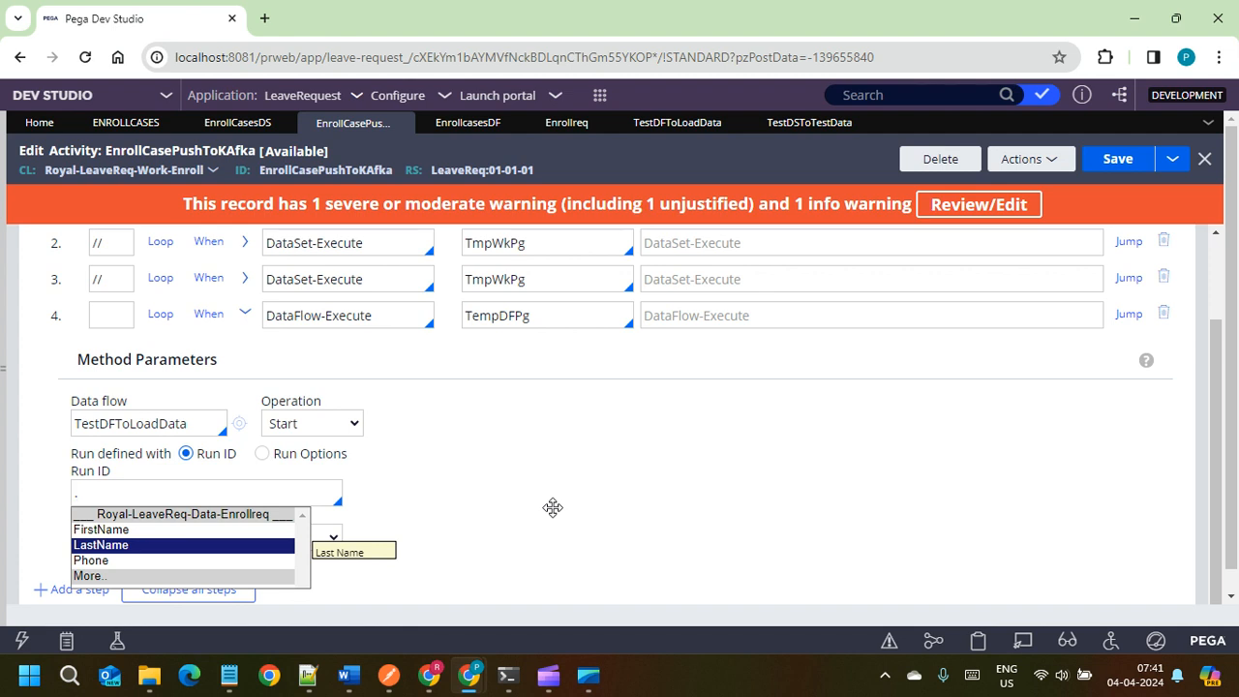
type("RunDFID")
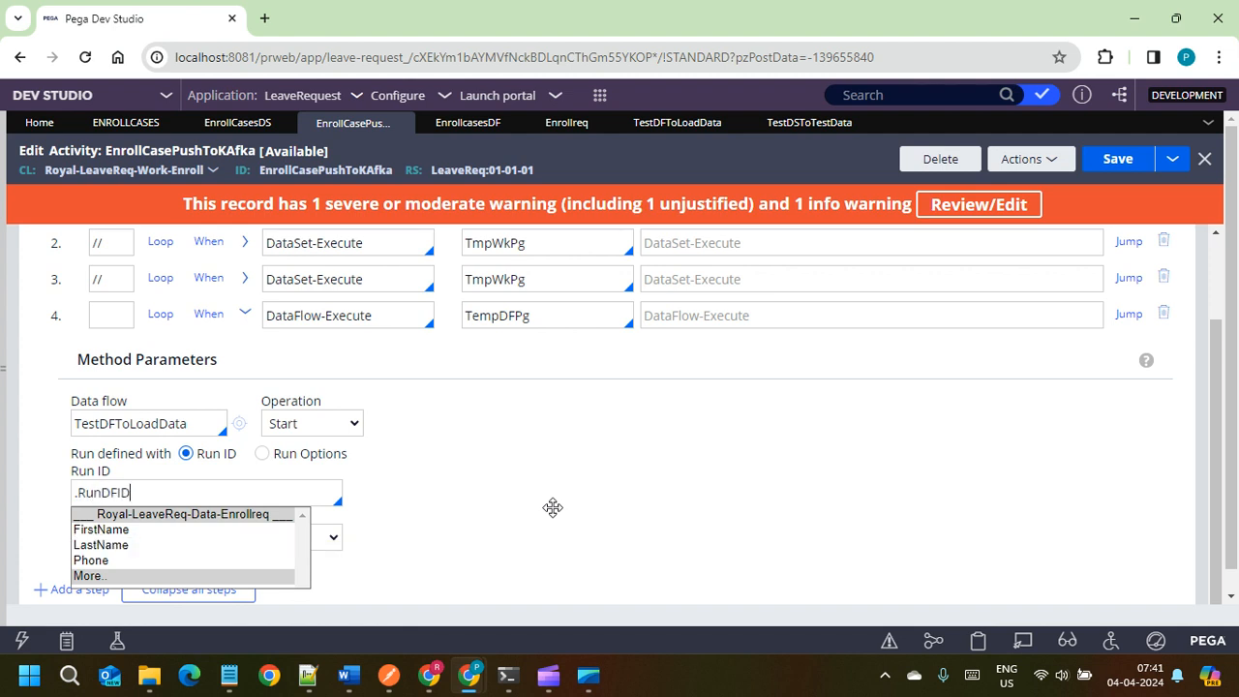
left_click(471, 497)
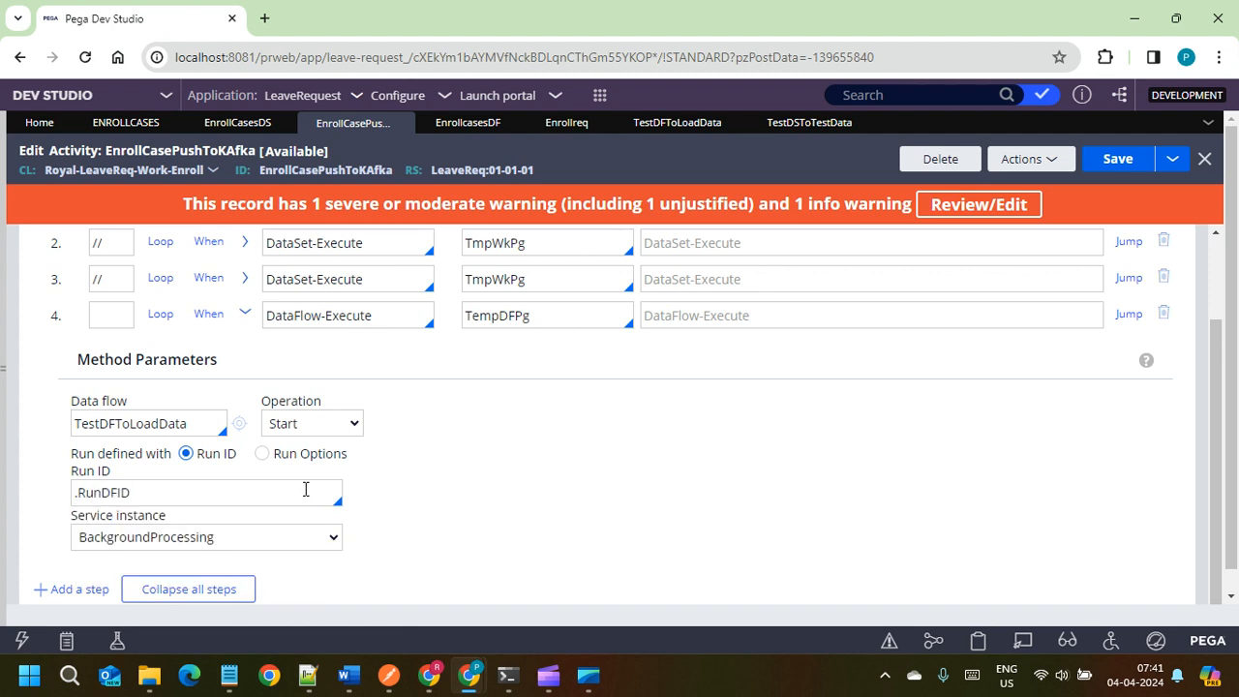
double_click(104, 492)
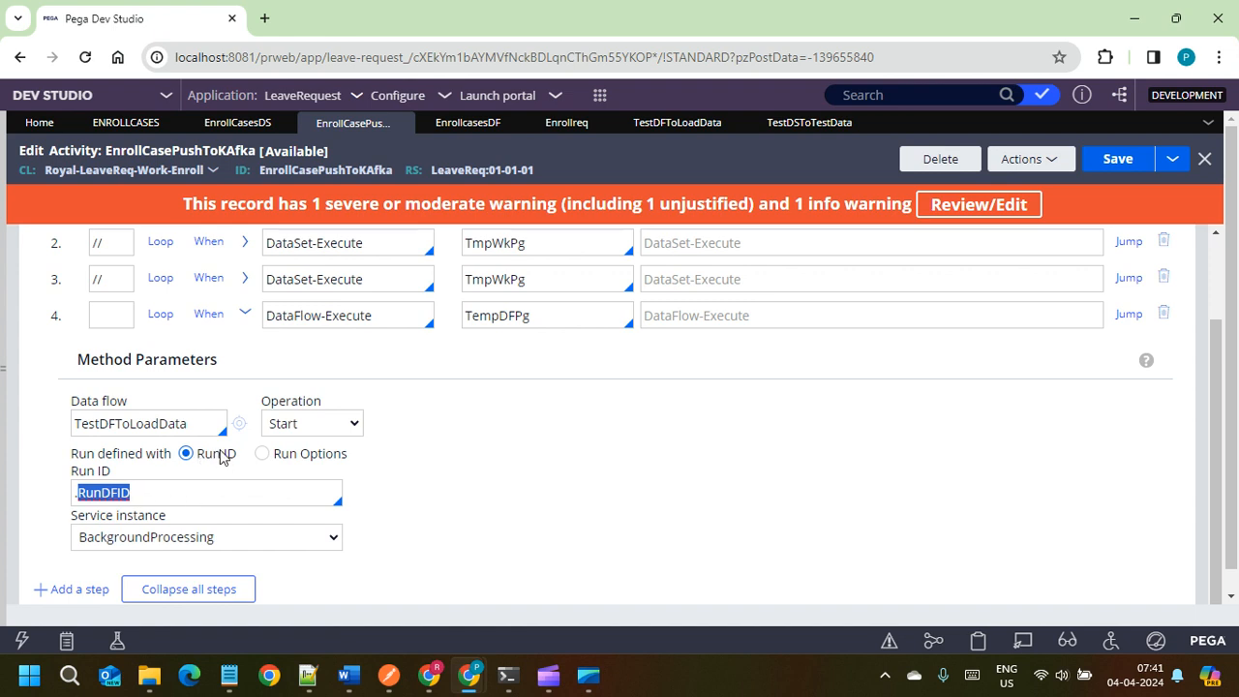
double_click(196, 421)
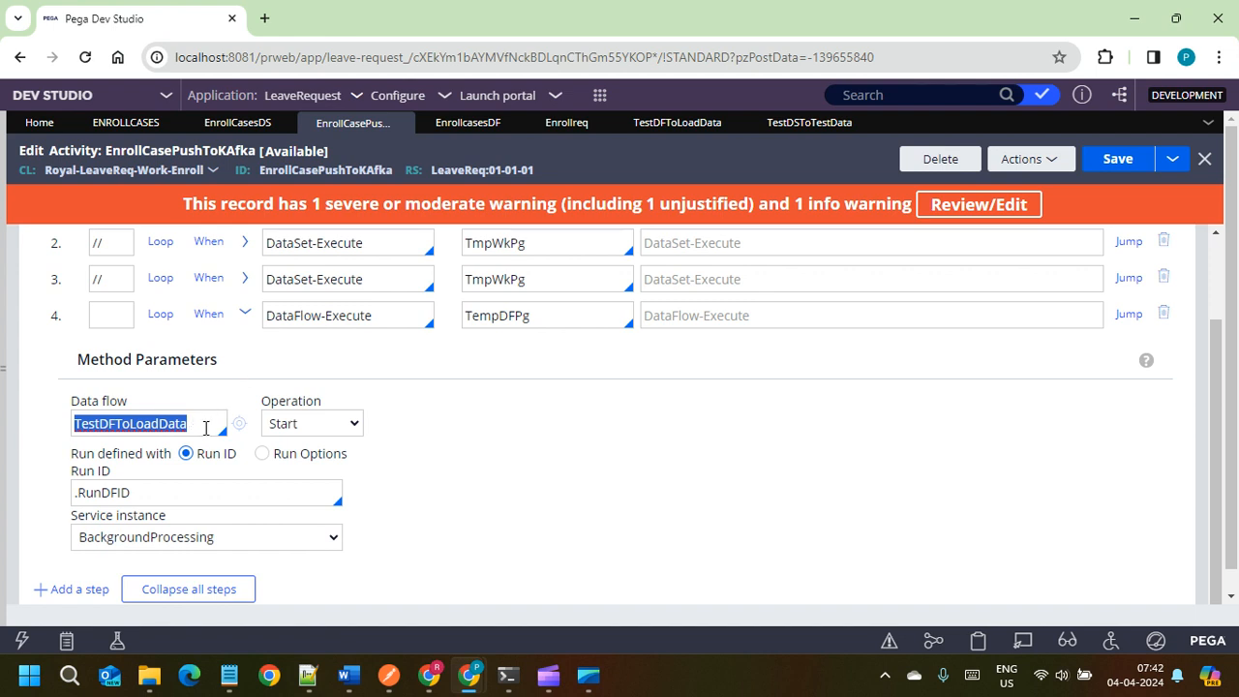
Step: Set the DataFlow-Execute step's Run ID to the inherited property .pyNote from the extended property list
left_click(169, 495)
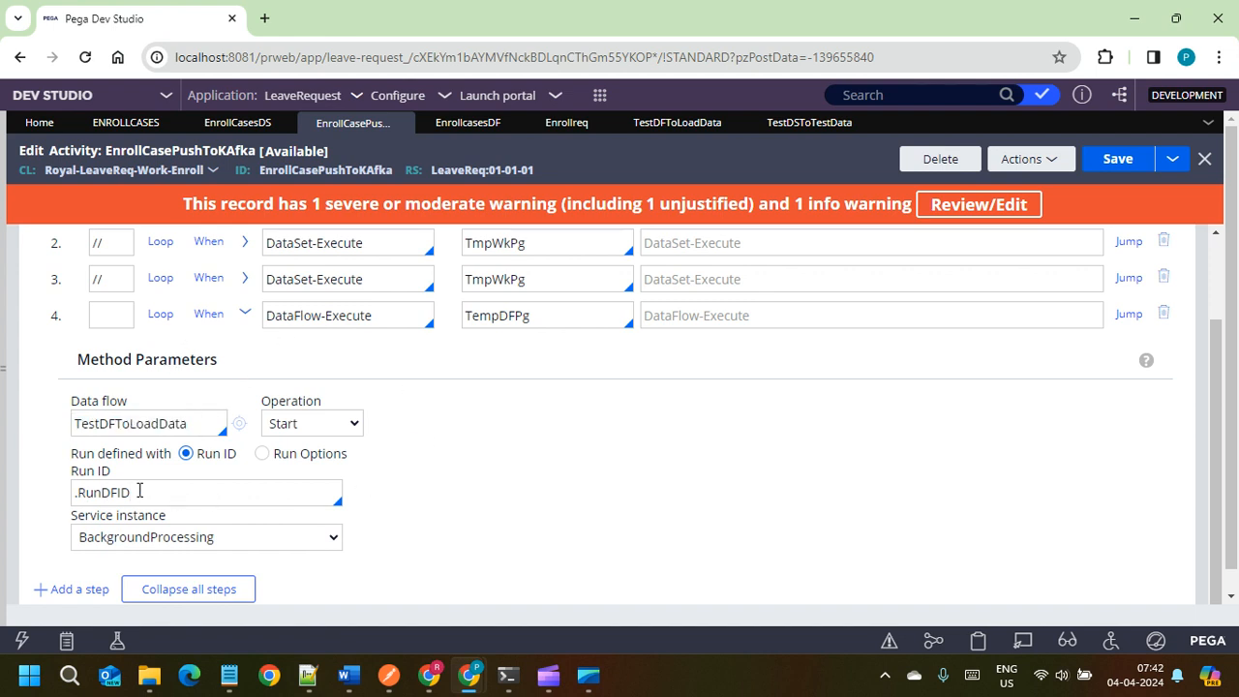
double_click(138, 492)
key("BackSpace")
key("Down")
key("Down")
key("Down")
key("Down")
key("Return")
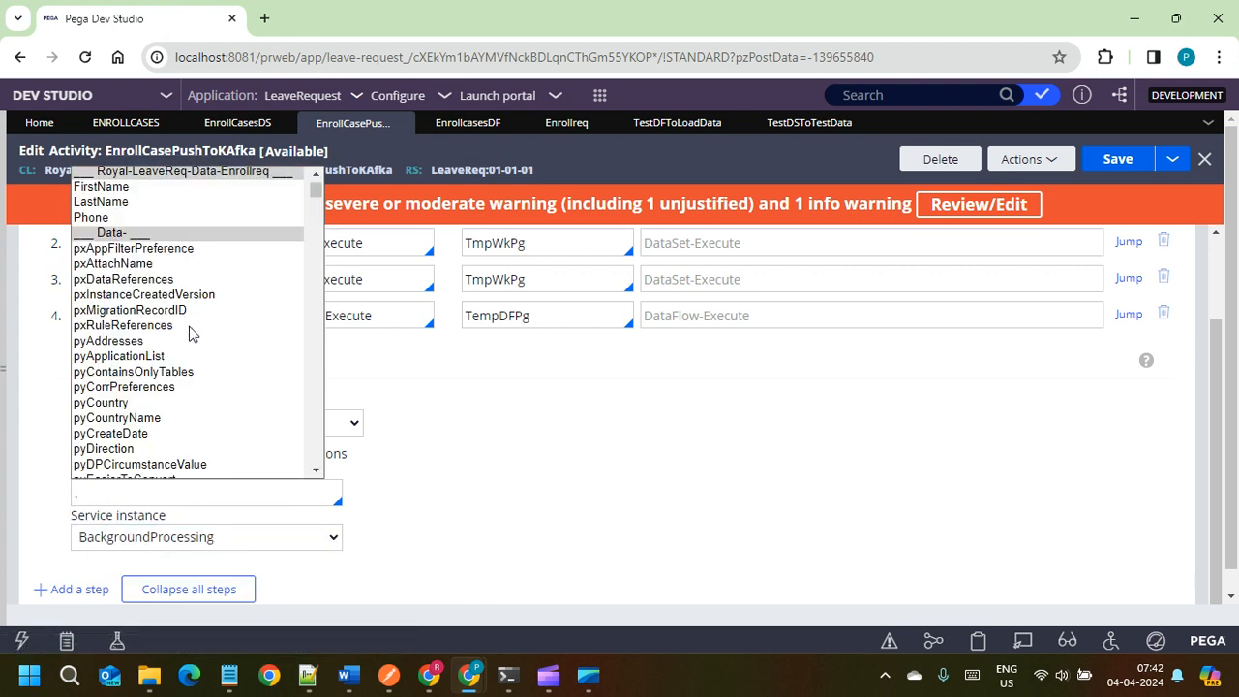
scroll(202, 347, "down", 1)
scroll(129, 387, "down", 6)
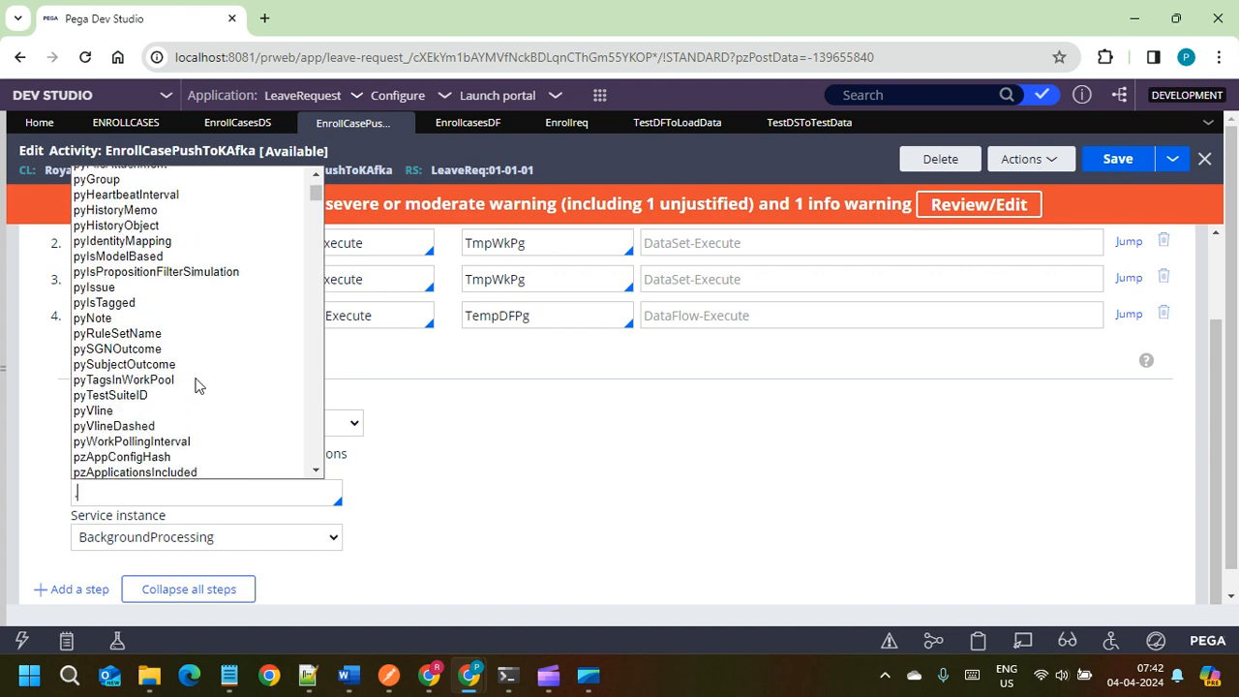
left_click(101, 321)
triple_click(132, 495)
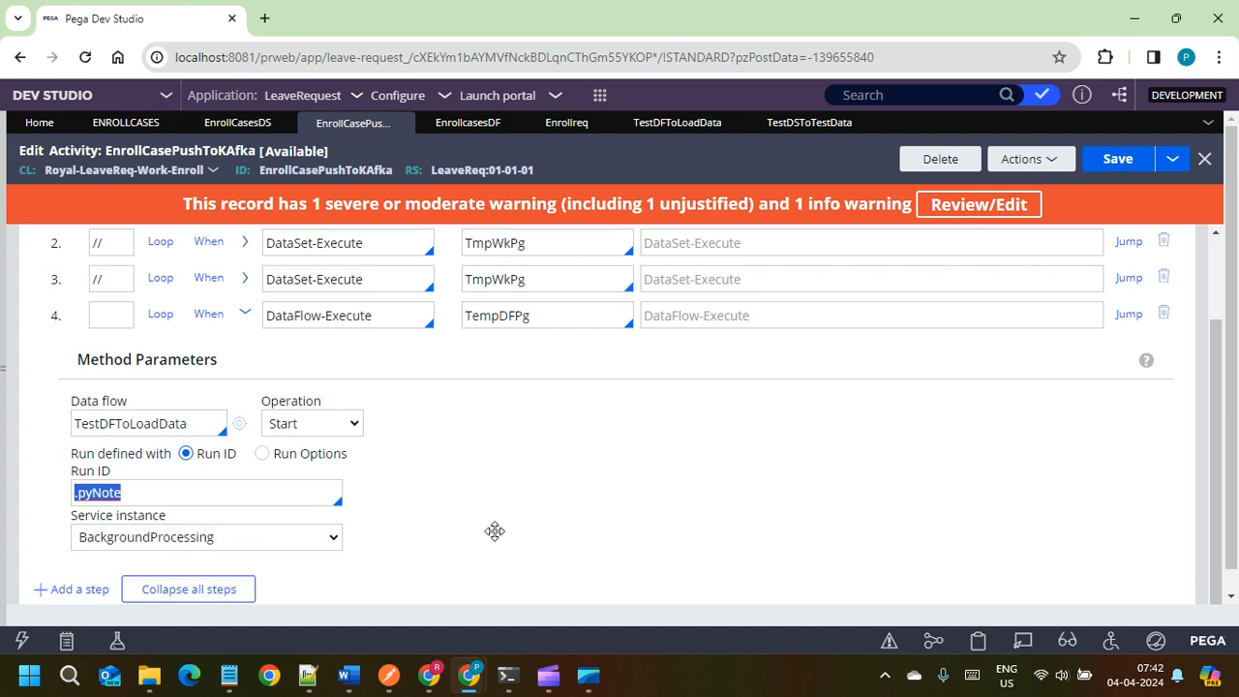
scroll(491, 528, "down", 1)
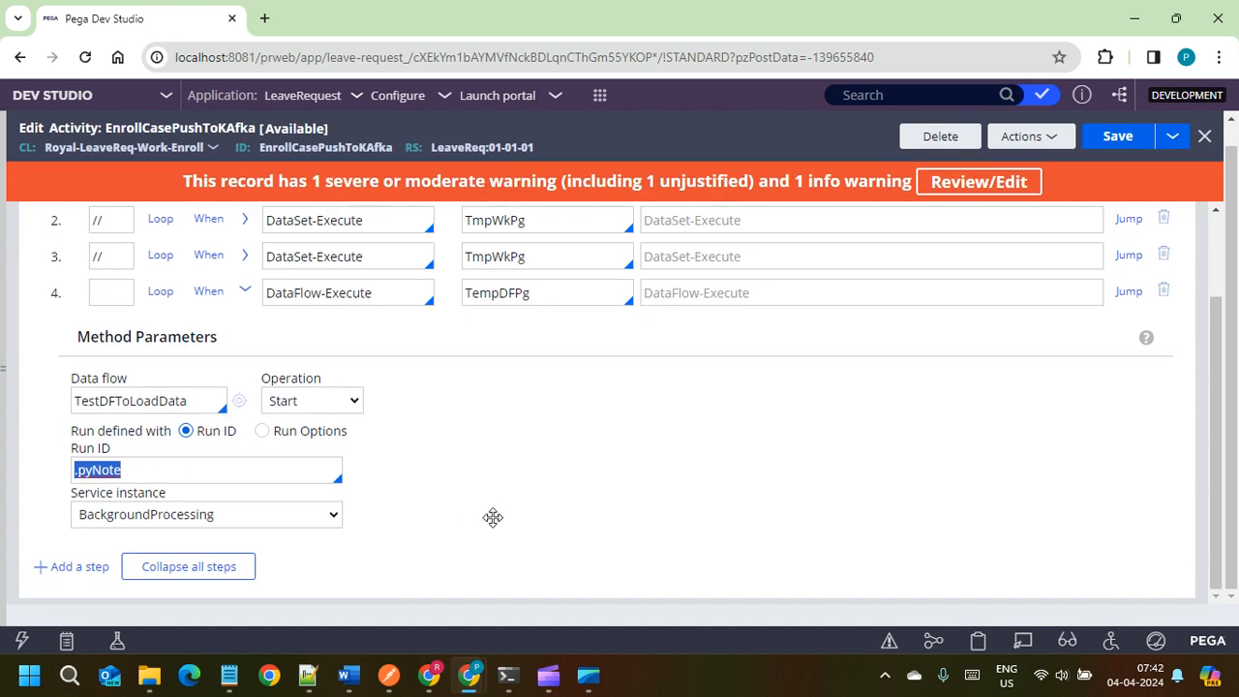
Step: Select BackgroundProcessing as the DataFlow-Execute step's service instance and save the activity
left_click(181, 520)
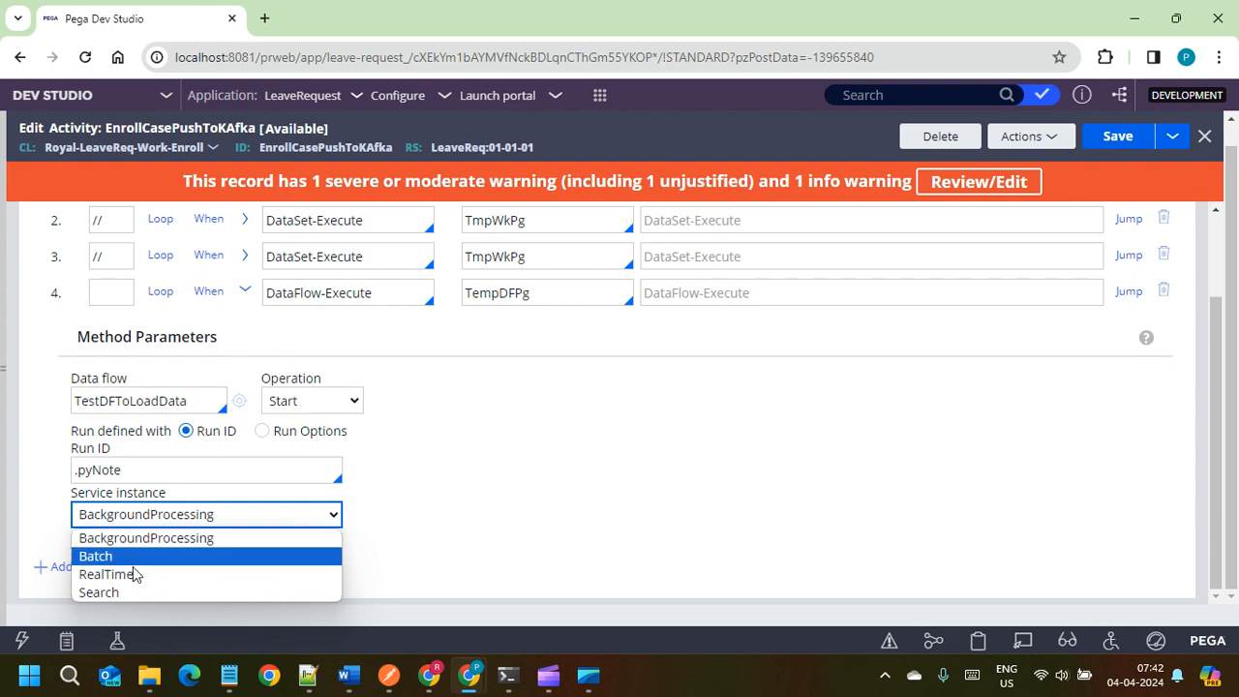
left_click(153, 540)
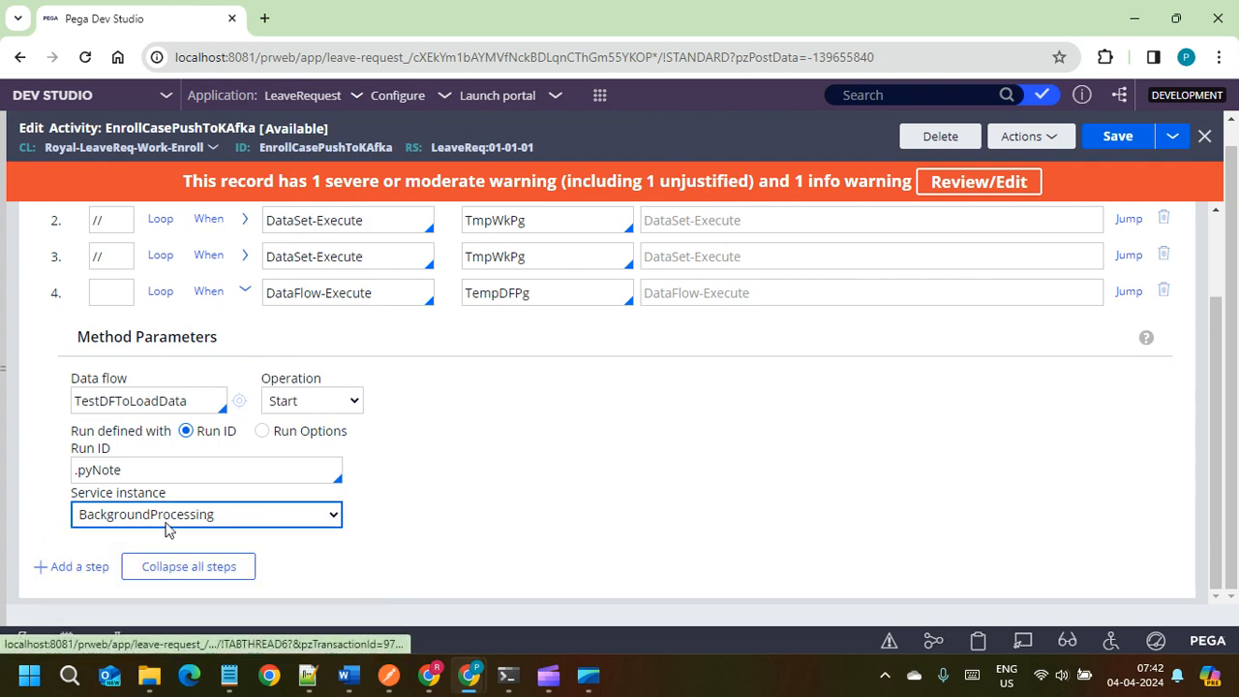
scroll(1004, 415, "up", 3)
left_click(1117, 136)
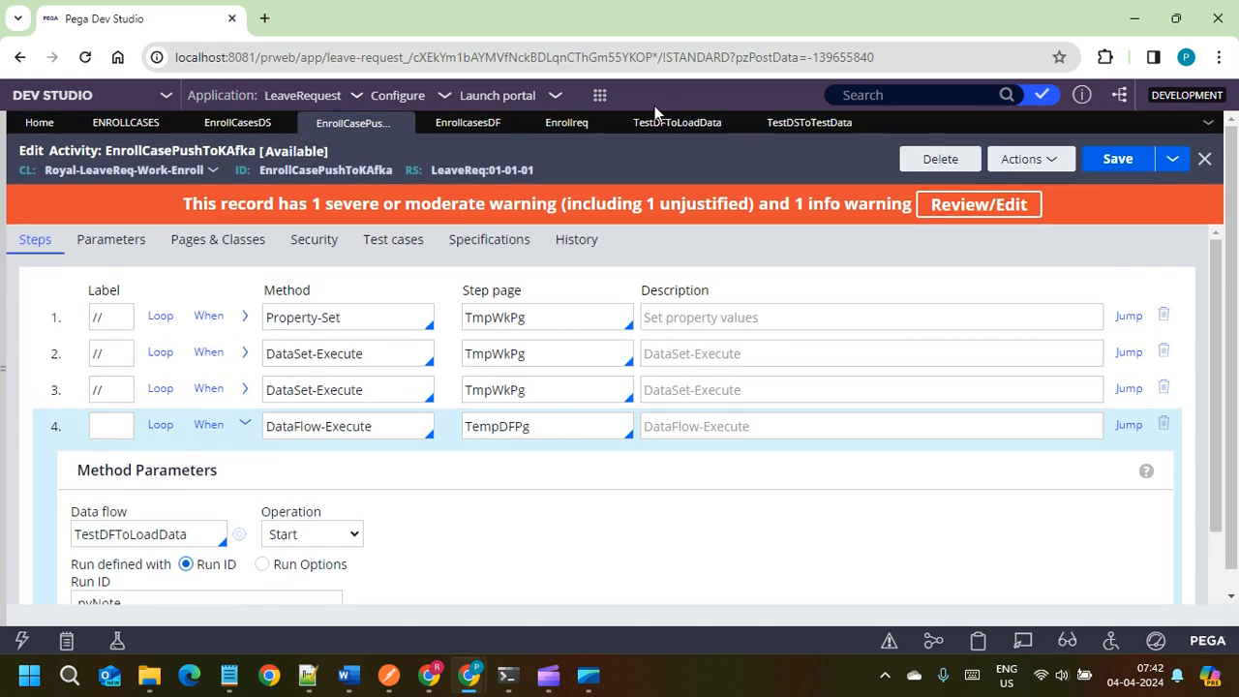
Step: Check the existing records of data type Enrollreq and the data flow EnrollcasesDF, and return to activity EnrollCasePushToKAfka
left_click(564, 123)
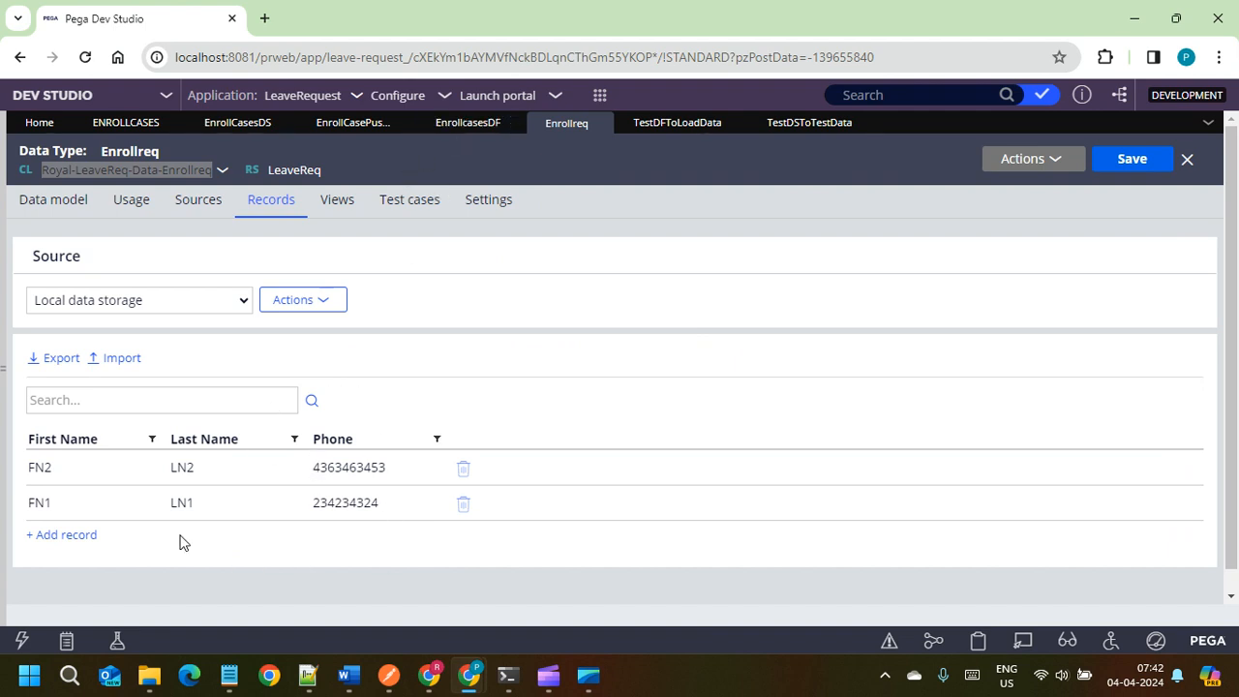
left_click(462, 124)
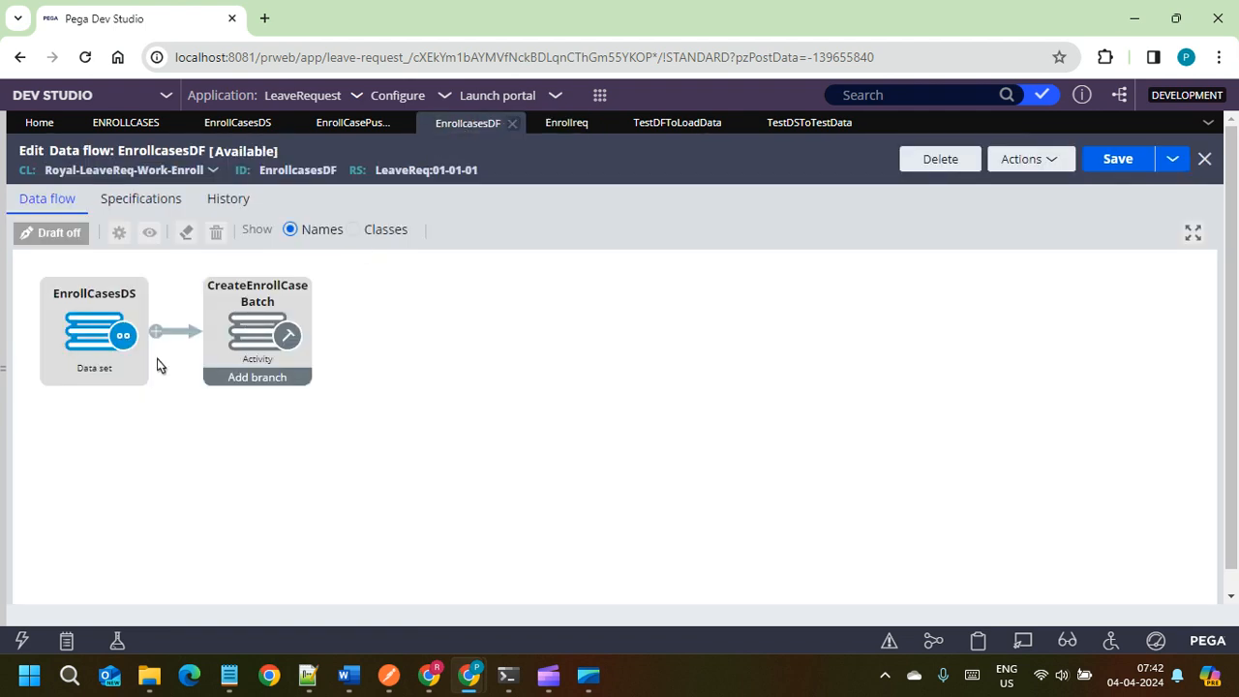
left_click(346, 124)
Step: Run activity EnrollCasePushToKAfka with Tracer on and minimize the run's result window
left_click(1028, 160)
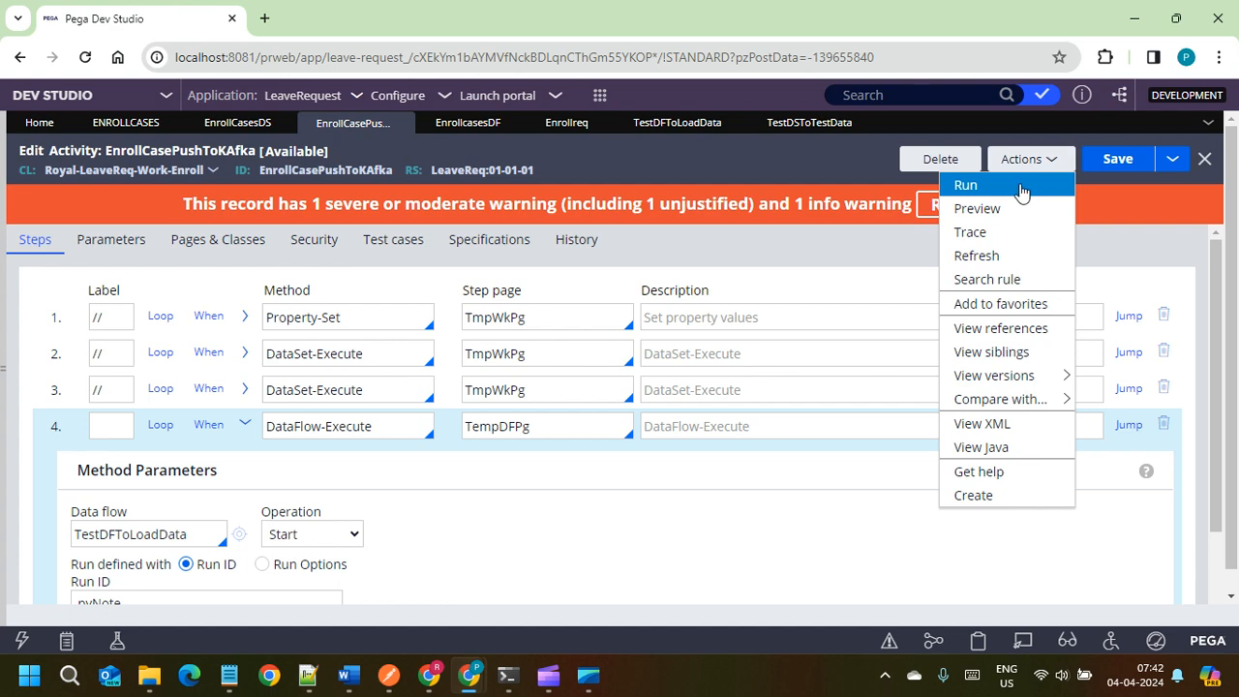
left_click(967, 185)
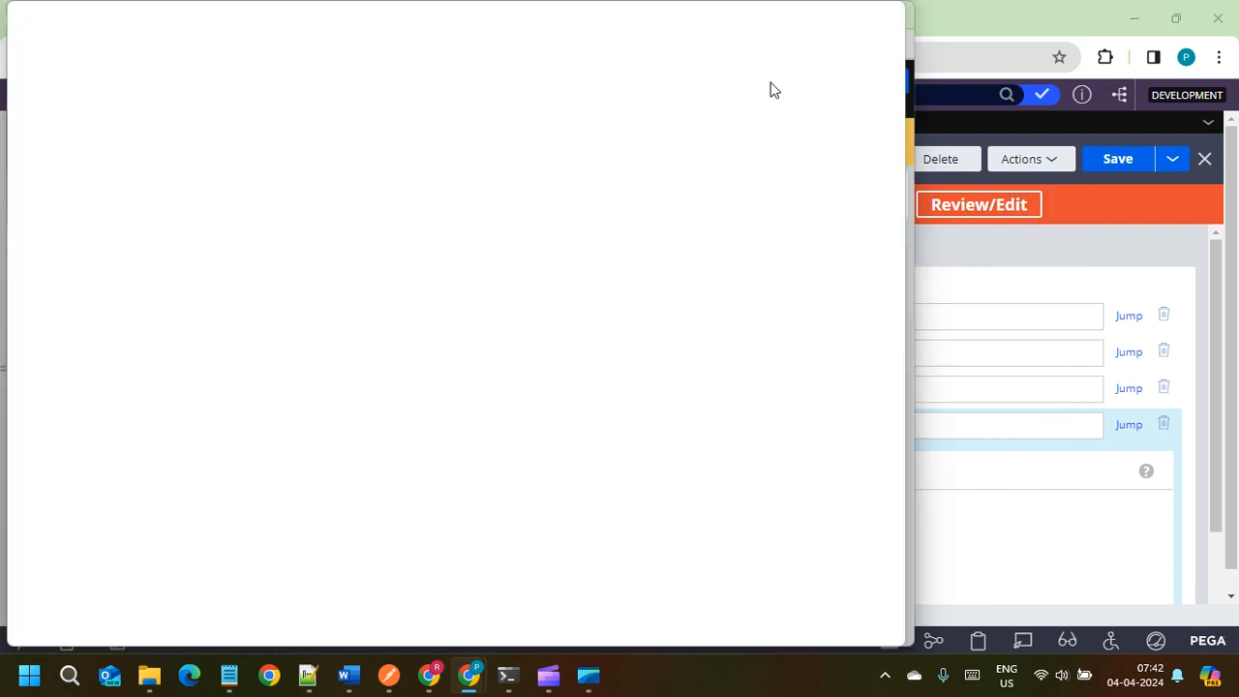
left_click_drag(570, 29, 754, 203)
left_click(855, 92)
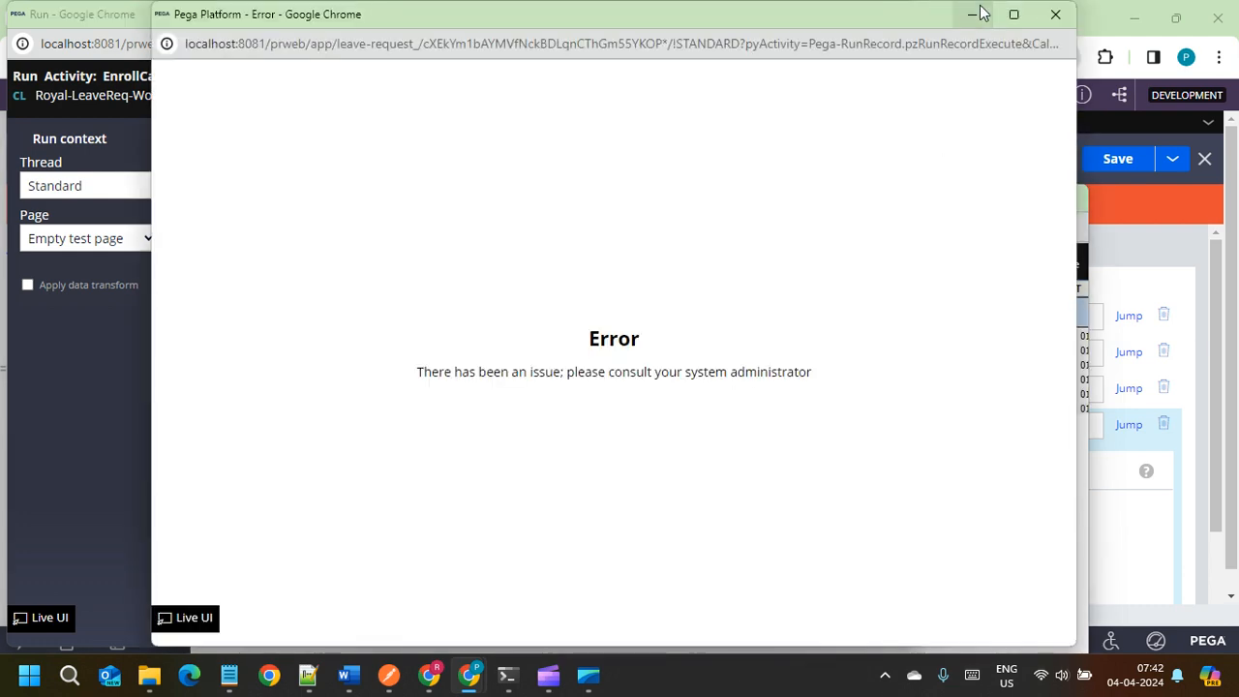
left_click(971, 16)
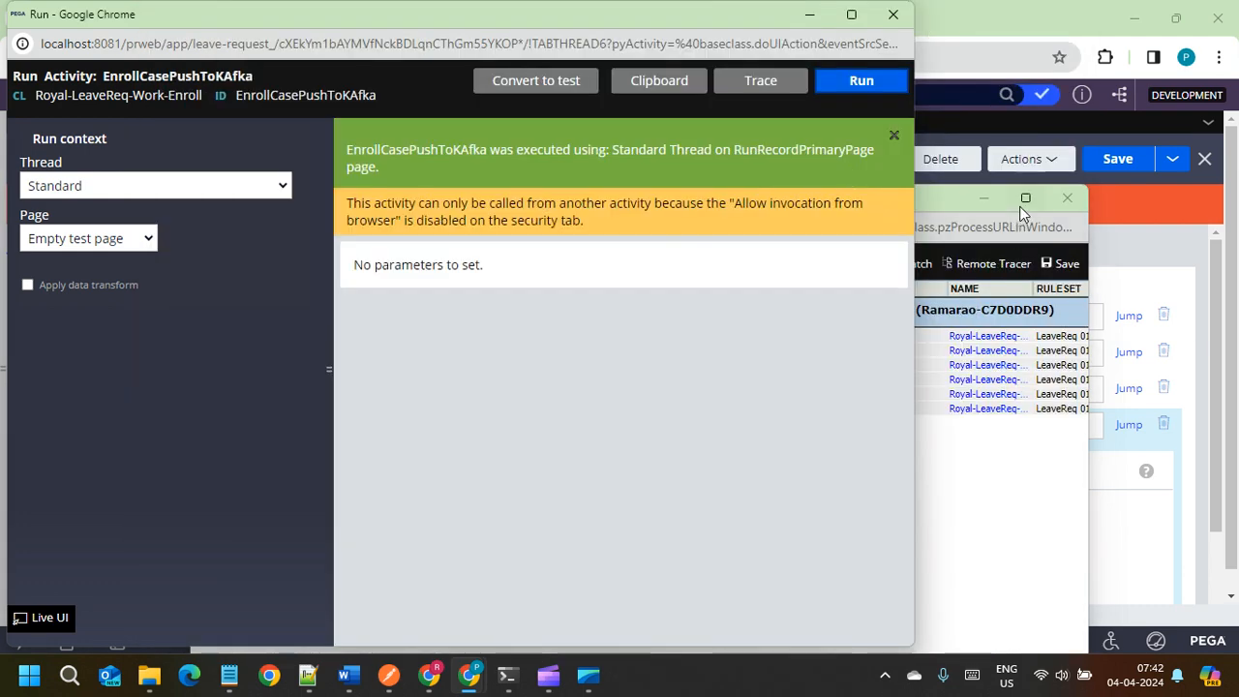
Step: Examine the exception trace of the DataFlow-Execute step in Tracer, and close the trace and run windows
left_click(1023, 202)
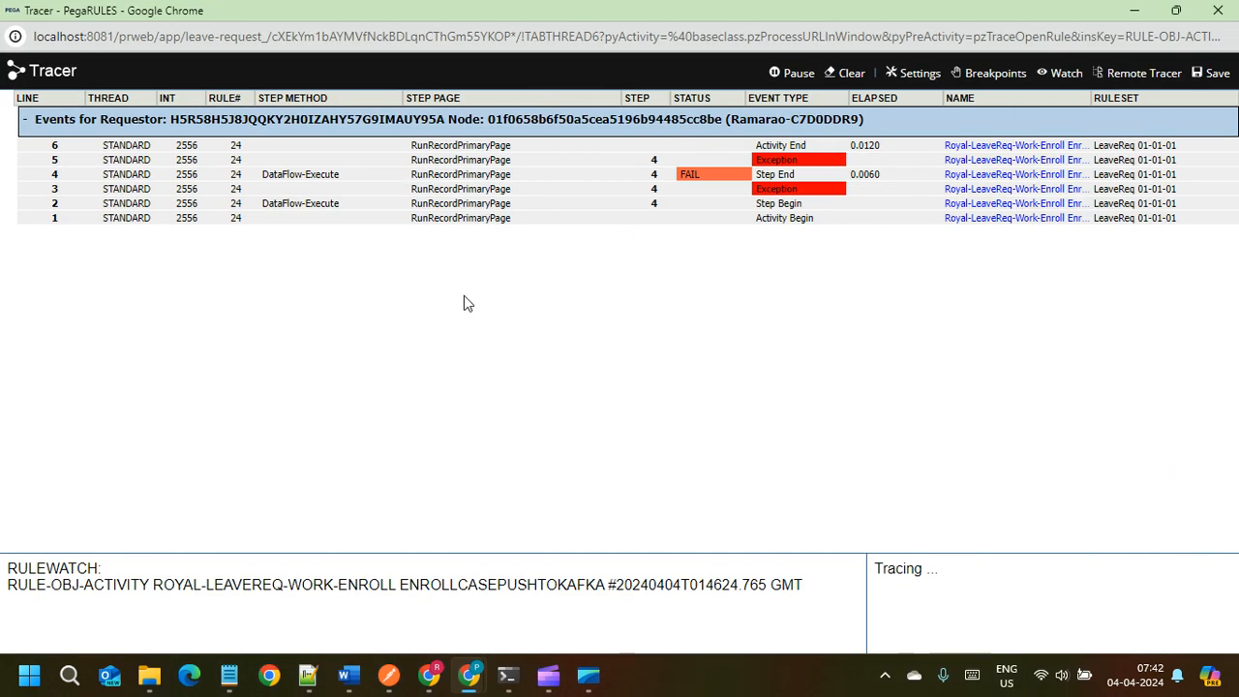
left_click(782, 191)
scroll(489, 397, "down", 10)
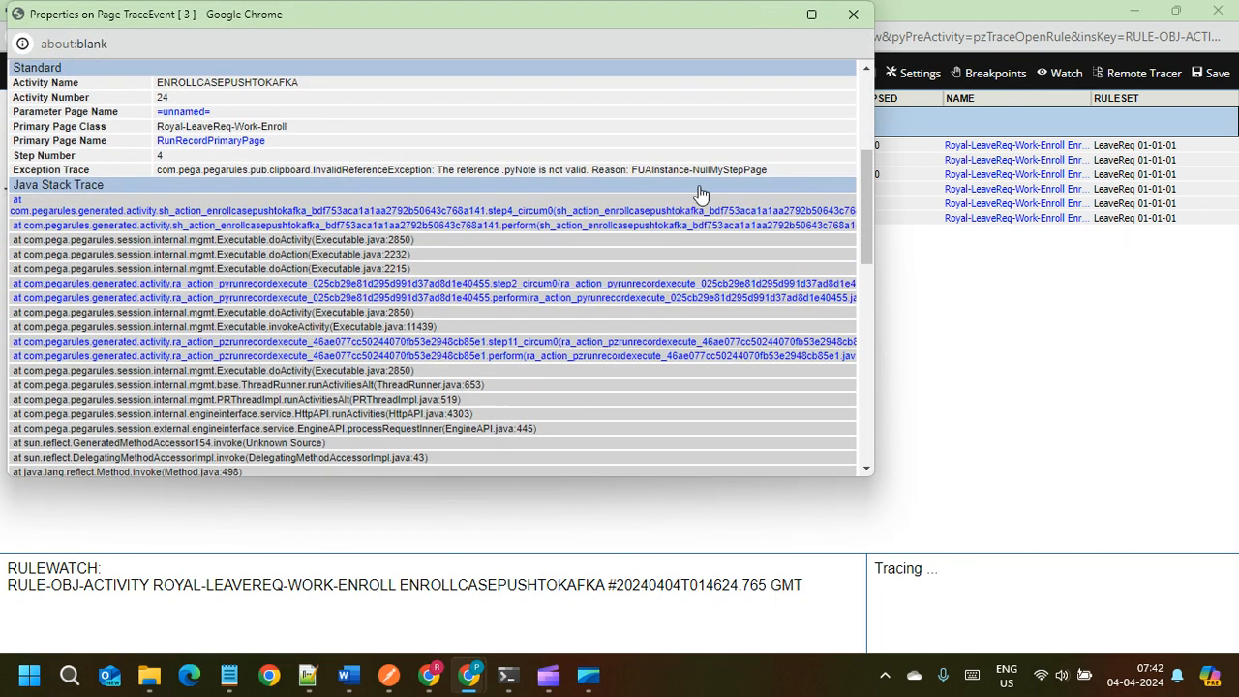
left_click_drag(634, 170, 767, 170)
left_click(627, 169)
double_click(523, 171)
left_click(850, 14)
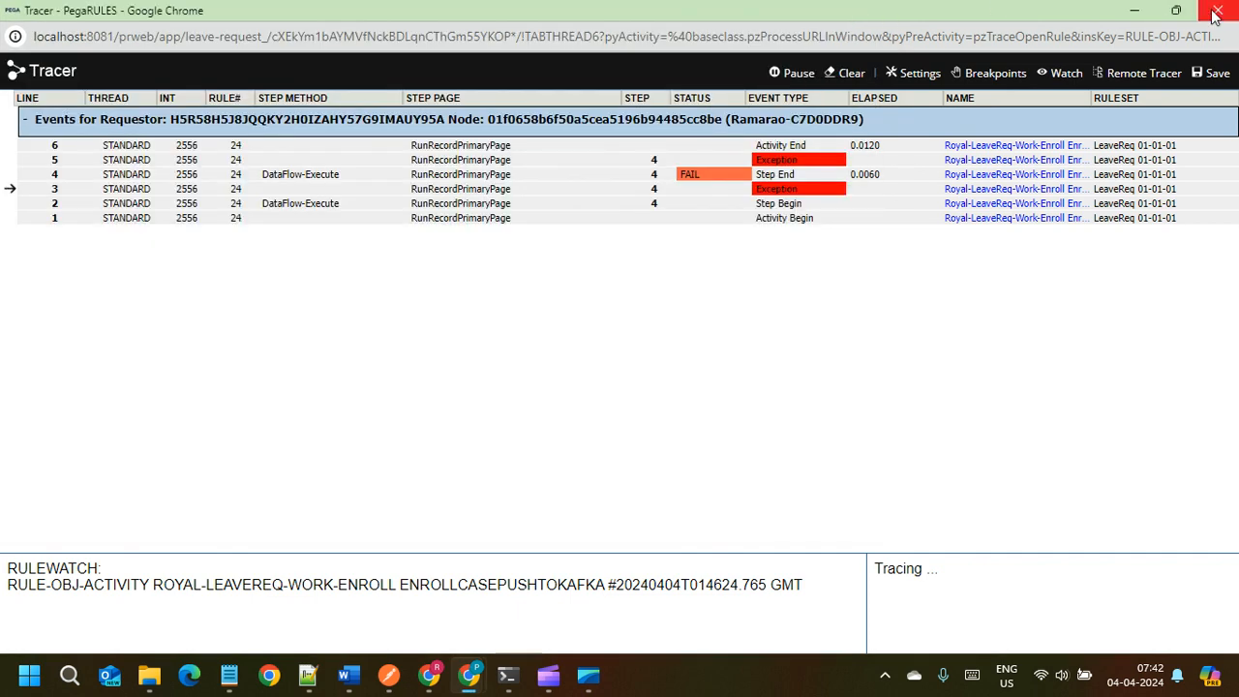
left_click(1218, 12)
left_click(892, 29)
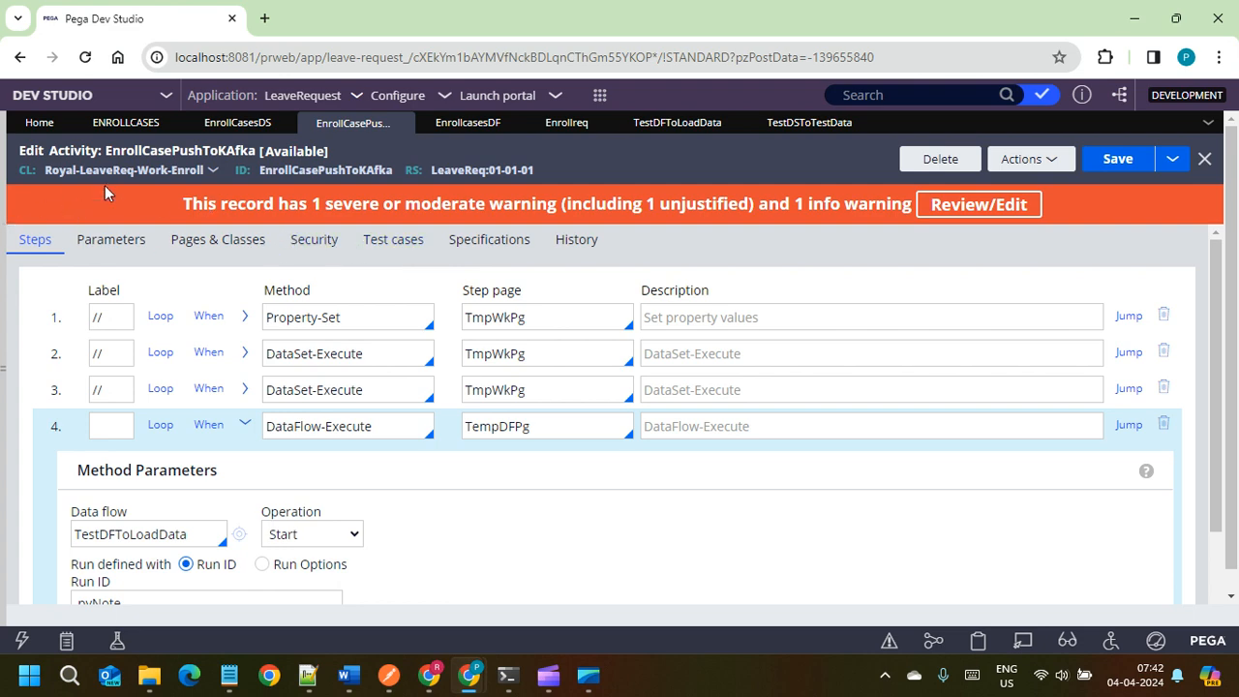
Step: Create a property labelled RunID in class Royal-LeaveReq-Data-Enrollreq, in ruleset LeaveReq 01-01-01
left_click(3, 255)
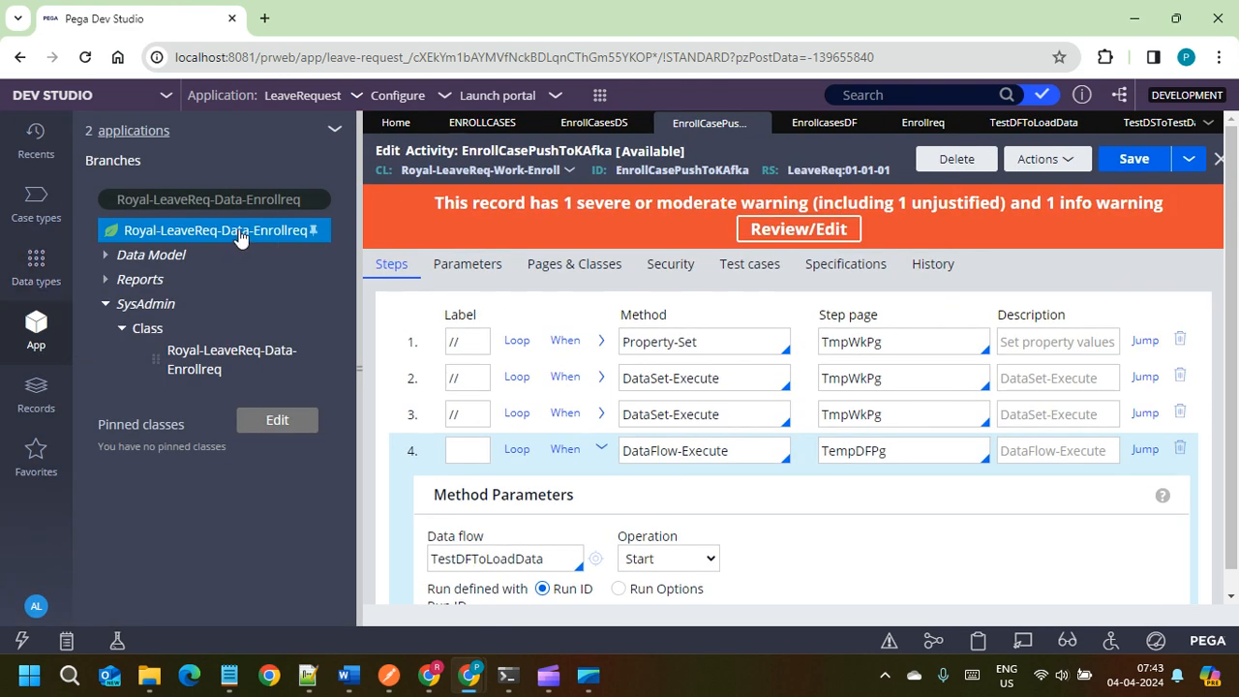
right_click(244, 241)
mouse_move(235, 259)
mouse_move(421, 263)
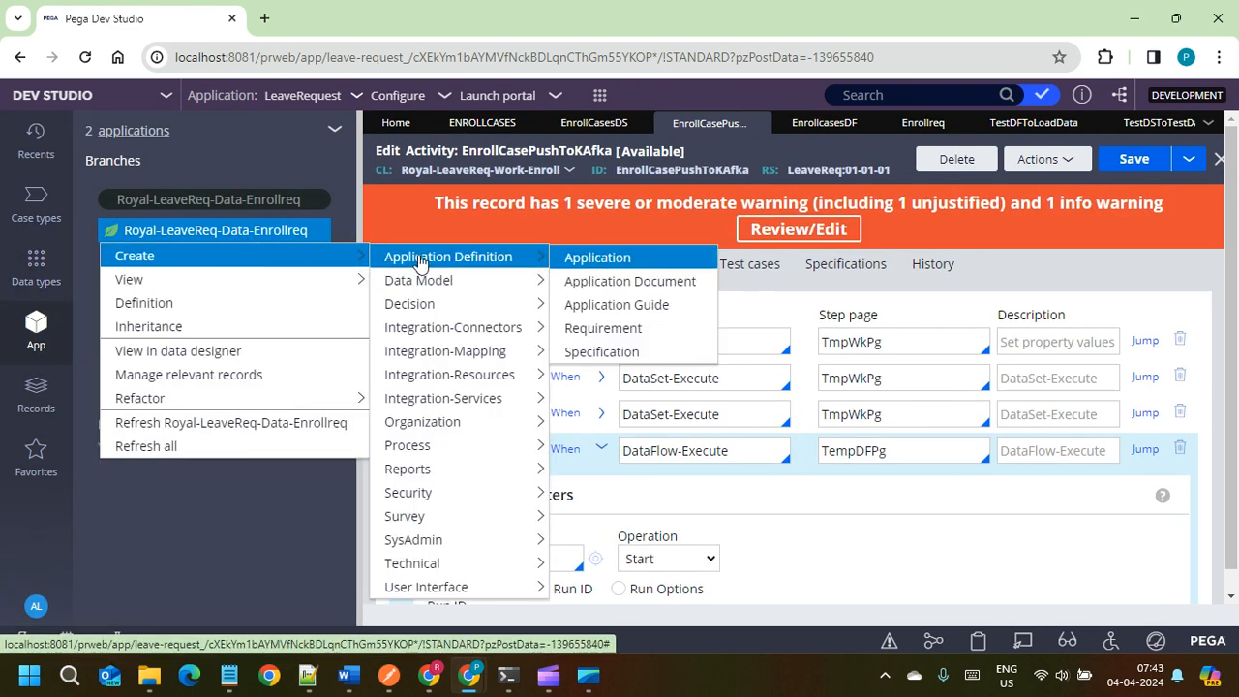
mouse_move(437, 287)
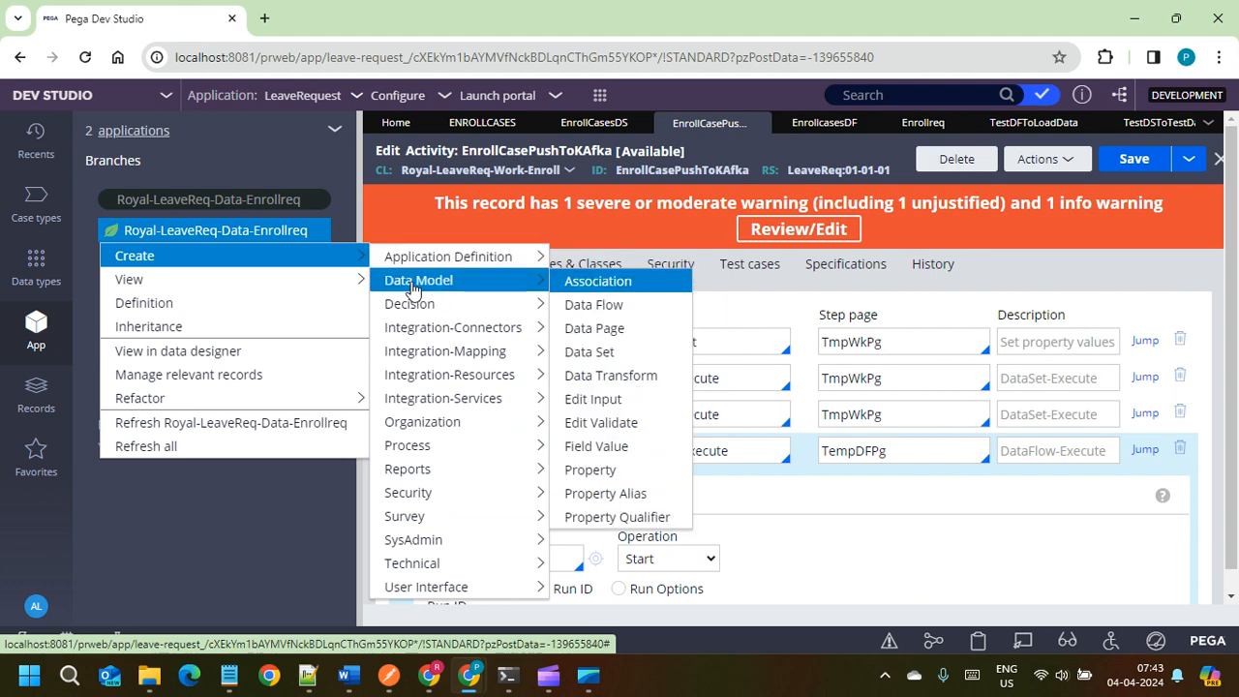
left_click(596, 471)
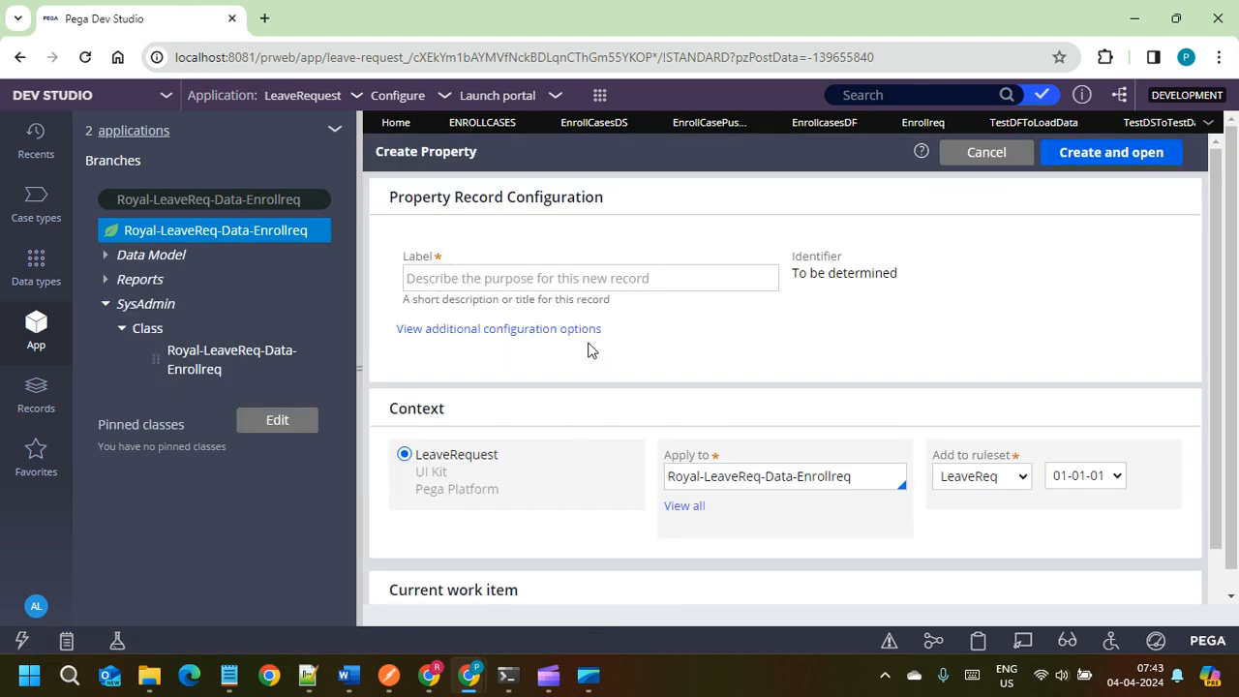
left_click(458, 285)
type("RunID")
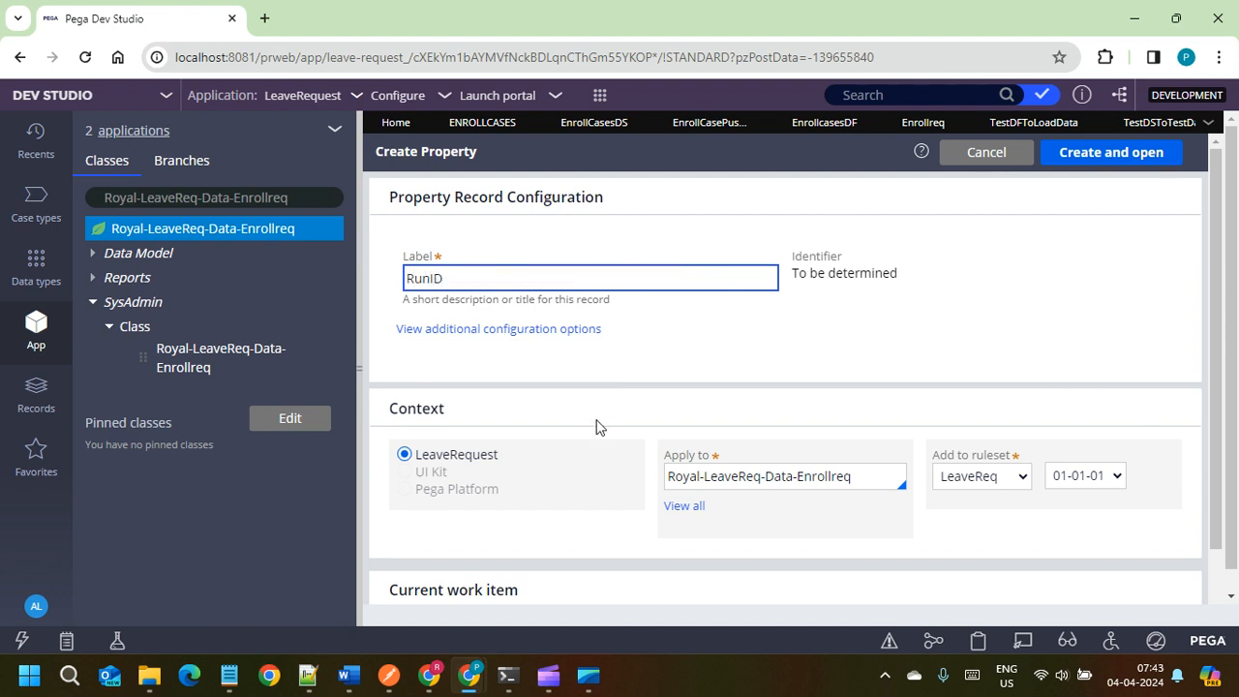
left_click(676, 351)
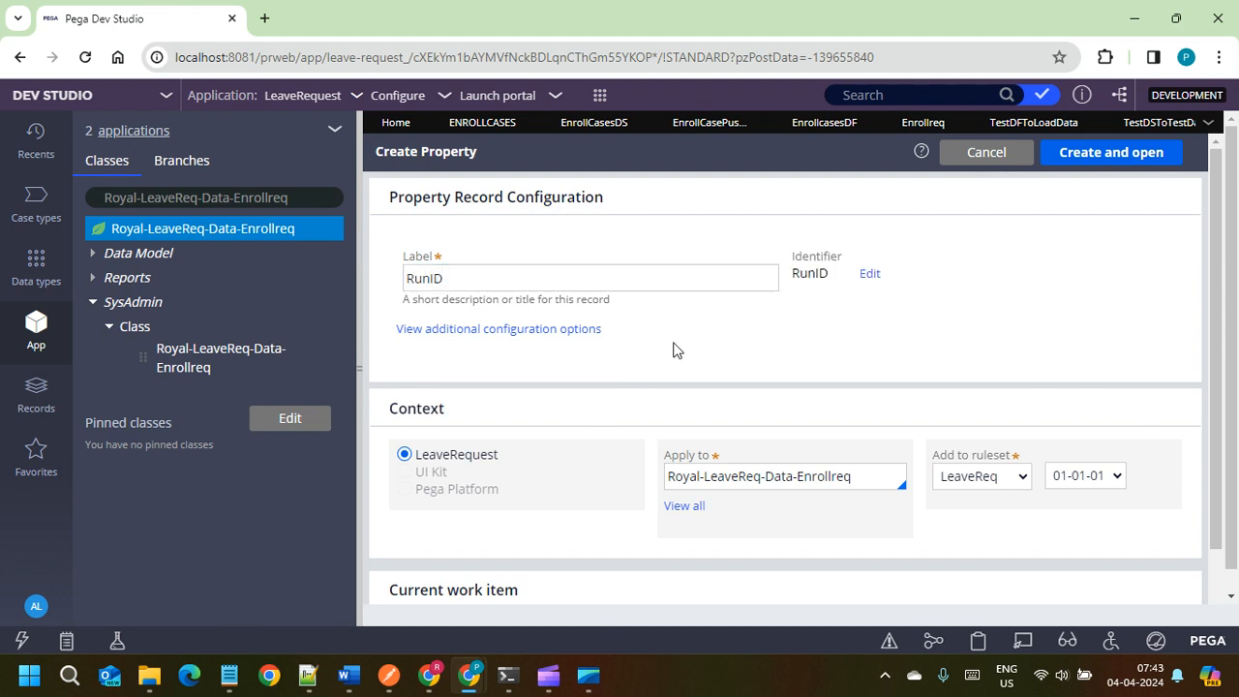
left_click(1129, 172)
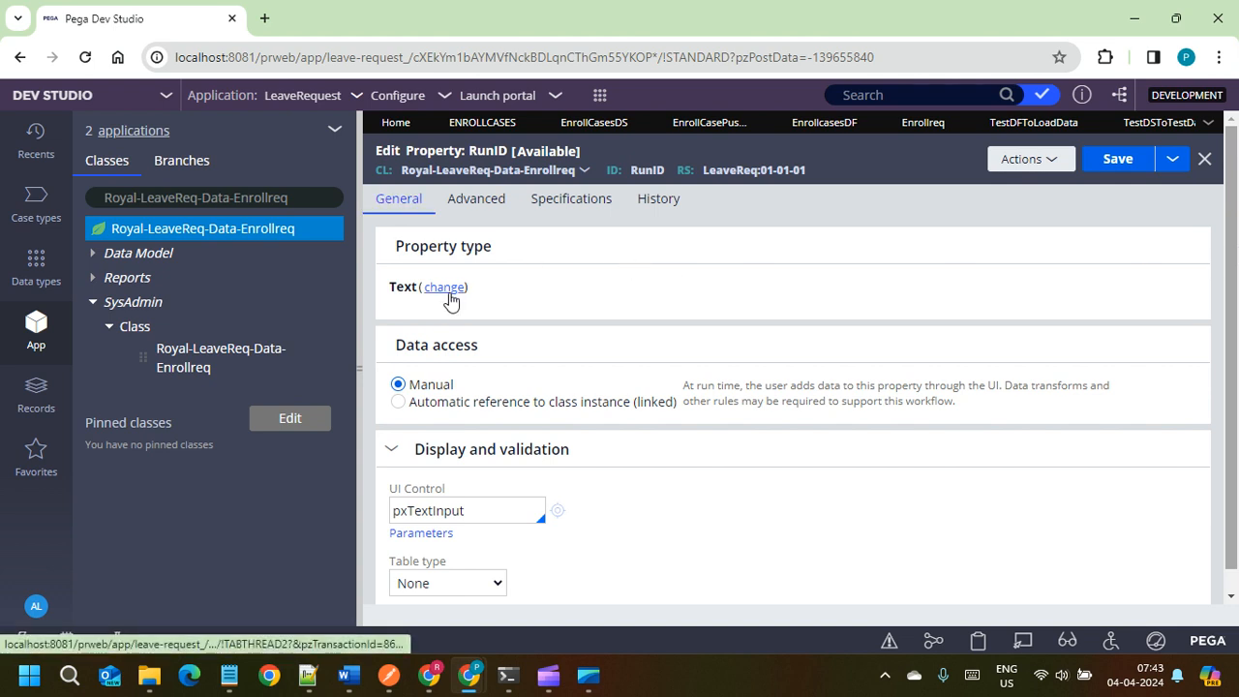
Step: Check the available property types, keep RunID as Text, save the property and close its record
left_click(444, 291)
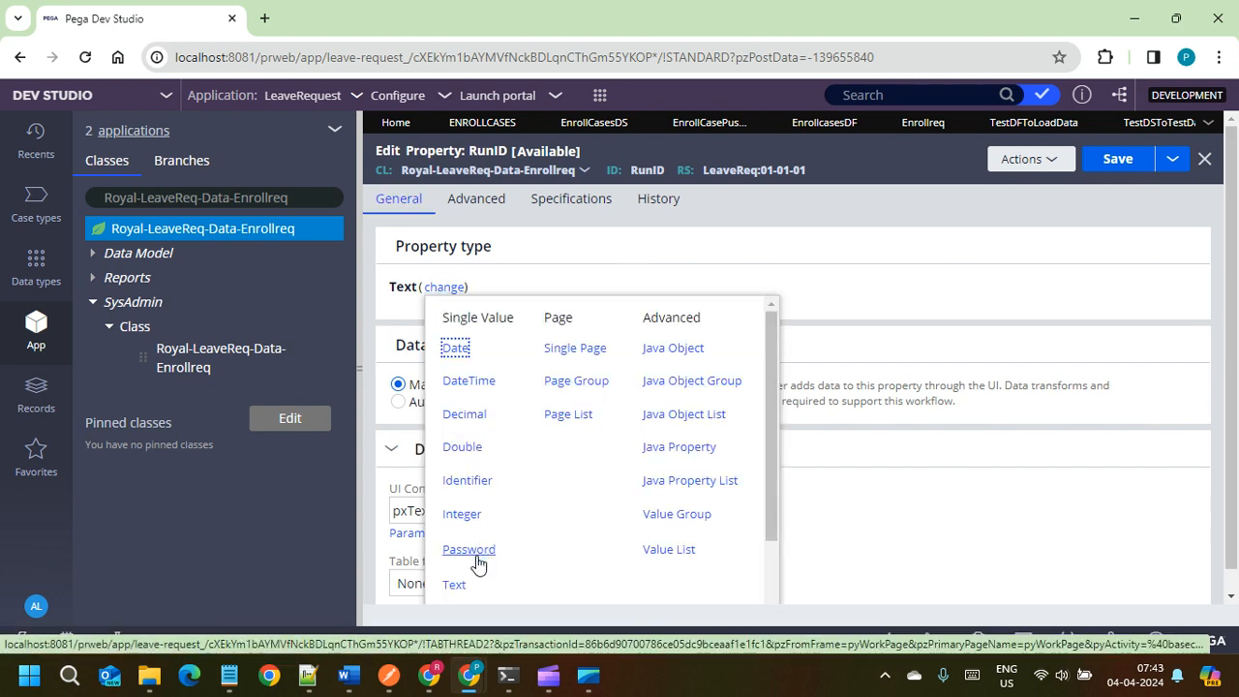
left_click(666, 273)
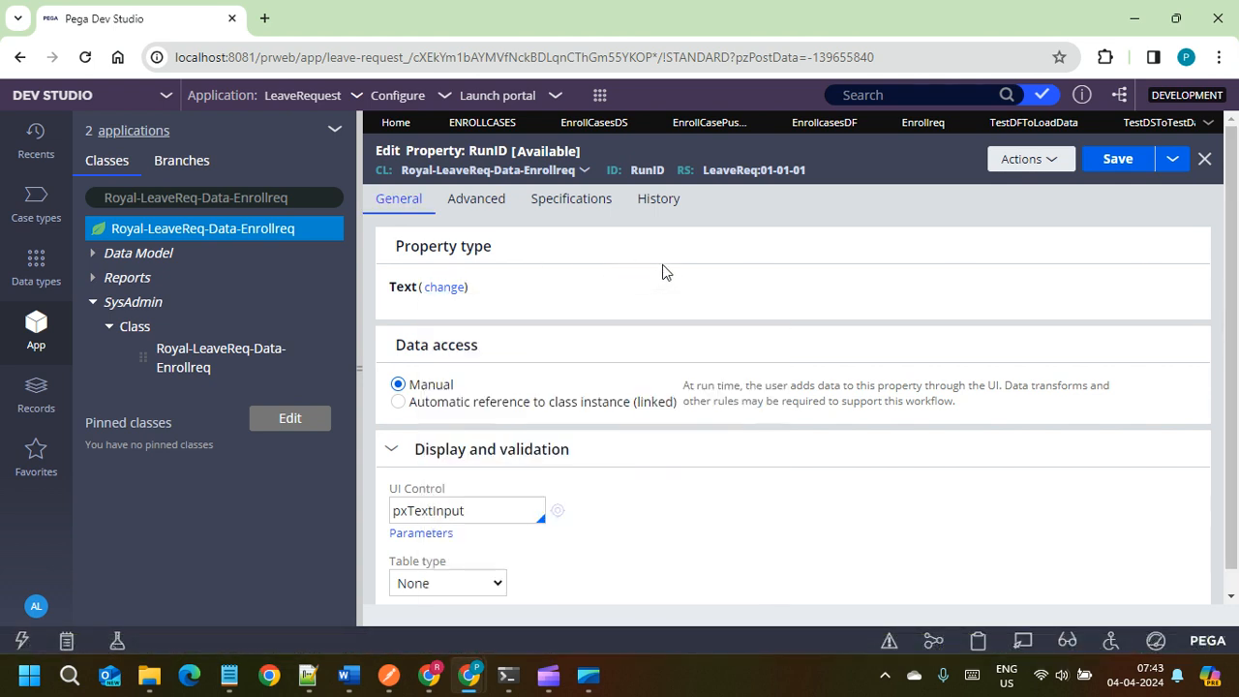
left_click(1118, 164)
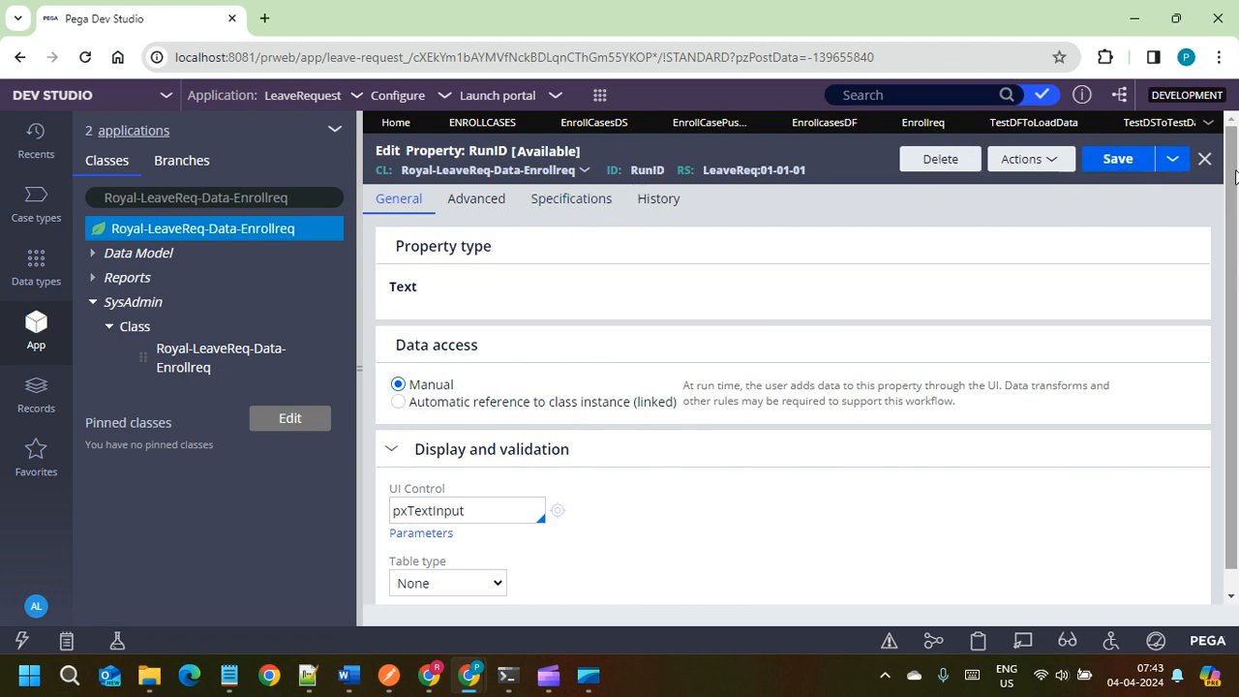
left_click(1204, 159)
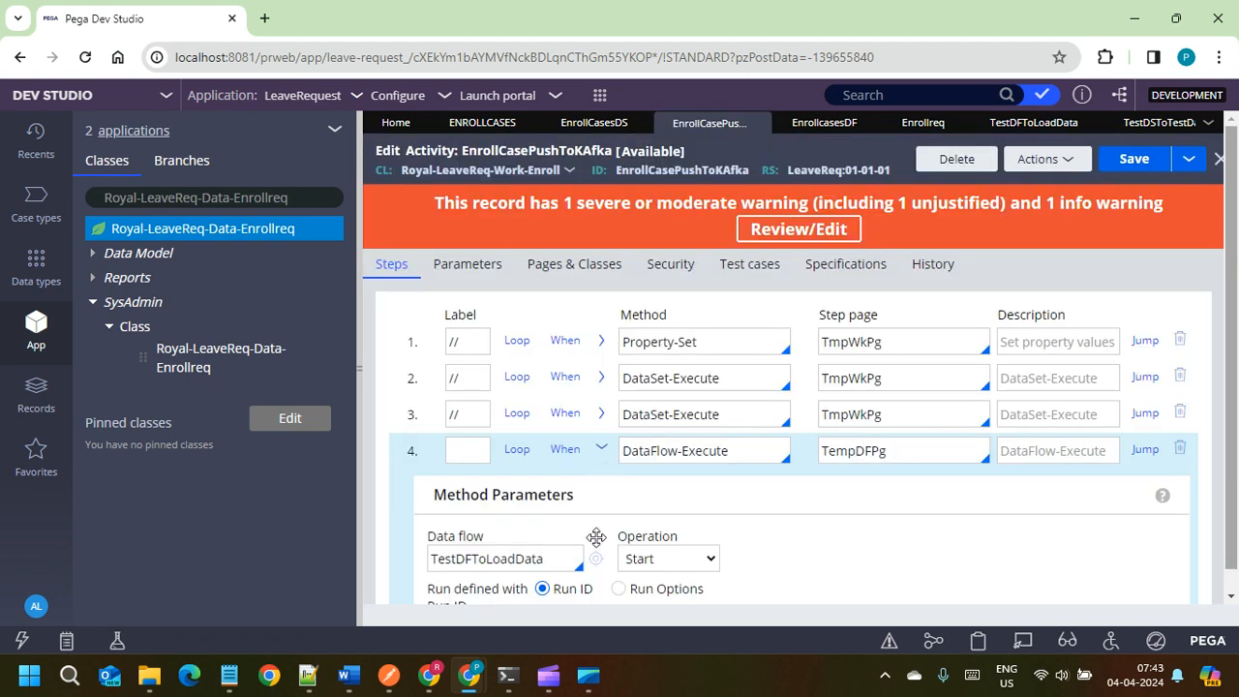
Step: Set the DataFlow-Execute step's Run ID to the property .RunID and save the activity
scroll(523, 537, "down", 1)
left_click(477, 541)
double_click(465, 539)
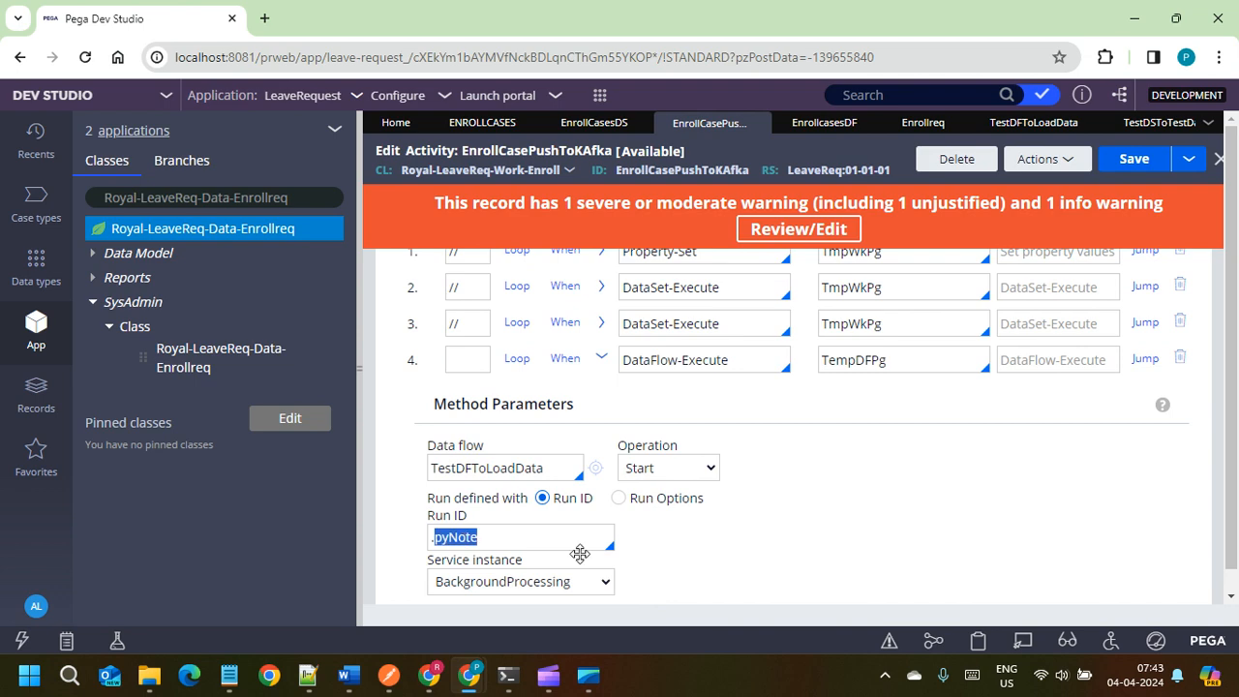
type("Run")
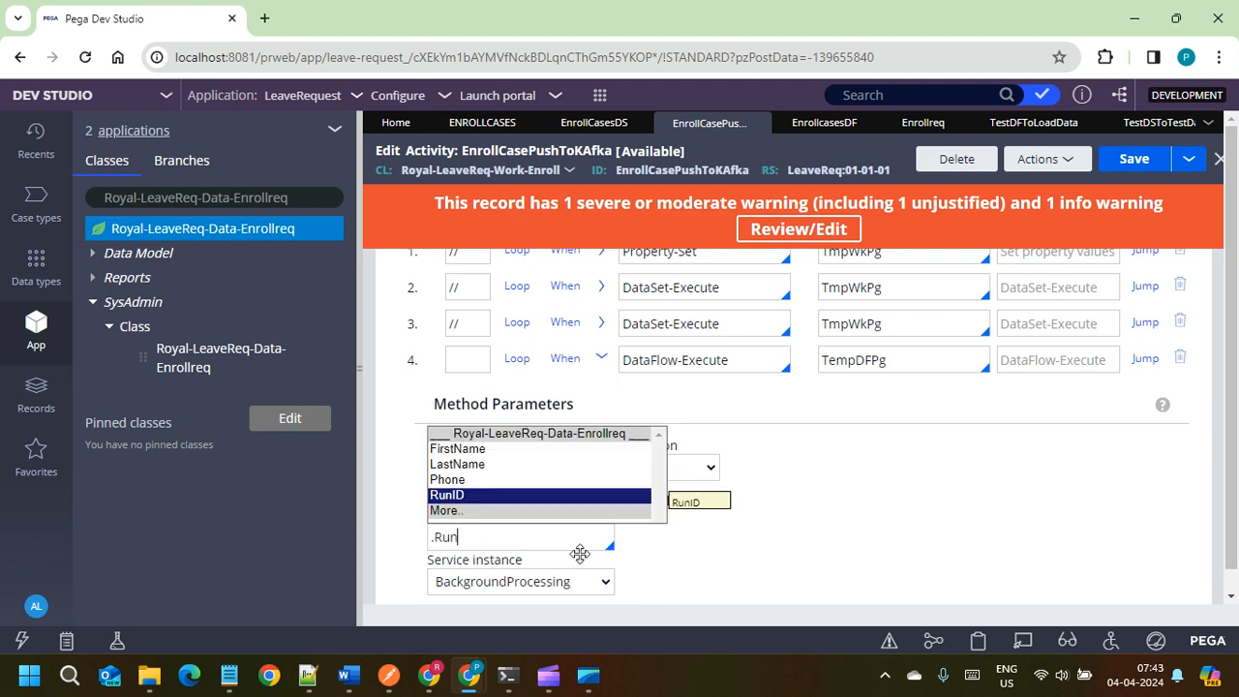
key("Return")
scroll(755, 537, "down", 1)
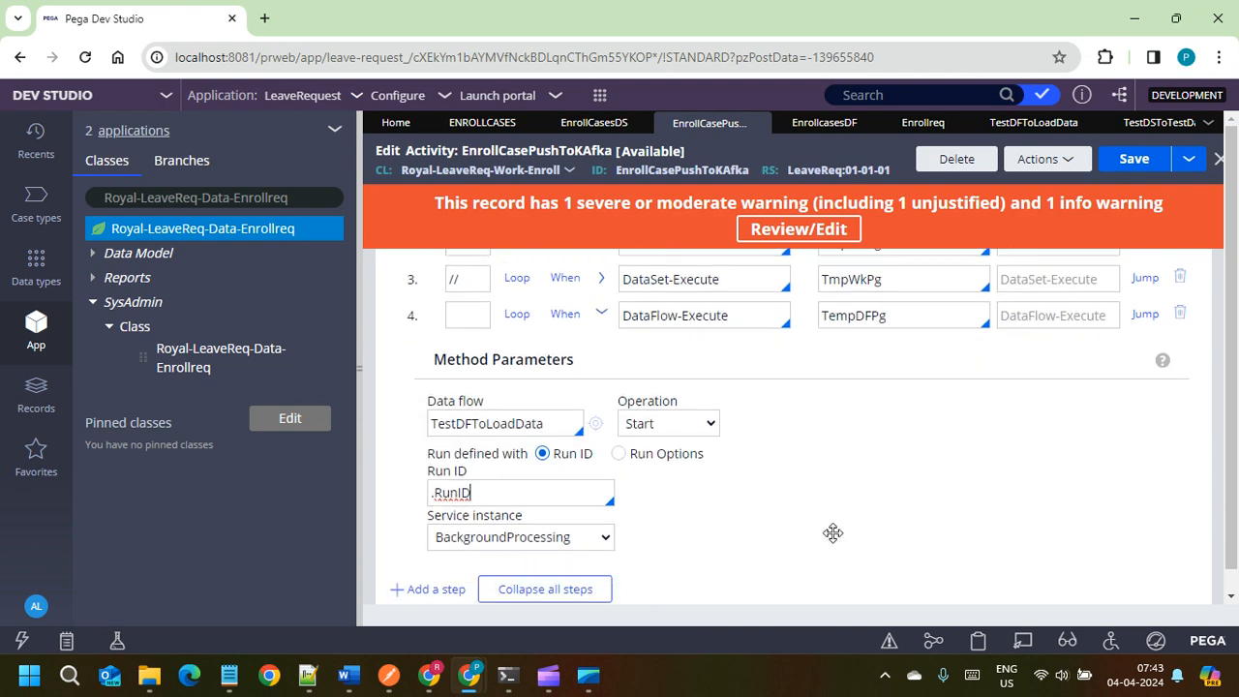
scroll(835, 533, "up", 2)
left_click(1134, 159)
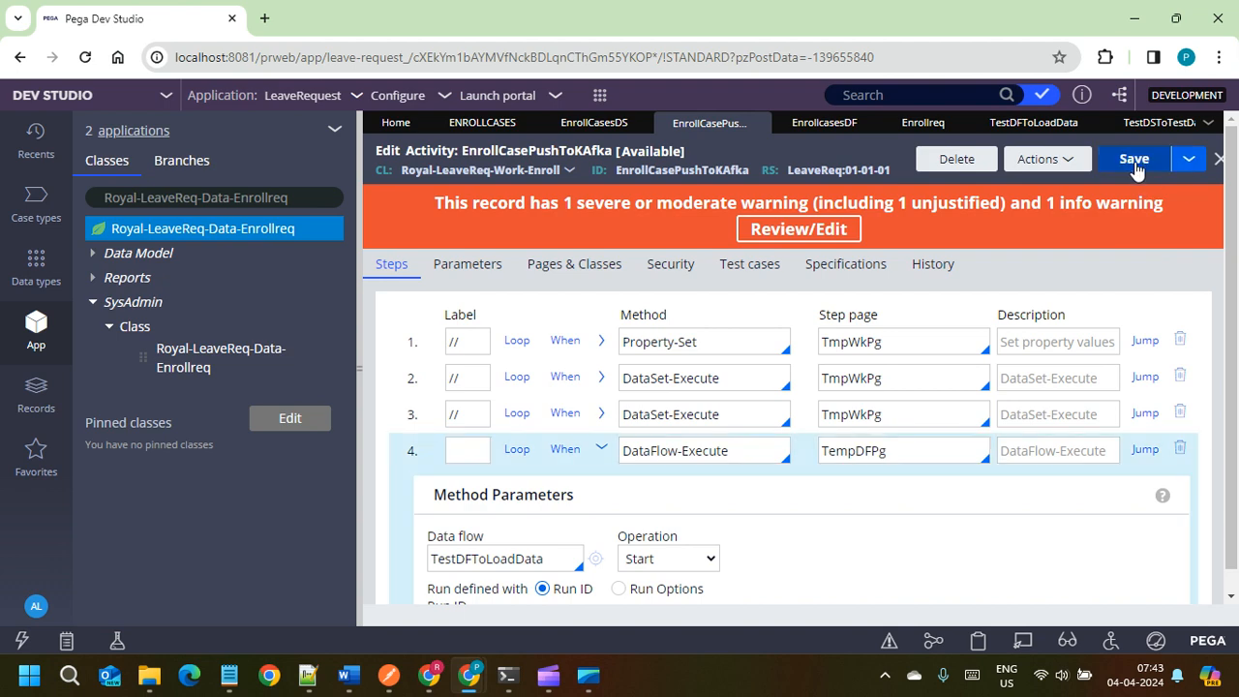
Step: Close the leftover error window and run activity EnrollCasePushToKAfka again with a new Tracer session
left_click(1039, 158)
left_click(1030, 190)
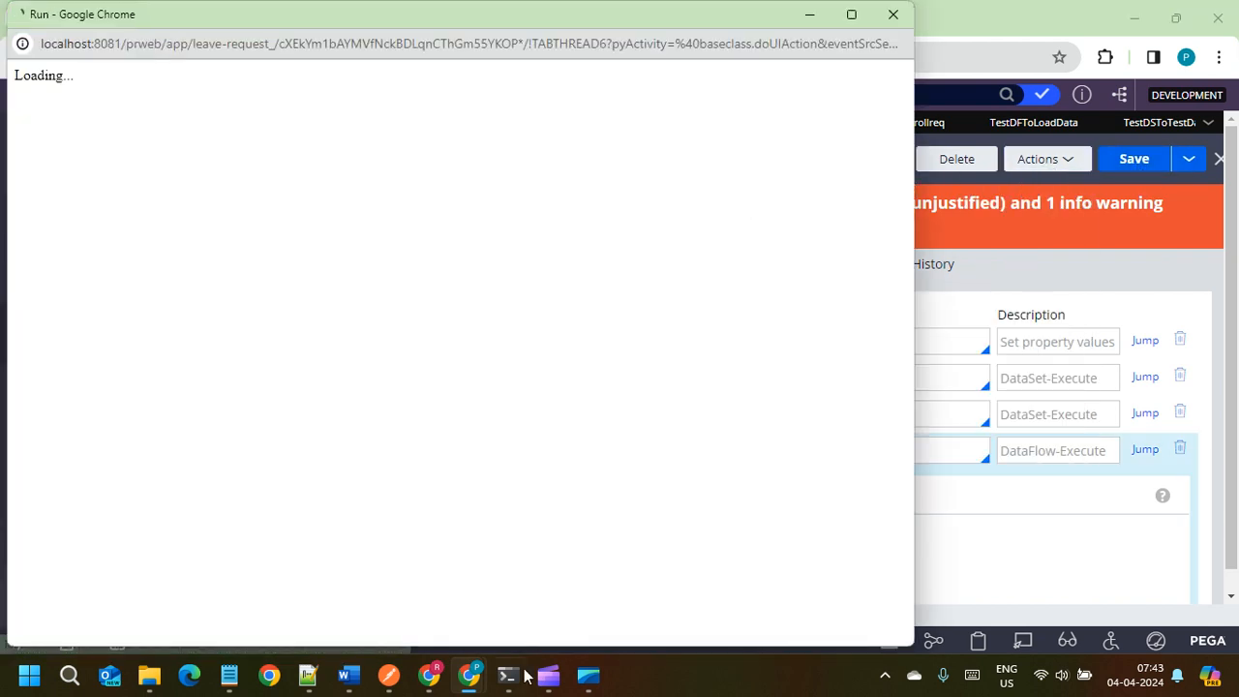
mouse_move(468, 675)
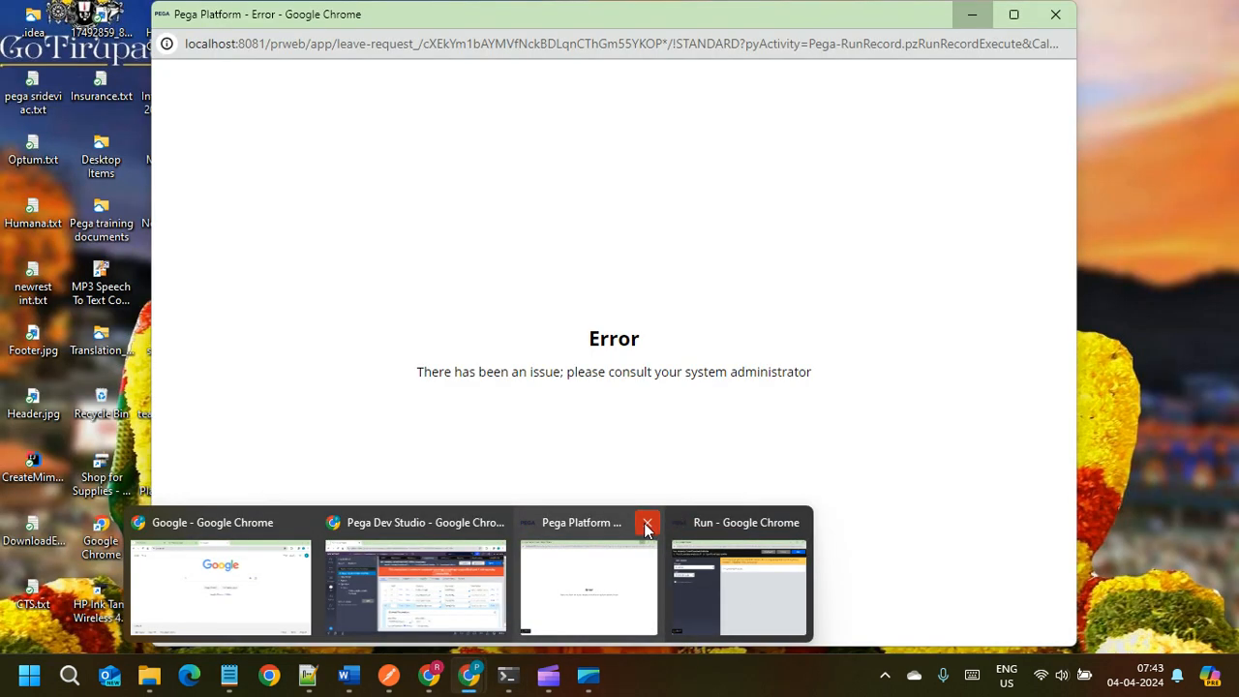
left_click(647, 523)
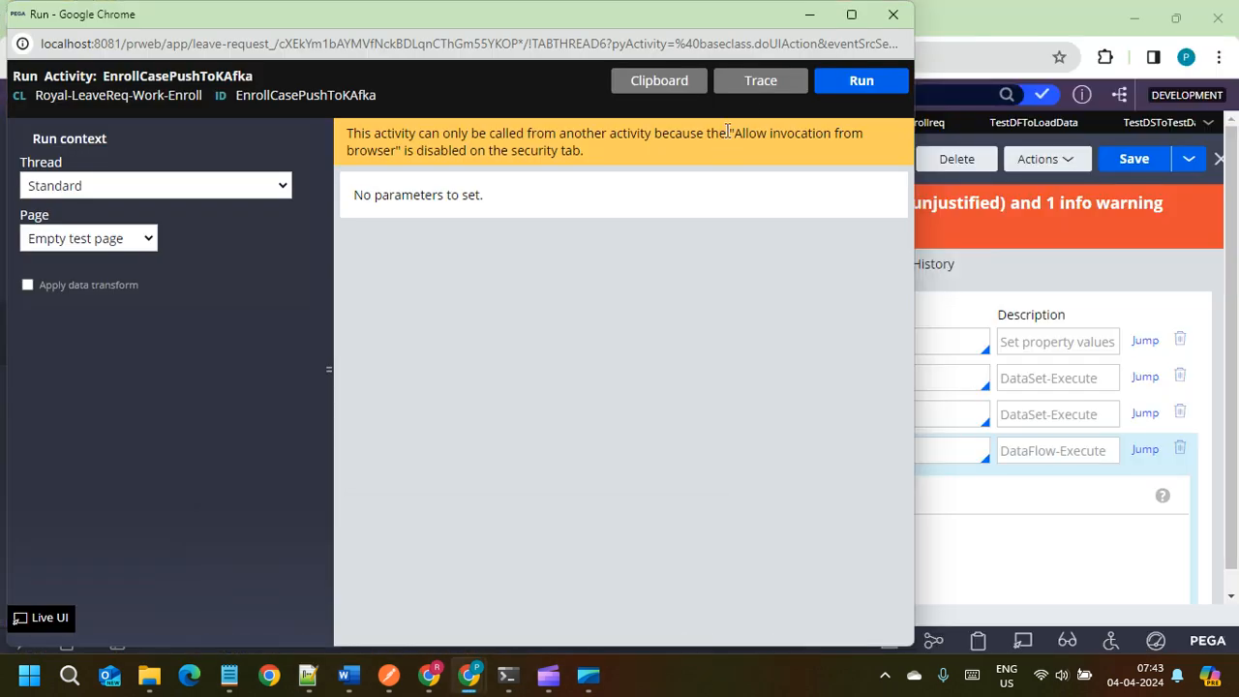
left_click(761, 81)
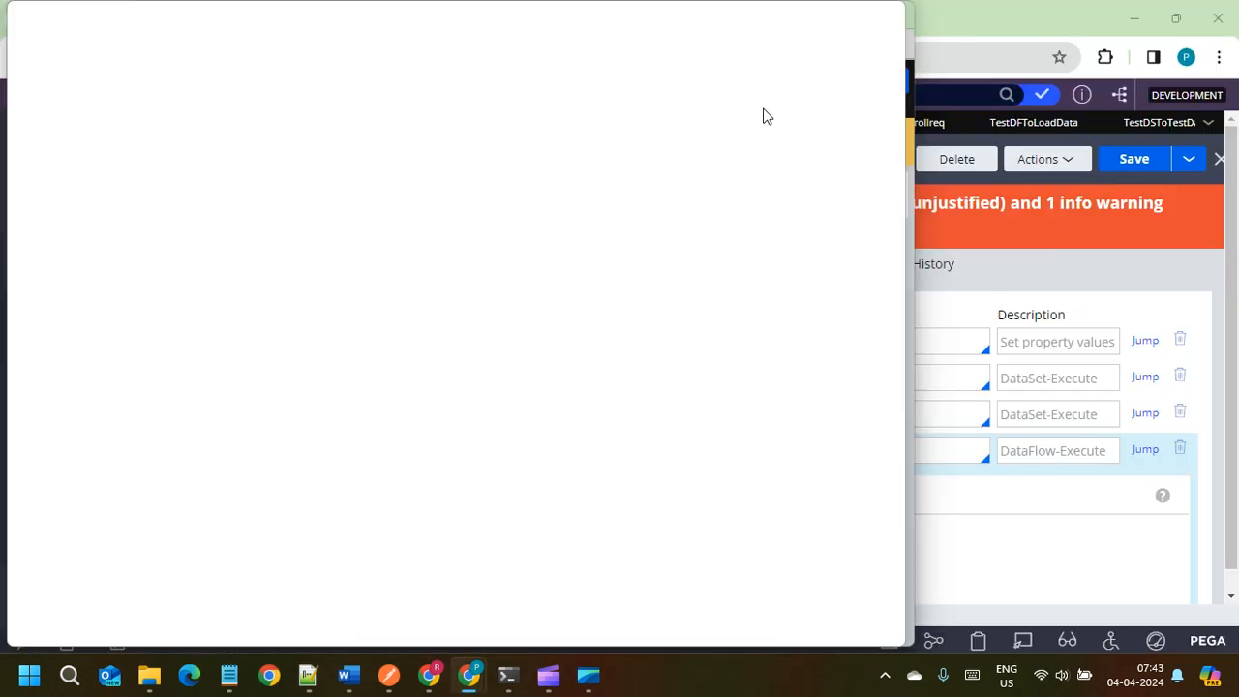
left_click_drag(654, 19, 904, 141)
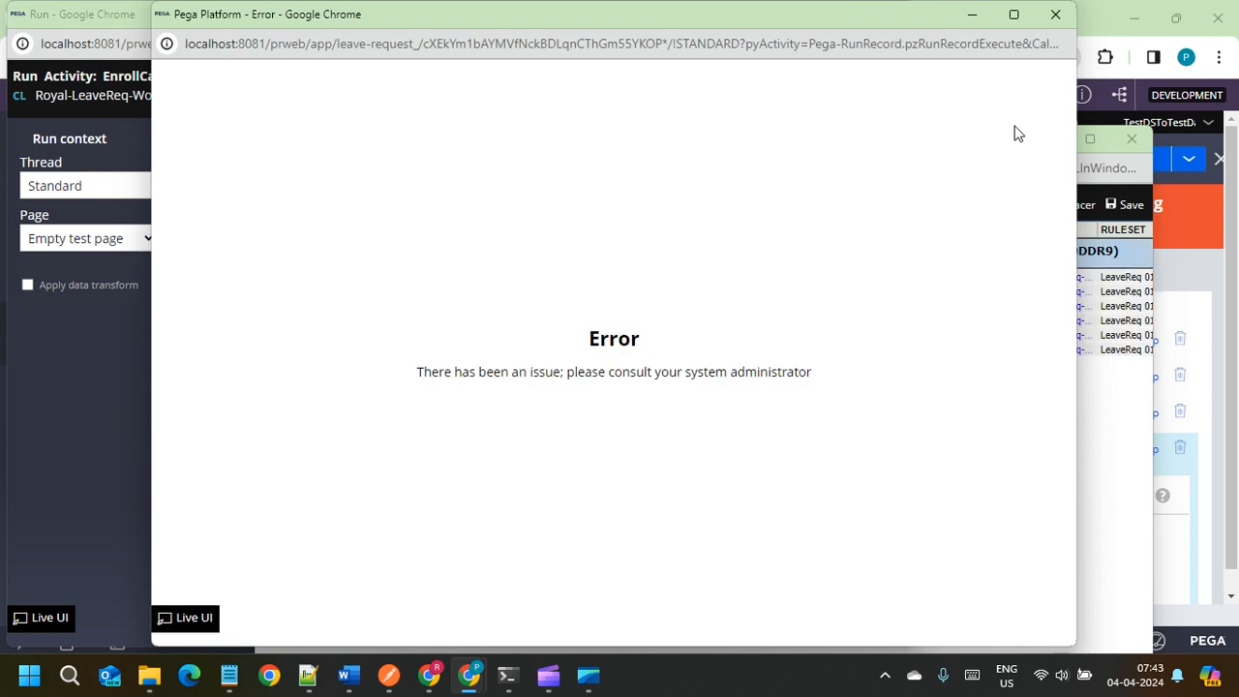
Step: Examine the exception trace of step 4 in the new Tracer session
left_click(1092, 140)
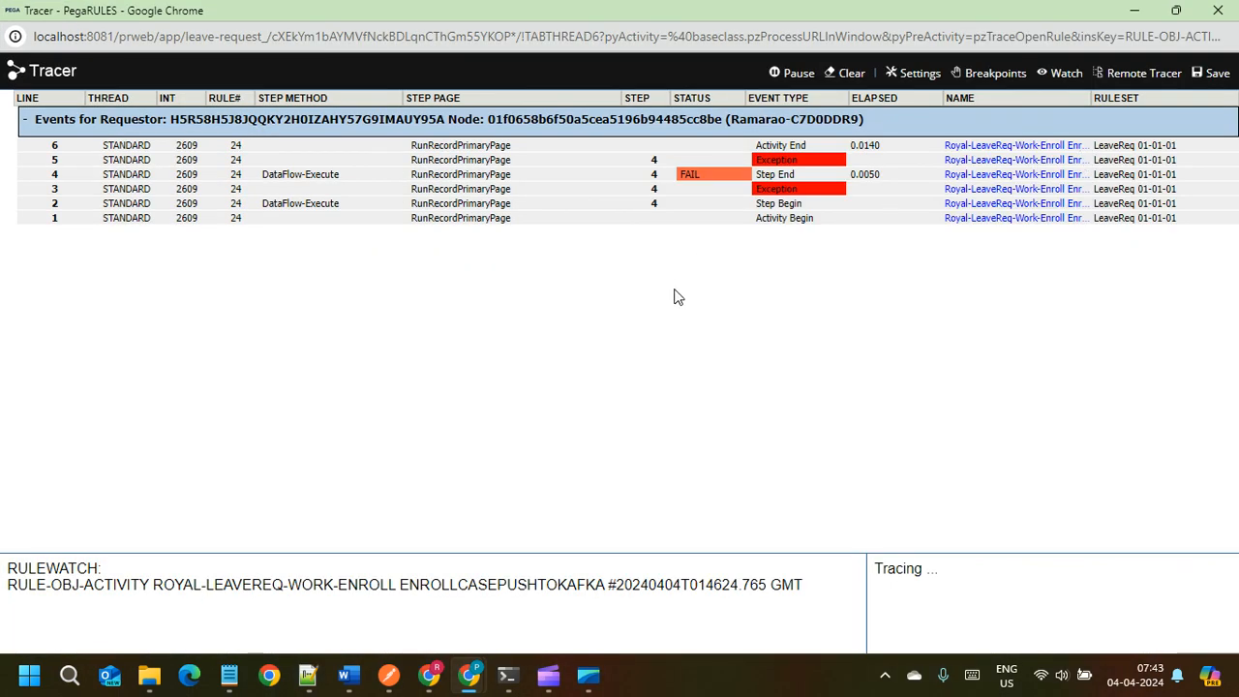
left_click(775, 193)
scroll(314, 257, "down", 5)
scroll(324, 210, "up", 1)
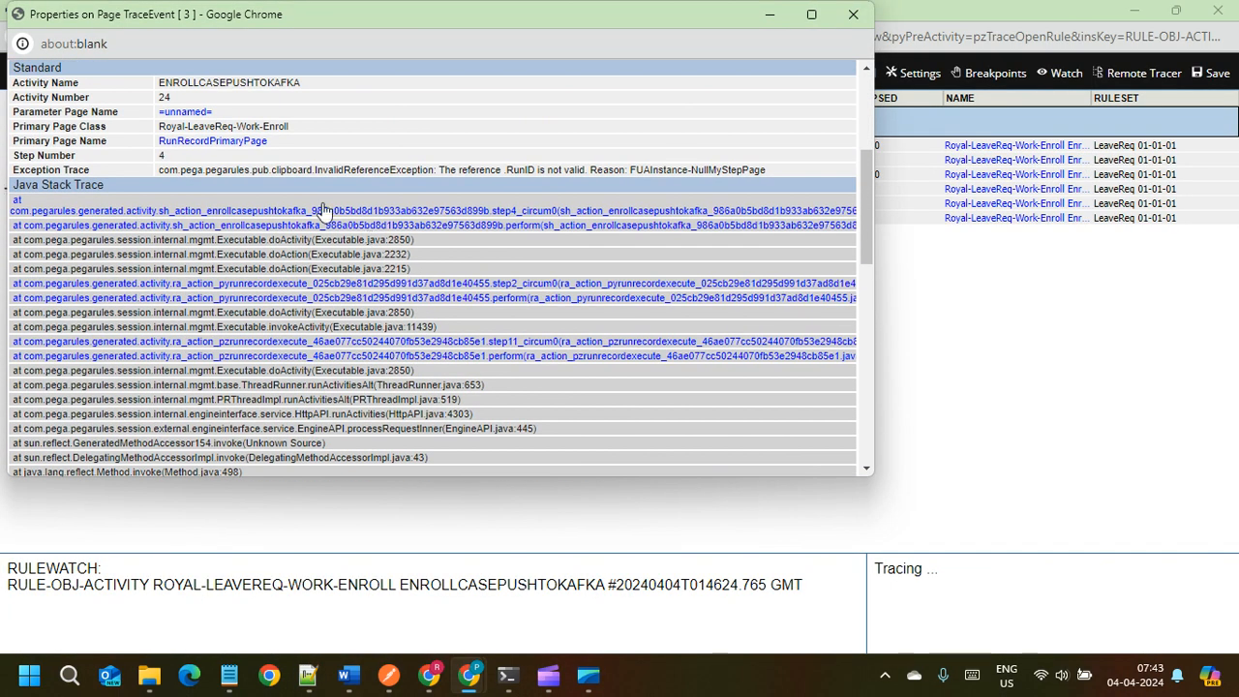
Step: Read the exception message and the full Java stack trace in the enlarged event properties window, and close it
double_click(367, 171)
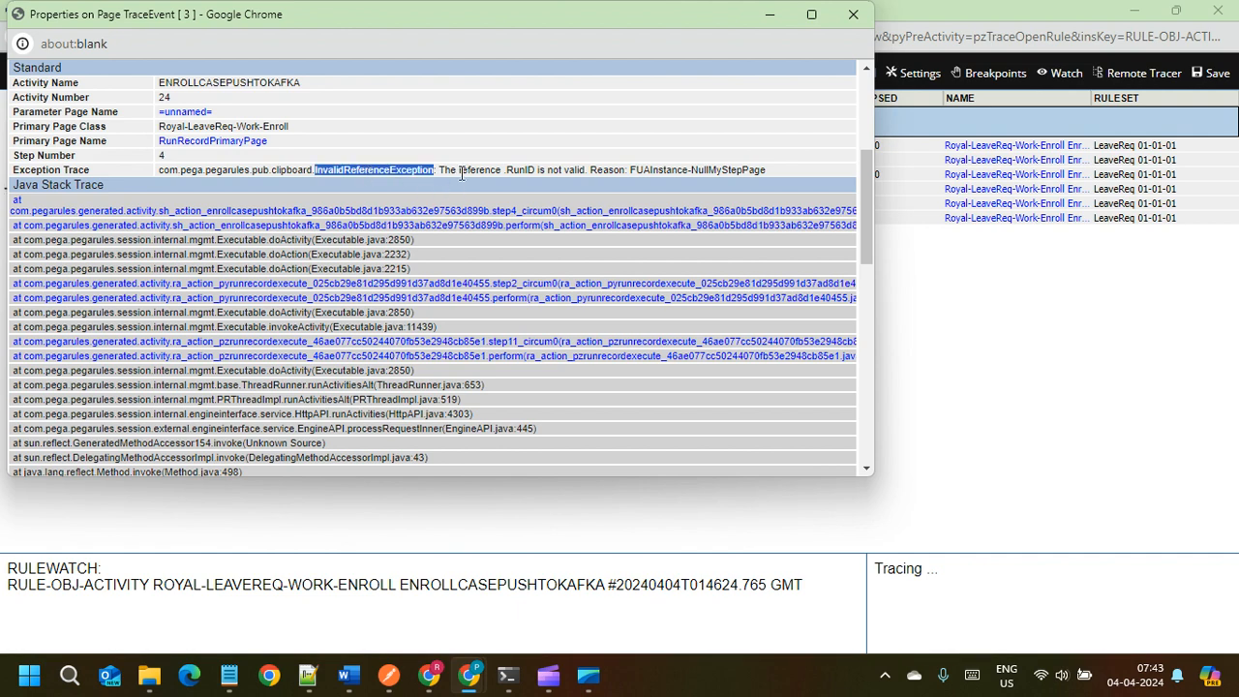
double_click(467, 172)
double_click(523, 171)
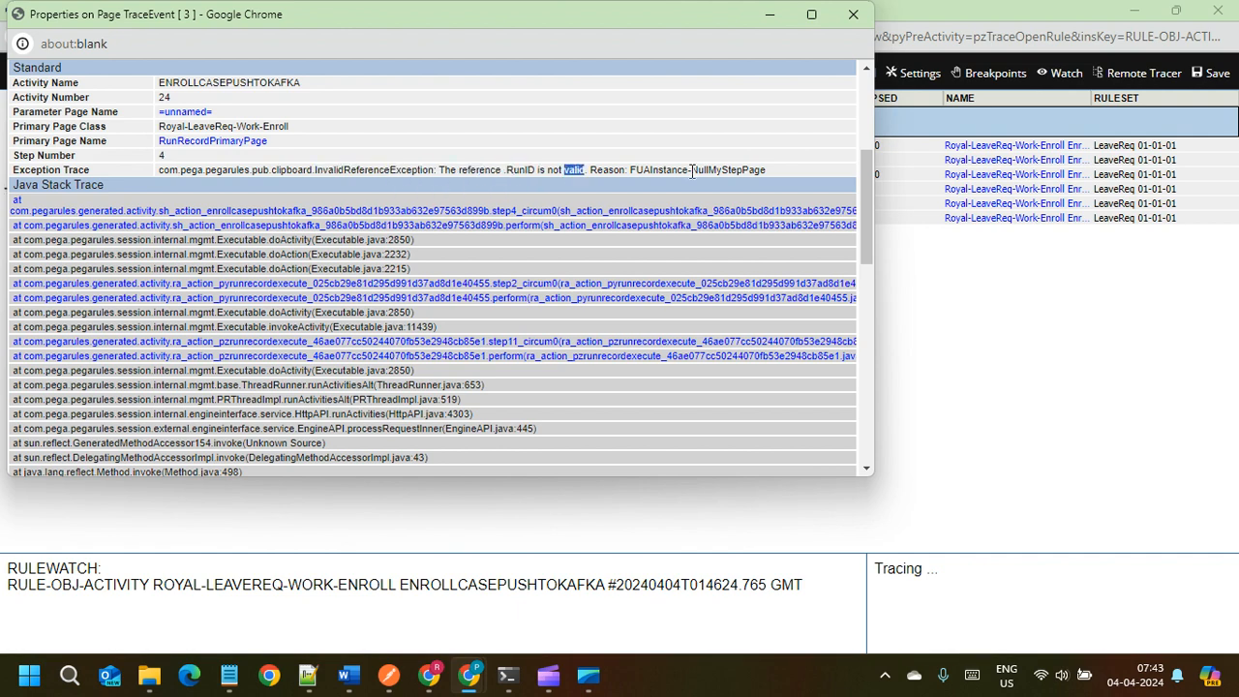
left_click(811, 14)
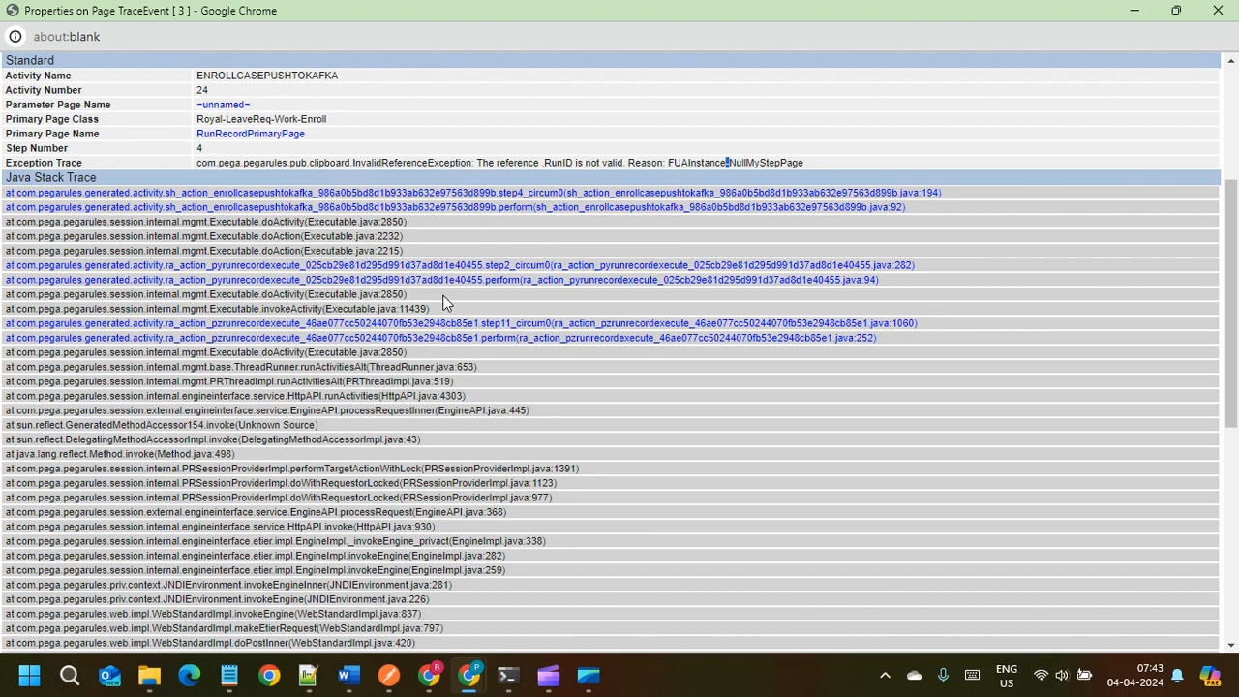
scroll(444, 296, "down", 5)
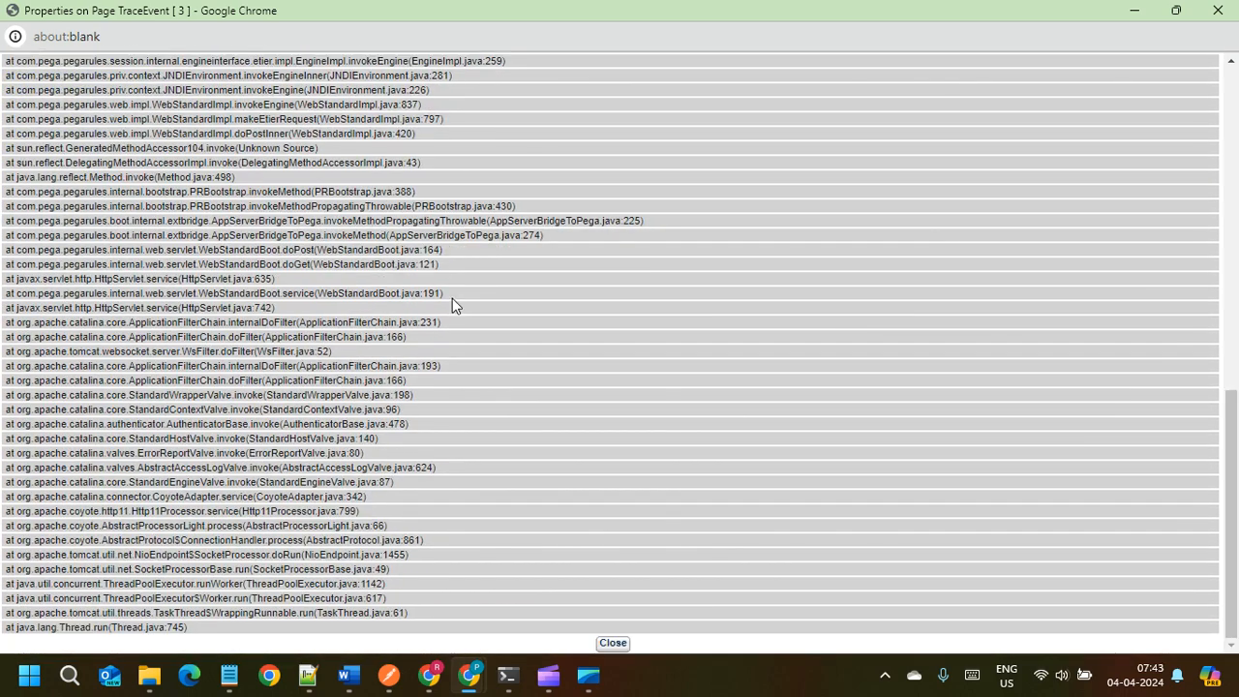
scroll(453, 297, "up", 10)
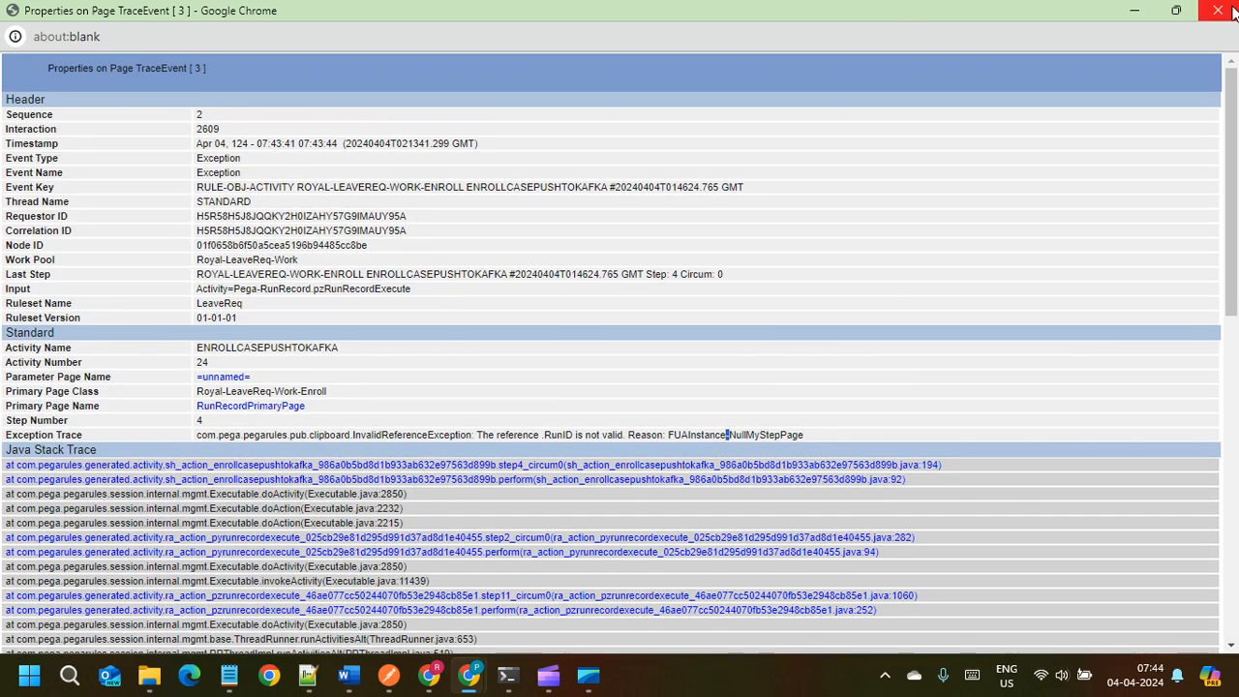
left_click(1218, 9)
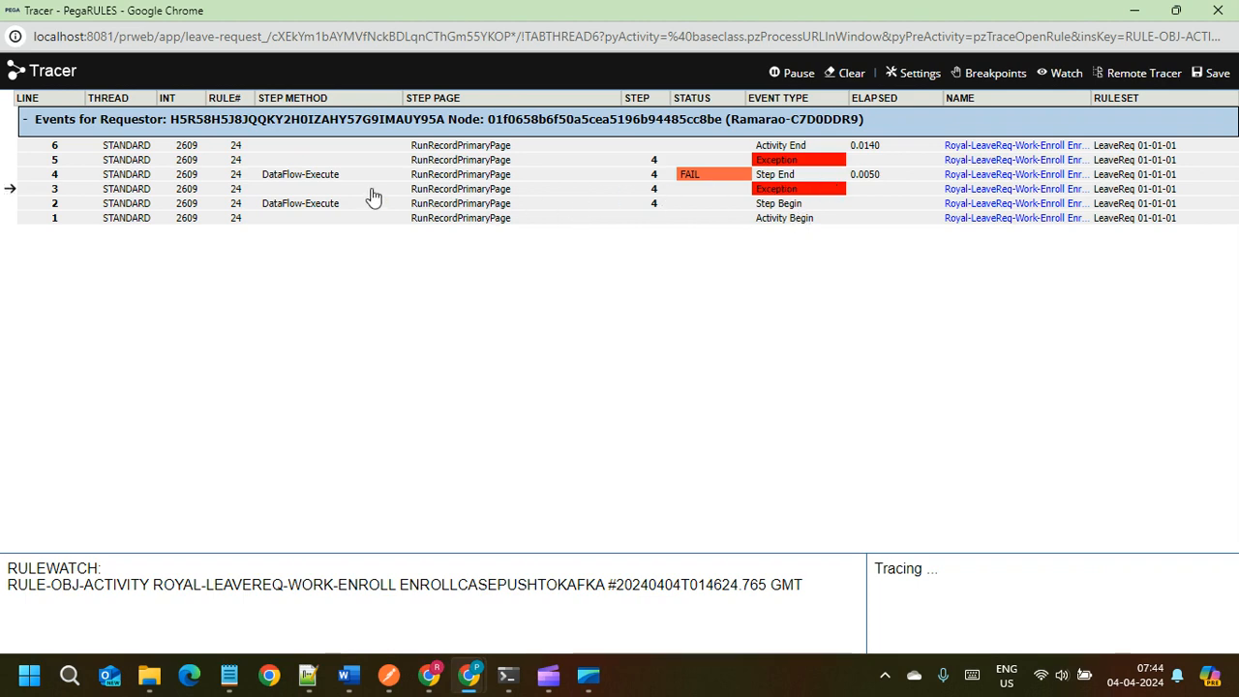
Step: Inspect the event properties of the failed DataFlow-Execute step end and the second exception, and close them
left_click(332, 184)
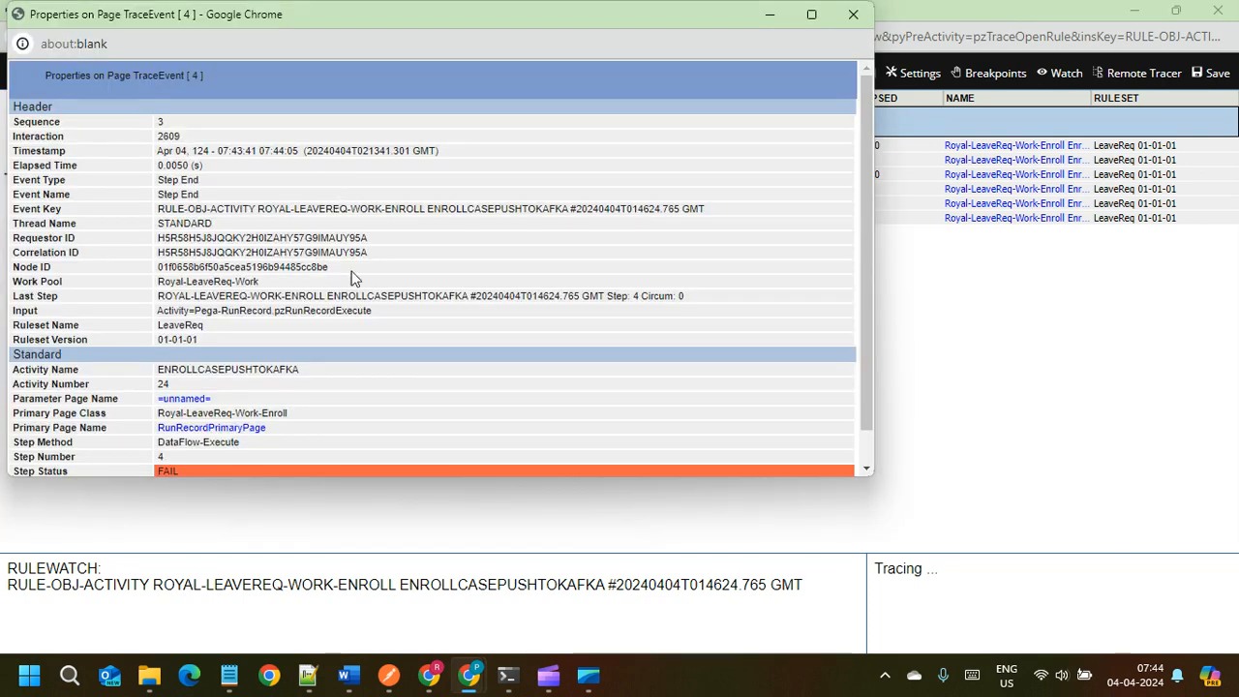
left_click(850, 12)
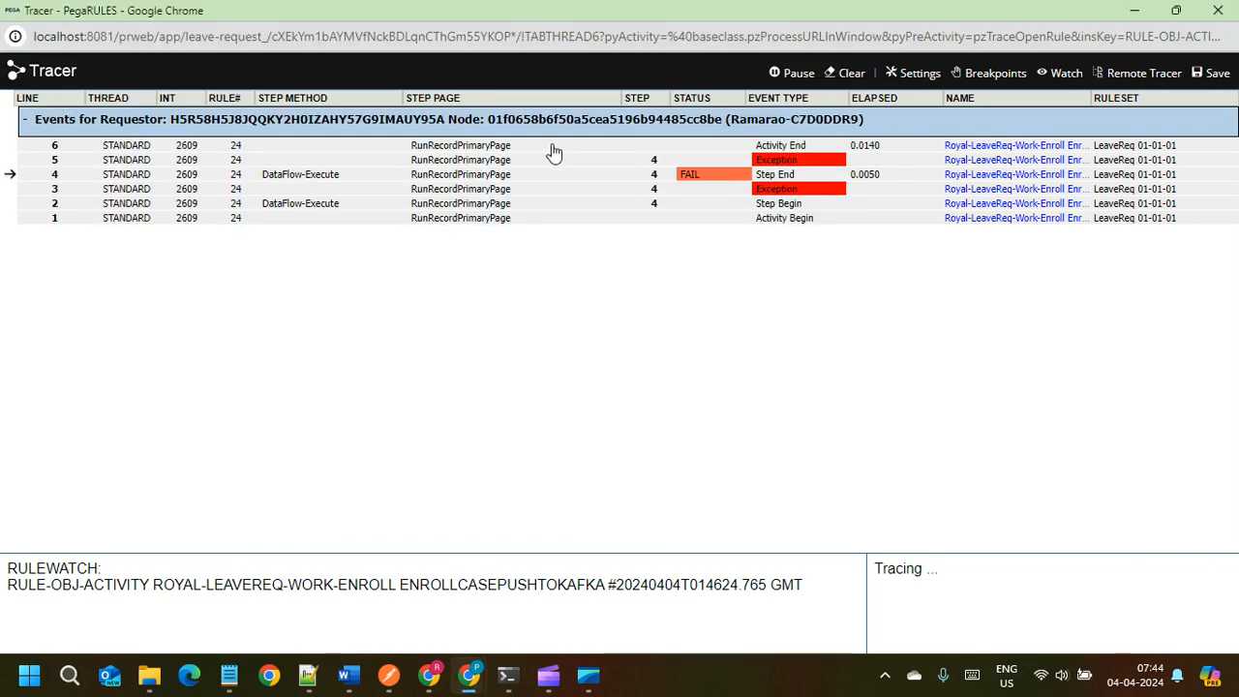
left_click(476, 162)
left_click(621, 137)
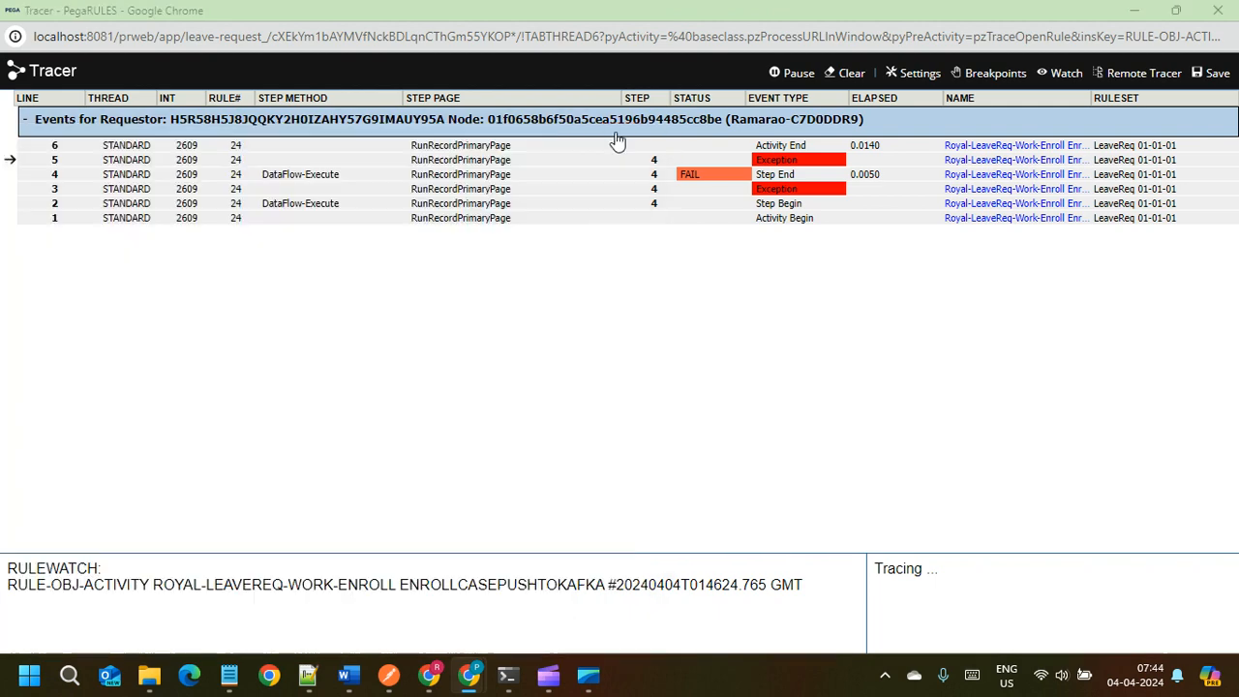
Step: Close the error window and return to activity EnrollCasePushToKAfka in Dev Studio
key("alt+Tab")
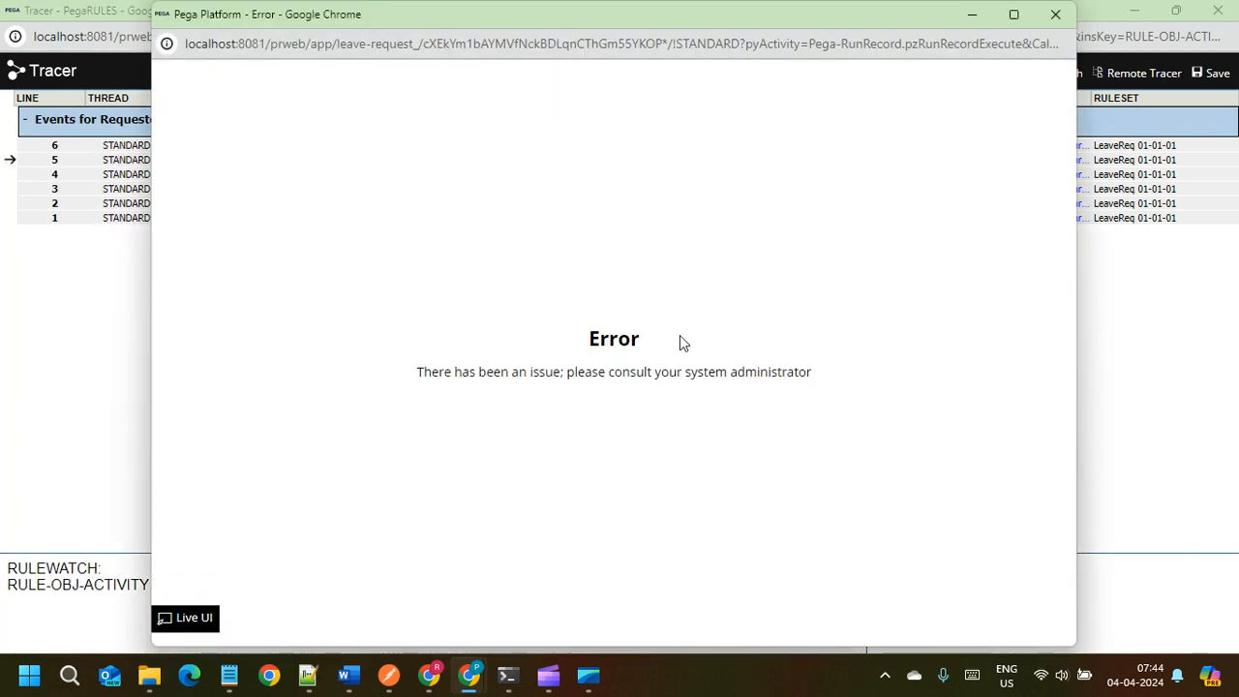
left_click(1060, 13)
key("alt+Tab")
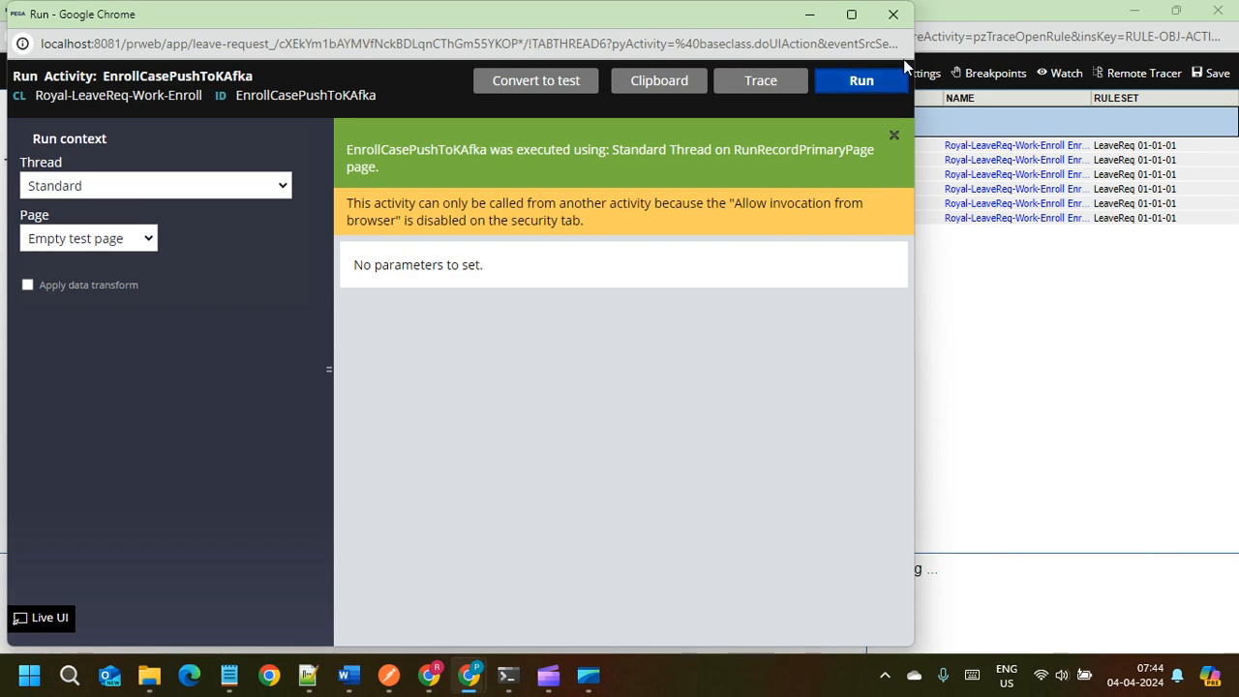
key("alt+Tab")
key("alt+Tab")
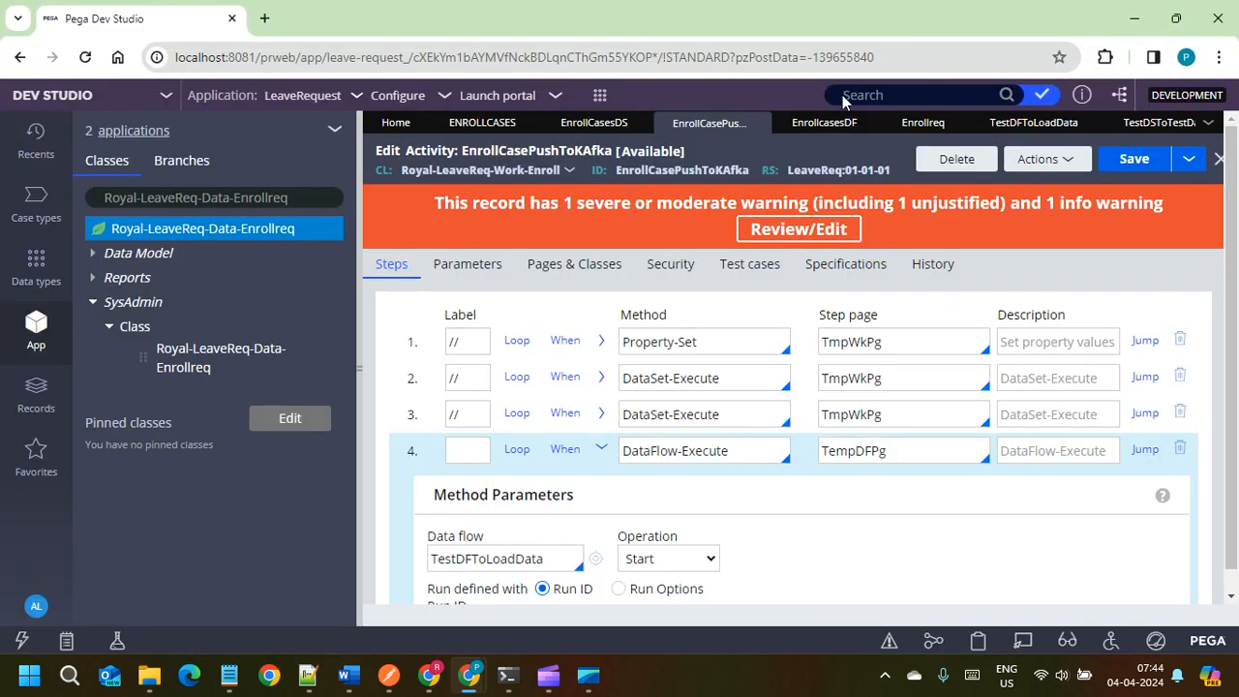
Step: Check what defining the DataFlow-Execute run with Run Options requires, and switch back to Run ID
scroll(658, 453, "down", 2)
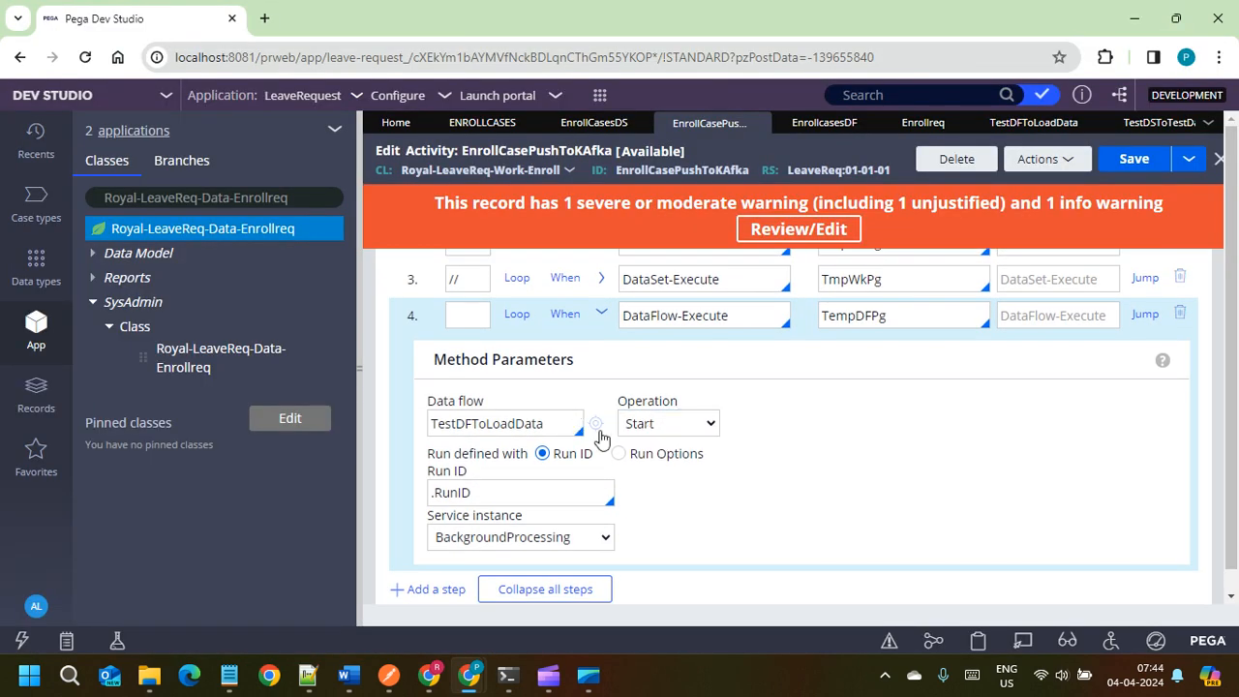
left_click(619, 454)
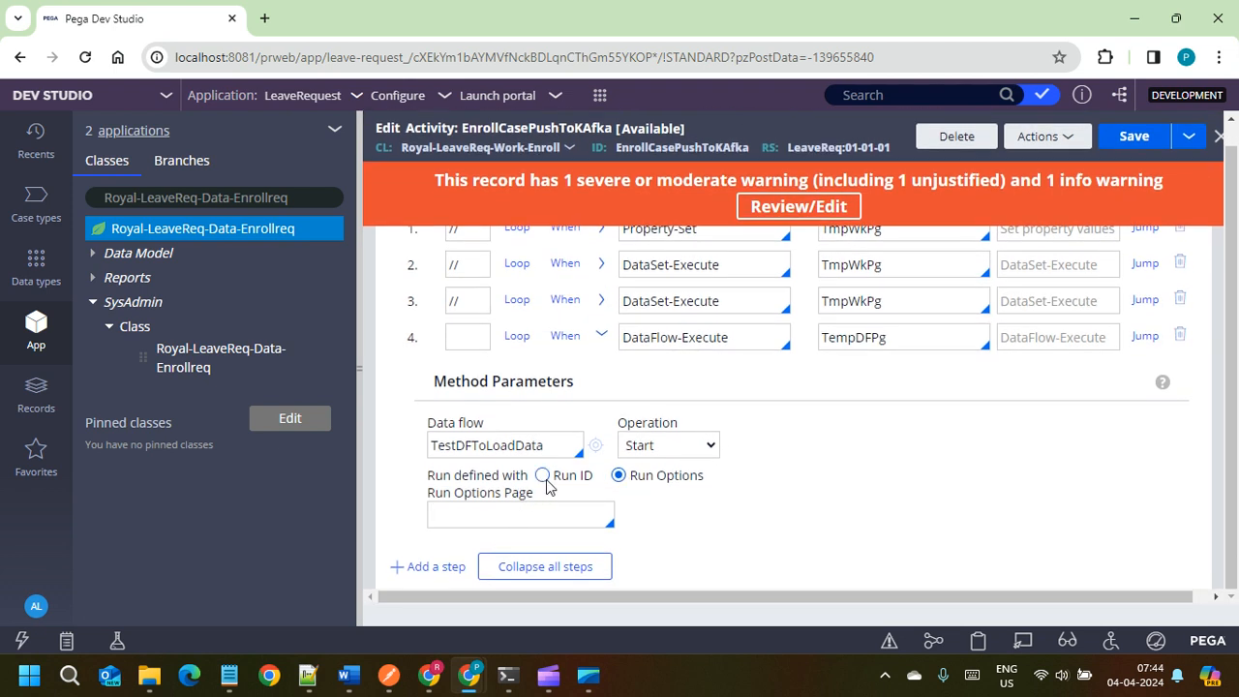
left_click(544, 476)
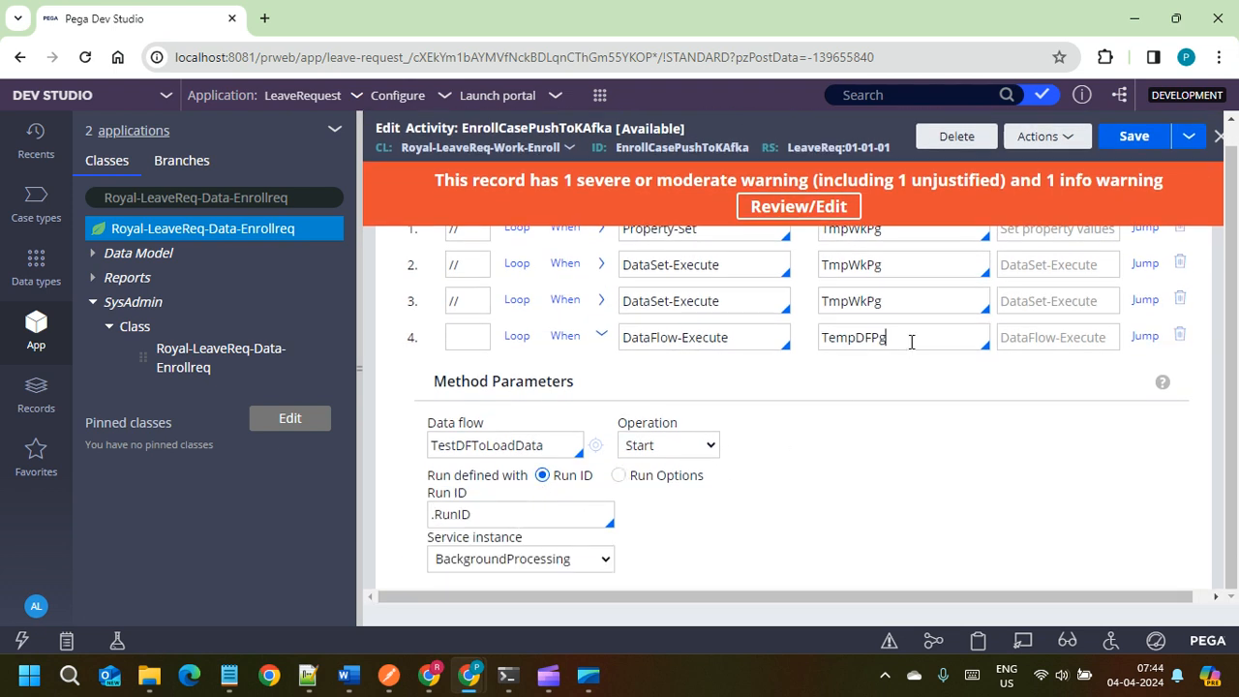
left_click(360, 368)
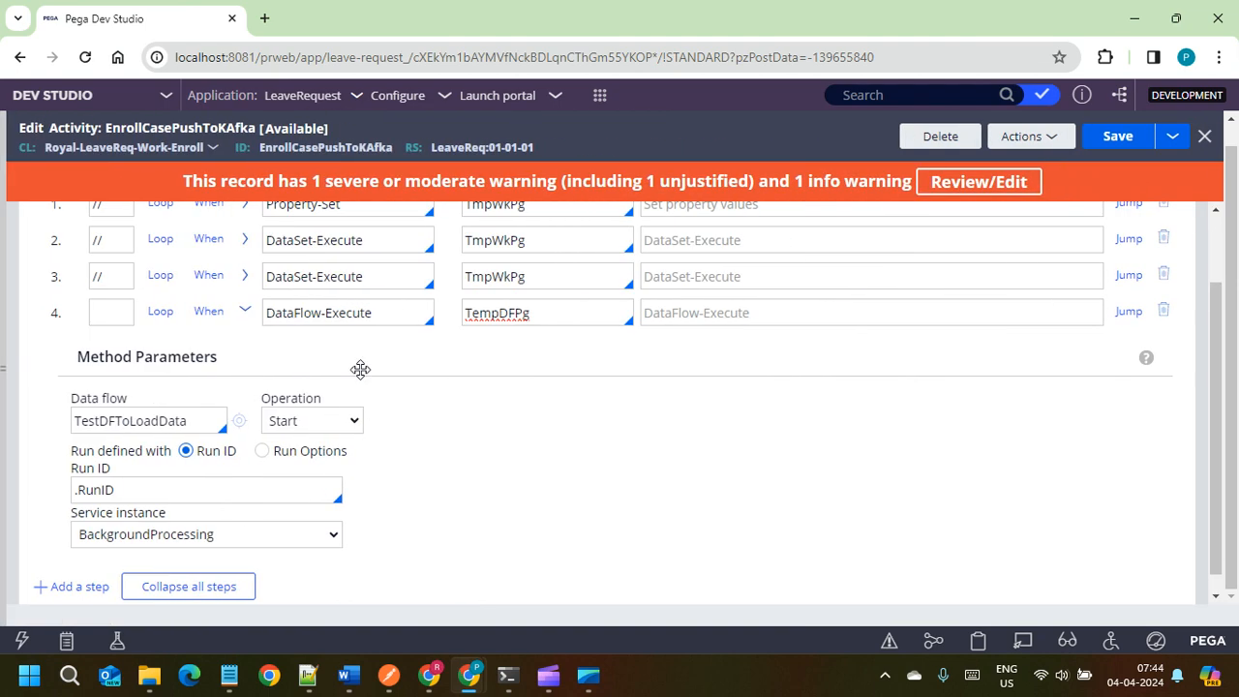
left_click(7, 373)
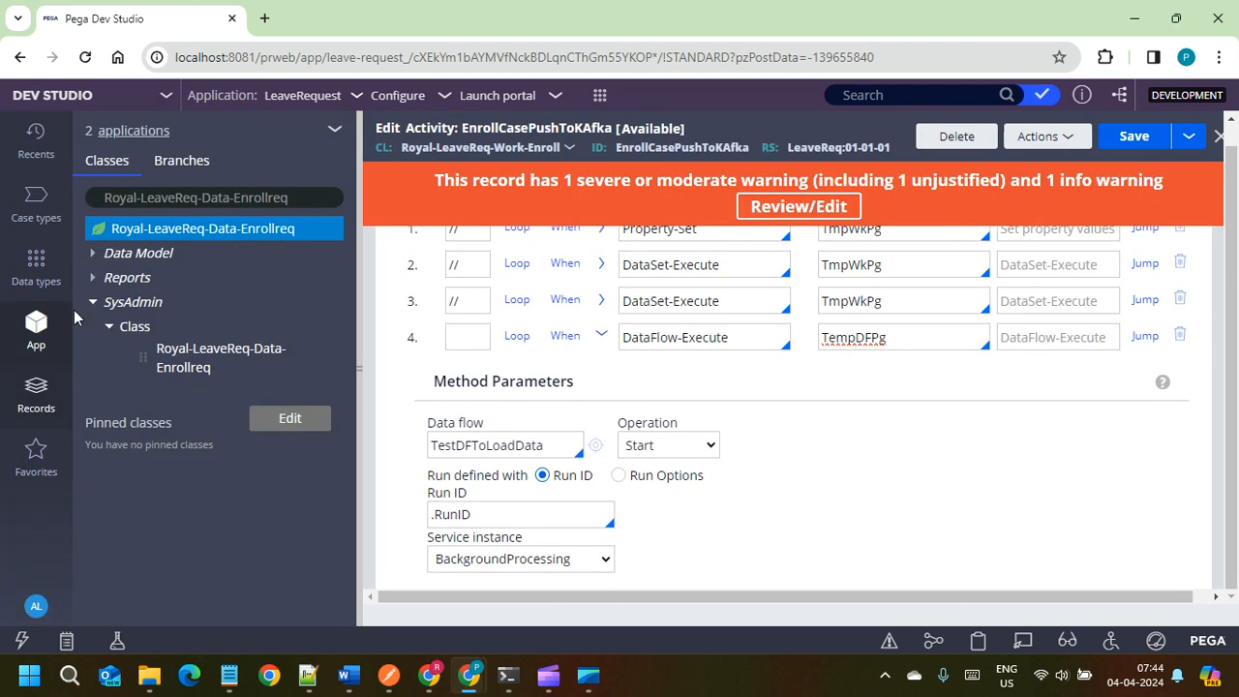
Step: Create a legacy activity labelled TestToload in class Royal-LeaveReq-Data-Enrollreq, ruleset LeaveReq 01-01-01, and open it
right_click(177, 238)
mouse_move(199, 255)
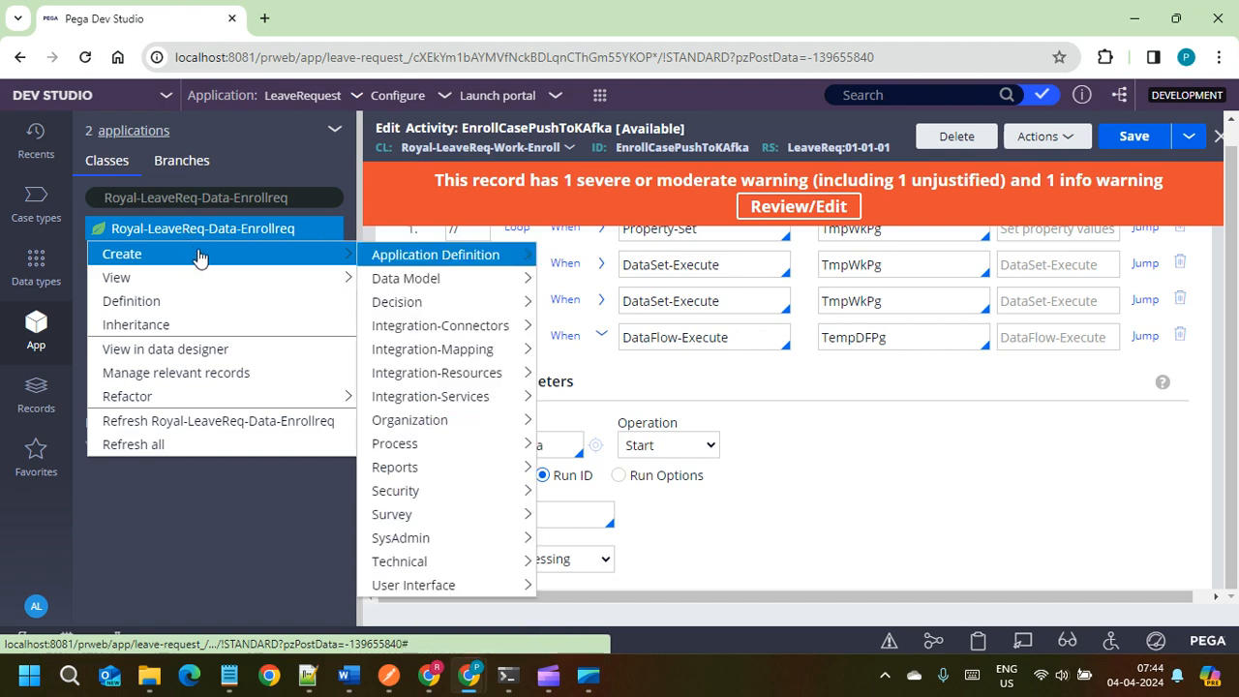
mouse_move(406, 545)
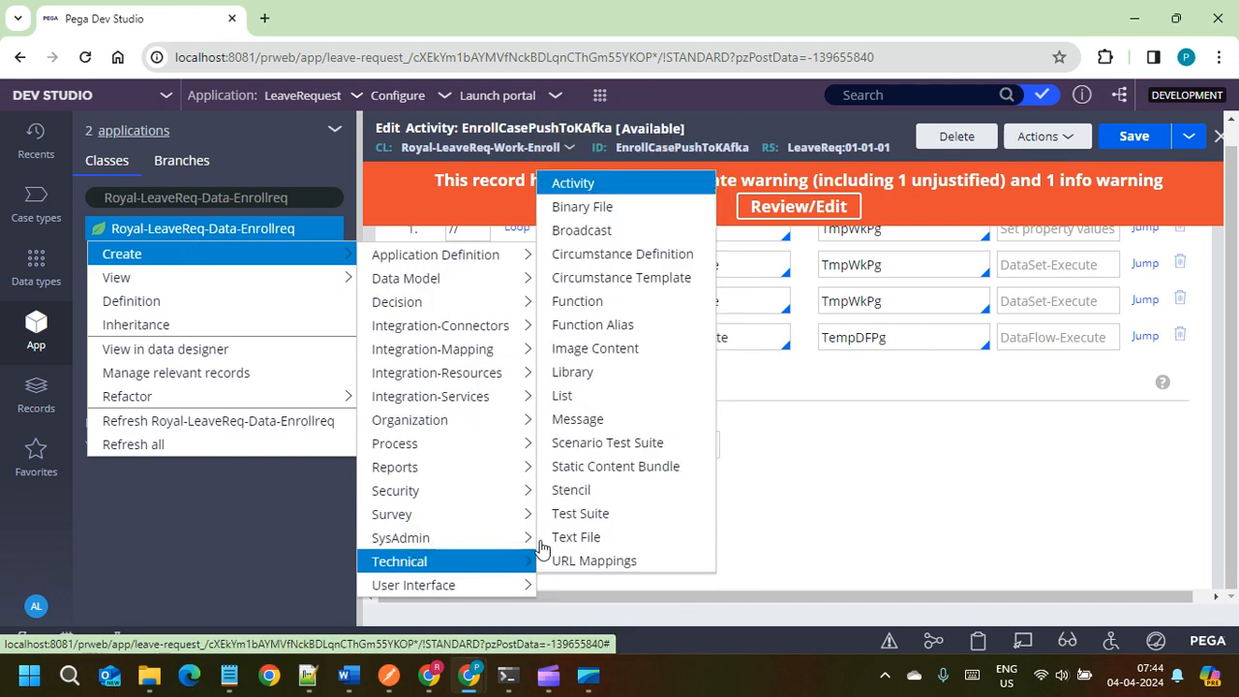
left_click(592, 184)
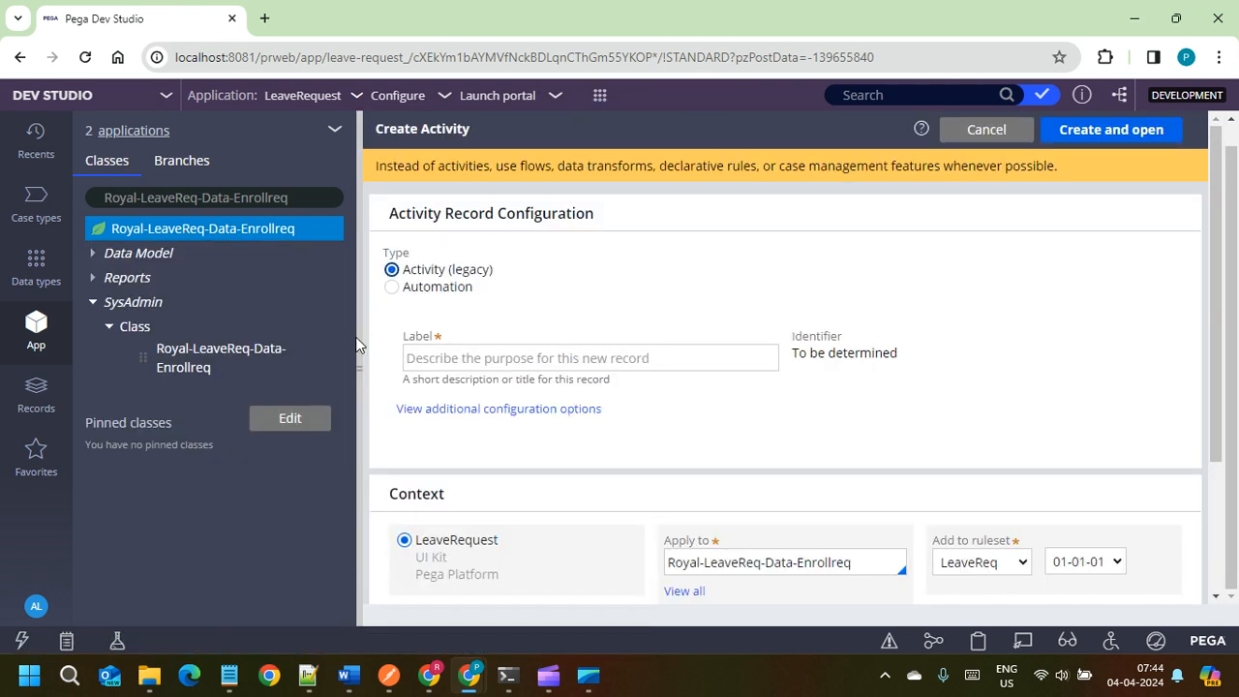
left_click(358, 367)
left_click(341, 362)
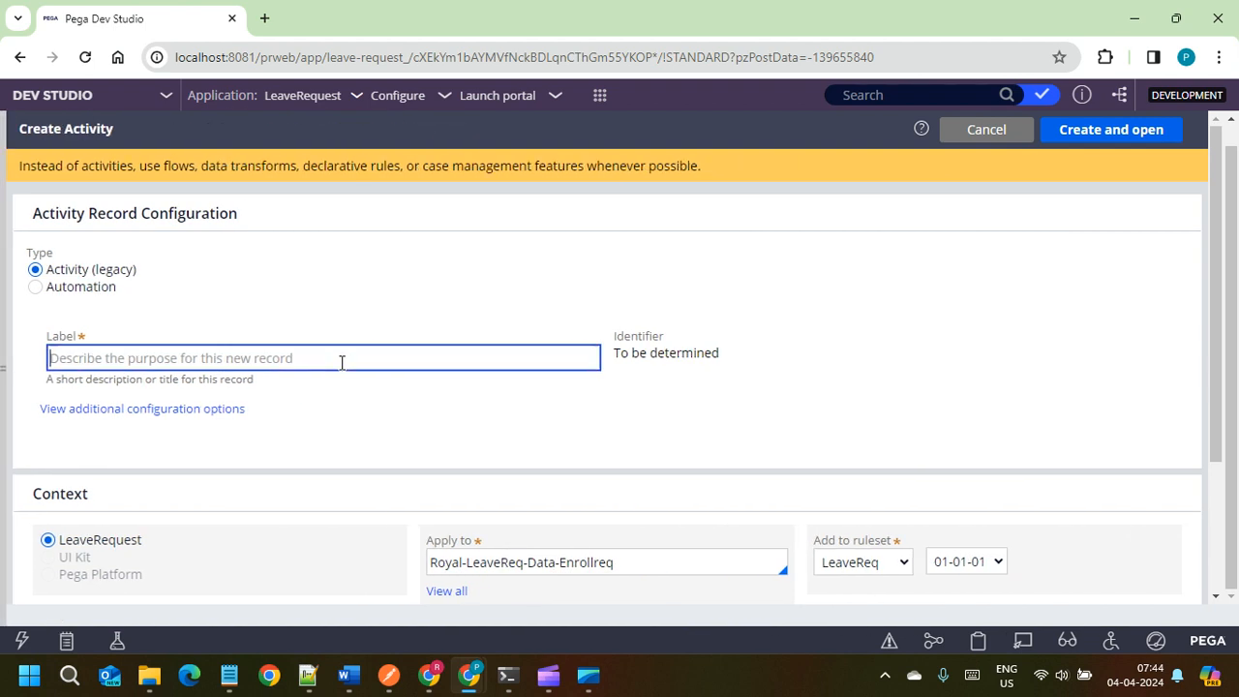
type("TestToload")
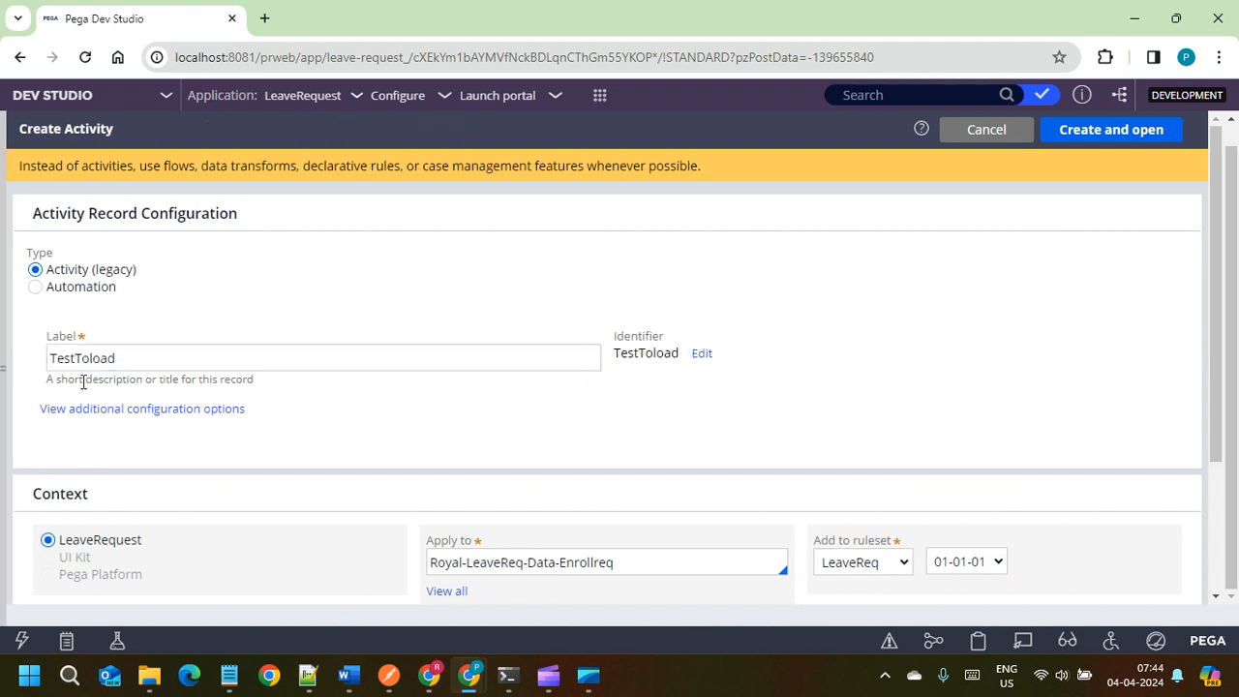
left_click(1109, 135)
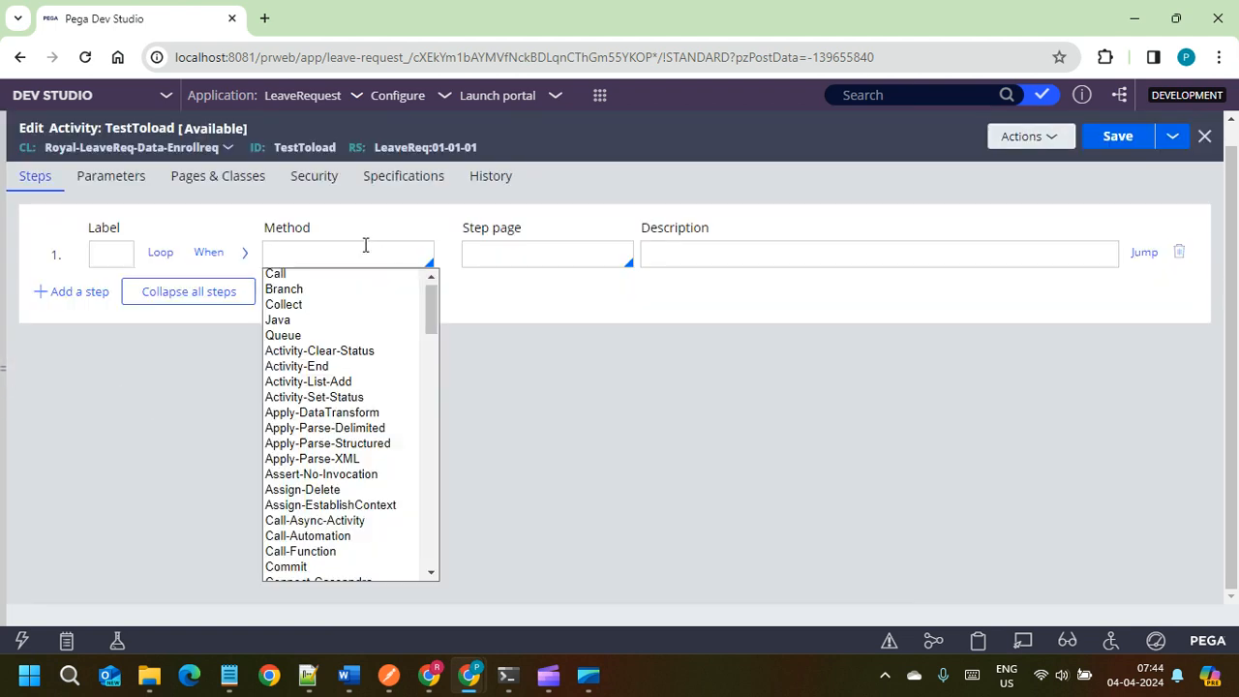
Step: Set step 1's method to DataFlow-Execute with data flow TestDFToLoadData and operation Start
type("data")
key("Return")
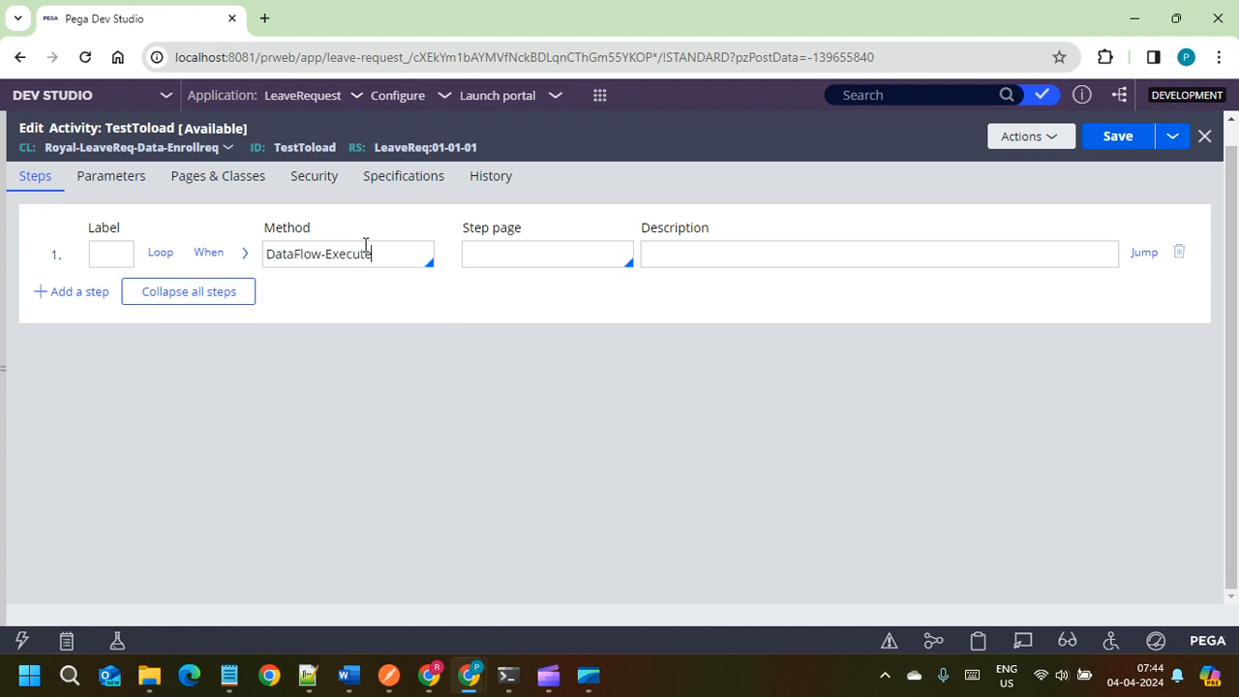
left_click(247, 254)
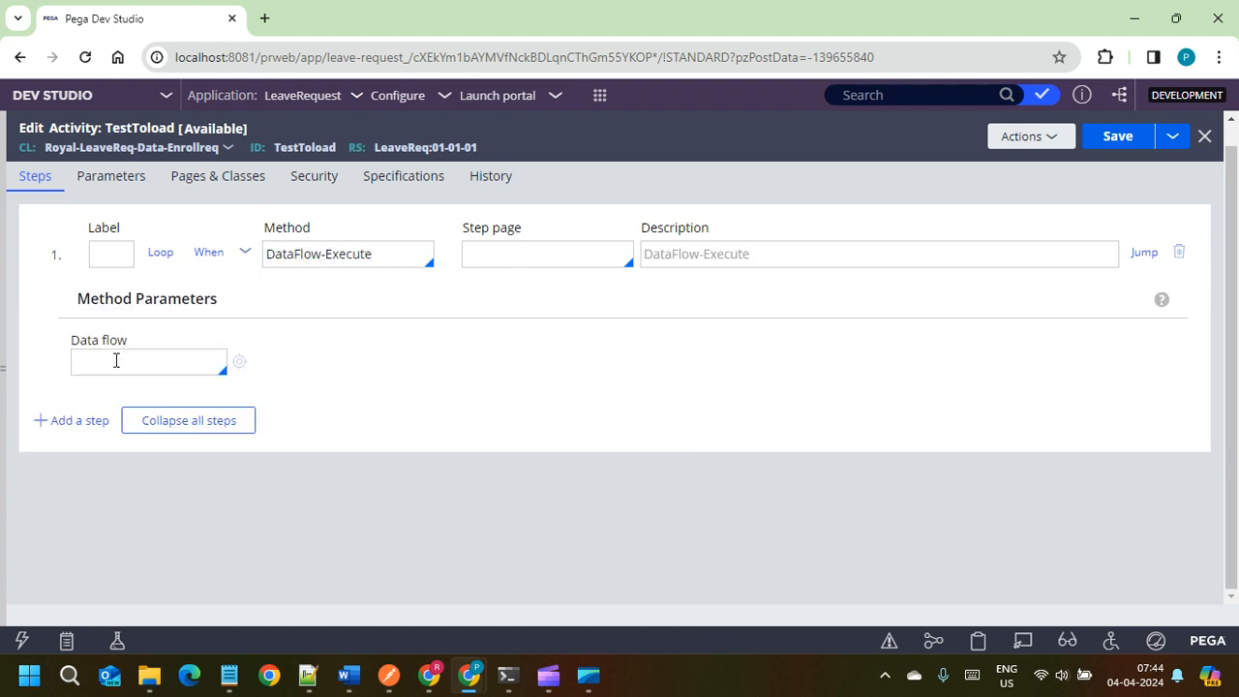
key("Down")
key("Down")
key("Return")
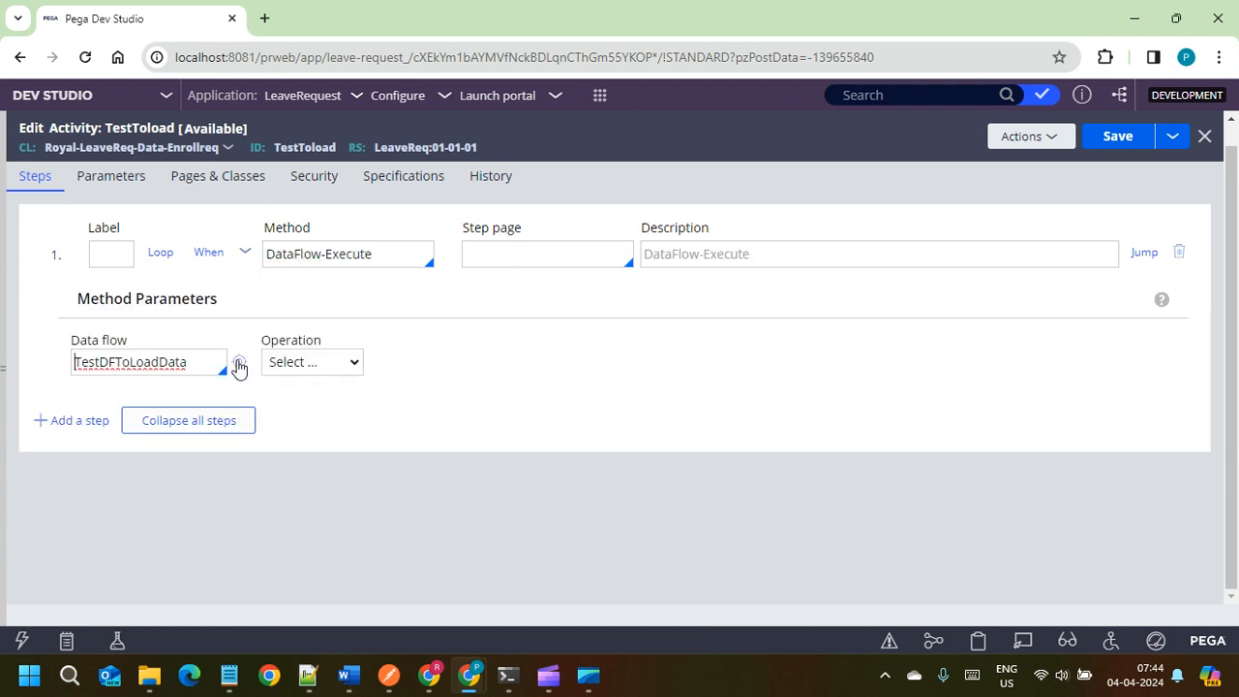
left_click(306, 364)
left_click(312, 420)
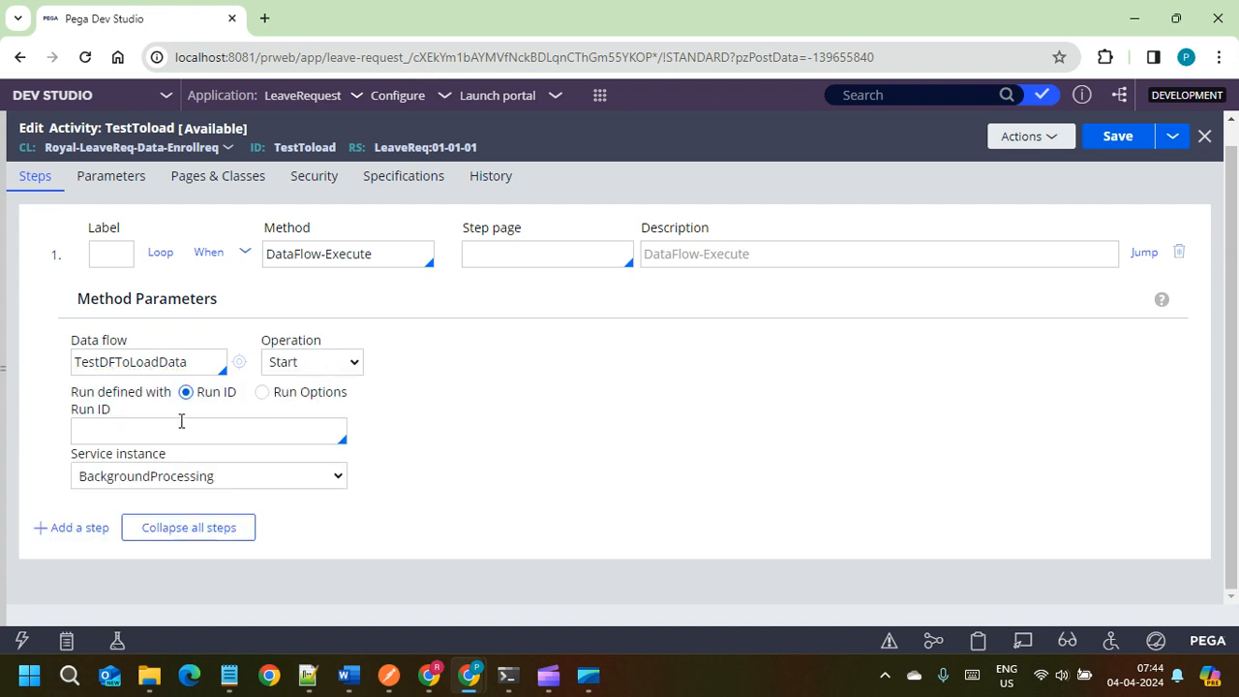
Step: Set step 1's Run ID to the property .RunID and save activity TestToload
left_click(207, 438)
key("Down")
key("Down")
key("Down")
key("Down")
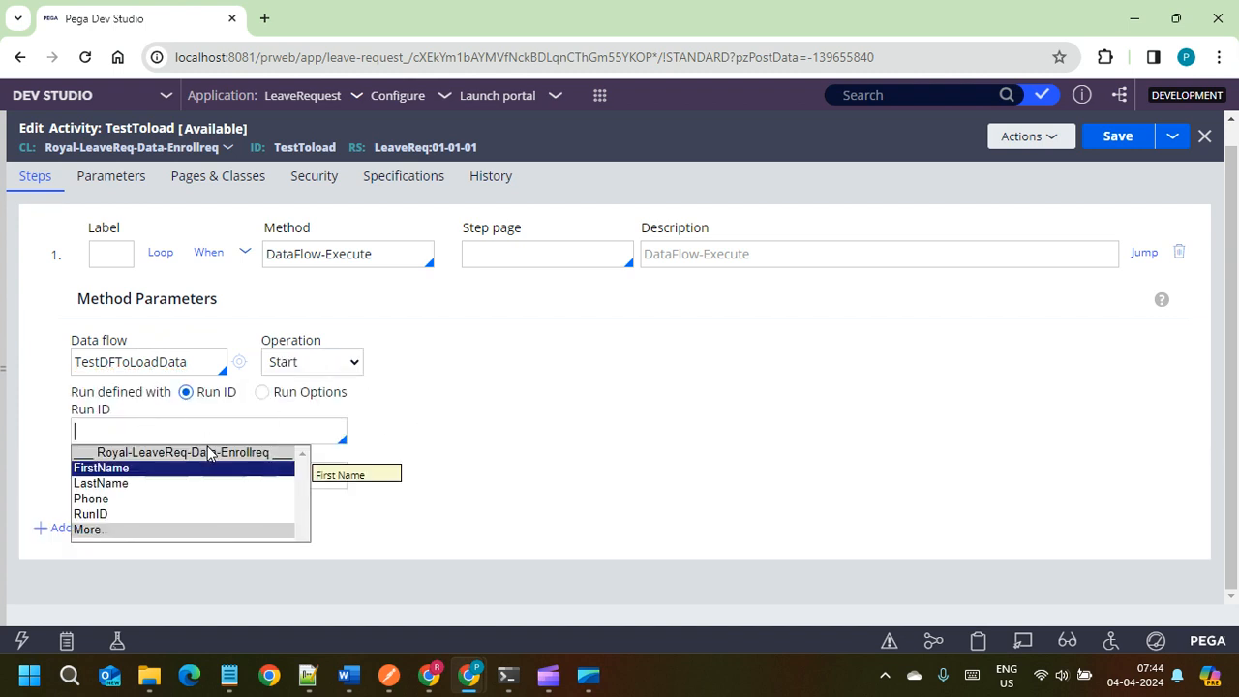
key("Return")
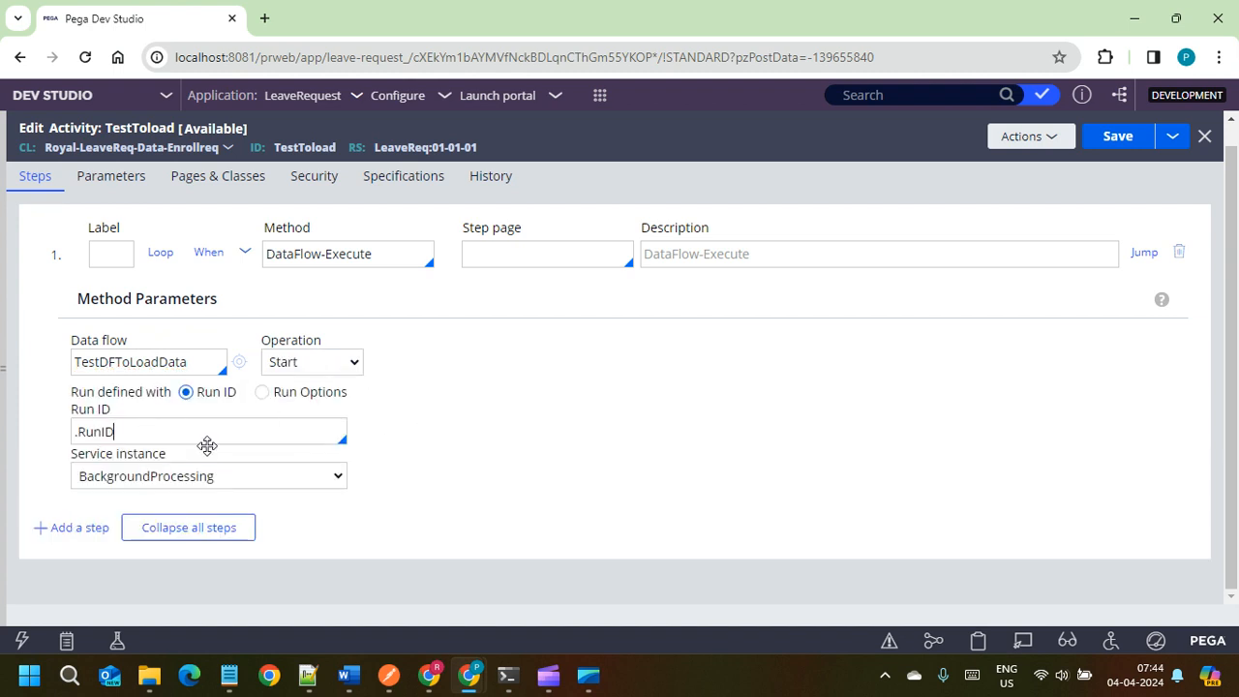
left_click(1117, 135)
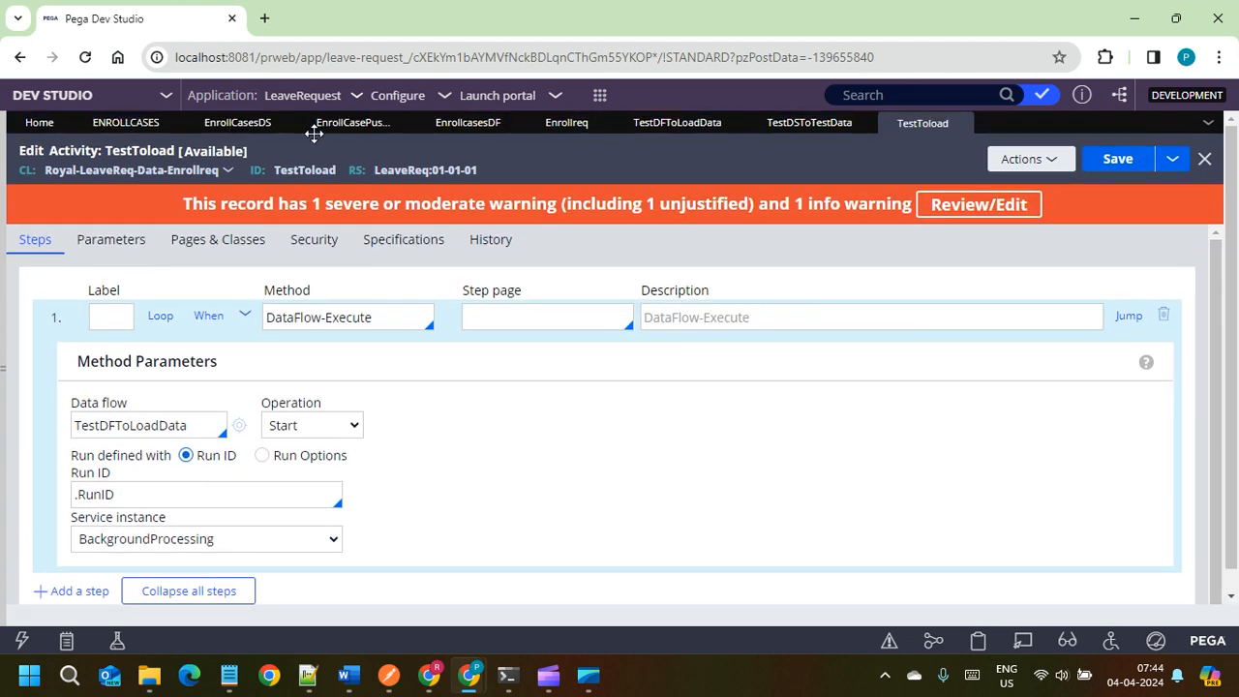
Step: Open the Decisioning landing page for batch processing data flows to view the existing runs
left_click(396, 97)
mouse_move(368, 186)
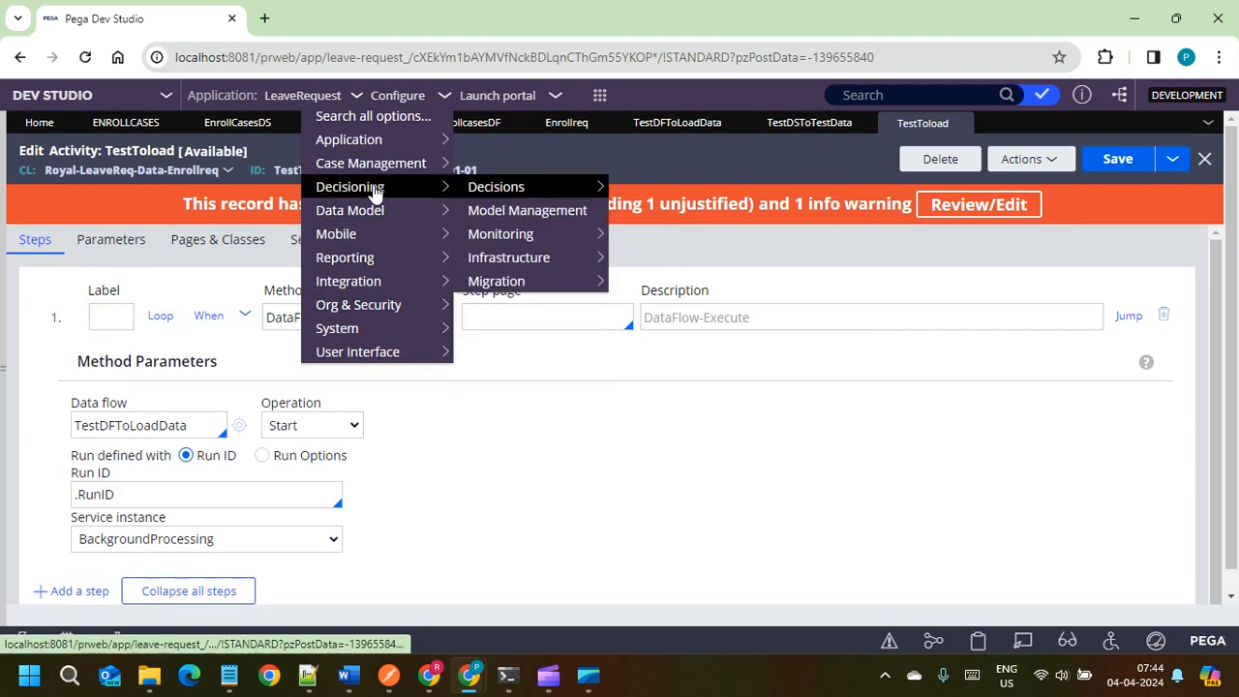
mouse_move(523, 187)
mouse_move(646, 220)
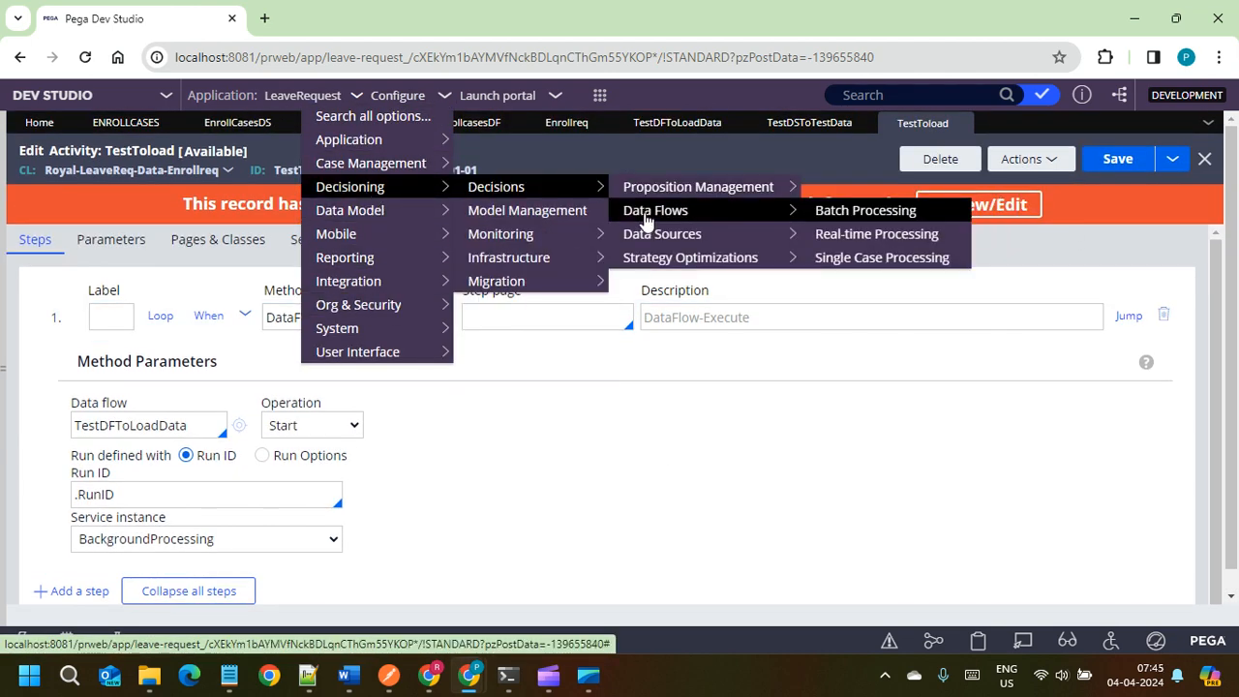
left_click(861, 210)
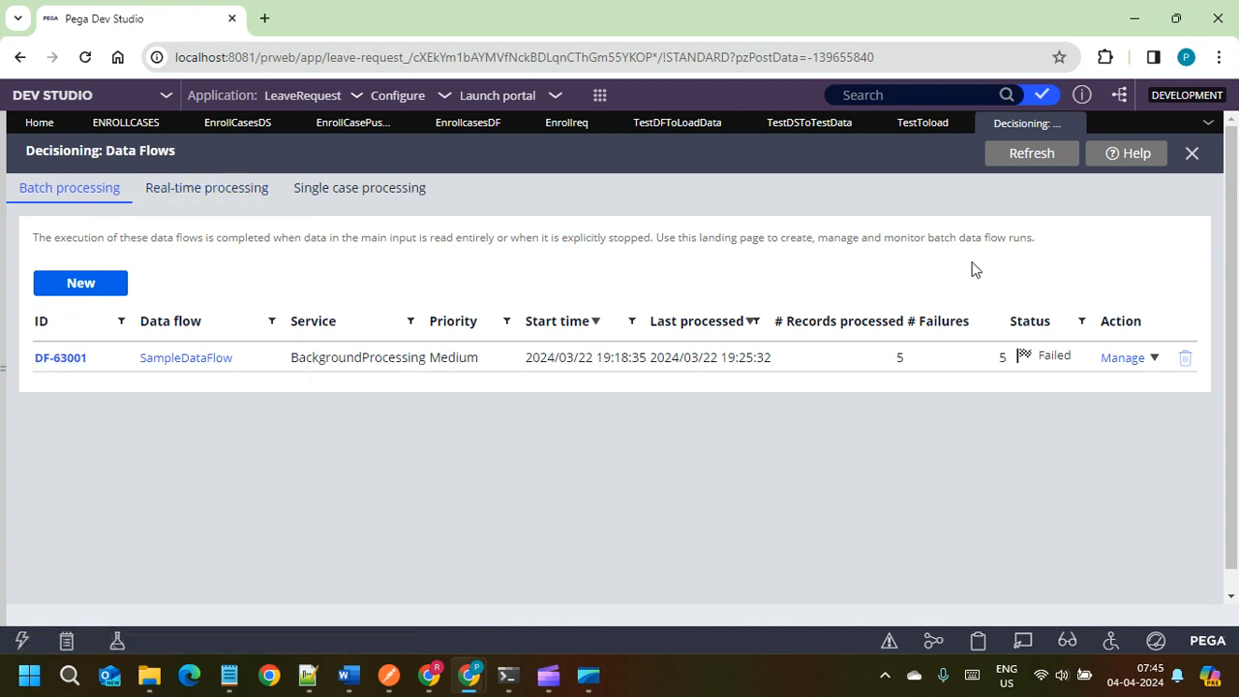
Step: Return to activity TestToload and check the step's service instance options, keeping BackgroundProcessing
left_click(923, 122)
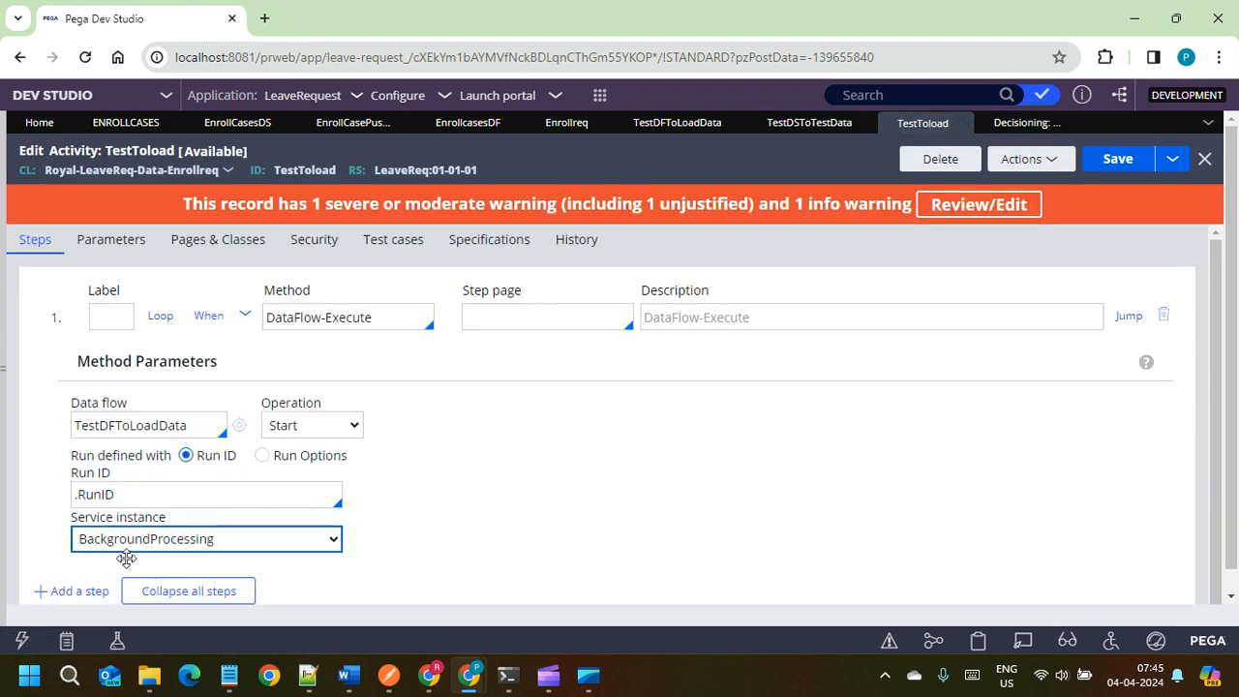
left_click(247, 542)
left_click(223, 534)
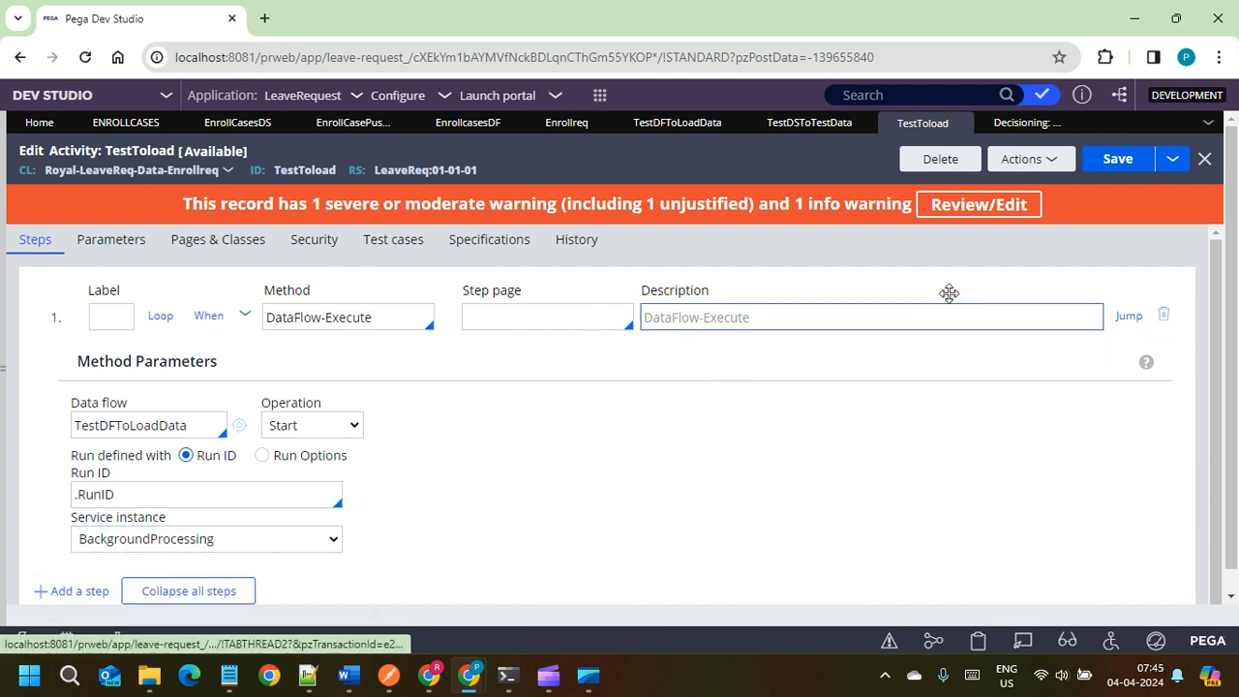
Step: Save activity TestToload, open its run window and try to start a trace
left_click(1118, 159)
left_click(1028, 159)
left_click(1010, 181)
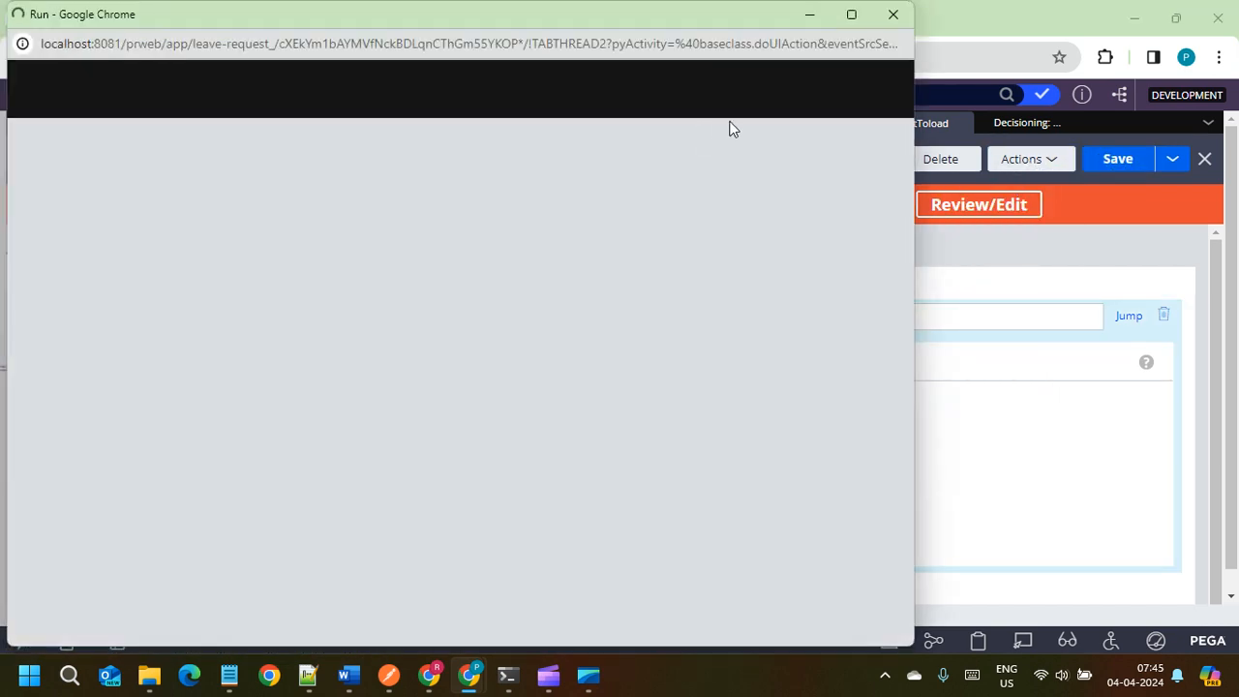
left_click(753, 77)
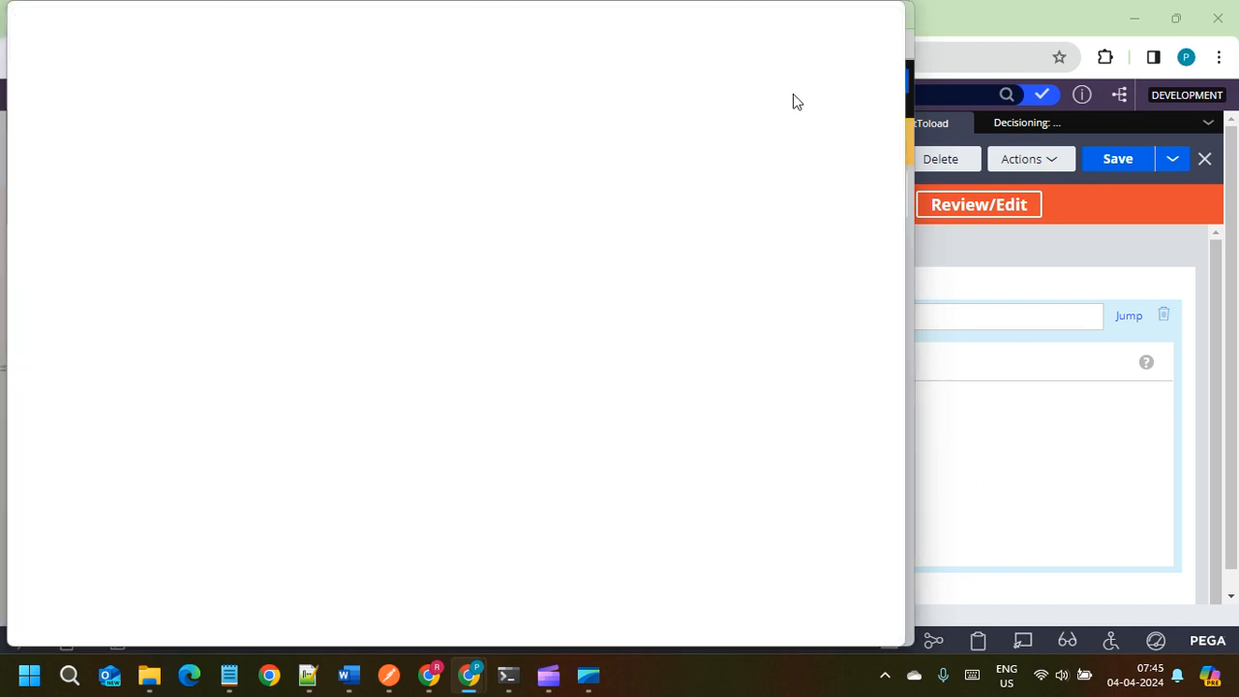
left_click(884, 14)
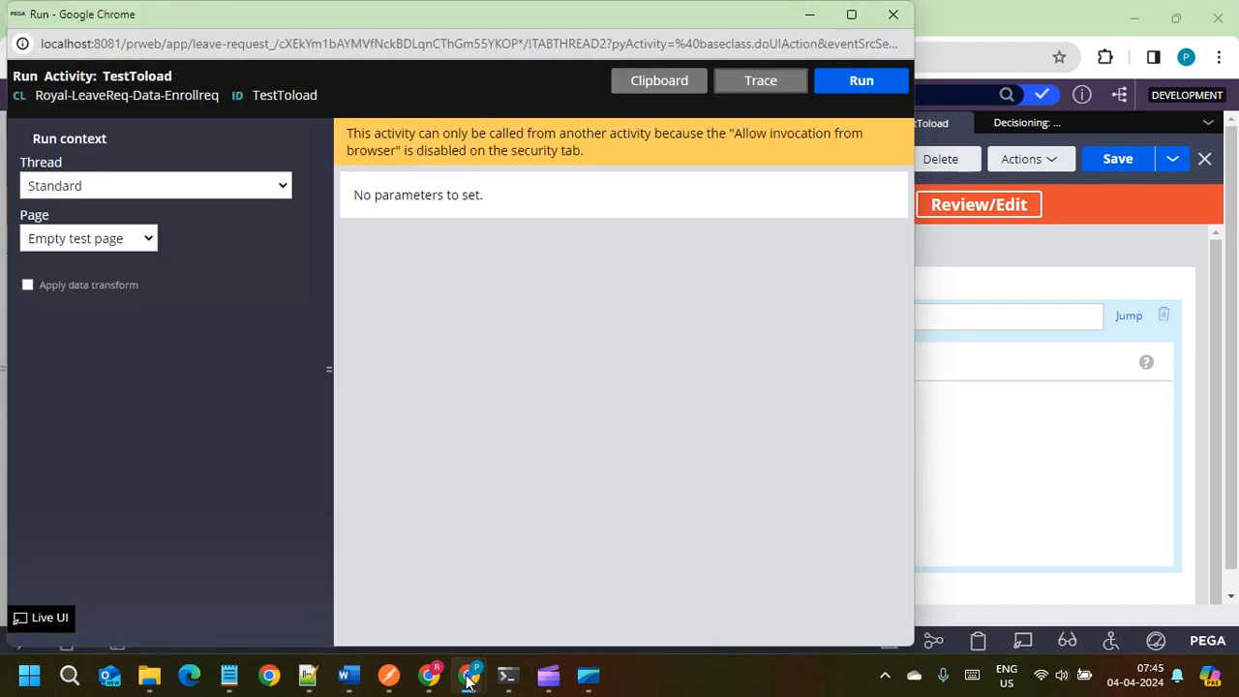
Step: Close the leftover run window of activity EnrollCasePushToKAfka and return to TestToload's run window
mouse_move(468, 674)
left_click(742, 524)
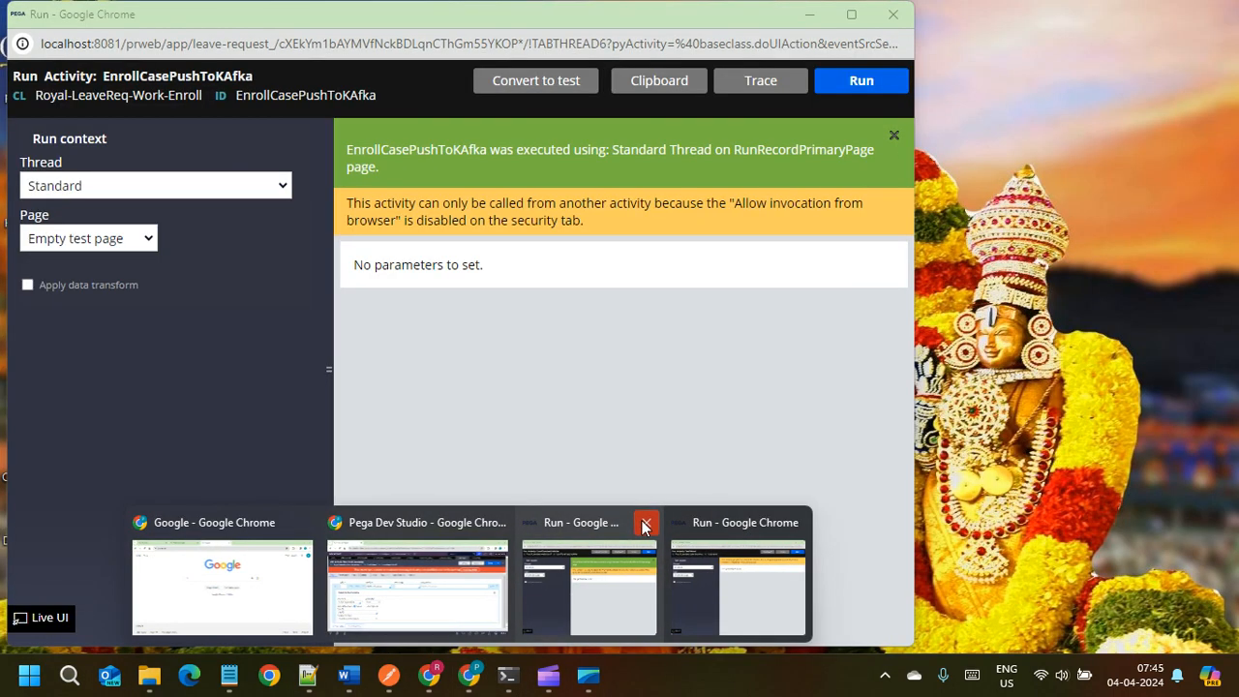
left_click(642, 520)
left_click(662, 597)
Step: Run activity TestToload with the Tracer on, close the status page, and examine the traced events in the enlarged Tracer
left_click(761, 82)
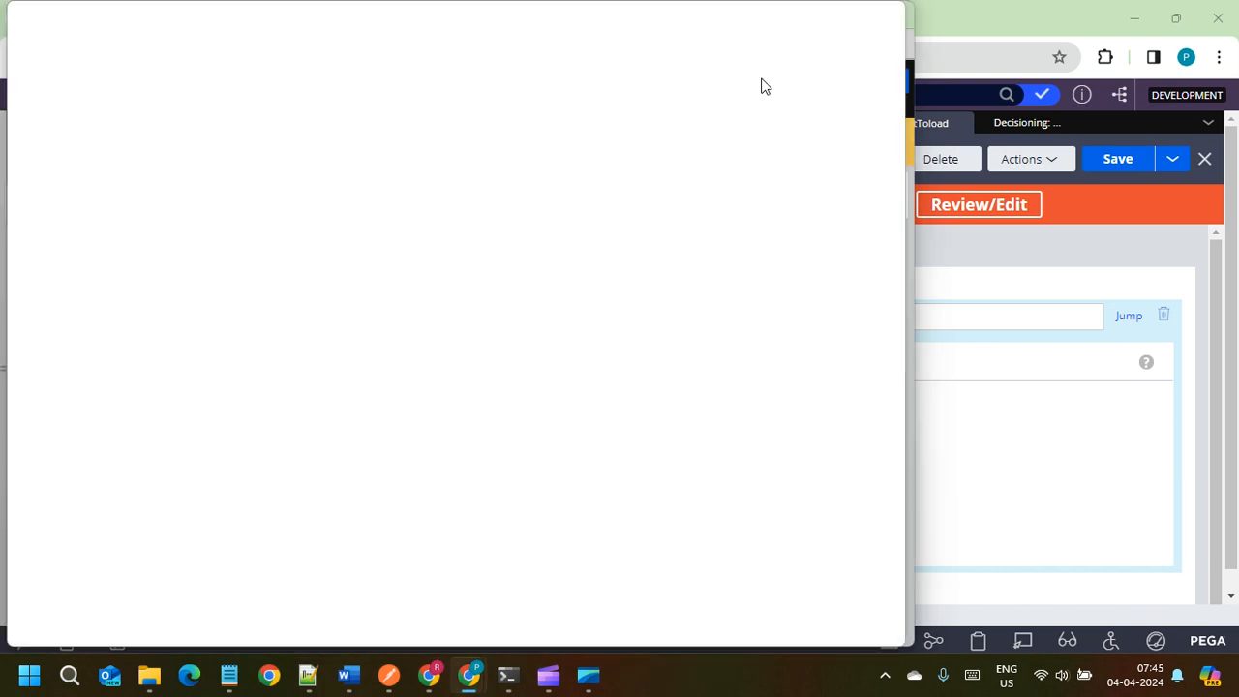
left_click_drag(636, 20, 844, 148)
left_click(861, 82)
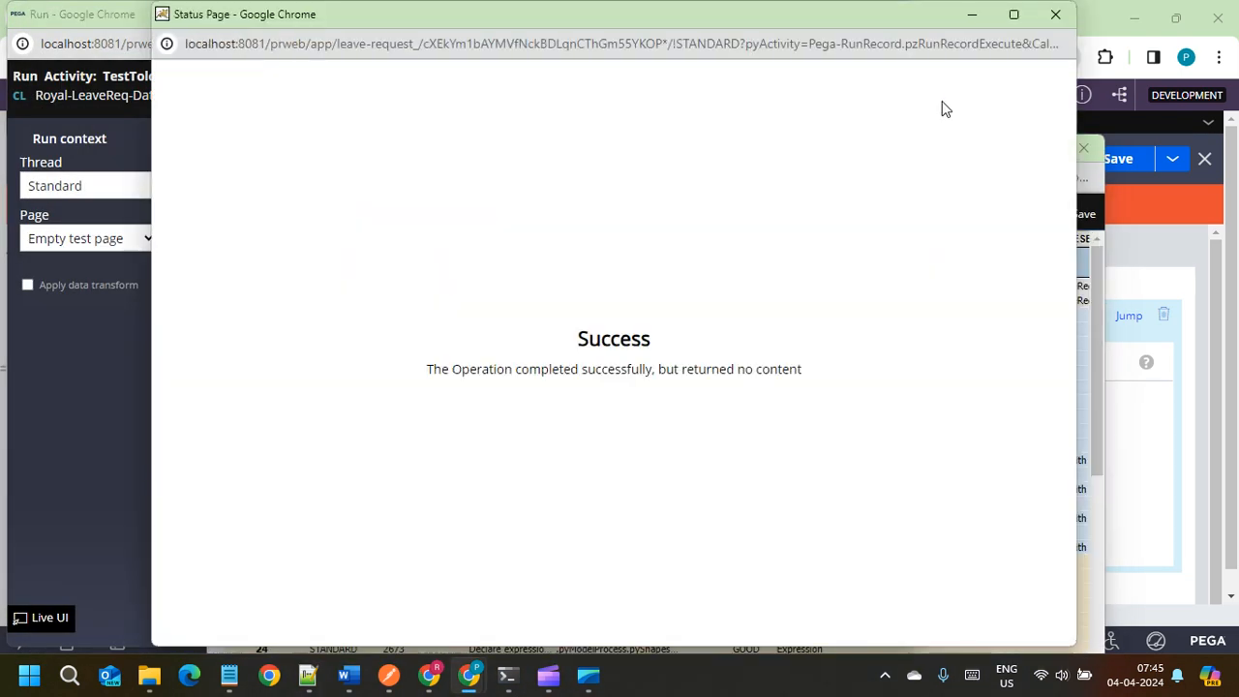
left_click(1055, 16)
left_click(1042, 150)
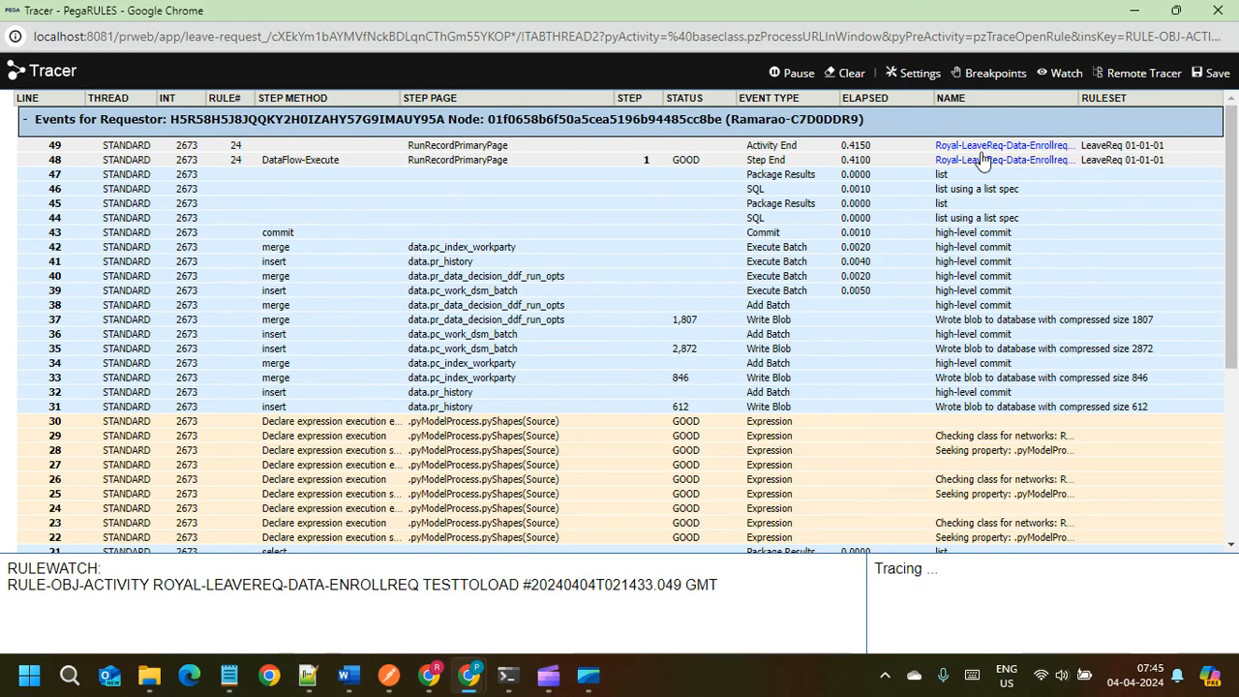
left_click(792, 73)
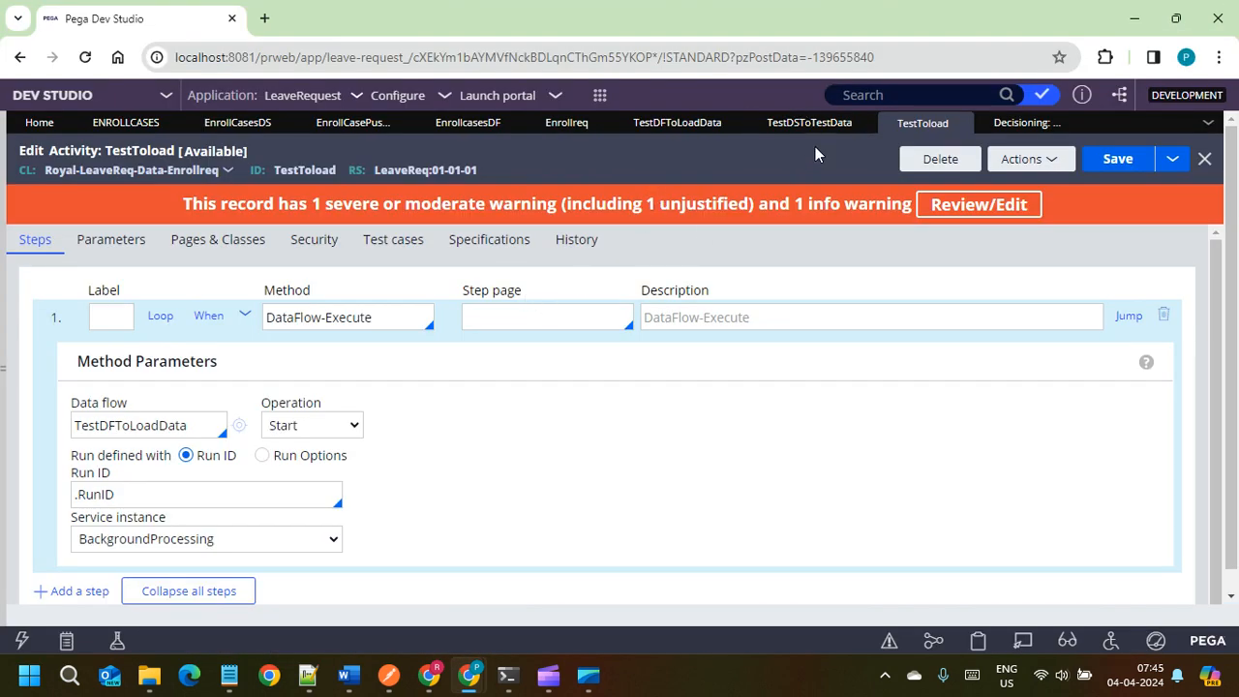
Step: Refresh the batch processing data flow list to check the run of TestDFToLoadData
left_click(1026, 123)
left_click(1039, 156)
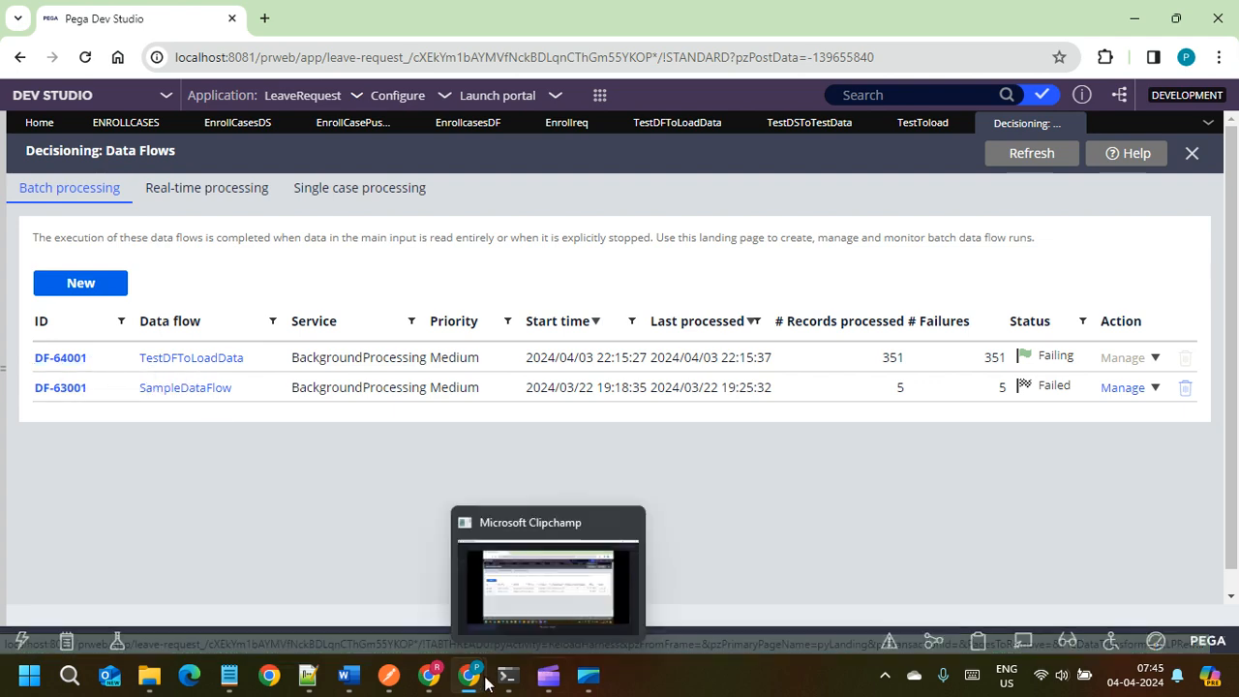
Step: Inspect the RunRecordPrimaryPage properties and the DataFlow-Execute step end event details in the Tracer
mouse_move(470, 677)
left_click(832, 563)
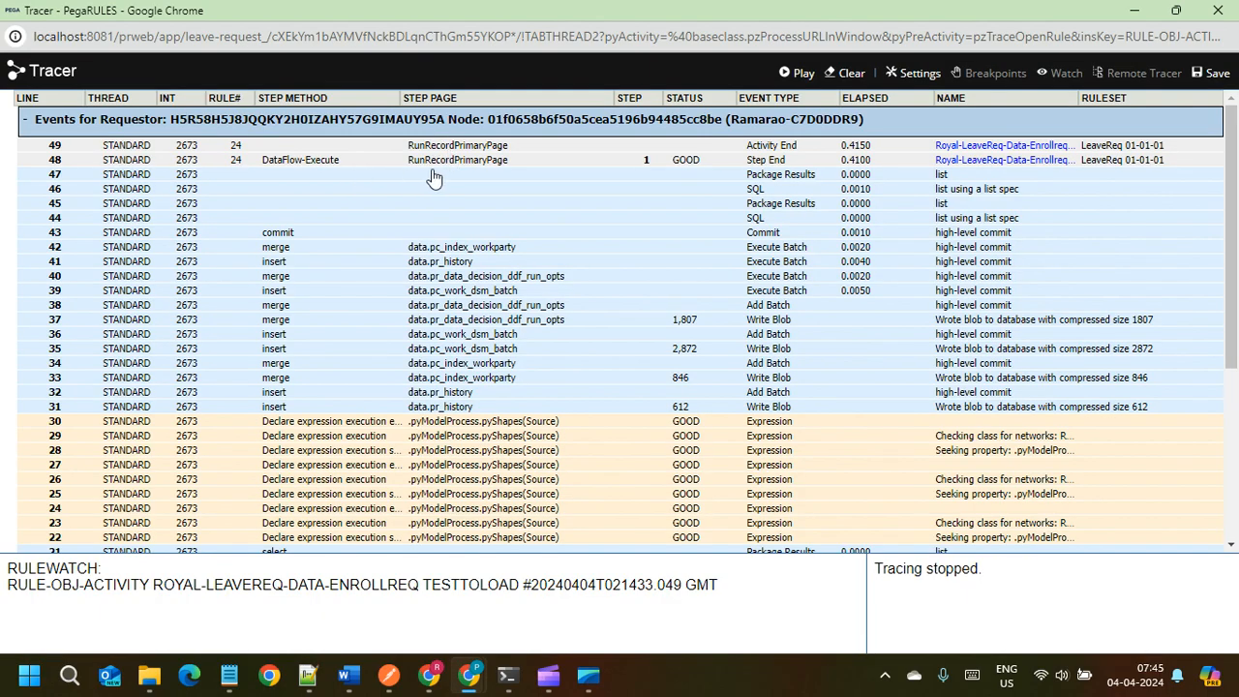
left_click(444, 171)
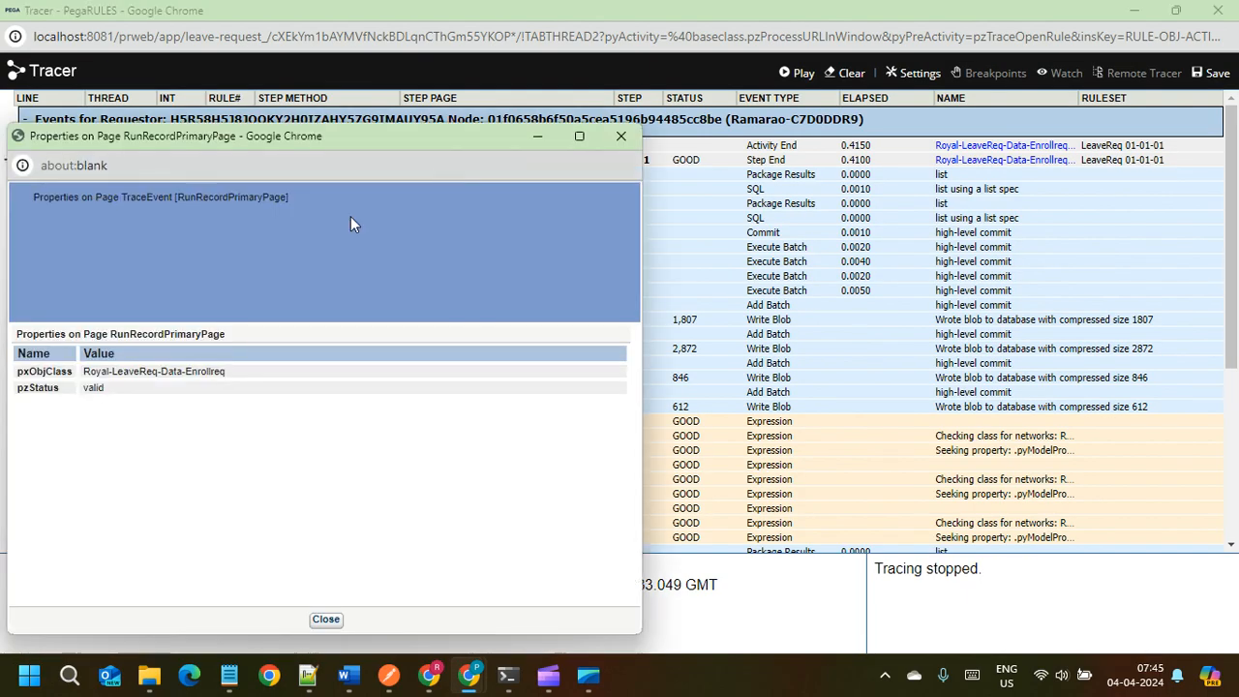
left_click(626, 137)
left_click(506, 152)
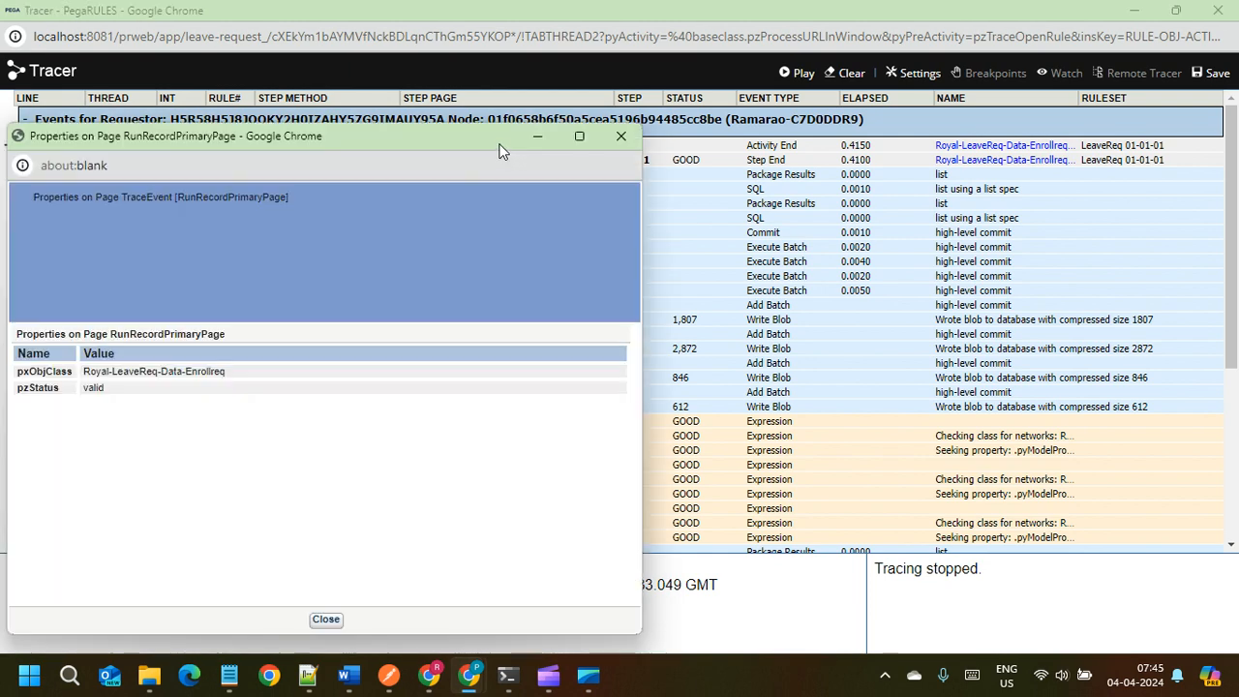
left_click(621, 137)
left_click(312, 172)
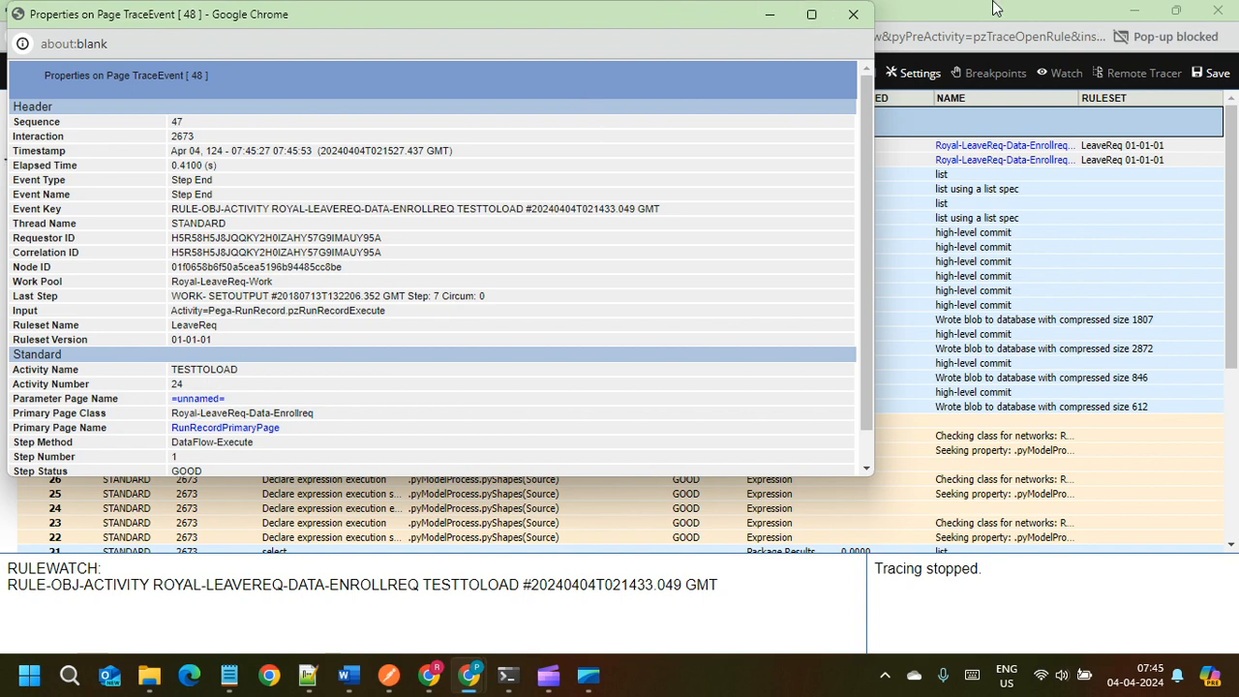
left_click(854, 16)
Step: Return to Dev Studio, refresh the batch data flow runs and open TestDFToLoadData run DF-64001
key("alt+Tab")
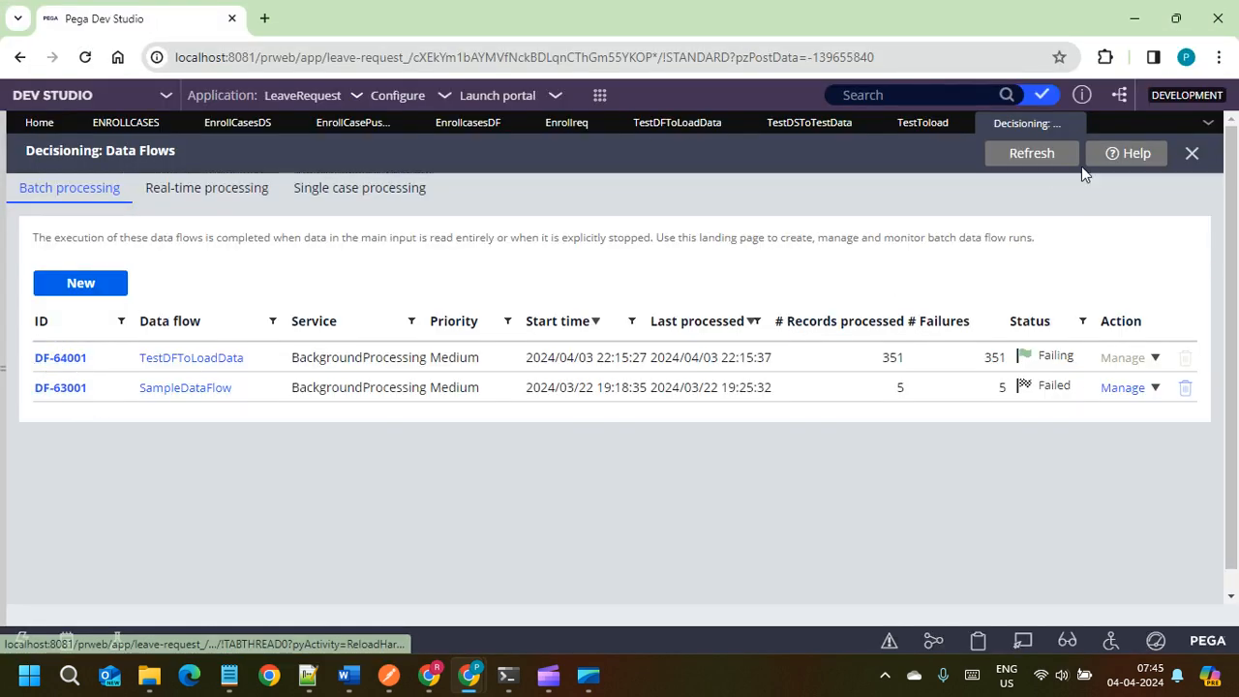
left_click(1045, 158)
left_click(1038, 159)
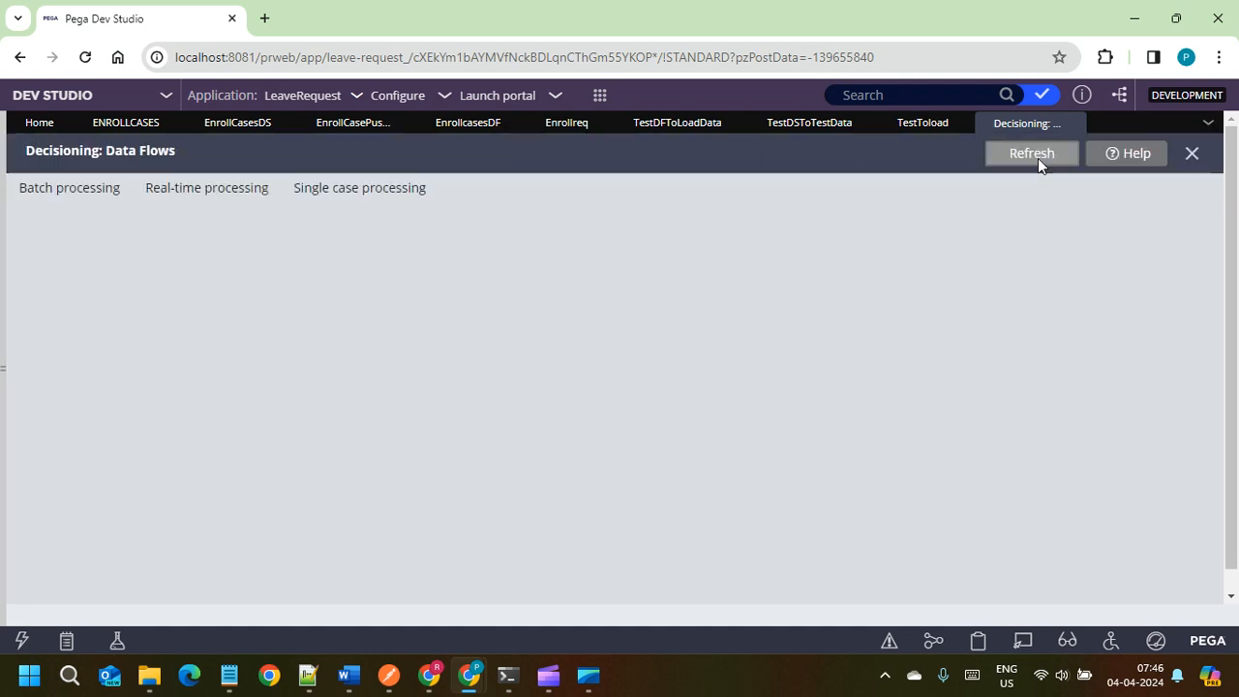
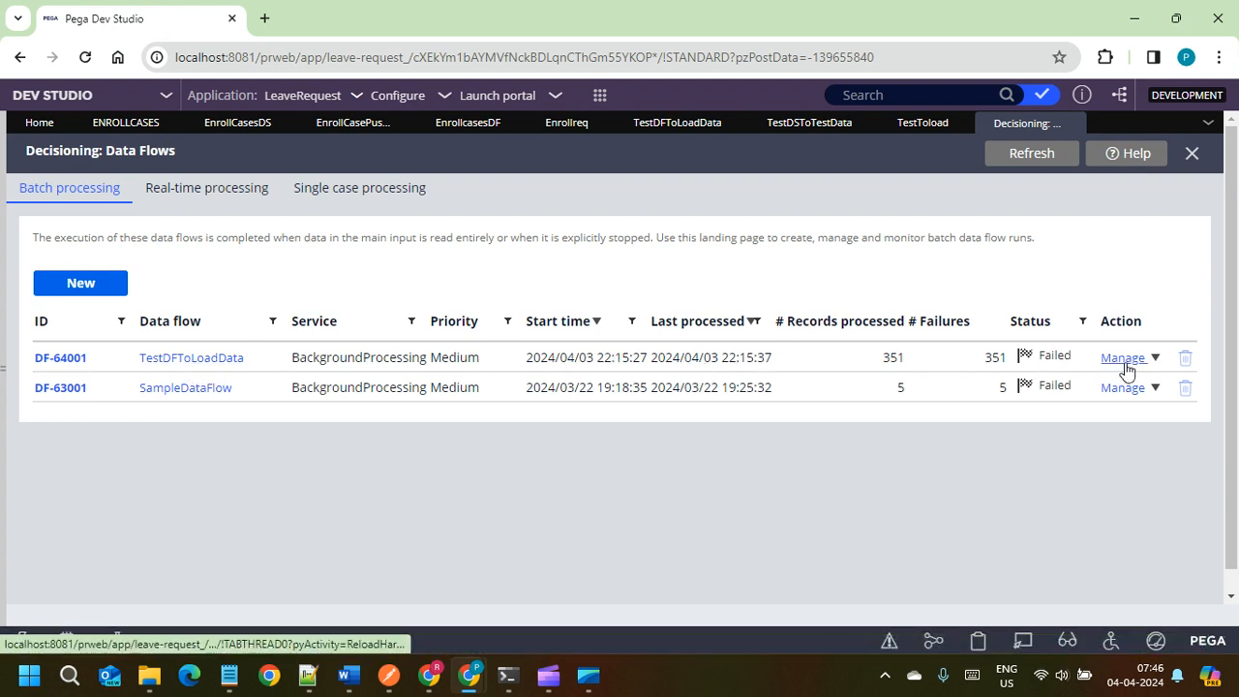
left_click(1000, 364)
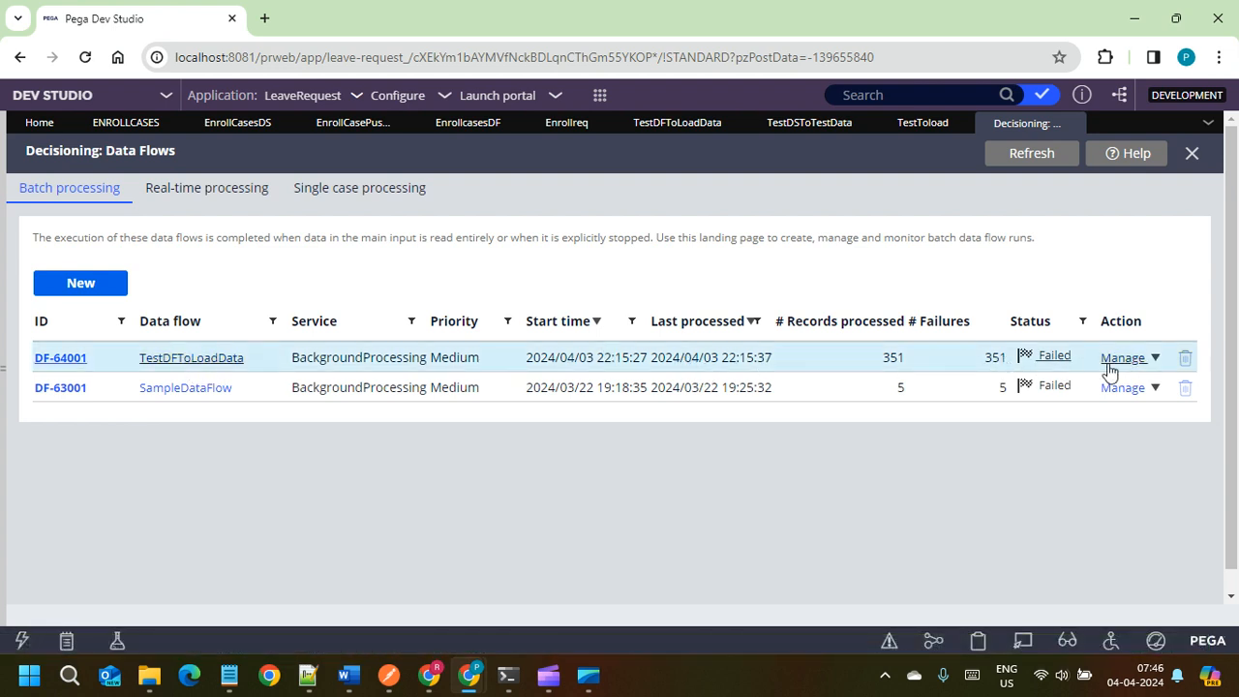
left_click(70, 358)
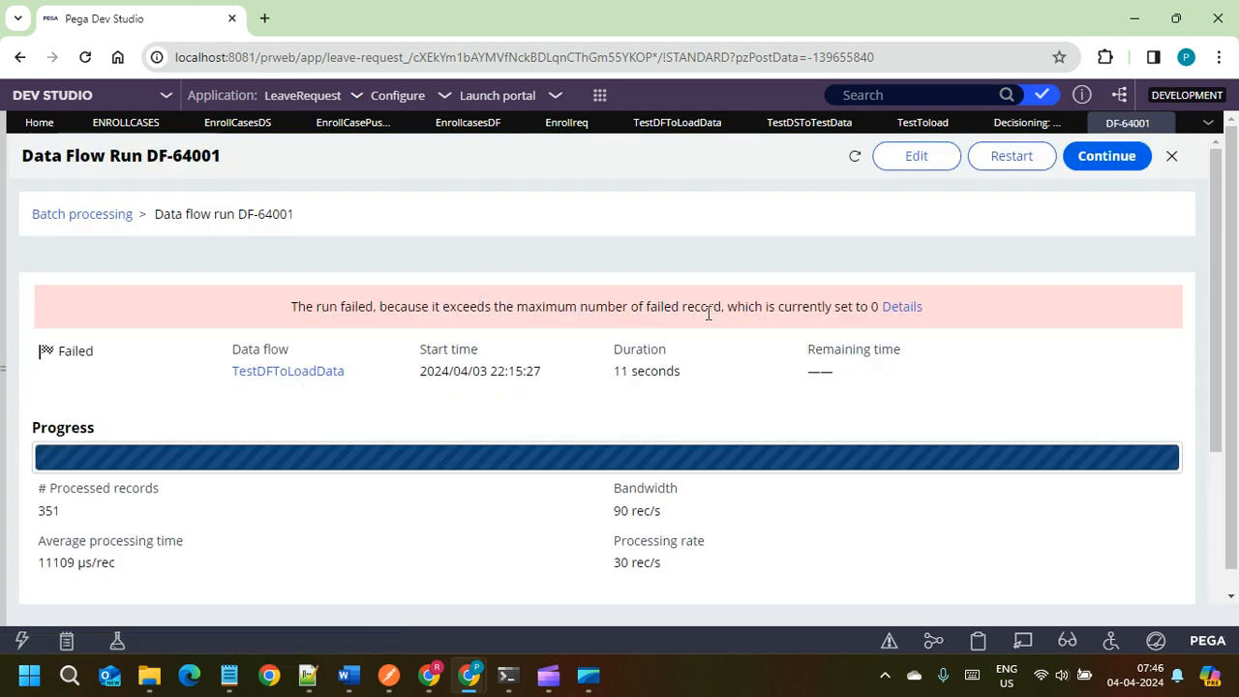
Step: Open the failed records of the EnrollReqDS destination and read the first error's full INSERT message
scroll(708, 313, "down", 3)
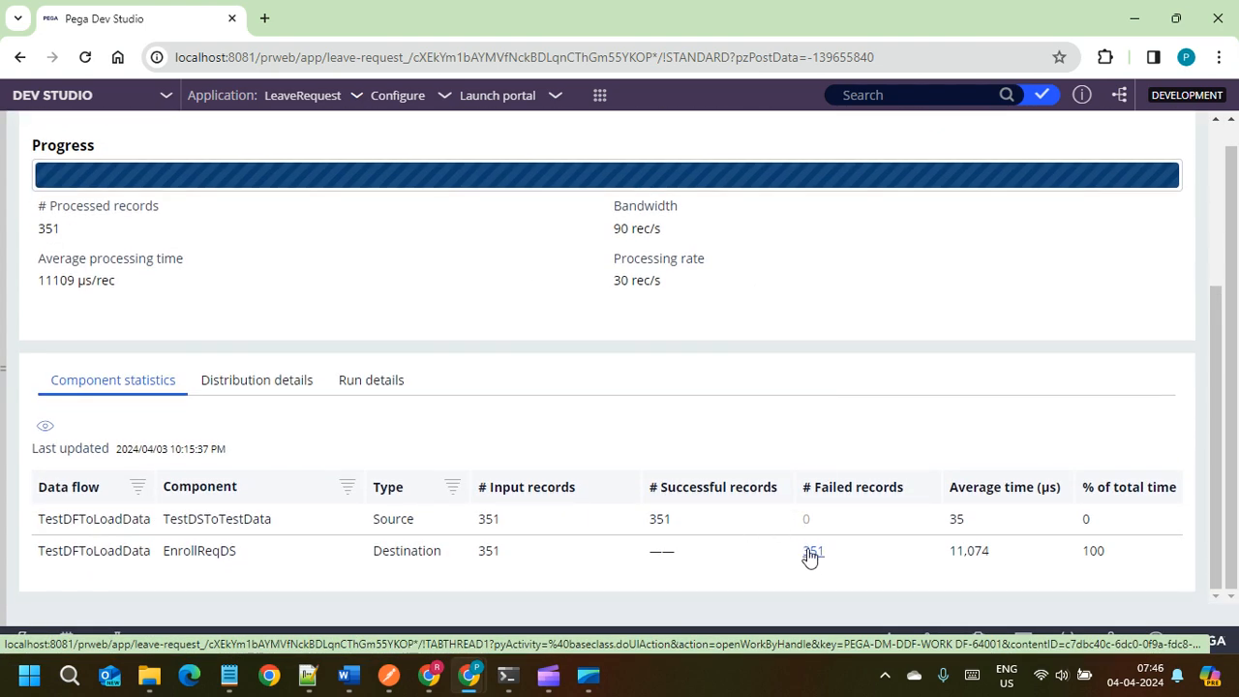
left_click(816, 557)
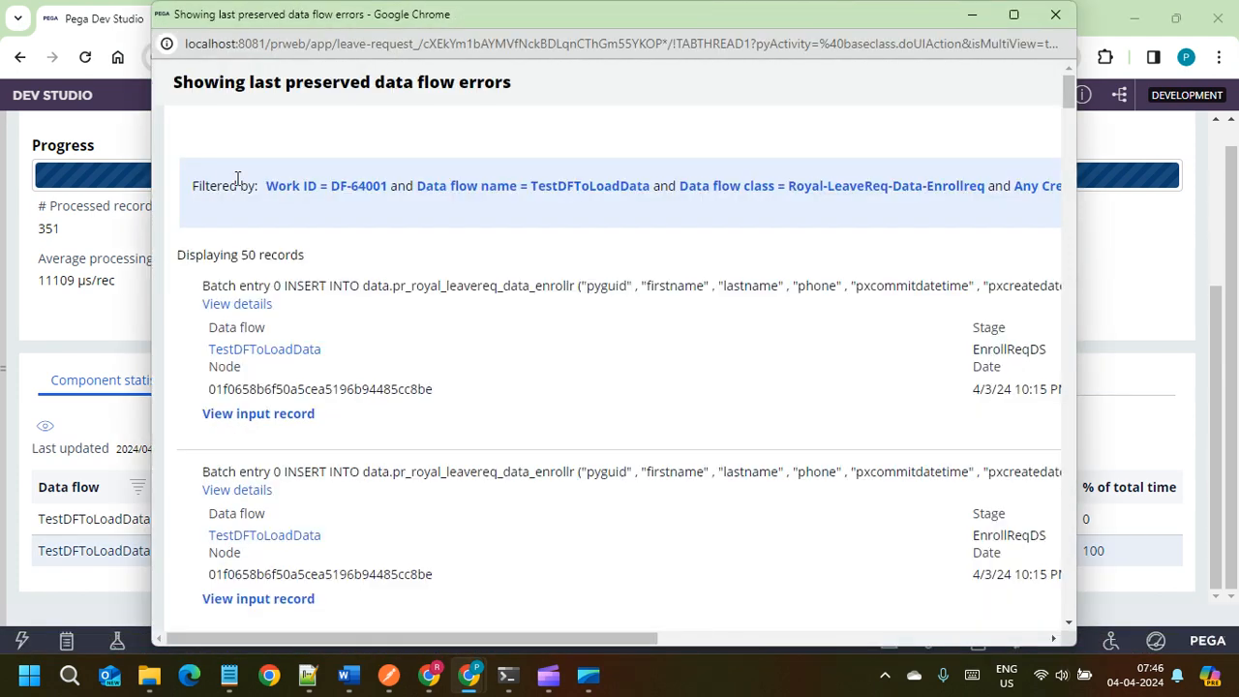
left_click(1013, 15)
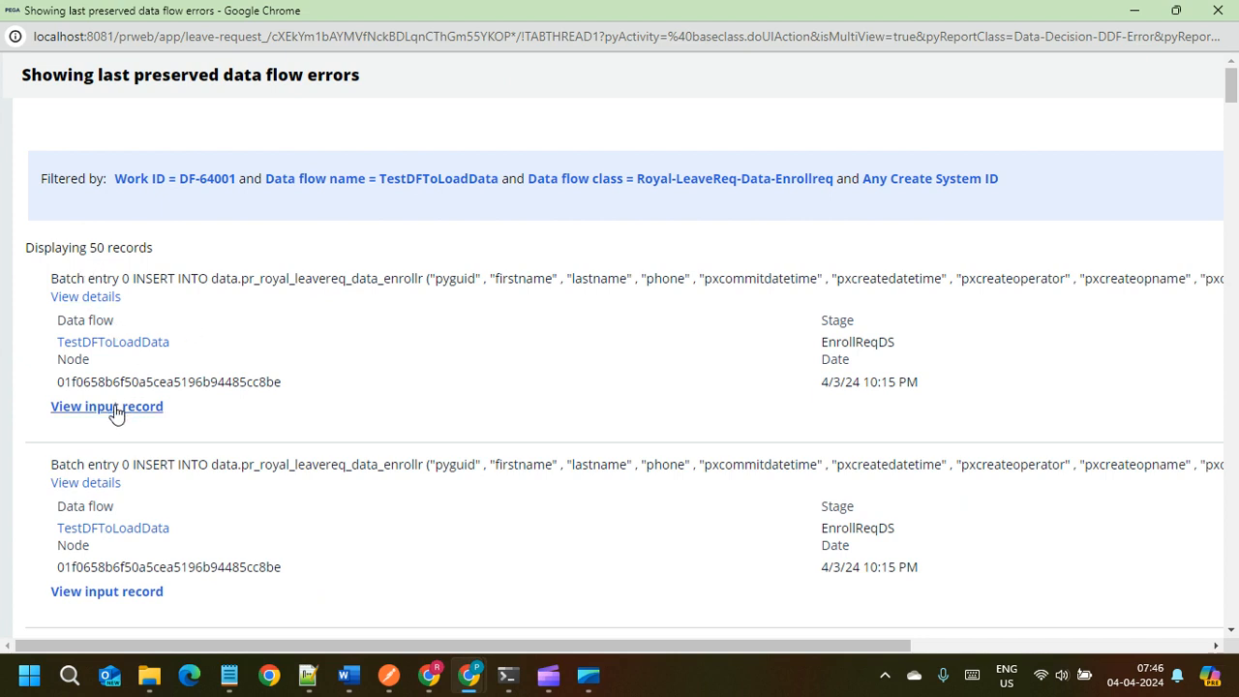
left_click_drag(175, 283, 1237, 281)
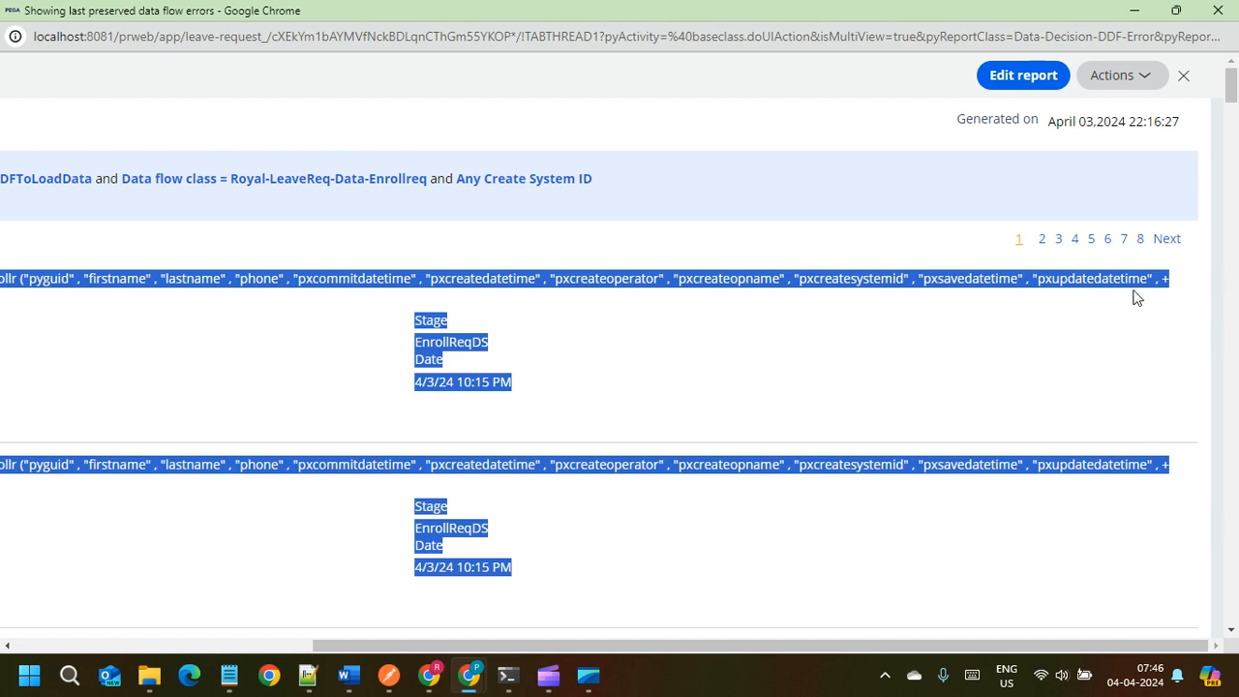
left_click(1137, 297)
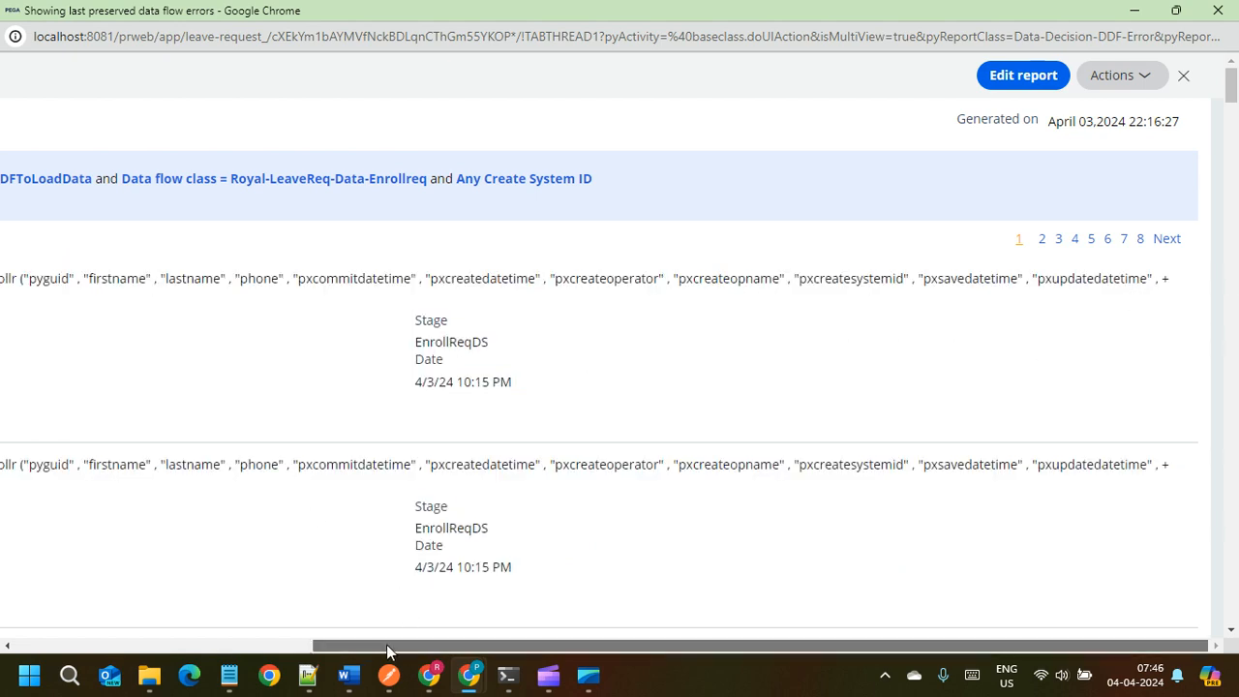
left_click_drag(387, 645, 8, 623)
Step: View the input record of the first data flow error and check its name and phone properties
left_click(111, 408)
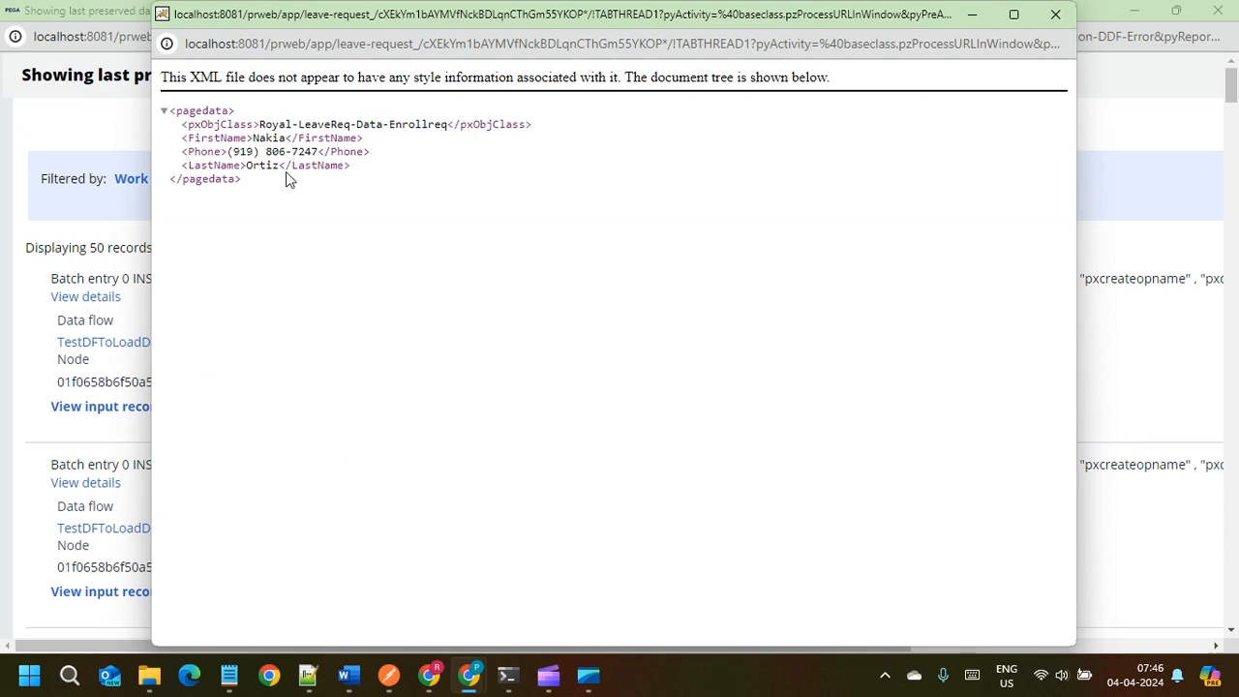
left_click_drag(351, 167, 178, 143)
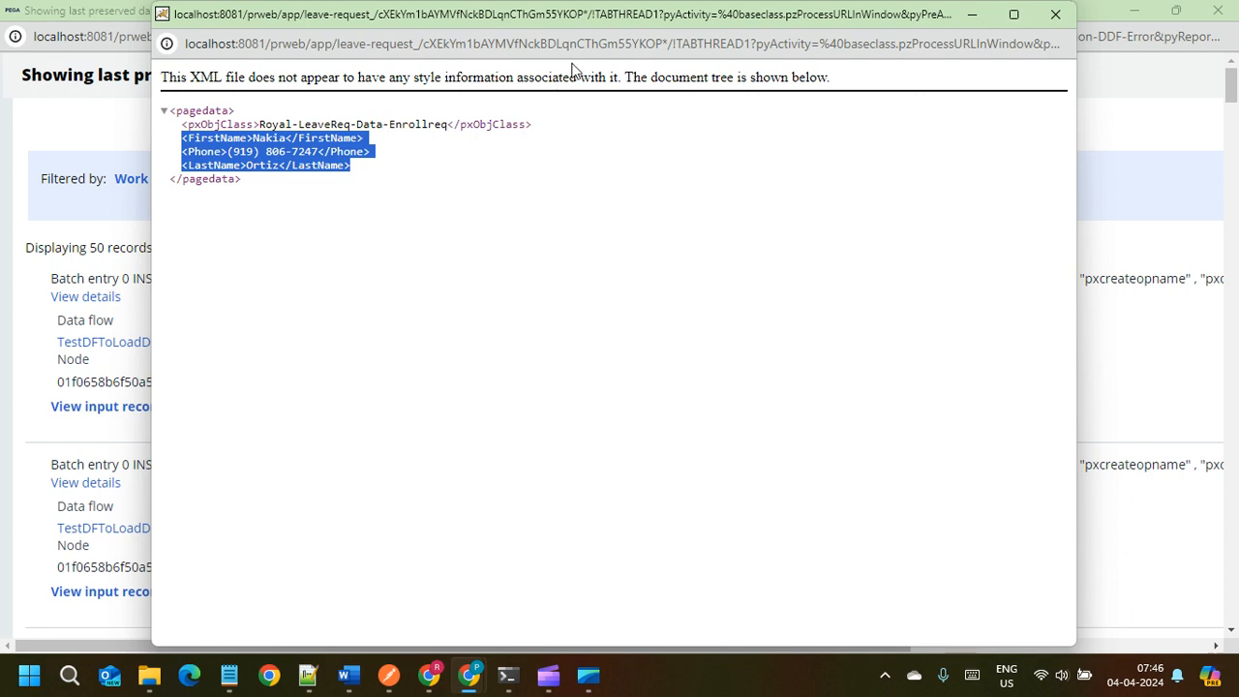
left_click(1056, 14)
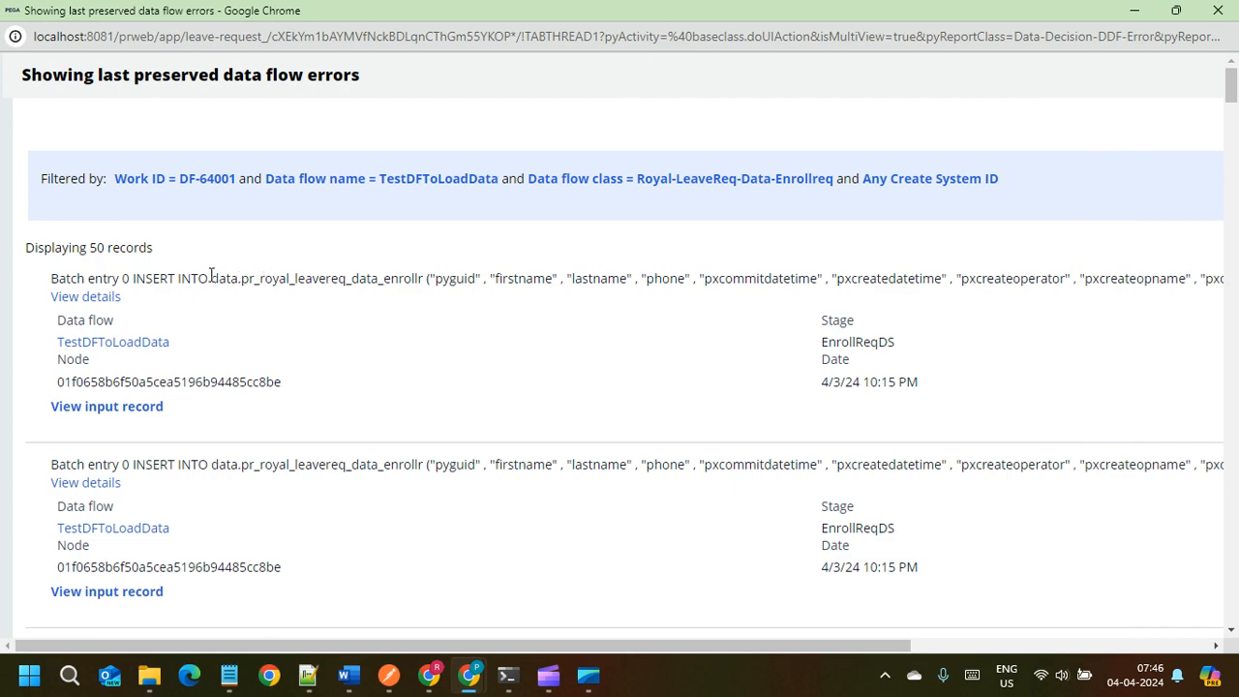
Step: Check the input record of another error further down, and close the data flow errors report
double_click(452, 278)
scroll(611, 376, "down", 5)
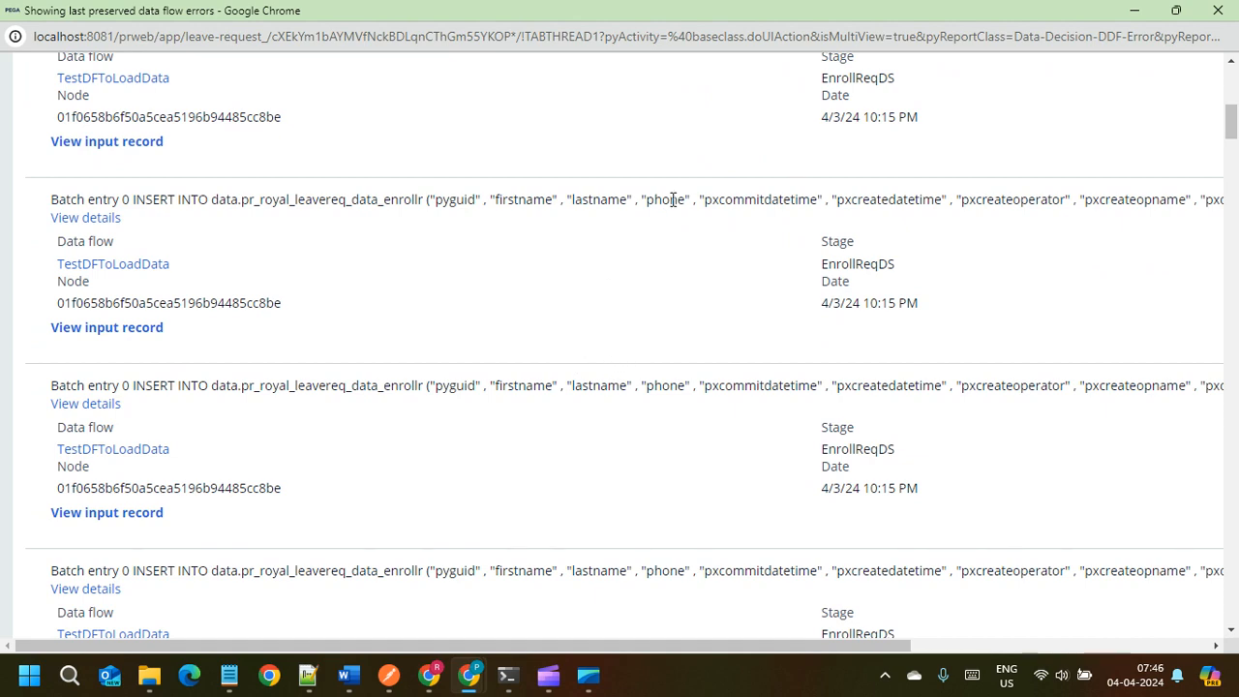
scroll(691, 350, "down", 2)
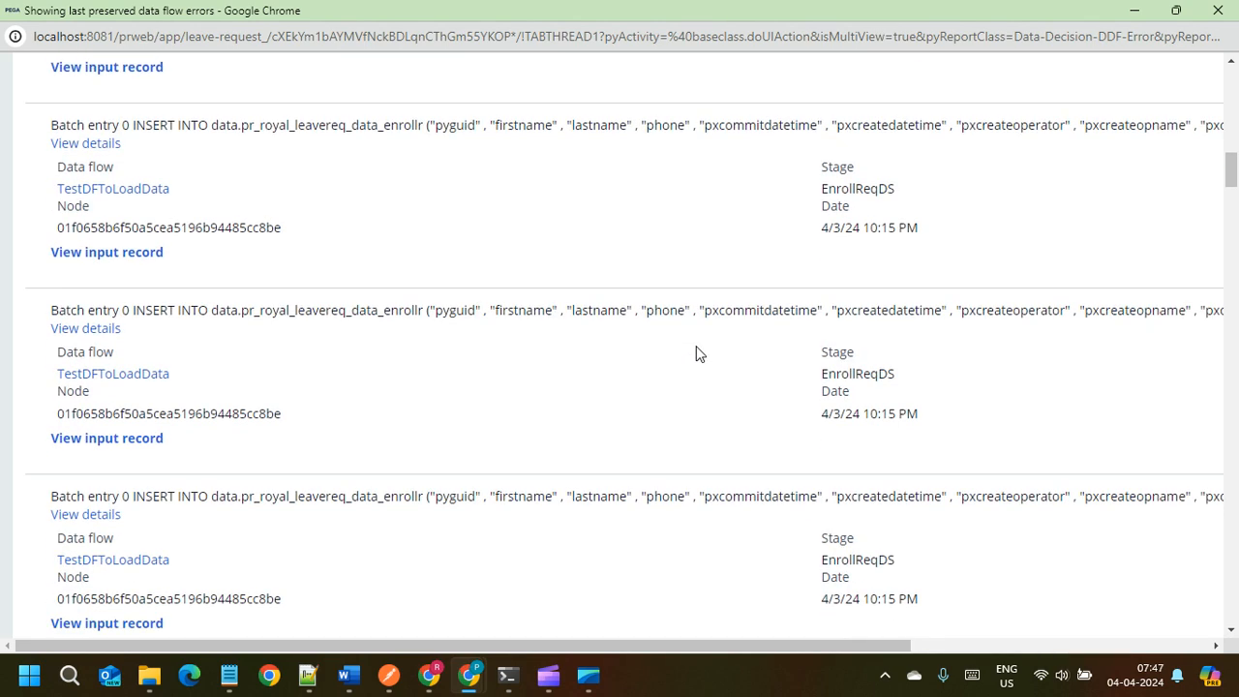
left_click(136, 445)
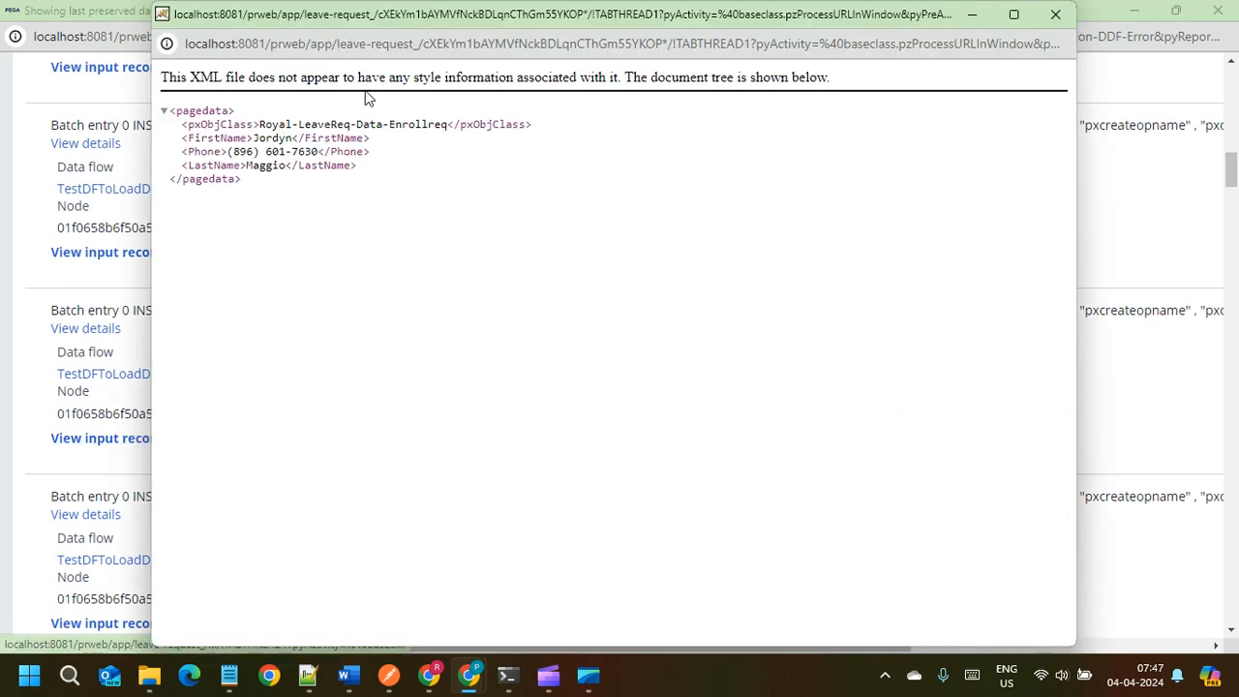
left_click(1055, 14)
left_click(1216, 11)
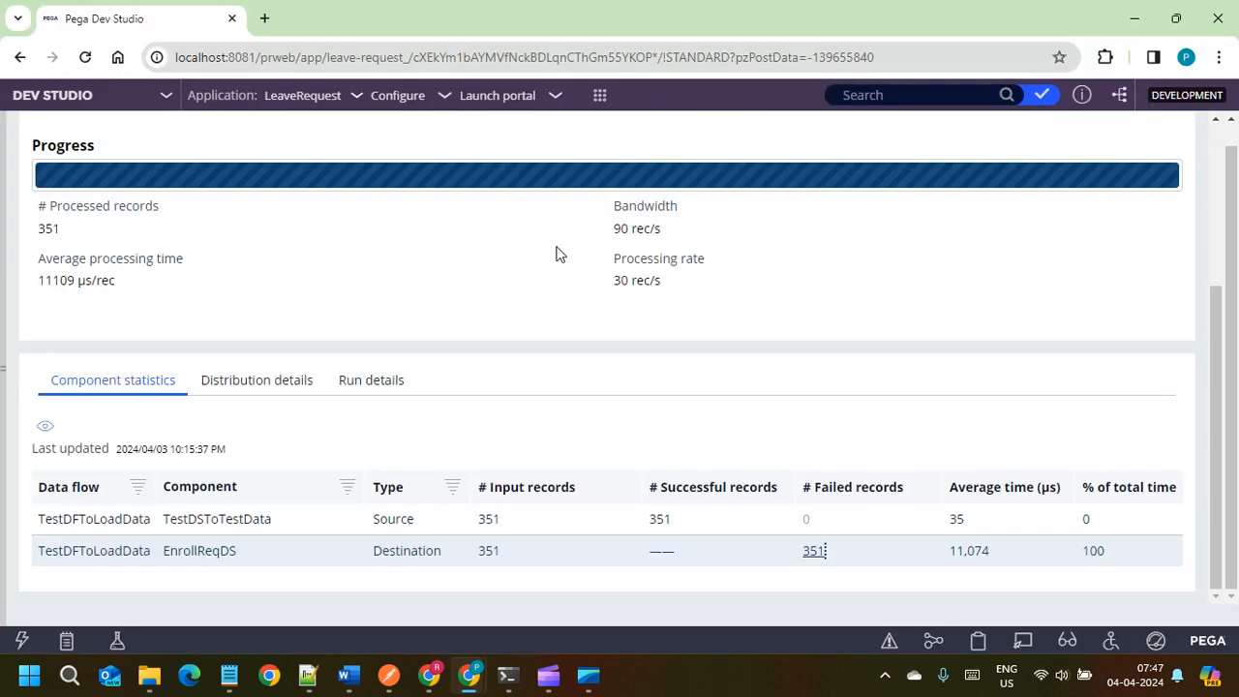
Step: Return to the TestDSToTestData data set and review its Monte Carlo field definitions
scroll(387, 354, "up", 5)
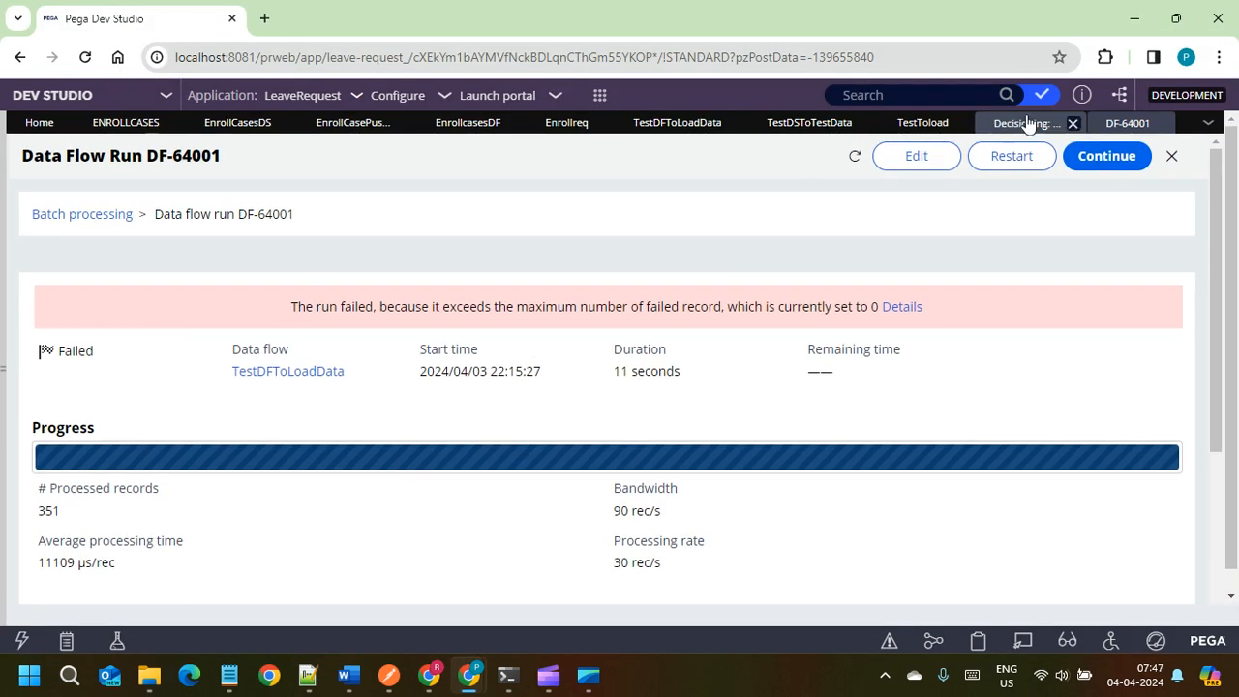
left_click(901, 126)
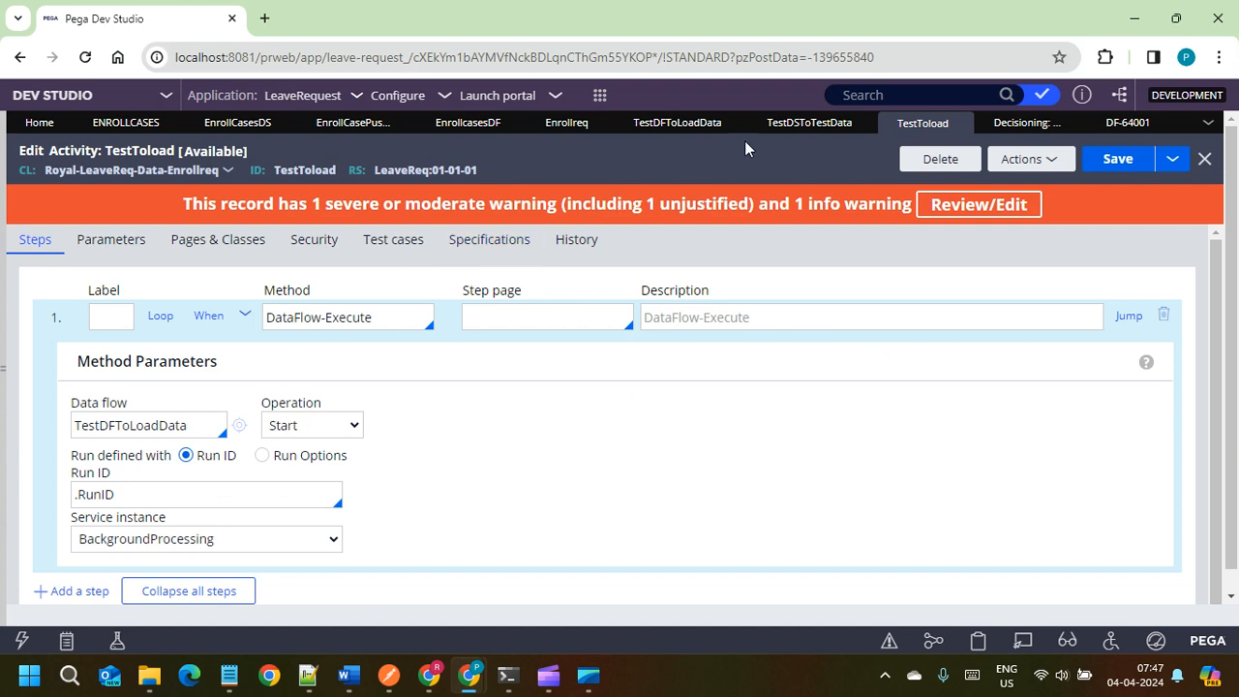
left_click(794, 125)
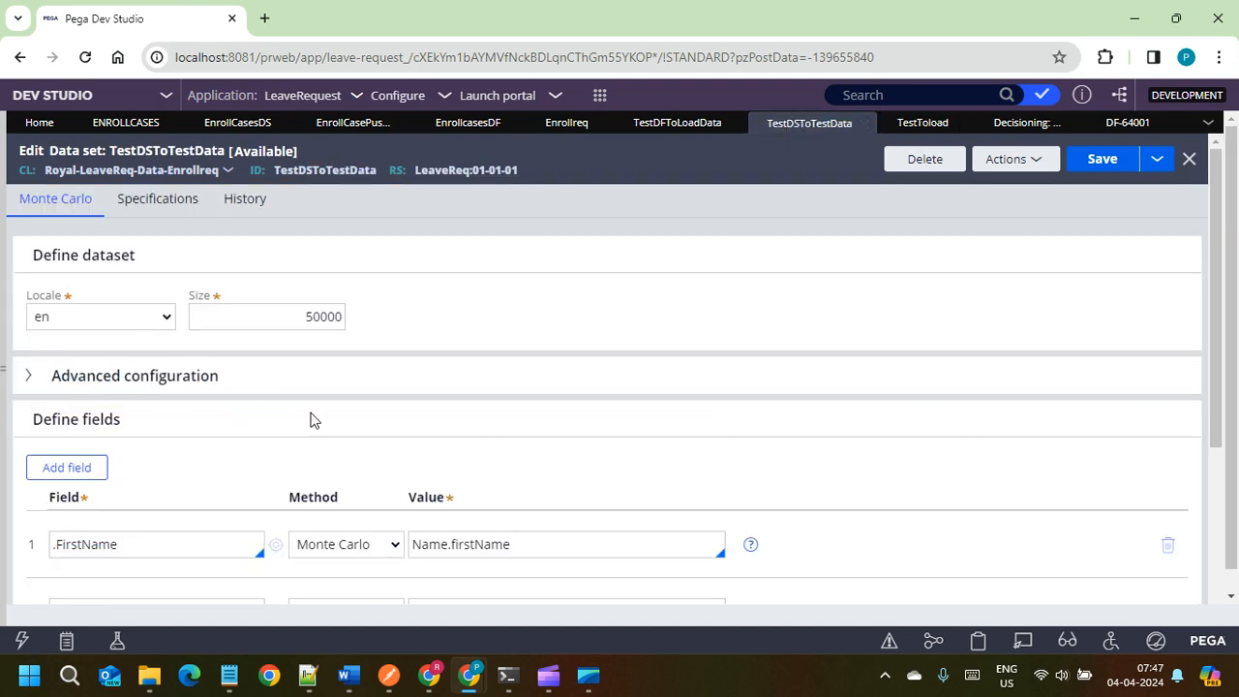
scroll(177, 415, "down", 3)
scroll(29, 503, "up", 2)
scroll(58, 387, "down", 2)
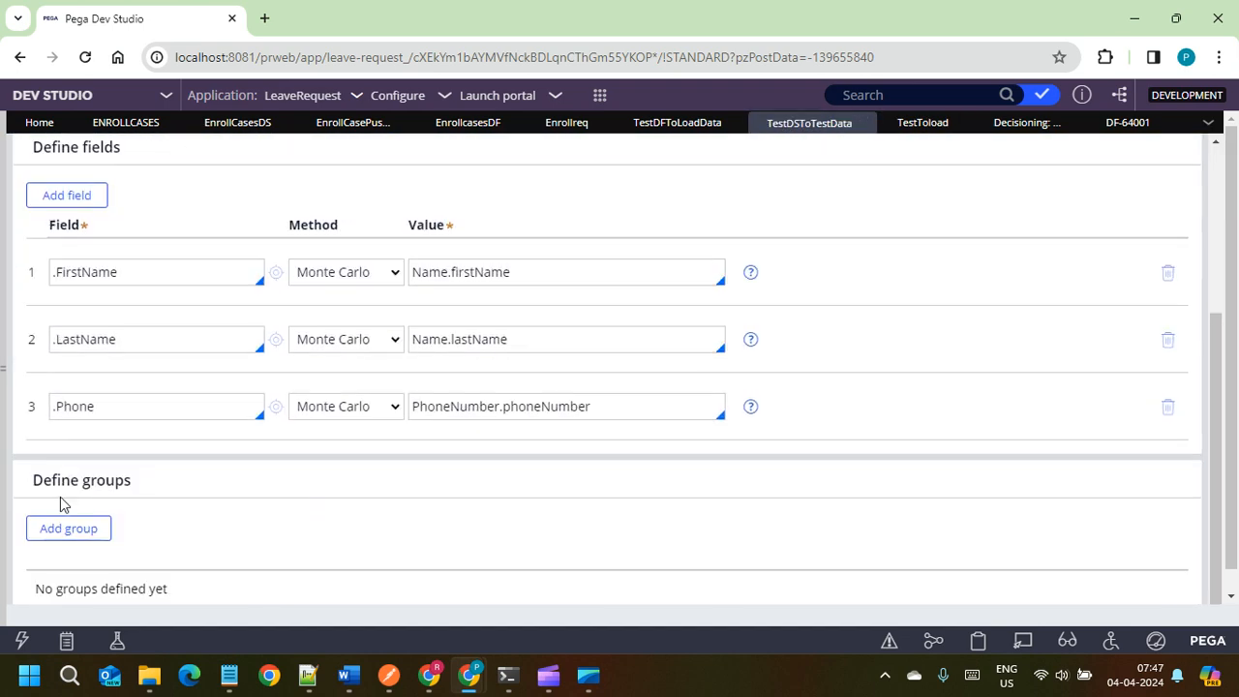
Step: Add a fourth field, .pyGUID, to the data set's defined fields
left_click(66, 195)
type(".pyGU")
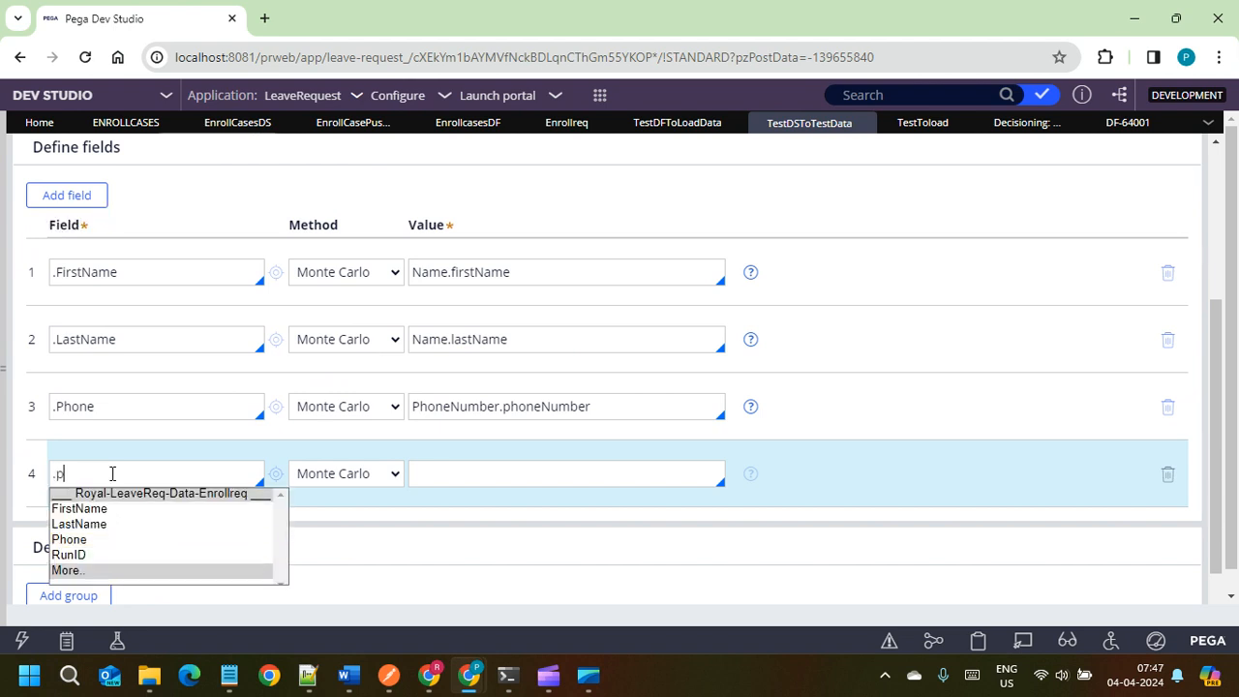
key("Down")
key("Down")
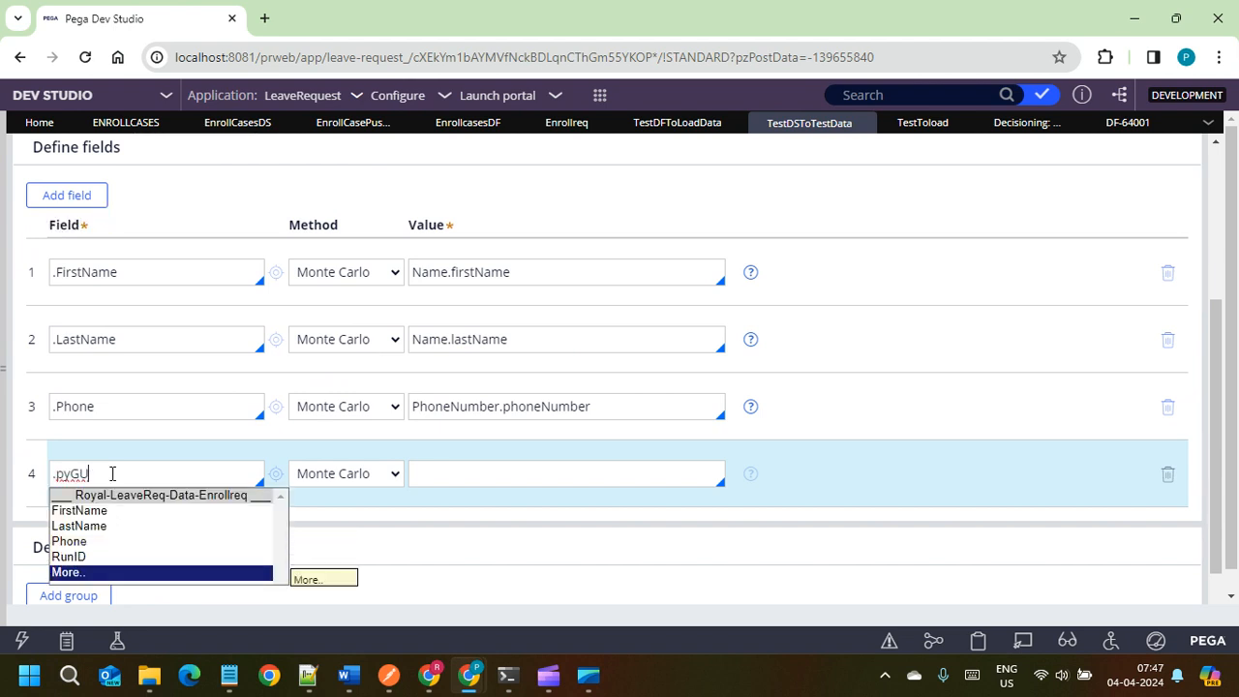
key("Return")
key("Return")
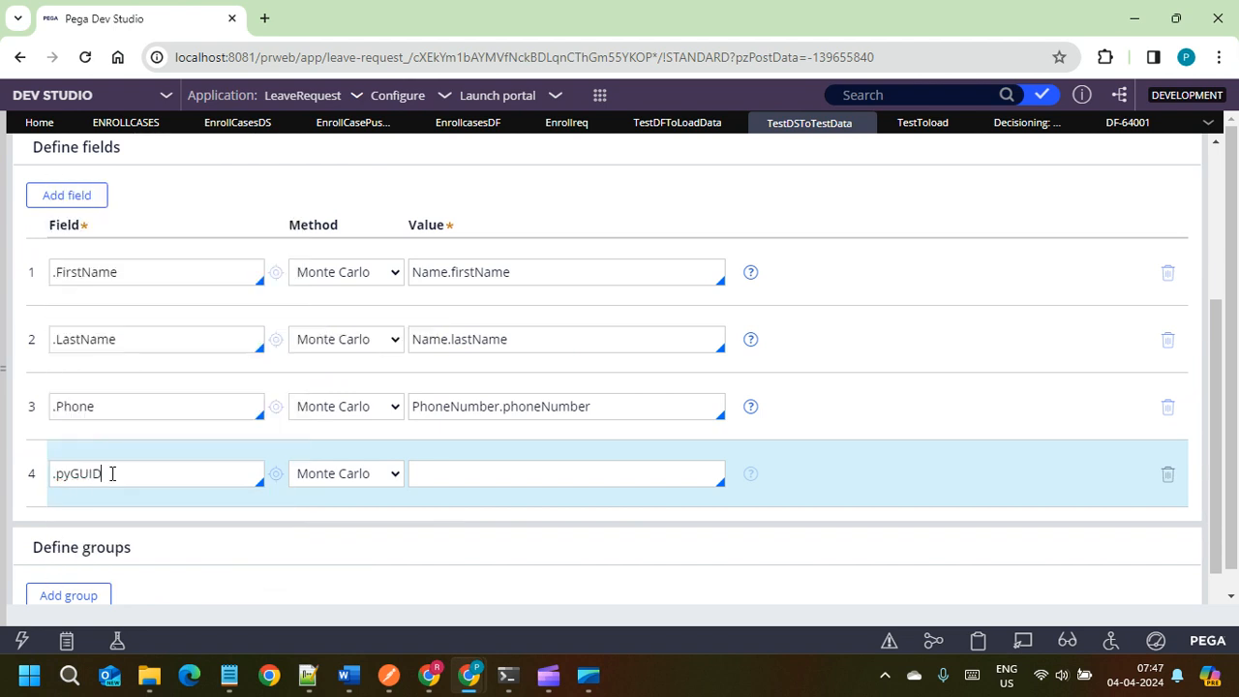
key("Tab")
left_click(451, 473)
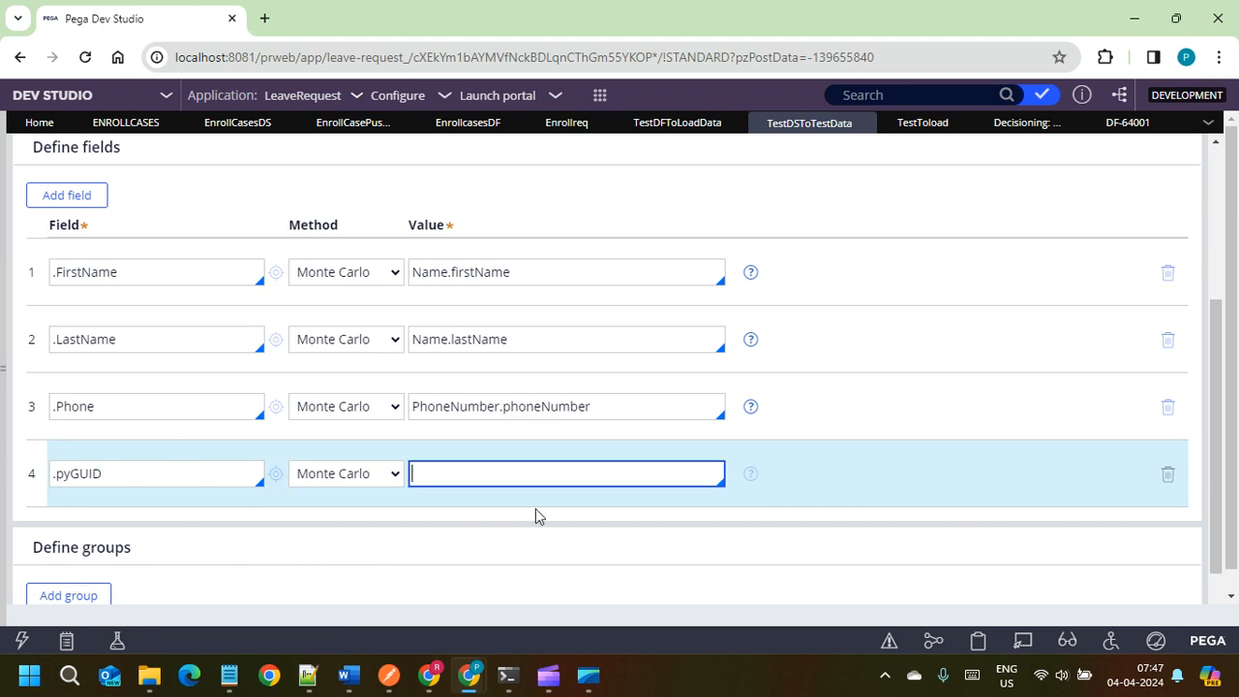
type("id")
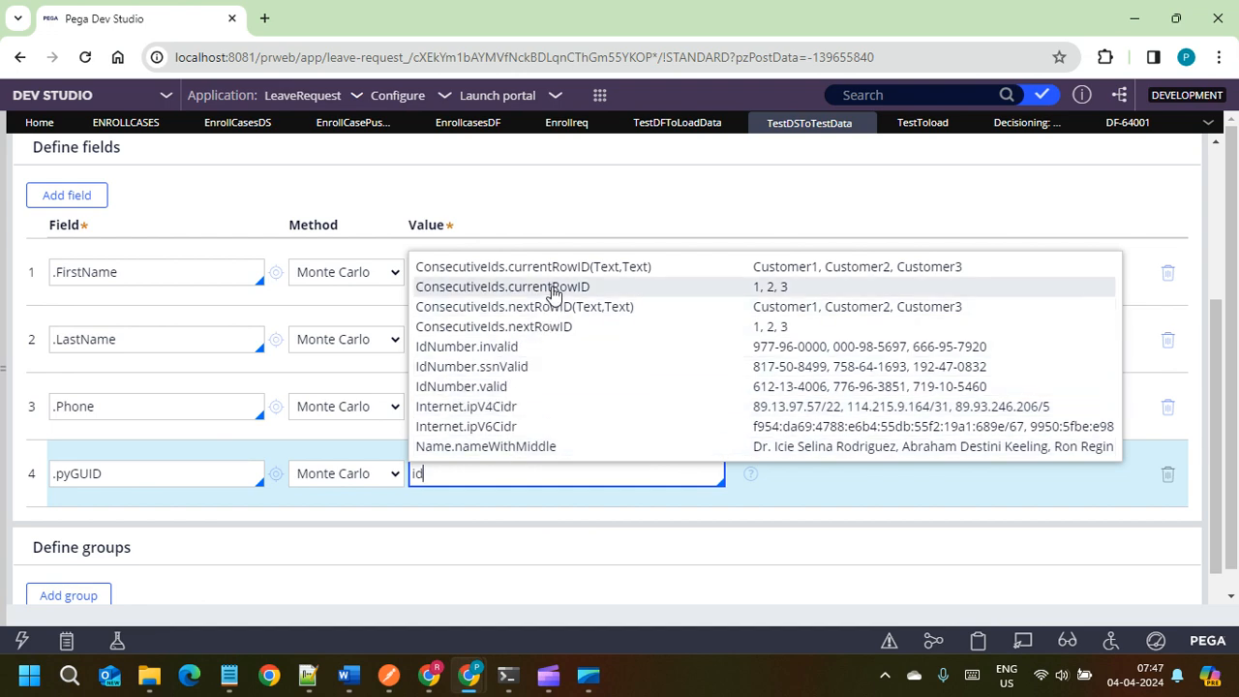
key("BackSpace")
key("BackSpace")
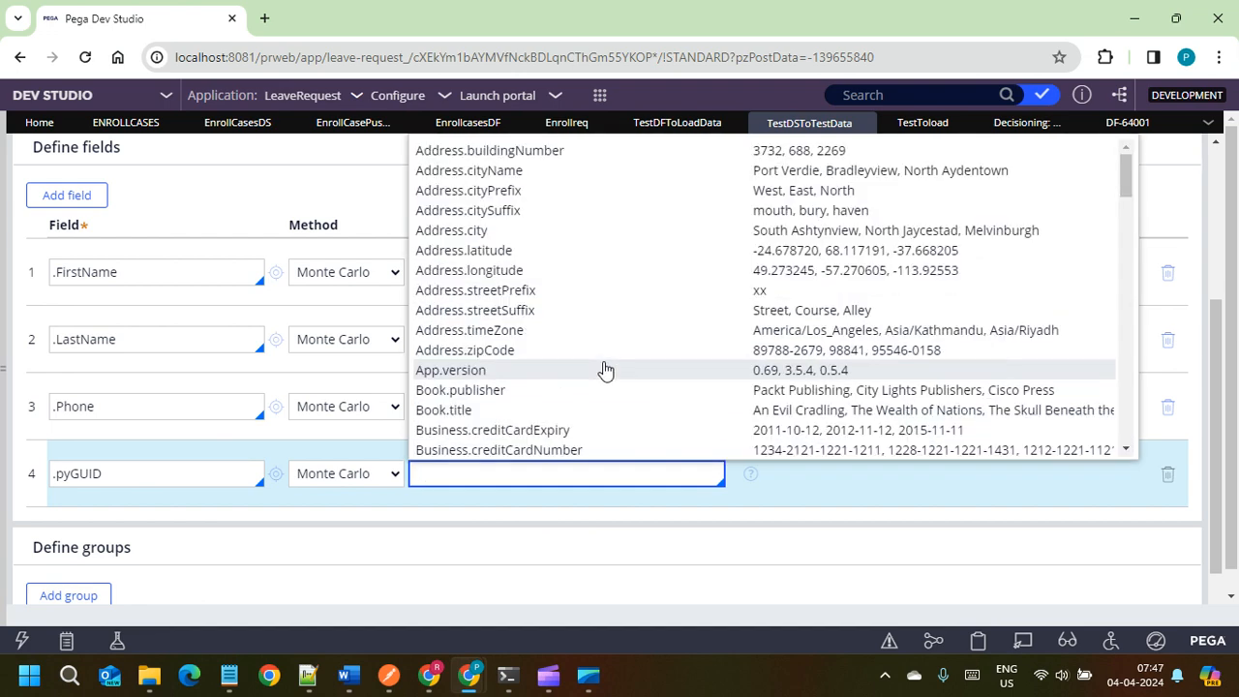
Step: Set the .pyGUID field's Monte Carlo value to Number.digits(Integer) with 10 as the integer argument
type("number")
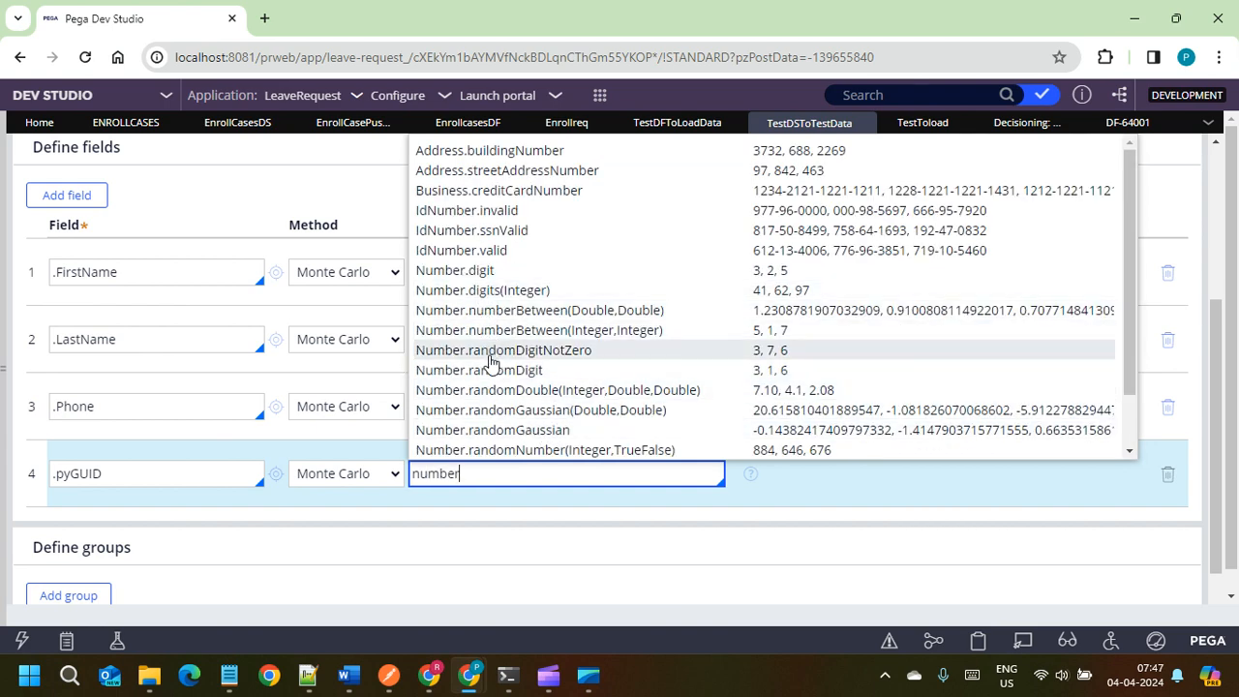
left_click(486, 296)
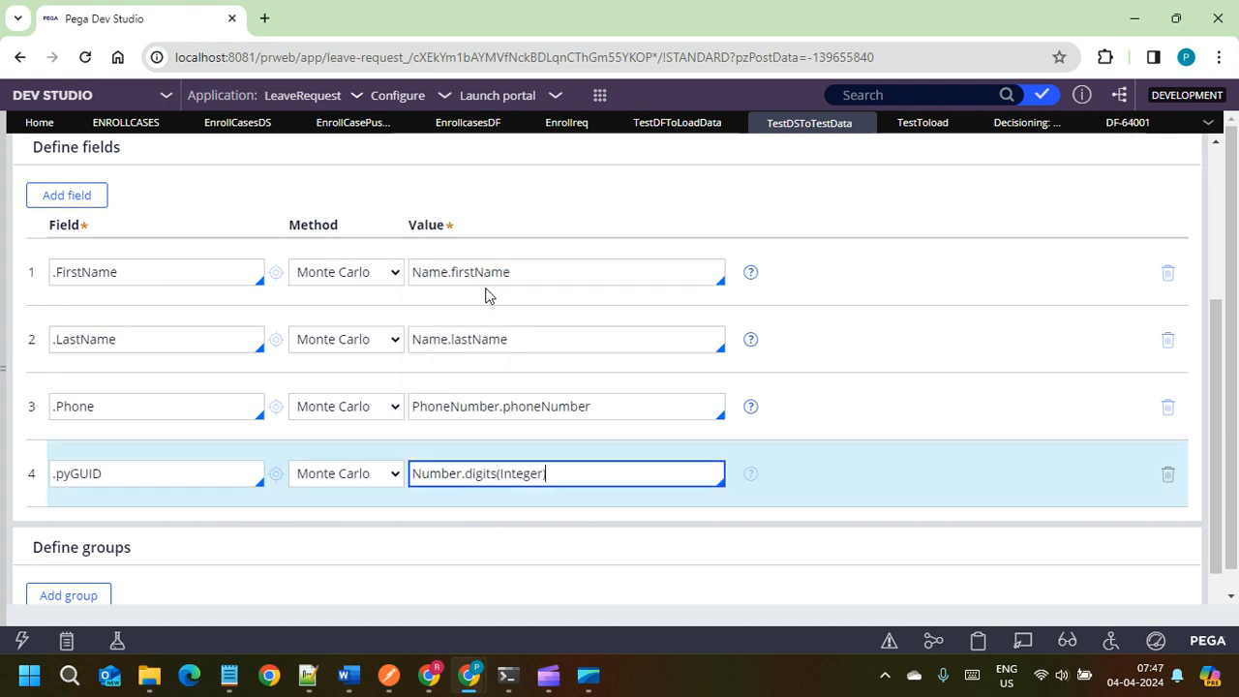
left_click(818, 472)
type("10")
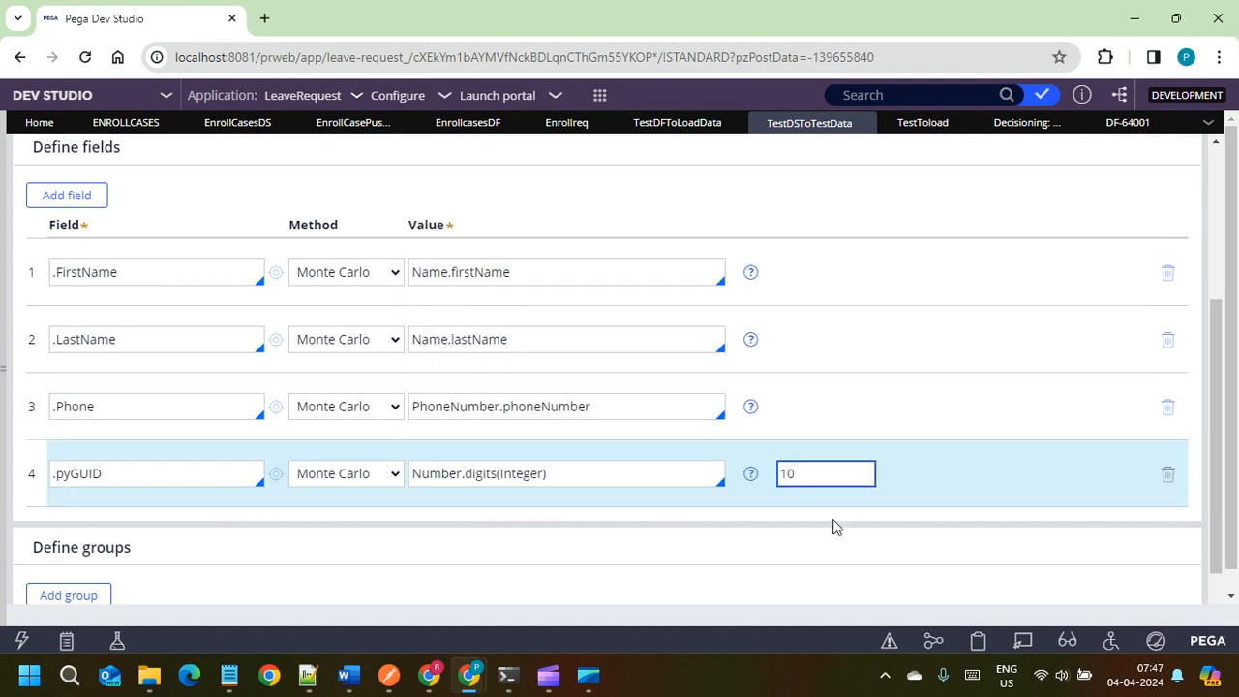
left_click(832, 530)
scroll(1071, 370, "up", 3)
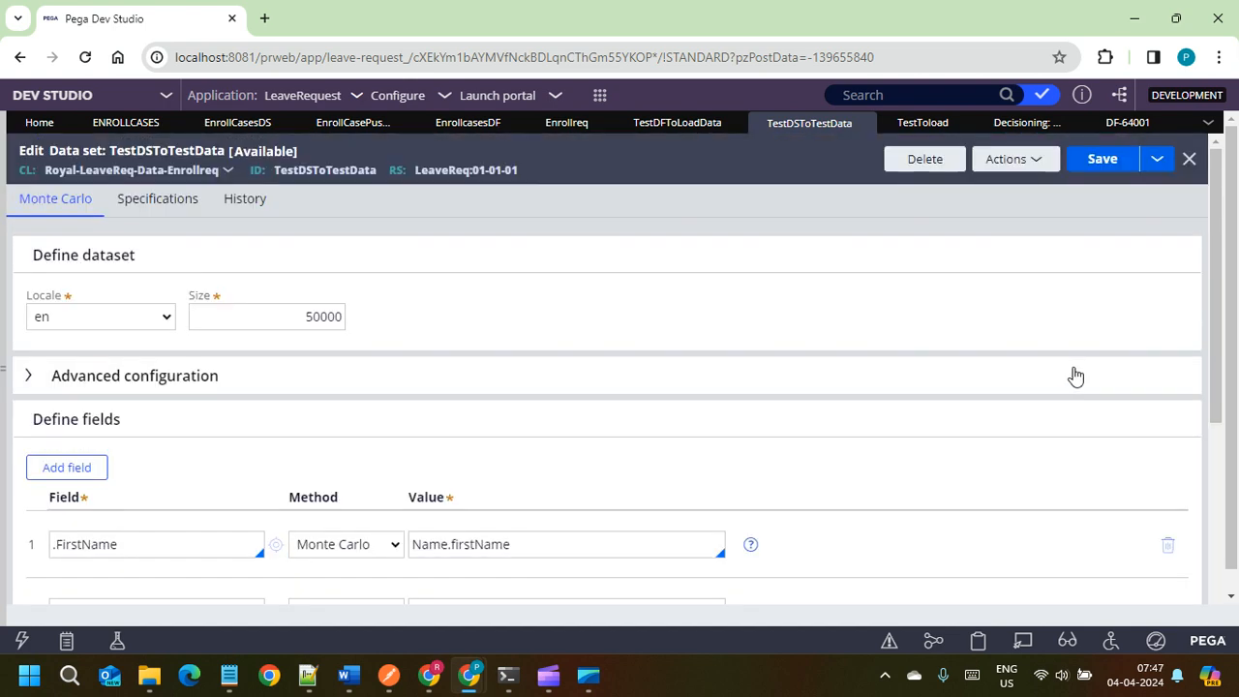
Step: Save the TestDSToTestData data set and recheck its .pyGUID field definition
left_click(1104, 159)
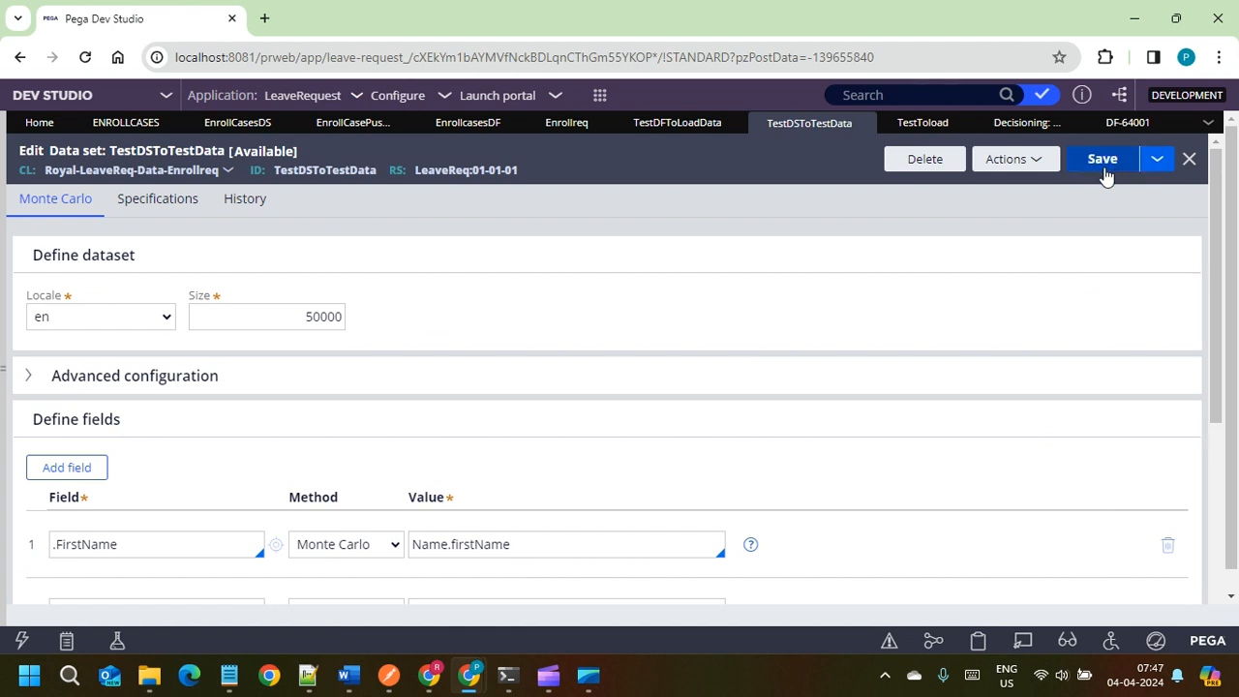
scroll(871, 544, "down", 4)
double_click(132, 386)
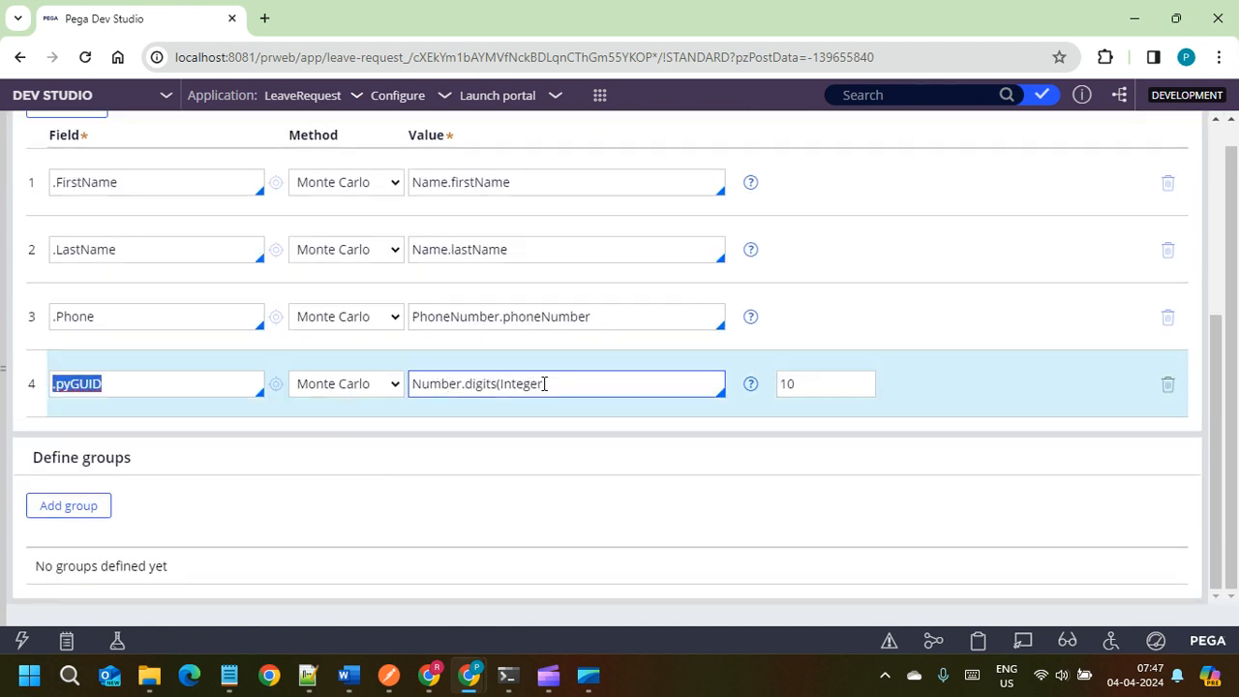
scroll(774, 392, "up", 4)
scroll(711, 208, "up", 1)
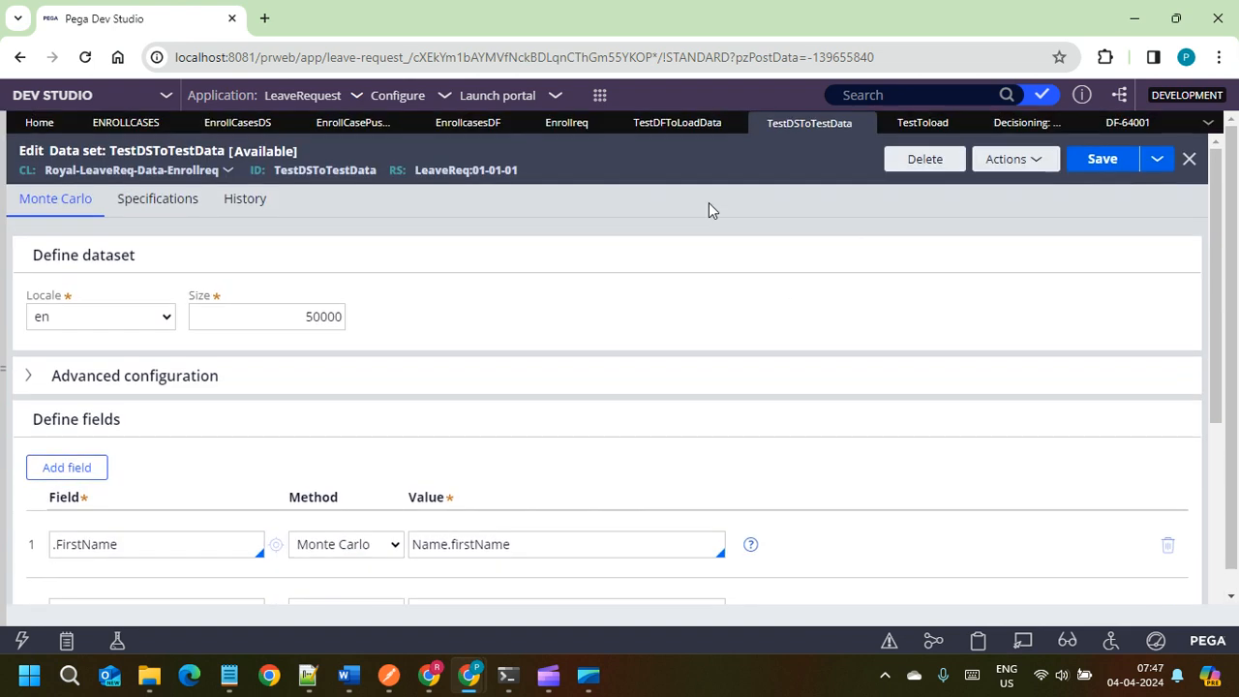
Step: Close the TestDSToTestData data set and the failed data flow run DF-64001
left_click(864, 123)
left_click(995, 124)
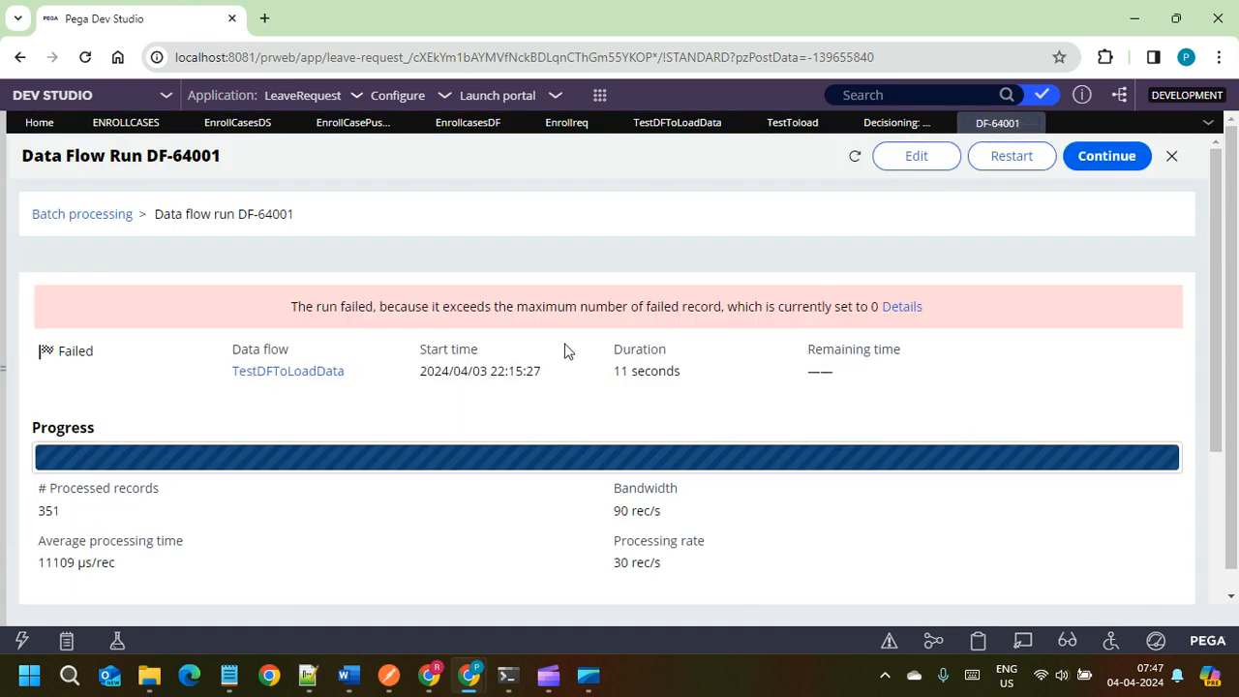
left_click(1032, 124)
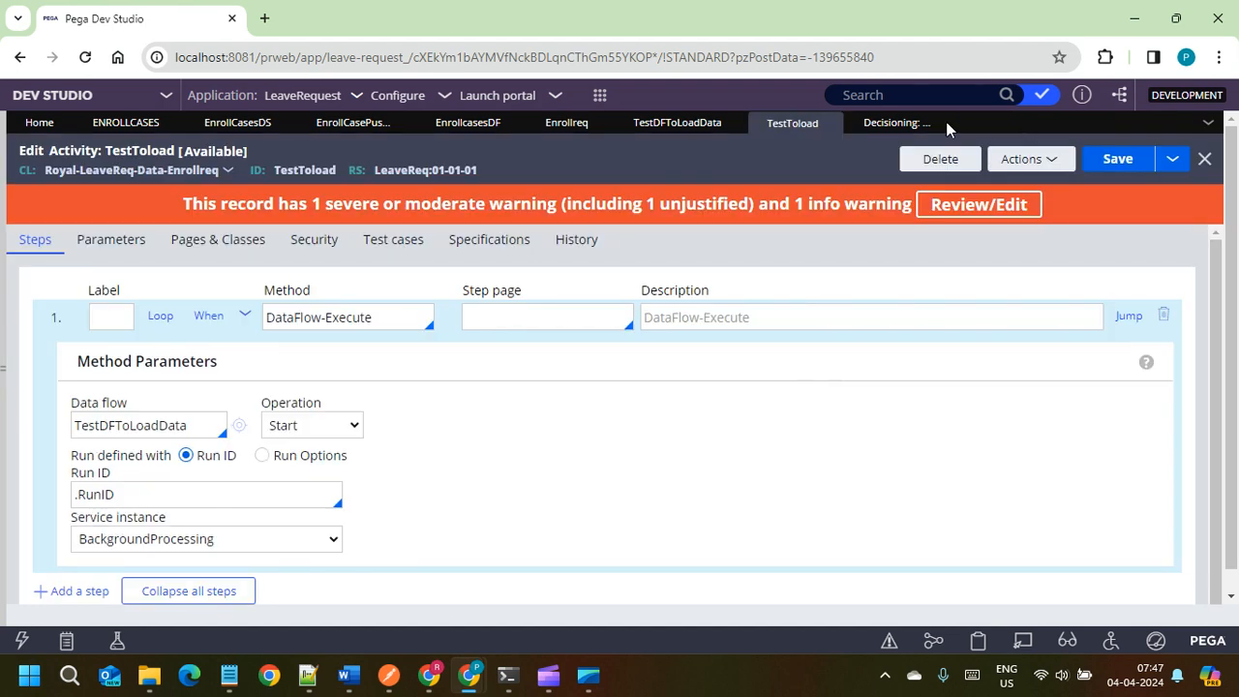
Step: Save the TestToload activity and run it on an empty test page, closing the run windows
left_click(1117, 159)
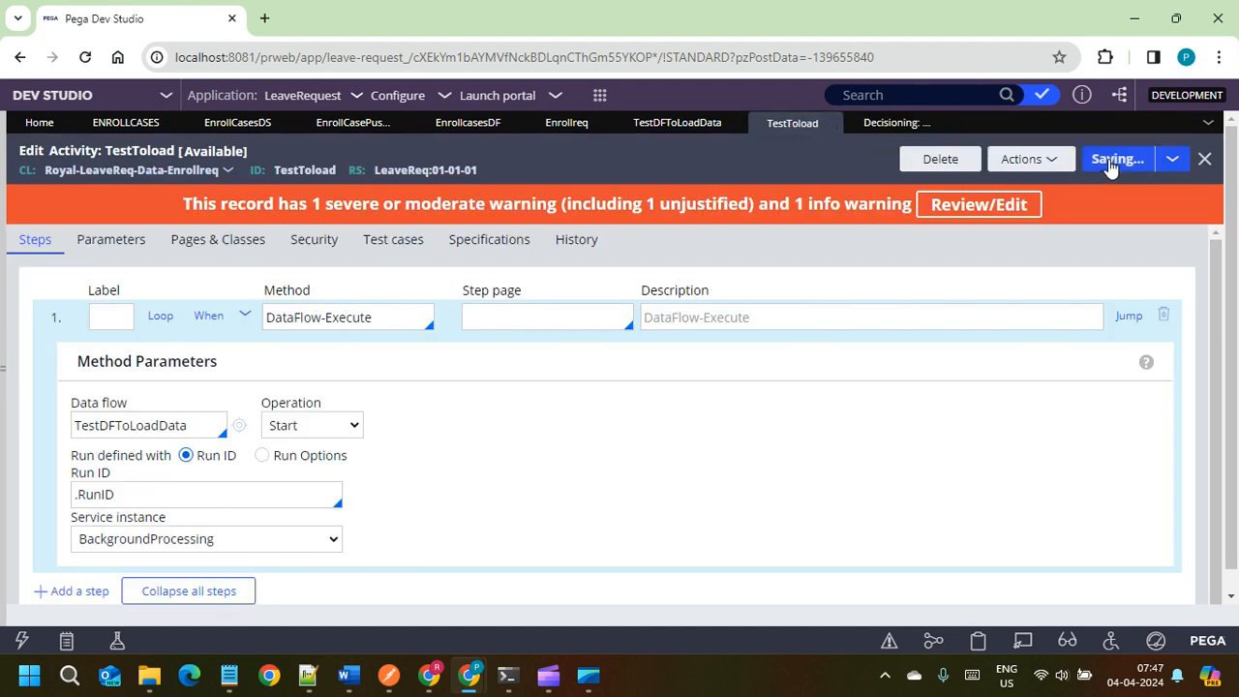
left_click(1045, 160)
left_click(1026, 184)
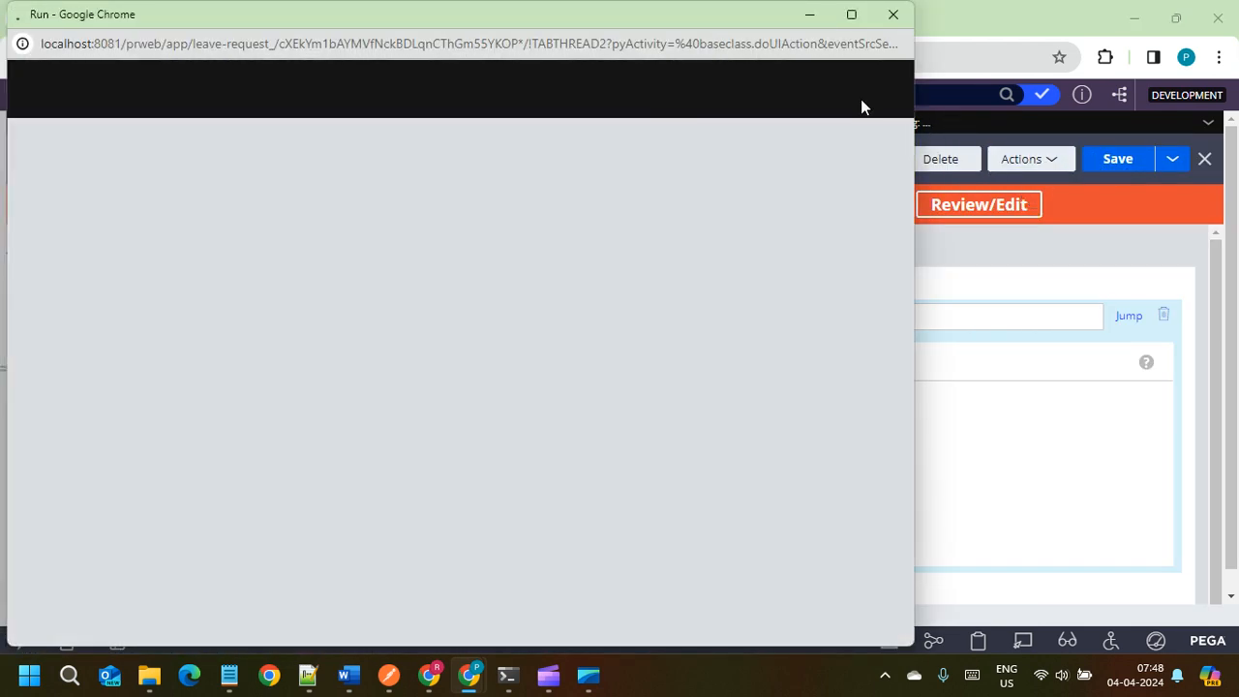
left_click(862, 82)
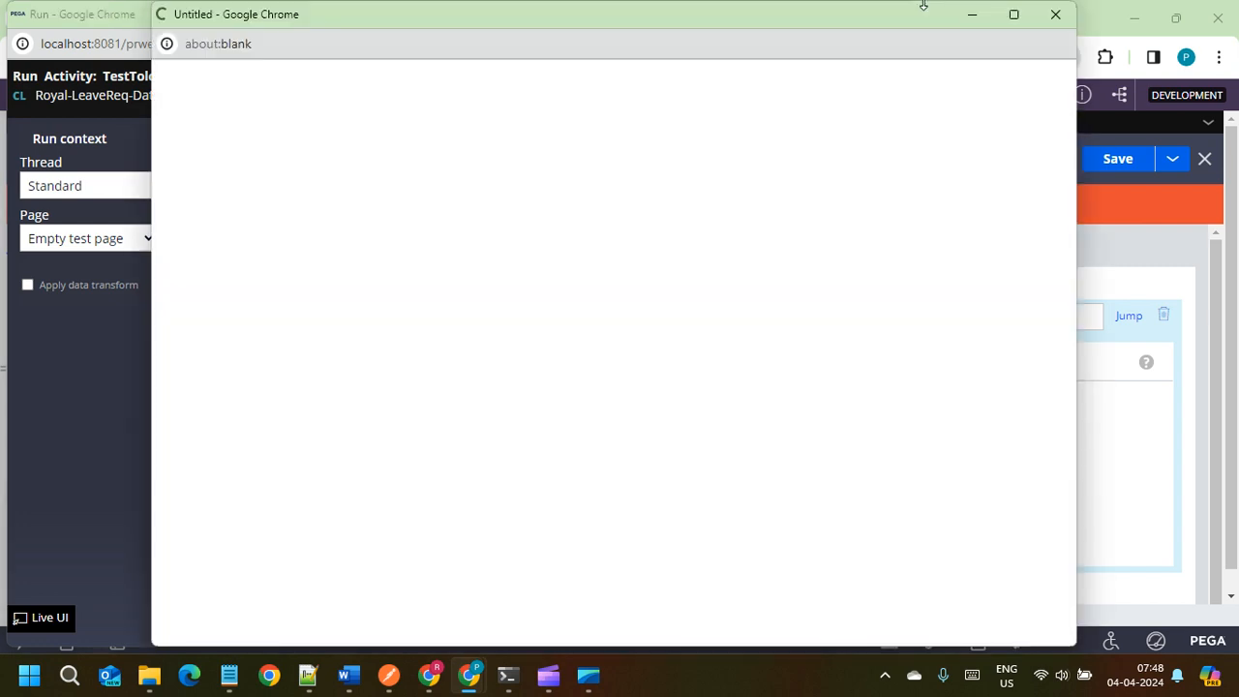
left_click(1055, 13)
left_click(893, 13)
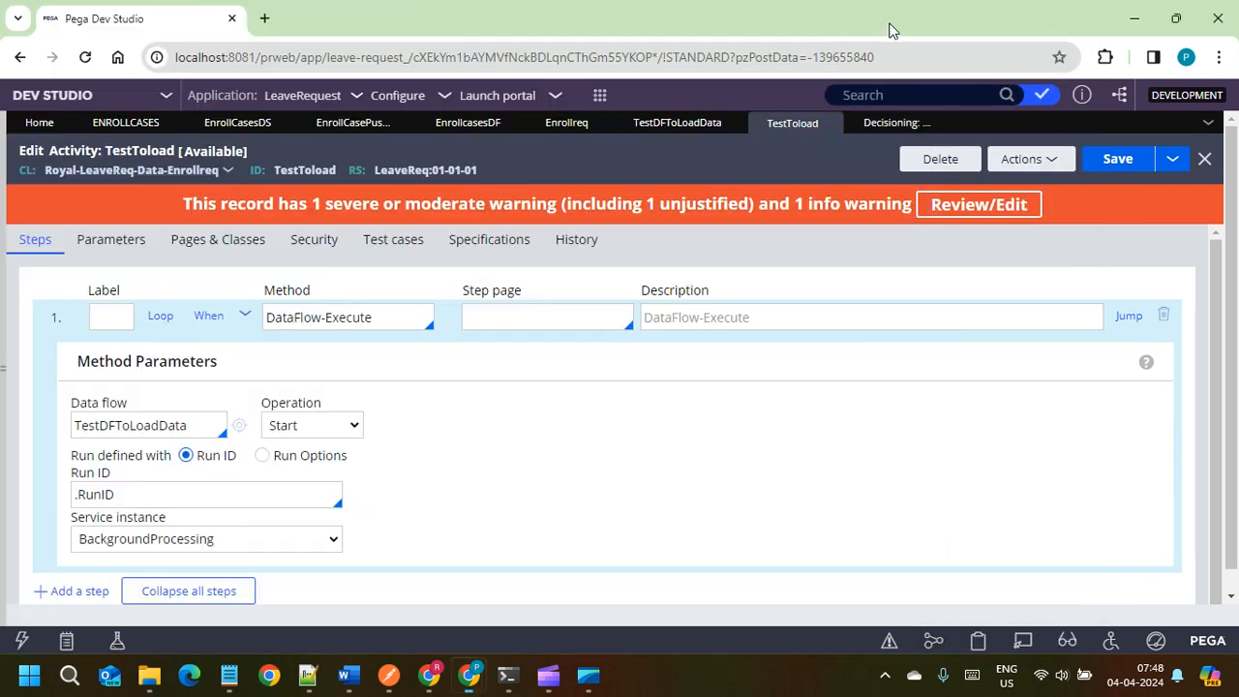
Step: Check the progress of the newest TestDFToLoadData run by refreshing the batch processing list on the Data Flows landing page
left_click(870, 124)
left_click(1032, 160)
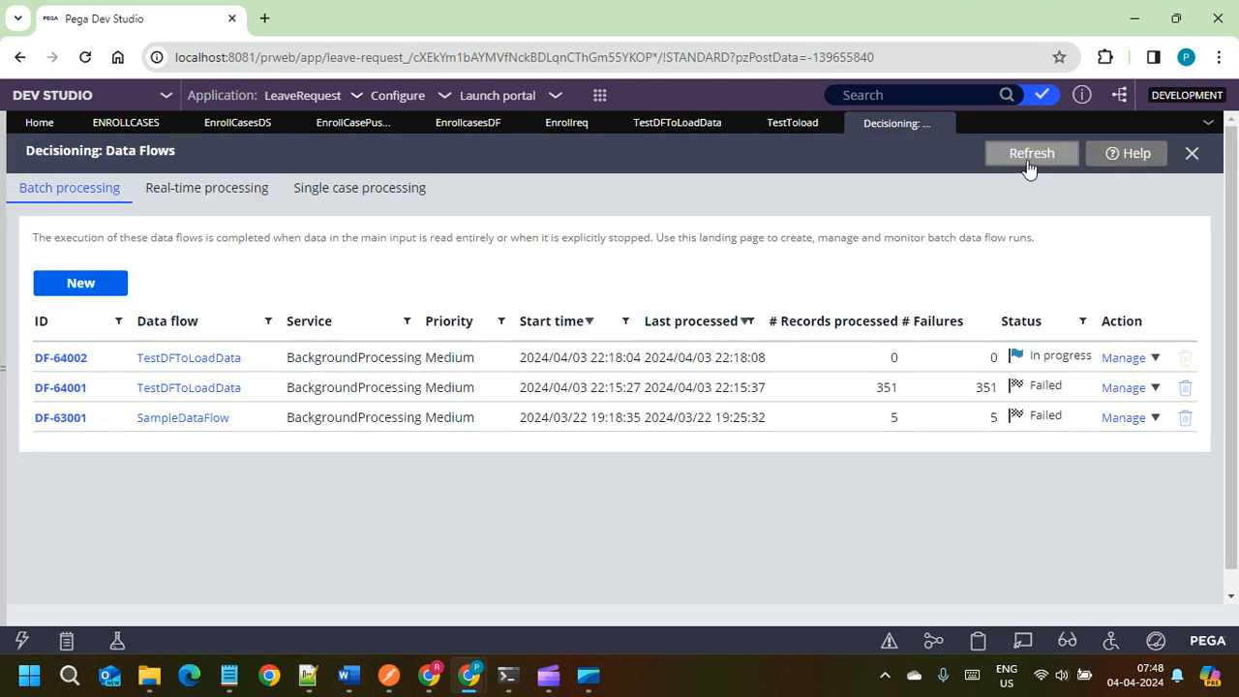
left_click(1027, 160)
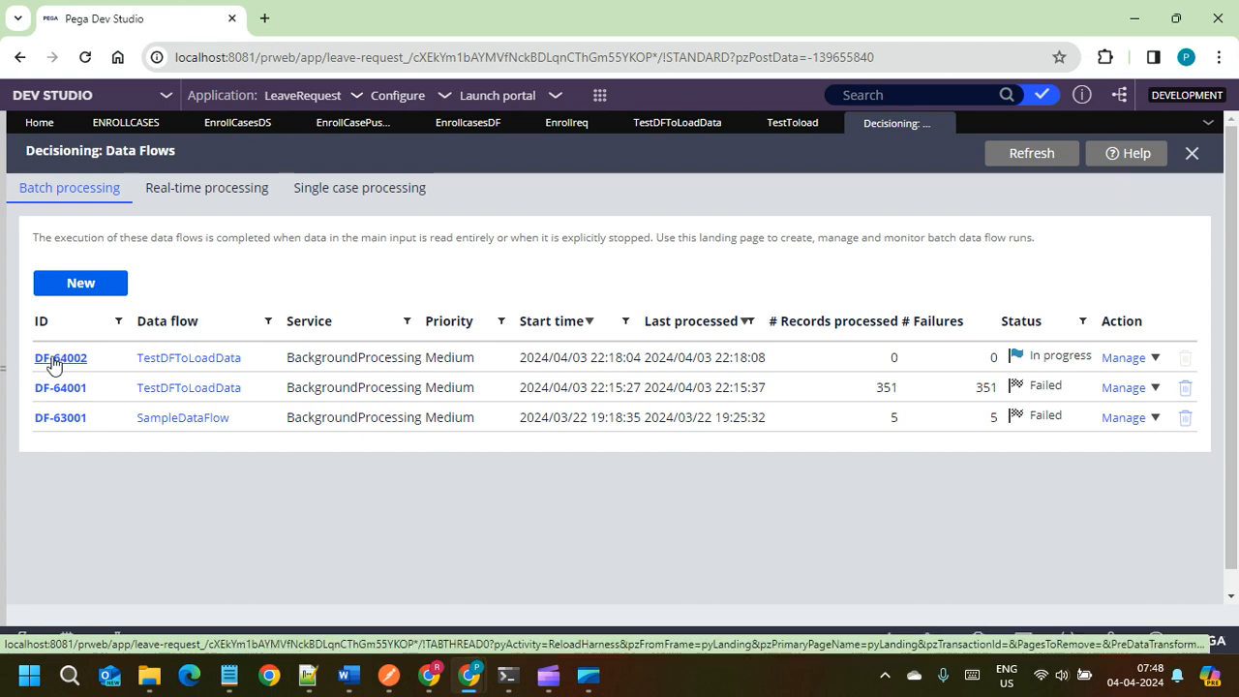
left_click(1034, 160)
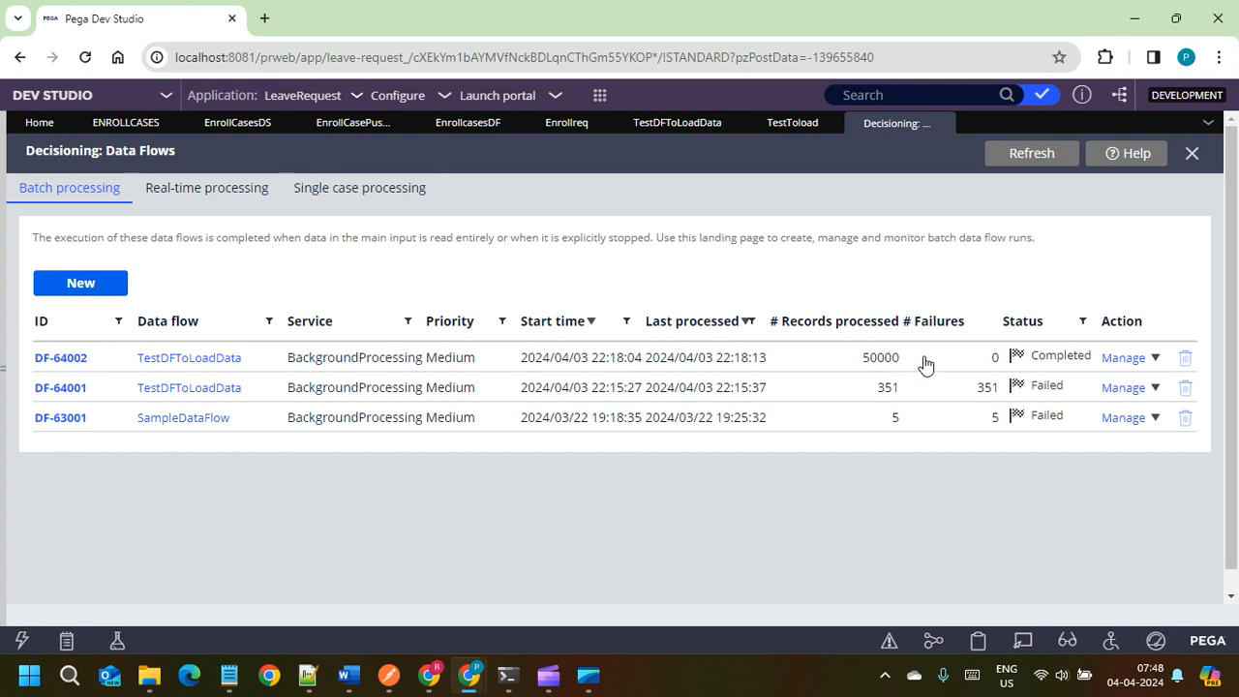
Step: Open the newest TestDFToLoadData run and review its component statistics and processing rate
left_click(73, 358)
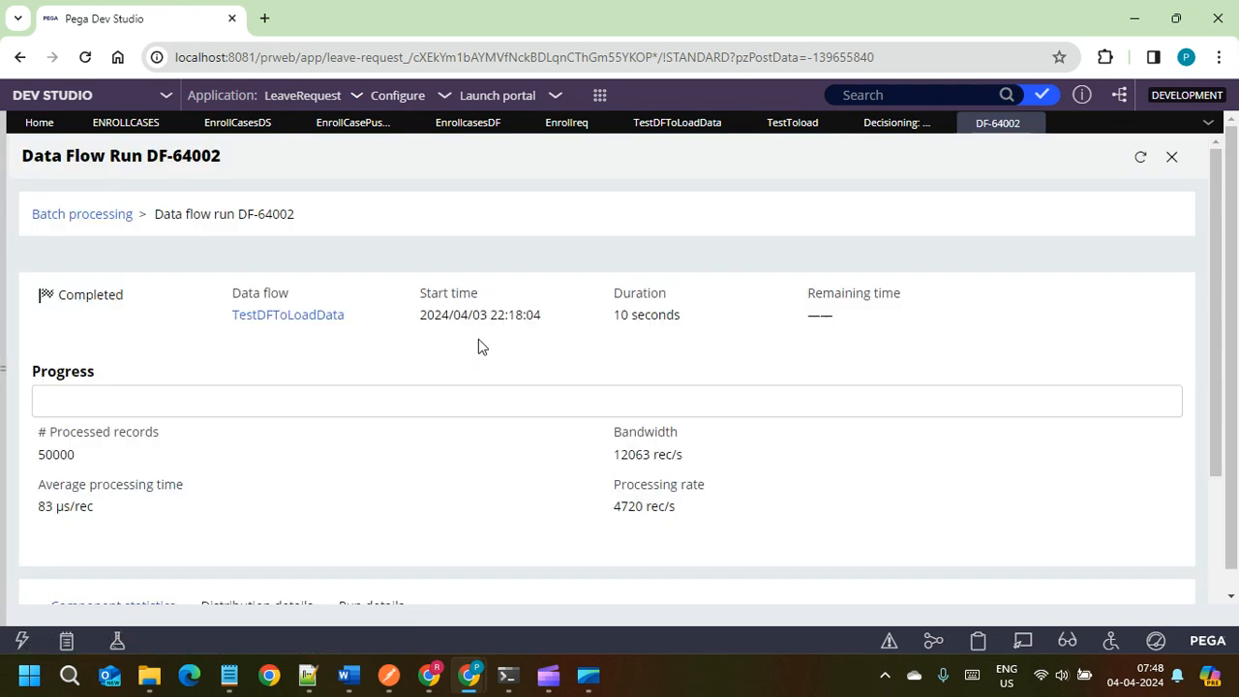
scroll(765, 426, "down", 3)
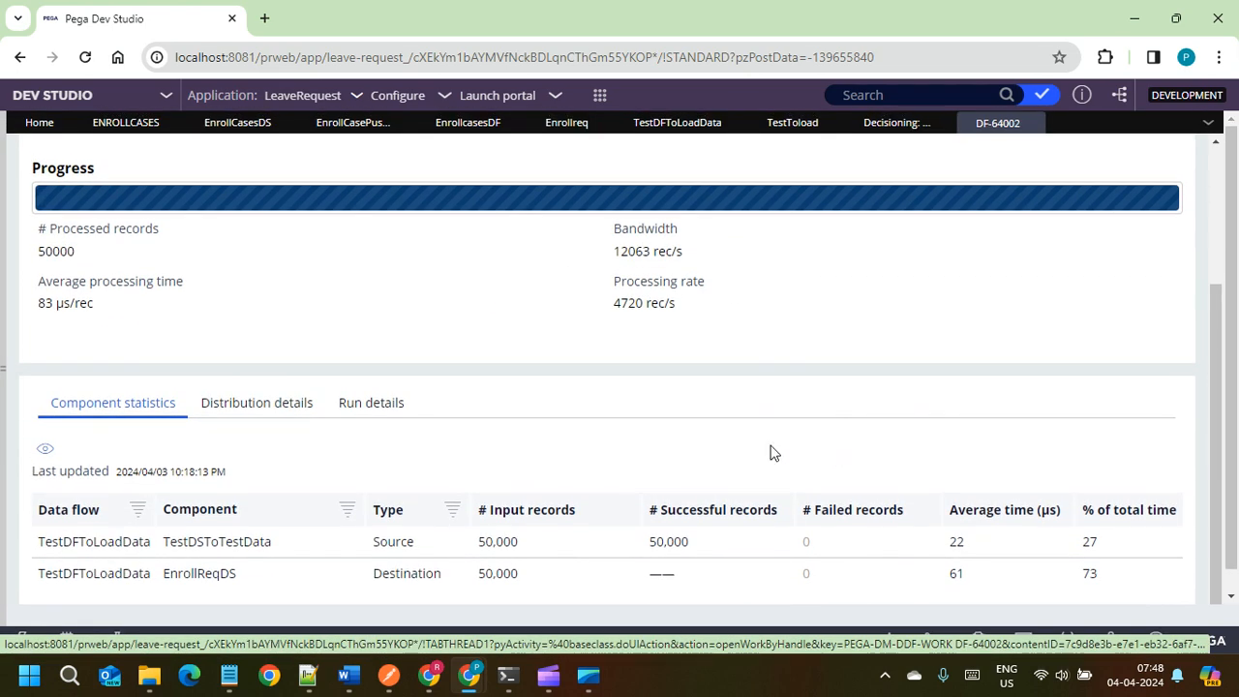
scroll(772, 453, "up", 1)
double_click(622, 394)
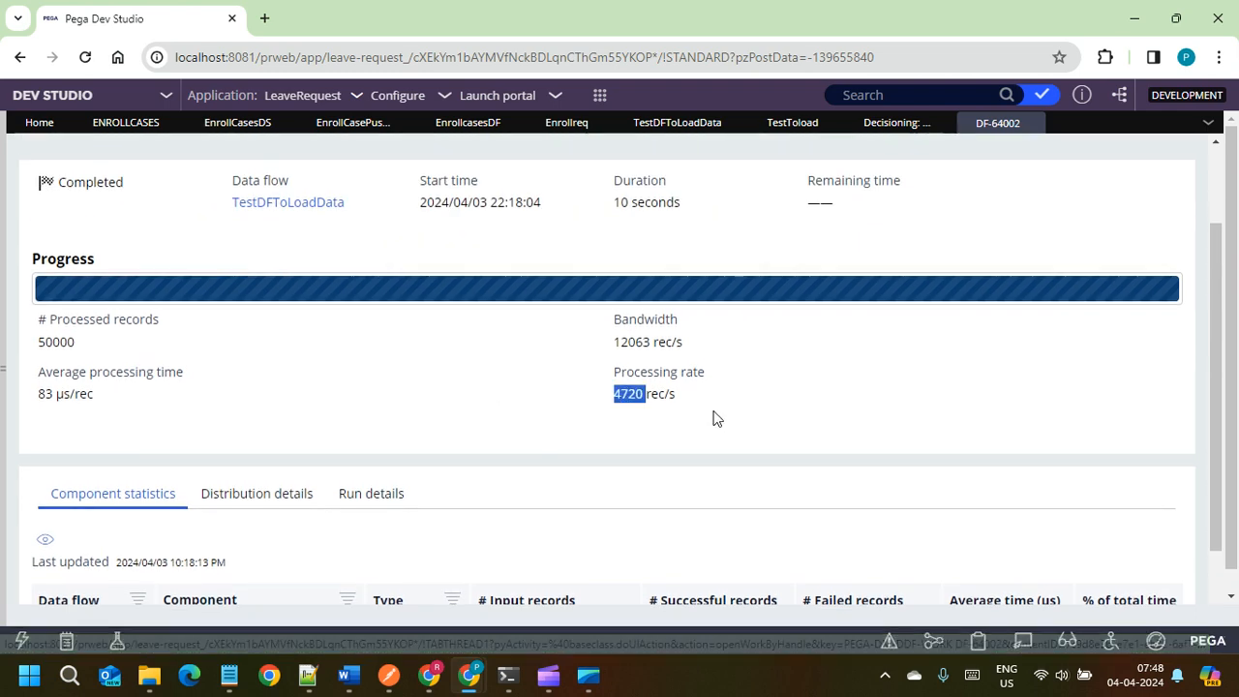
left_click(692, 407)
scroll(692, 412, "up", 1)
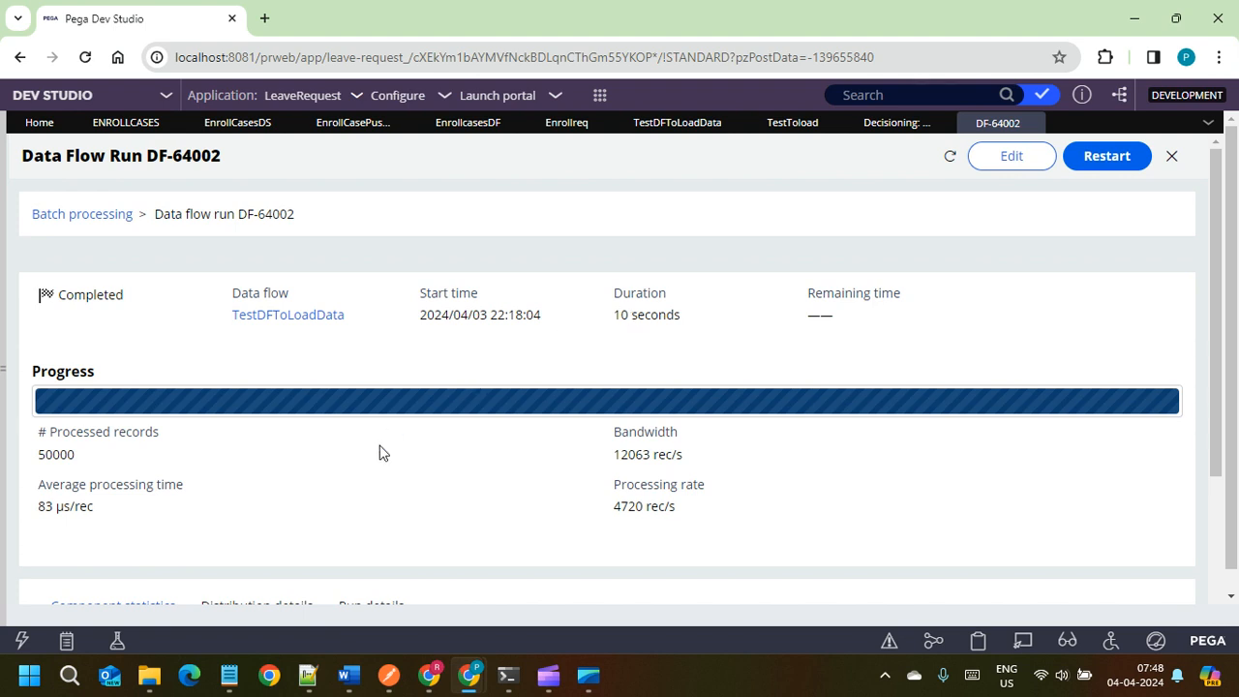
Step: Check the run's duration and compare the source and destination figures in its component statistics
triple_click(623, 320)
left_click(667, 320)
triple_click(671, 316)
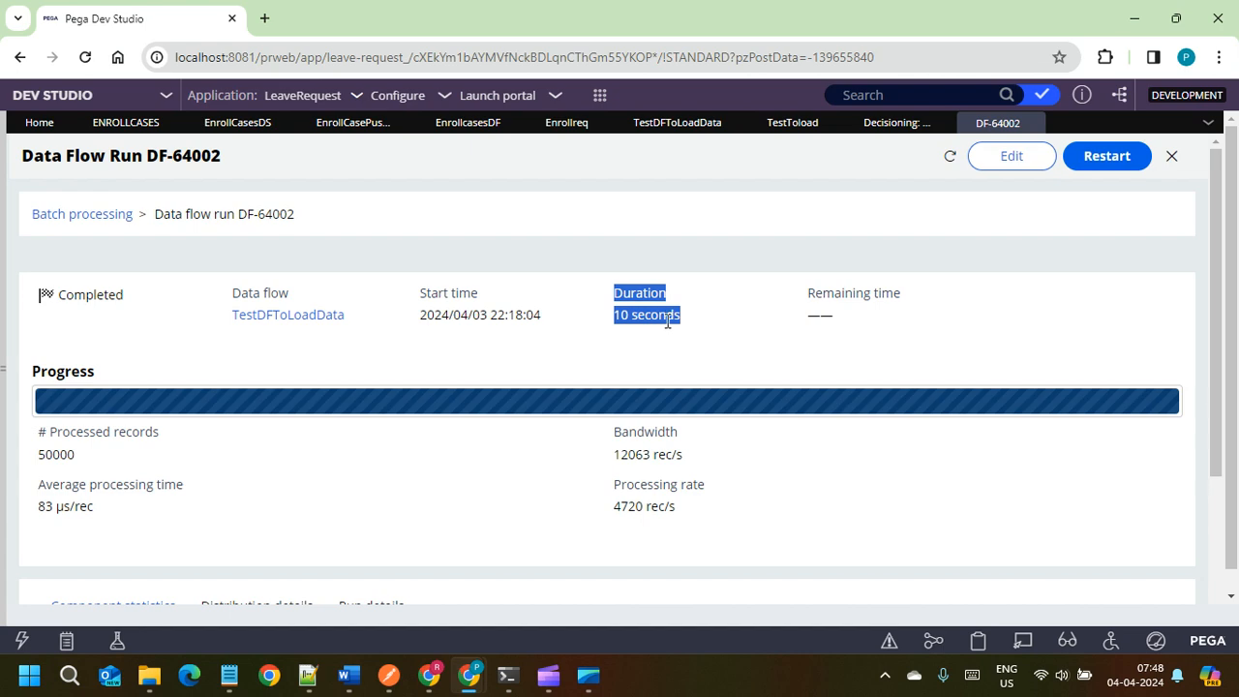
scroll(667, 320, "down", 2)
scroll(98, 383, "up", 2)
scroll(733, 381, "down", 2)
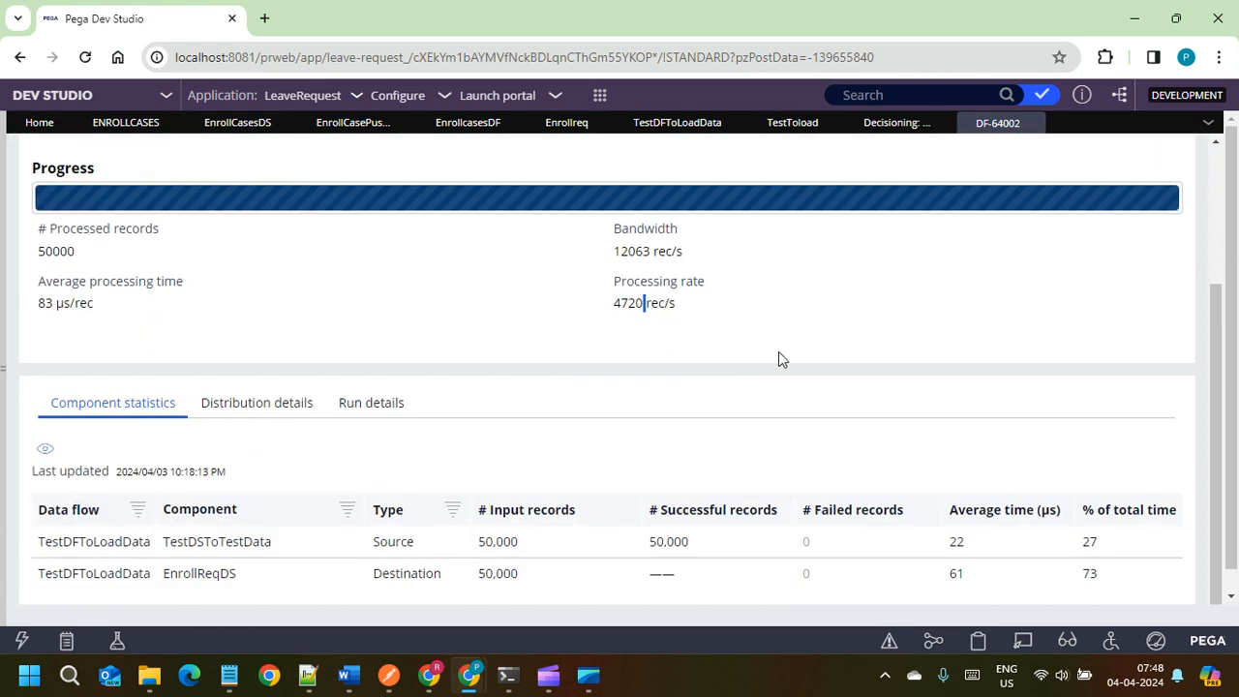
scroll(782, 359, "down", 1)
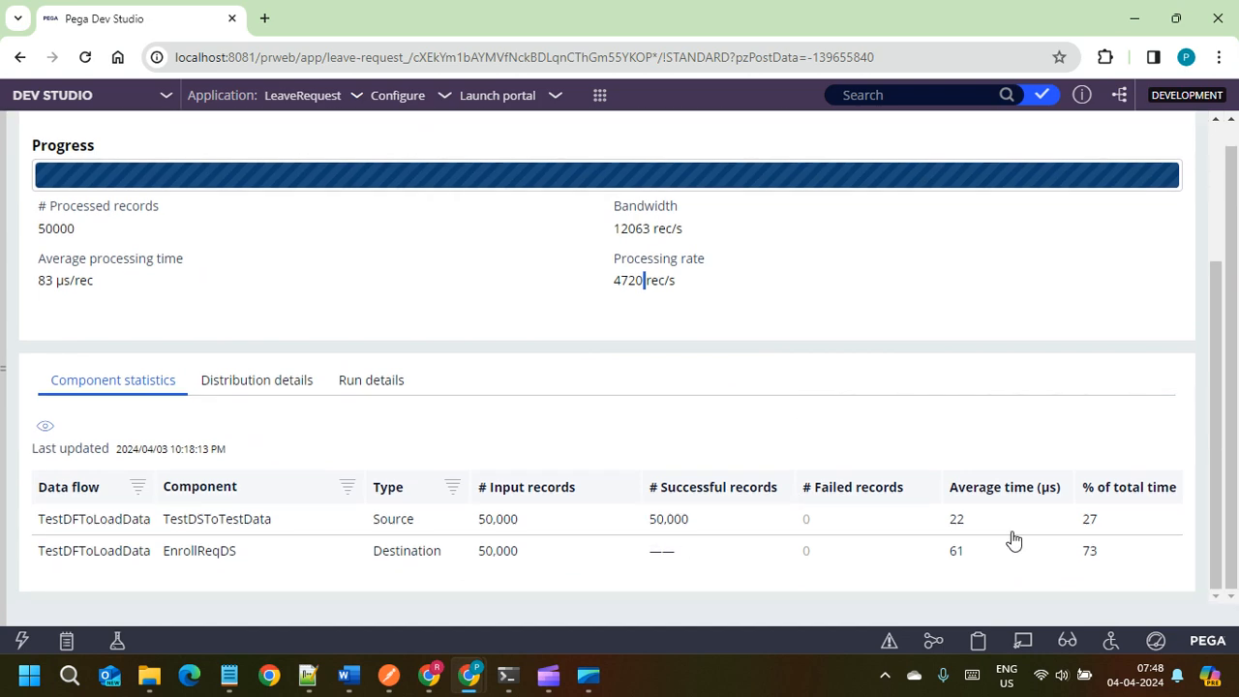
scroll(803, 468, "up", 3)
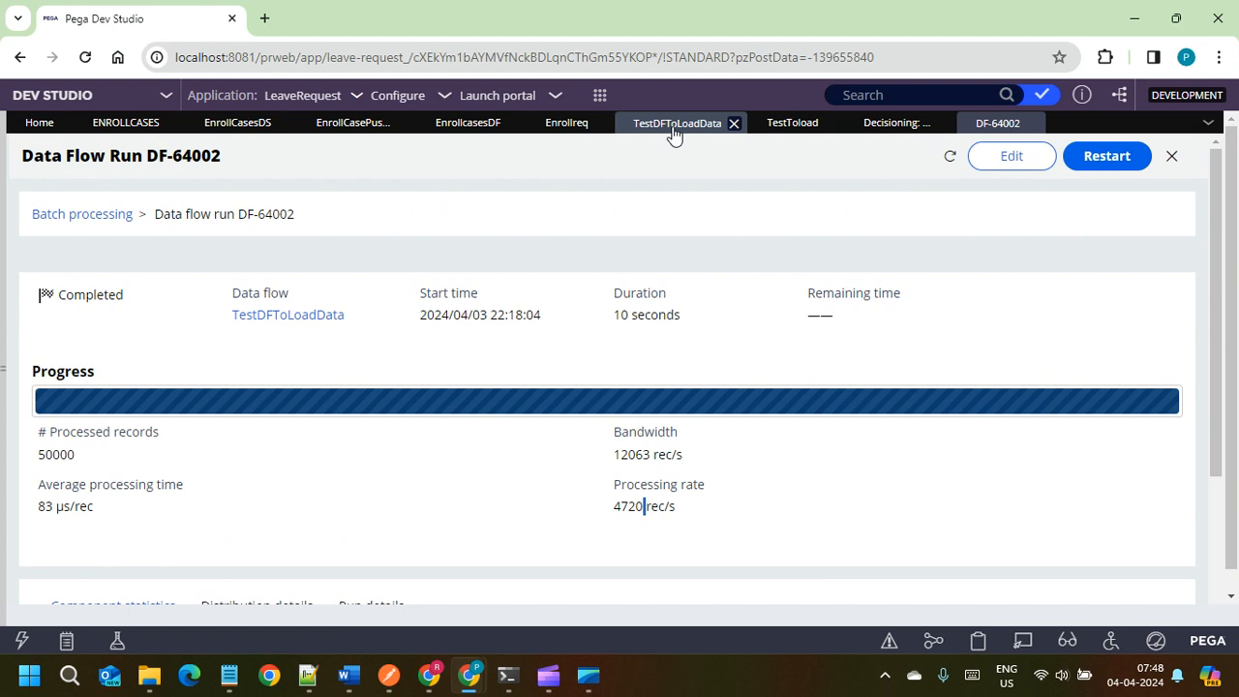
Step: Refresh the Enrollreq data type and look through its loaded records
left_click(568, 124)
left_click(1038, 166)
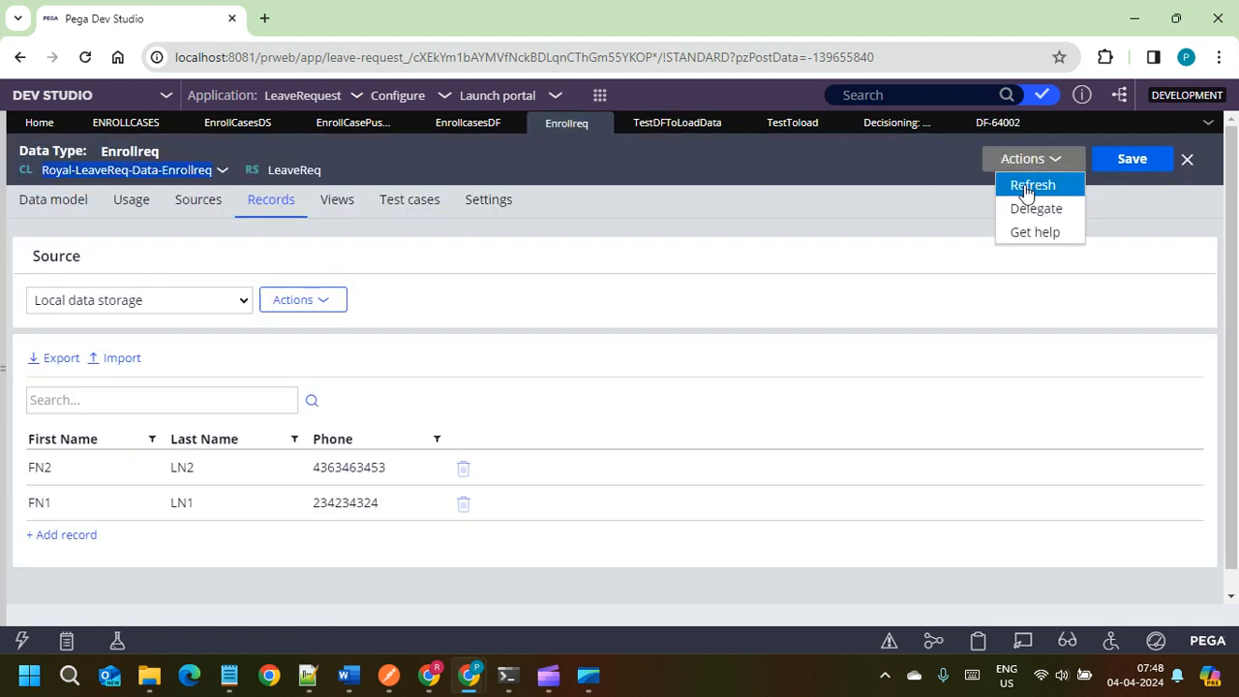
left_click(1025, 187)
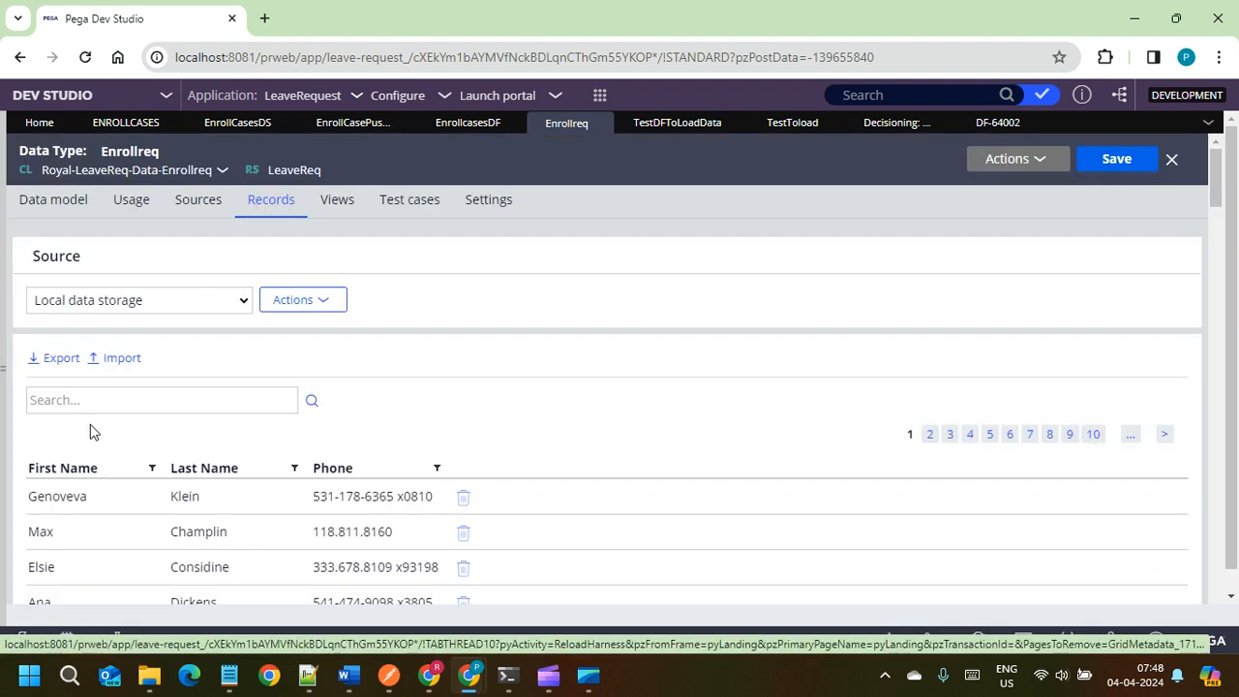
scroll(503, 407, "down", 4)
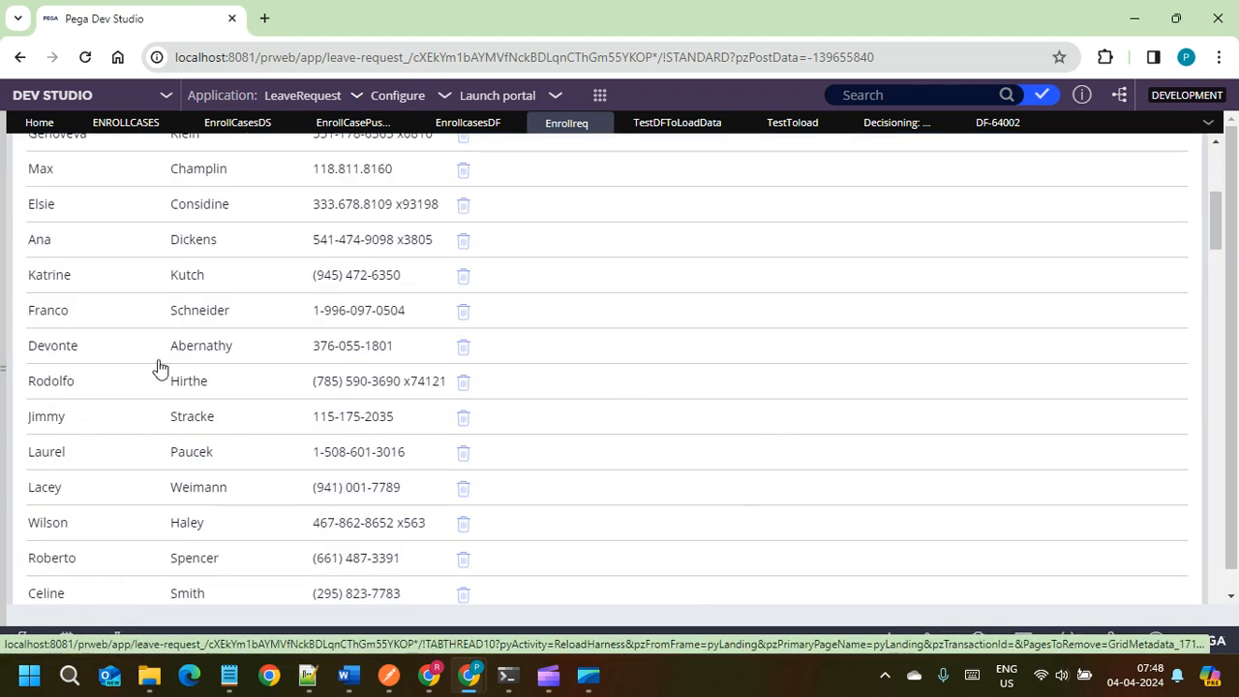
scroll(184, 359, "up", 3)
scroll(1114, 353, "up", 1)
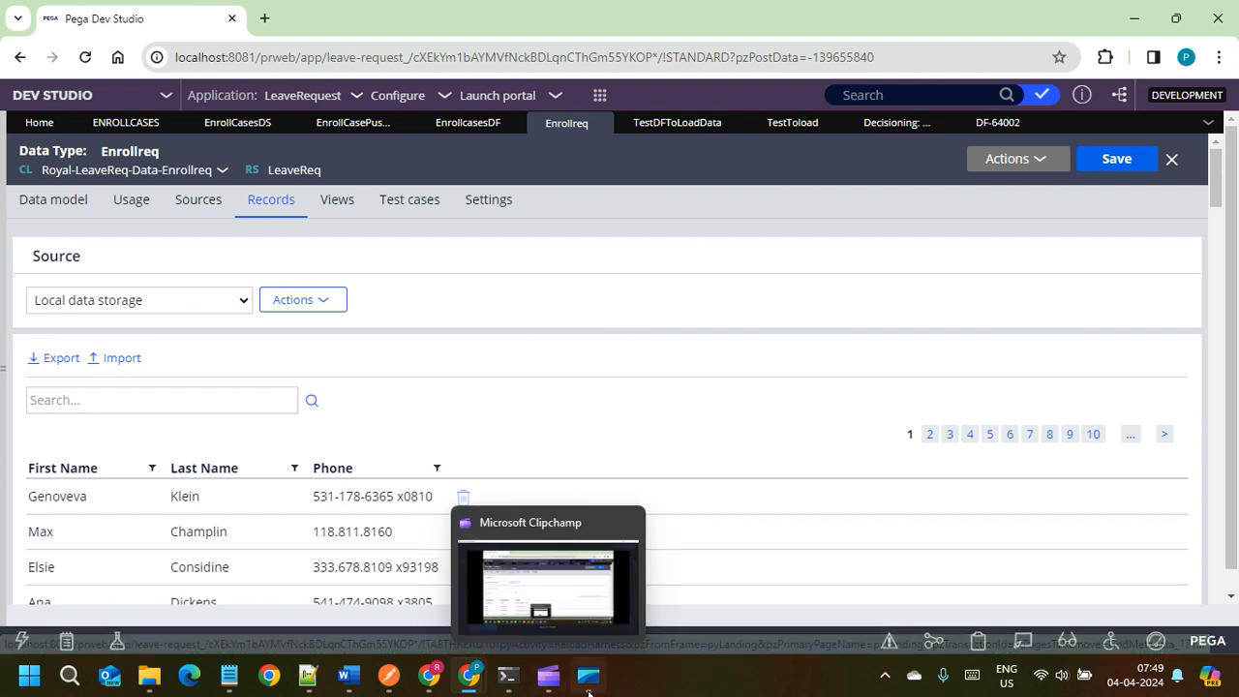
Step: Switch to the Pega.docx notes in Word and highlight the lines on DataSet insertion and the 50K-record data table
left_click(349, 675)
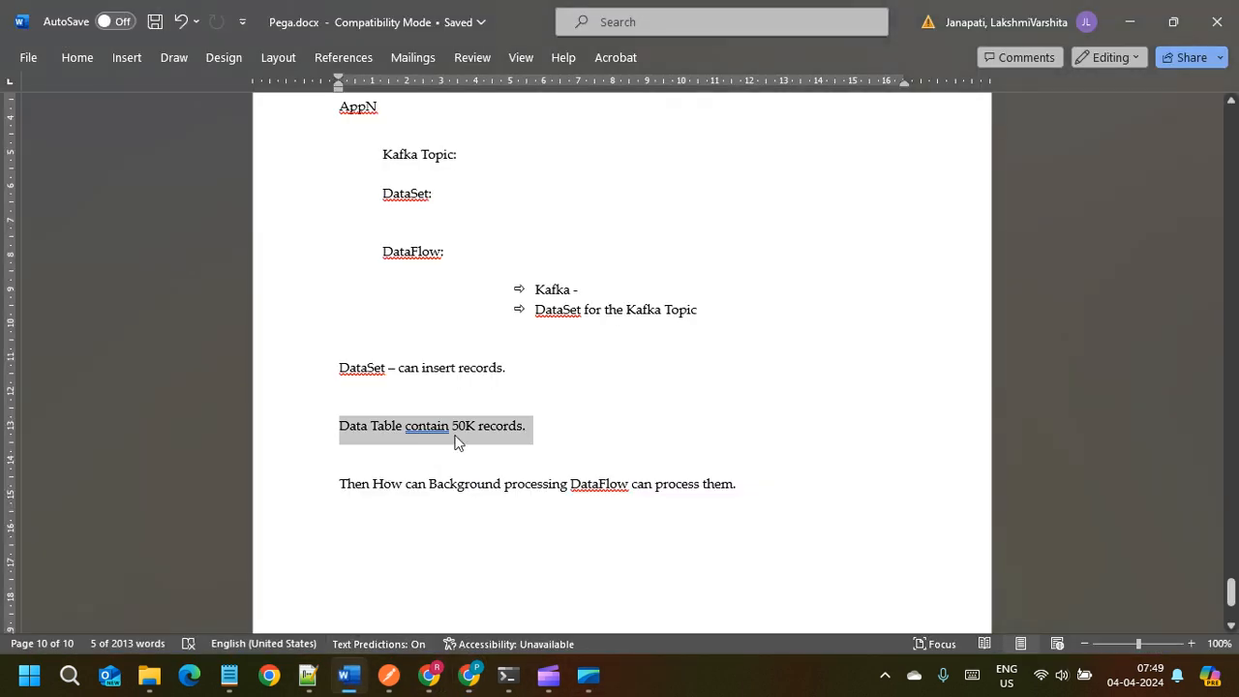
left_click(558, 426)
left_click_drag(545, 424, 332, 367)
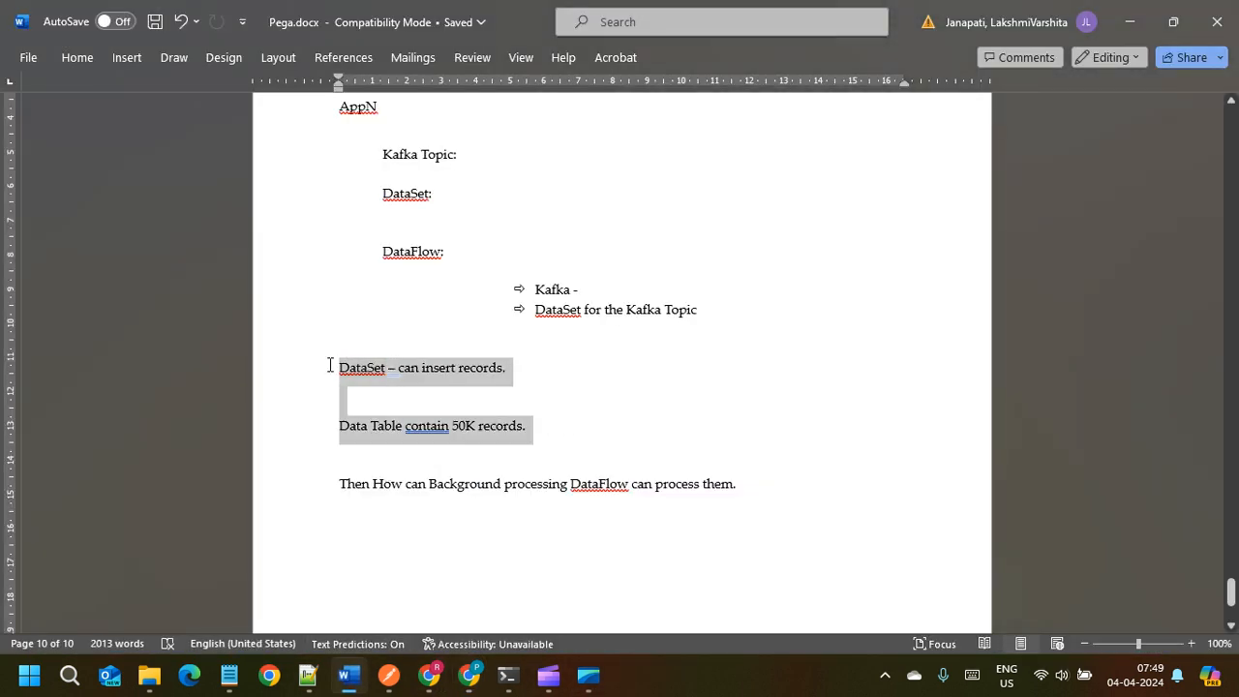
left_click(549, 430)
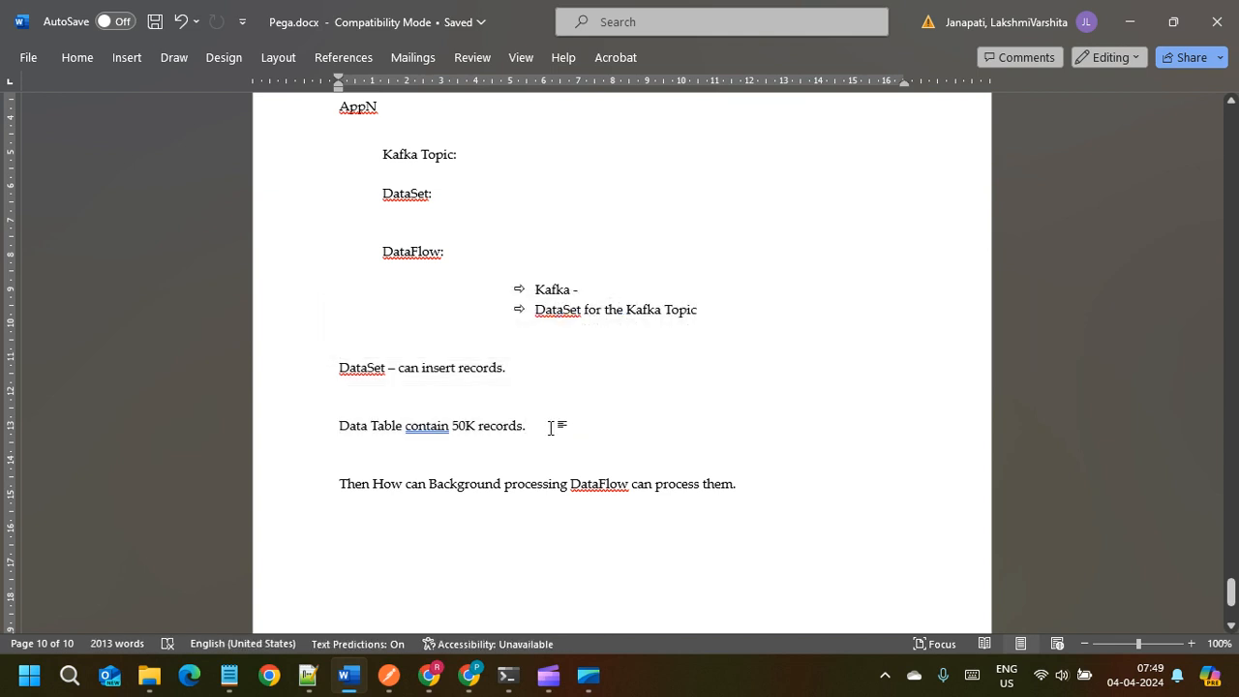
left_click_drag(548, 427, 339, 370)
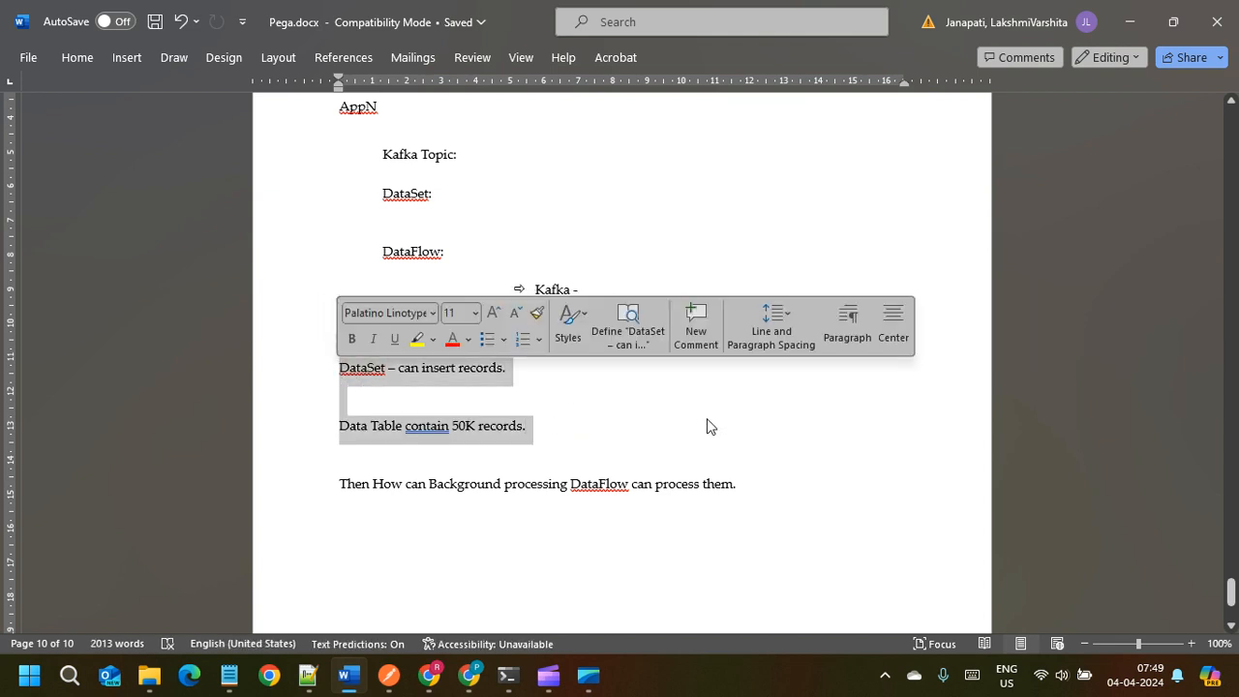
Step: Return to Dev Studio and look over the Enrollreq records again
key("alt+Tab")
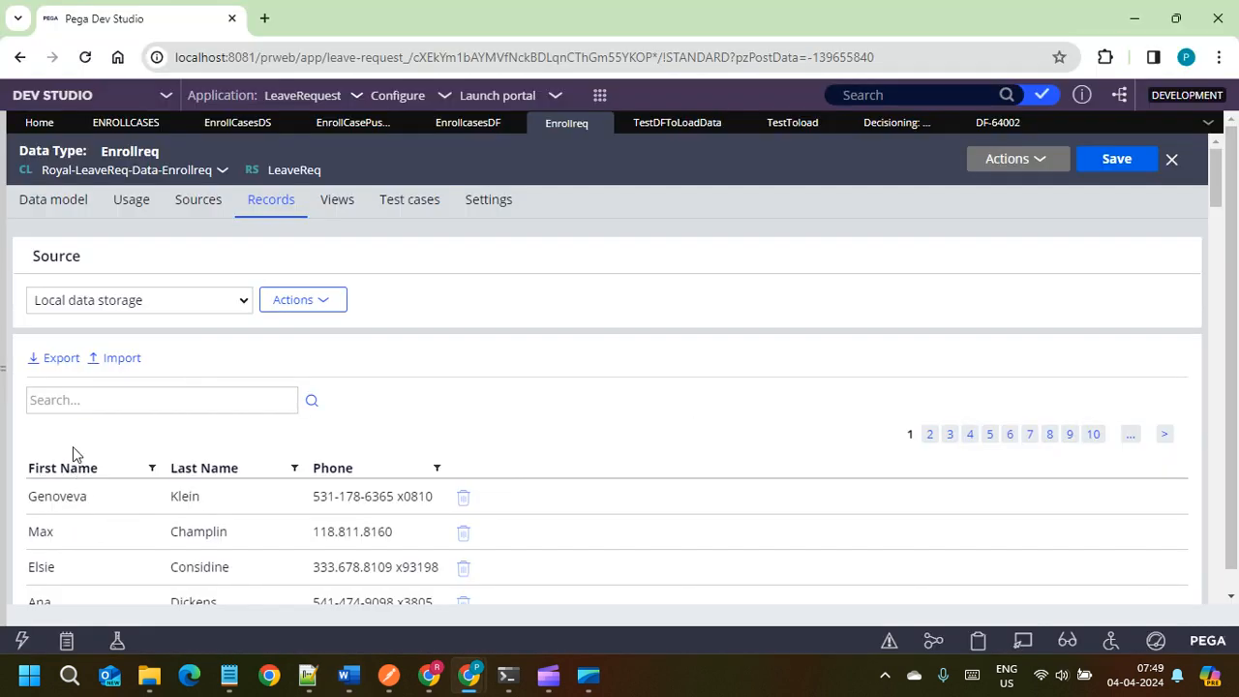
scroll(232, 489, "down", 2)
scroll(232, 502, "up", 2)
Step: Refresh the batch data flow list, and close both the DF-64002 run and the Data Flows landing page
left_click(999, 125)
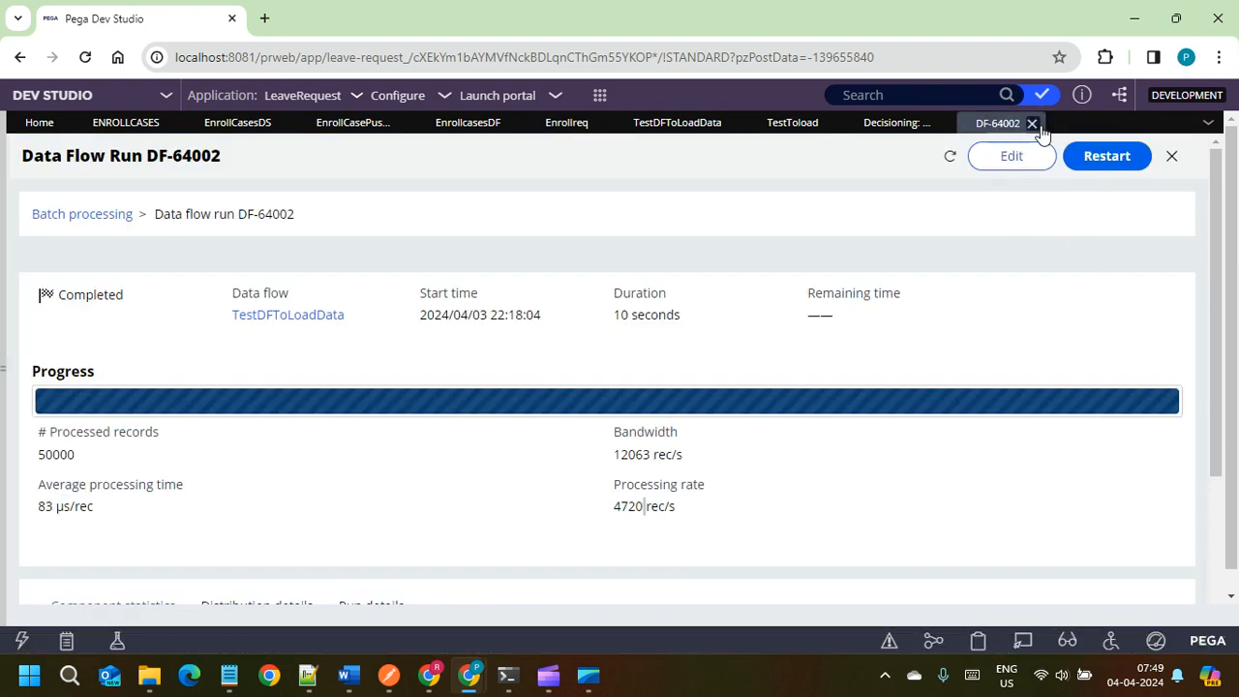
left_click(1033, 123)
left_click(883, 124)
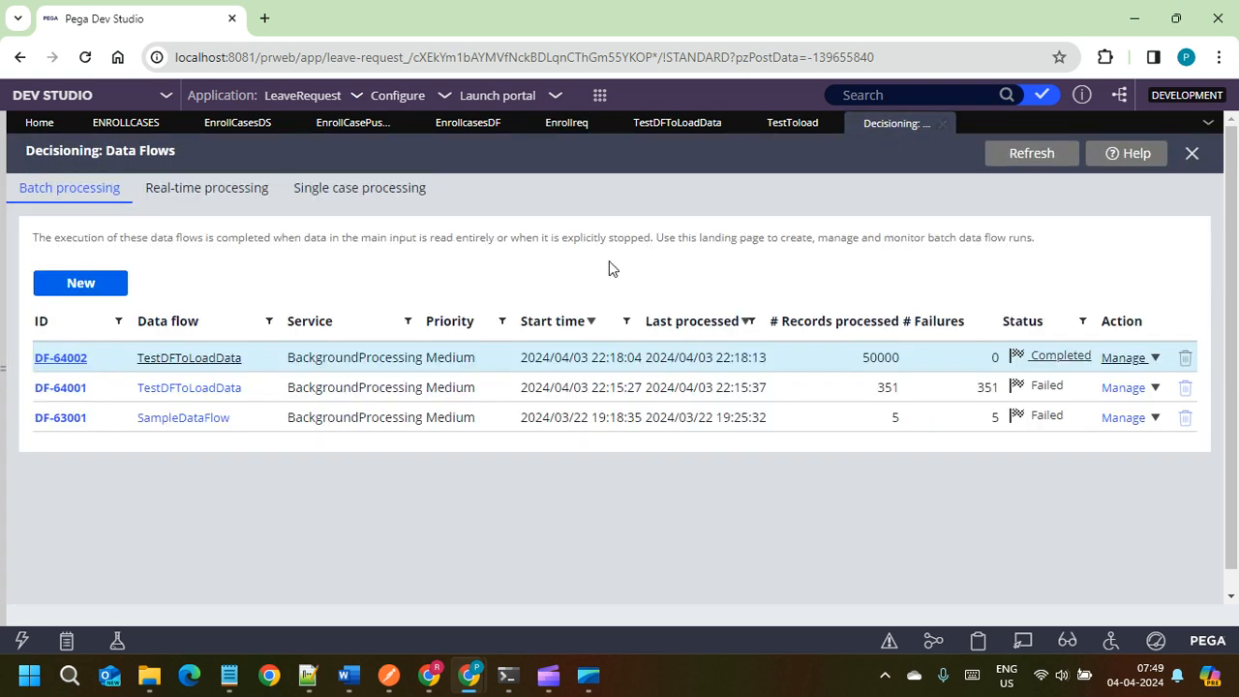
left_click(1026, 152)
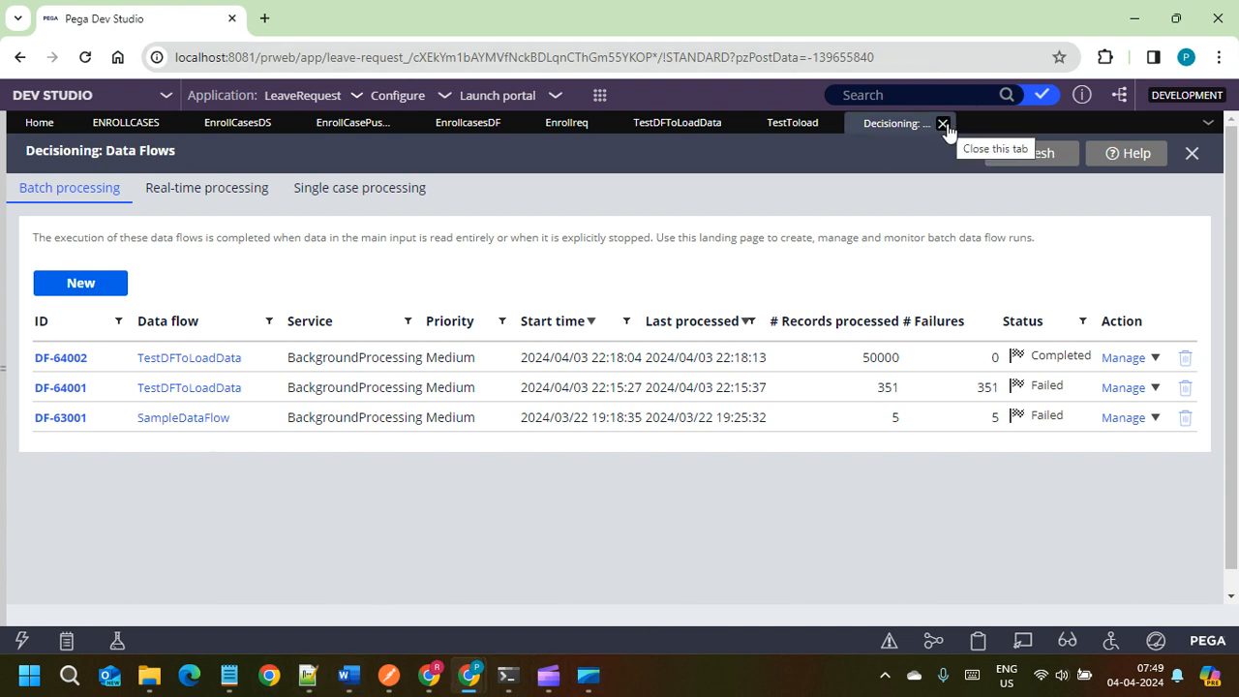
left_click(943, 124)
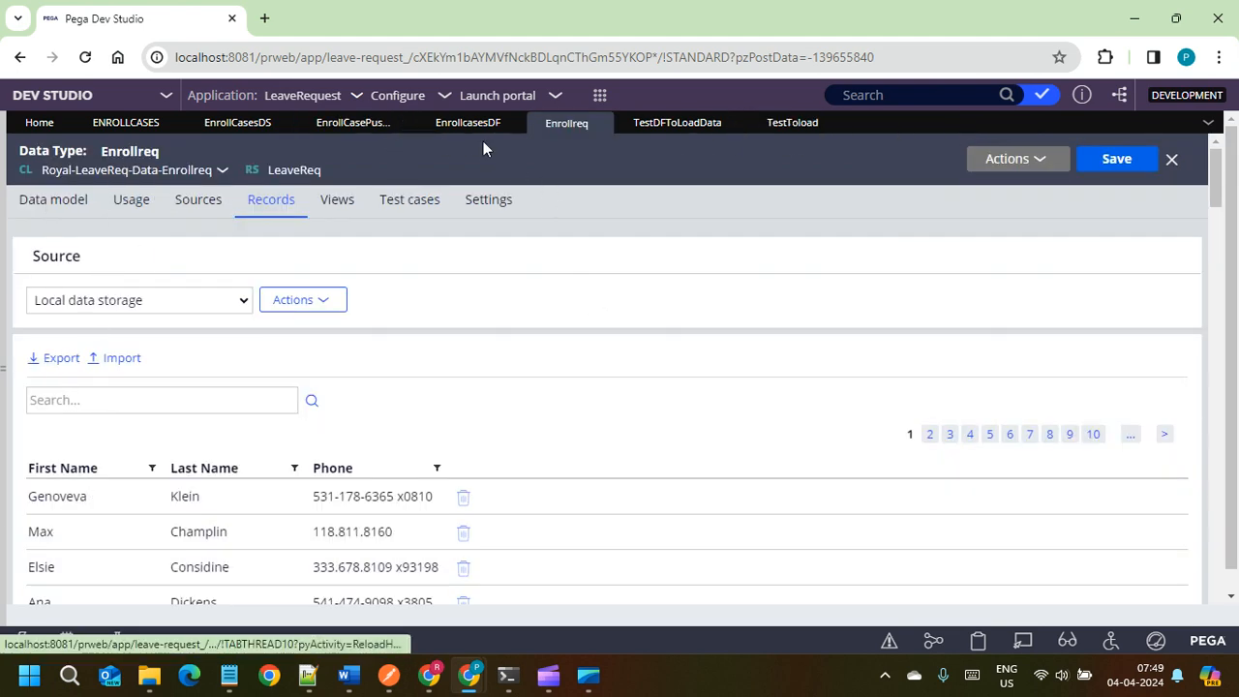
Step: Start a new data flow rule in the Royal-LeaveReq-Data-Enrollreq class
left_click(4, 211)
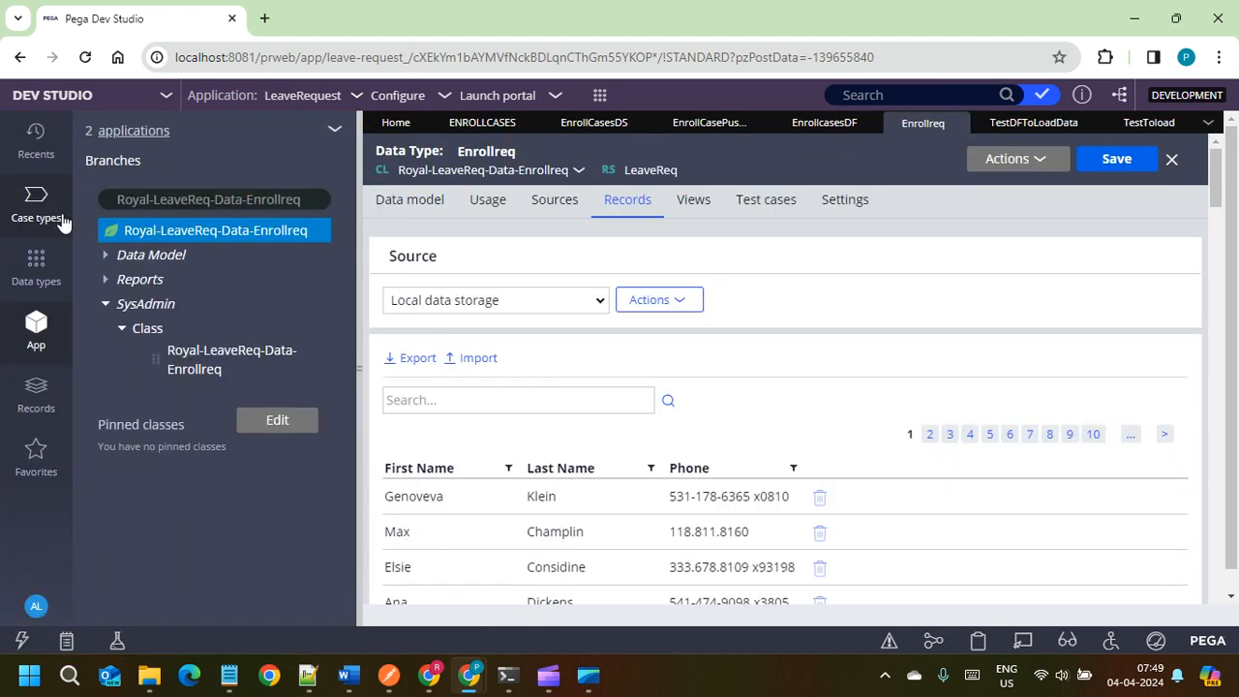
right_click(220, 240)
mouse_move(226, 260)
mouse_move(439, 283)
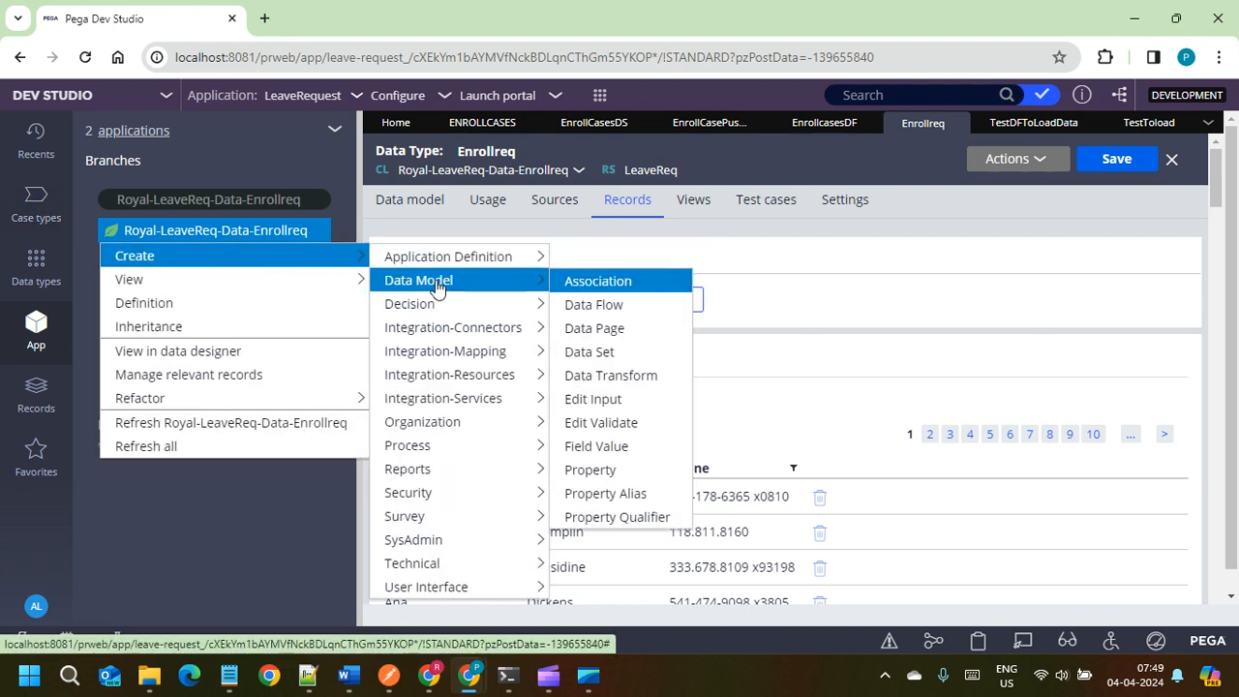
left_click(610, 307)
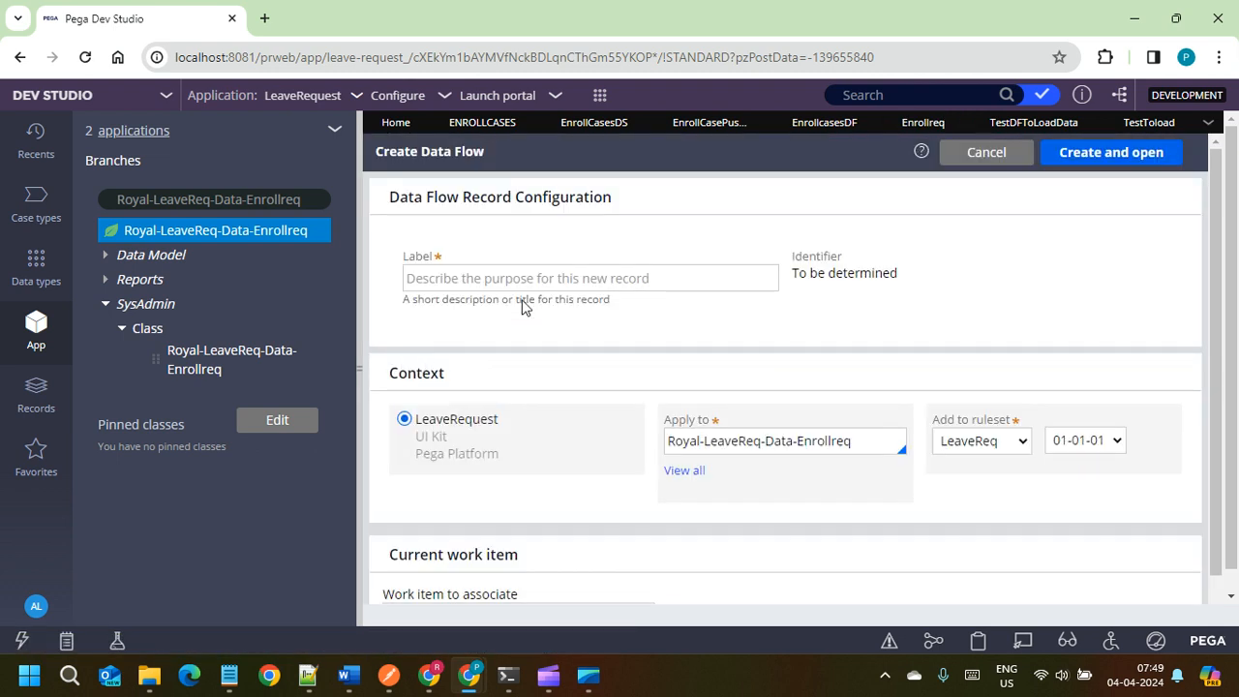
Step: Label the data flow EnrollCaseCreateBatch, keep it in the LeaveReq 01-01-01 ruleset, and create and open it
left_click(523, 279)
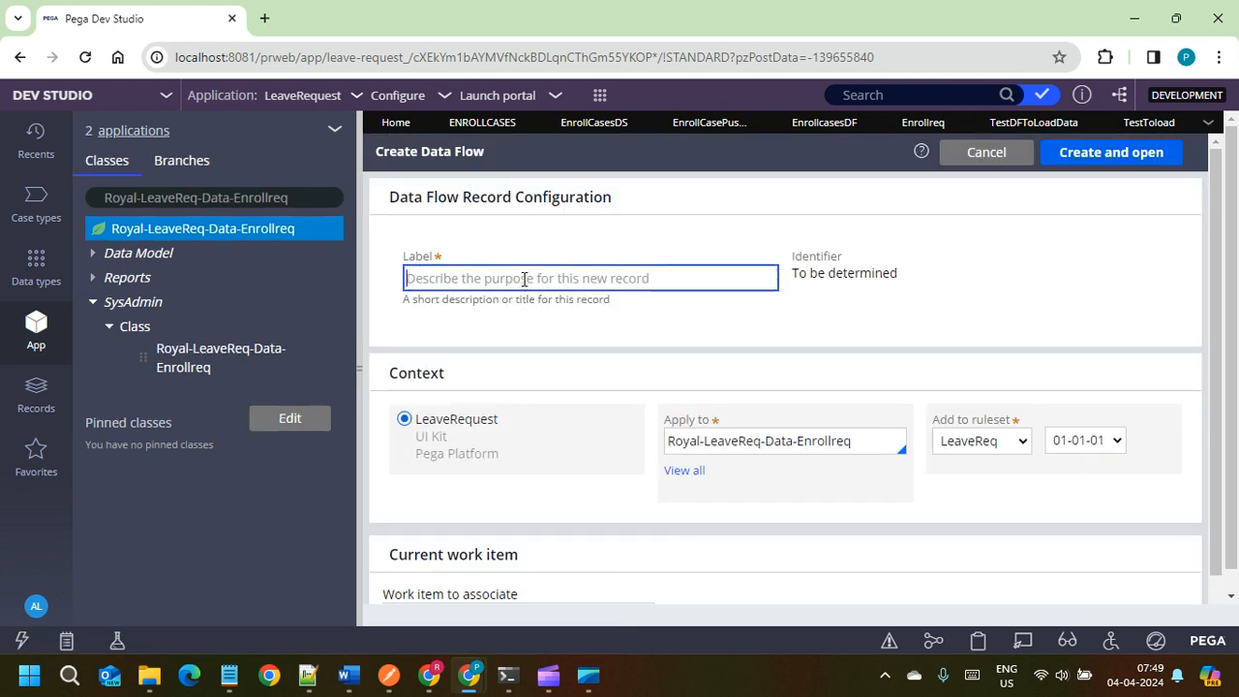
type("Enroll")
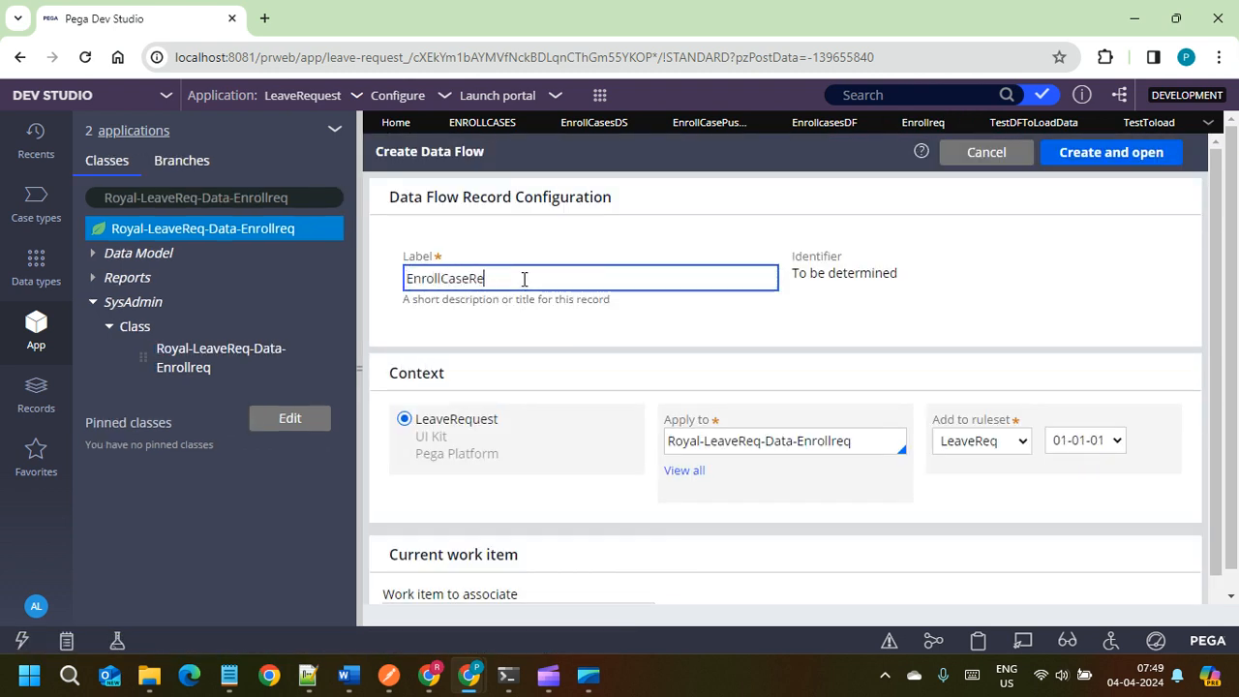
type("CaseRe")
key("BackSpace")
key("BackSpace")
type("C")
left_click(626, 315)
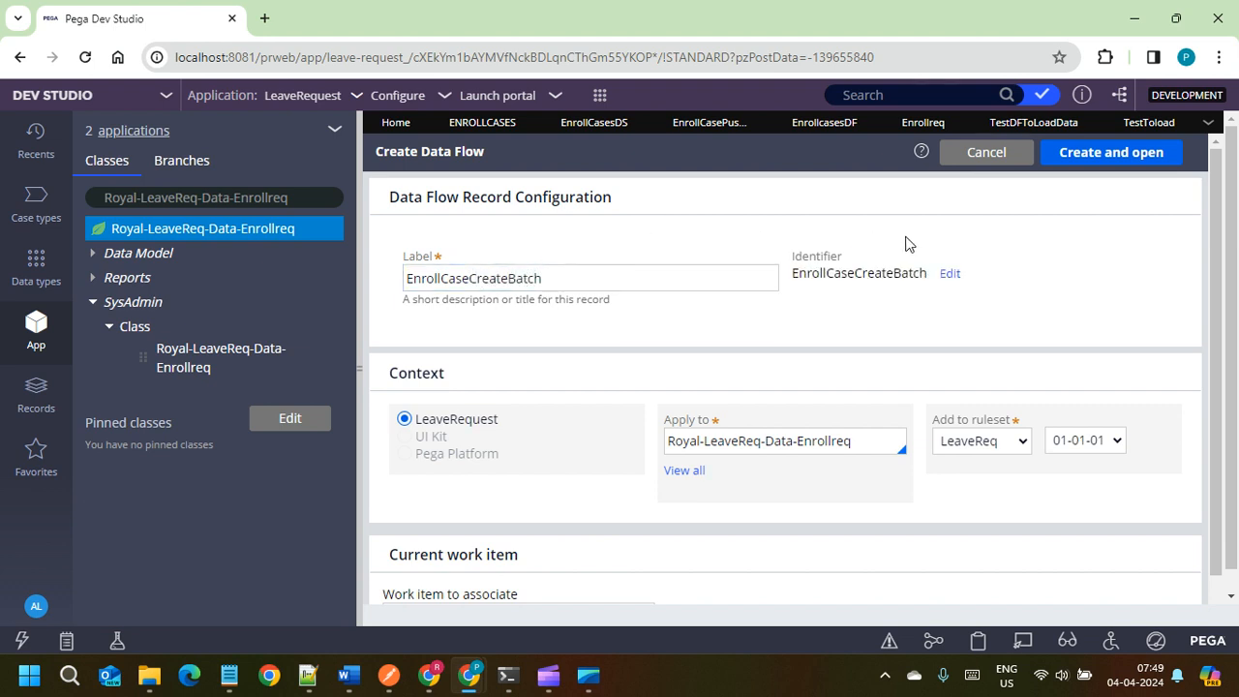
left_click(561, 288)
left_click(963, 364)
left_click(361, 365)
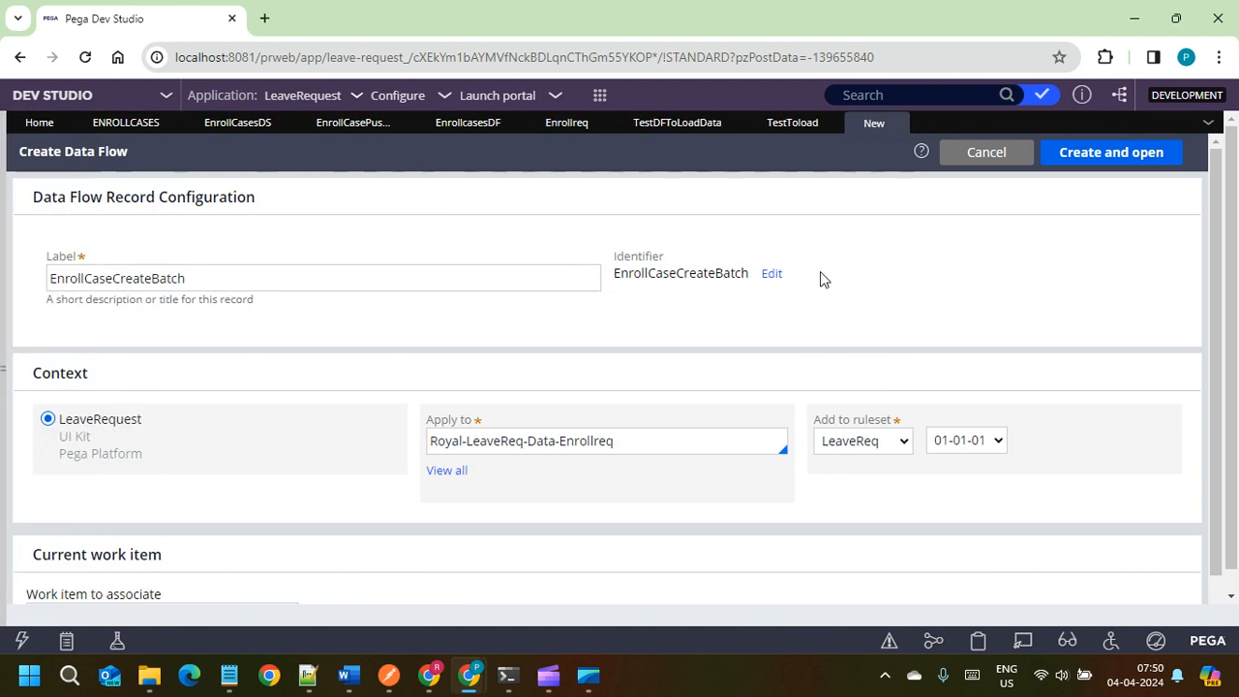
left_click(1113, 161)
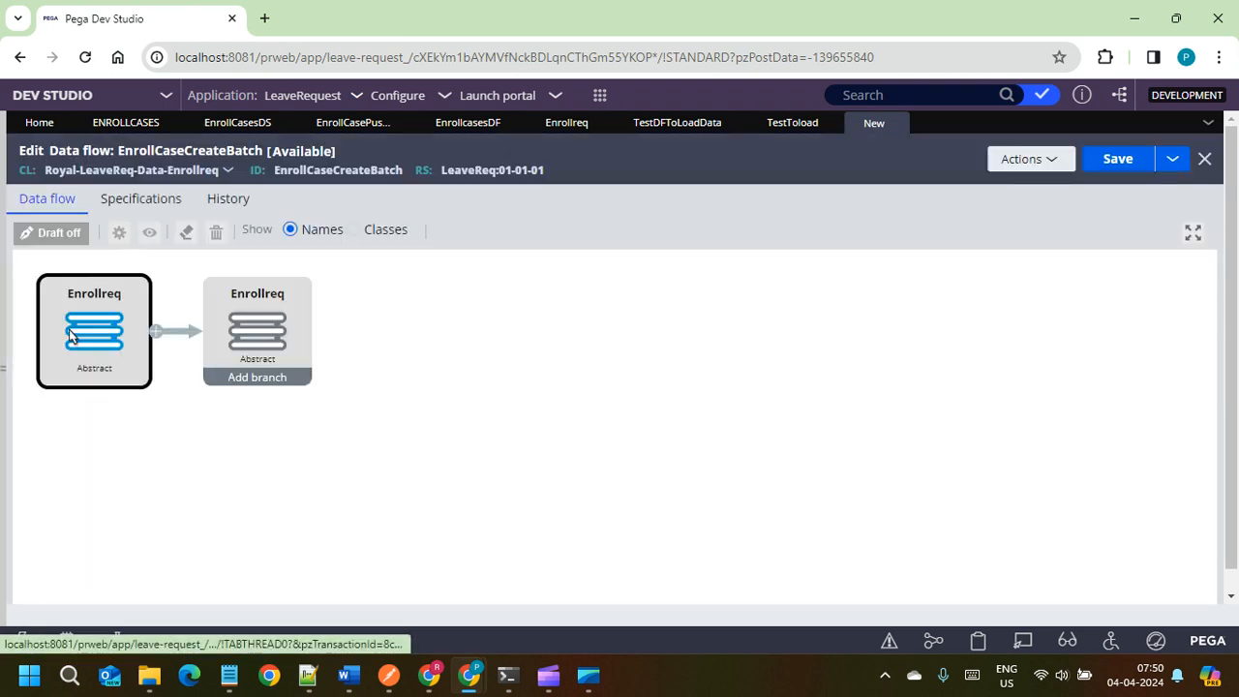
Step: Set the data flow's source to a data set and choose EnrollReqDS
double_click(73, 336)
left_click(429, 326)
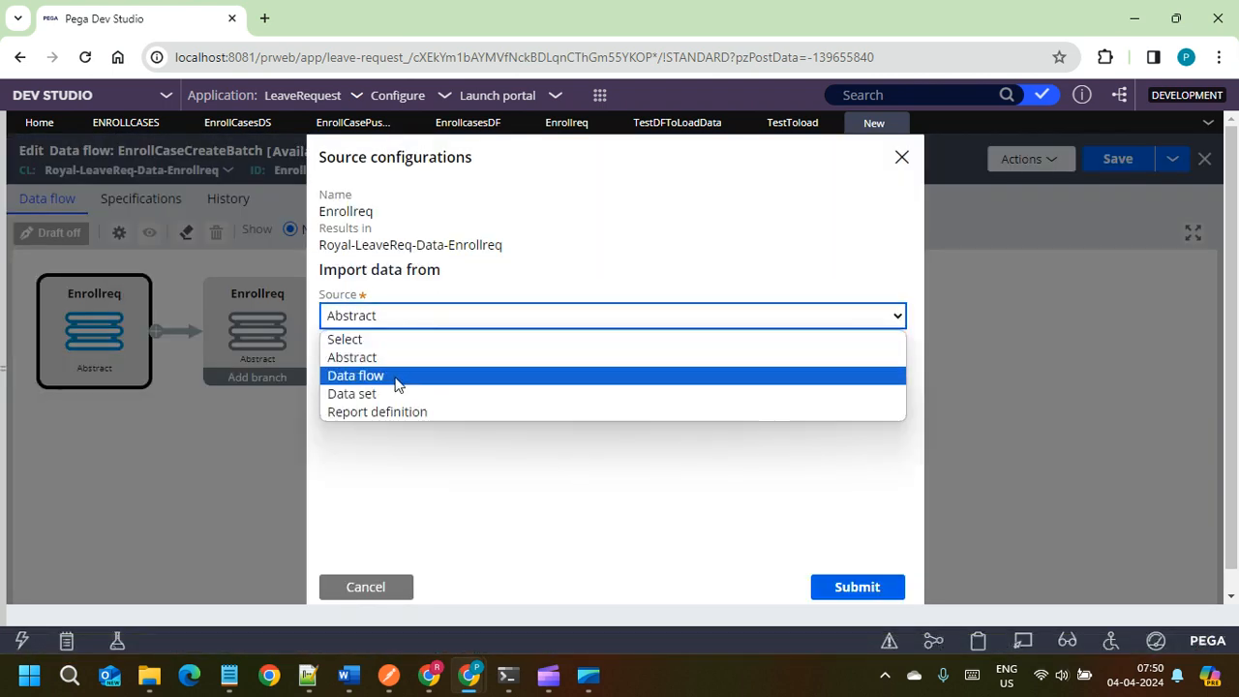
left_click(372, 394)
left_click(374, 368)
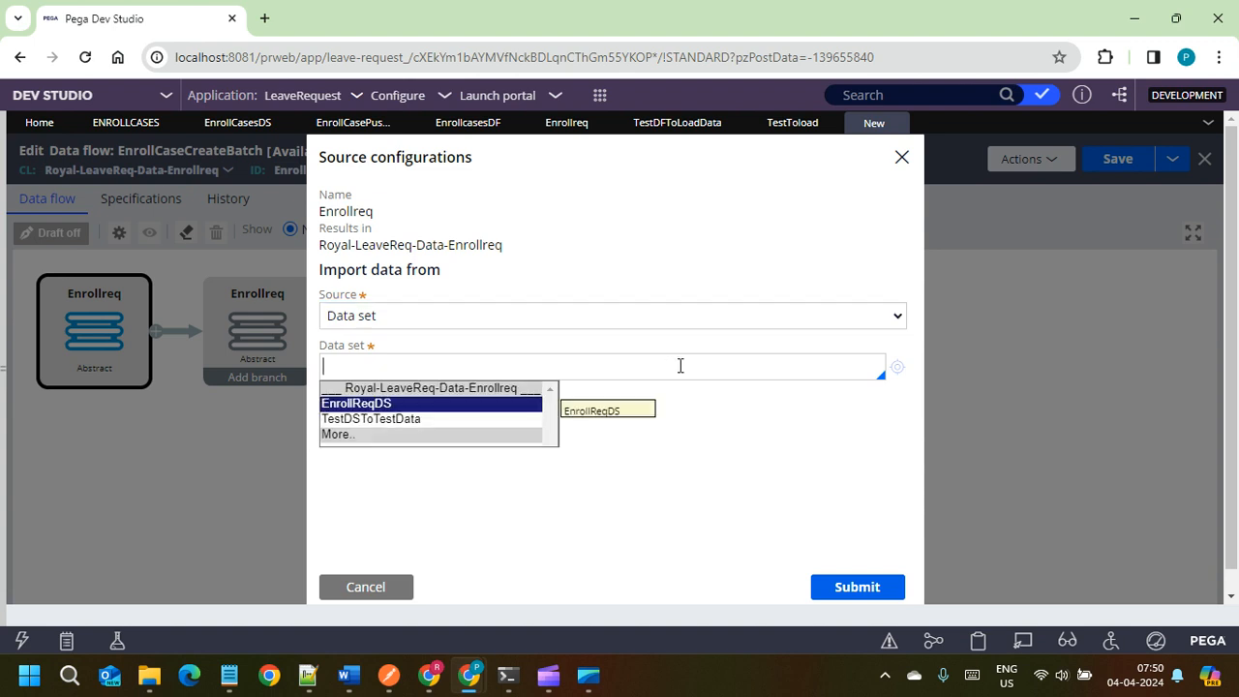
key("Down")
key("Up")
key("Return")
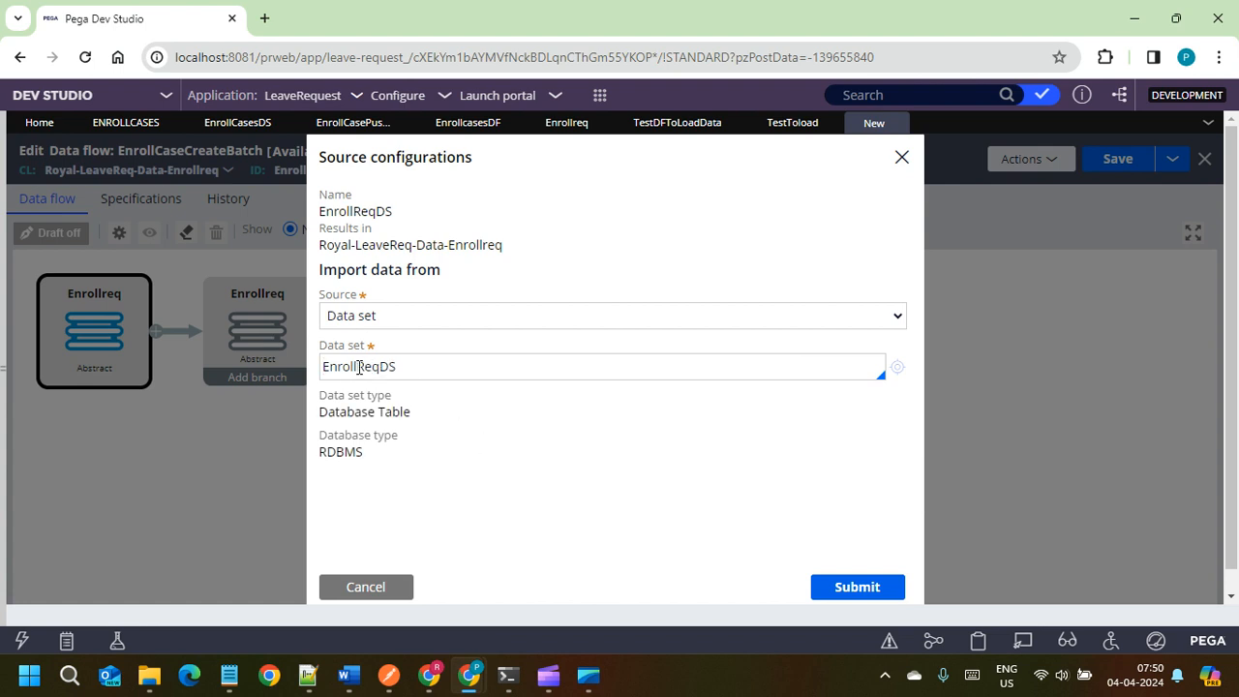
Step: Check the EnrollReqDS data set's definition, return to submit the source configuration, and save EnrollCaseCreateBatch
left_click(897, 366)
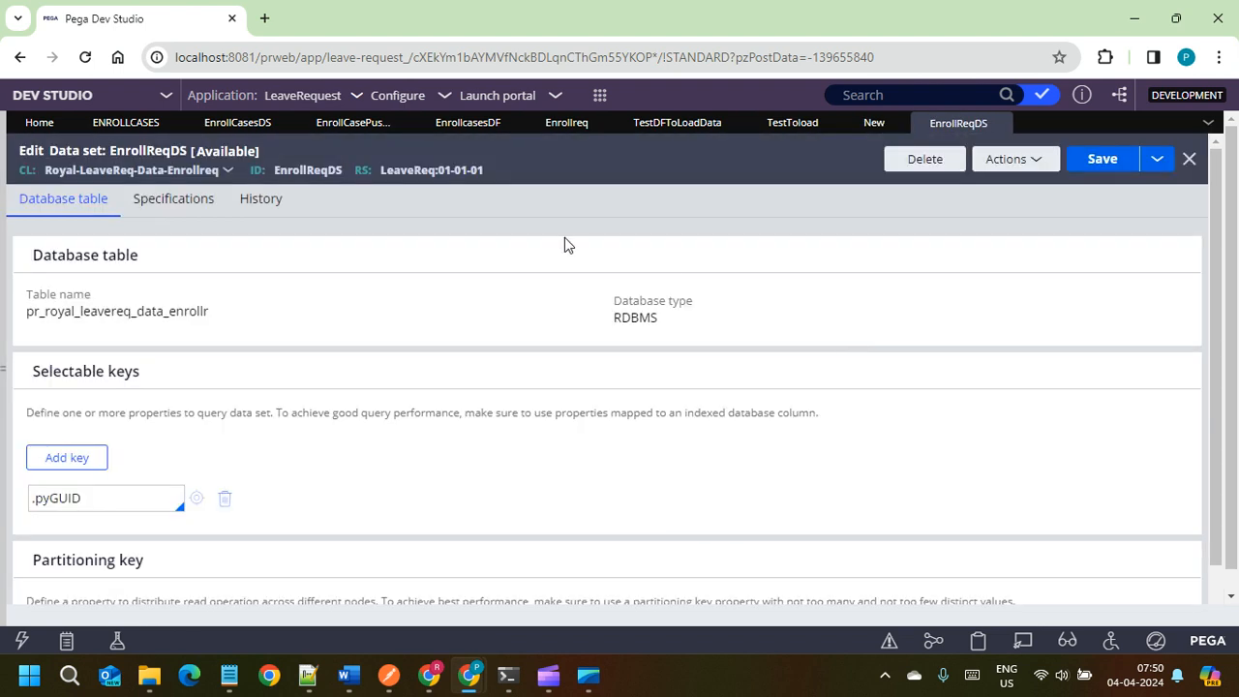
left_click(1000, 123)
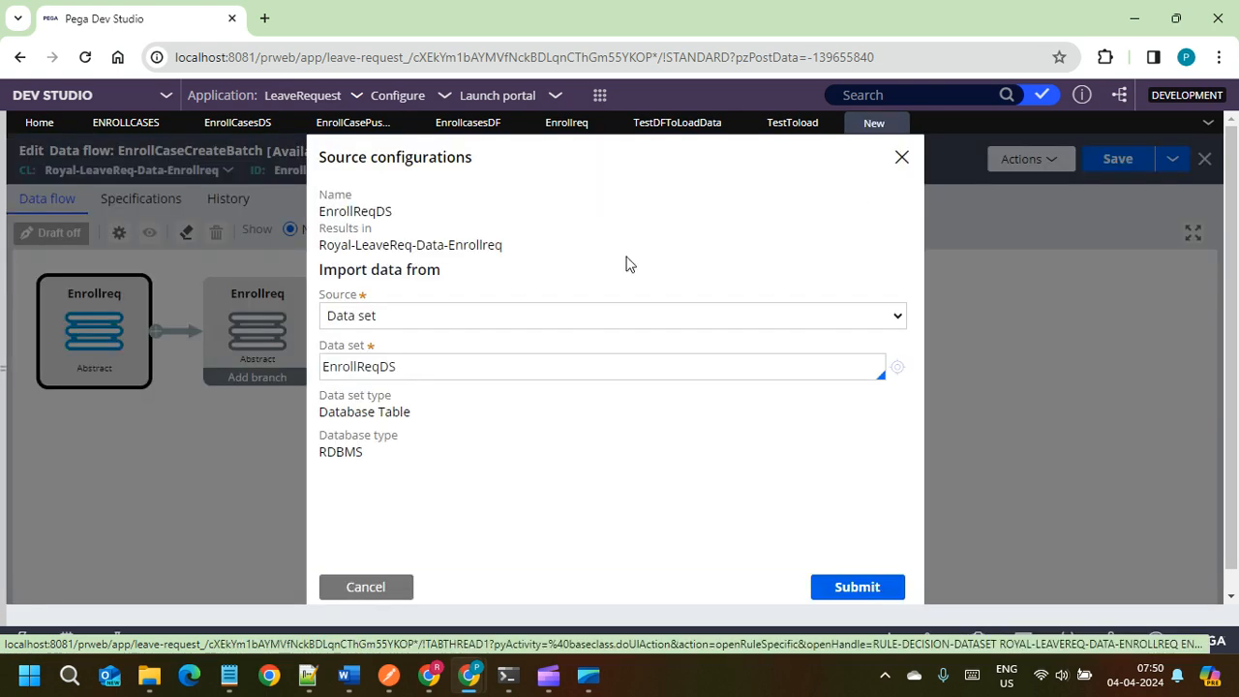
left_click(380, 384)
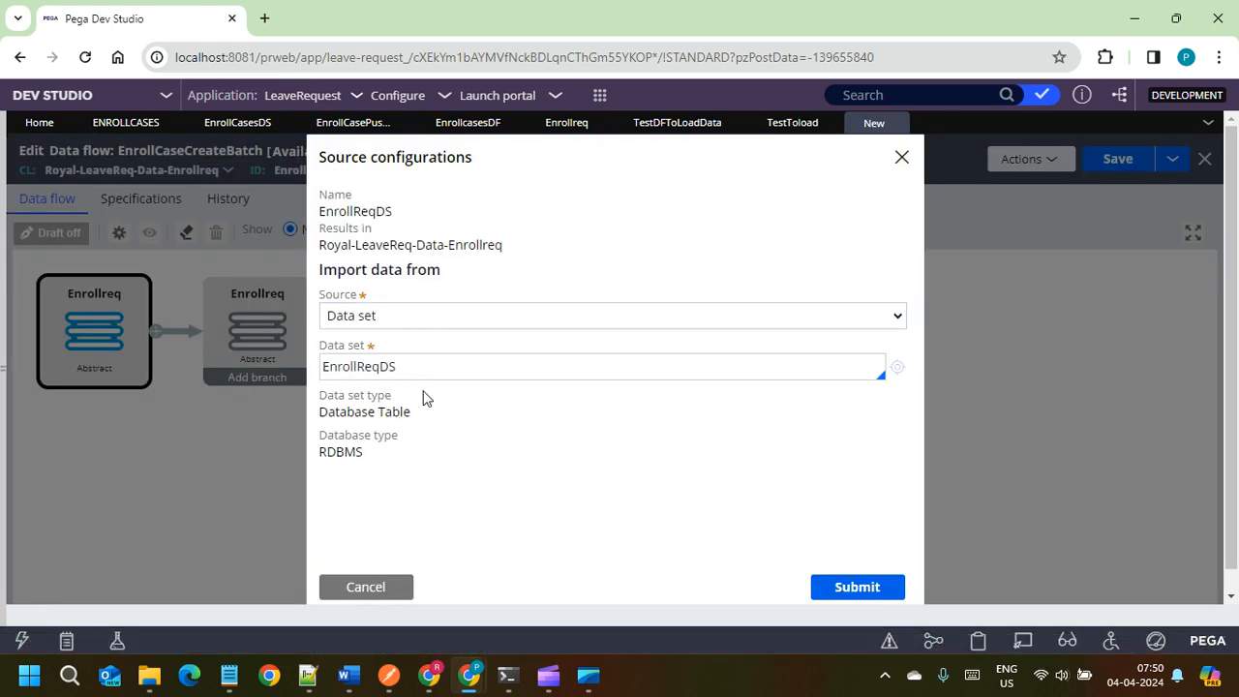
left_click(858, 586)
left_click(1117, 158)
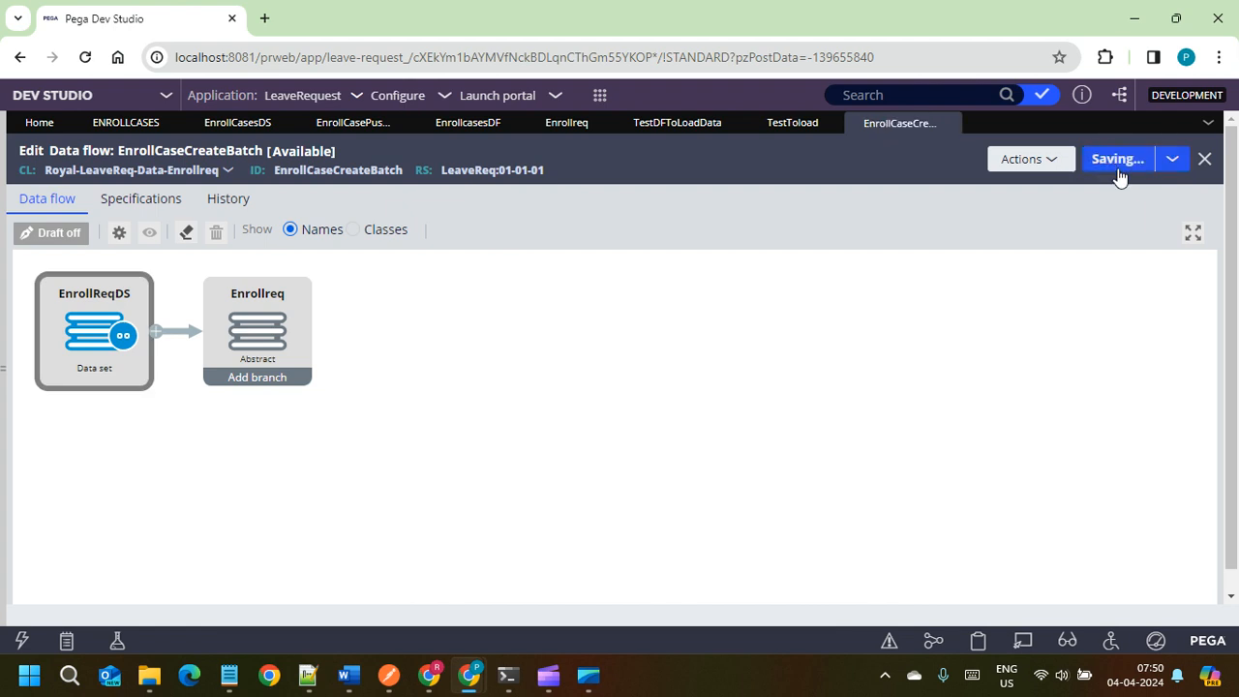
Step: Try setting the destination of the Enrollreq shape to Activity
left_click(254, 331)
double_click(253, 329)
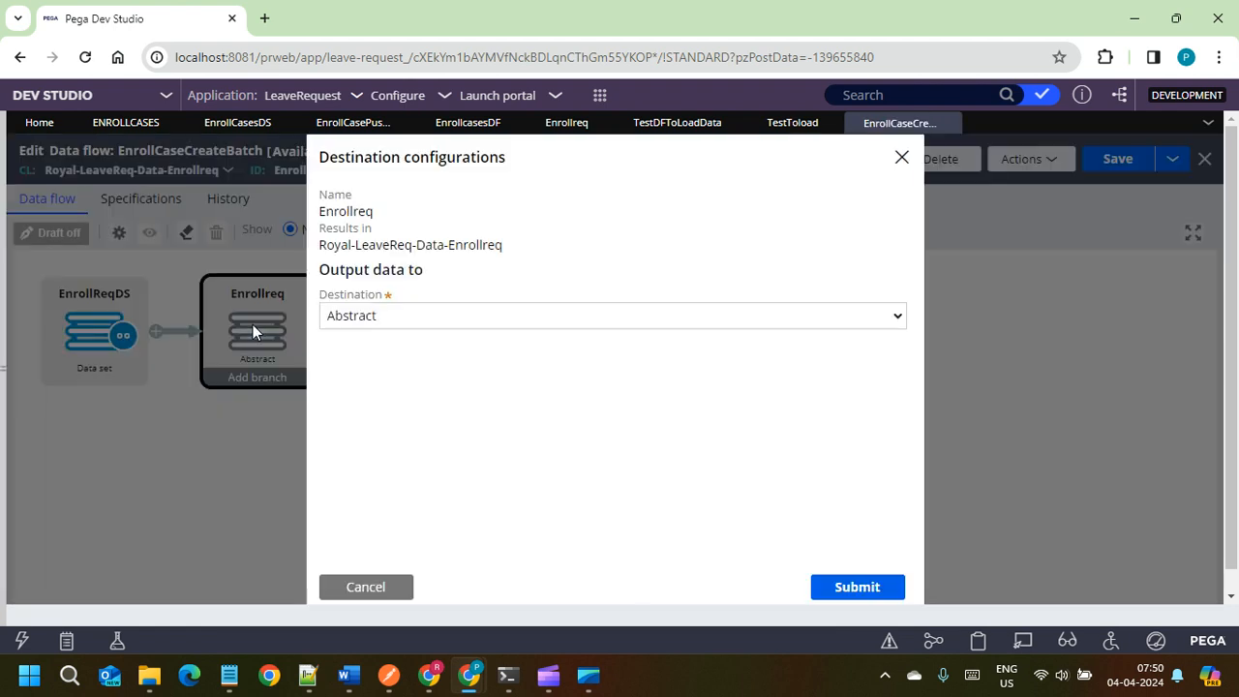
left_click(385, 326)
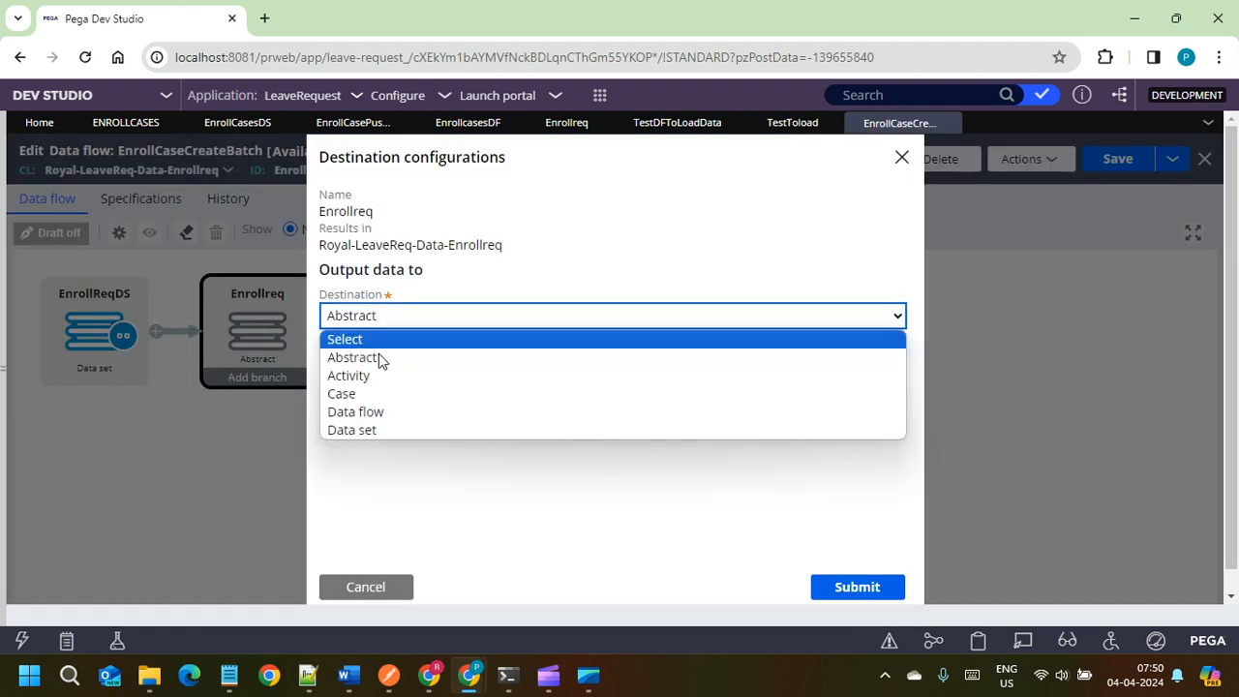
left_click(365, 377)
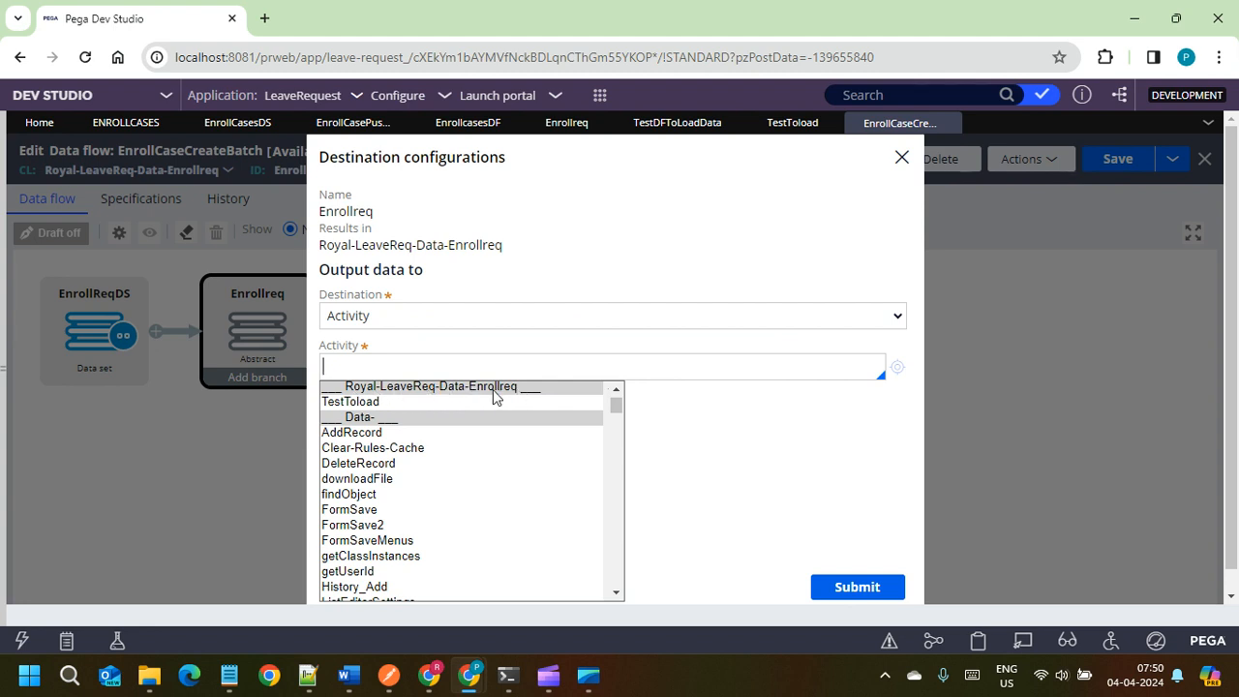
Step: Look through the open EnrollcasesDF, EnrollCasePushToKAfka and EnrollCasesDS rules for the activity used to create enroll cases
left_click(672, 124)
left_click(567, 124)
left_click(461, 124)
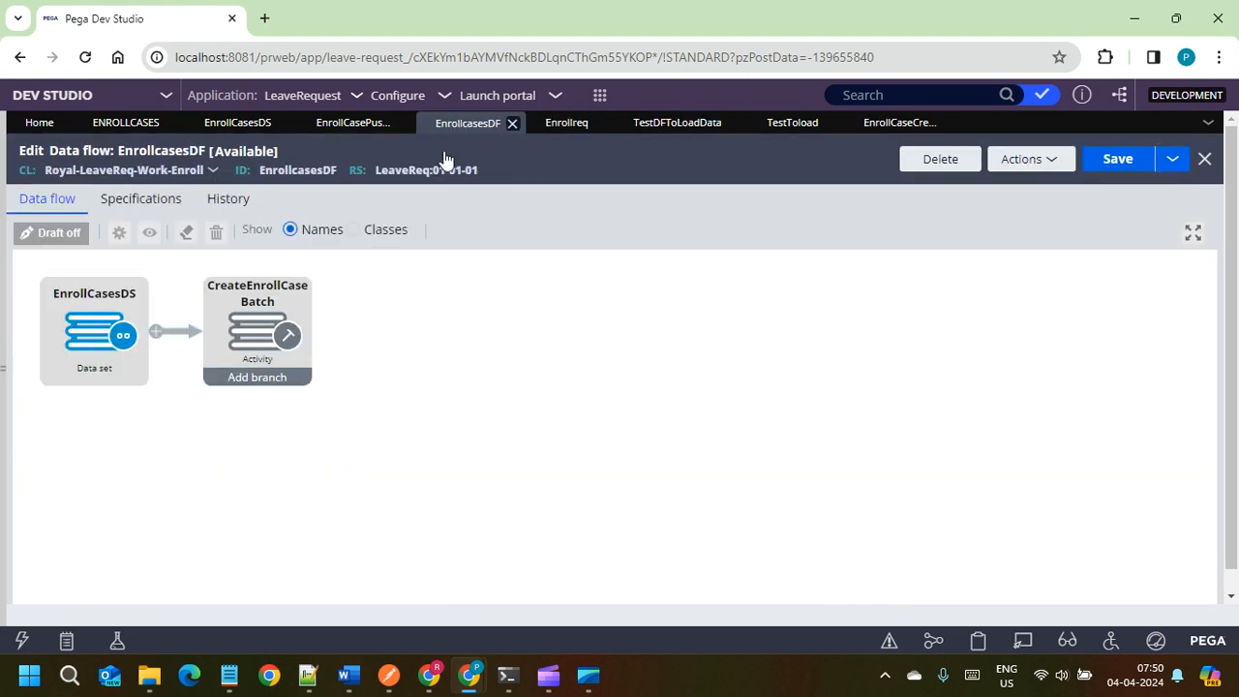
left_click(346, 123)
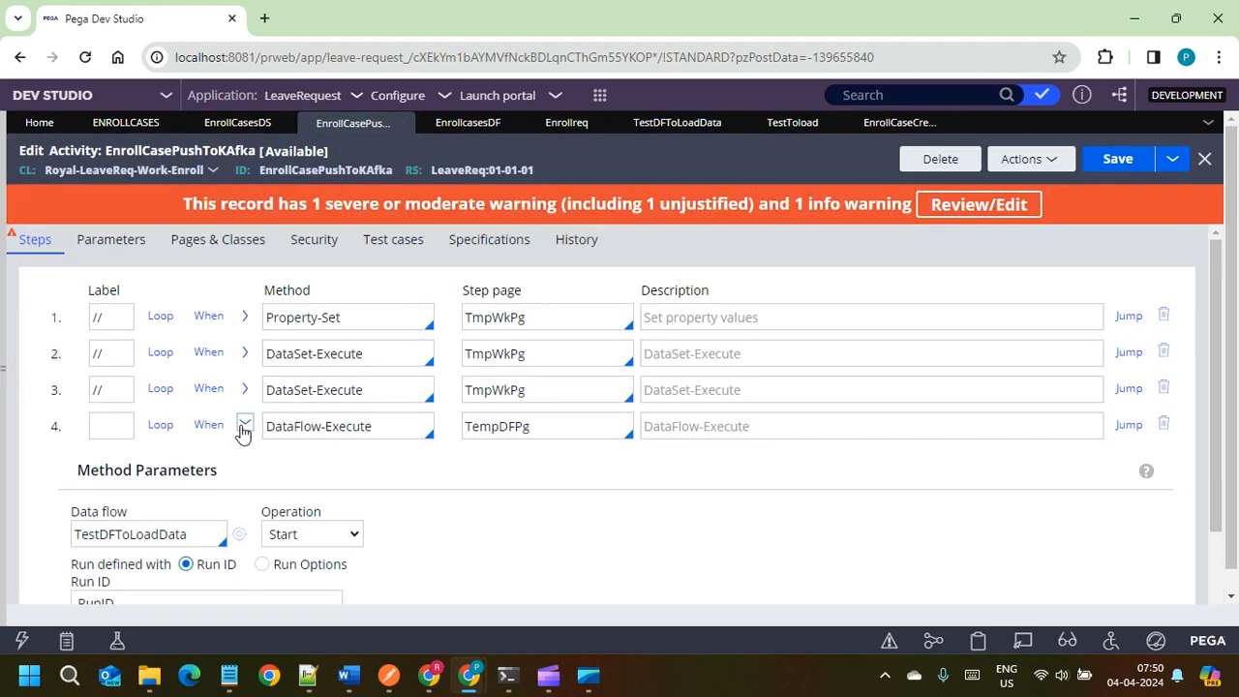
left_click(244, 426)
left_click(237, 123)
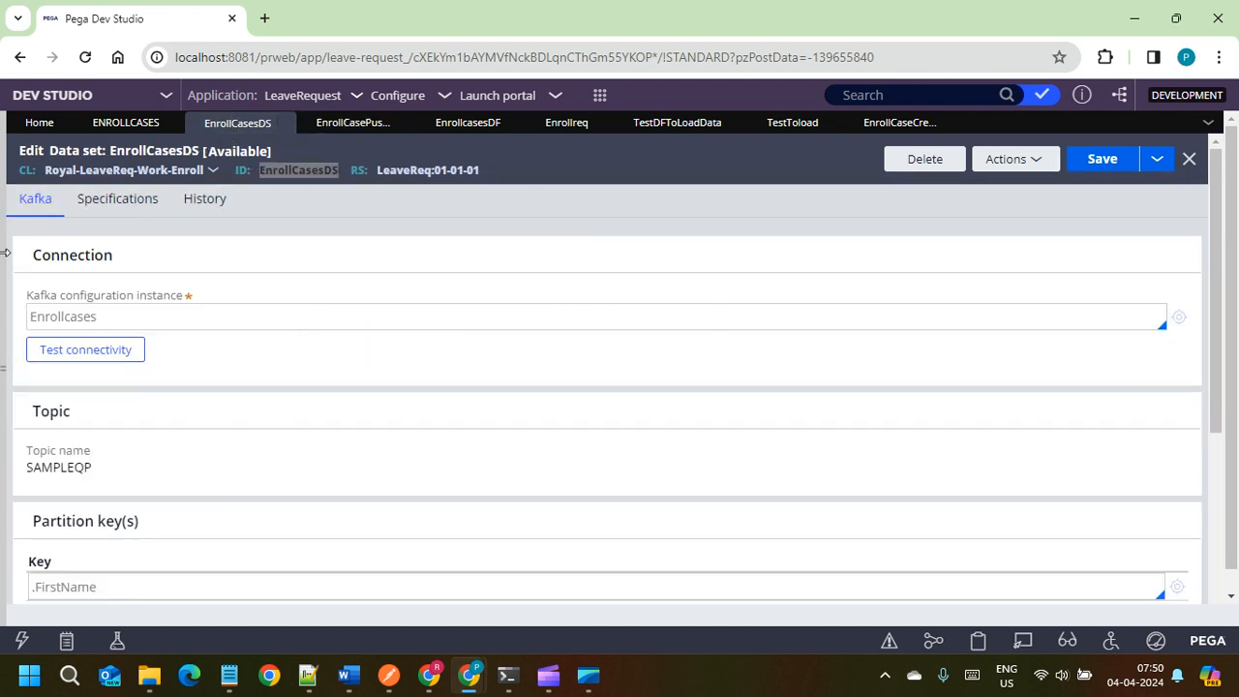
Step: Open the CreateEnrollCaseBatch activity from the Royal-LeaveReq-Work-Enroll class and review its class and steps
left_click(131, 171)
left_click(107, 197)
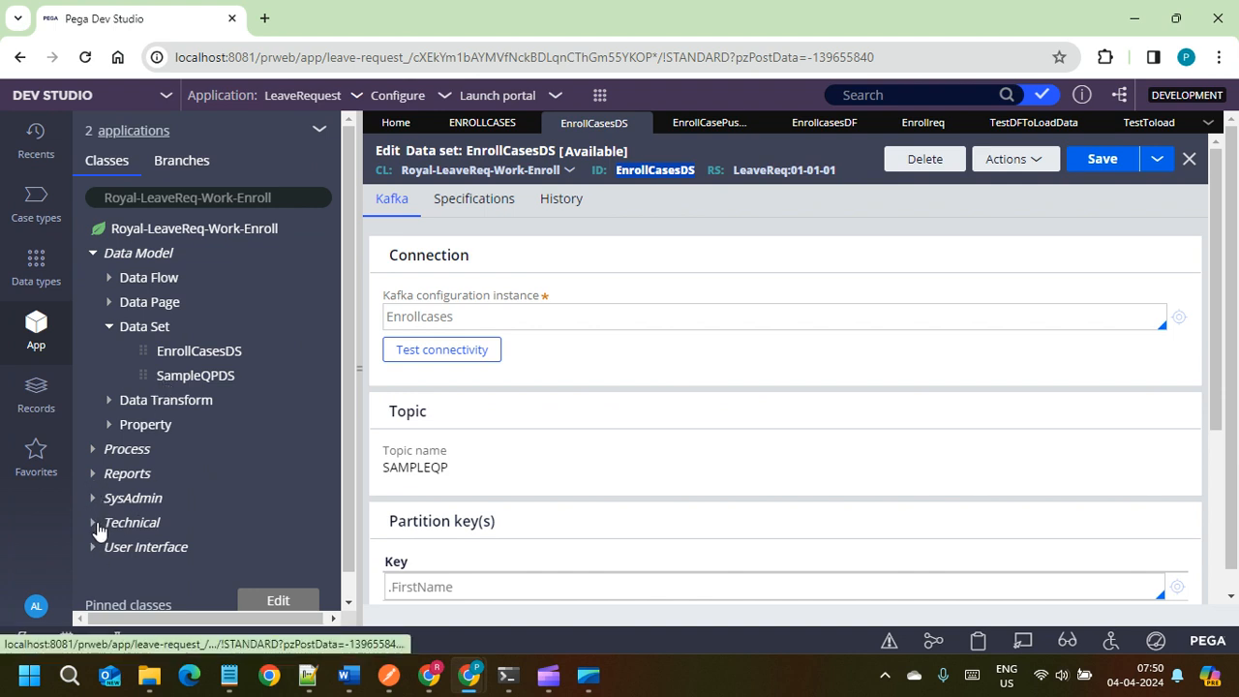
left_click(98, 523)
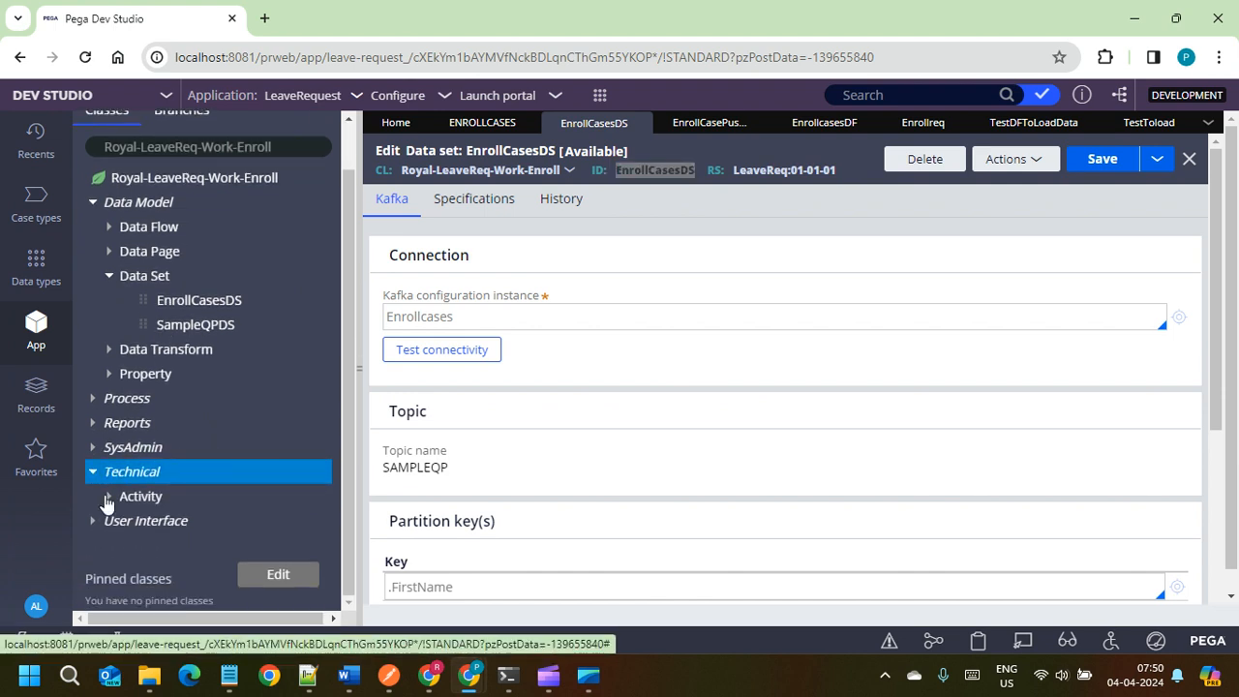
scroll(288, 429, "down", 1)
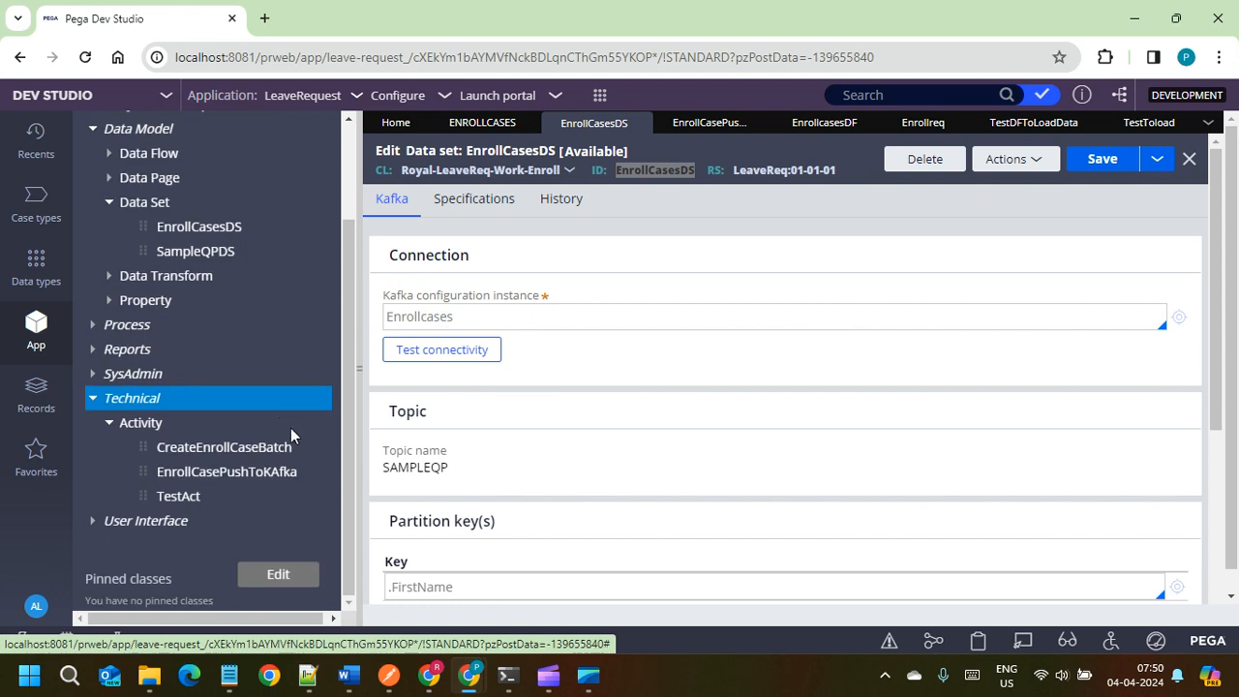
left_click(222, 447)
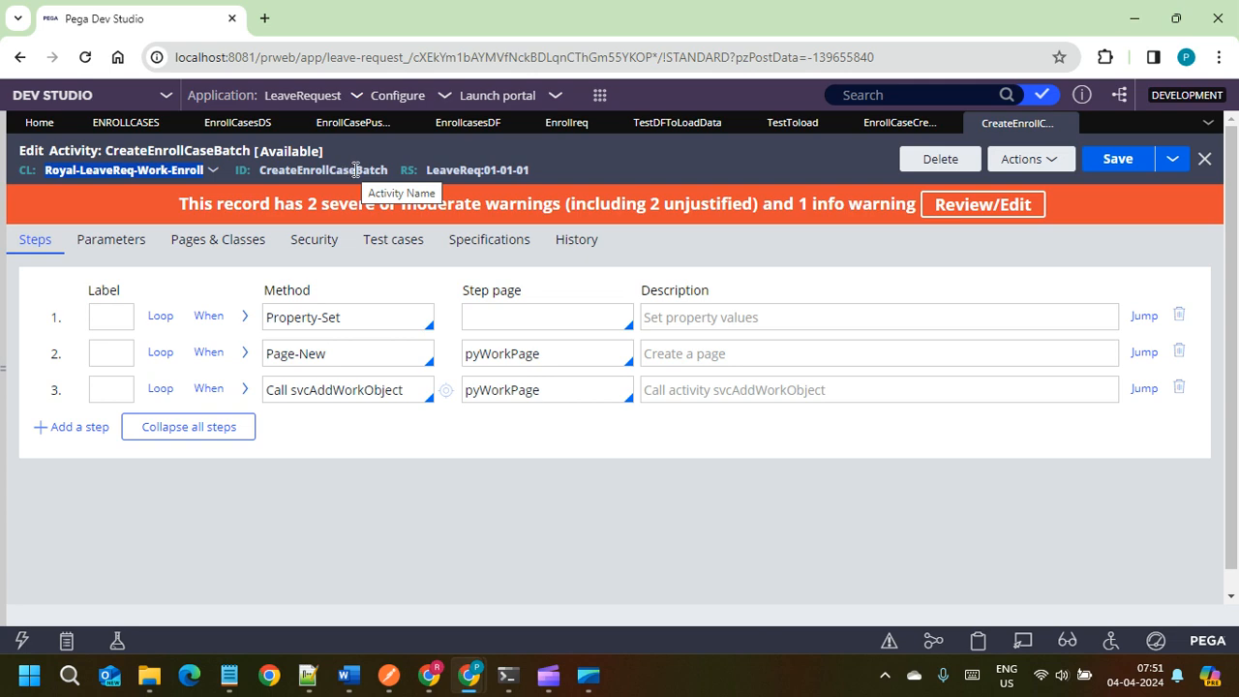
Step: Return to EnrollCaseCreateBatch, discard the open destination configuration, and save the data flow
left_click(899, 123)
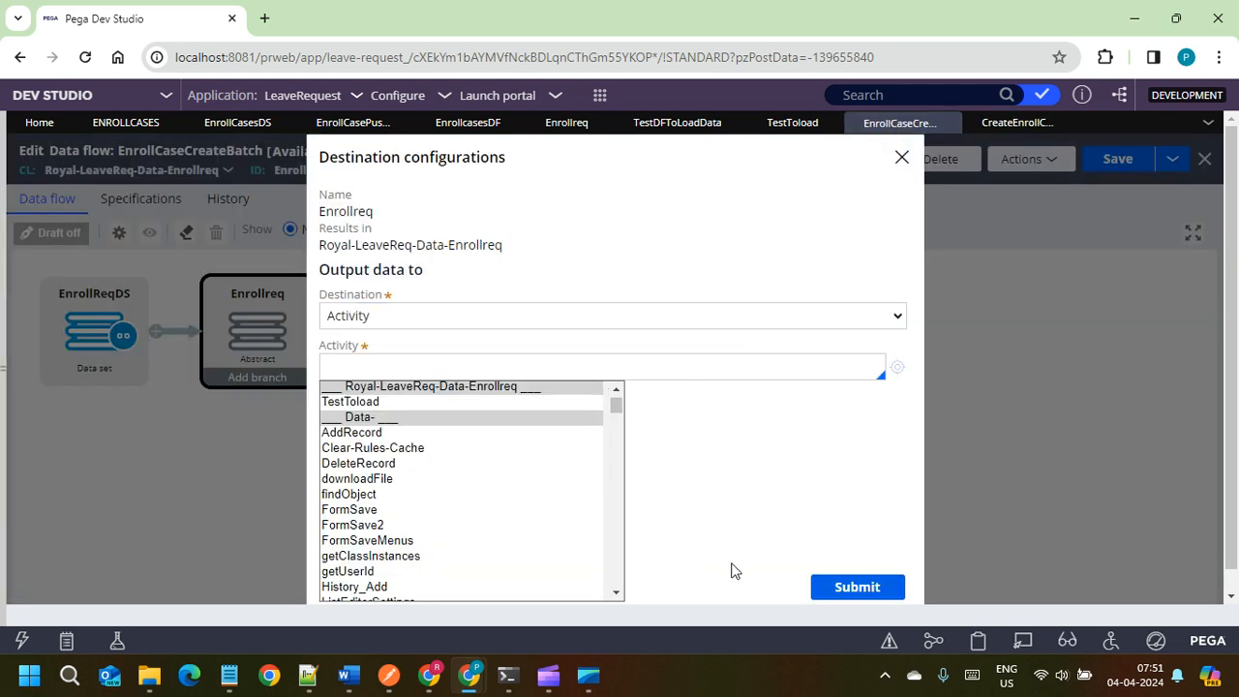
left_click(901, 158)
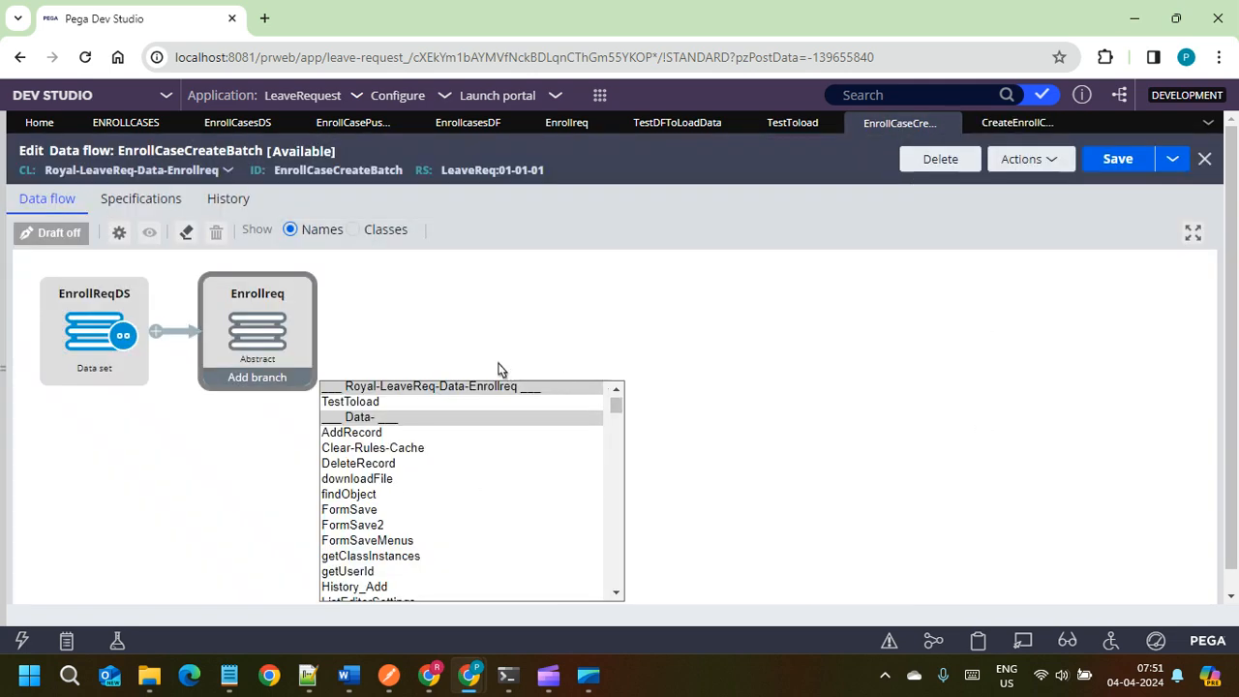
left_click(156, 331)
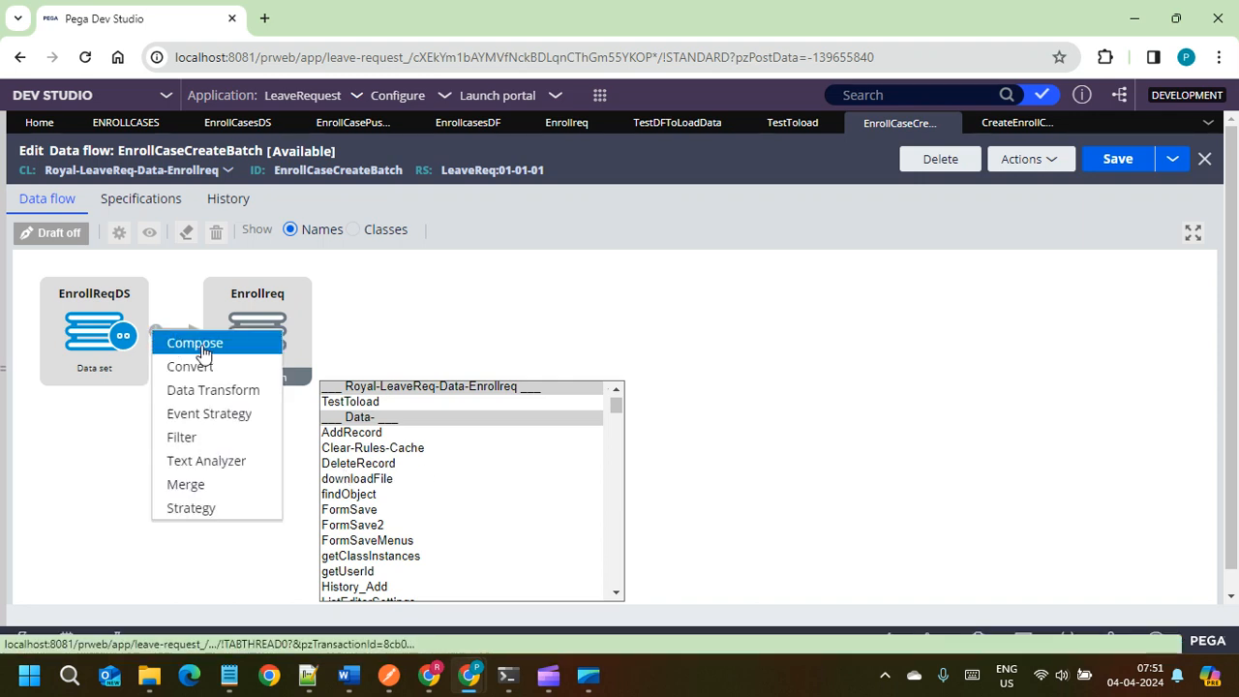
left_click(1053, 309)
left_click(1106, 170)
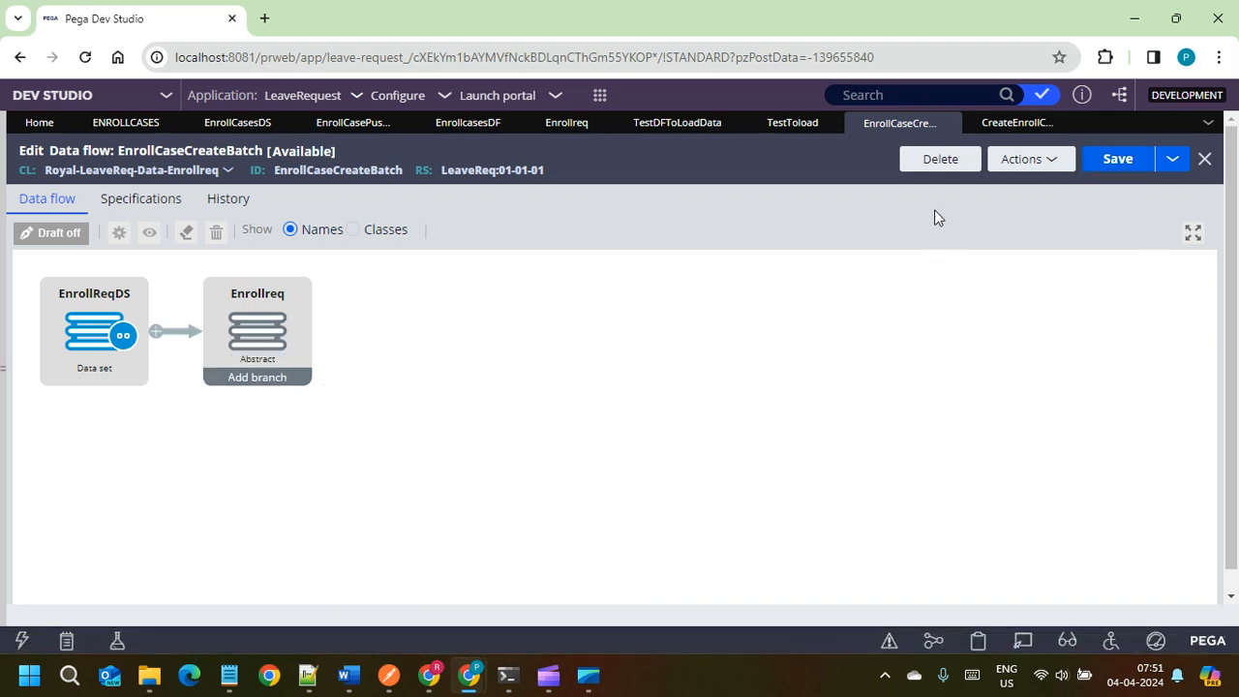
Step: Try adding a Compose shape between EnrollReqDS and Enrollreq, and delete it together with its secondary branch
left_click(158, 334)
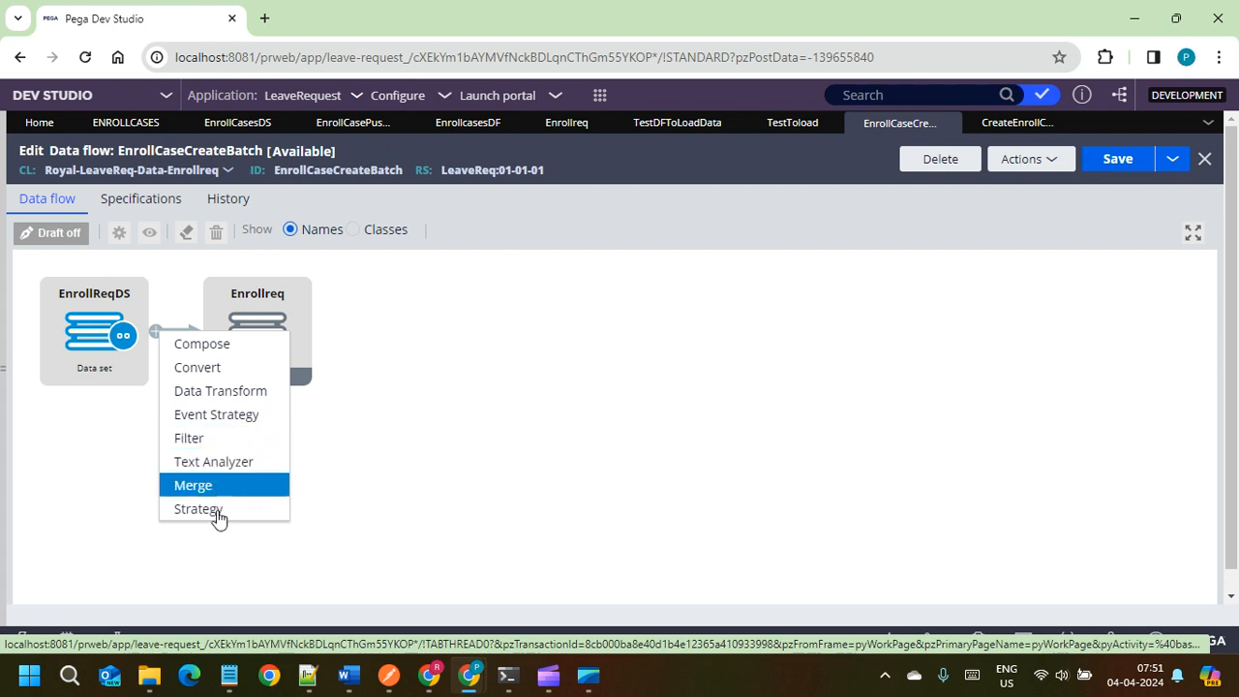
left_click(205, 346)
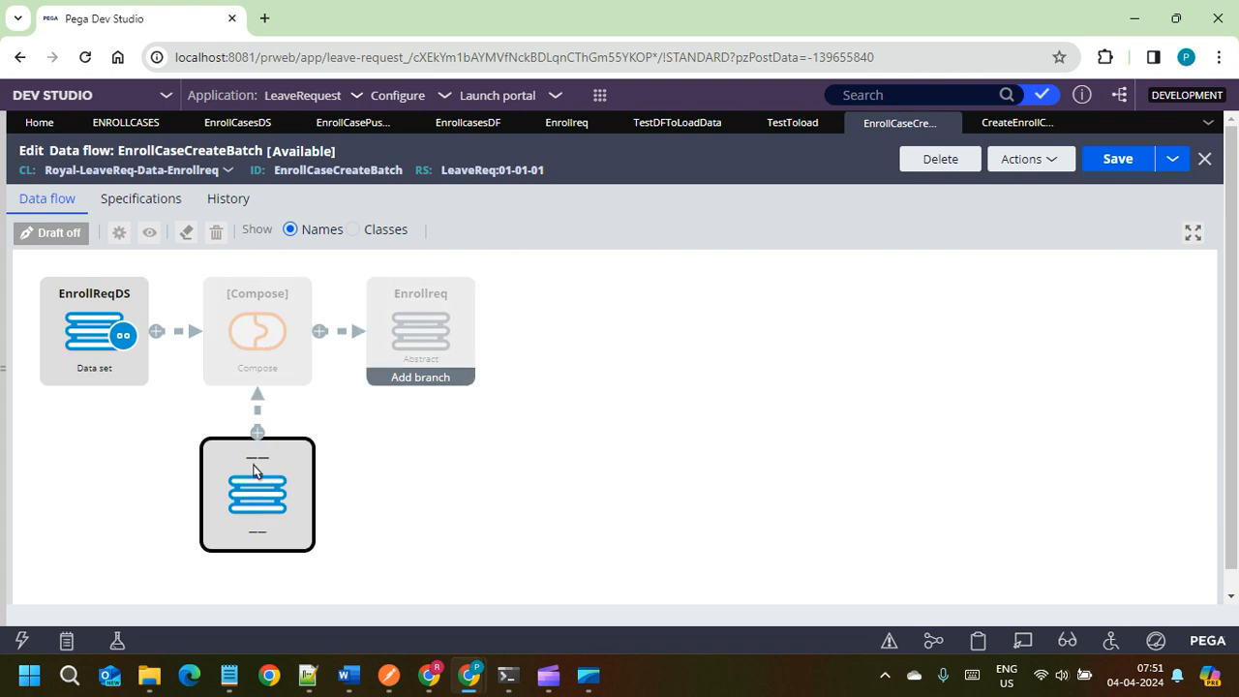
left_click(250, 336)
left_click(217, 234)
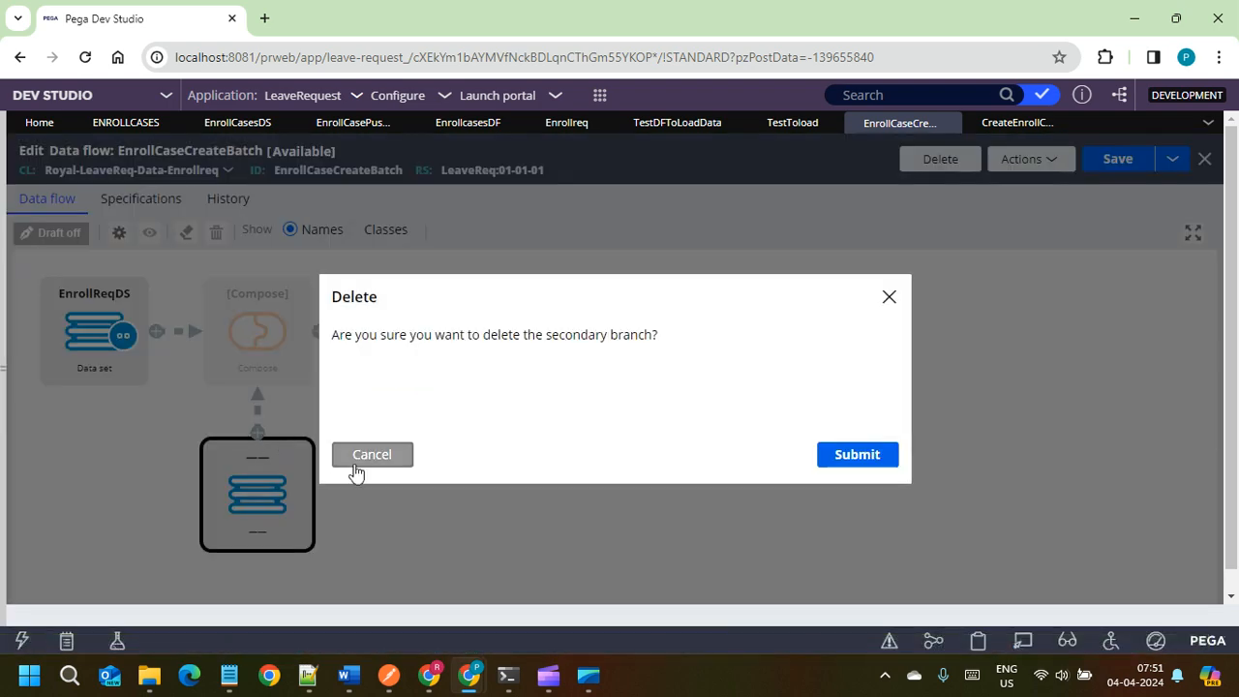
left_click(851, 459)
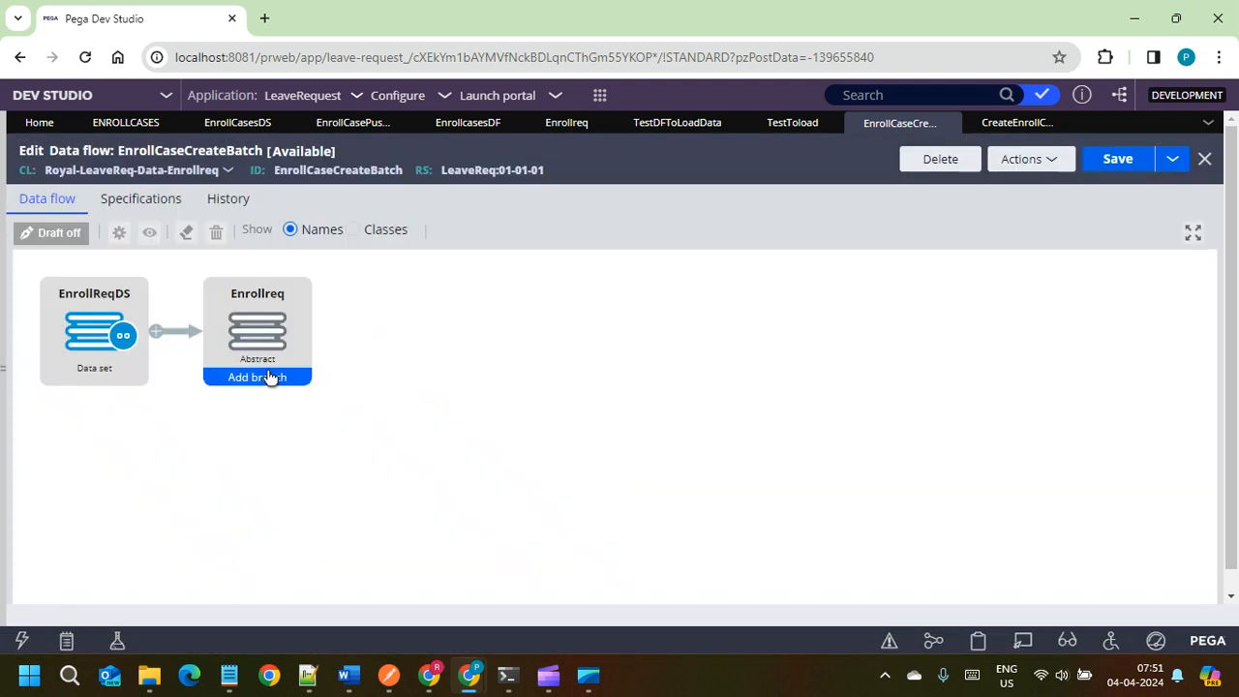
double_click(270, 347)
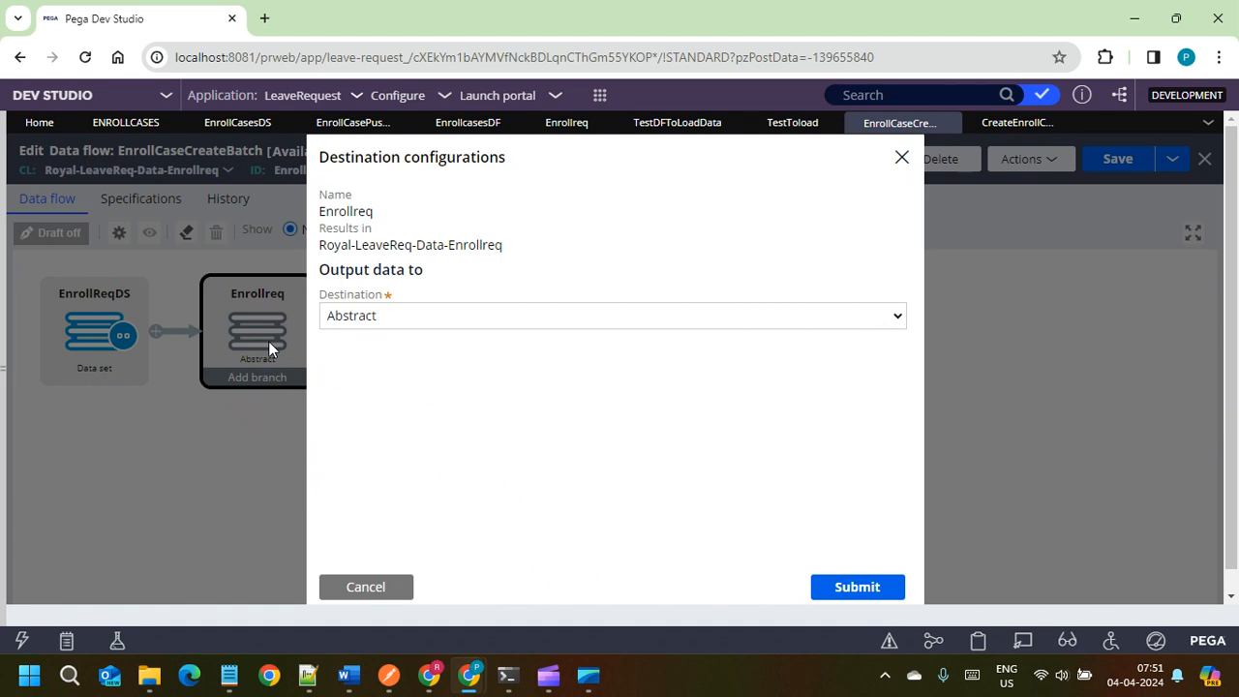
left_click(366, 587)
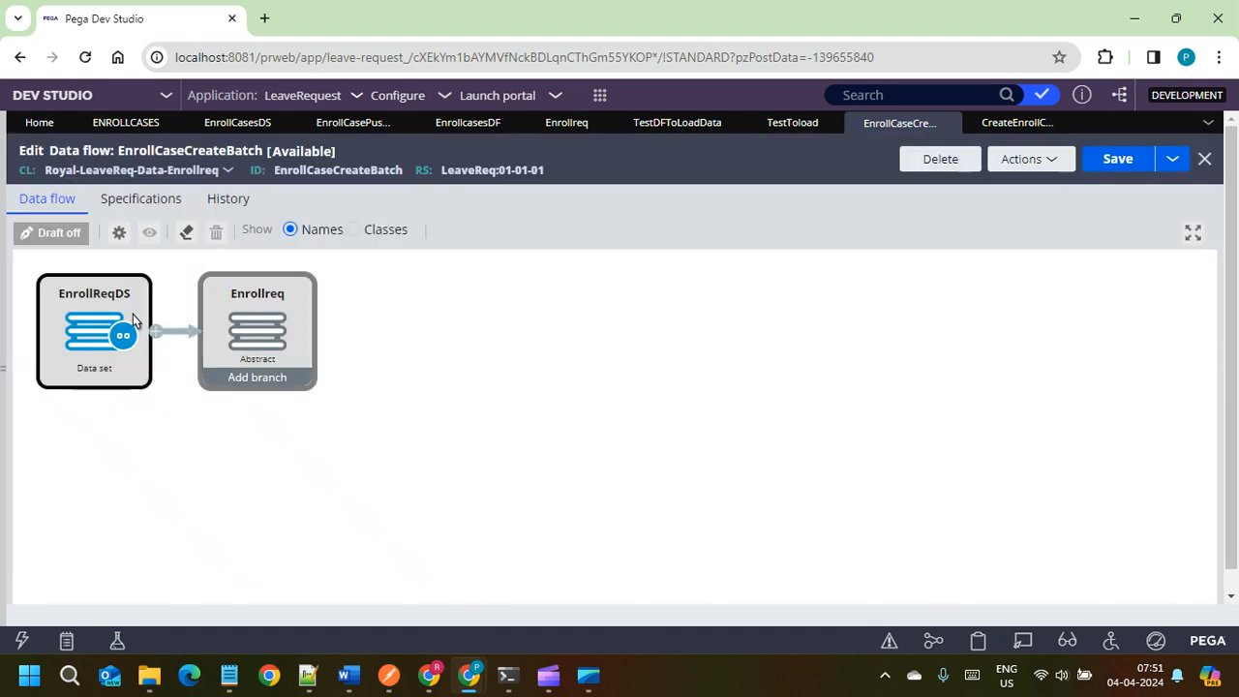
Step: Try a Filter shape with a .FirstName condition between EnrollReqDS and Enrollreq, discard its configuration and delete the shape
left_click(157, 333)
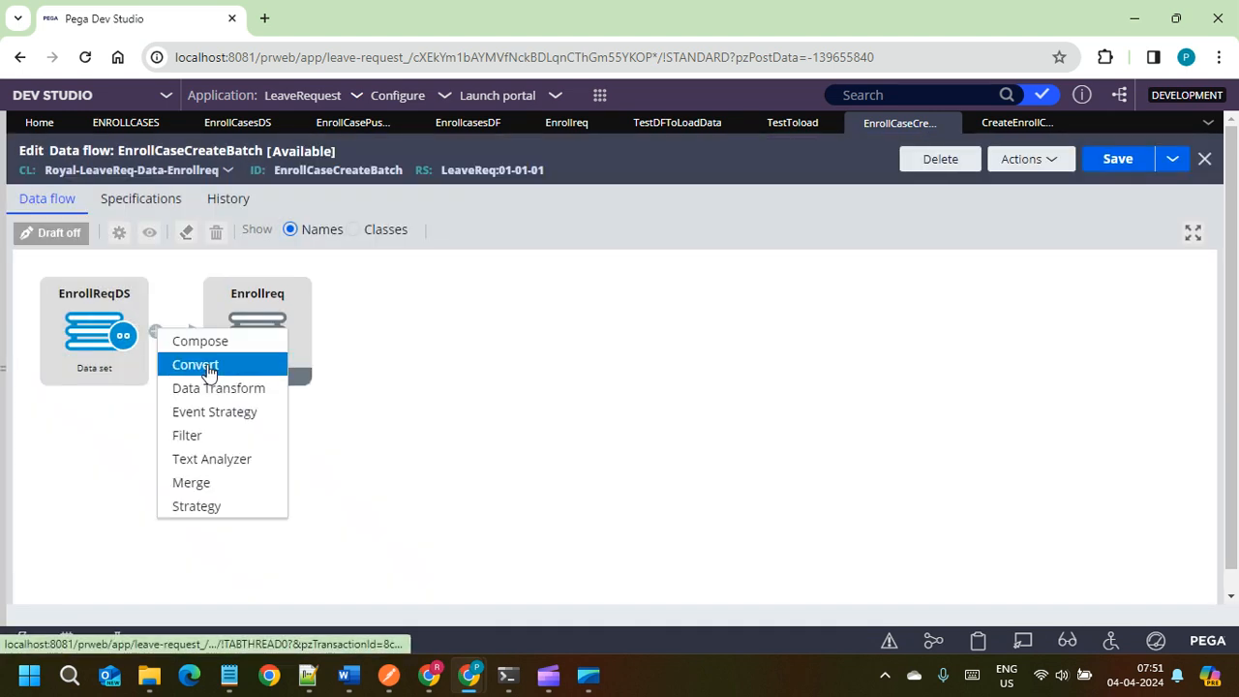
left_click(198, 438)
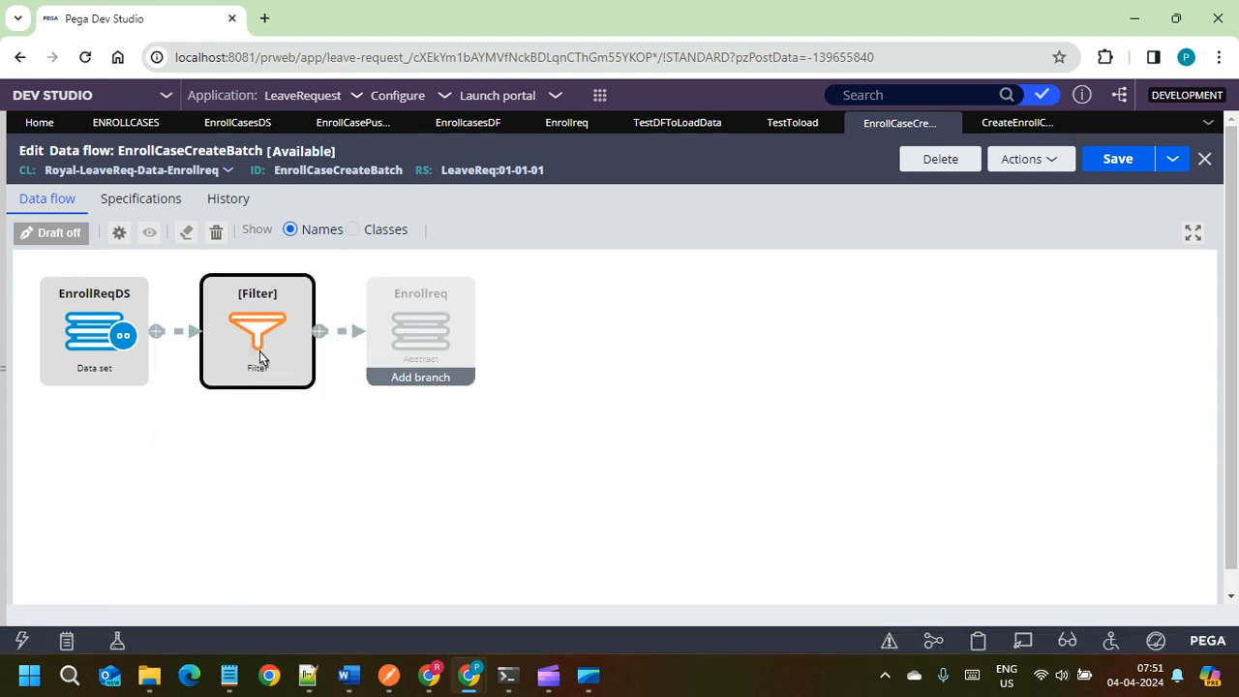
left_click(259, 358)
left_click(364, 228)
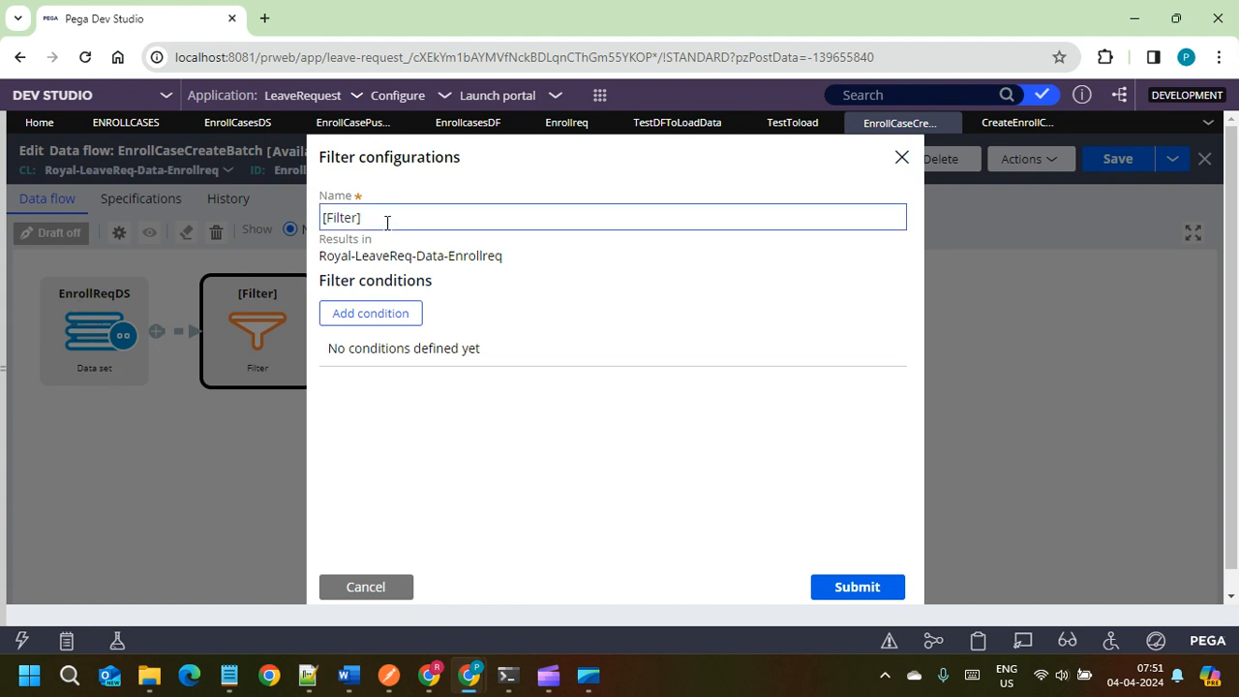
left_click(370, 316)
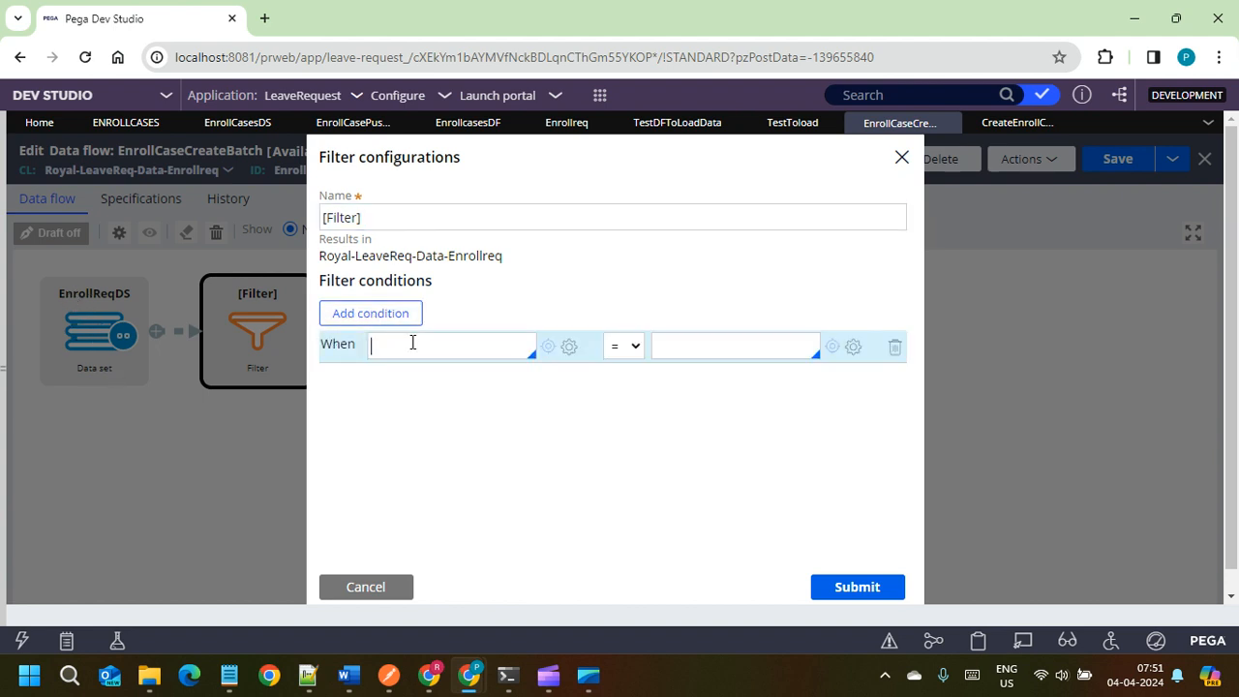
left_click(428, 343)
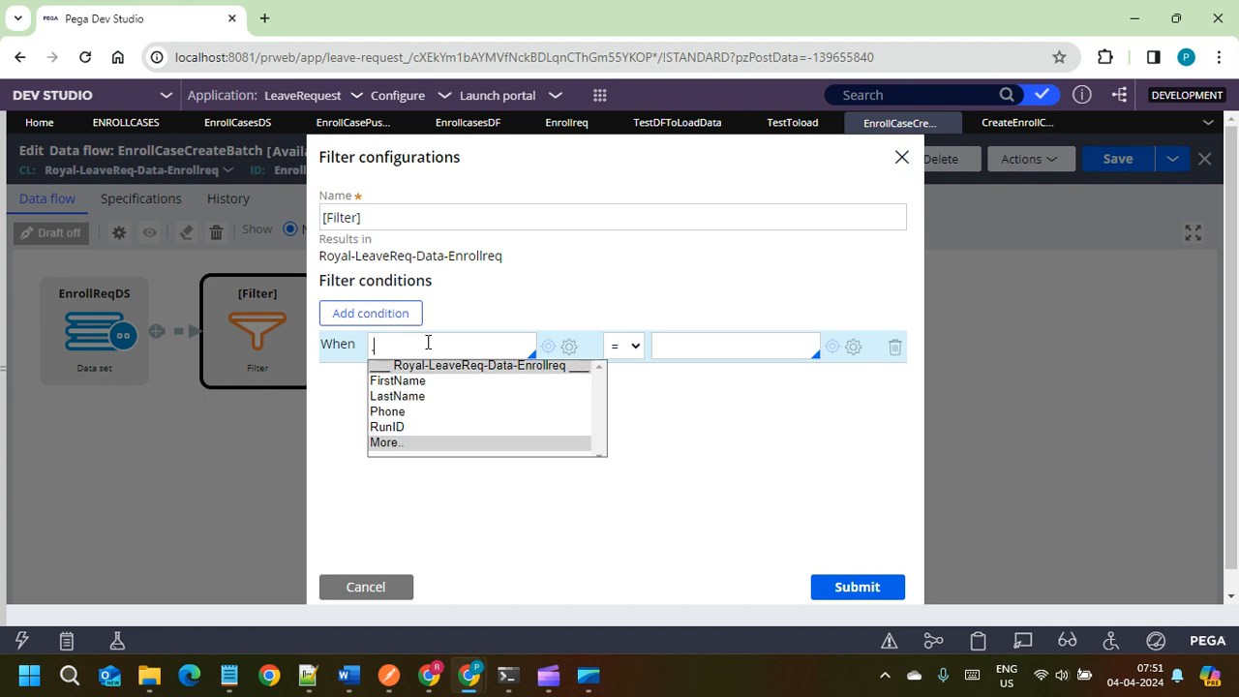
key("Down")
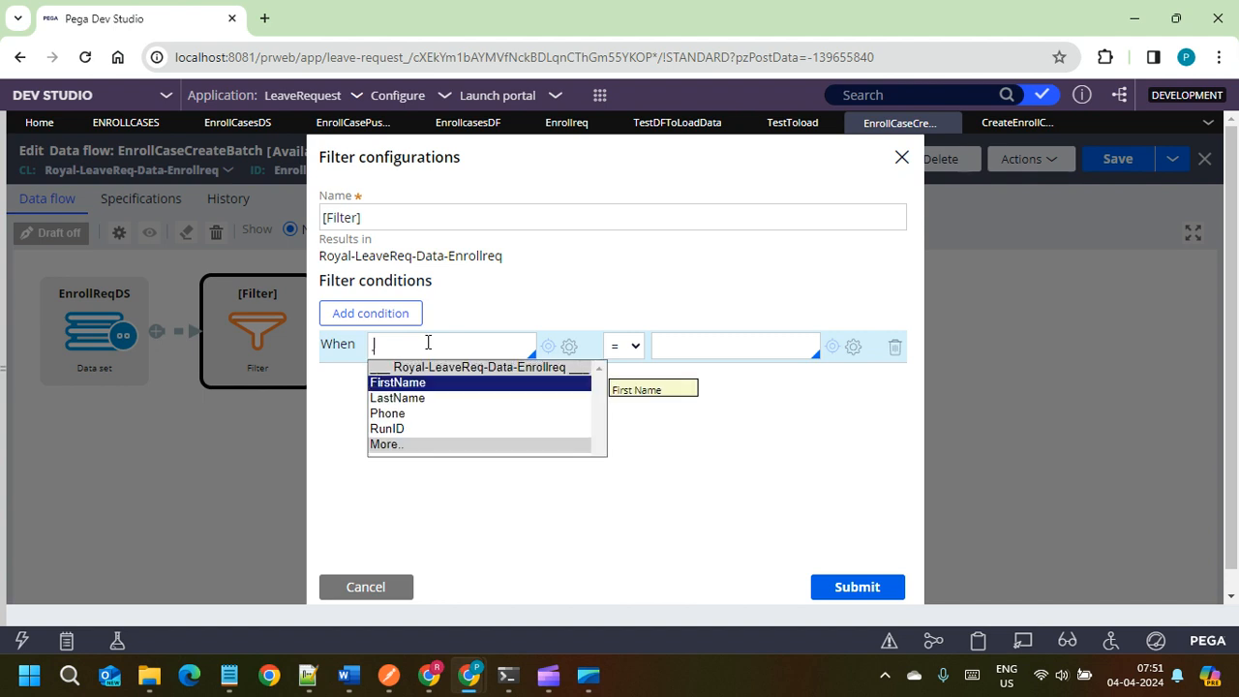
key("Return")
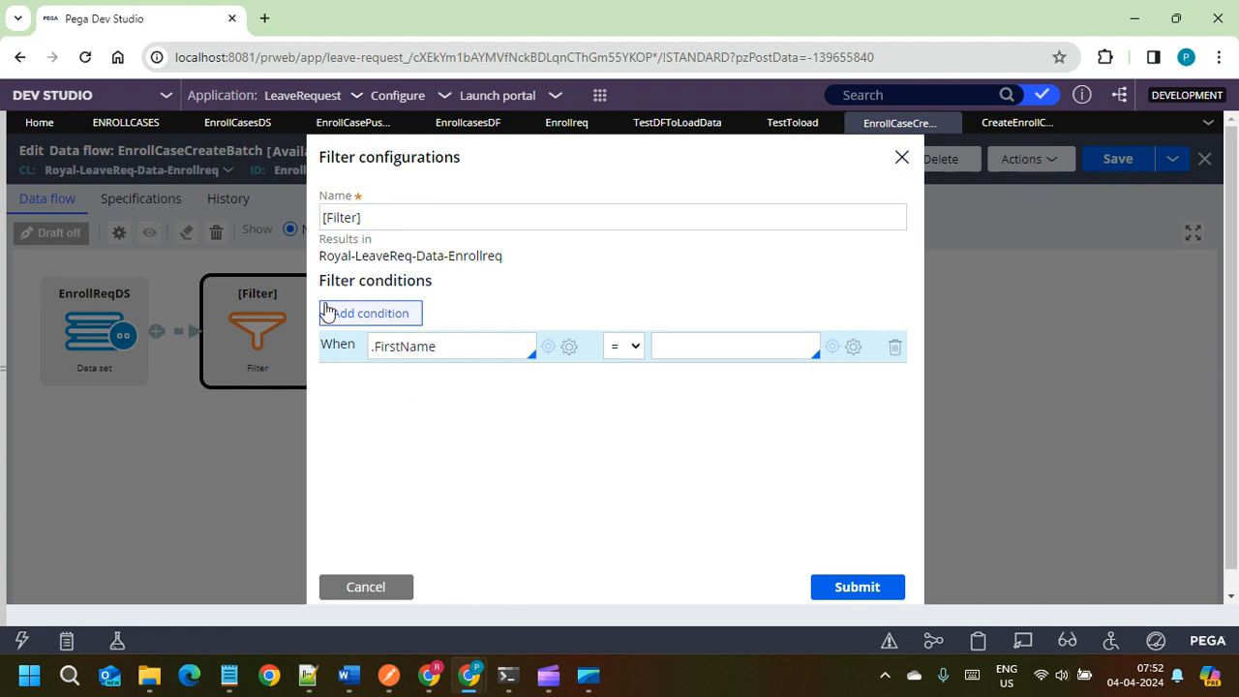
left_click(365, 588)
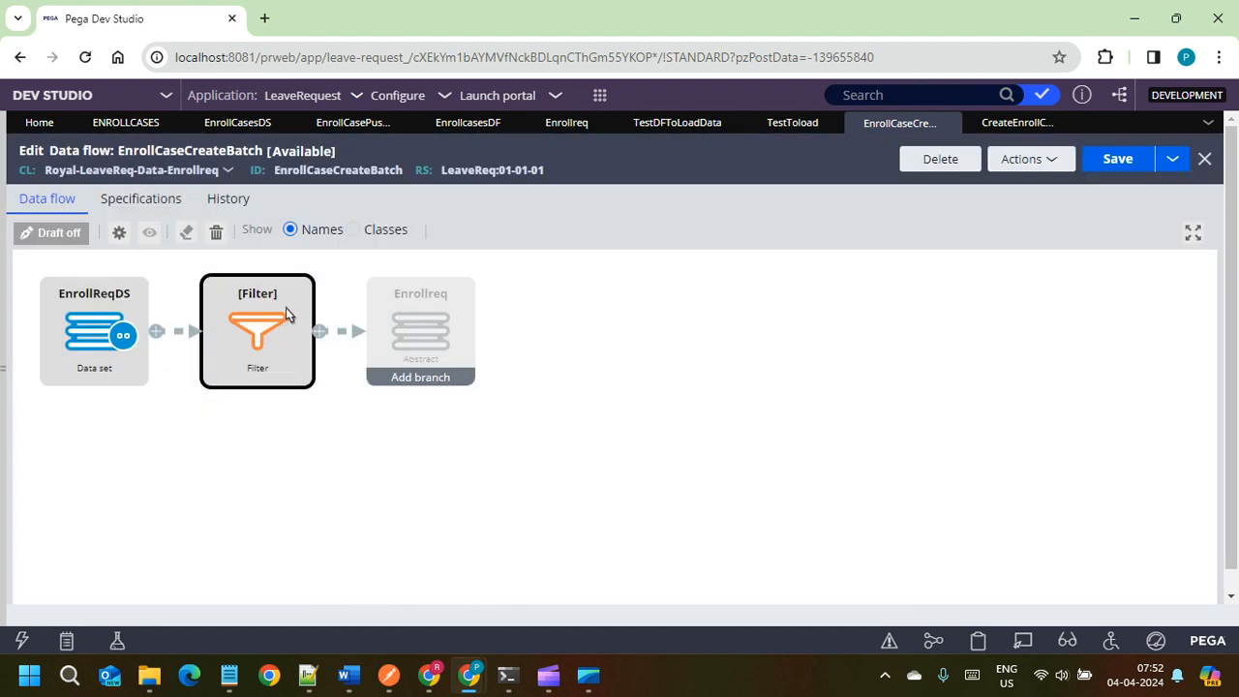
right_click(271, 321)
left_click(332, 423)
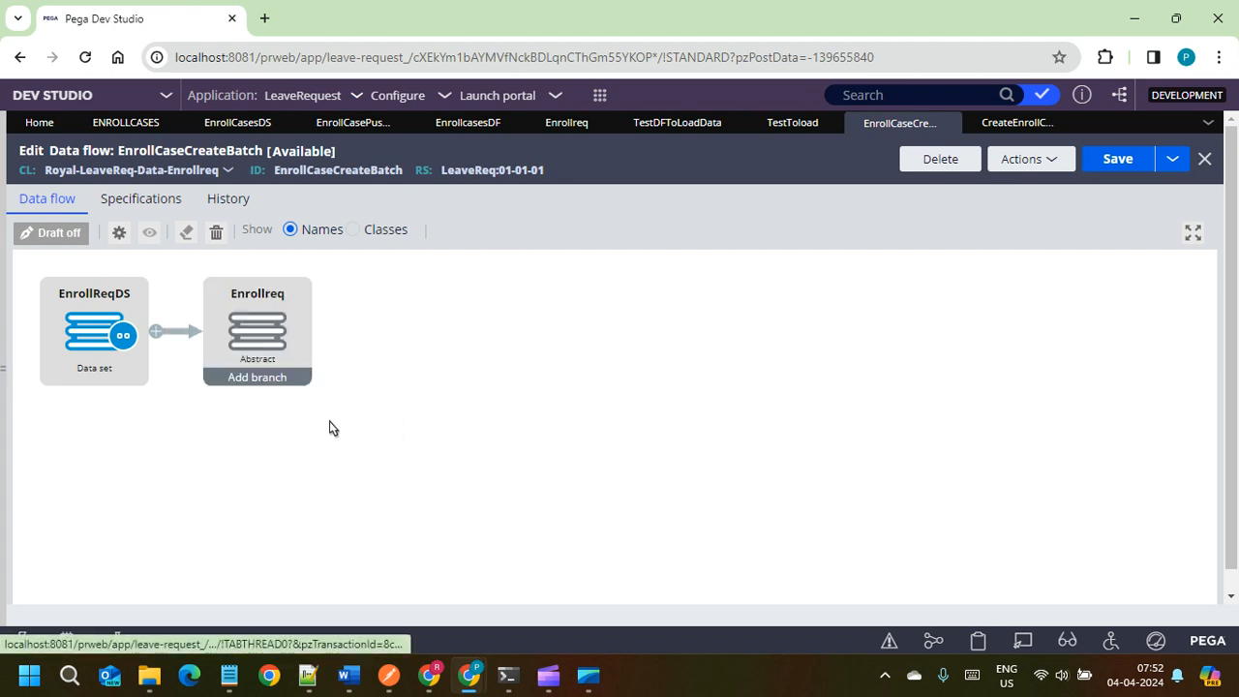
Step: Add a Convert shape after EnrollReqDS and set it to convert top-level pages into class Royal-LeaveReq-Work-Enroll
left_click(156, 331)
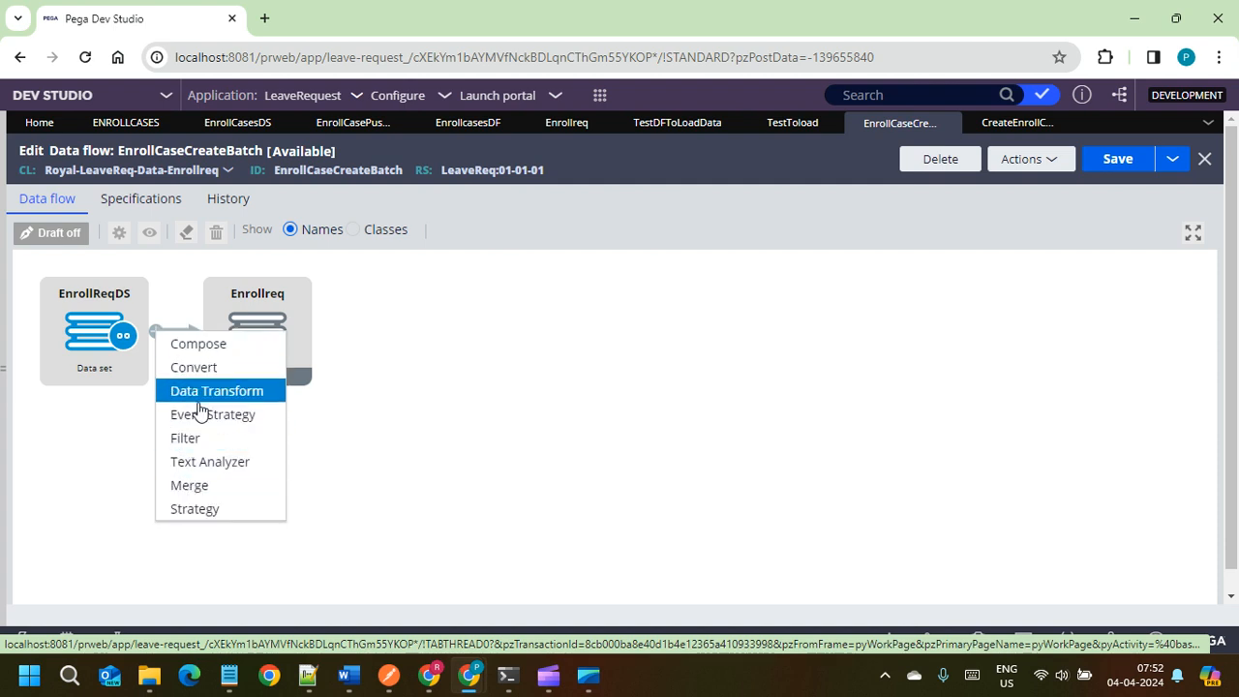
left_click(193, 367)
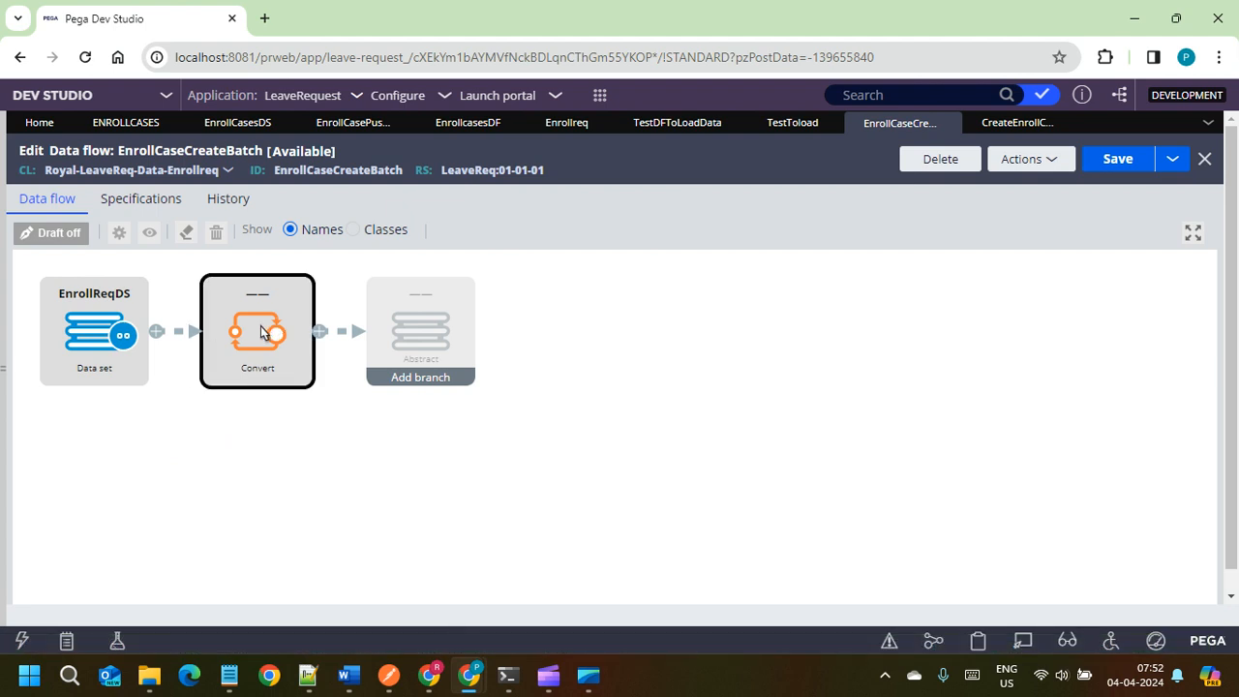
left_click(258, 333)
double_click(250, 364)
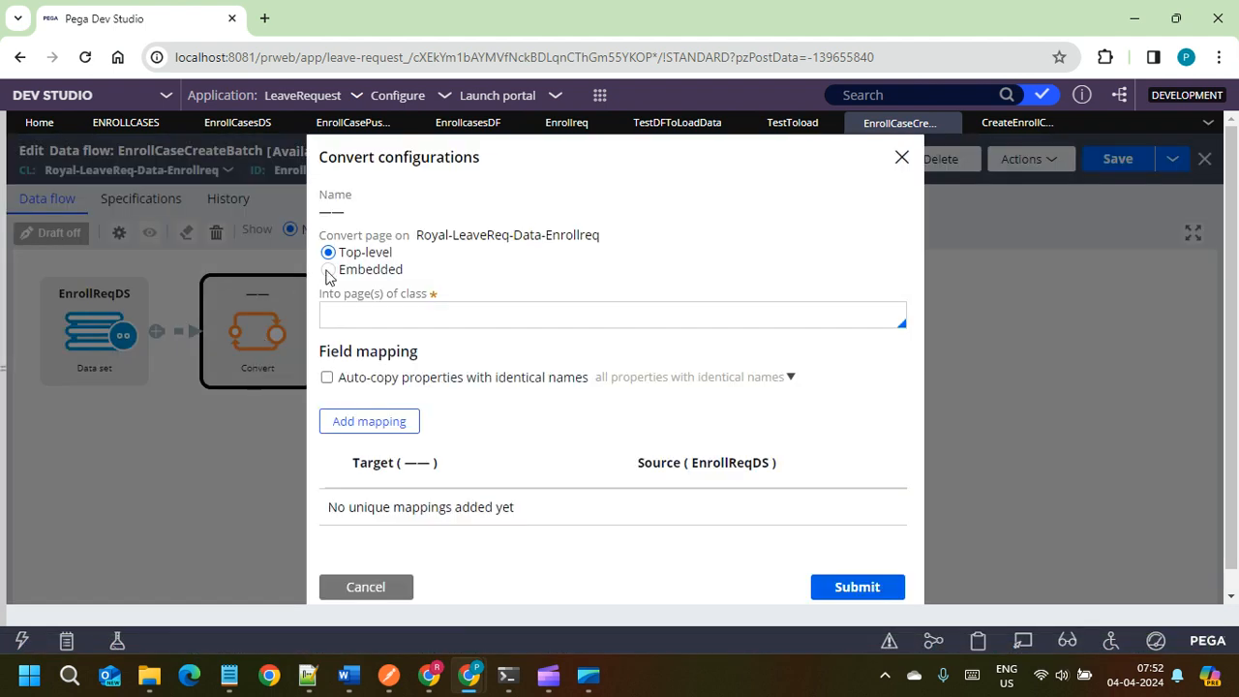
left_click(366, 317)
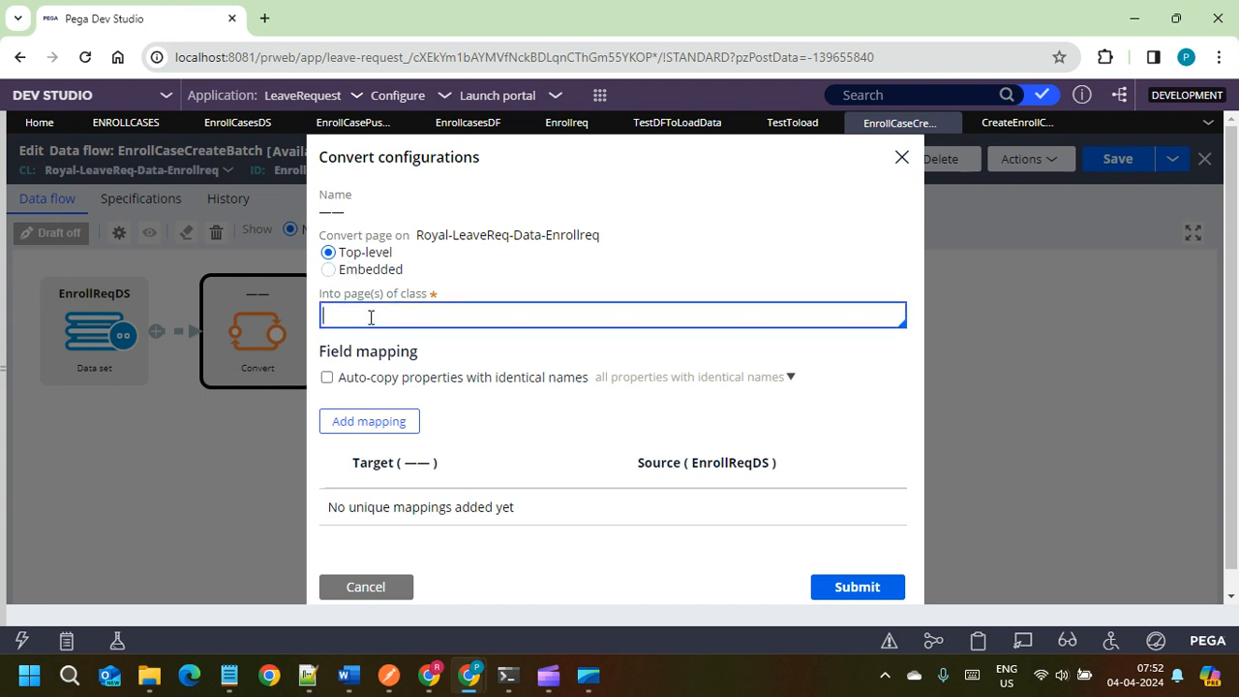
type("Royal-LeaveReq-Work-Enroll")
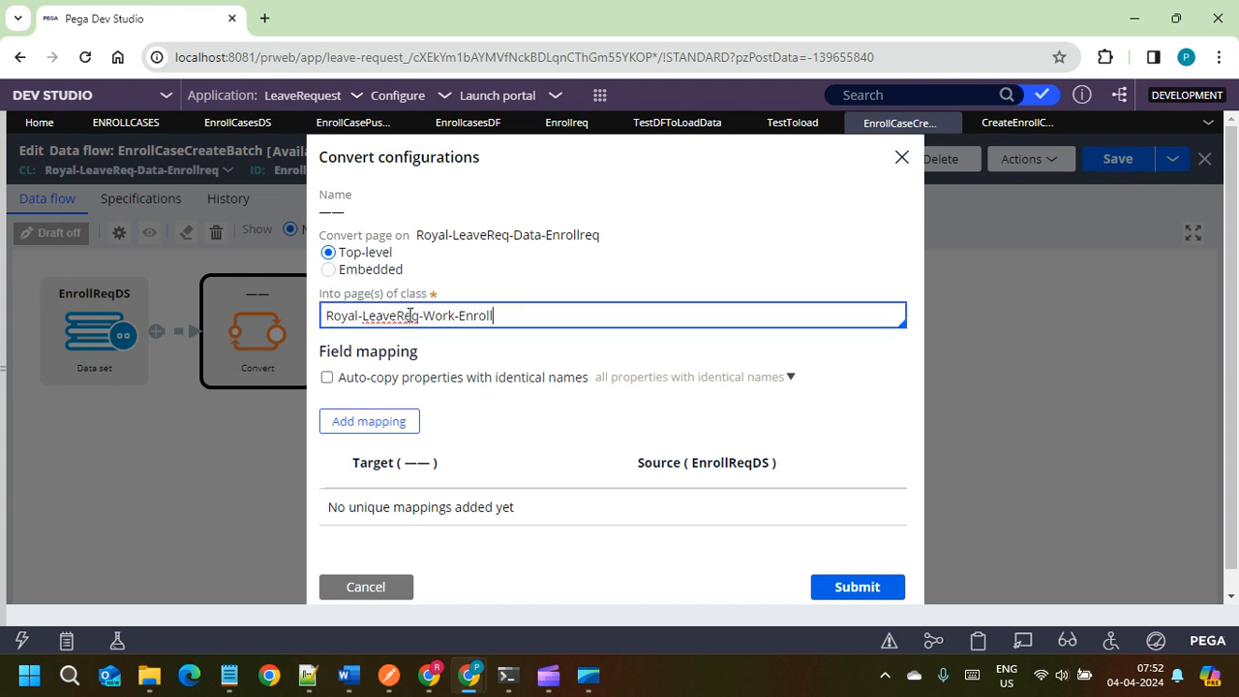
left_click(782, 256)
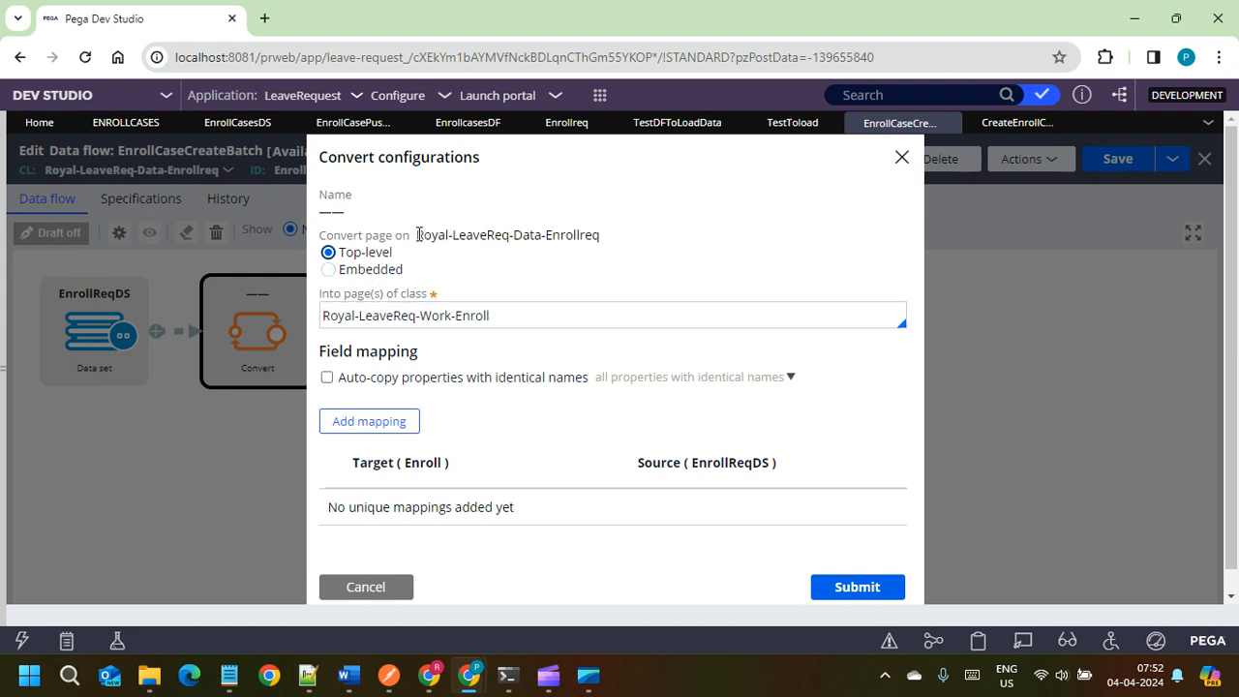
left_click_drag(418, 235, 600, 234)
left_click(626, 242)
left_click(494, 315)
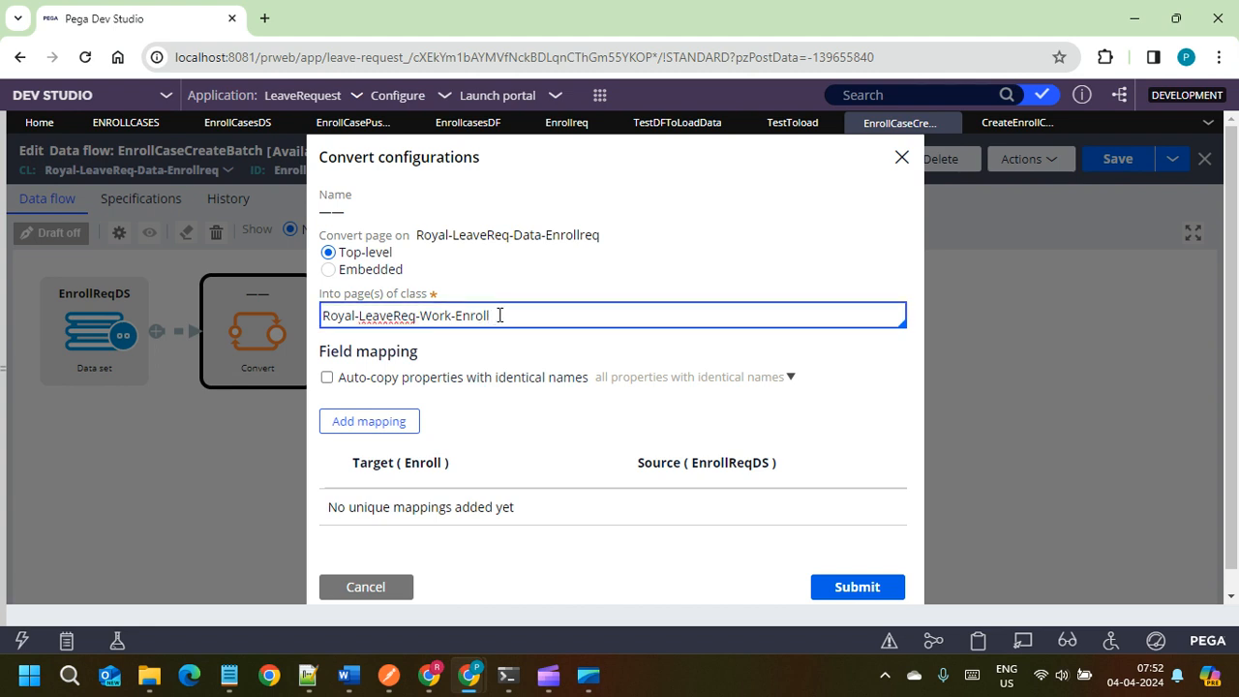
Step: Try auto-copying properties with identical names, compare the source and target classes, and turn the option off again
left_click(326, 379)
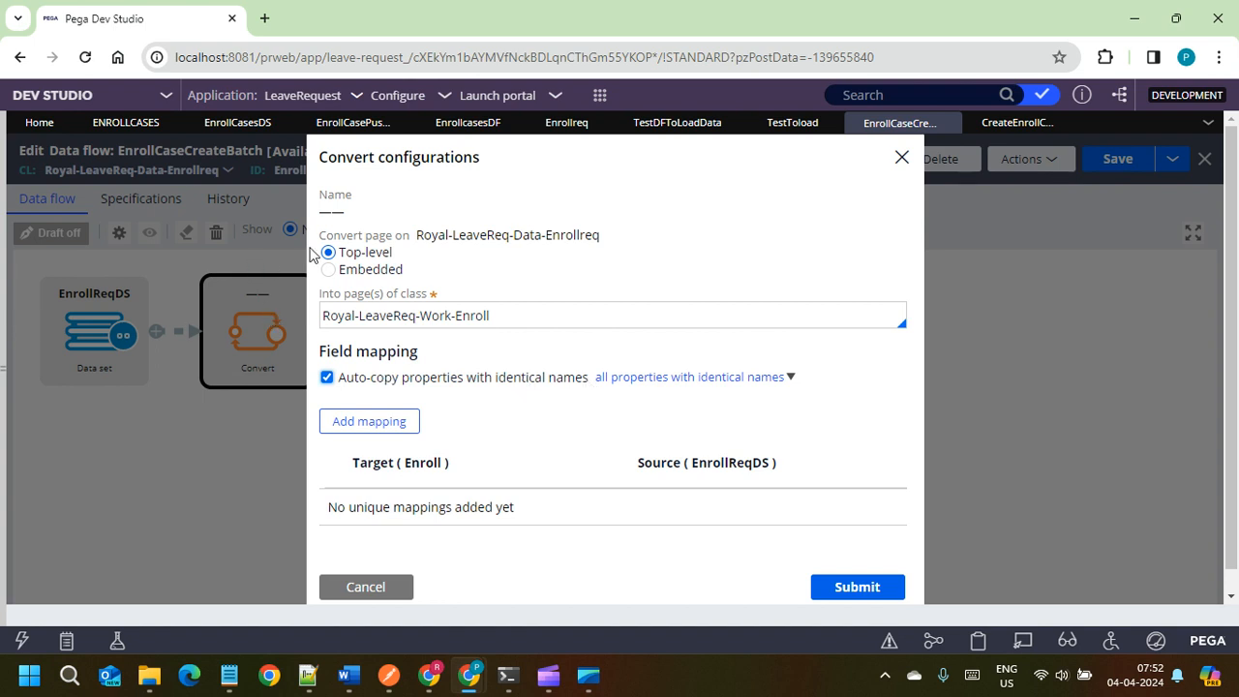
double_click(497, 235)
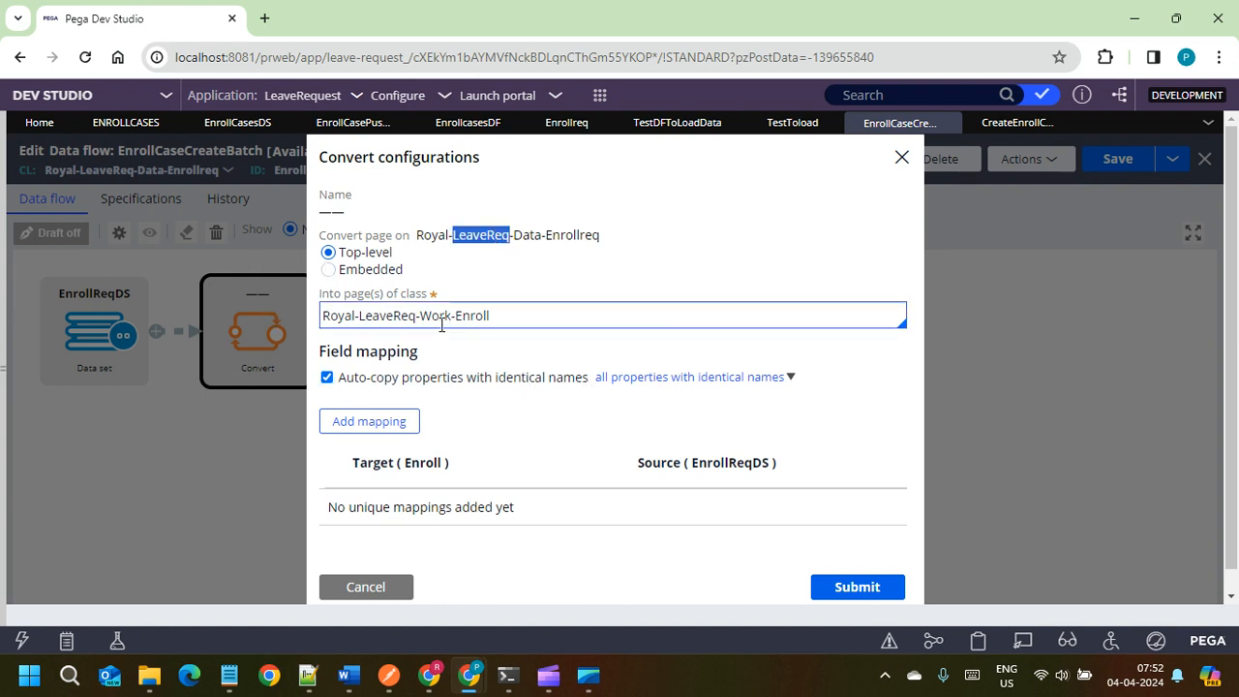
triple_click(494, 316)
triple_click(567, 236)
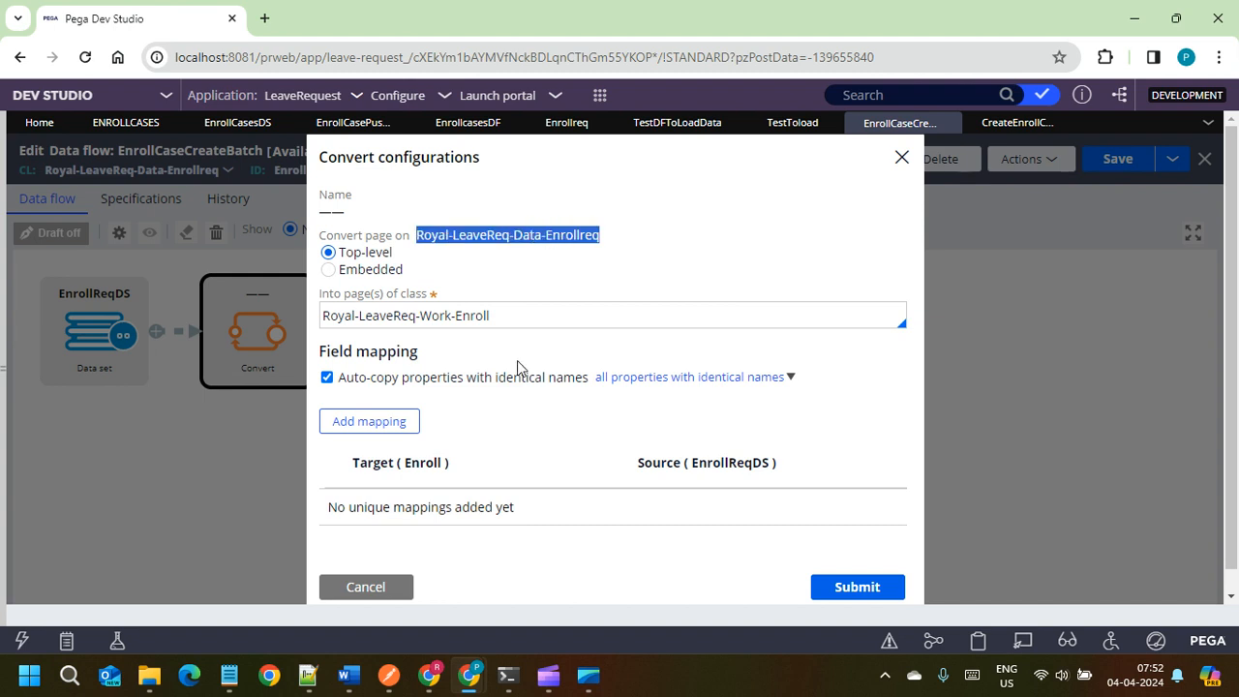
scroll(530, 387, "down", 1)
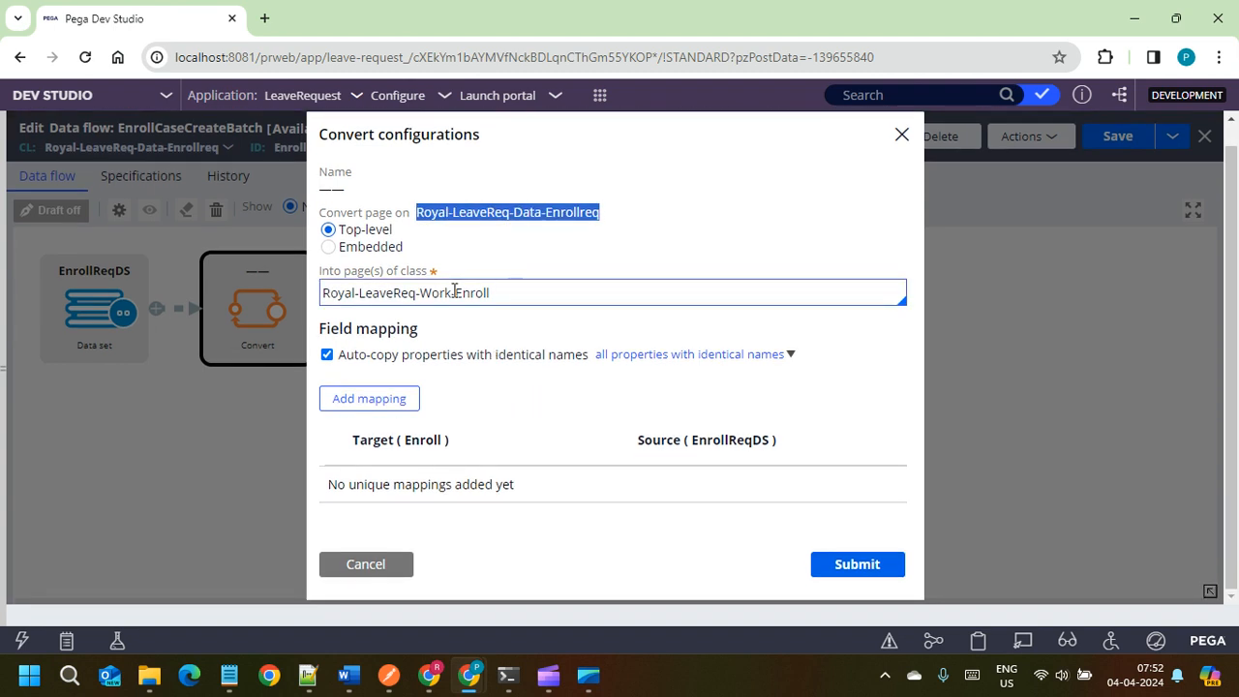
left_click(328, 355)
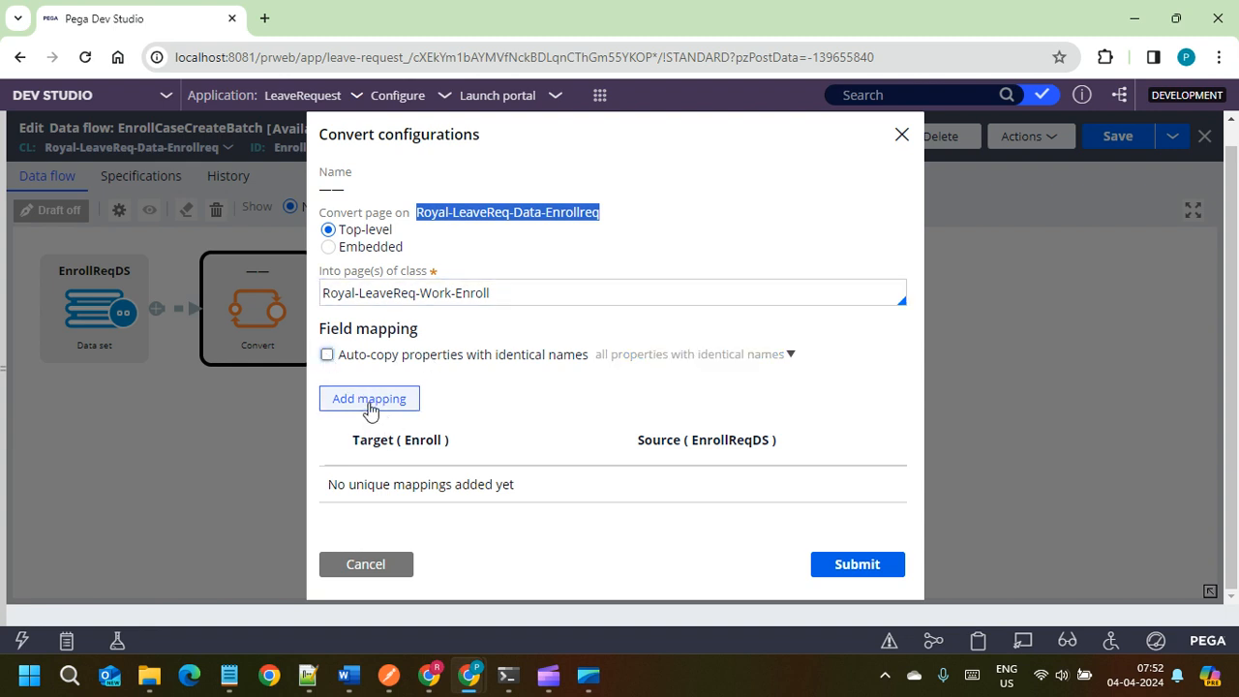
Step: Add a field mapping that sets the target .FirstName equal to the source .FirstName
left_click(405, 405)
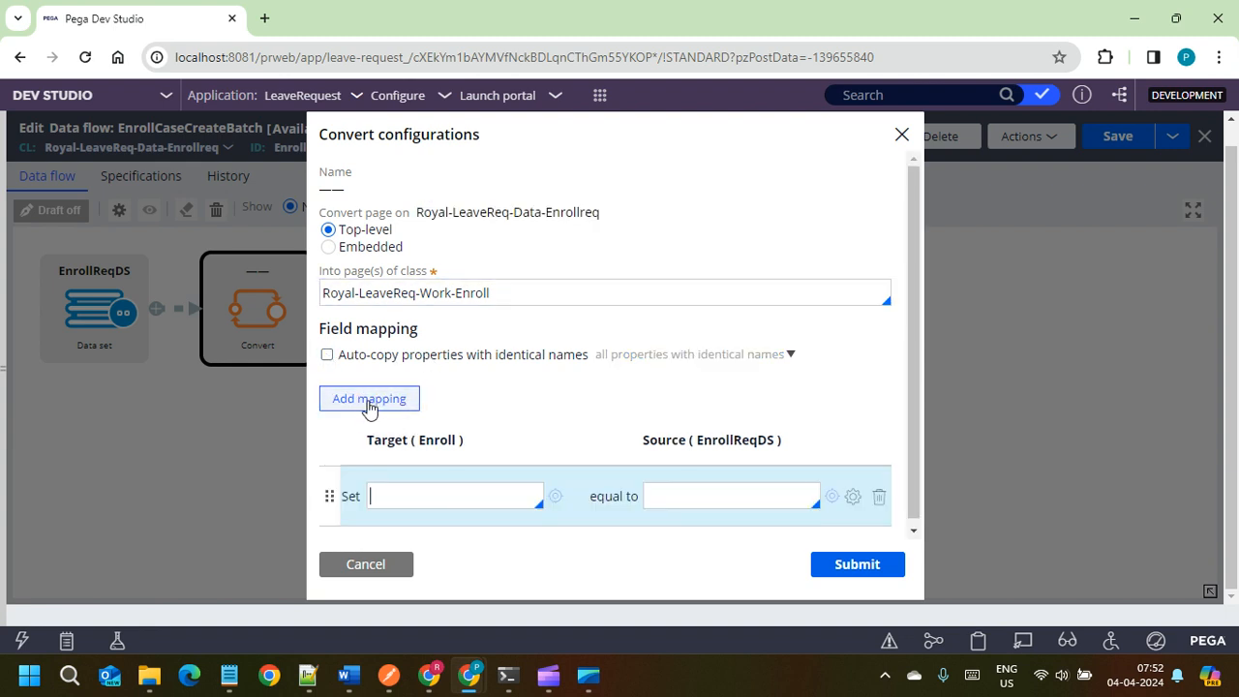
left_click(399, 499)
key("Down")
key("Return")
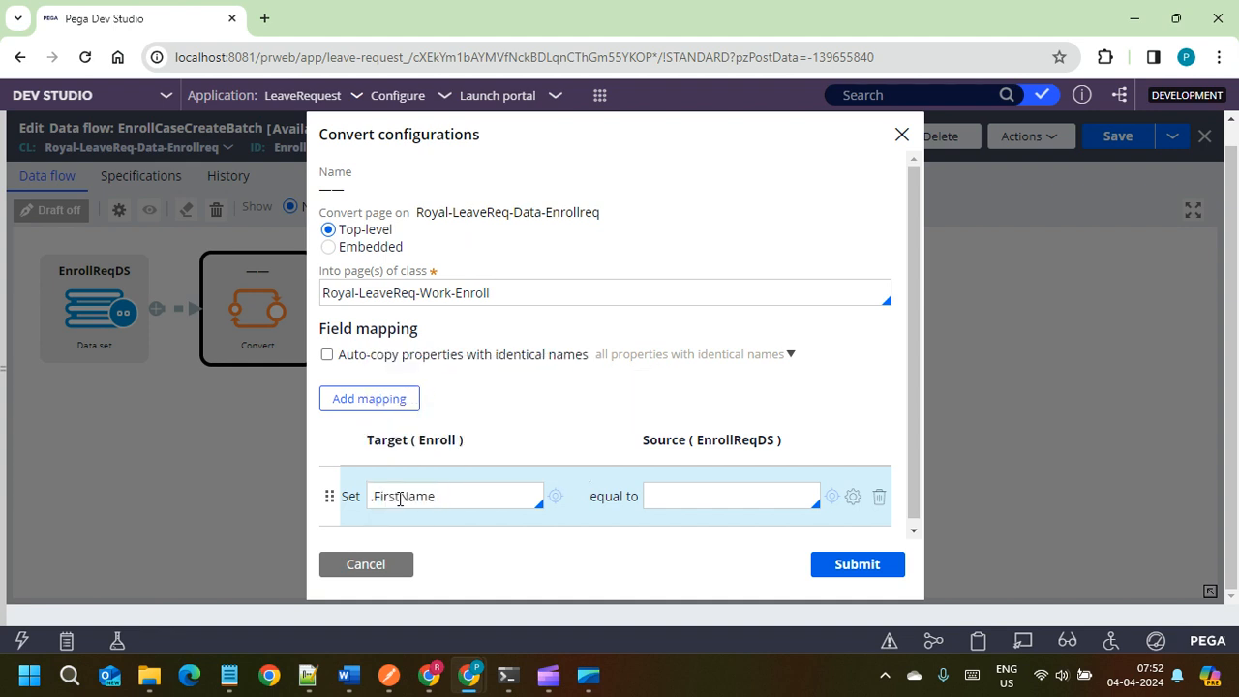
left_click(756, 502)
type(".")
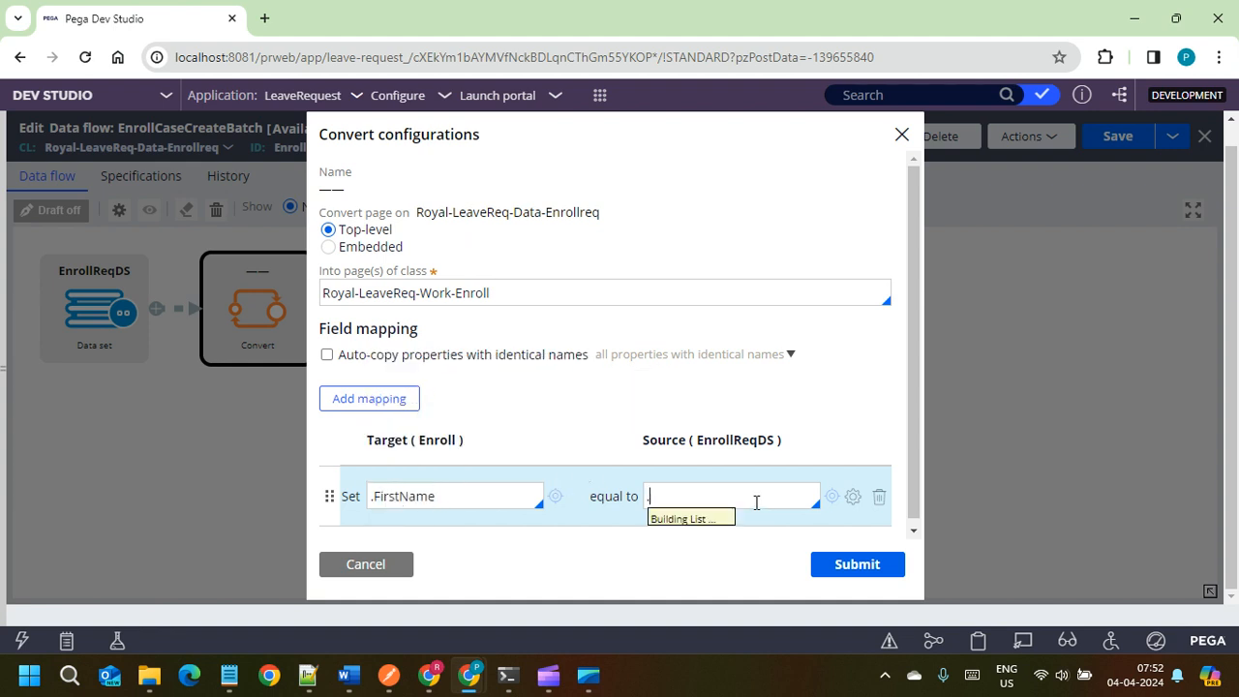
key("Down")
key("Return")
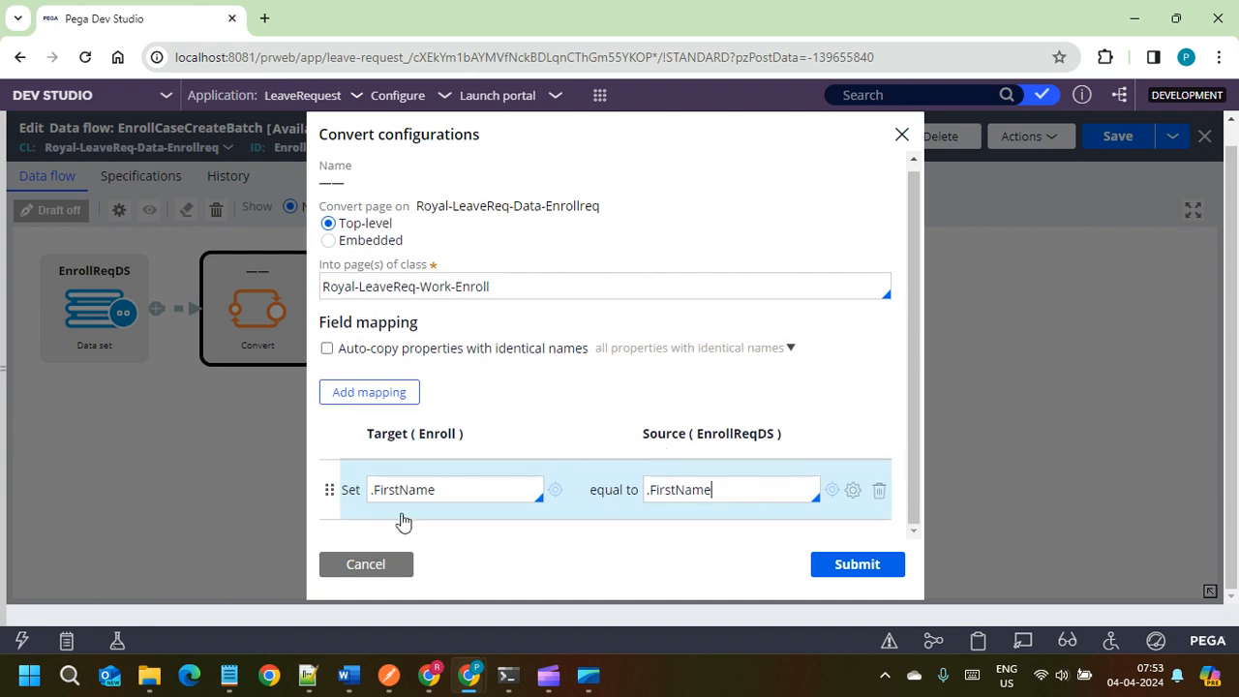
Step: Add two more mapping rows and set the target .LastName equal to the source .LastName in the first of them
left_click(381, 395)
left_click(369, 339)
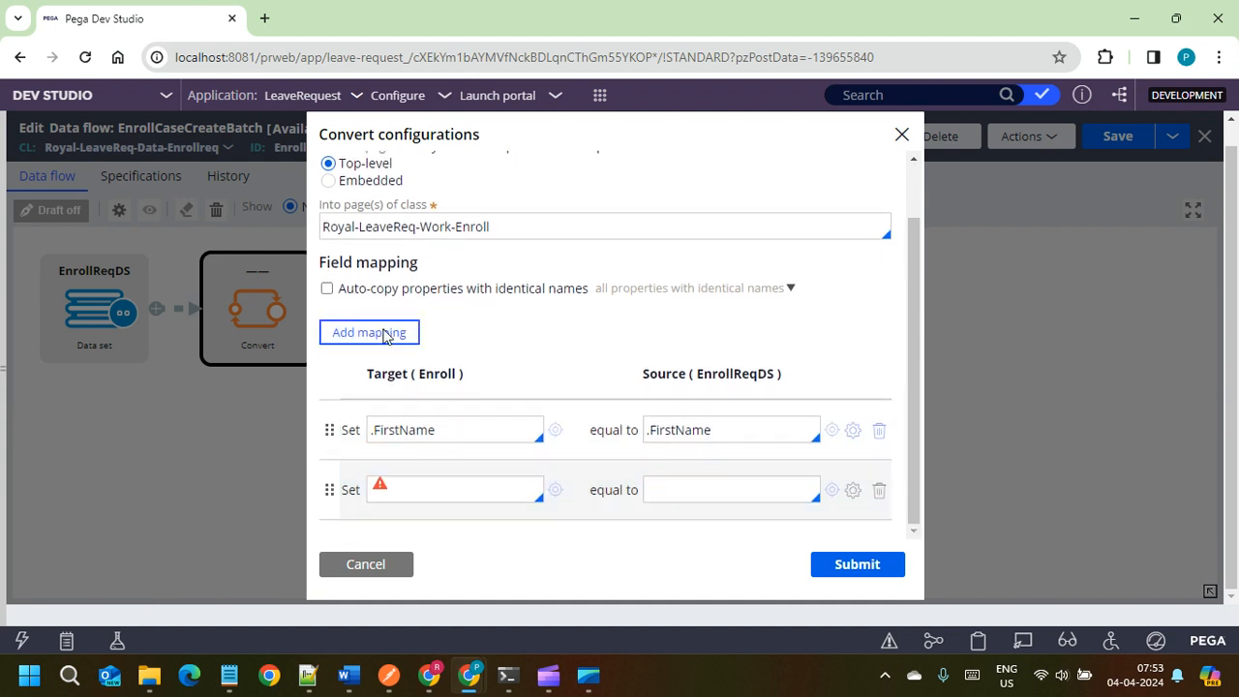
left_click(415, 468)
type(".")
key("Down")
key("Down")
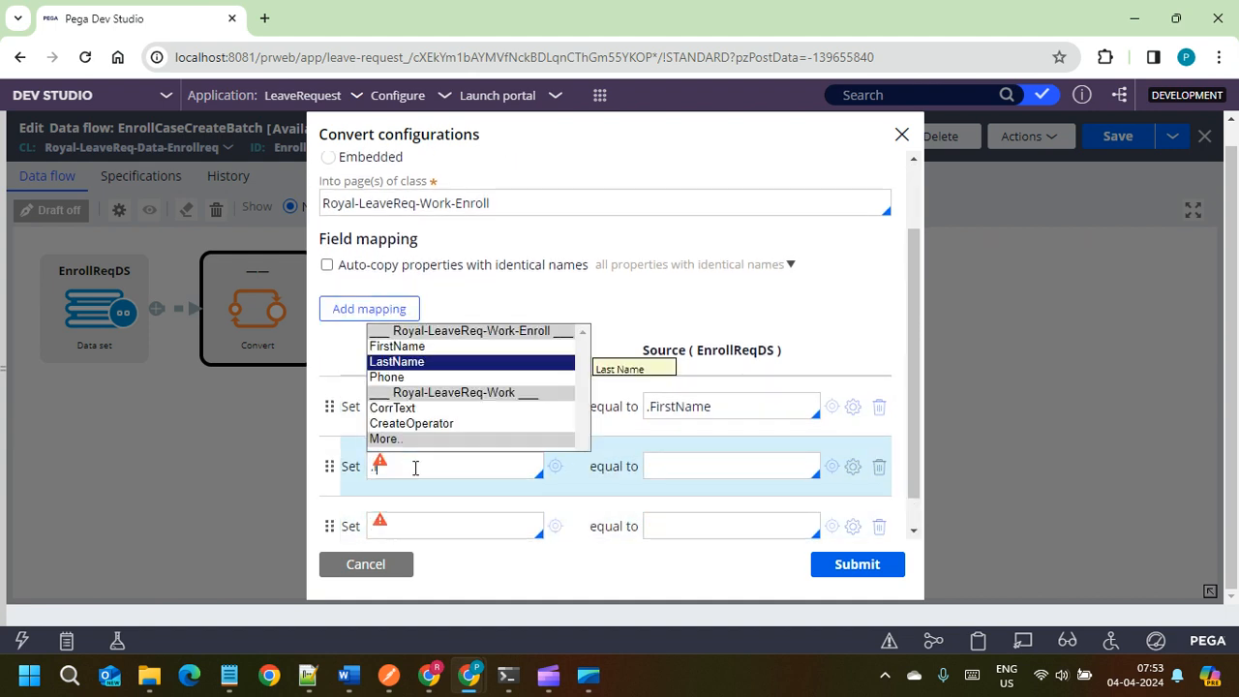
key("Return")
left_click(728, 465)
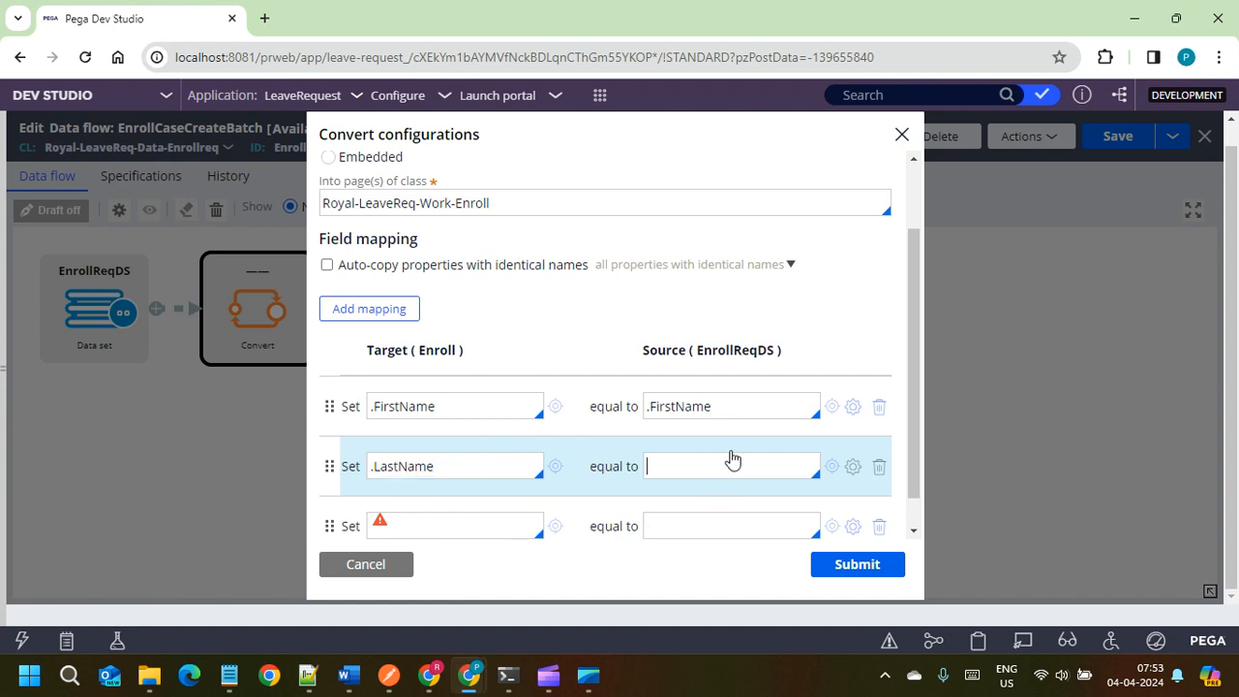
type(".")
key("Down")
key("Down")
key("Return")
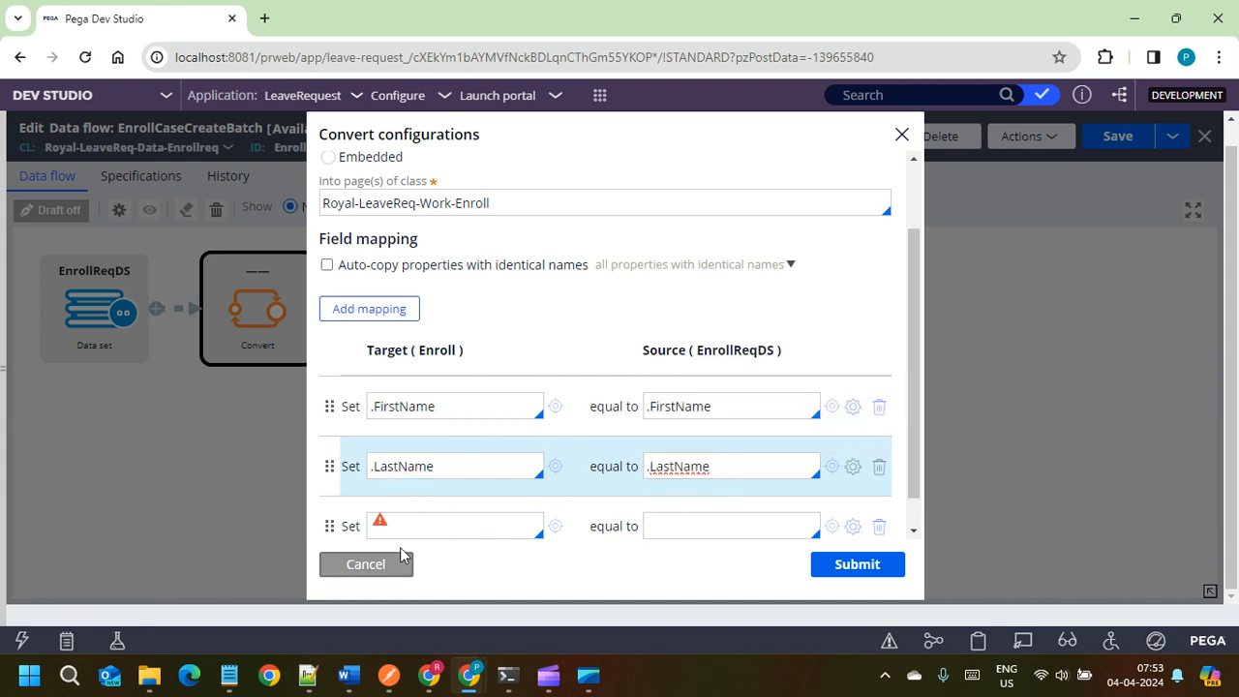
Step: Set the target .Phone equal to the source .Phone in the remaining mapping row, then check and submit the Convert configuration
left_click(435, 528)
type(".Phone")
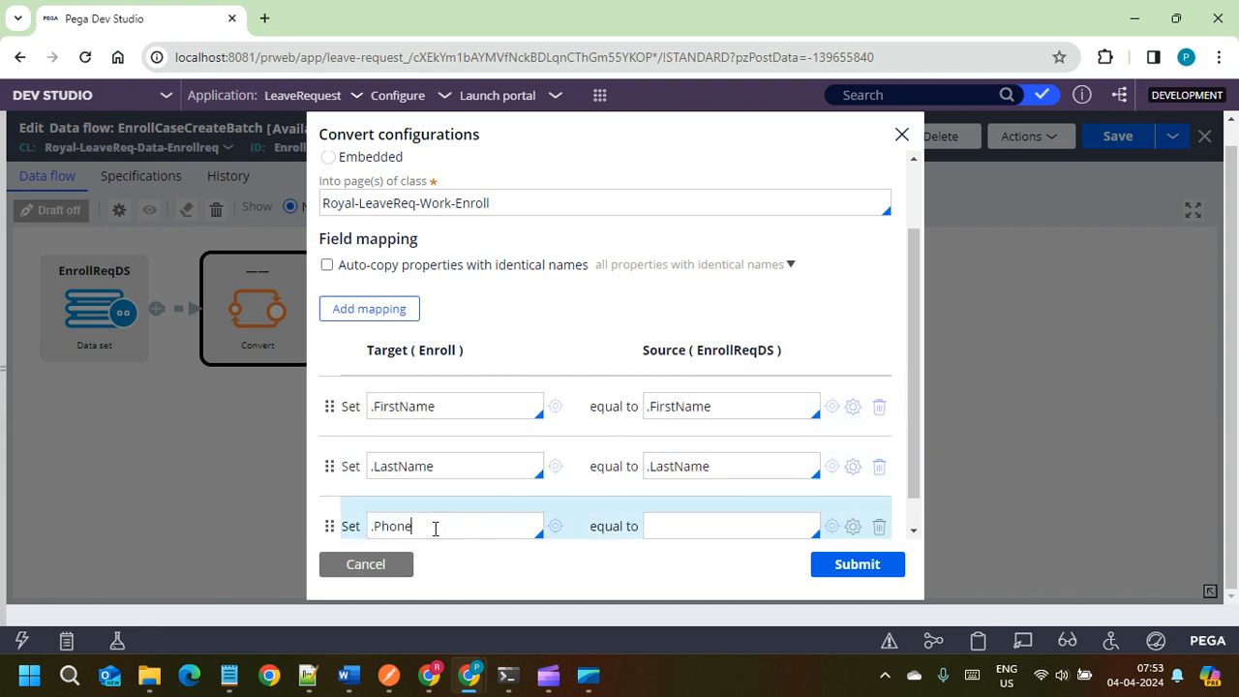
type(".Phone")
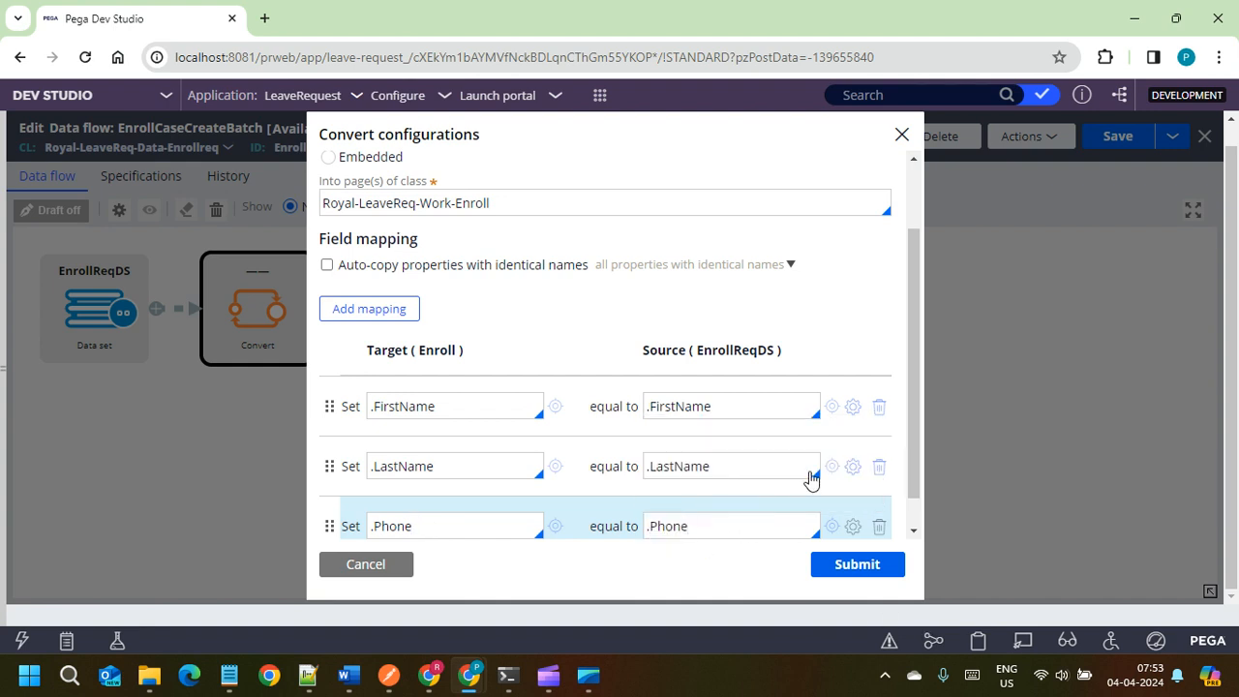
scroll(799, 484, "down", 1)
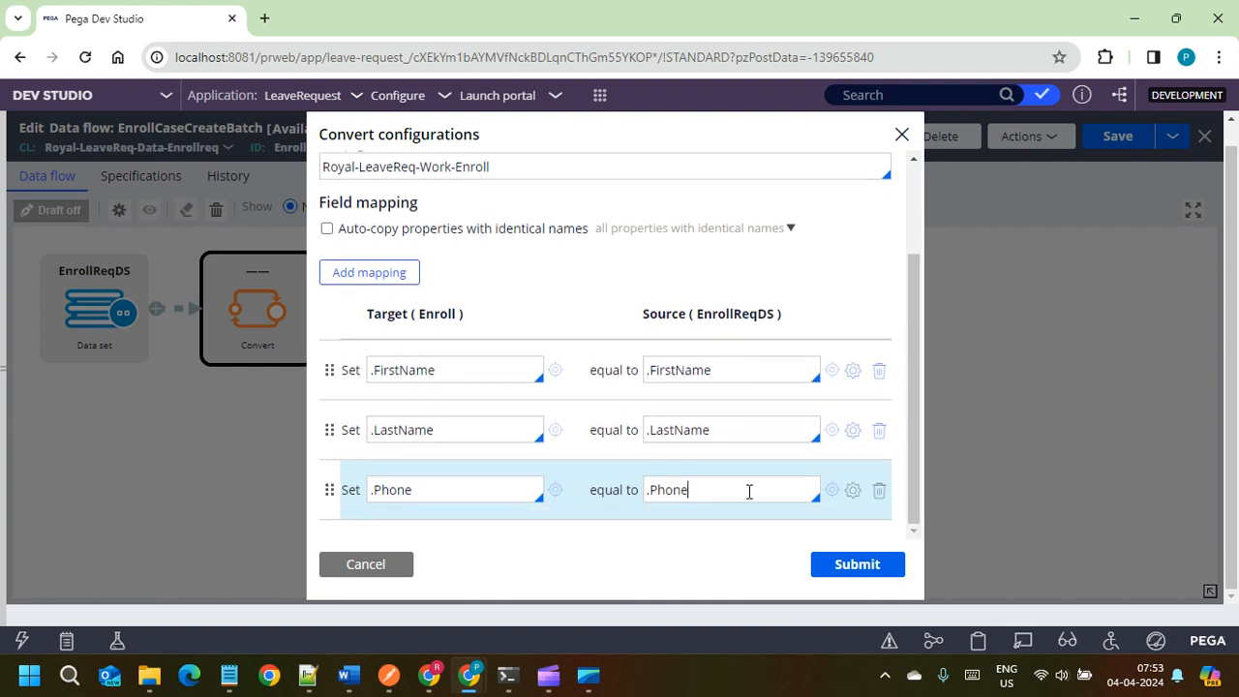
scroll(712, 518, "up", 4)
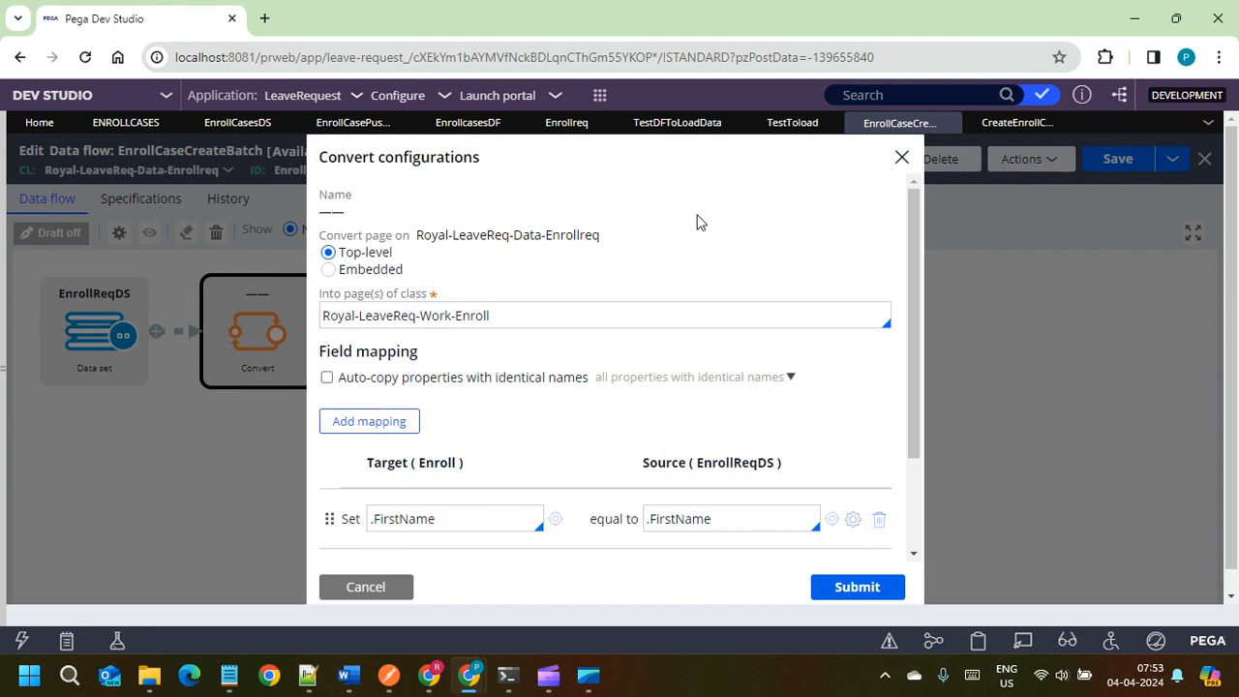
left_click_drag(518, 234, 645, 238)
scroll(883, 476, "down", 2)
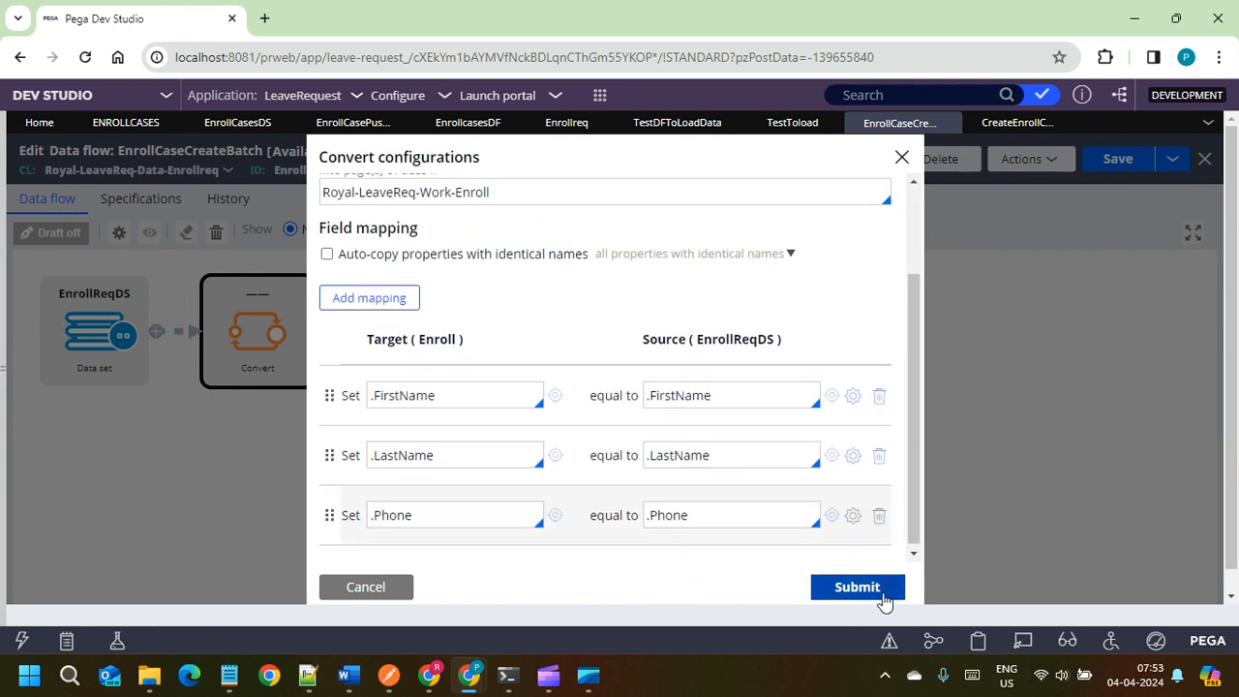
left_click(857, 587)
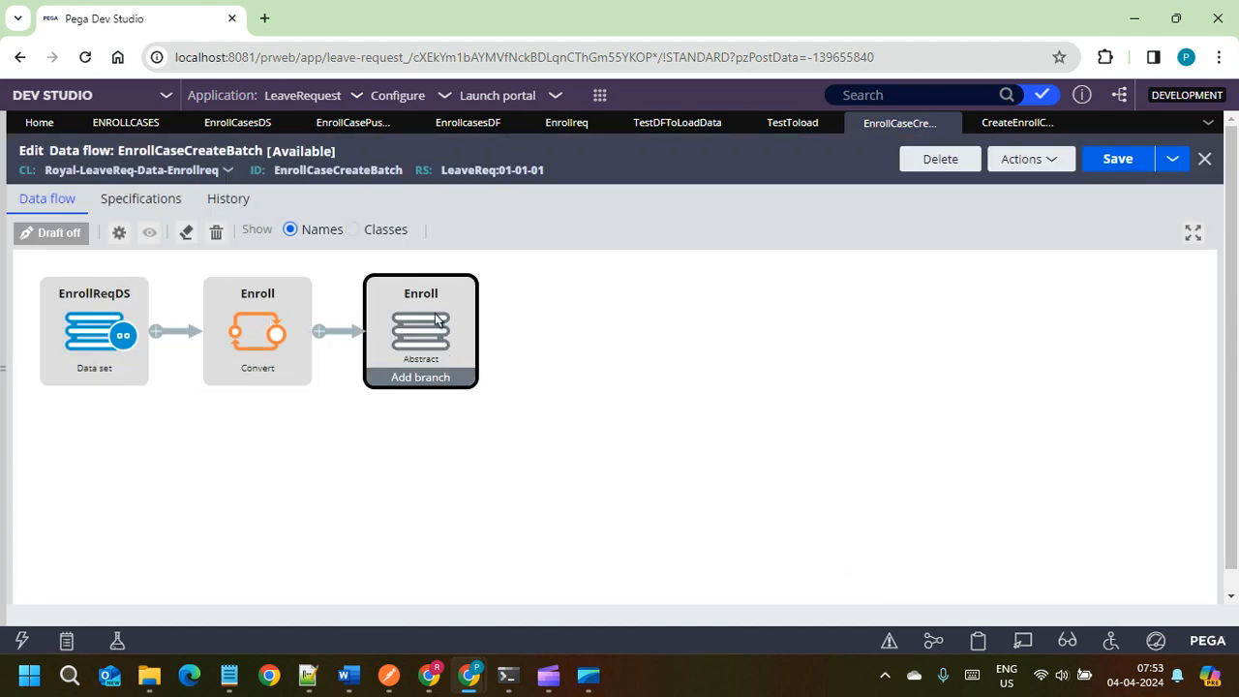
Step: Set the data flow's destination to the activity CreateEnrollCaseBatch, submit the configuration and save the data flow
double_click(436, 321)
left_click(385, 320)
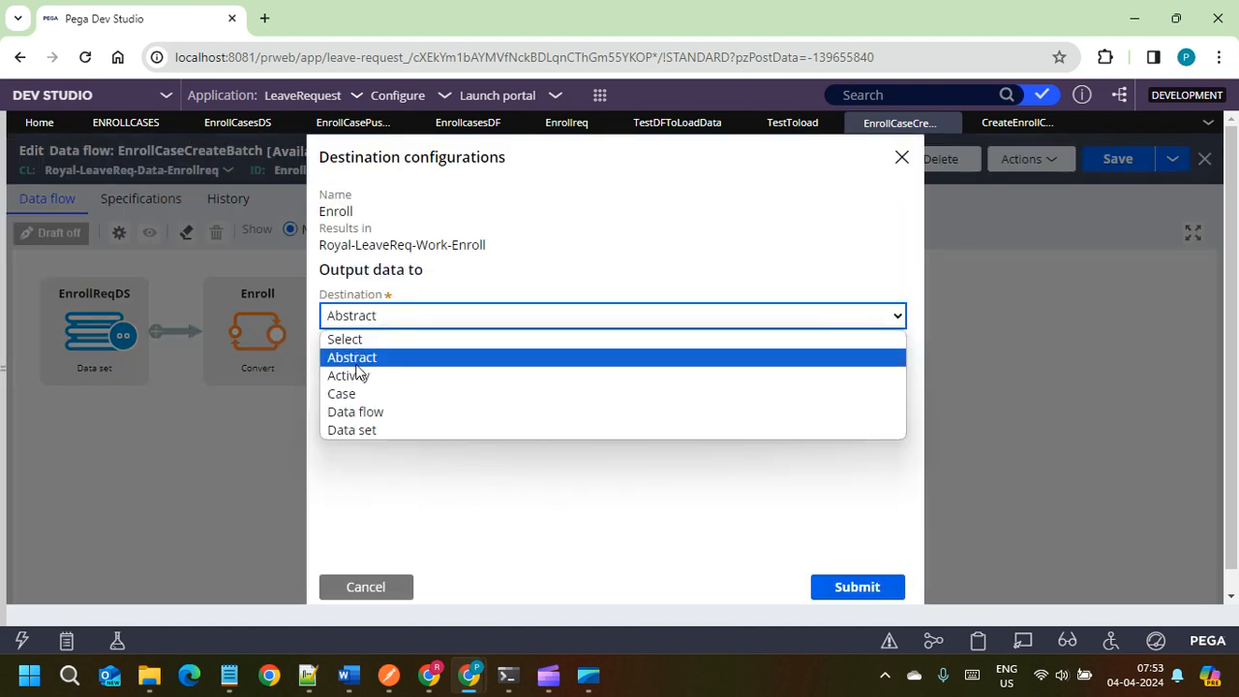
left_click(361, 374)
left_click(375, 369)
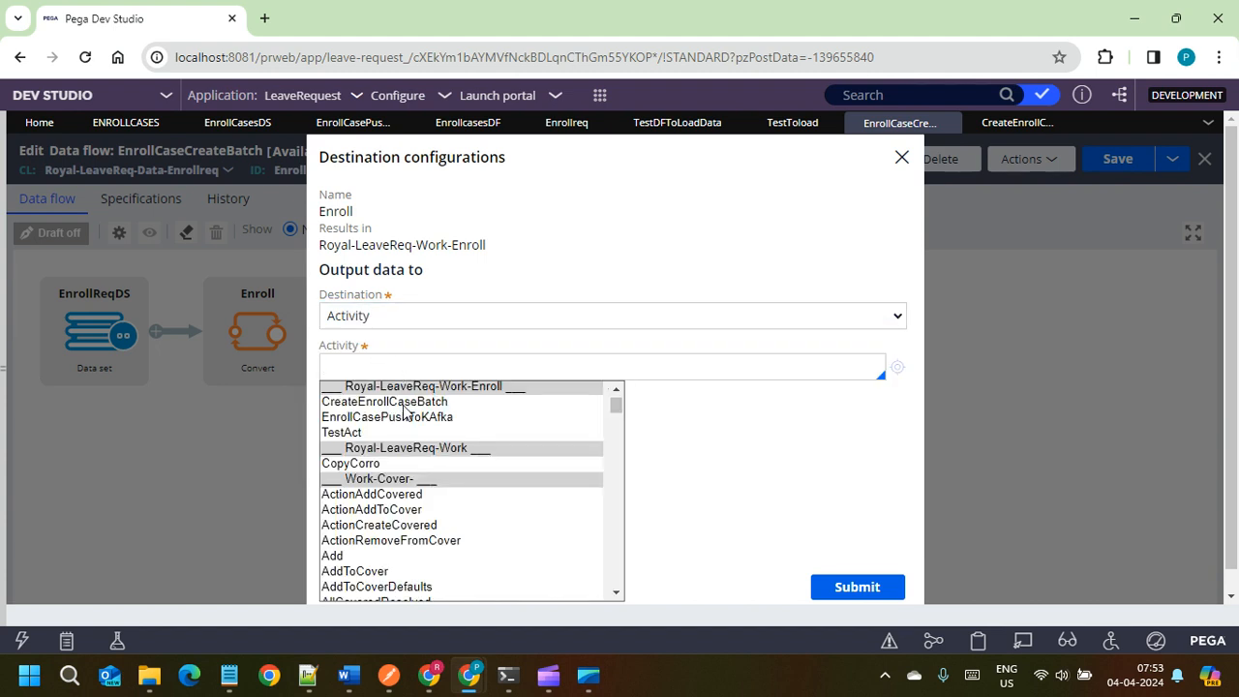
left_click(403, 404)
triple_click(457, 243)
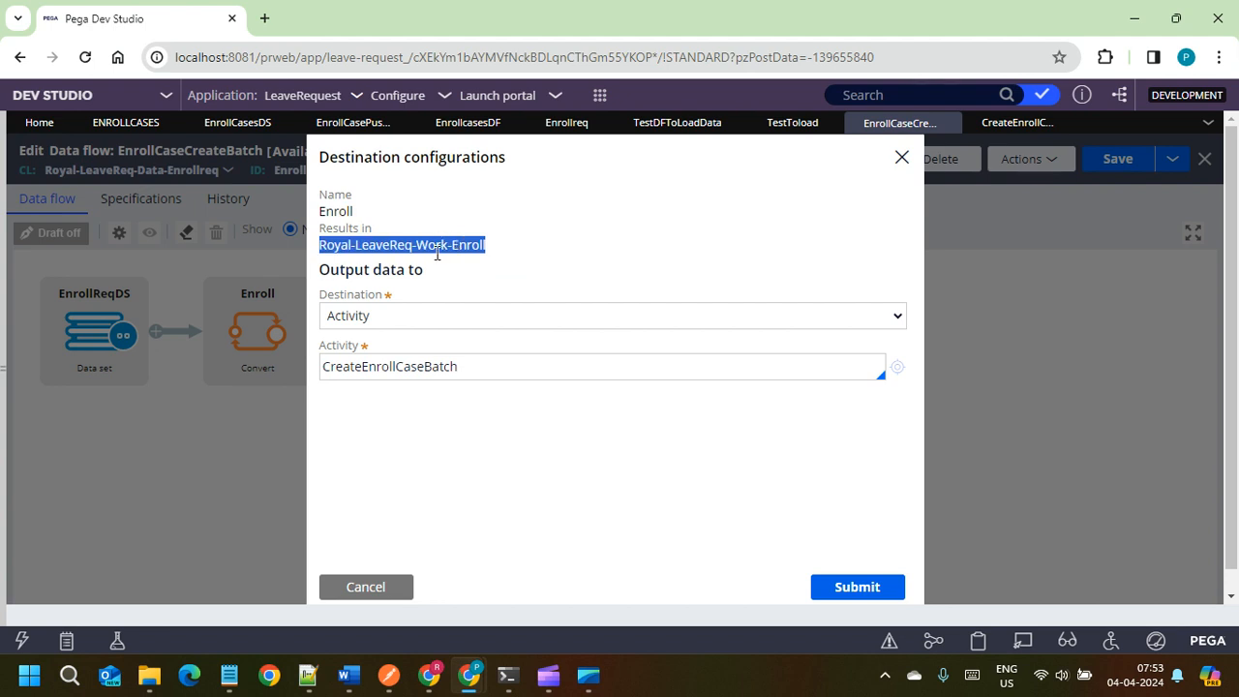
left_click(529, 261)
scroll(706, 354, "down", 1)
left_click(857, 570)
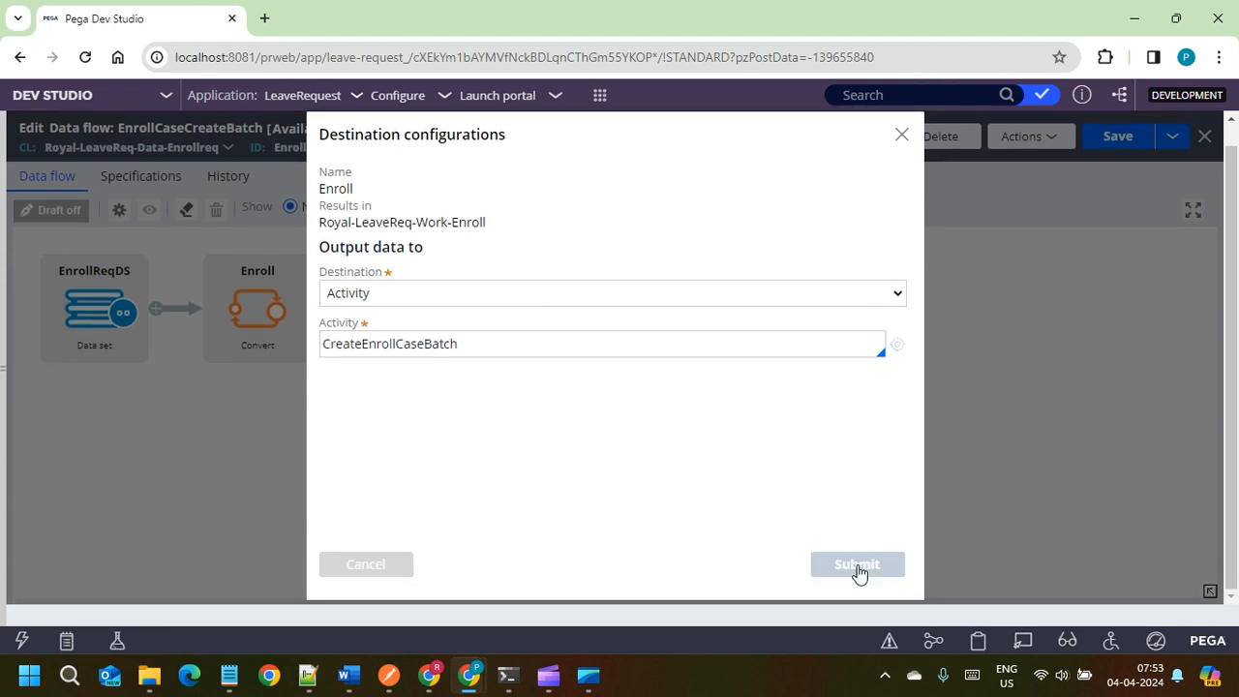
left_click(1108, 136)
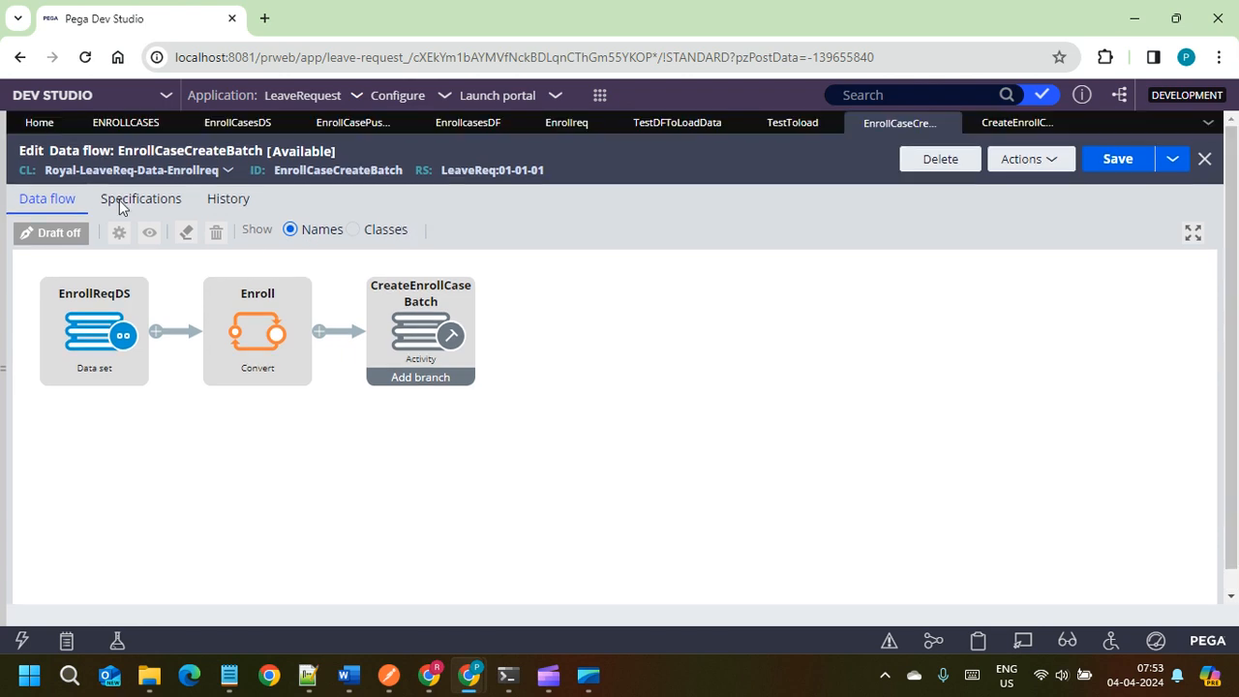
Step: List the existing instances of the Royal-LeaveReq-Work-Enroll class
left_click(84, 322)
left_click_drag(5, 247, 7, 249)
left_click(4, 389)
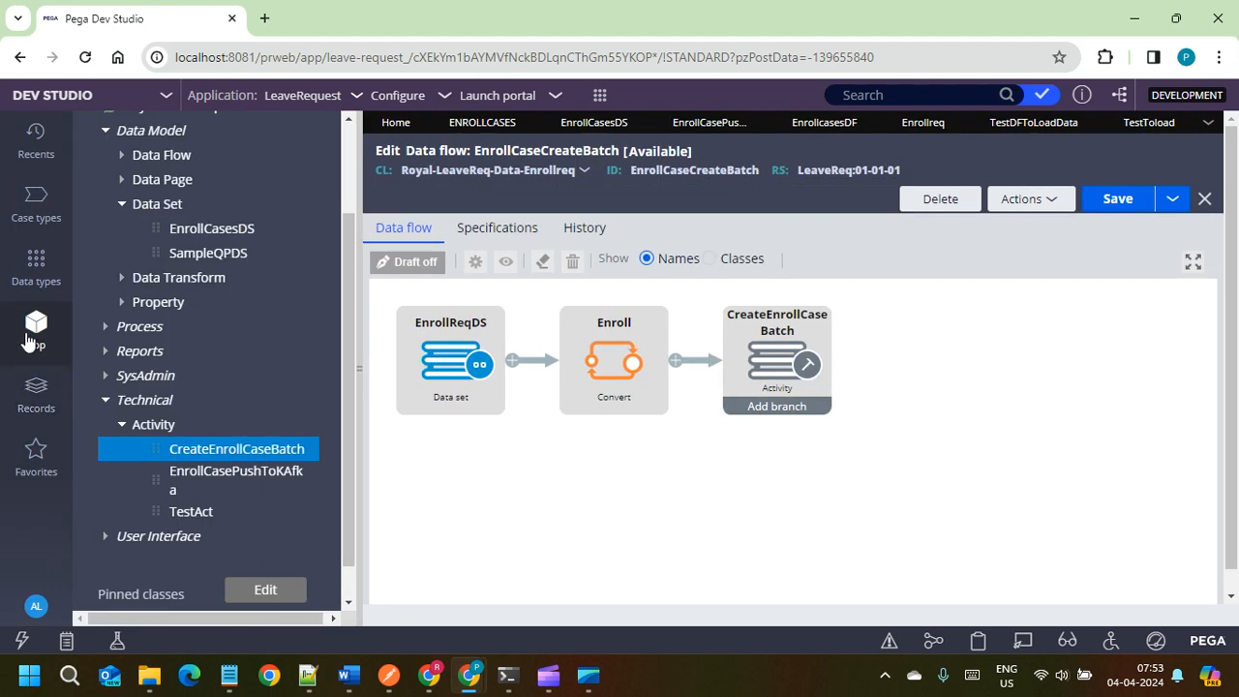
left_click(255, 236)
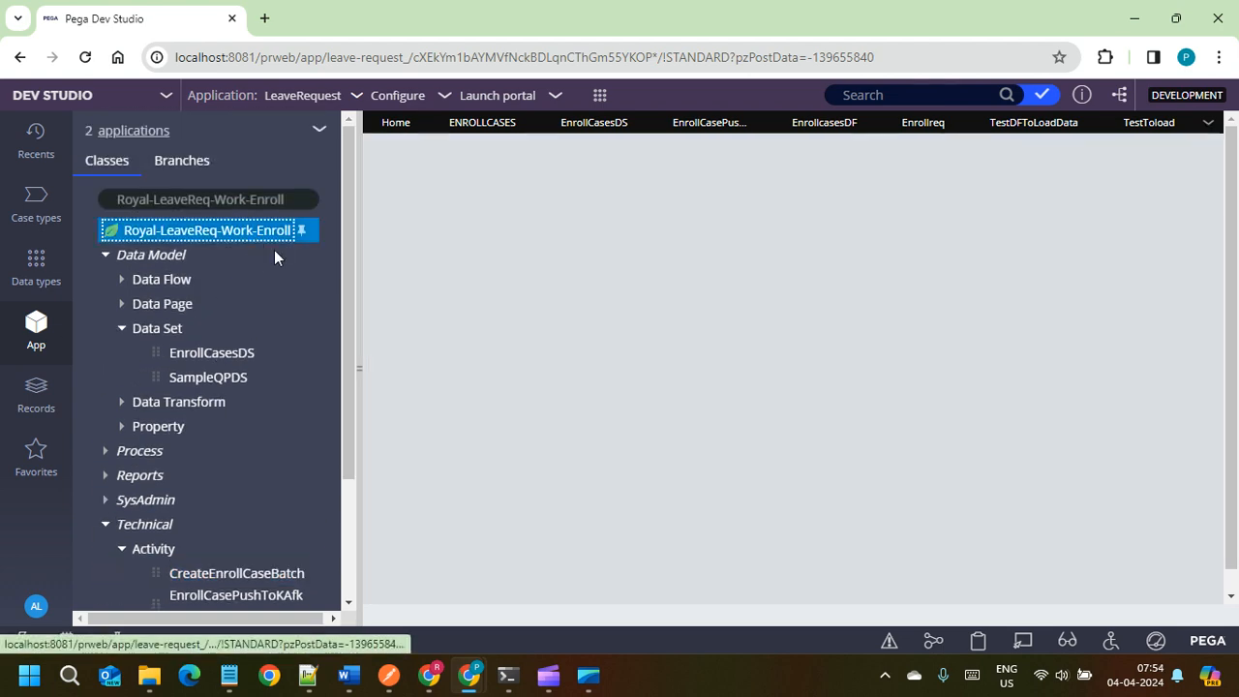
left_click(359, 364)
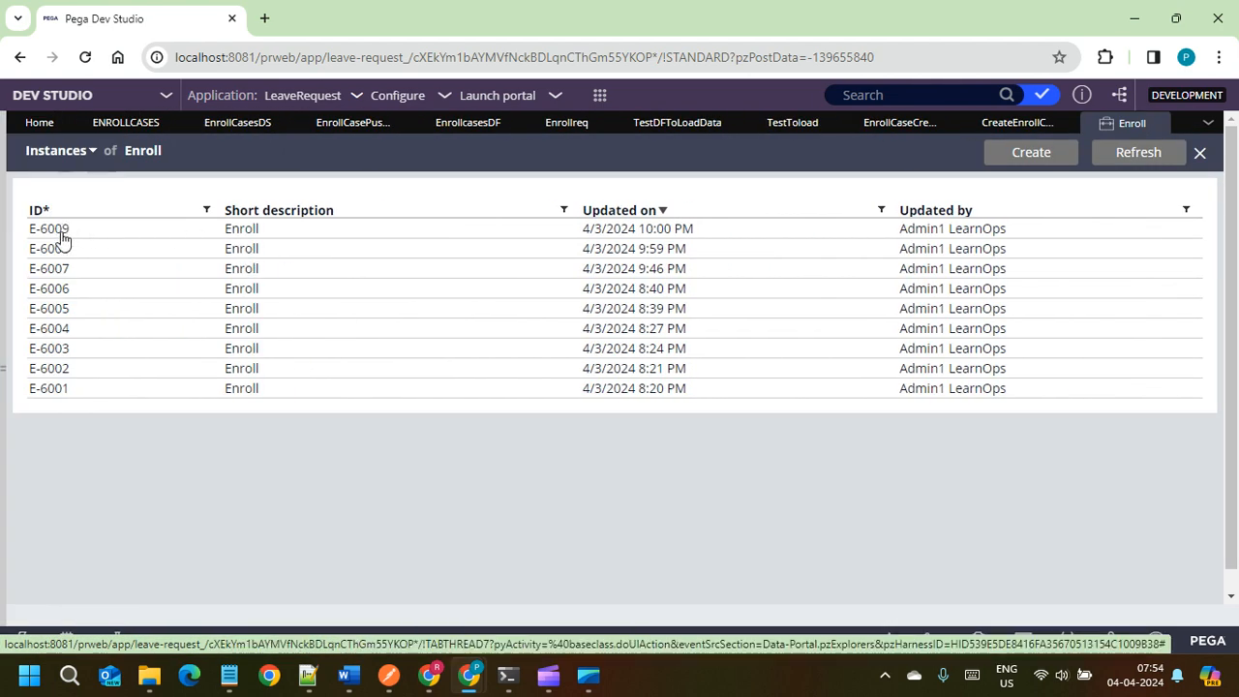
Step: Close the CreateEnrollCaseBatch activity, the TestToload activity and the TestDFToLoadData data flow
left_click(1007, 124)
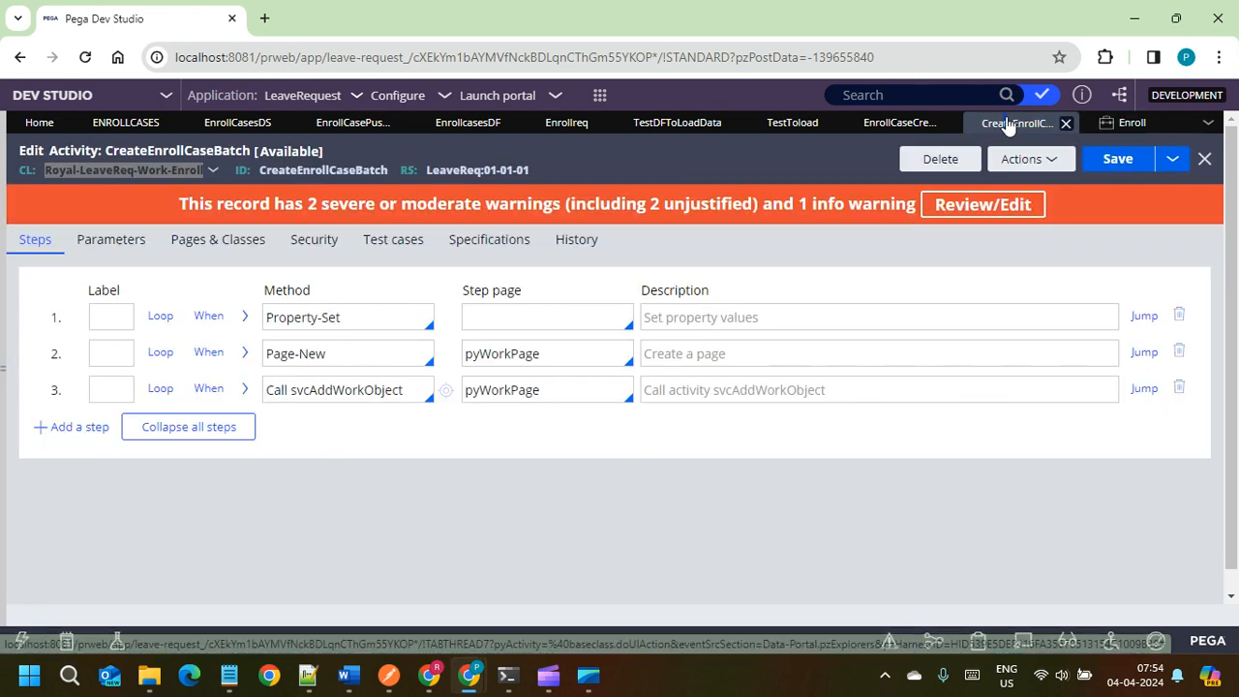
left_click(1065, 123)
left_click(902, 124)
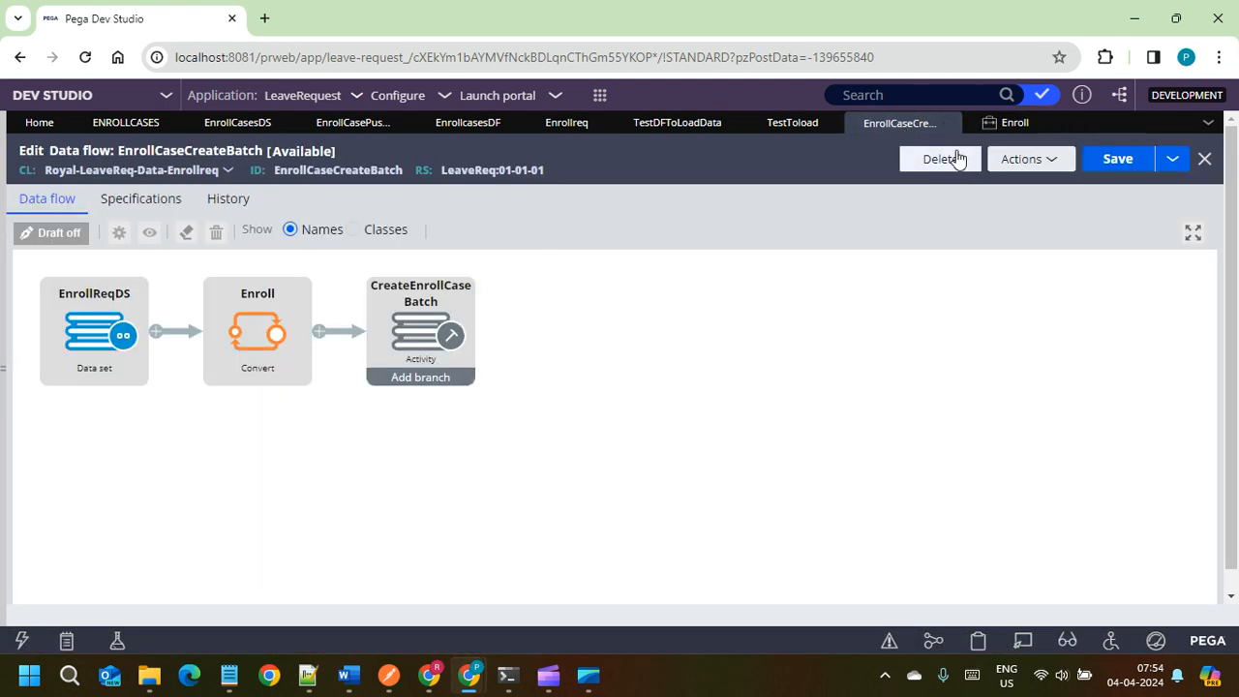
left_click(794, 129)
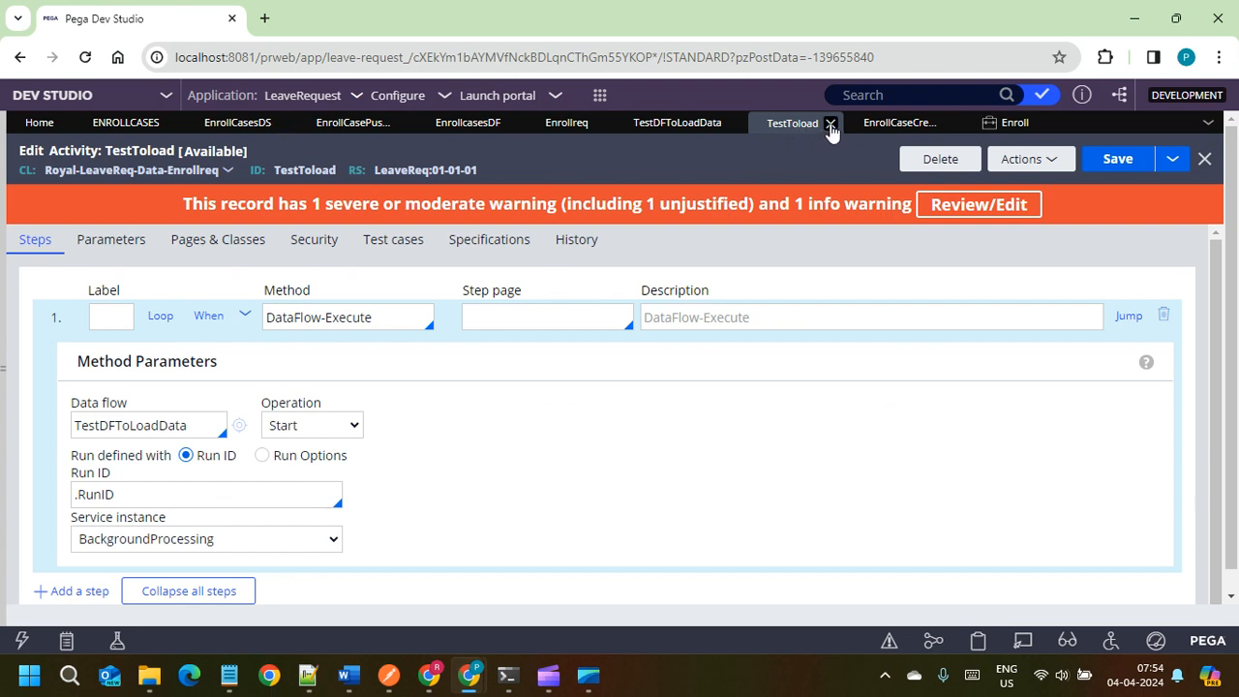
left_click(831, 126)
left_click(674, 134)
left_click(728, 126)
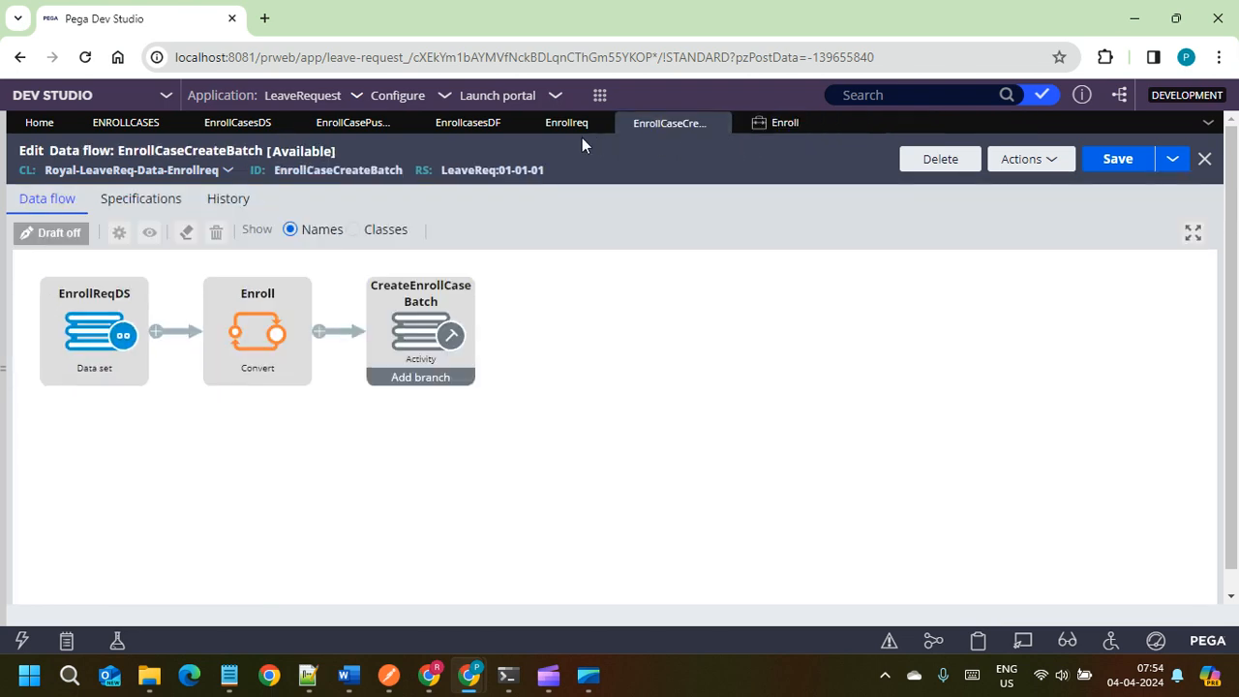
Step: Close the EnrollcasesDF data flow and the EnrollCasePushToKAfka activity, discarding any pending changes
left_click(582, 135)
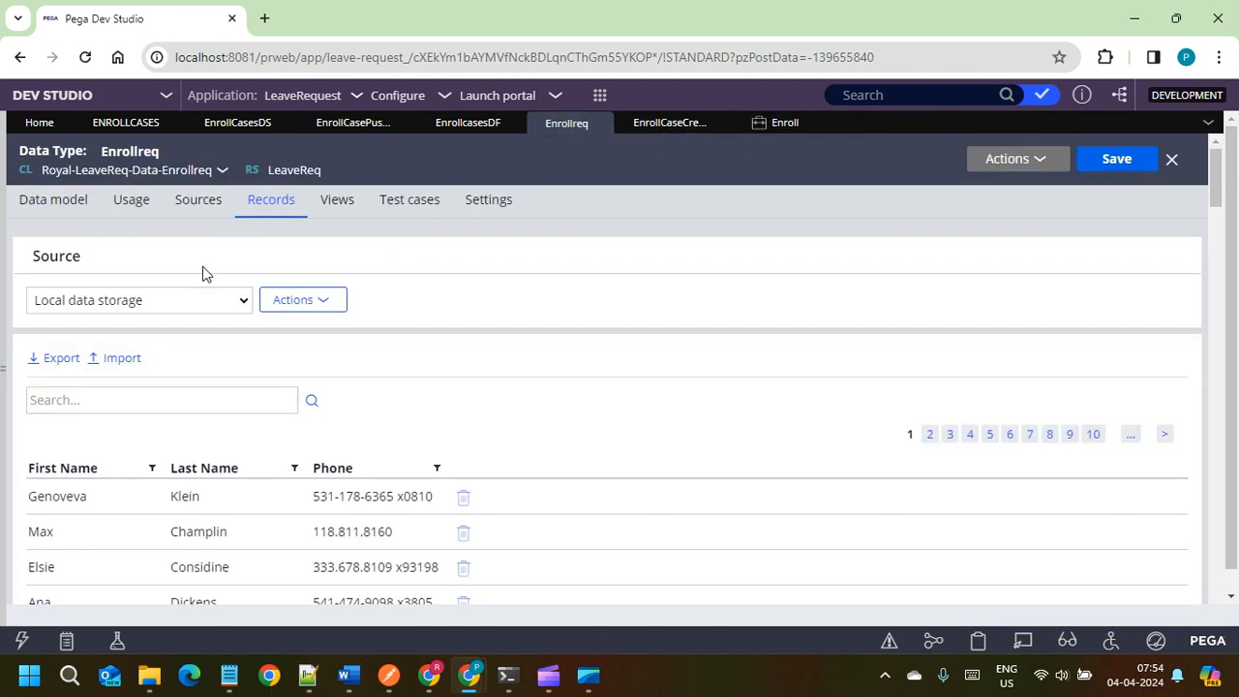
left_click(463, 124)
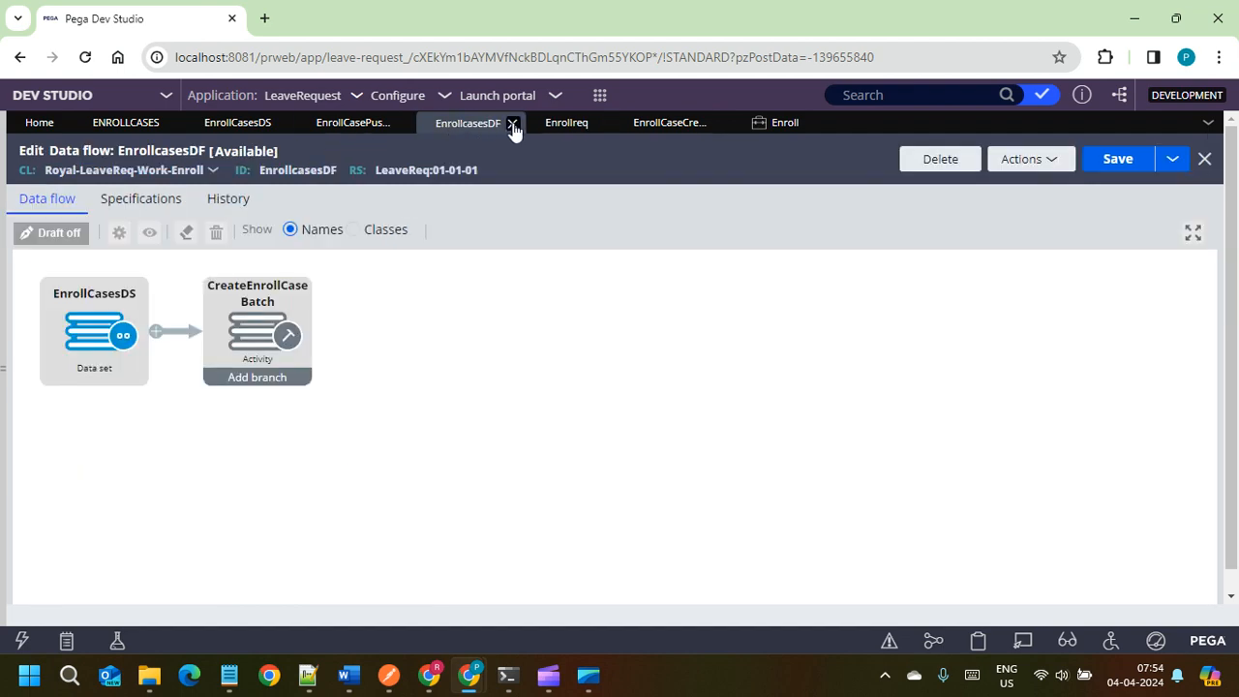
left_click(513, 124)
left_click(347, 124)
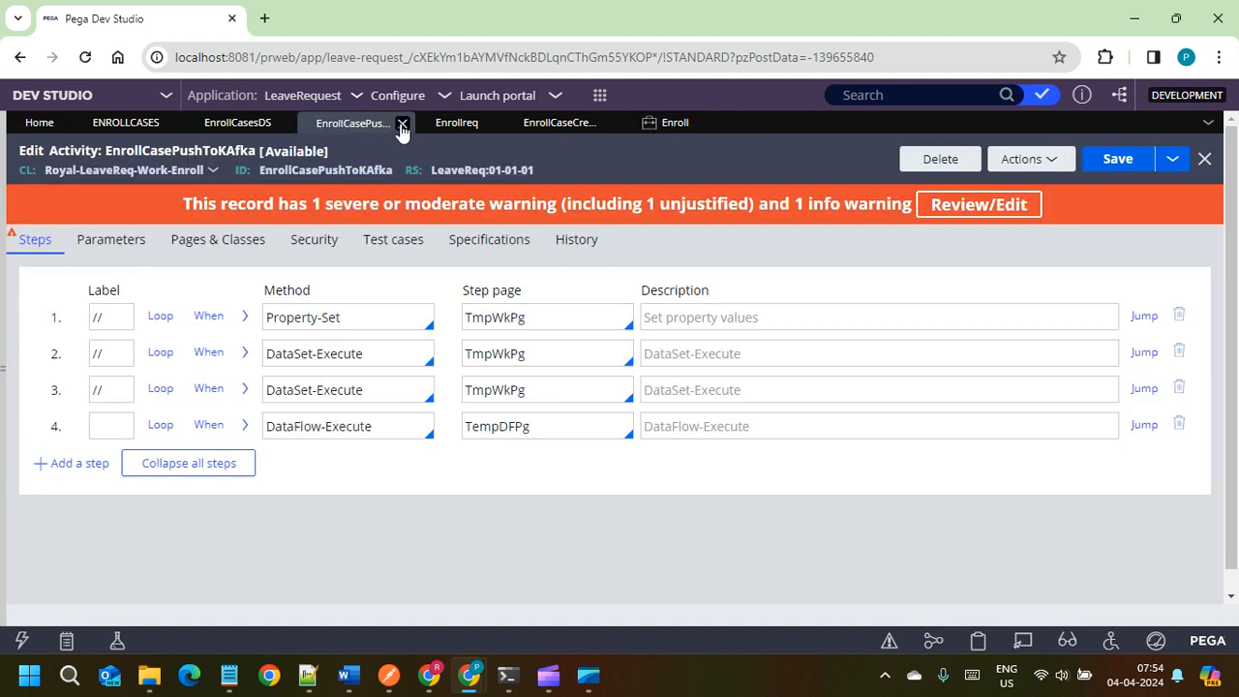
left_click(275, 124)
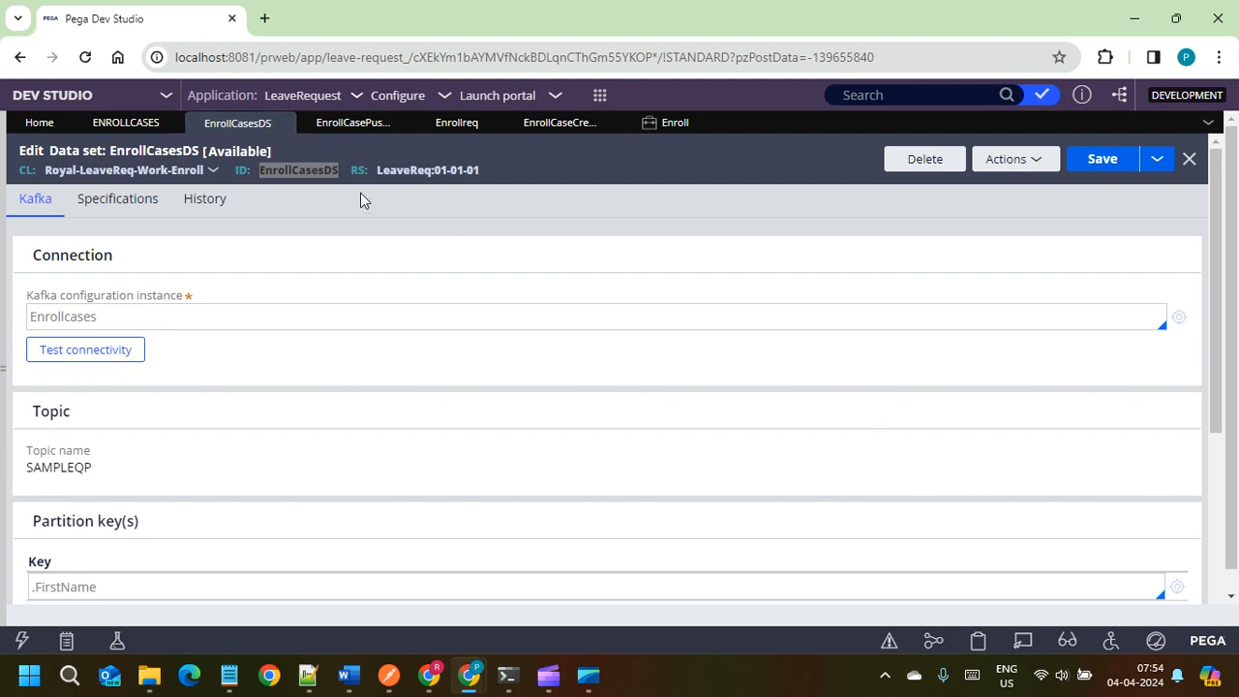
left_click(358, 124)
left_click(853, 427)
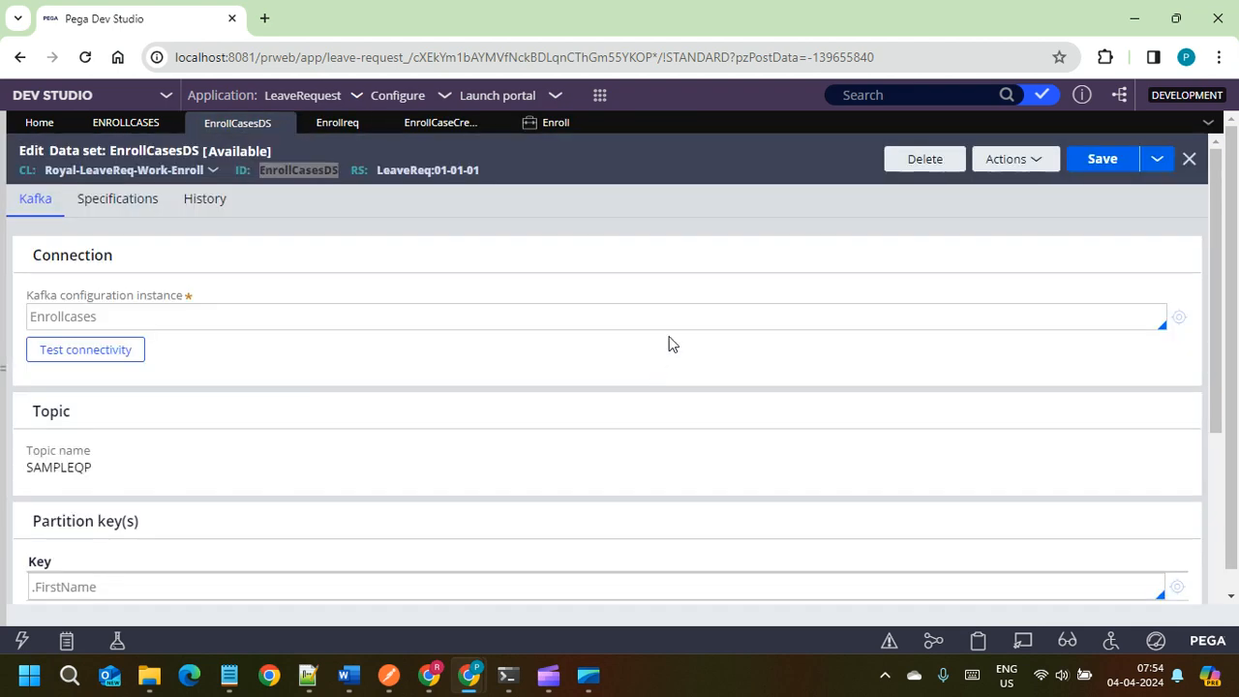
Step: Review the run settings for the EnrollCaseCreateBatch data flow and leave without submitting a run
left_click(548, 124)
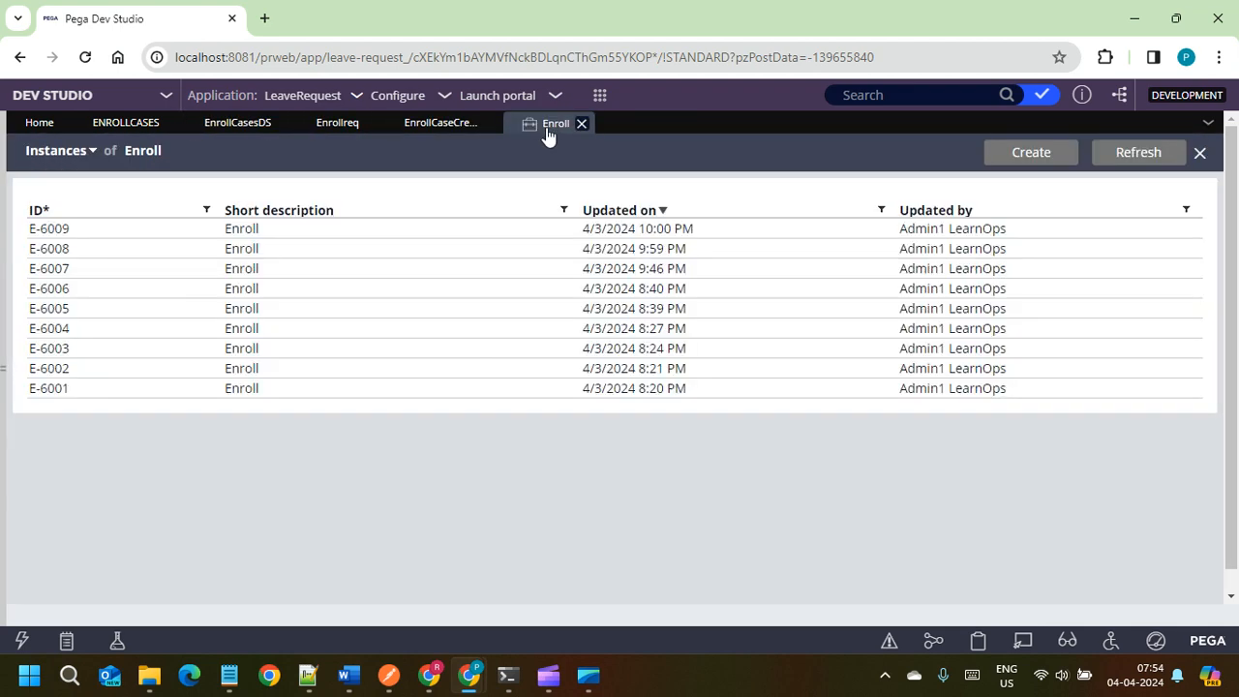
left_click(441, 123)
left_click(1021, 159)
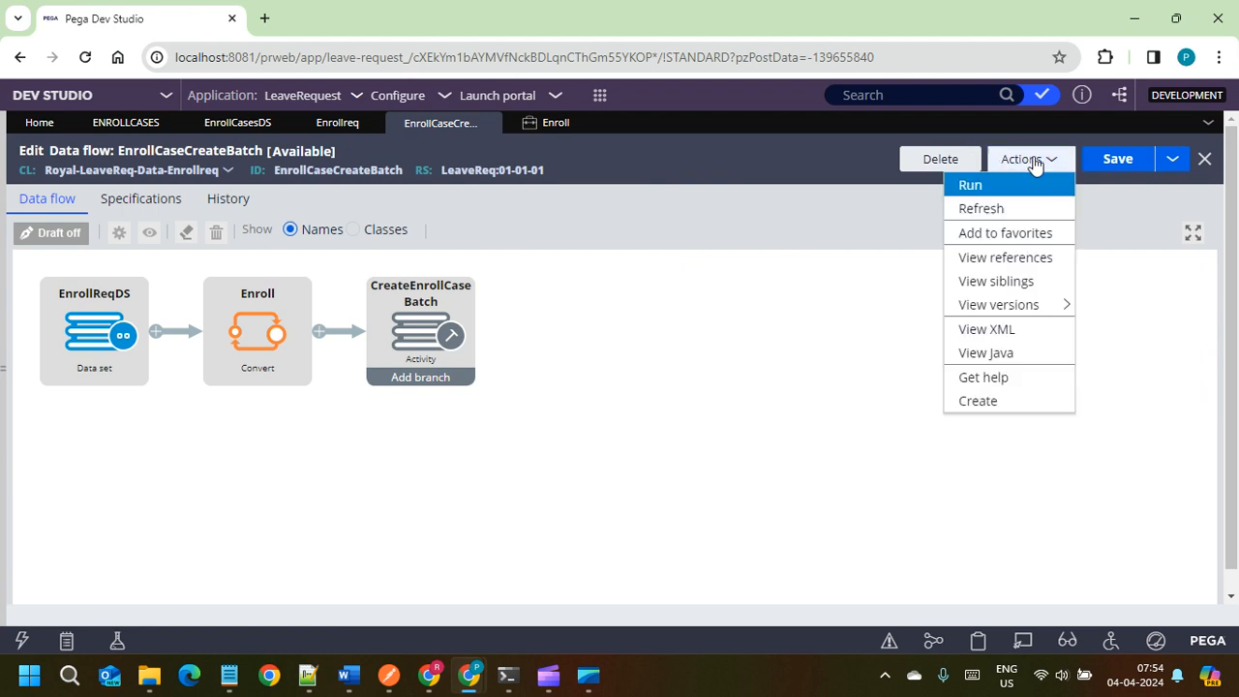
left_click(991, 186)
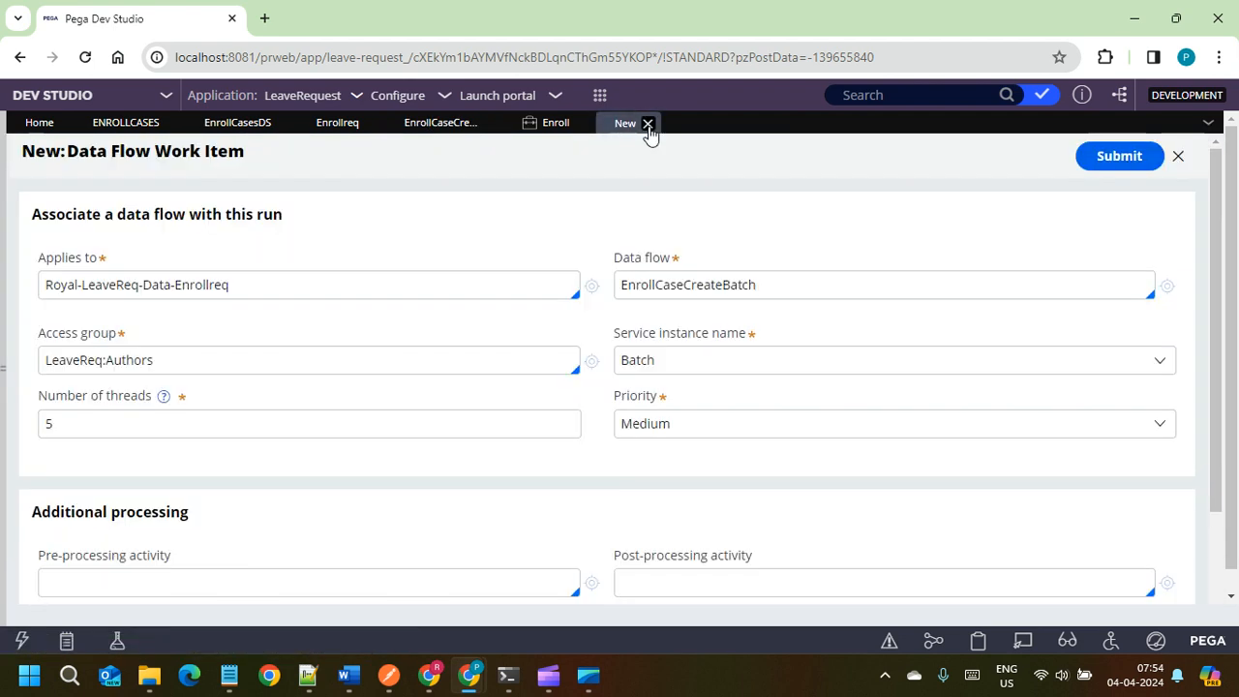
left_click(650, 124)
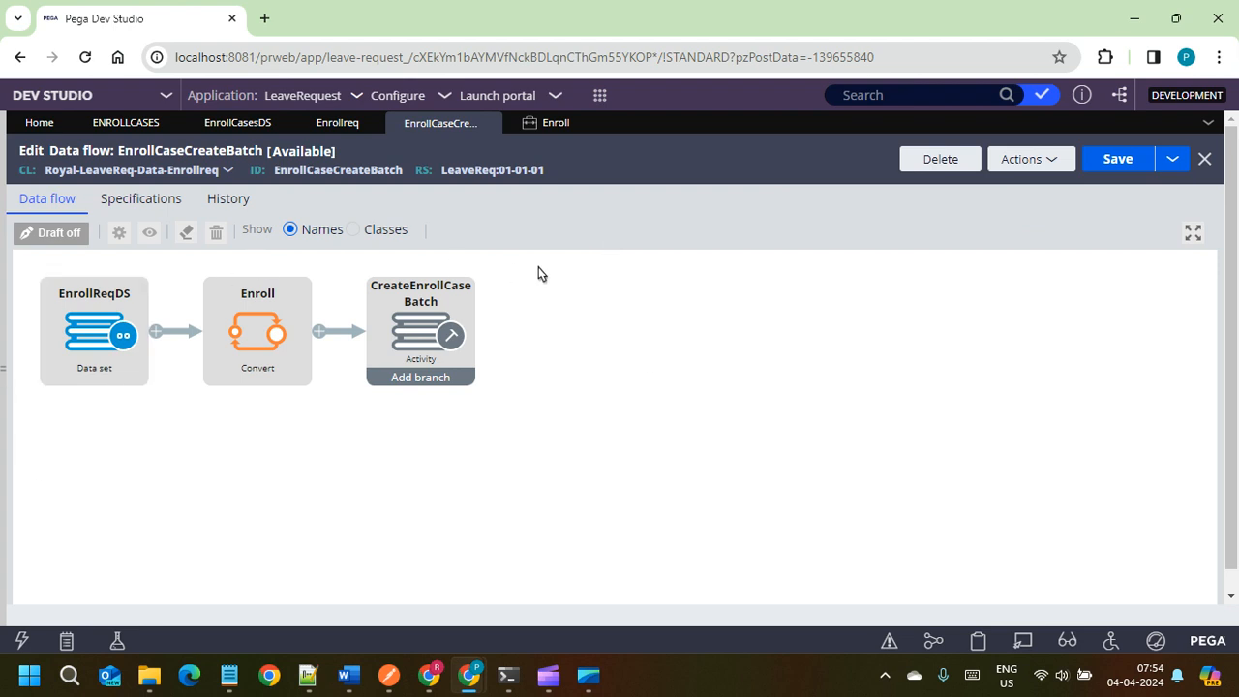
Step: Create and open an activity labelled BatchDFJobActivity in the Royal-LeaveReq-Data-Enrollreq class
double_click(331, 170)
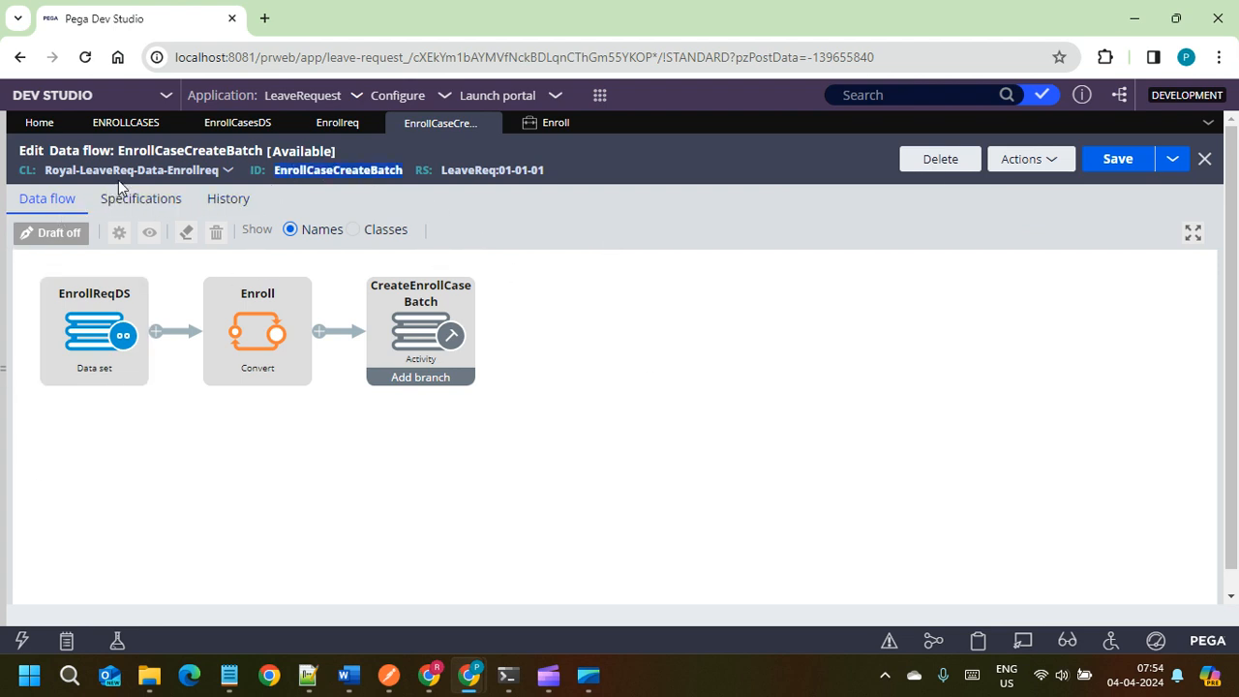
left_click(4, 204)
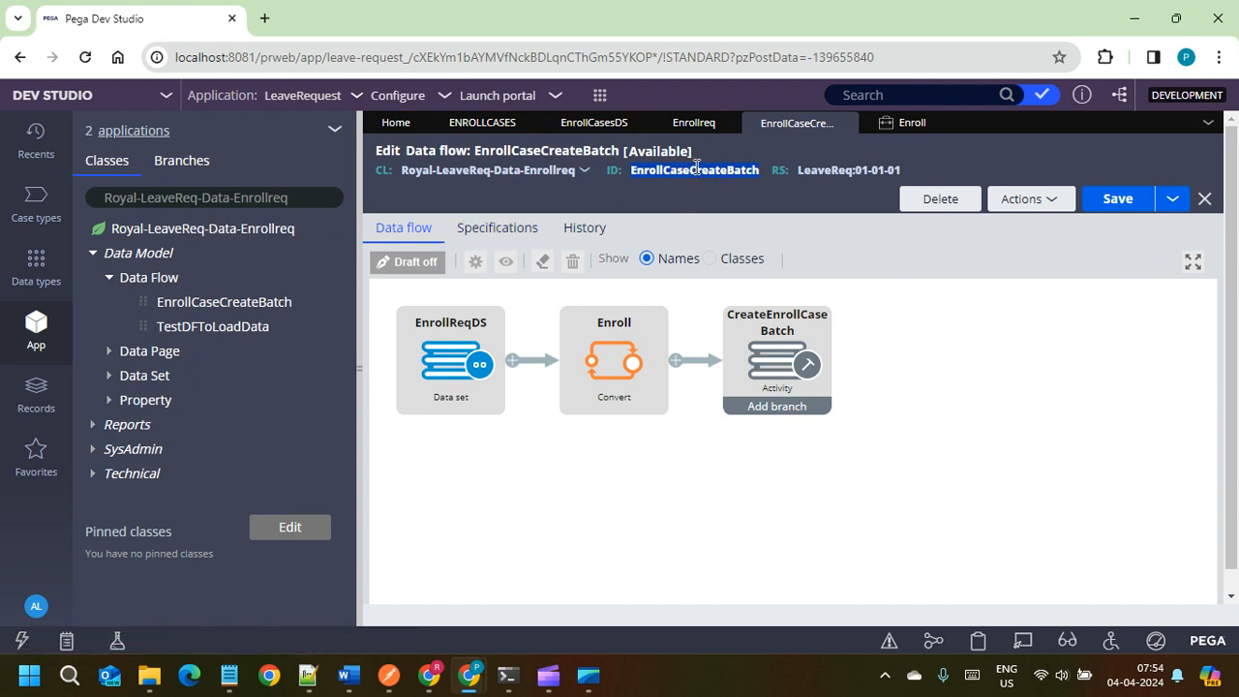
left_click(213, 238)
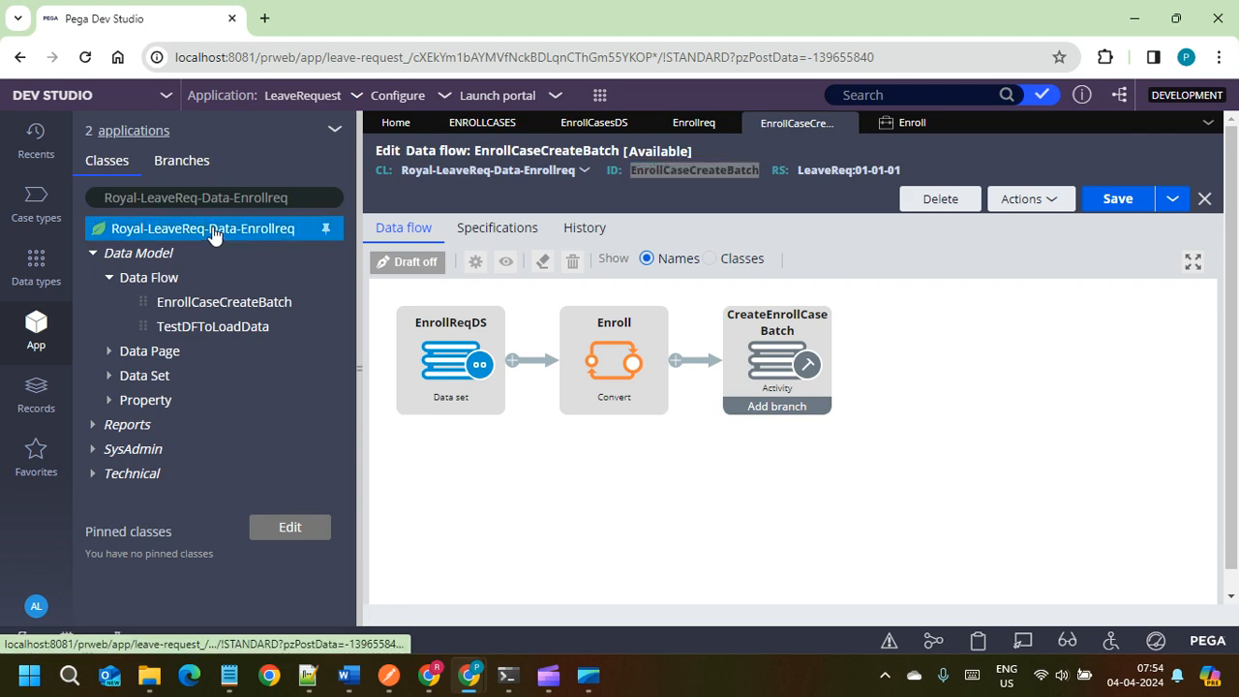
right_click(214, 237)
mouse_move(226, 257)
mouse_move(508, 257)
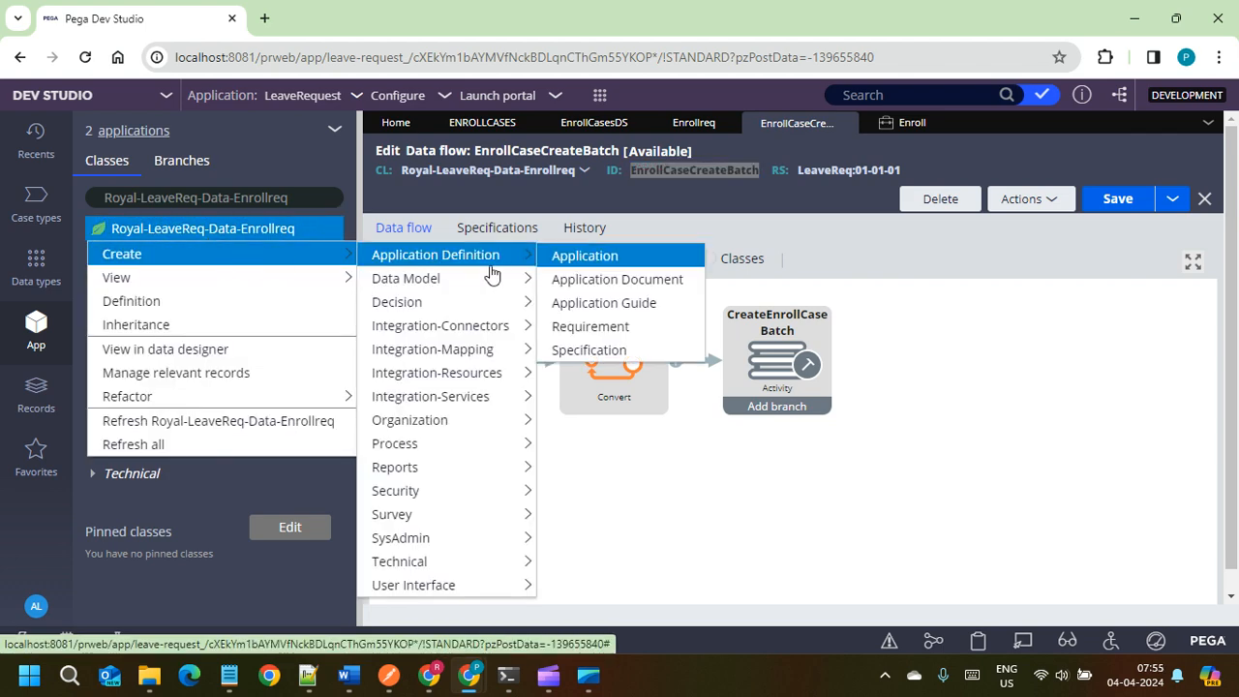
mouse_move(419, 473)
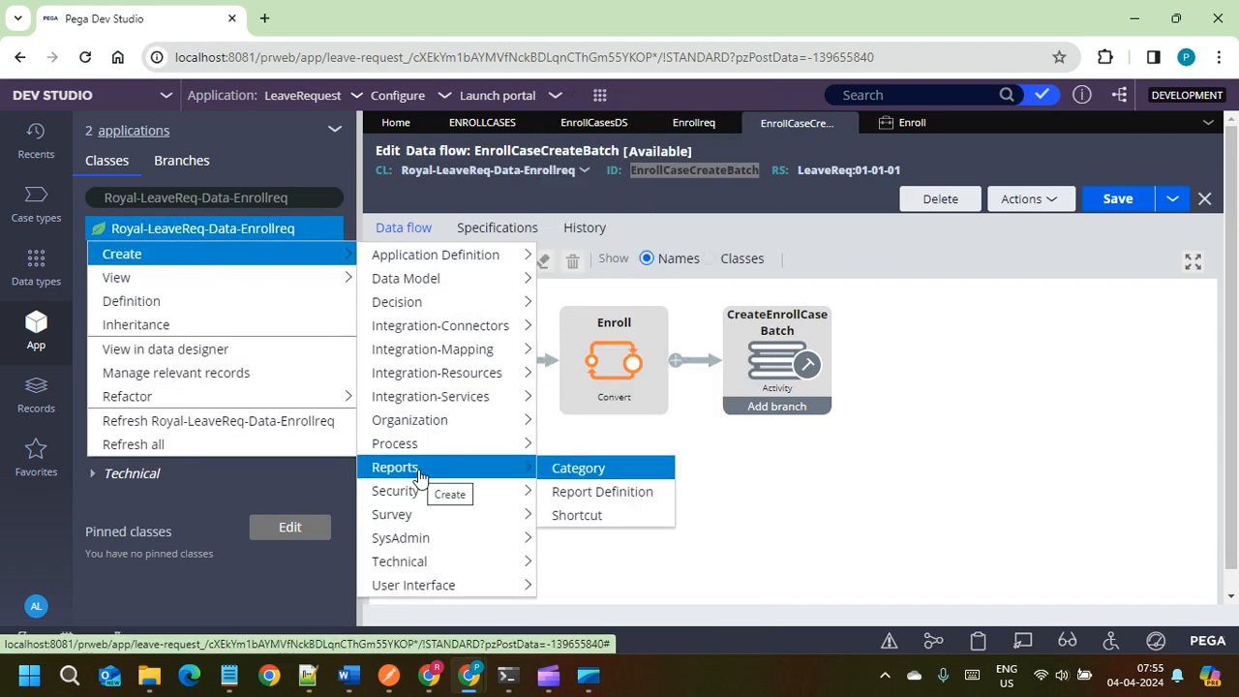
mouse_move(439, 544)
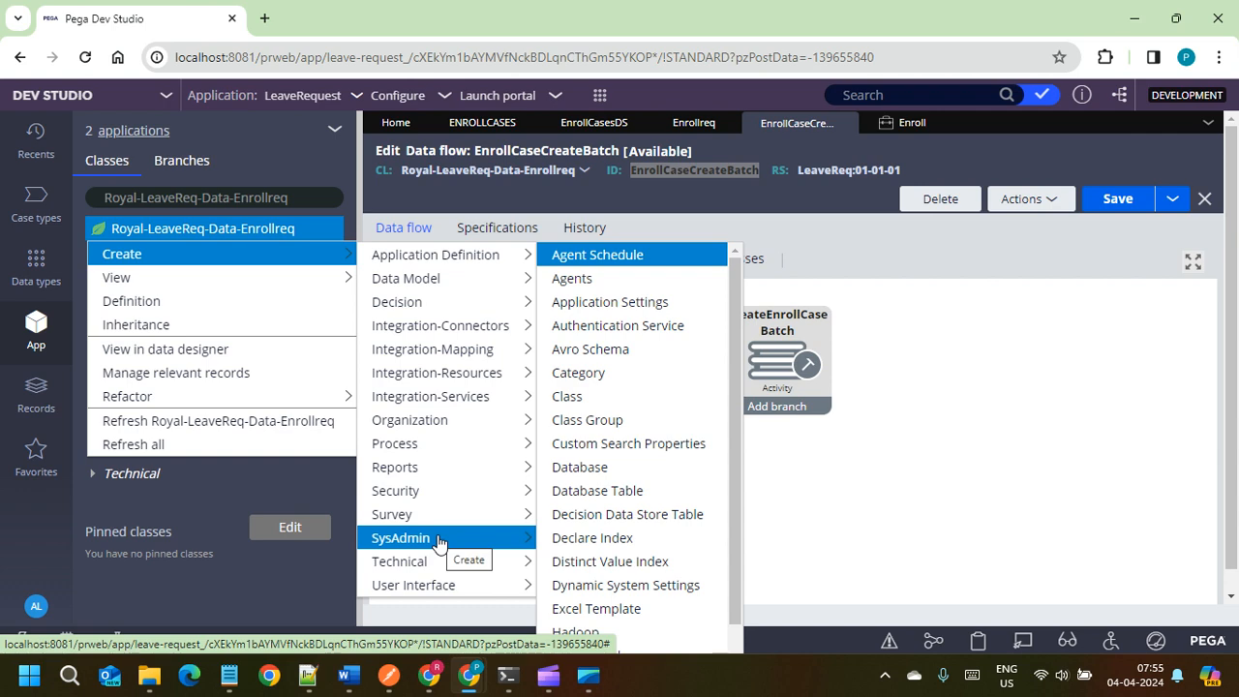
mouse_move(458, 567)
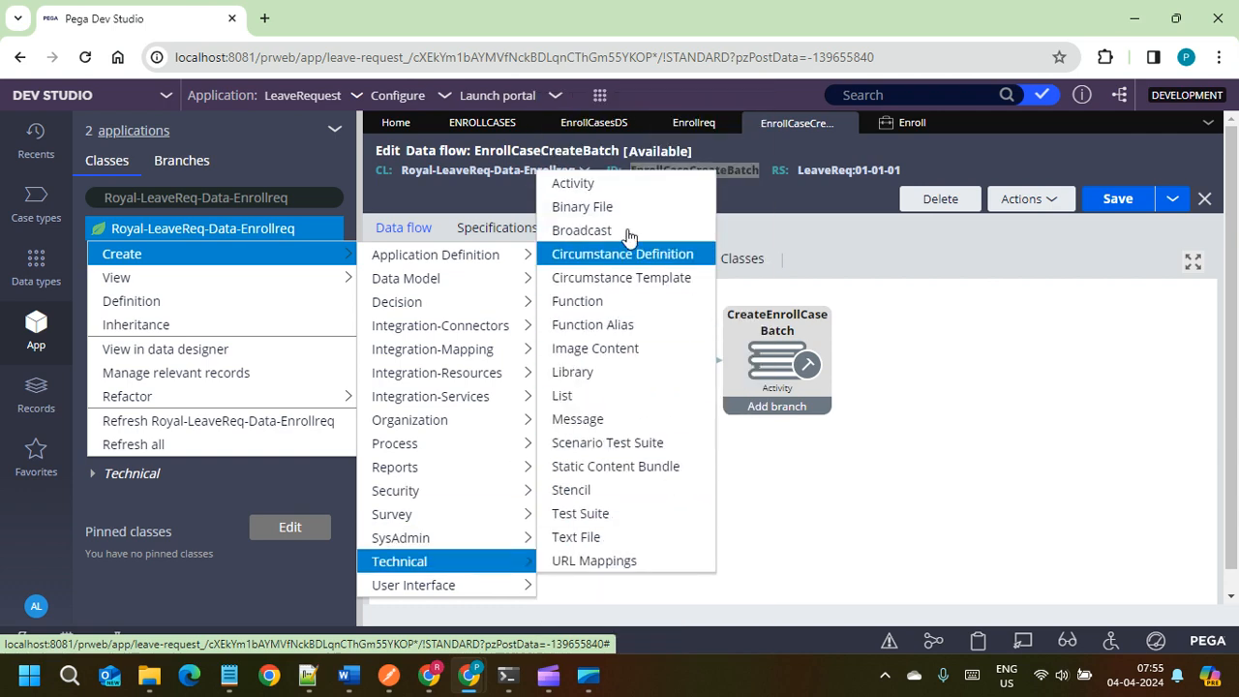
left_click(573, 184)
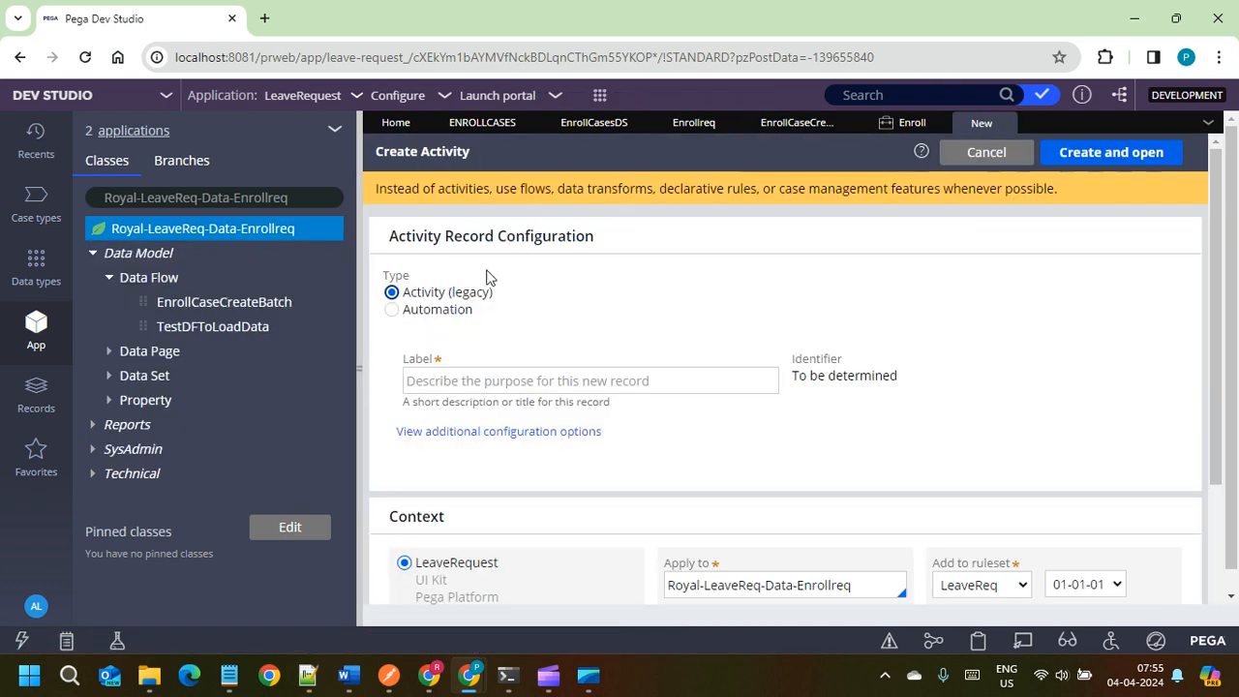
left_click(489, 380)
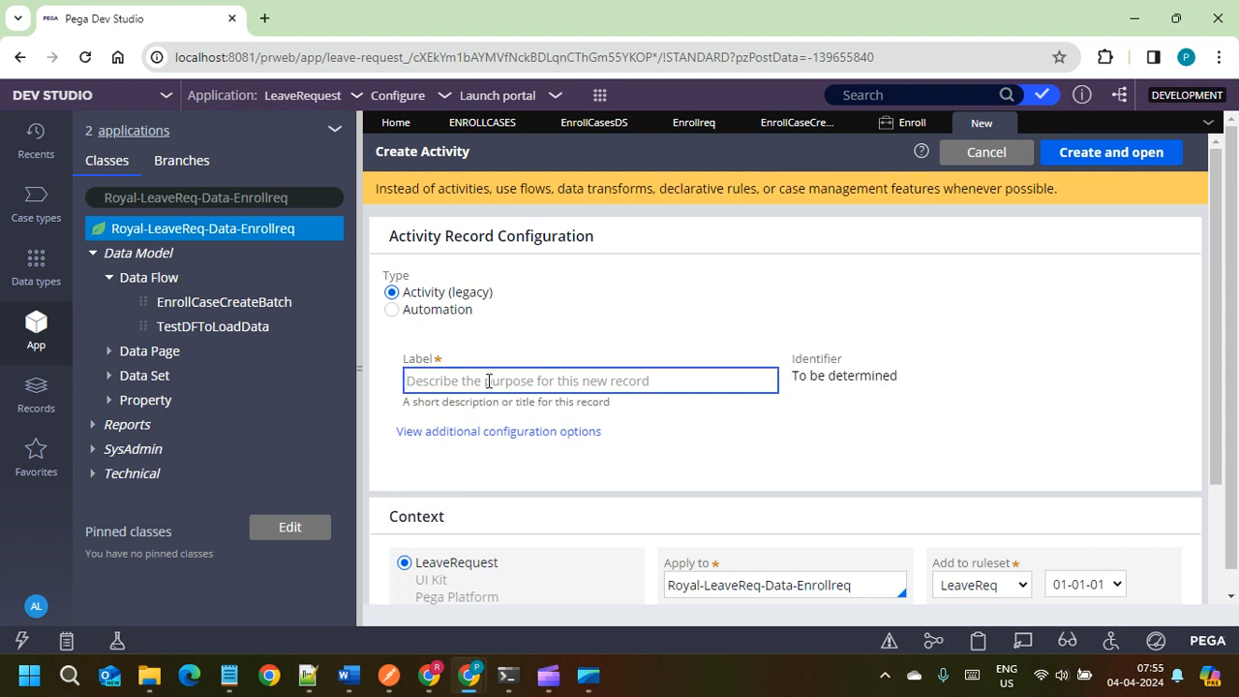
type("Ba")
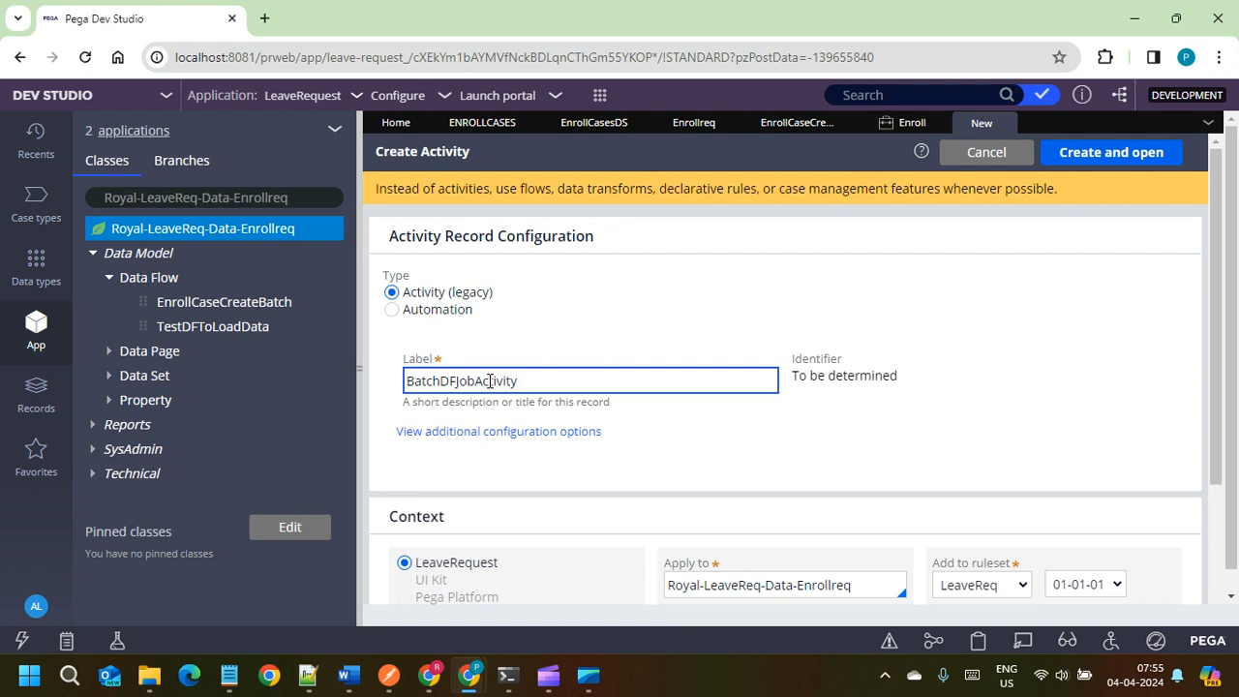
type("tchDFJobActivity")
left_click(823, 497)
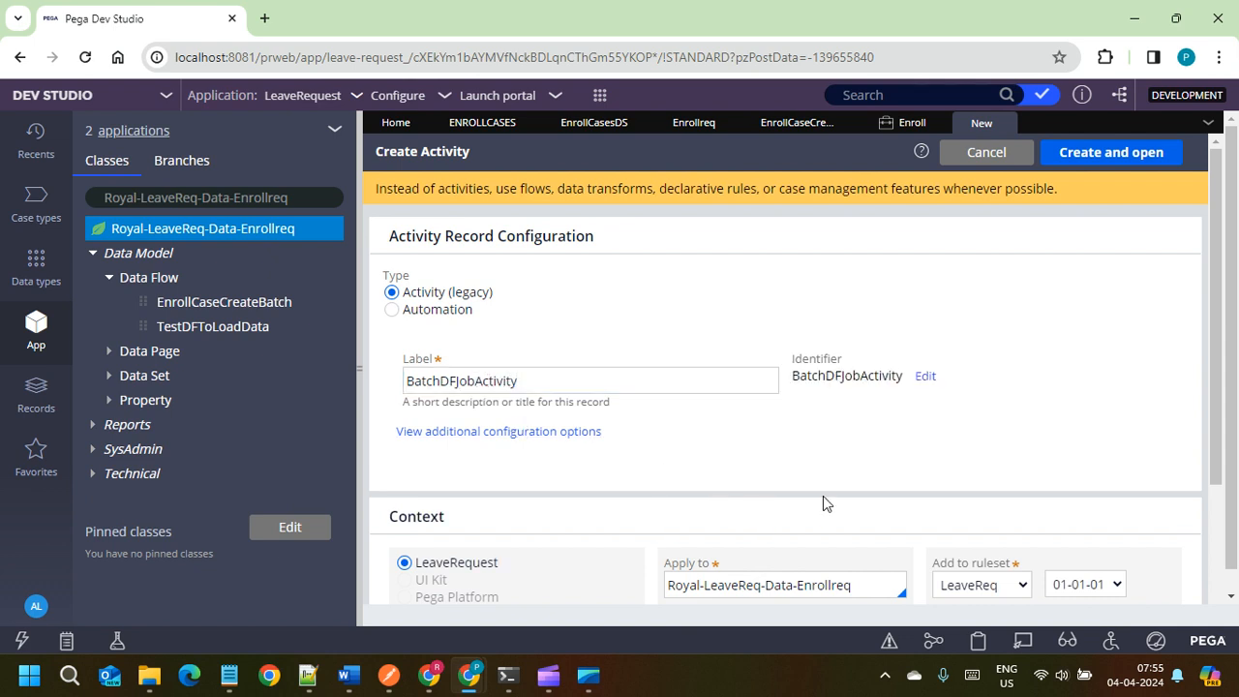
left_click(1111, 156)
Step: Set the method of the activity's first step to DataFlow-Execute and show its method parameters
left_click(674, 279)
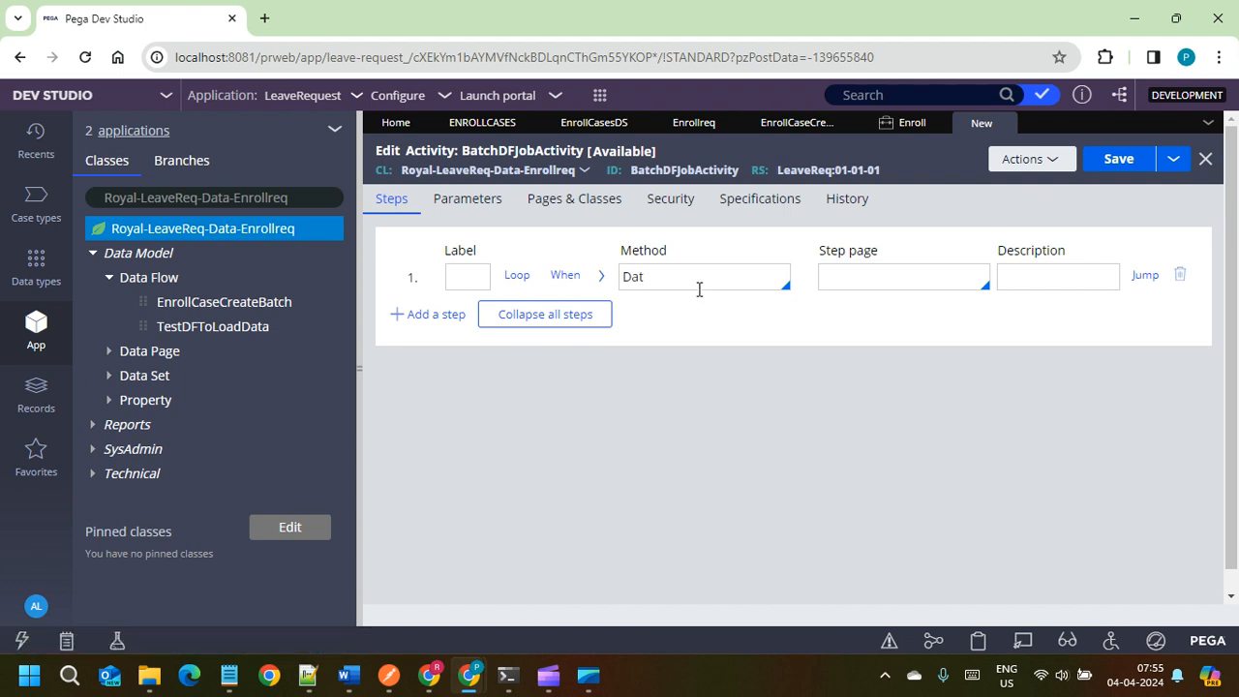
type("Dat")
key("Return")
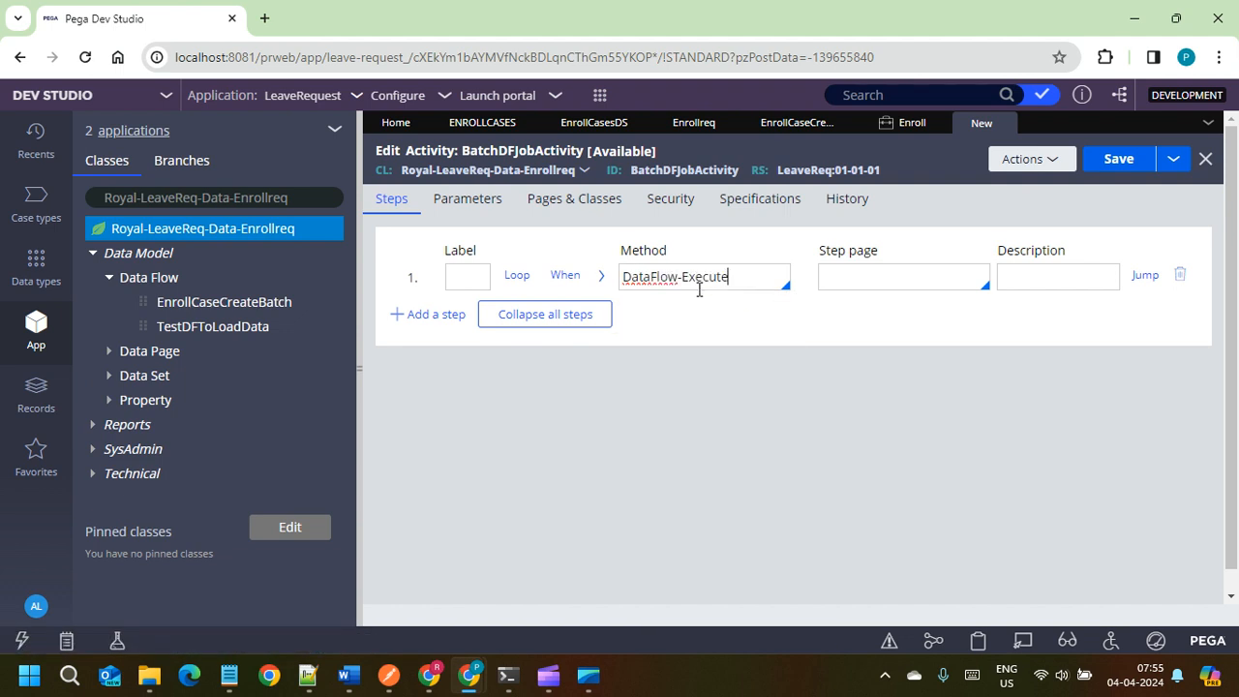
left_click(600, 276)
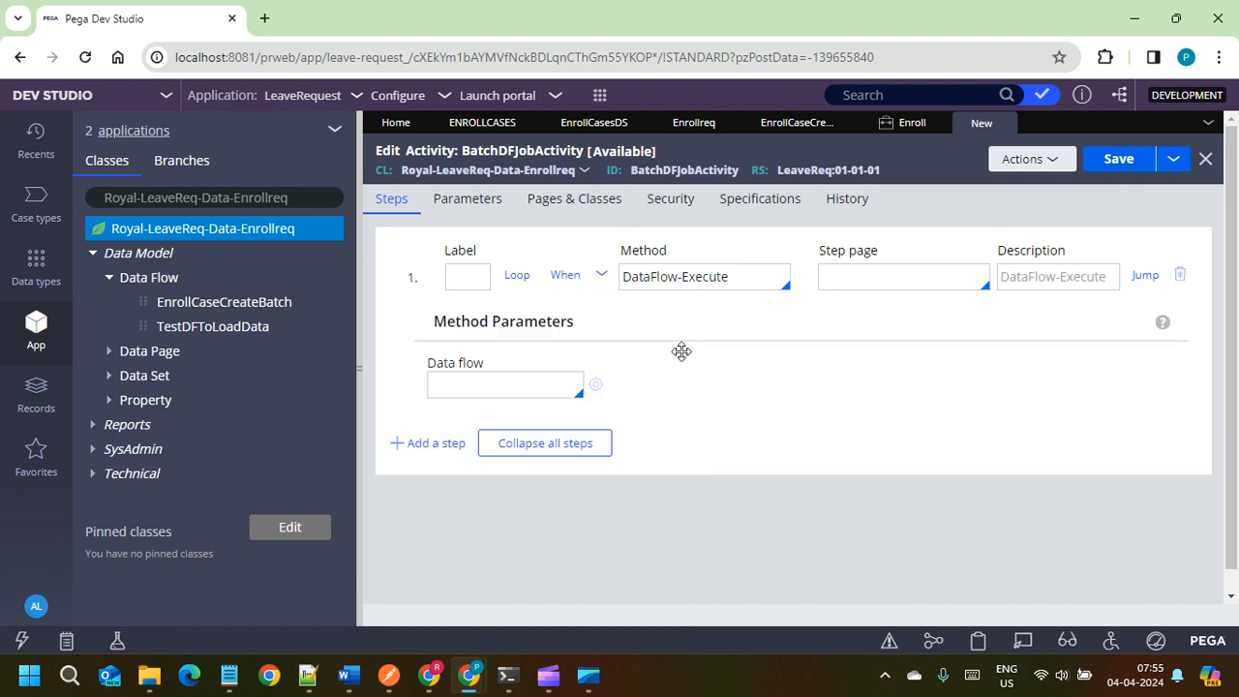
Step: Set the DataFlow-Execute step's data flow to EnrollCaseCreateBatch and its operation to Start
left_click(492, 387)
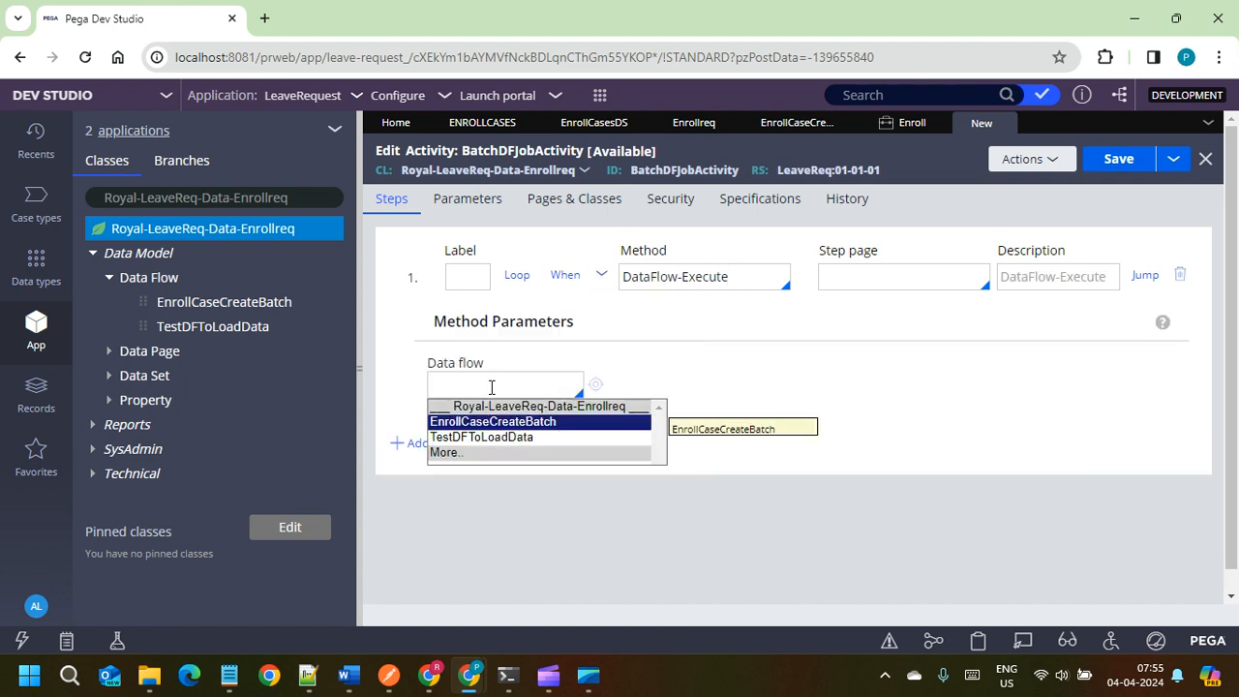
left_click(493, 423)
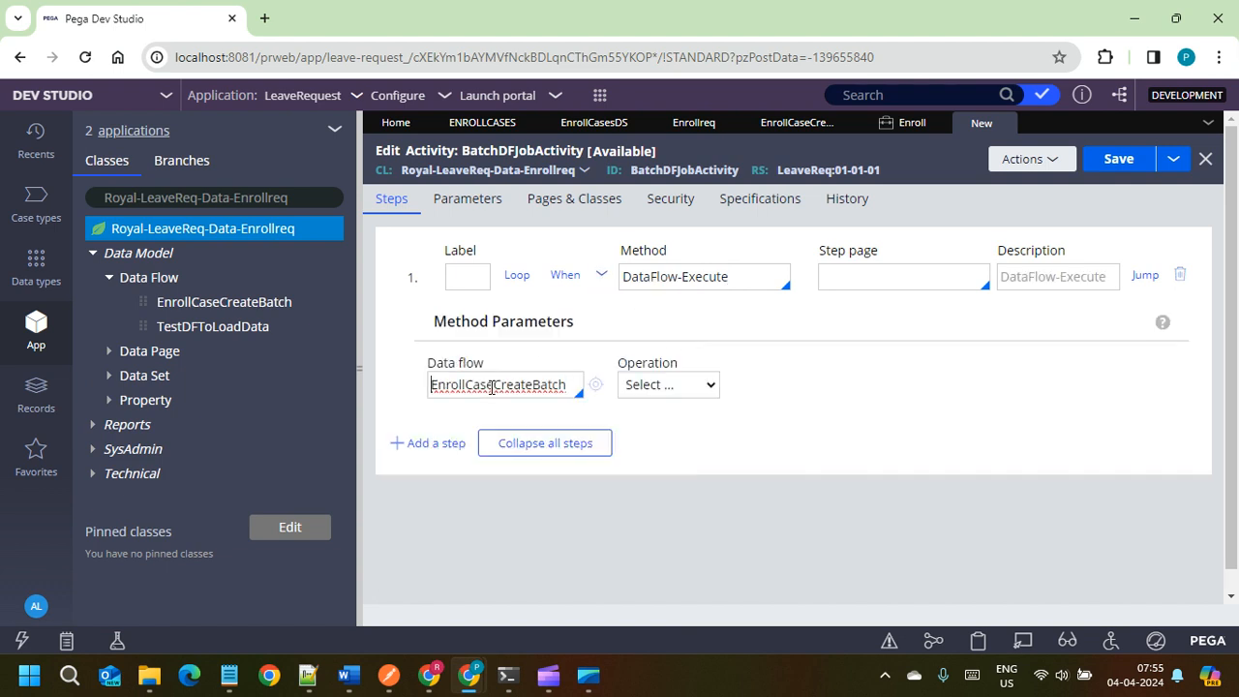
left_click(668, 385)
left_click(644, 442)
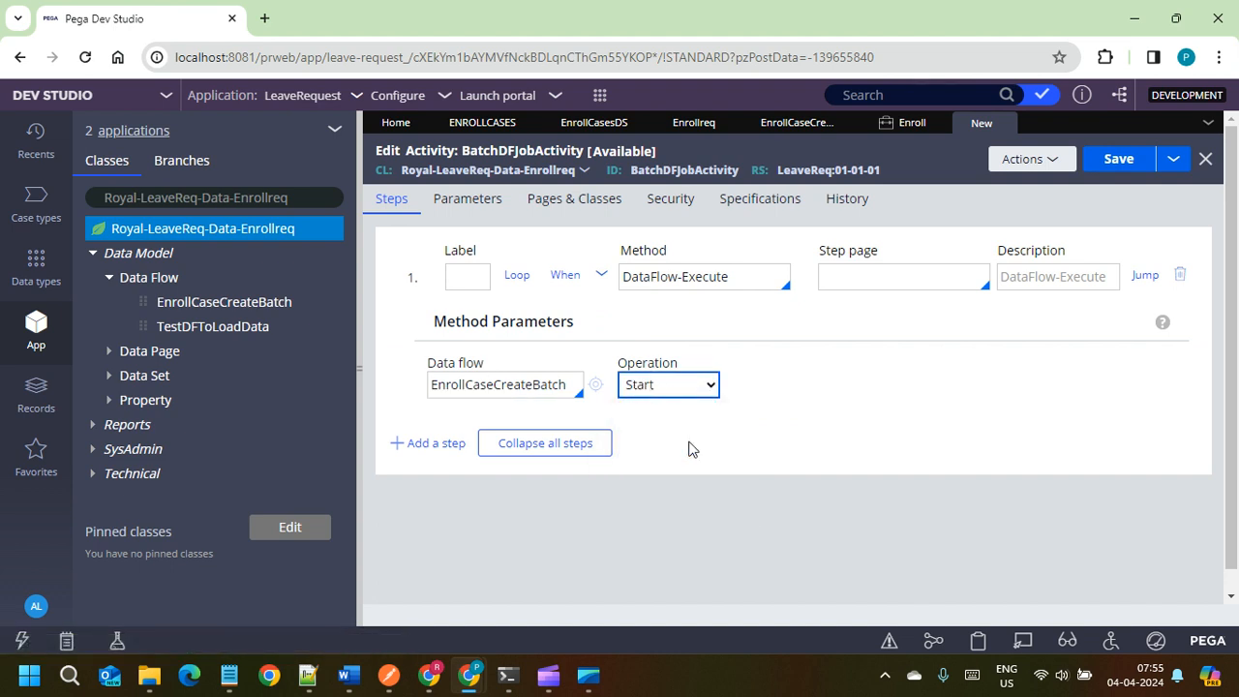
Step: Set the run ID of the data flow step to .RunID and save the activity
left_click(528, 448)
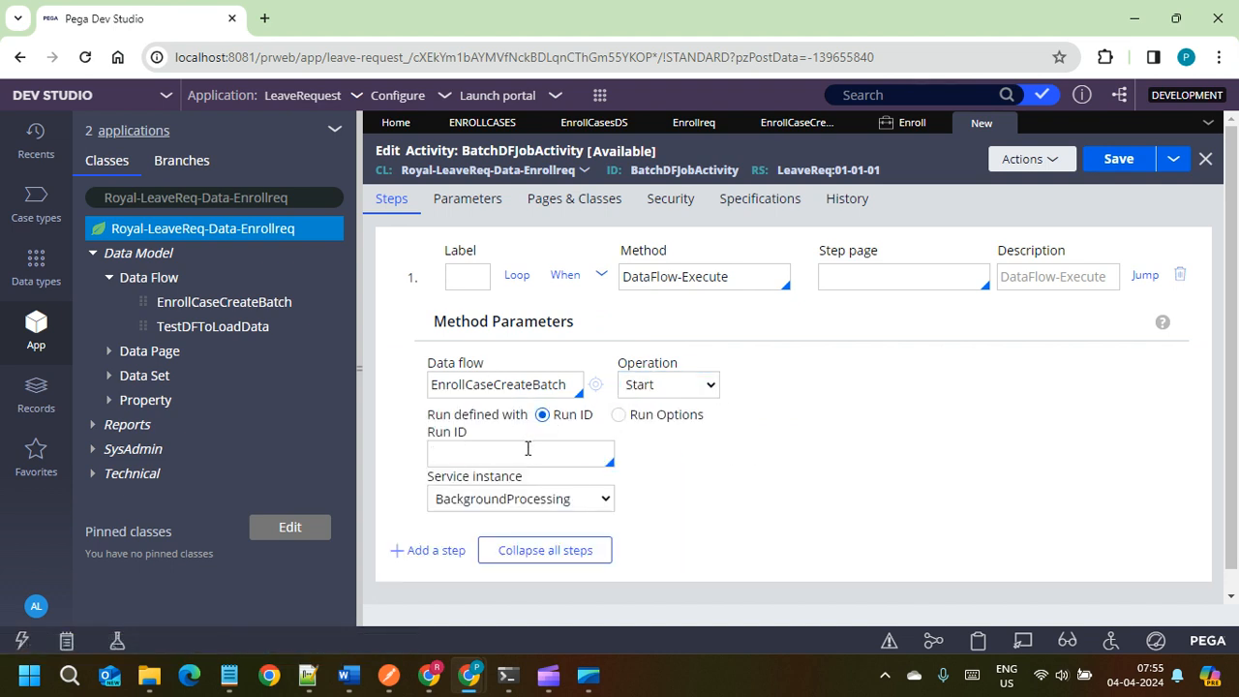
type(".")
key("Down")
key("Down")
key("Down")
key("Return")
left_click(1123, 167)
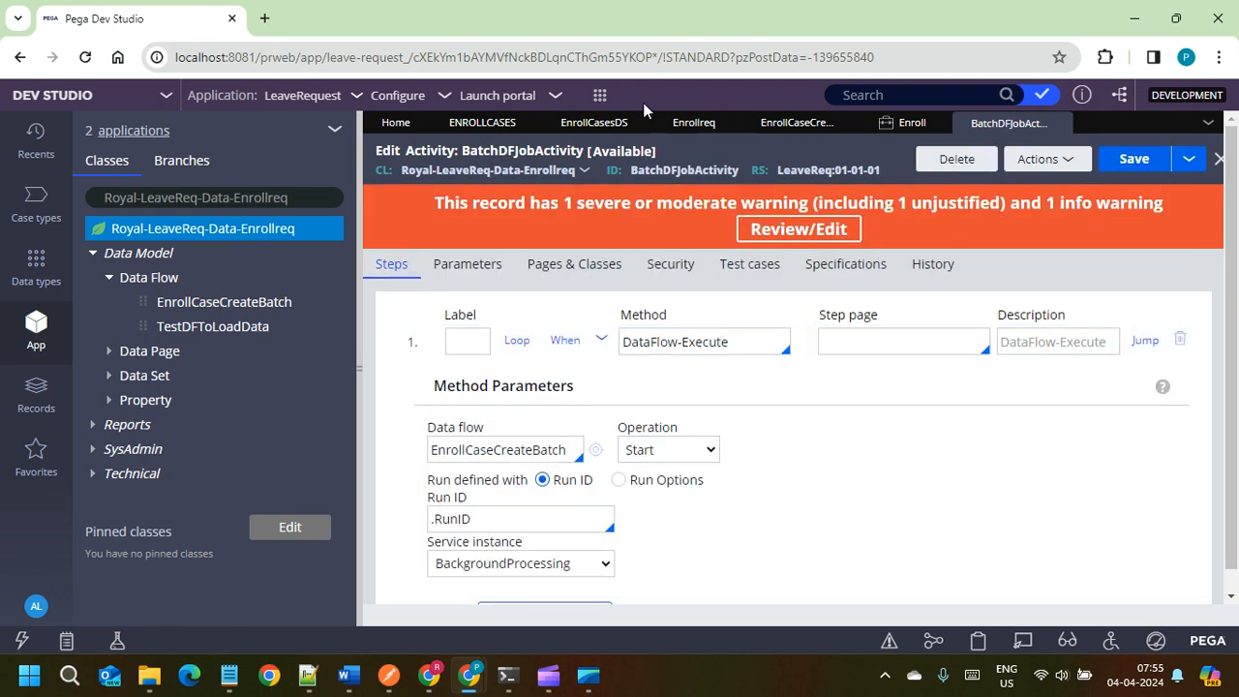
Step: Run the saved BatchDFJobActivity activity and close the run windows
double_click(681, 169)
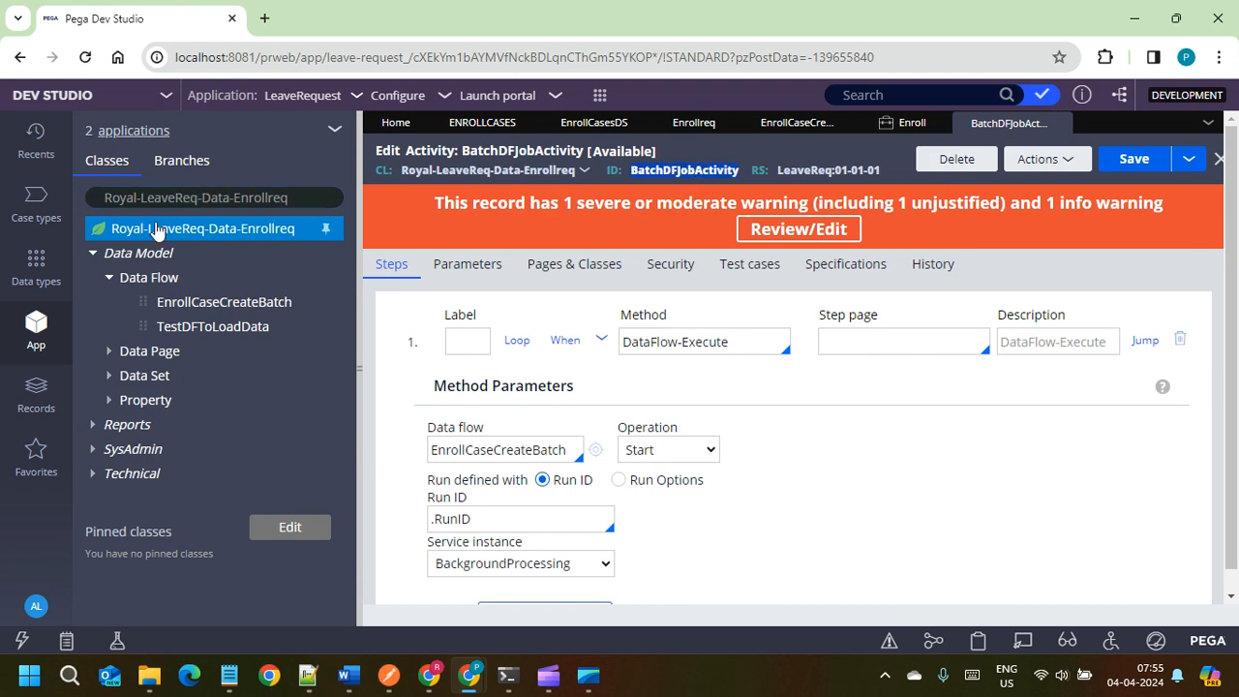
left_click(358, 368)
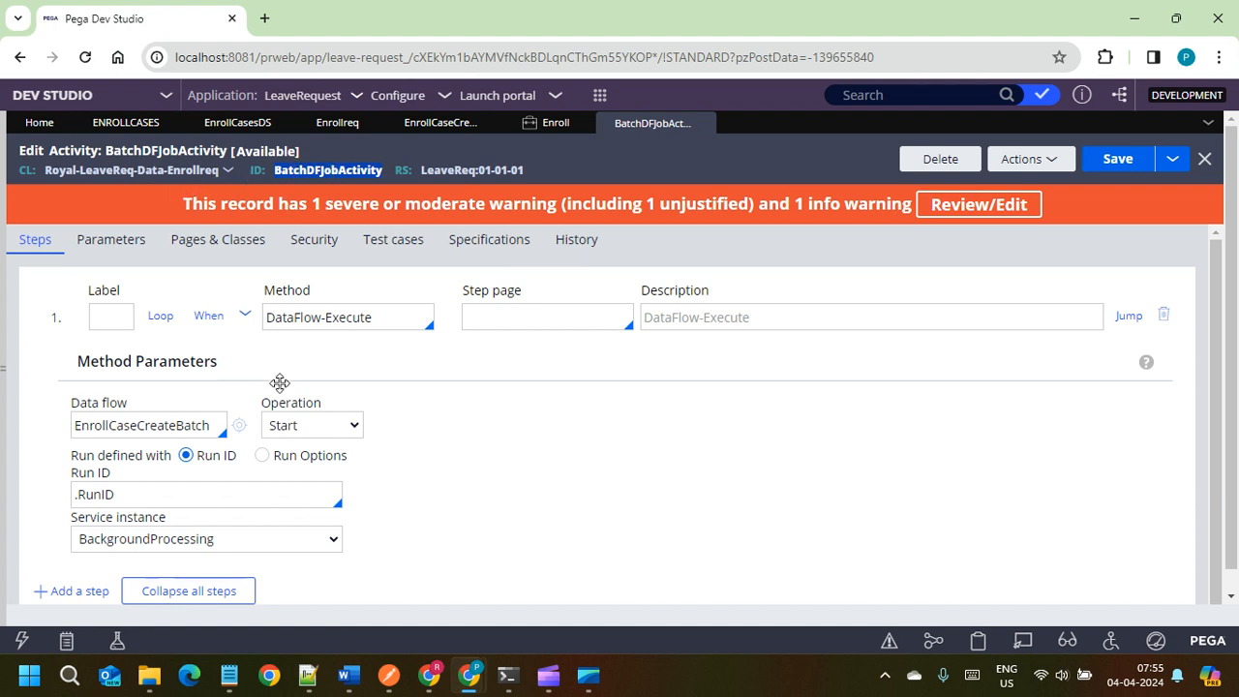
left_click(380, 323)
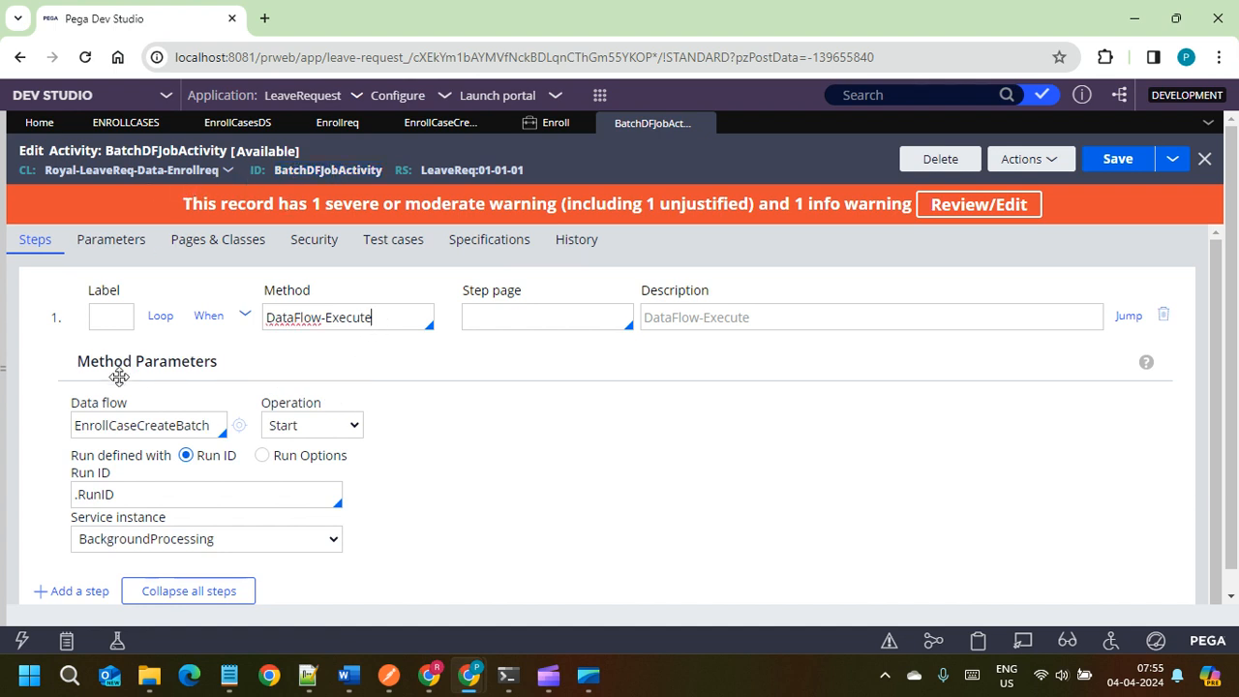
left_click(216, 427)
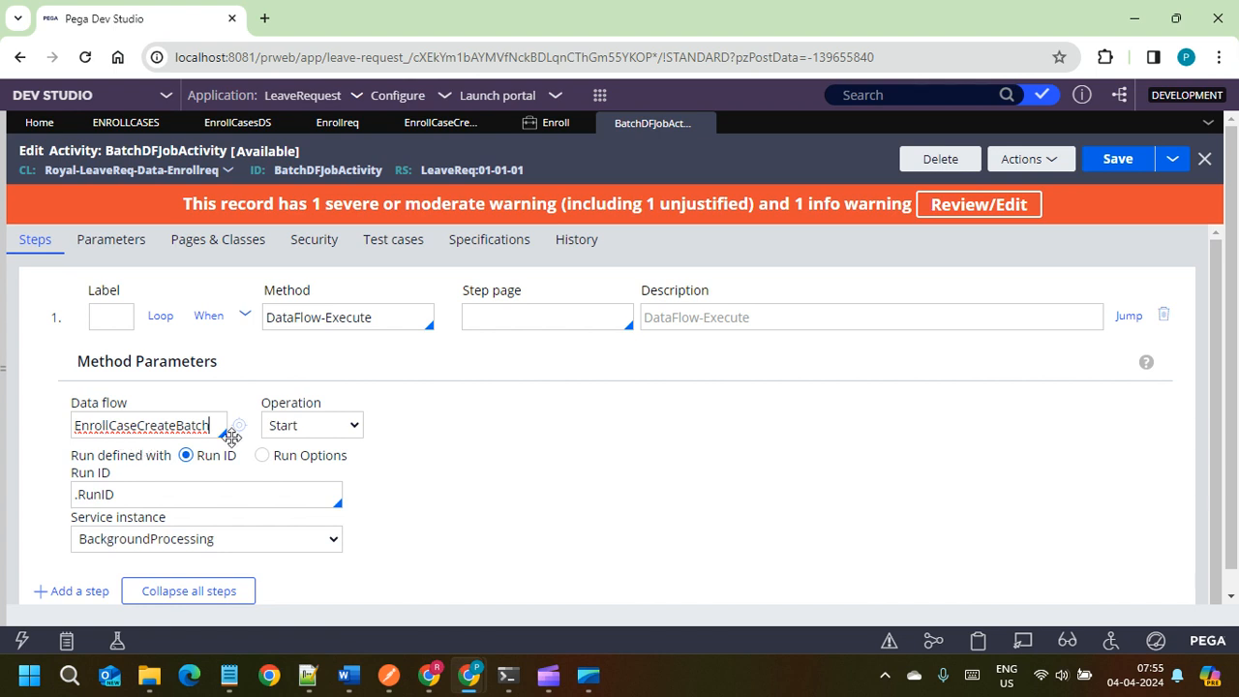
left_click(1054, 161)
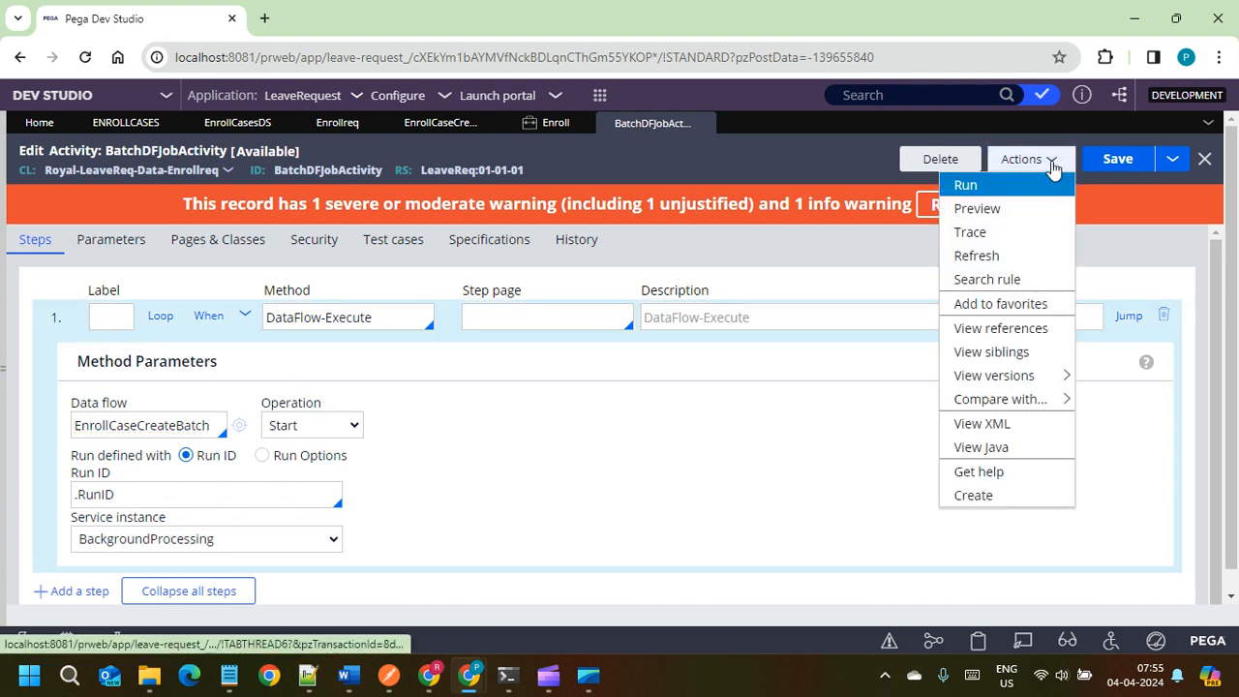
left_click(992, 198)
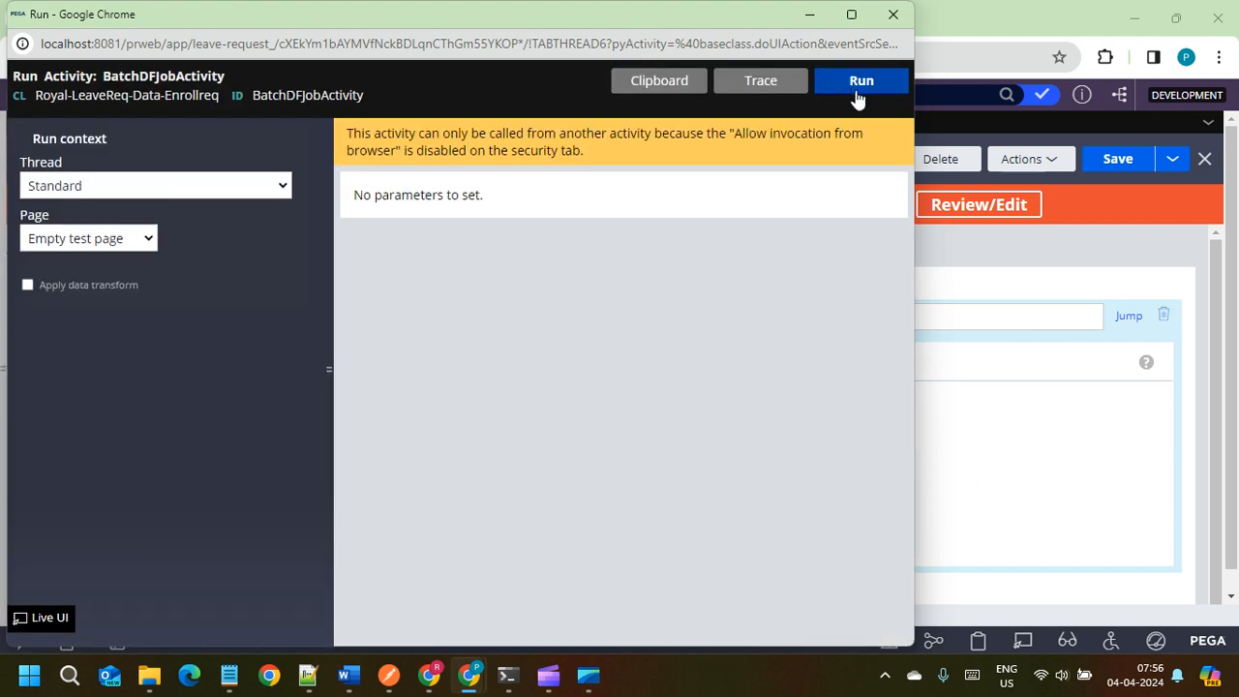
left_click(857, 97)
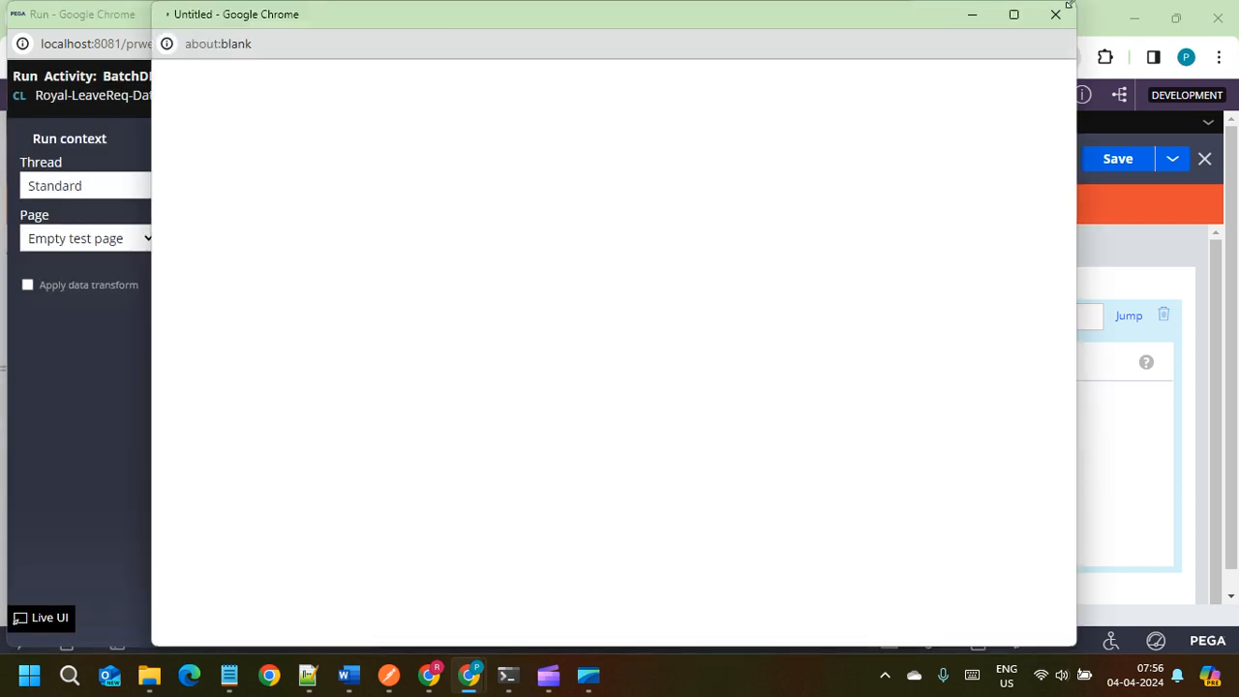
left_click(1052, 11)
left_click(893, 14)
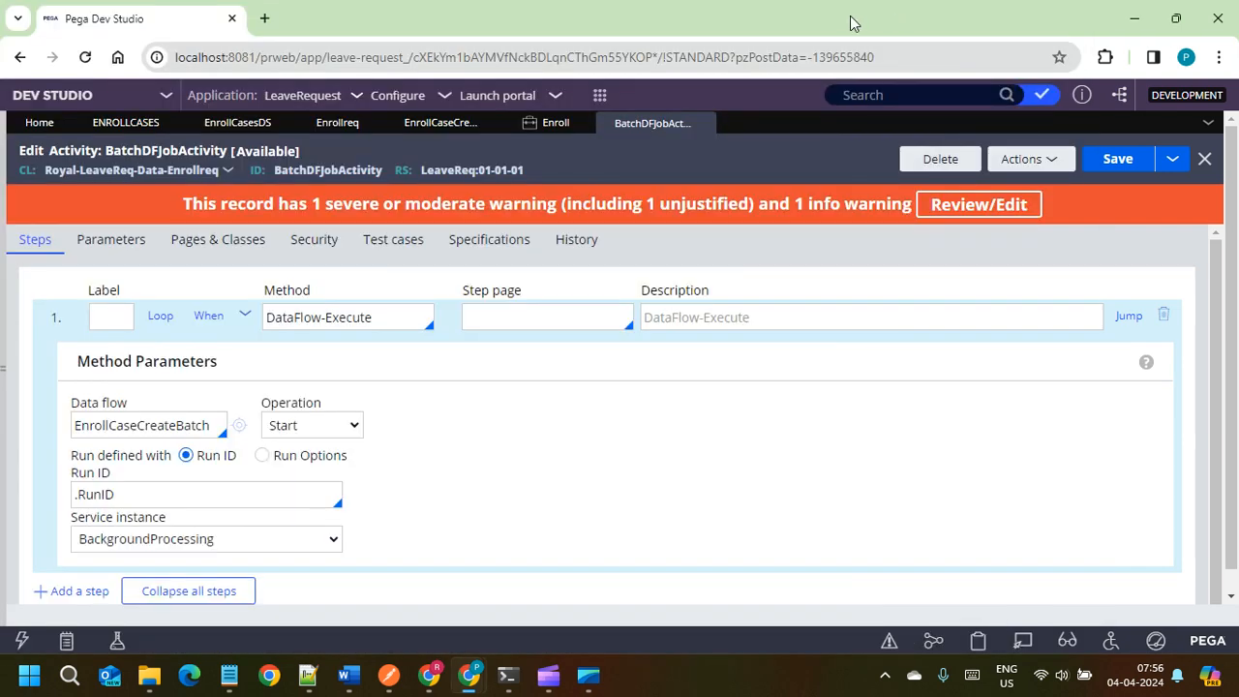
Step: Open the Decisioning overview of batch processing data flow runs
left_click(411, 97)
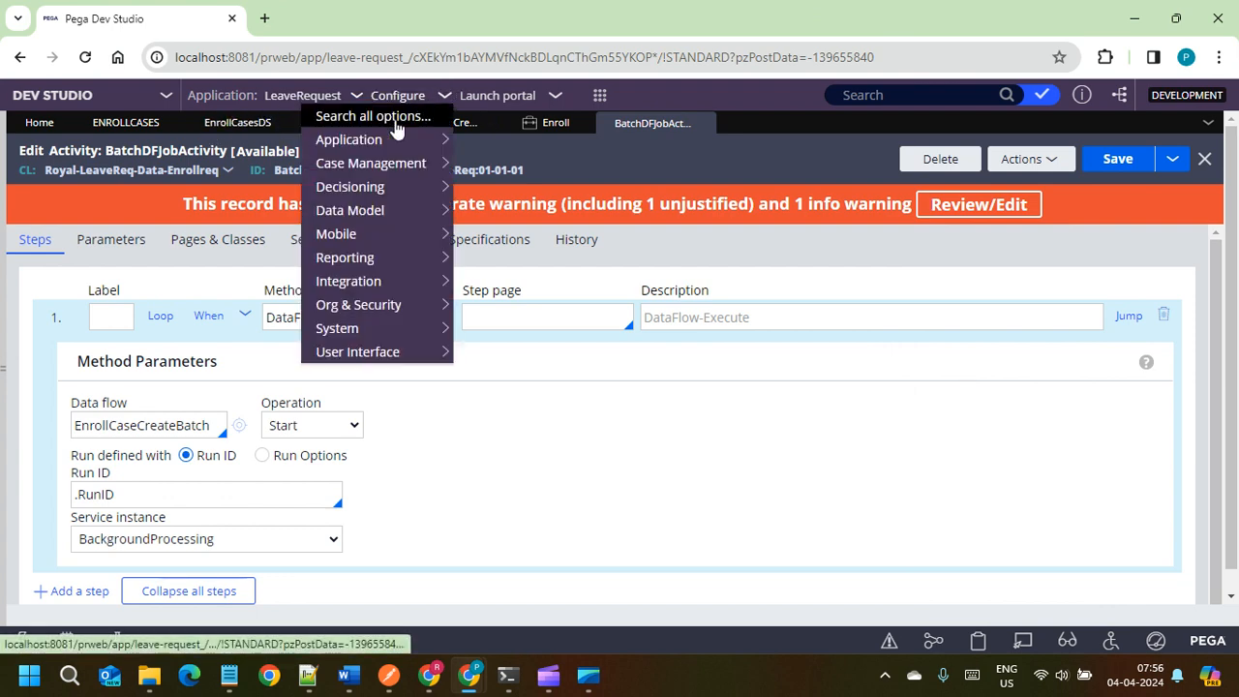
mouse_move(378, 187)
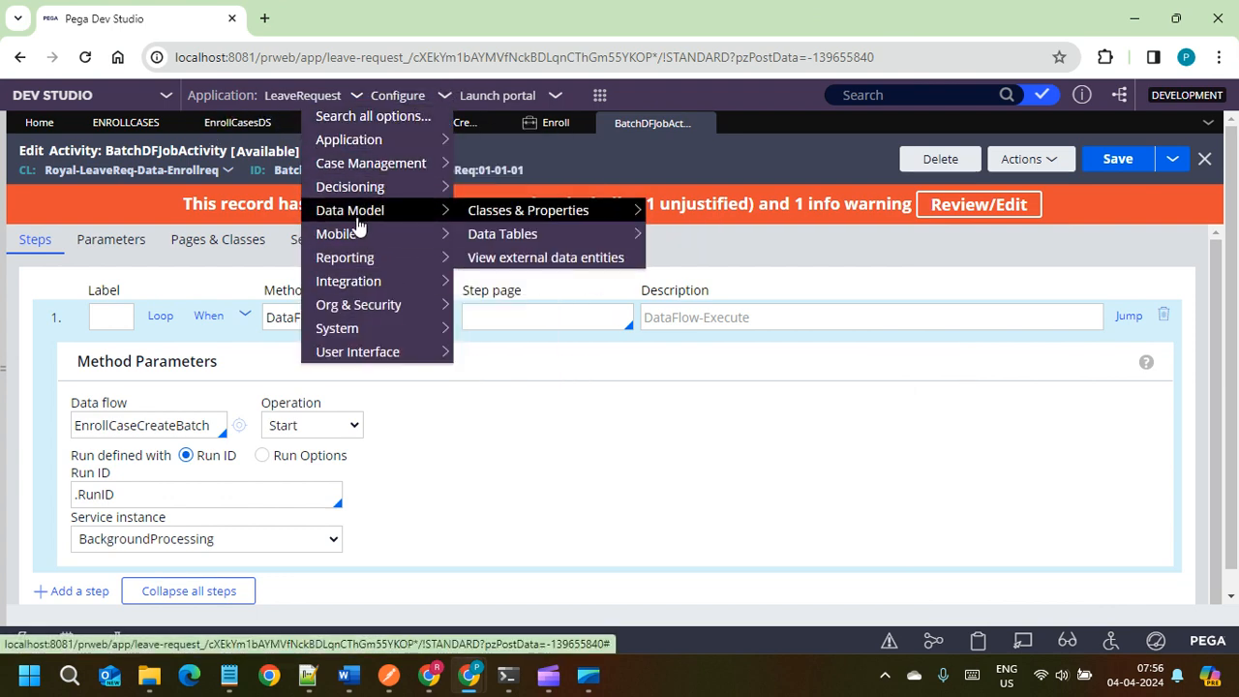
mouse_move(558, 193)
mouse_move(664, 210)
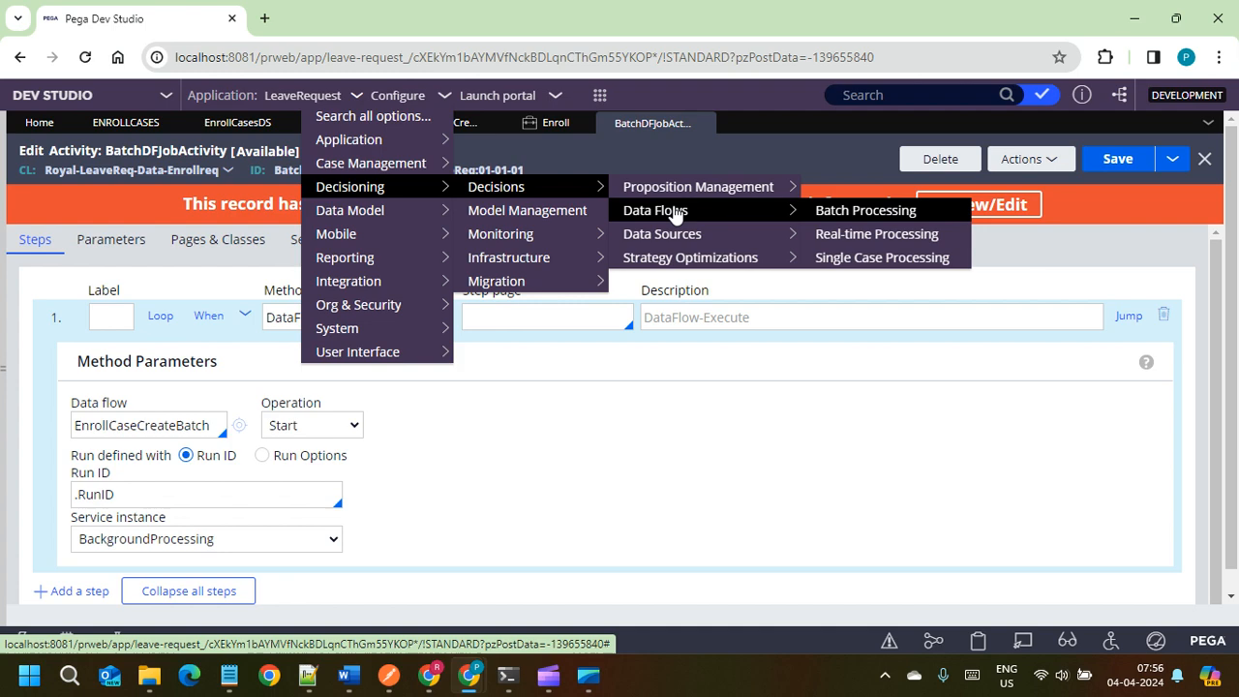
left_click(866, 210)
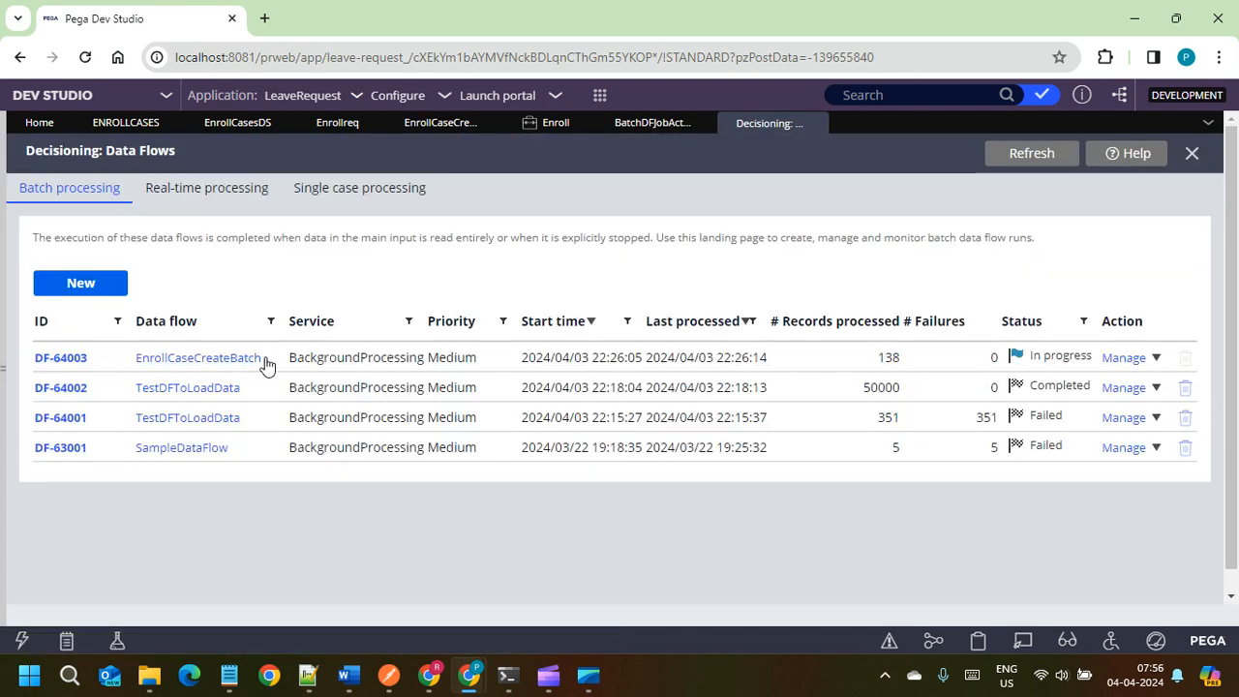
Step: Refresh the batch run list repeatedly to follow the records processed by the EnrollCaseCreateBatch run
left_click(1030, 152)
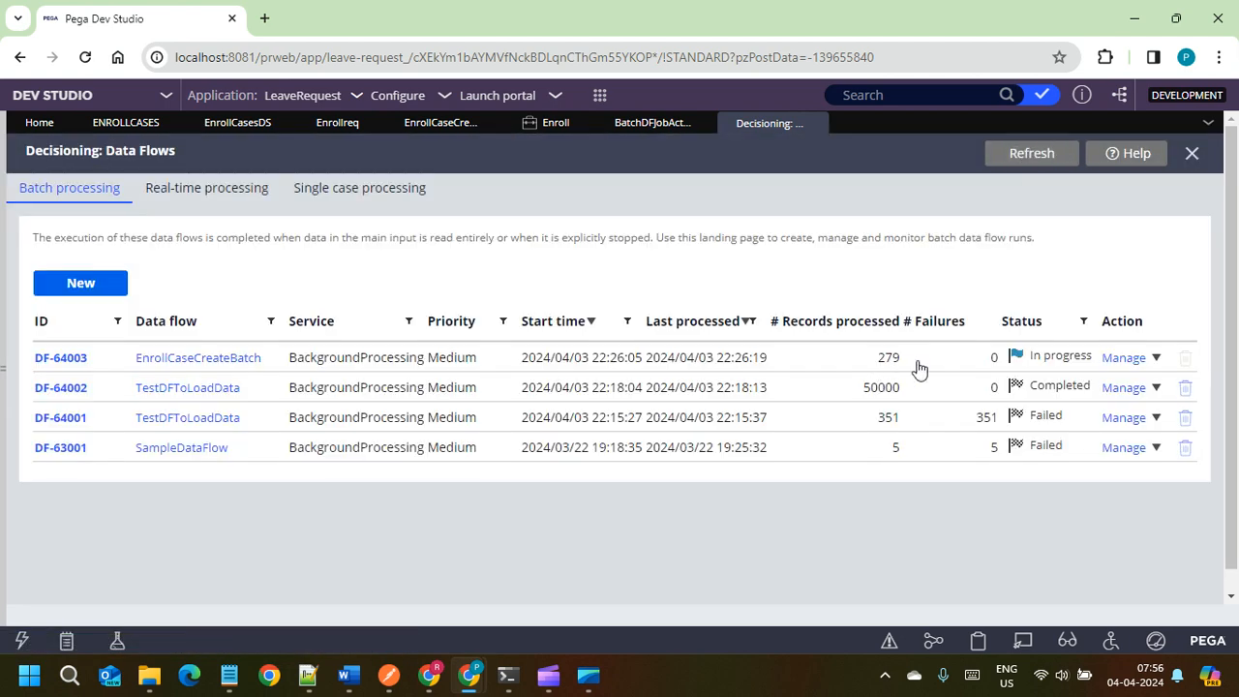
left_click(1017, 157)
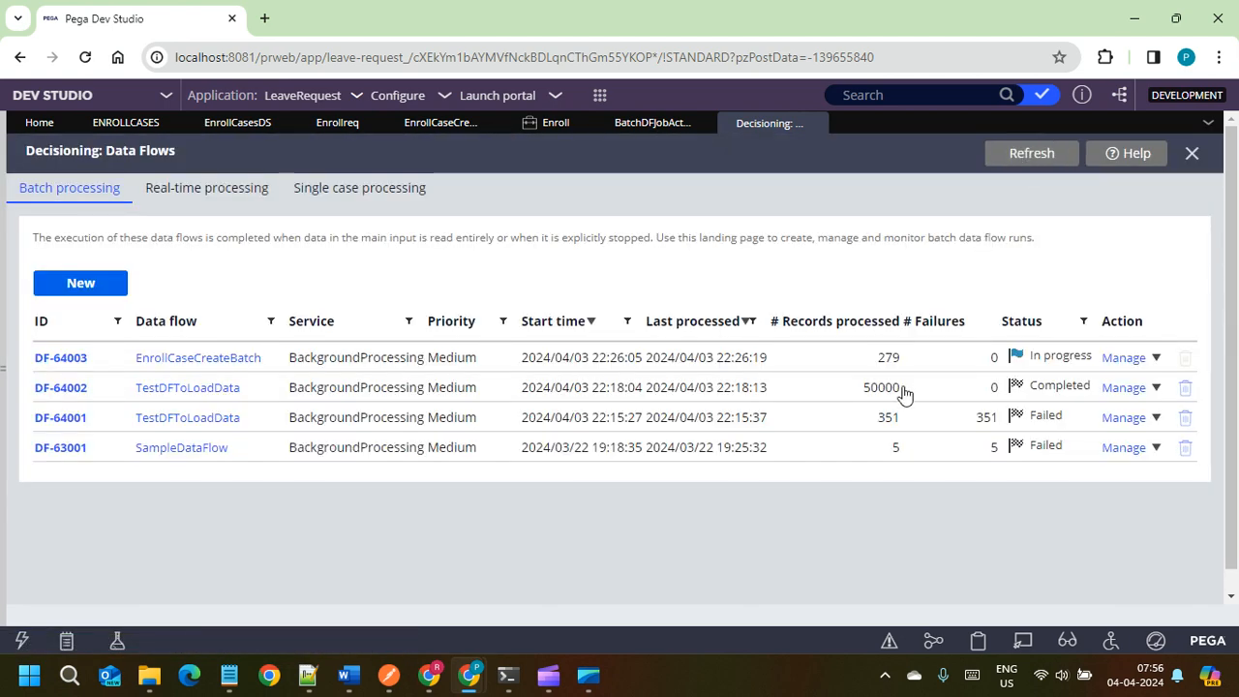
left_click(1022, 155)
left_click(1035, 155)
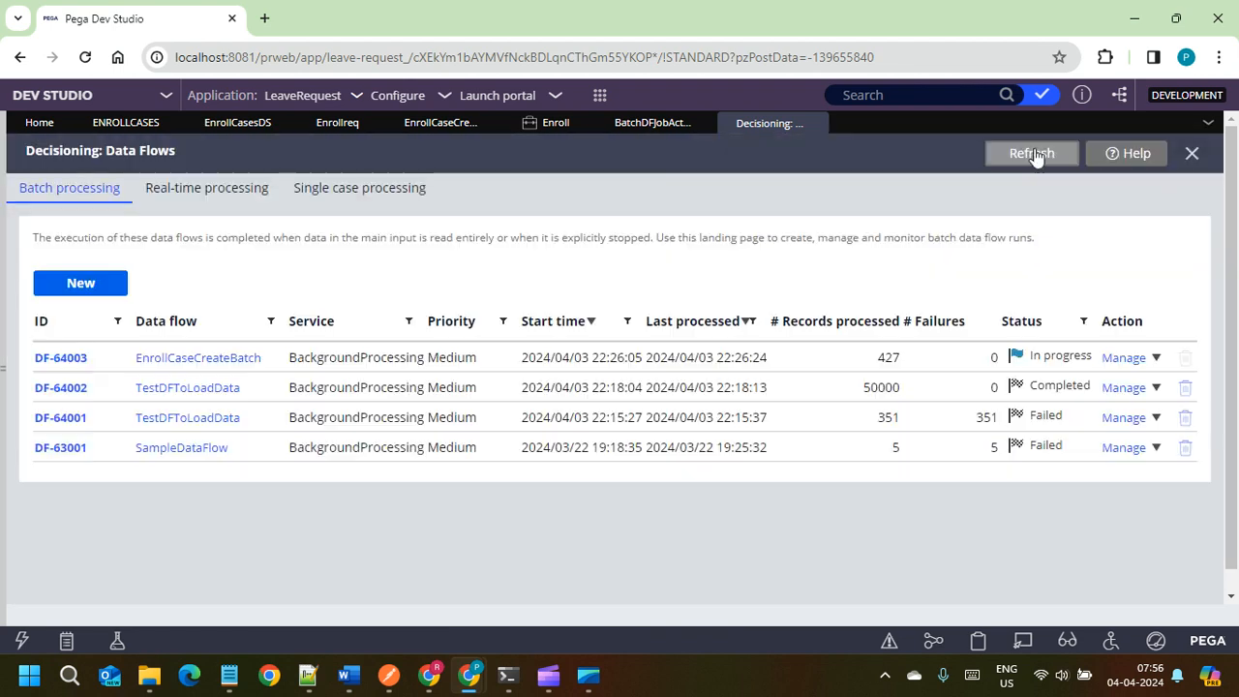
left_click(1037, 156)
left_click(1038, 156)
left_click(1038, 156)
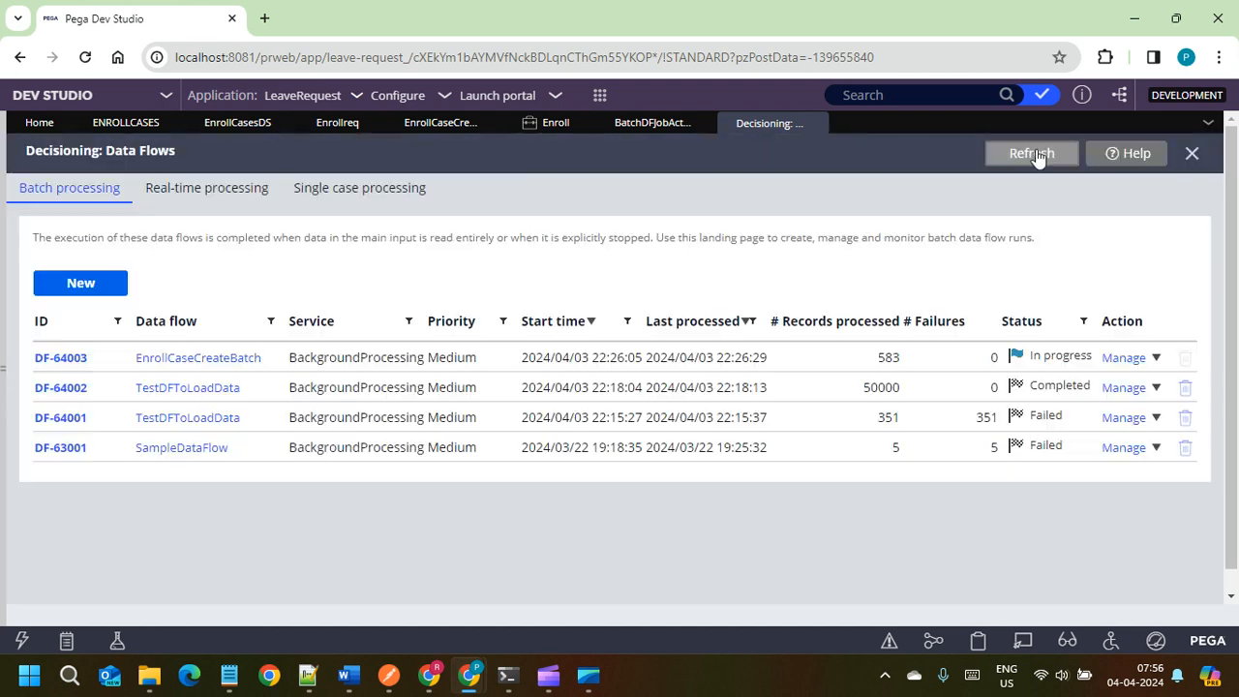
left_click(1038, 156)
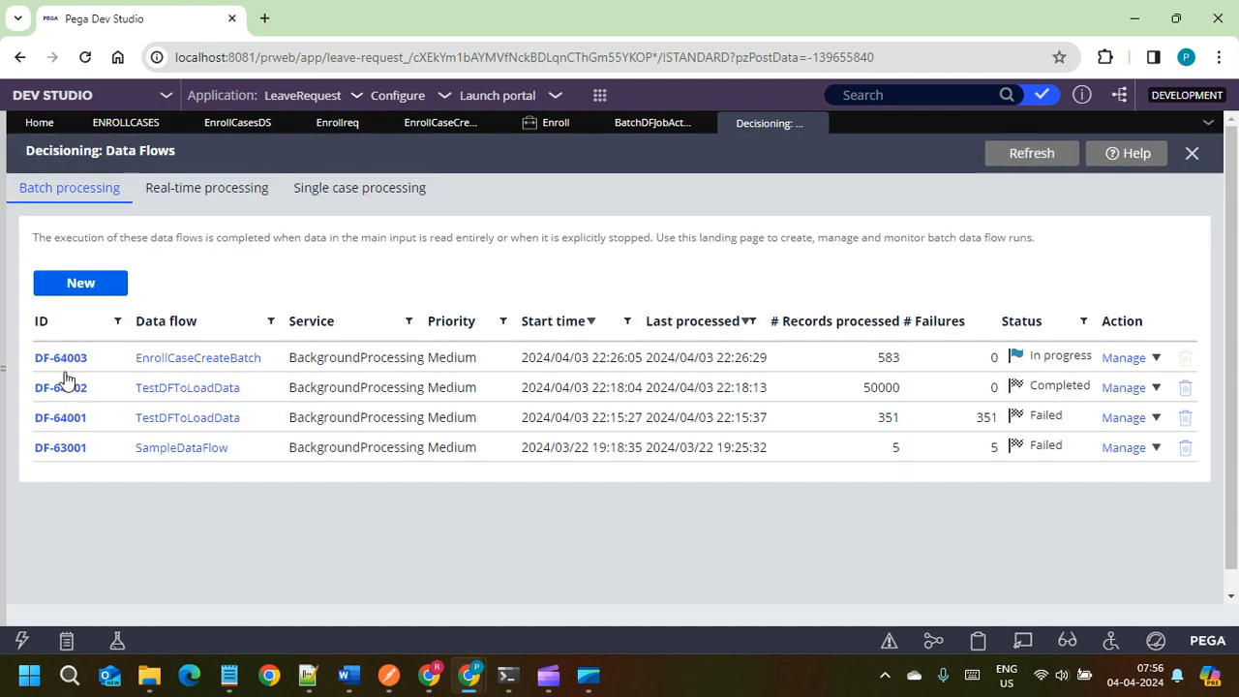
Step: Open data flow run DF-64003 and examine its progress, component statistics, duration, remaining time and processed records
left_click(66, 361)
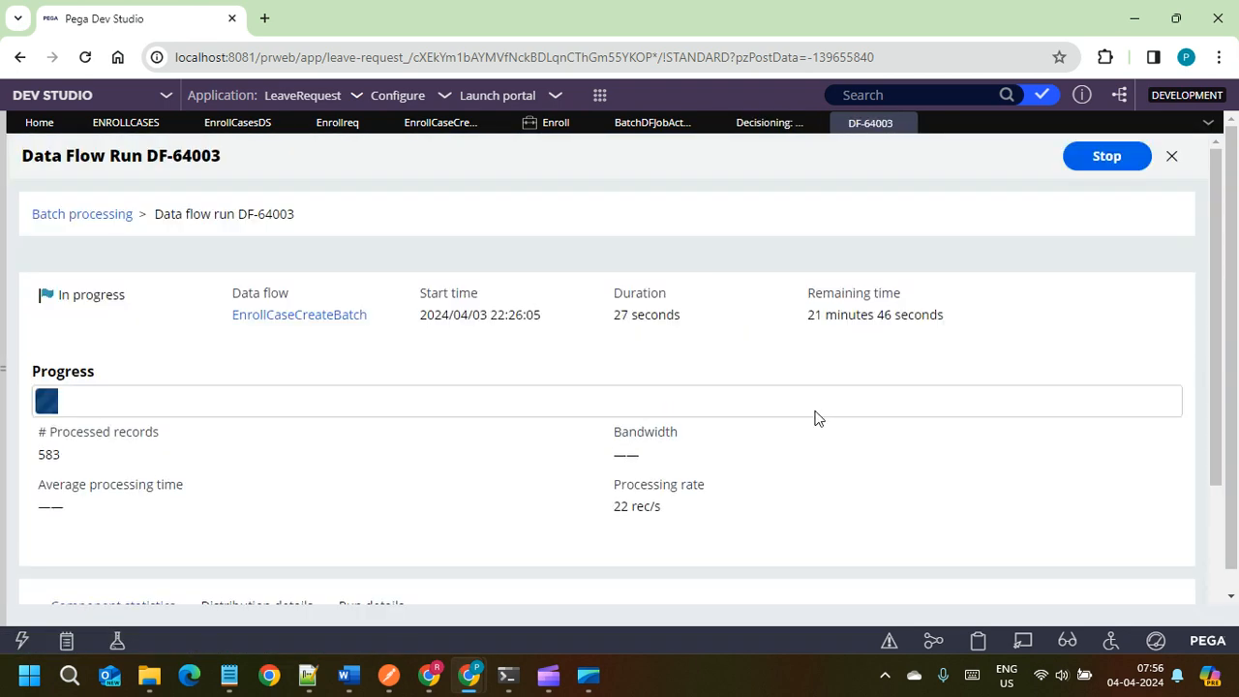
scroll(498, 385, "down", 3)
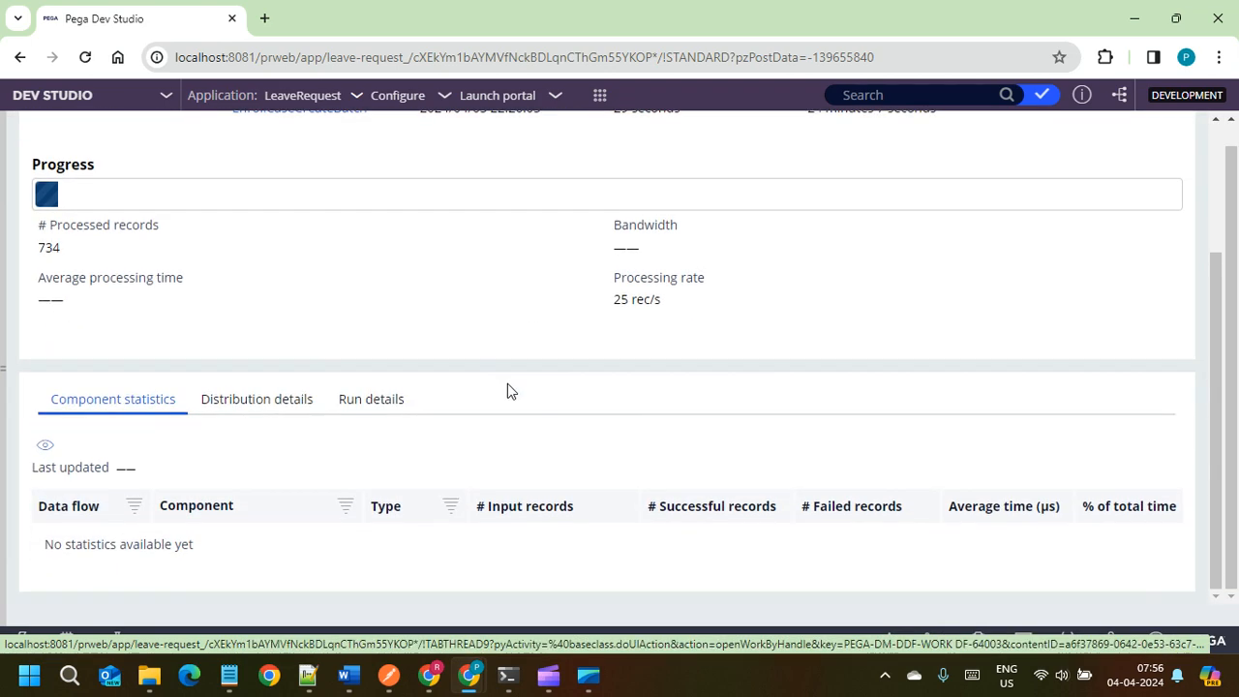
scroll(366, 513, "up", 4)
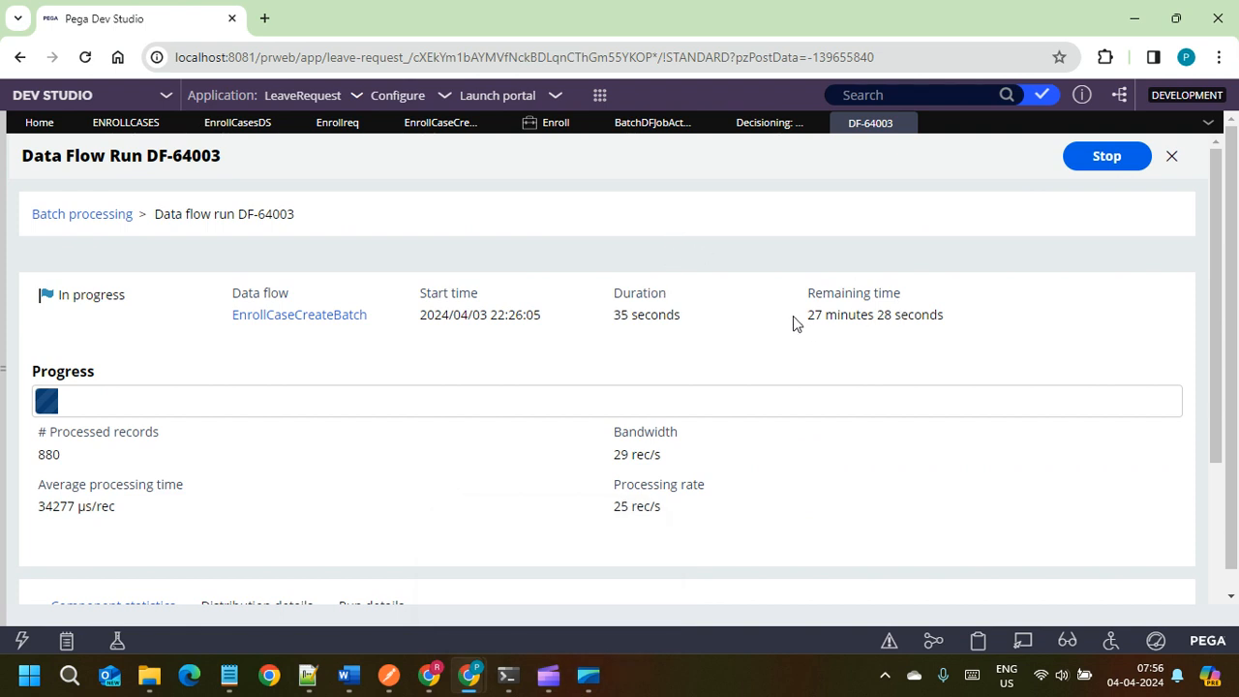
left_click_drag(808, 319, 966, 320)
left_click(983, 320)
left_click_drag(807, 319, 940, 320)
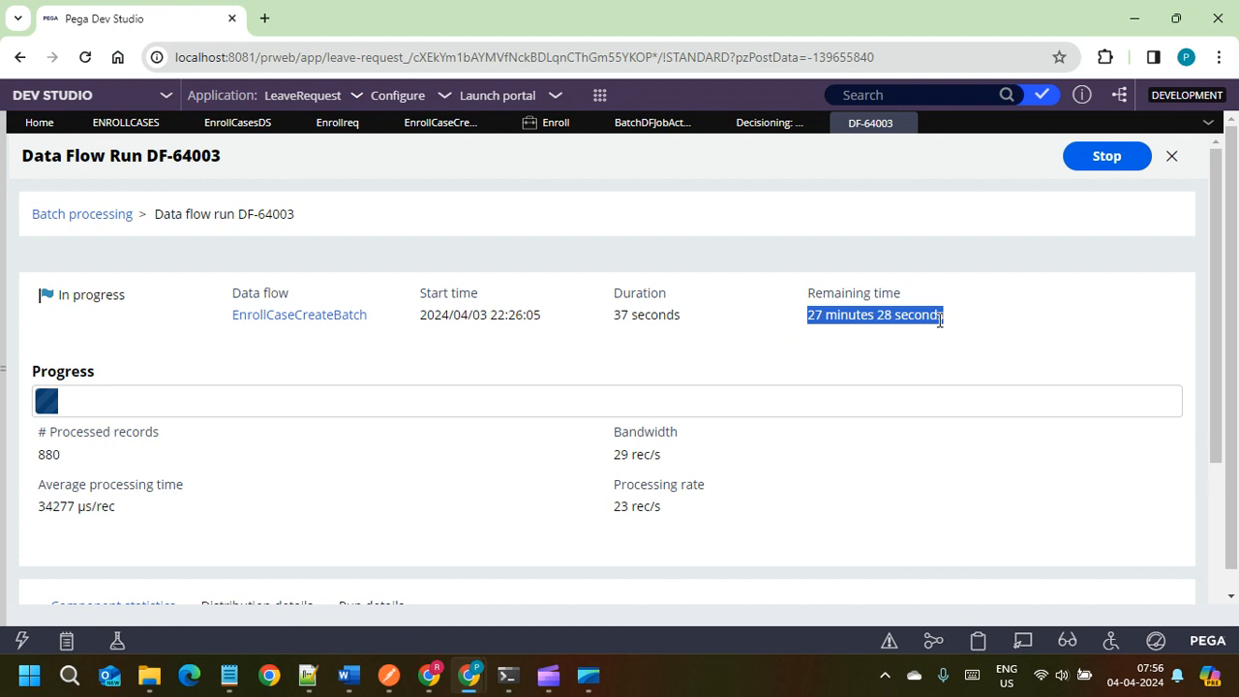
left_click(852, 323)
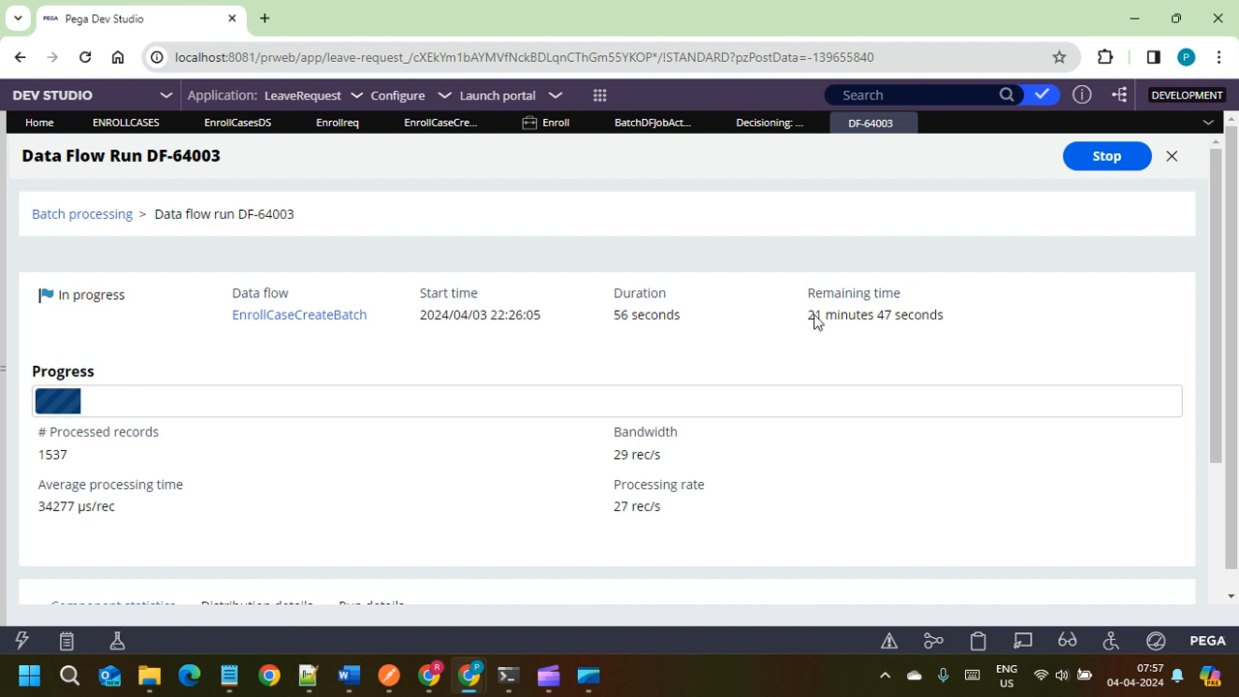
triple_click(672, 319)
left_click(712, 319)
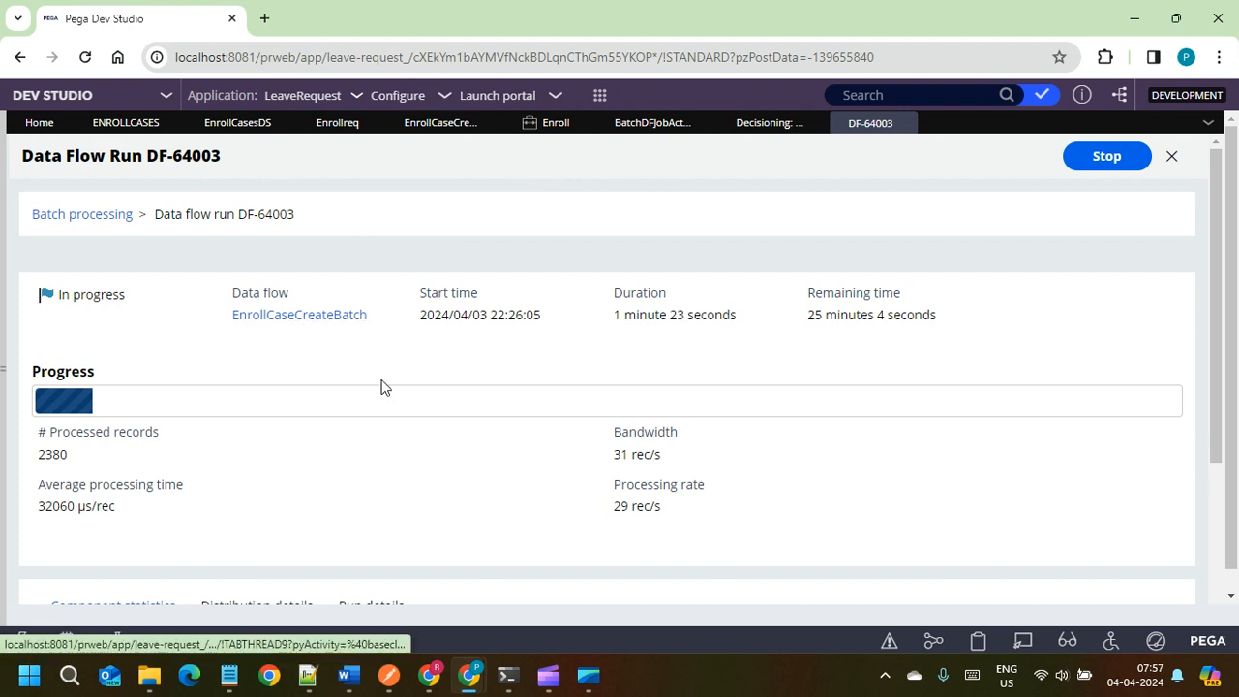
triple_click(846, 312)
left_click(95, 471)
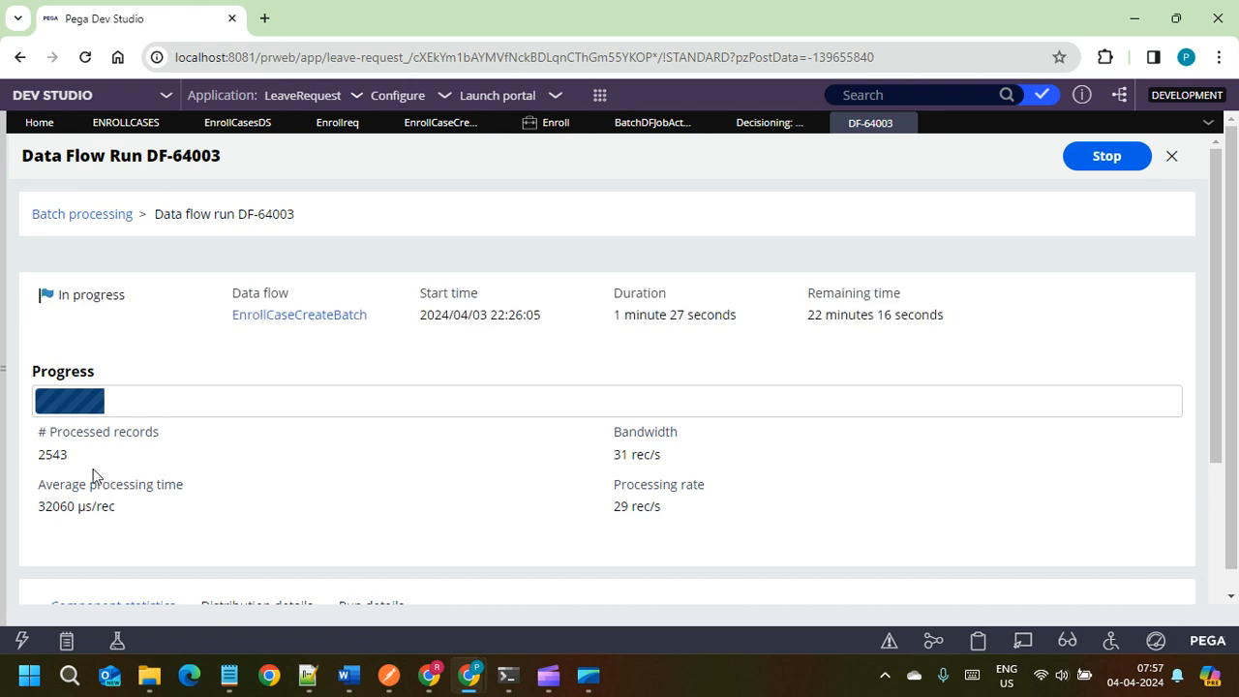
double_click(43, 457)
Step: Refresh the list of Enroll case instances and check its page count and new entries
left_click(548, 124)
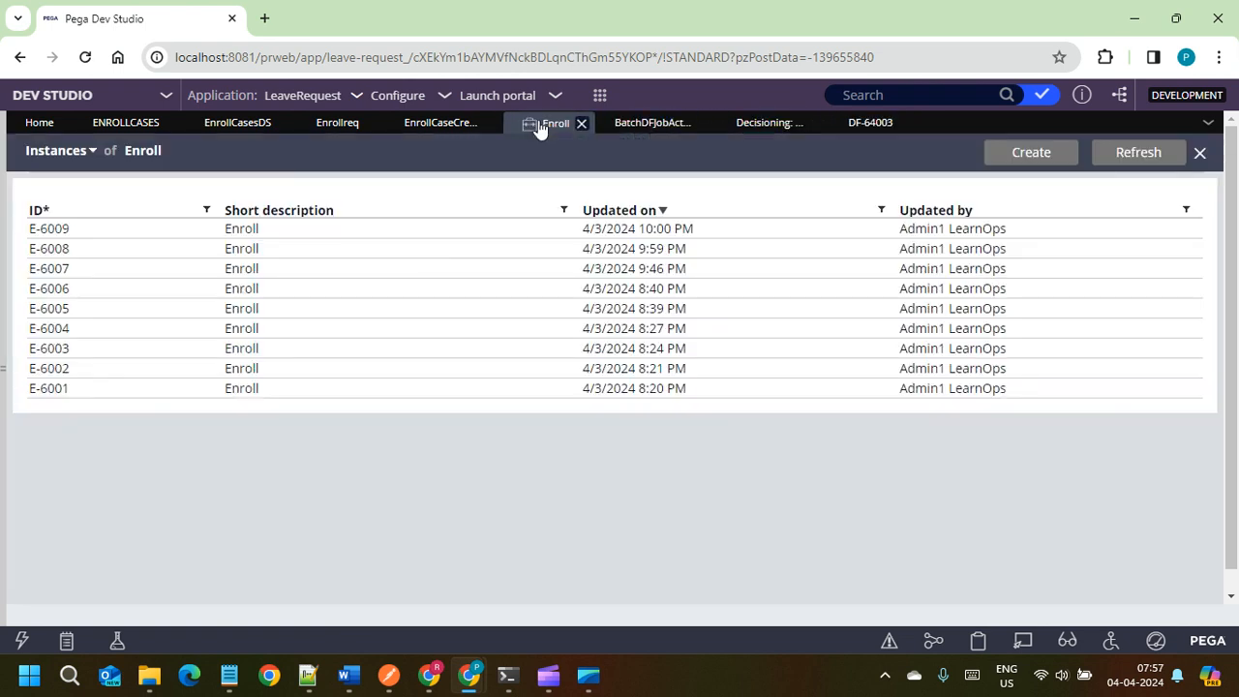
left_click(1135, 155)
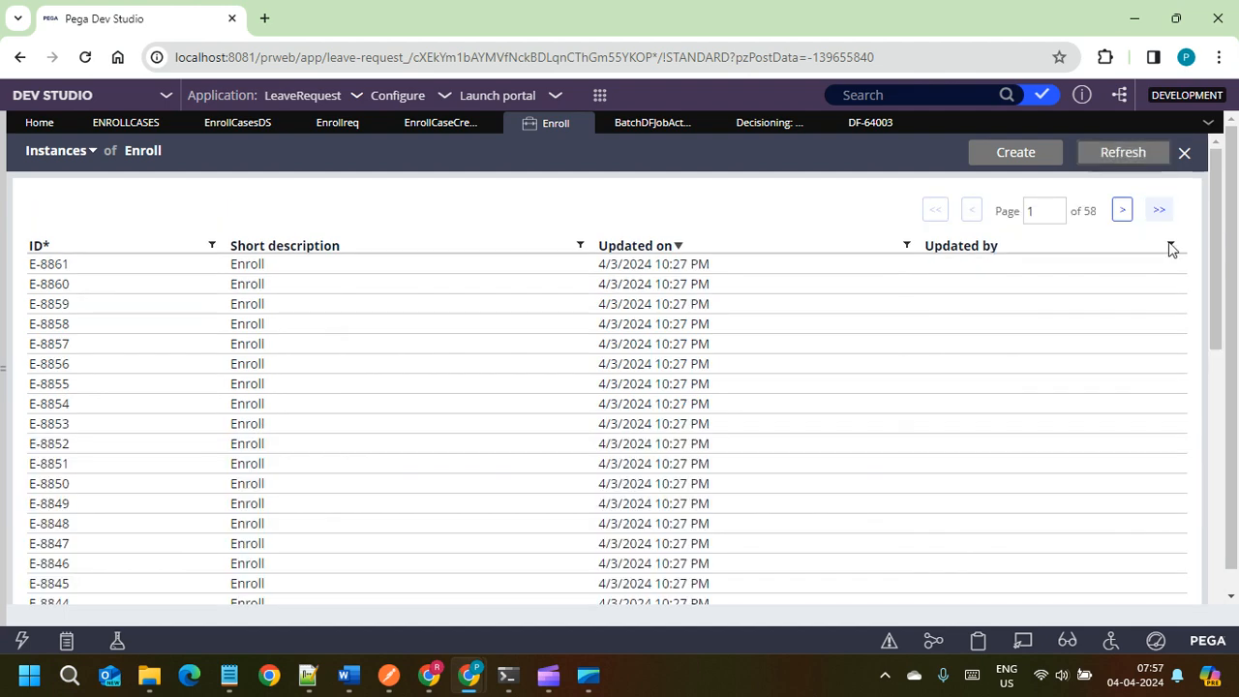
double_click(1090, 211)
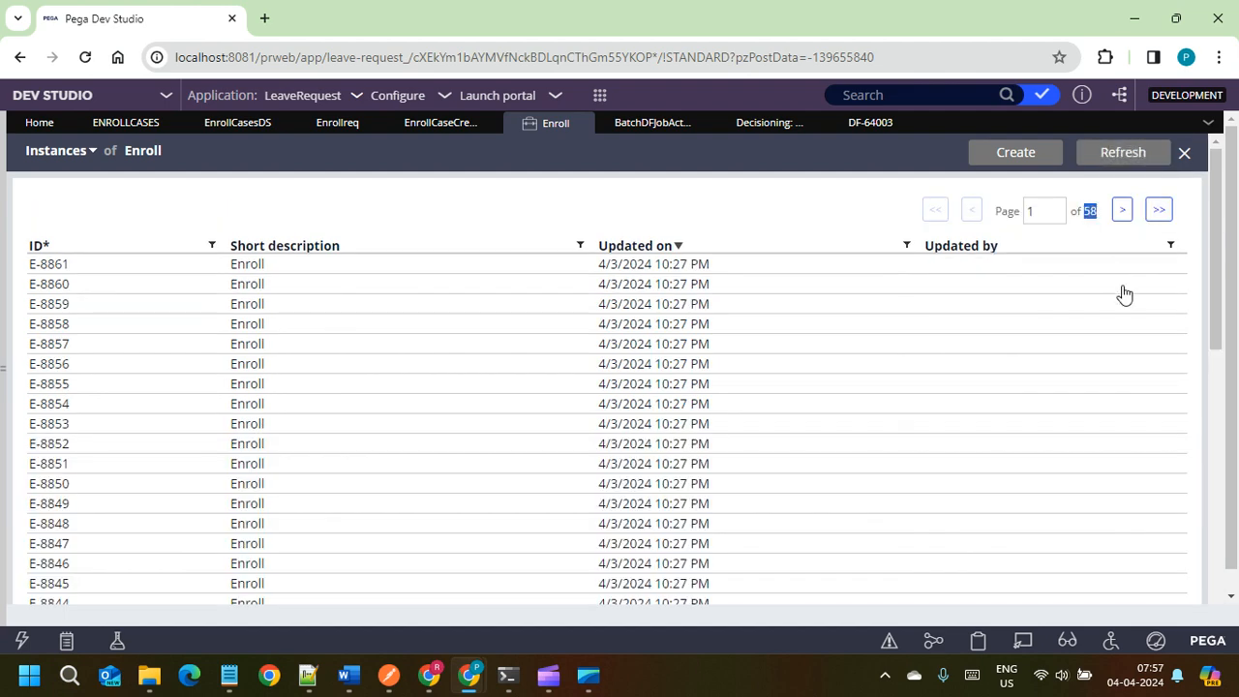
scroll(319, 360, "down", 3)
scroll(319, 360, "up", 5)
Step: Open Enroll case E-8858 and check its first name, last name and phone details
left_click(64, 331)
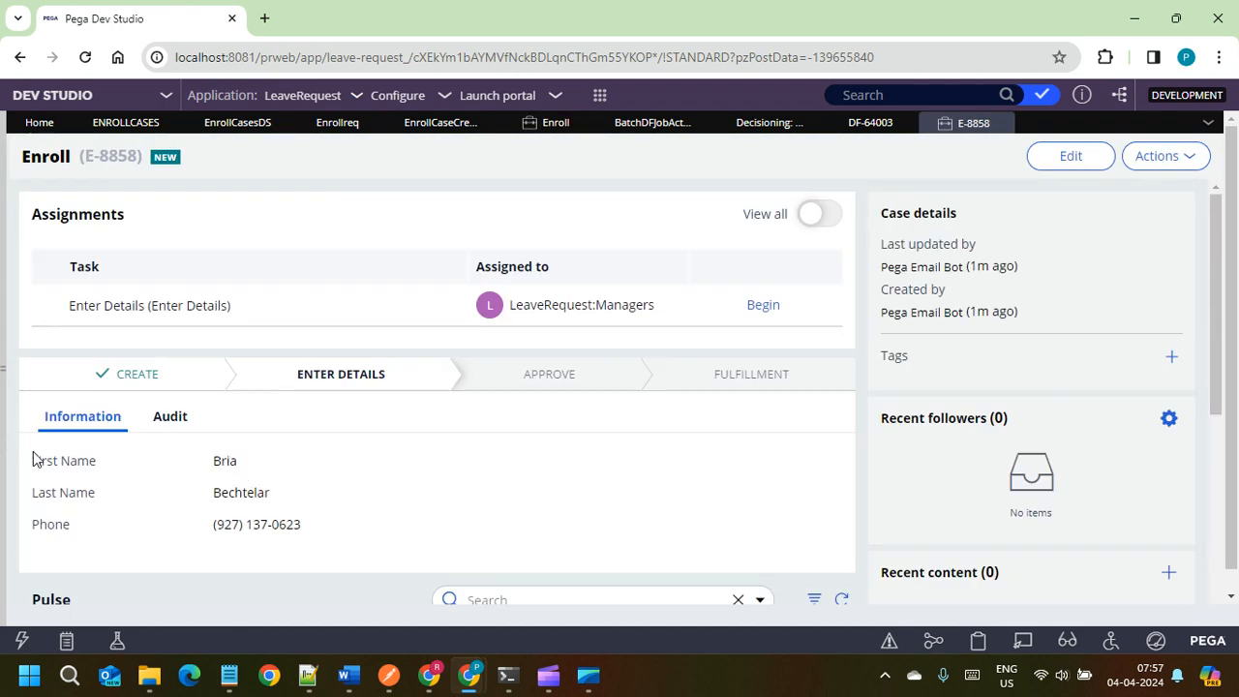
left_click_drag(32, 460, 332, 525)
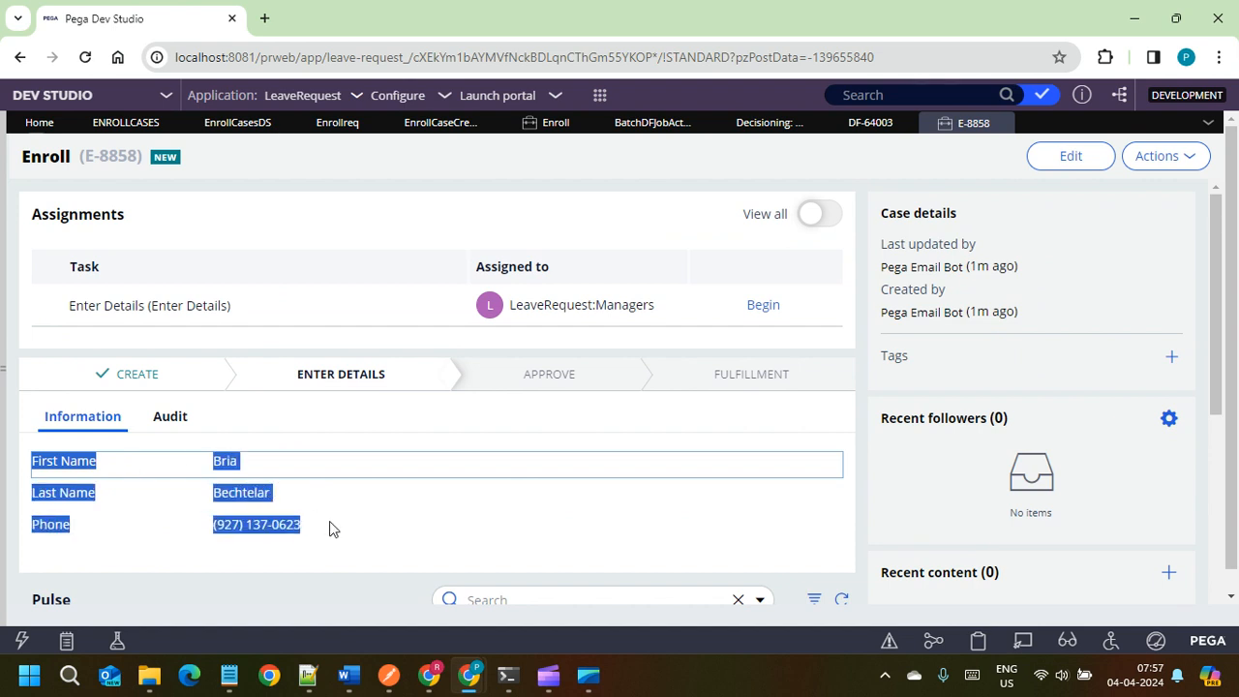
left_click(349, 528)
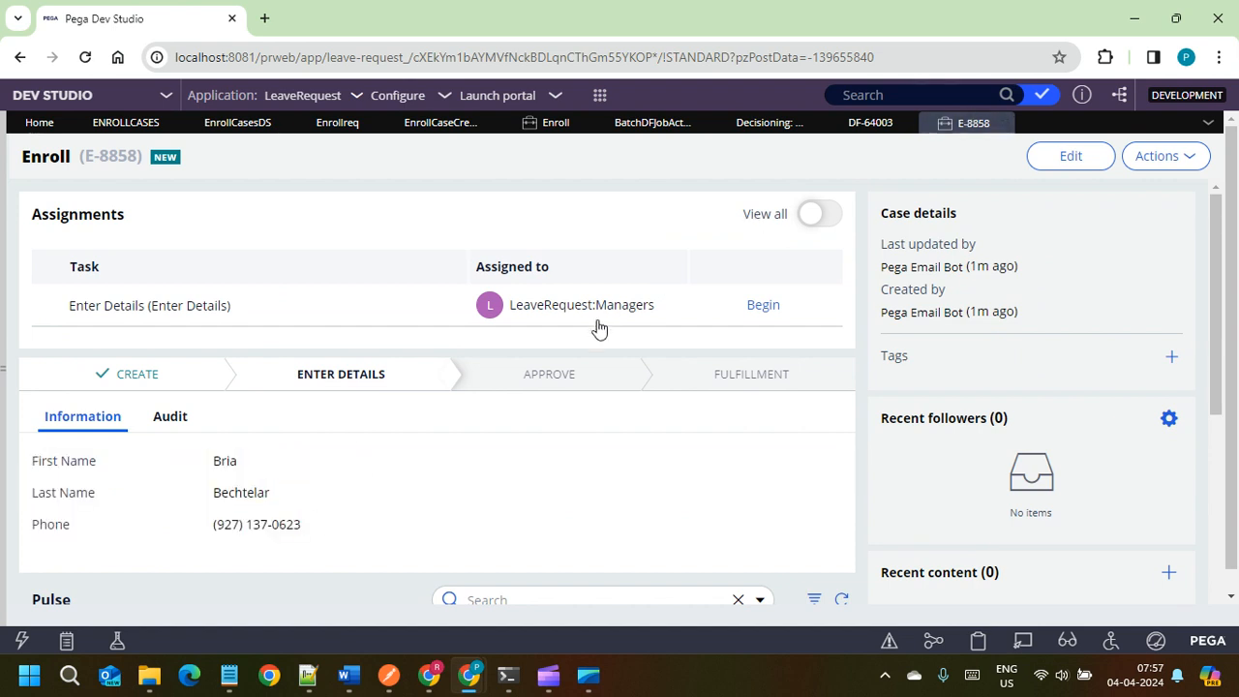
Step: Check who Enroll case E-8858 is assigned to, submit its Enter Details assignment to advance it to approval, and close the case
left_click_drag(526, 312, 655, 309)
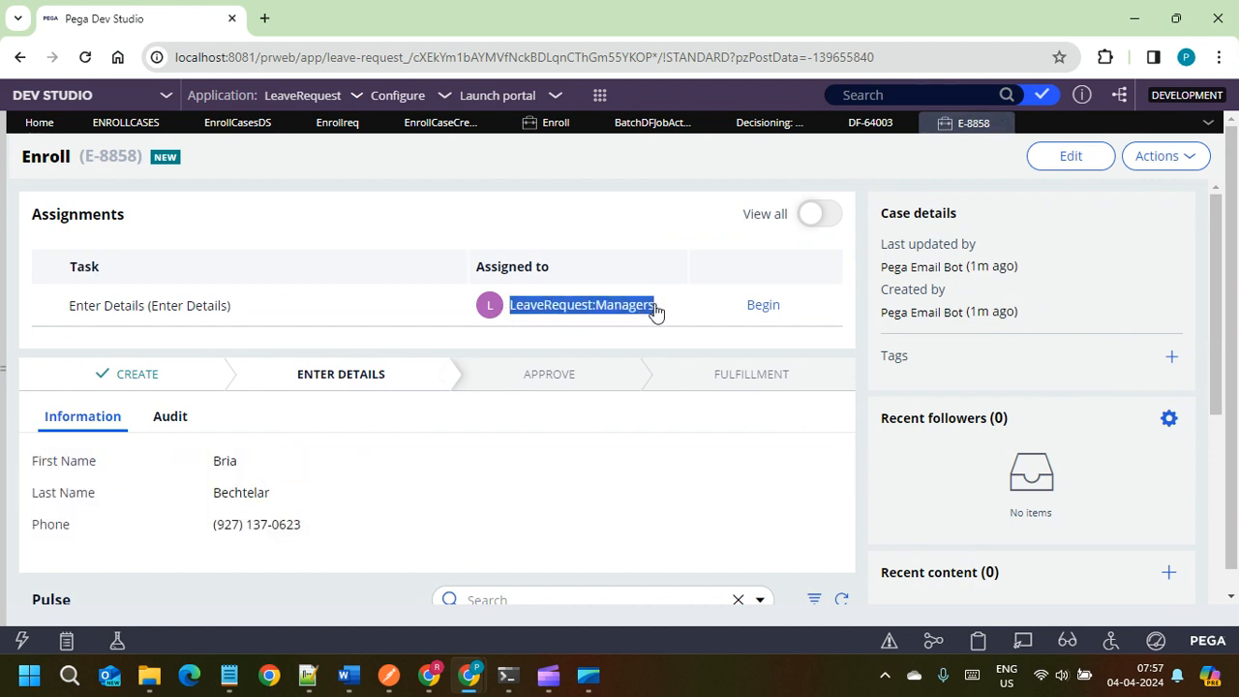
left_click(642, 315)
left_click(763, 305)
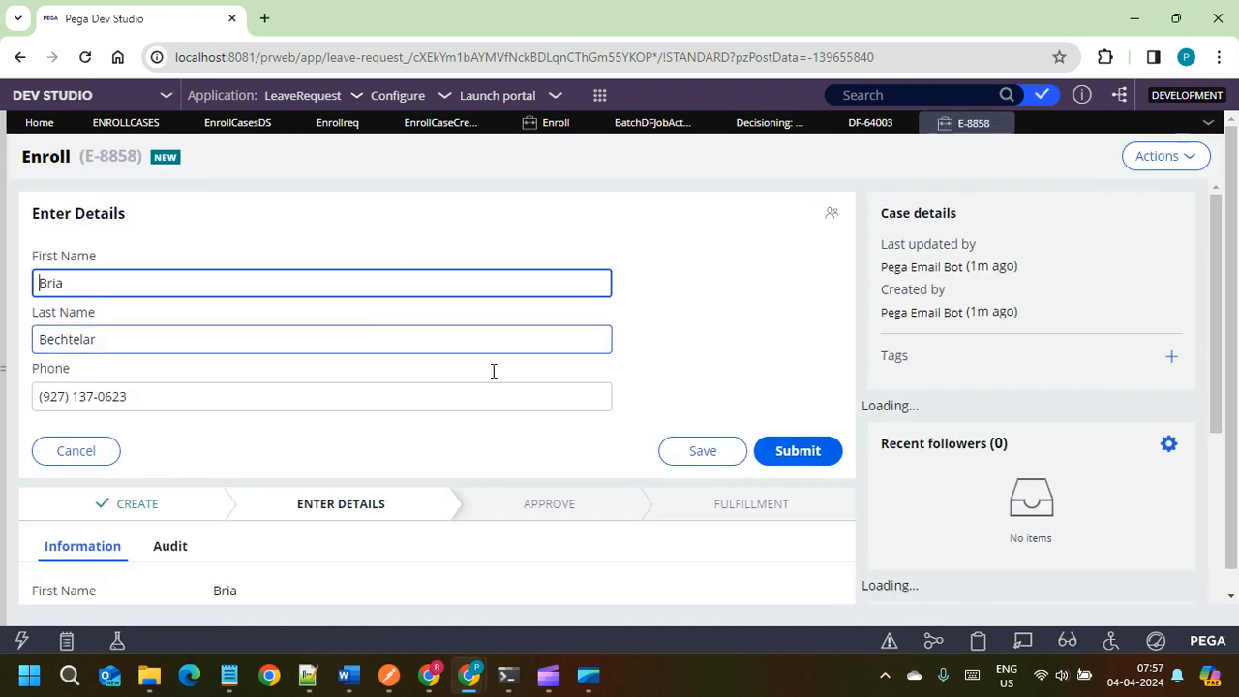
left_click(800, 452)
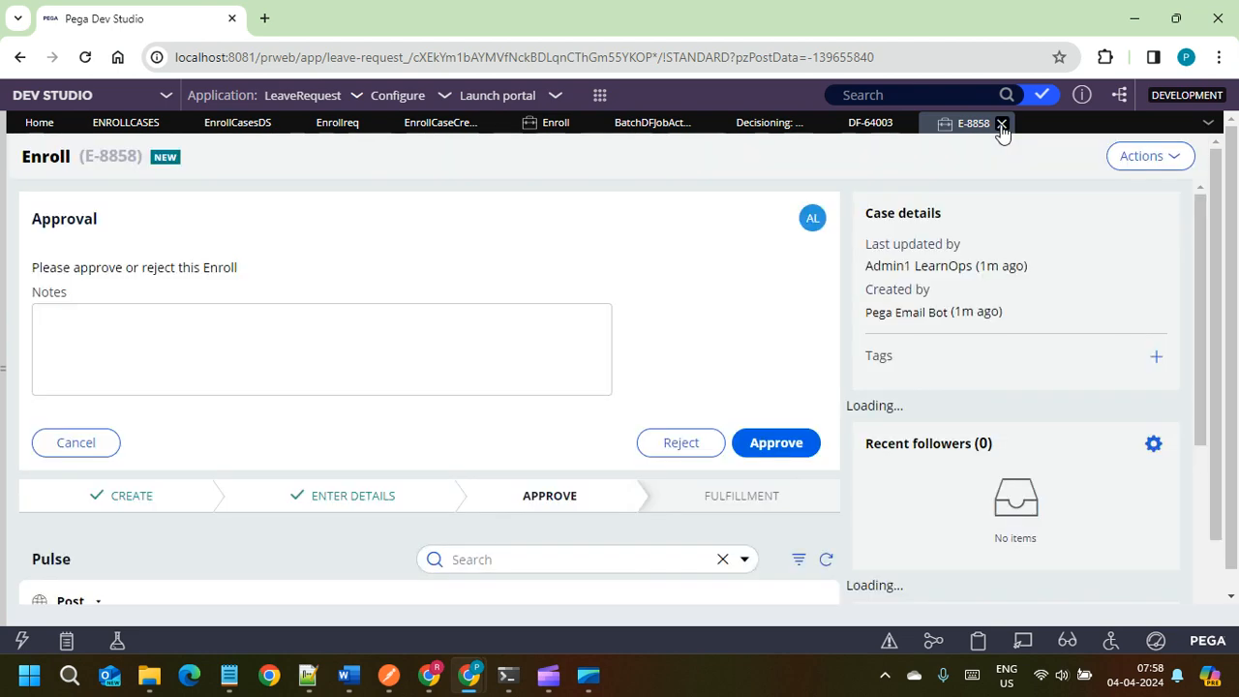
left_click(1001, 124)
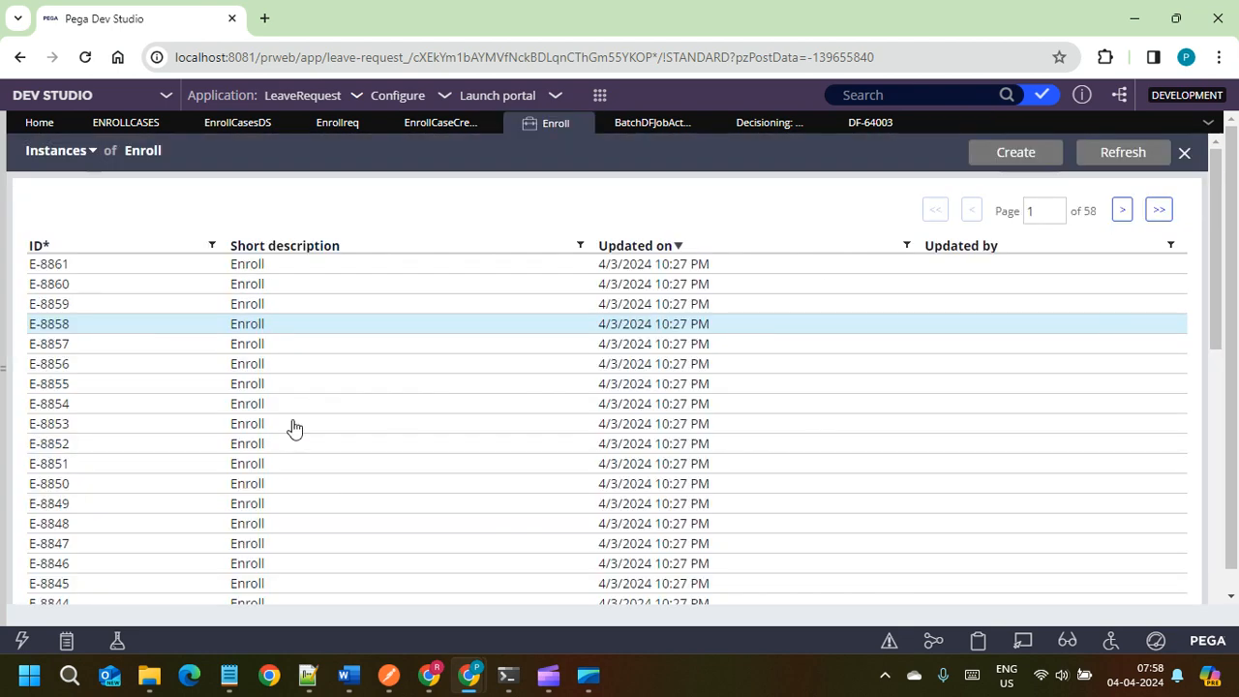
Step: Refresh the batch data flow run list and reopen run DF-64003 to check its progress
left_click(773, 124)
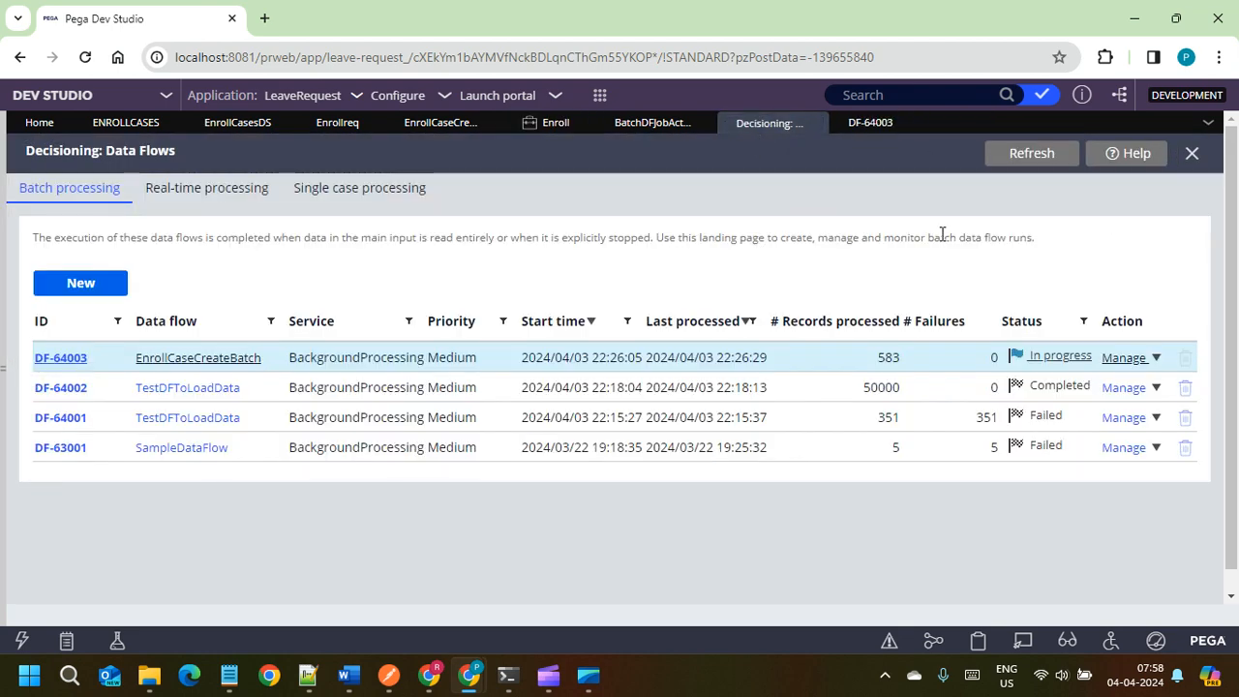
left_click(1023, 155)
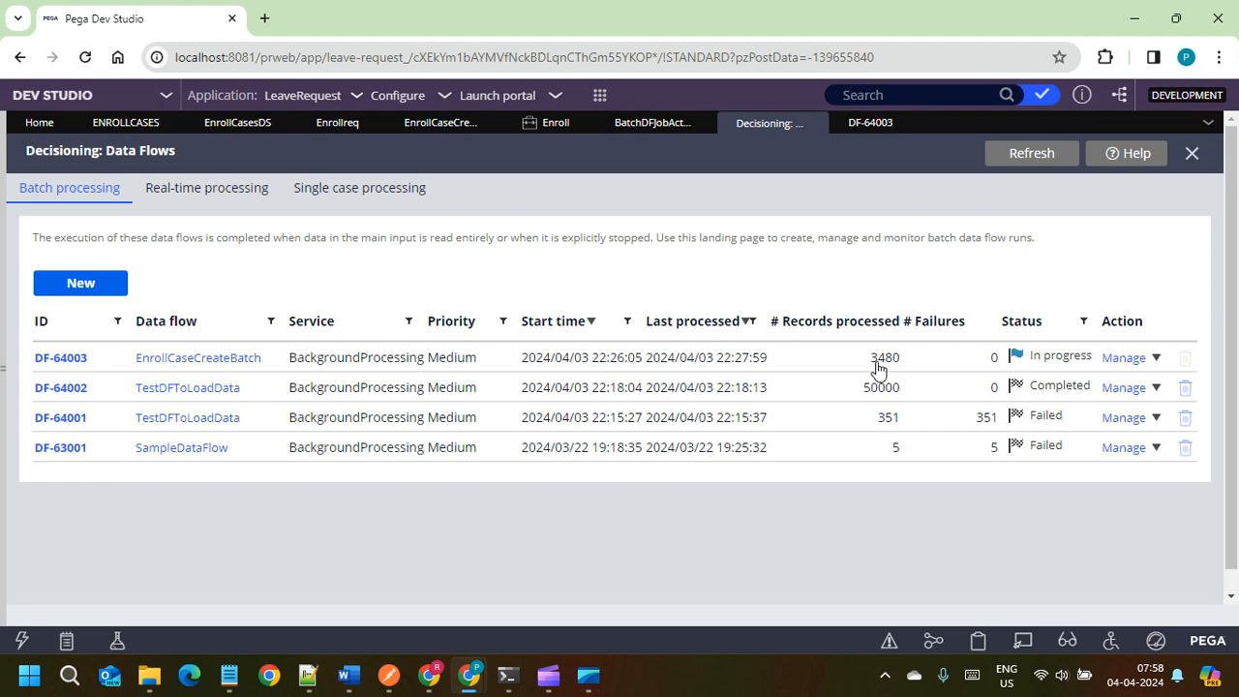
left_click(54, 360)
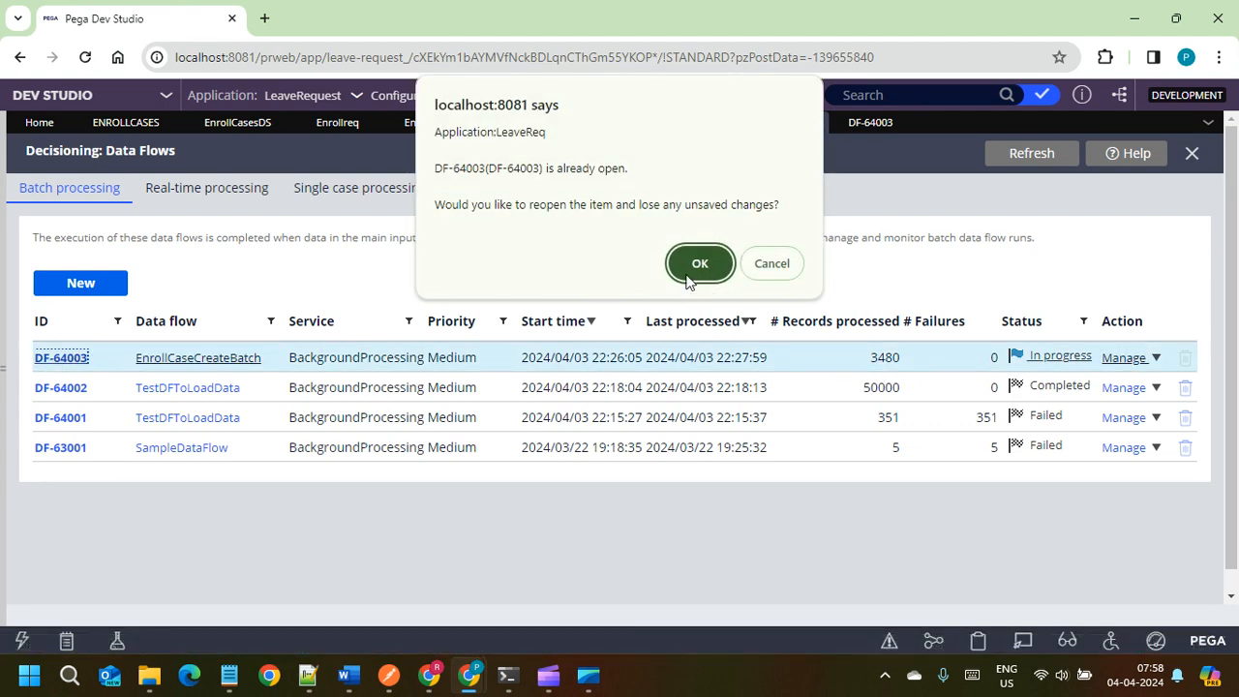
left_click(678, 267)
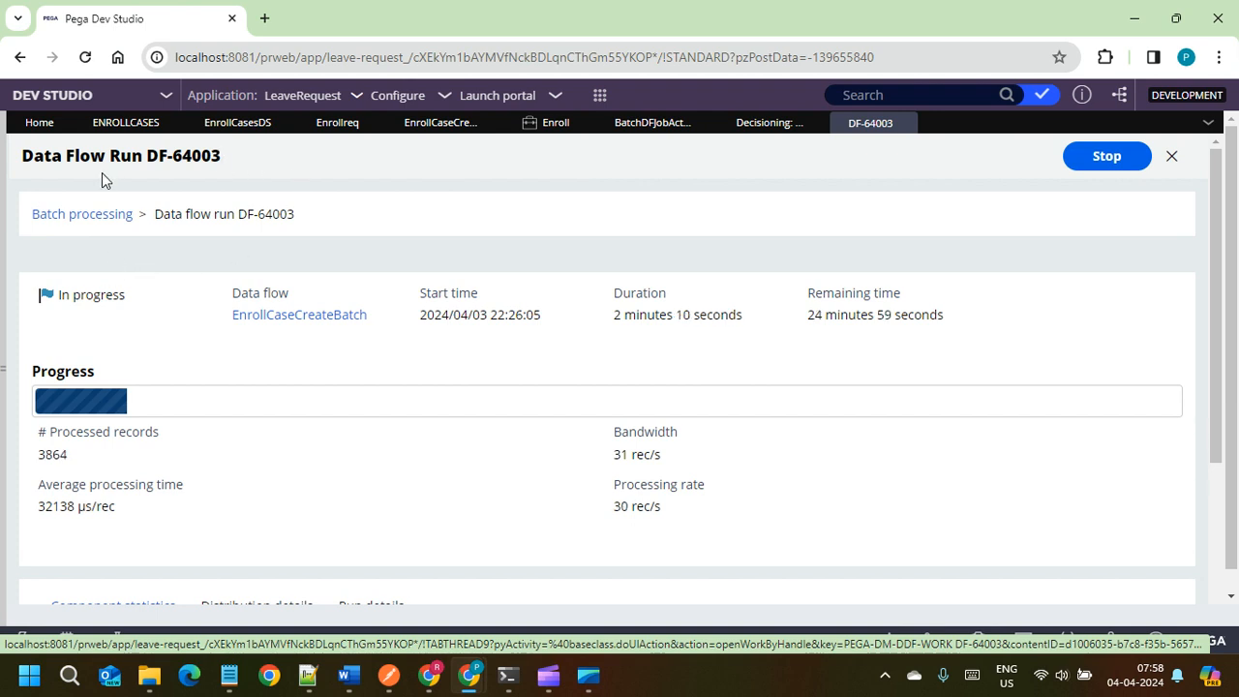
Step: Open the Enrollreq data type and look over its source records
left_click(5, 199)
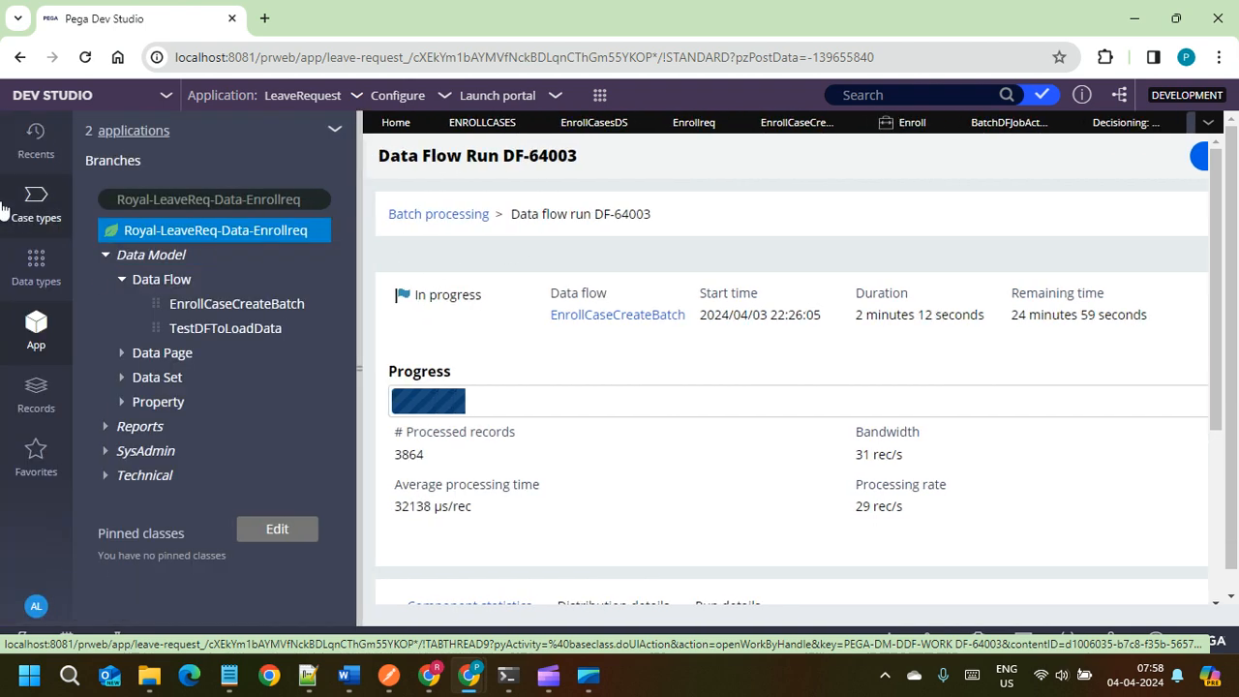
left_click(37, 273)
left_click(145, 219)
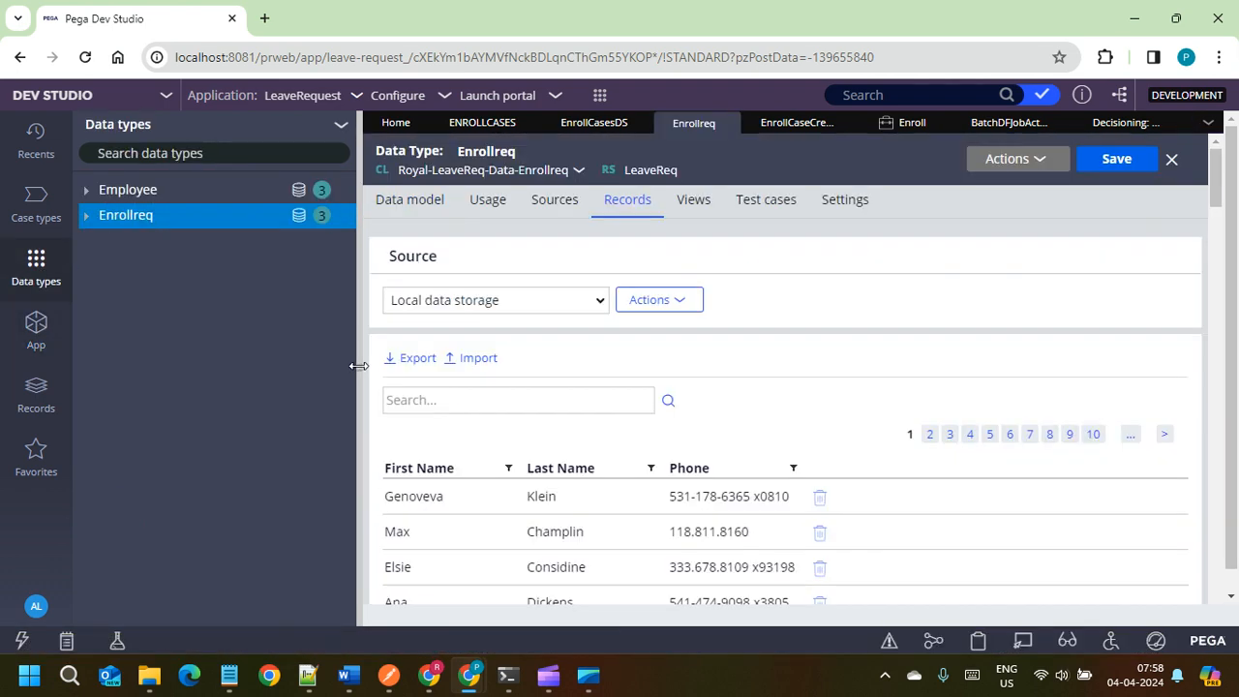
left_click(359, 368)
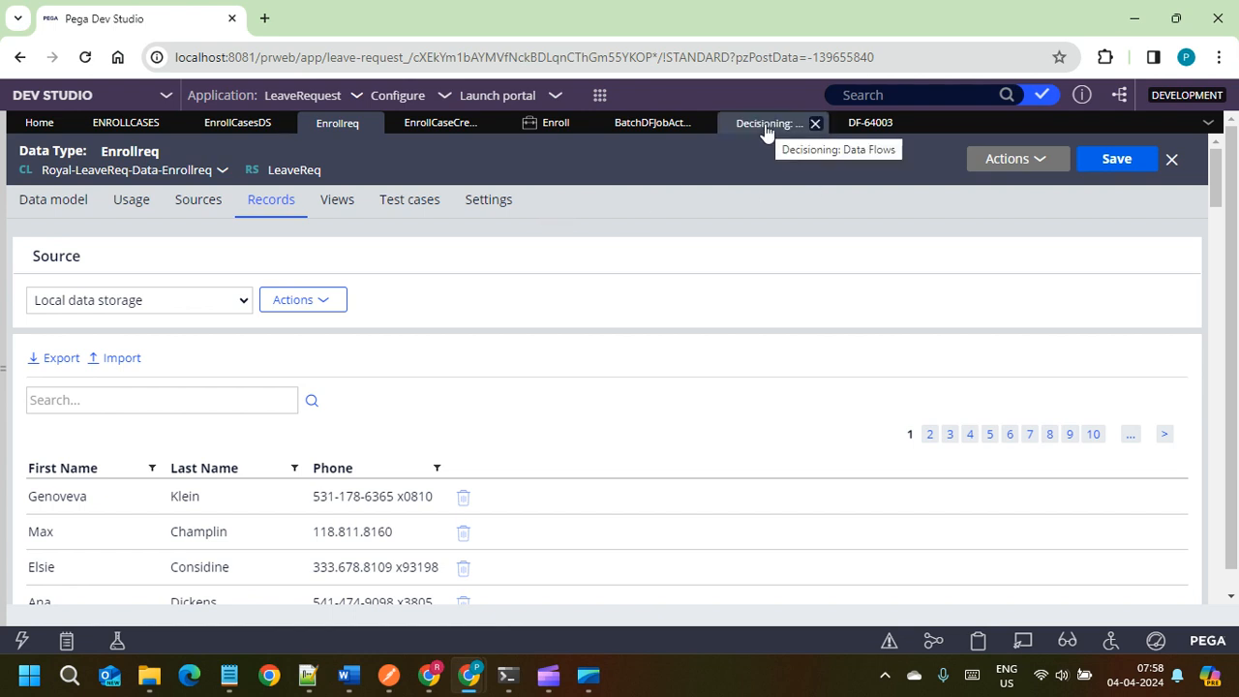
Step: Examine the progress and component statistics of run DF-64003 and refresh the batch run list for its processed records
left_click(854, 126)
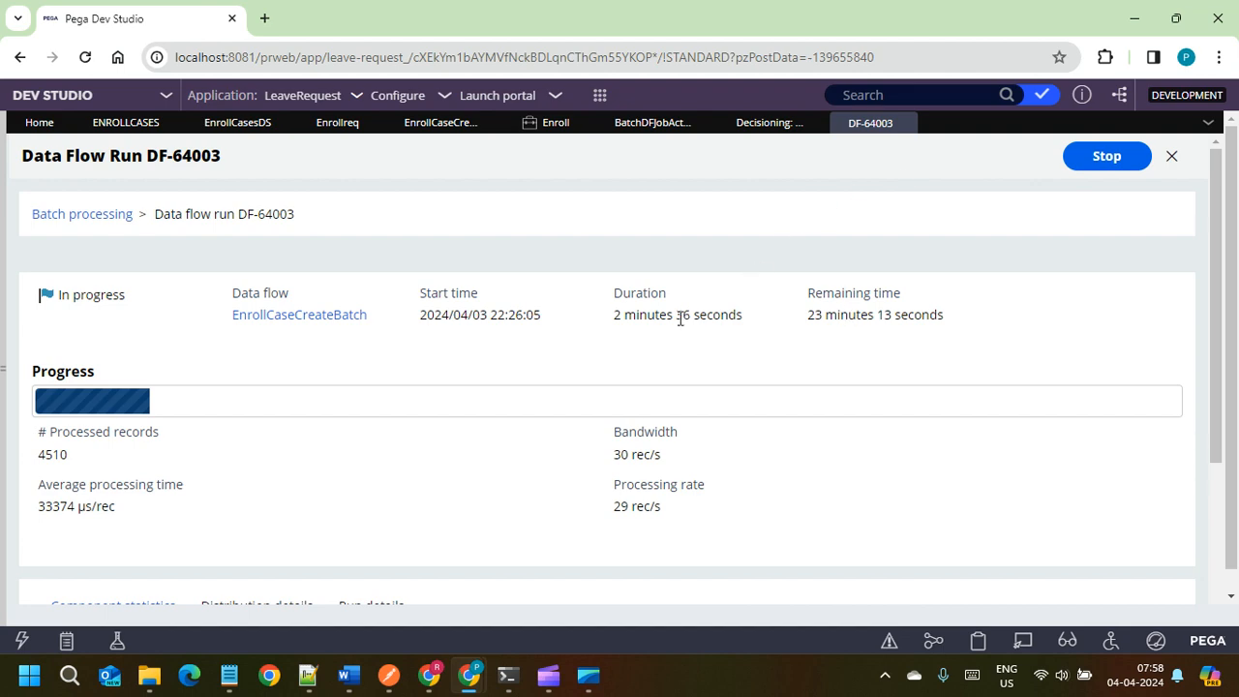
scroll(678, 368, "down", 3)
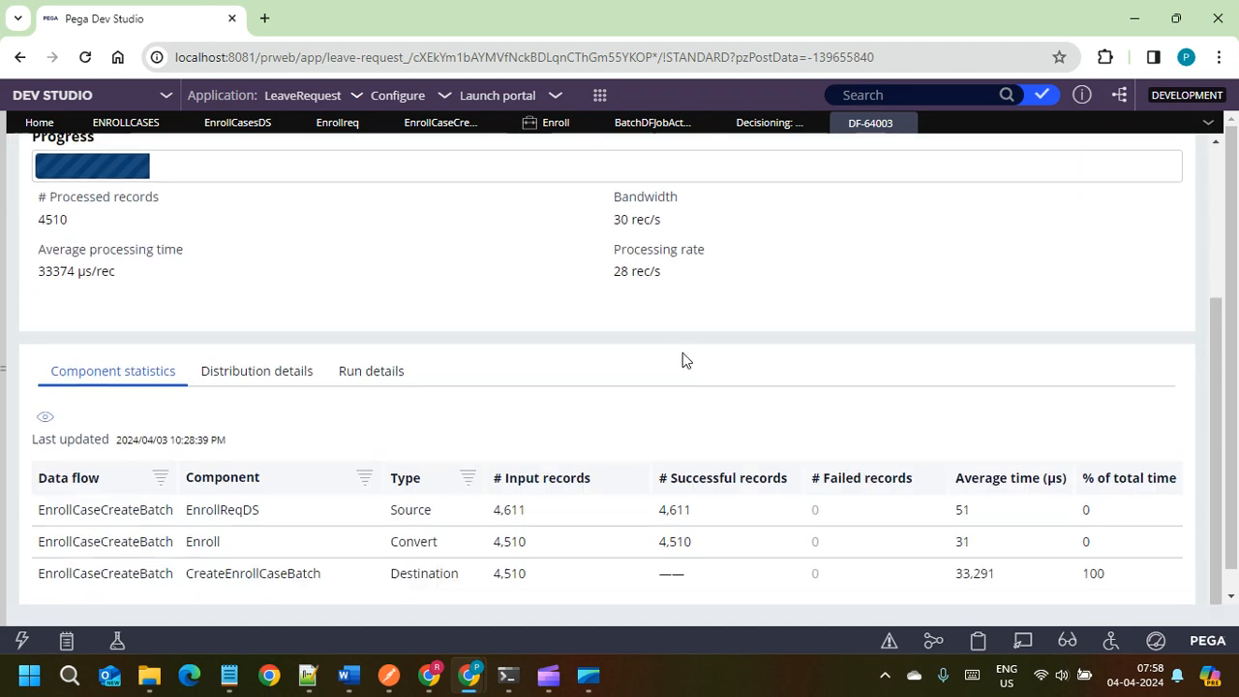
scroll(647, 333, "up", 5)
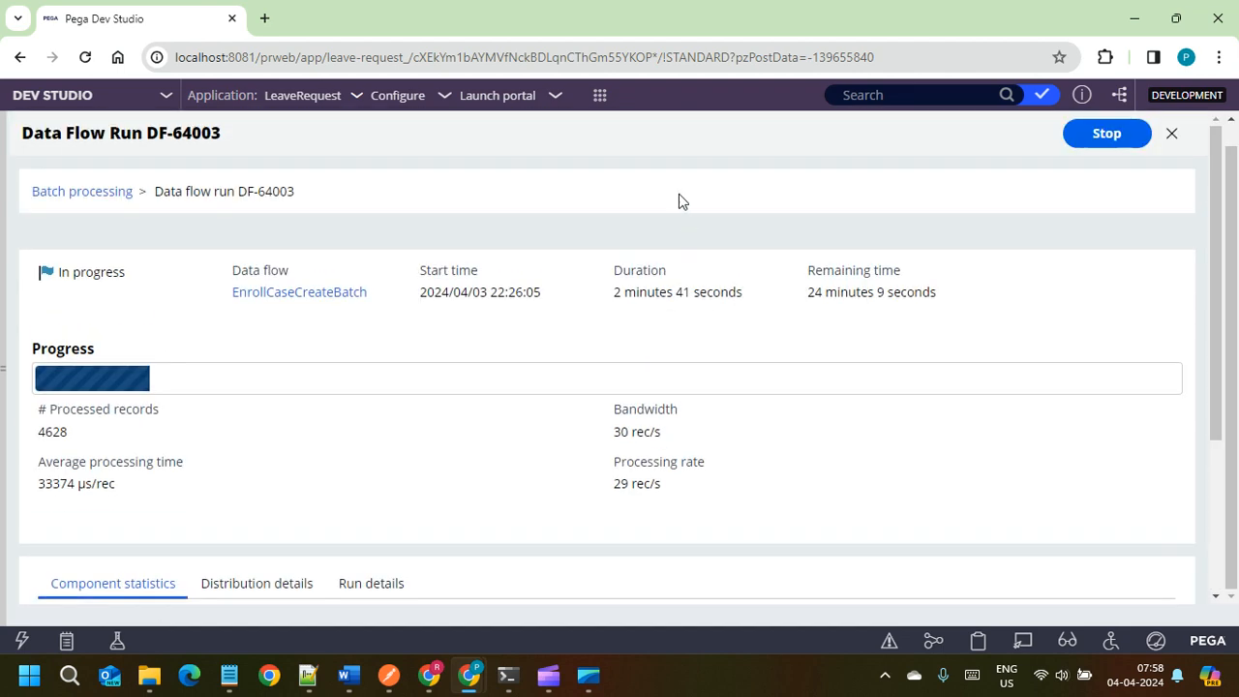
left_click(735, 117)
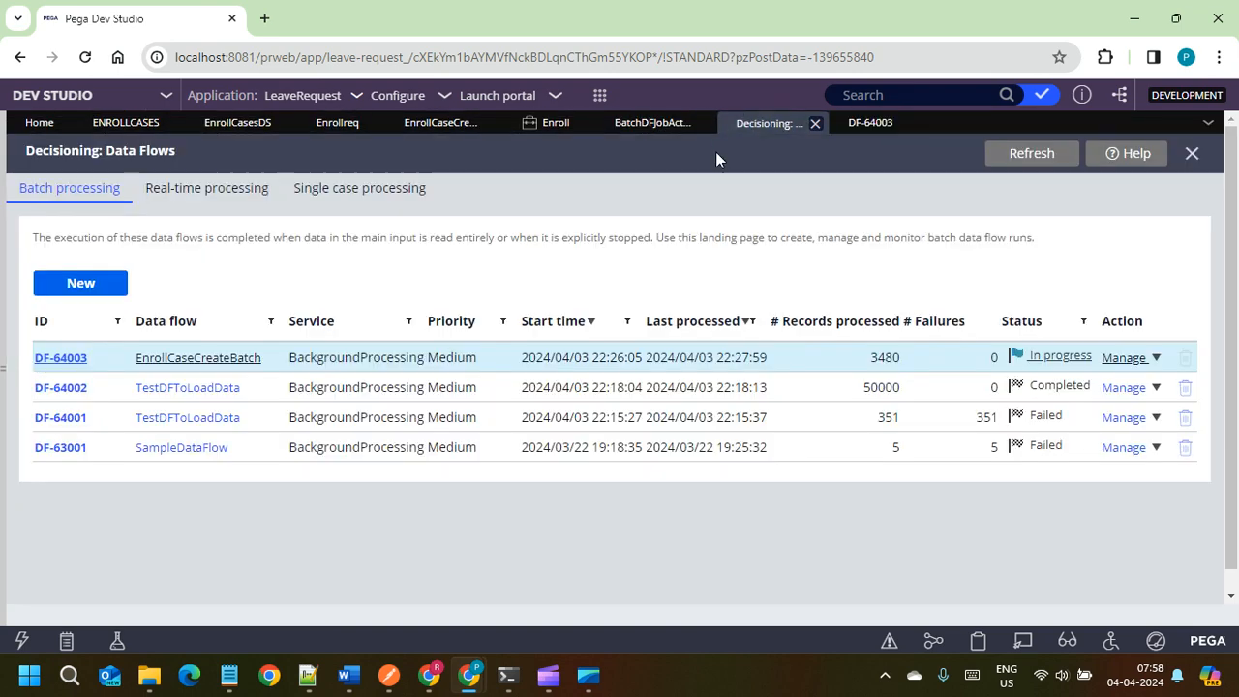
left_click(1017, 155)
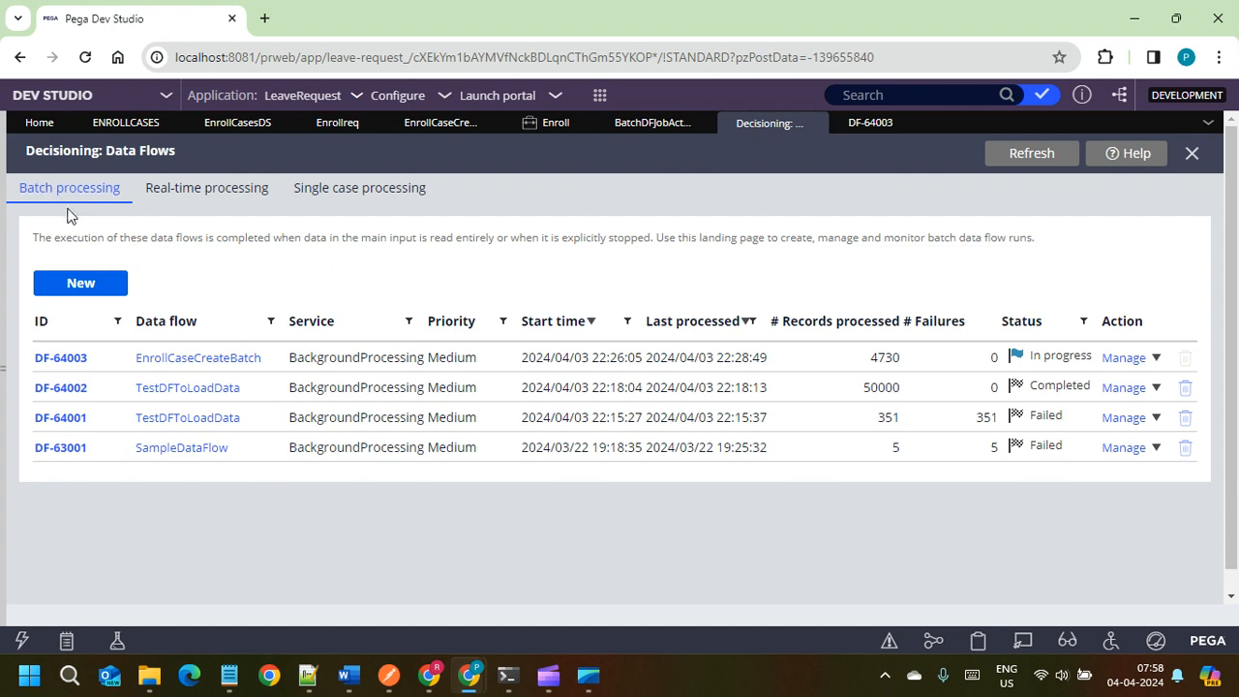
left_click(201, 194)
Step: Switch to Pega.docx in Word, review the Kafka topic, DataSet and DataFlow notes, and return to Pega Dev Studio in the browser
mouse_move(345, 682)
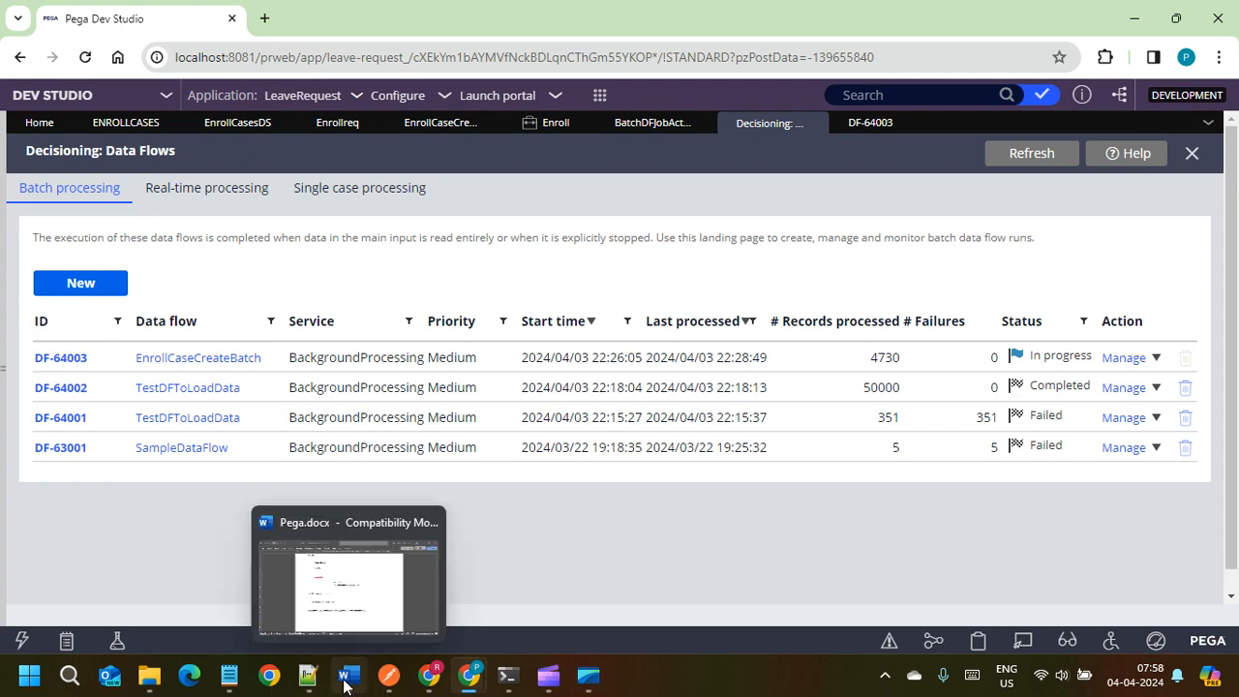
left_click(356, 592)
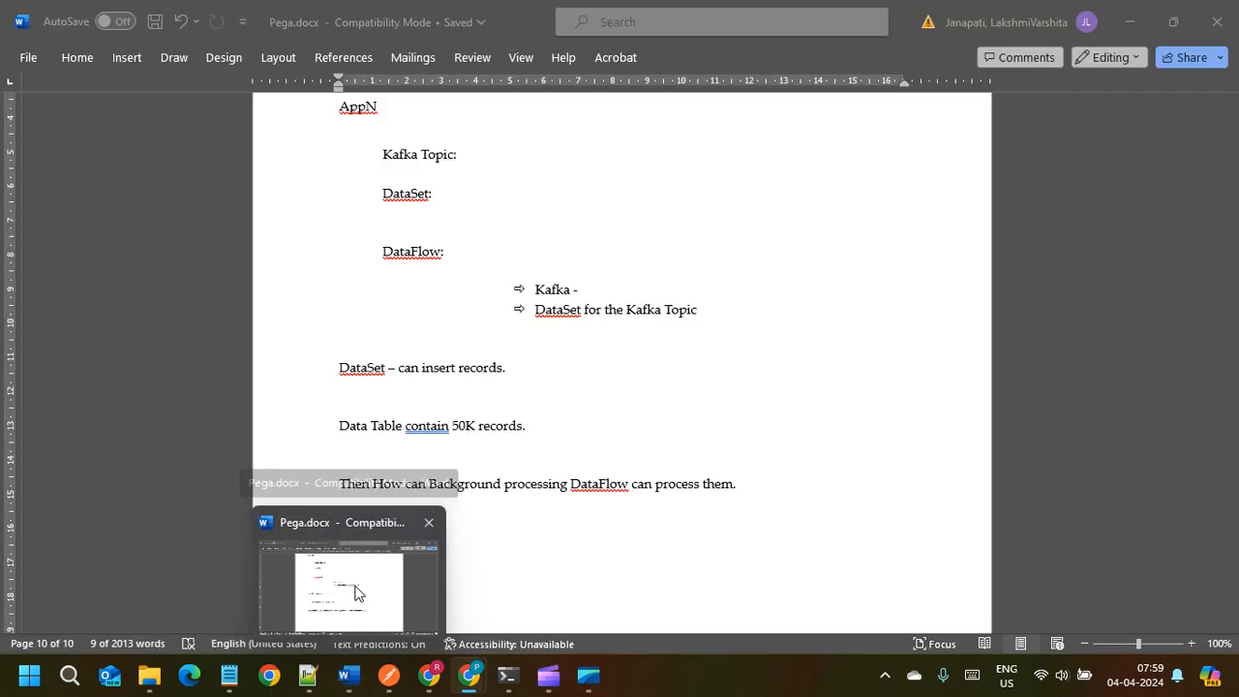
scroll(387, 382, "up", 5)
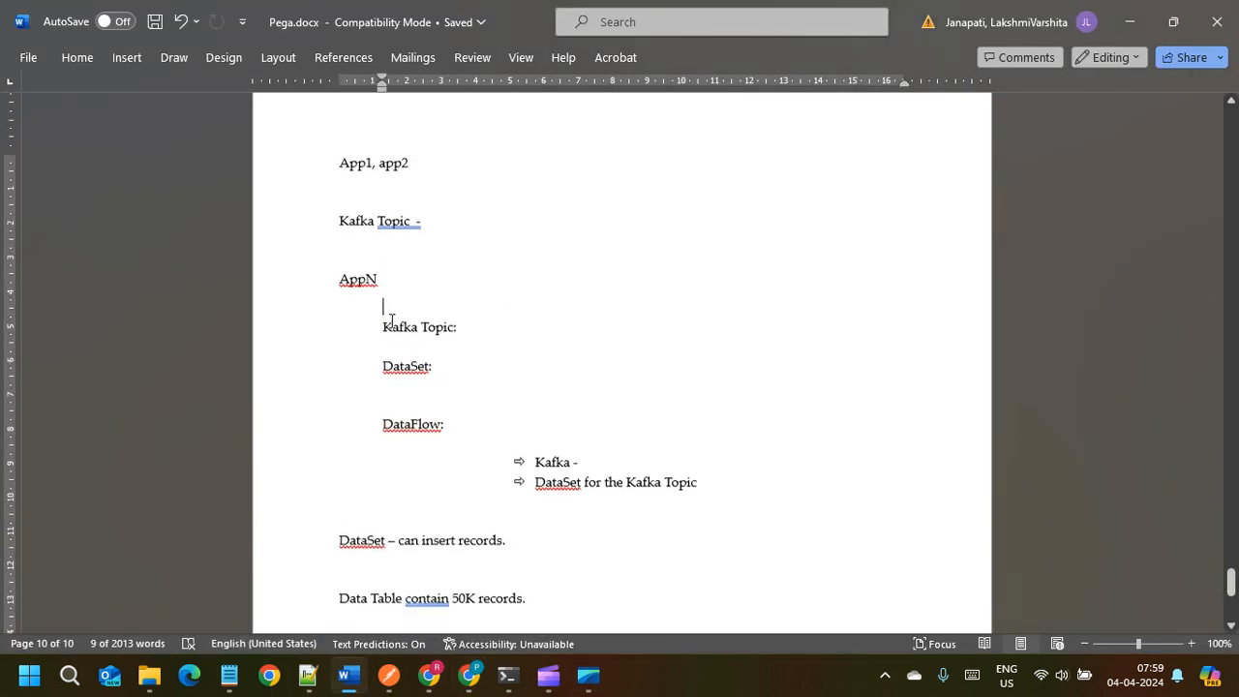
scroll(399, 226, "up", 5)
left_click(387, 283)
scroll(424, 324, "down", 1)
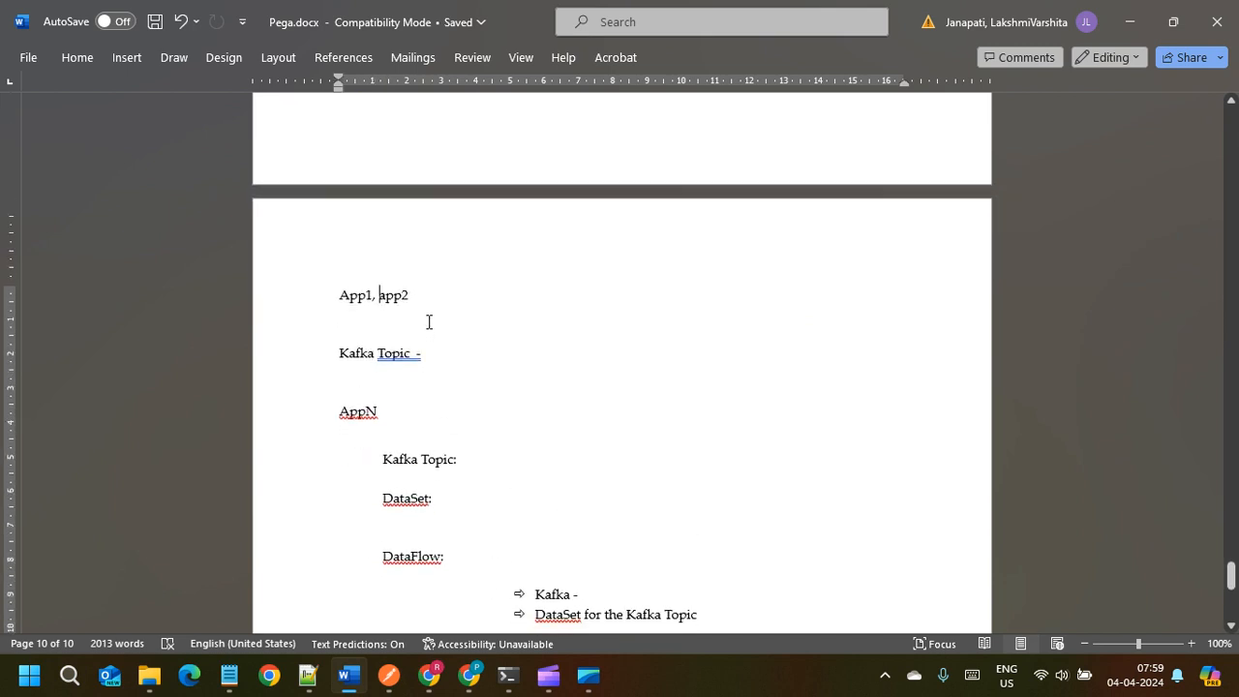
left_click(427, 298)
key("alt+Tab")
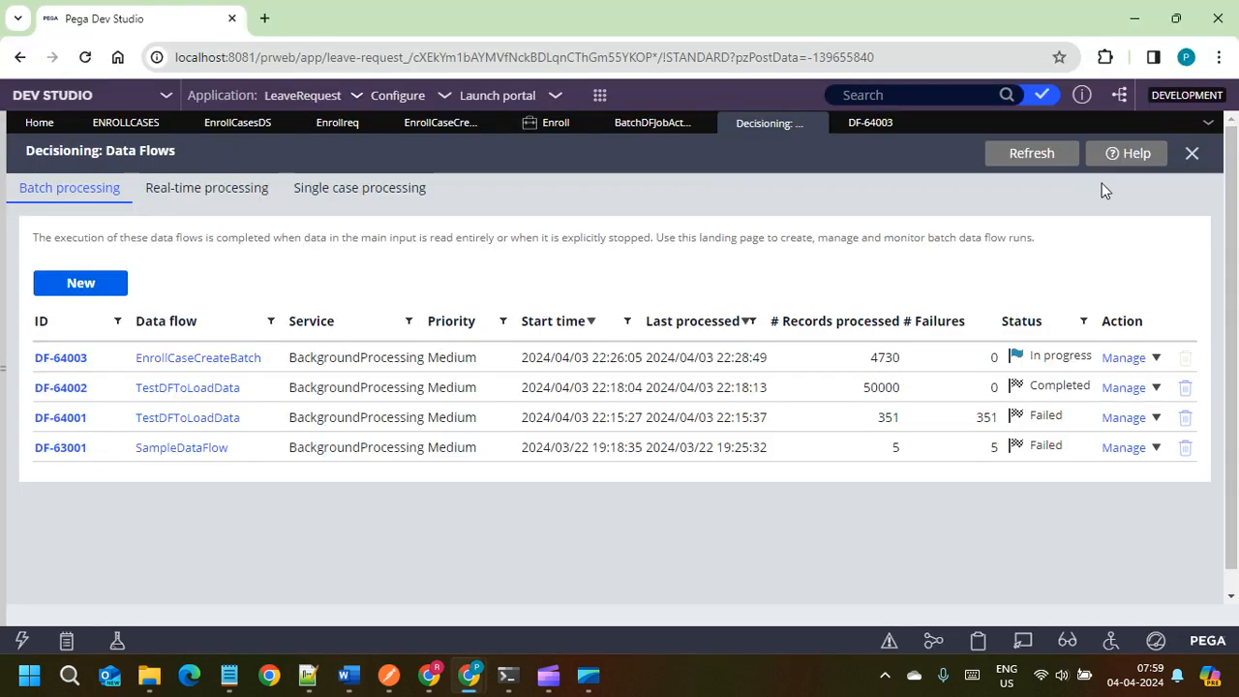
Step: Refresh the batch run list and compare the processed records with the duration of run DF-64003
left_click(999, 154)
left_click(869, 123)
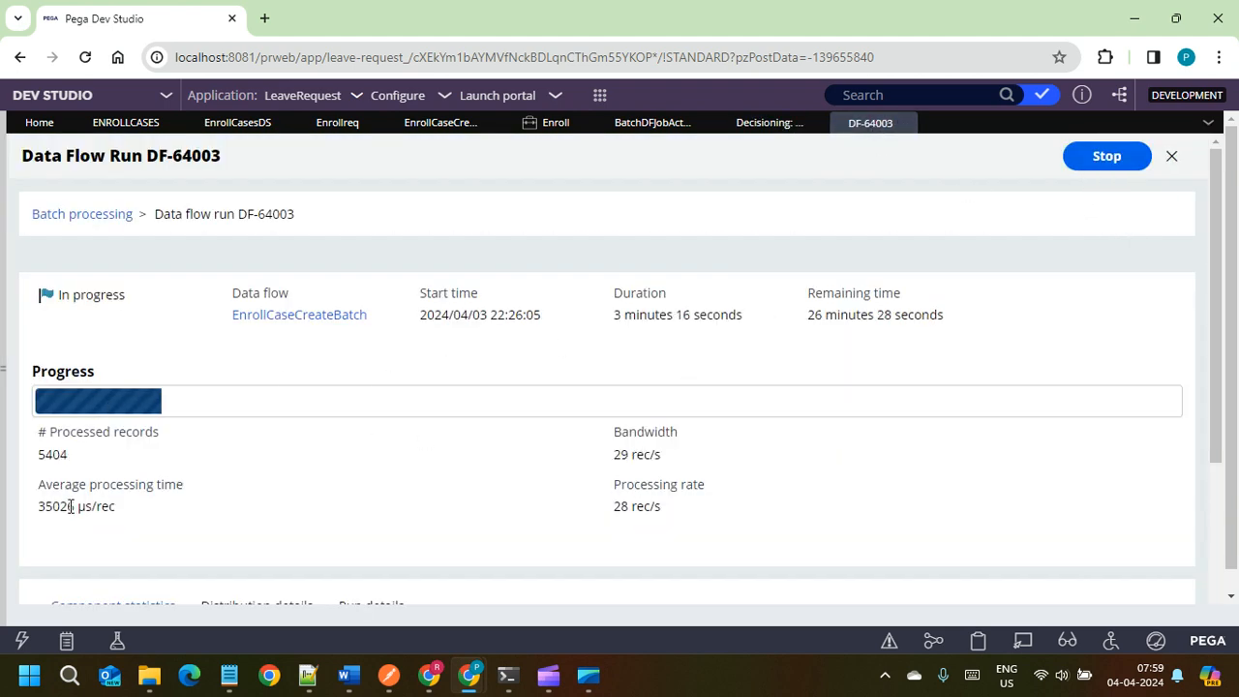
double_click(53, 454)
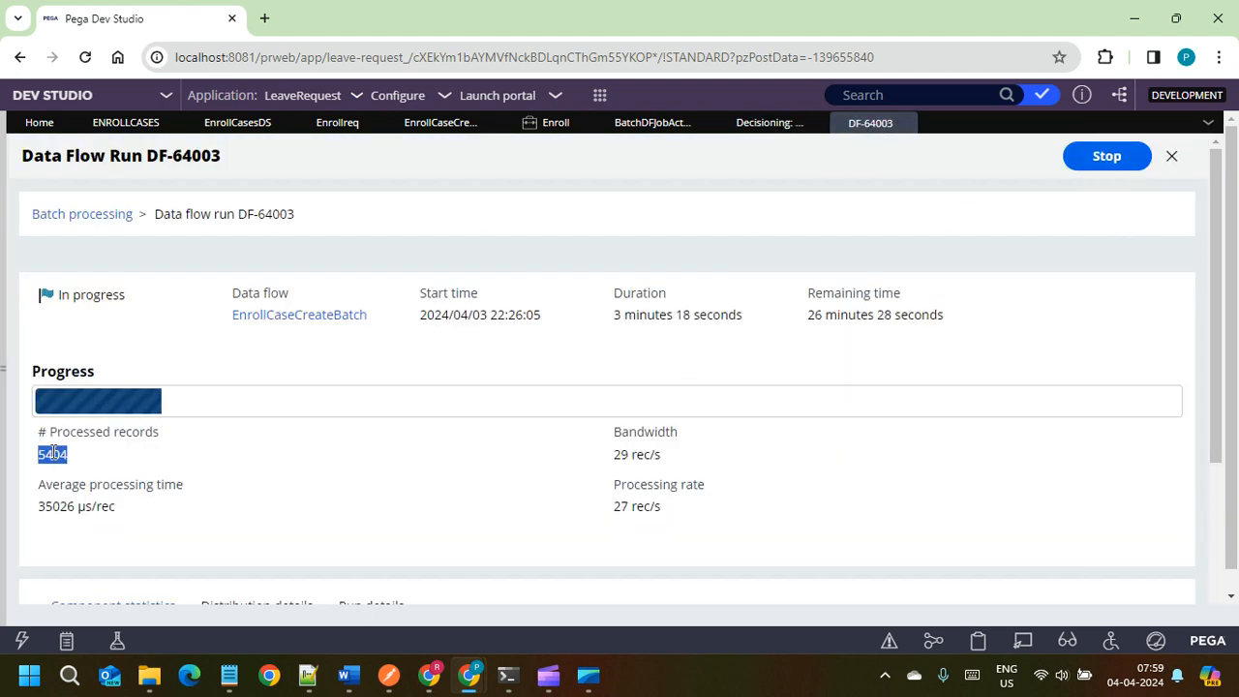
double_click(617, 315)
double_click(50, 454)
left_click_drag(614, 316, 635, 313)
Step: Review BatchDFJobActivity and the destination configuration of the CreateEnrollCaseBatch component in the EnrollCaseCreateBatch data flow
left_click(761, 126)
left_click(666, 127)
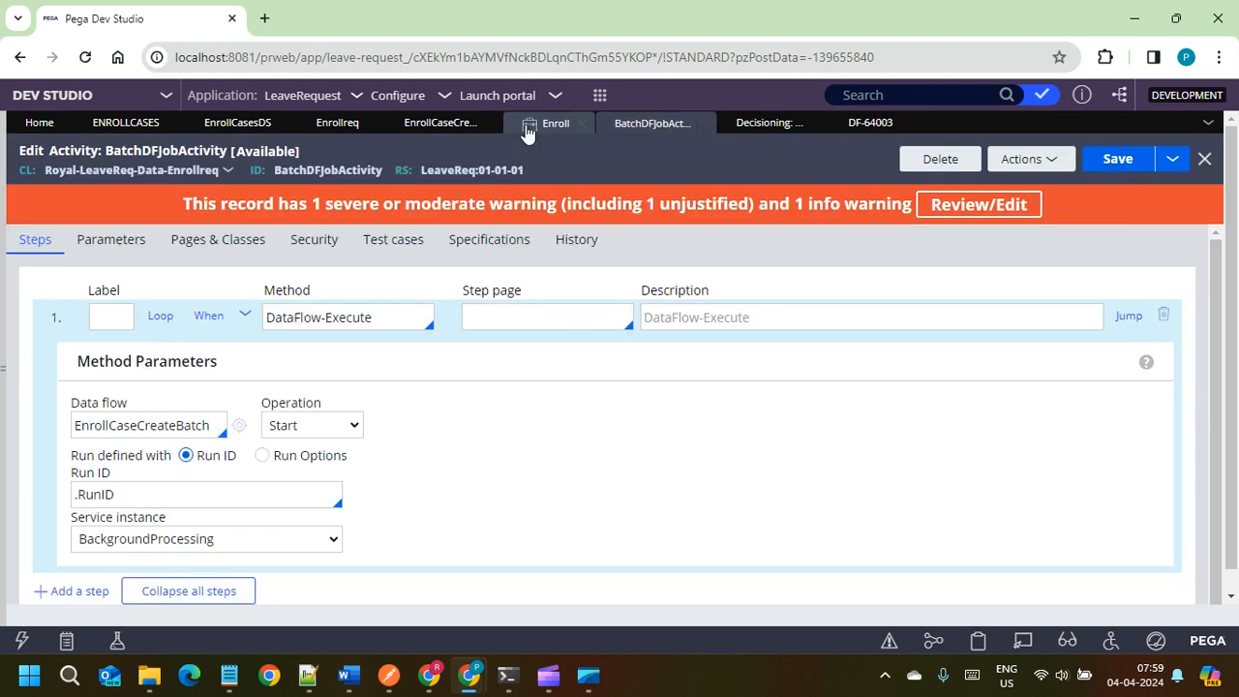
left_click(465, 125)
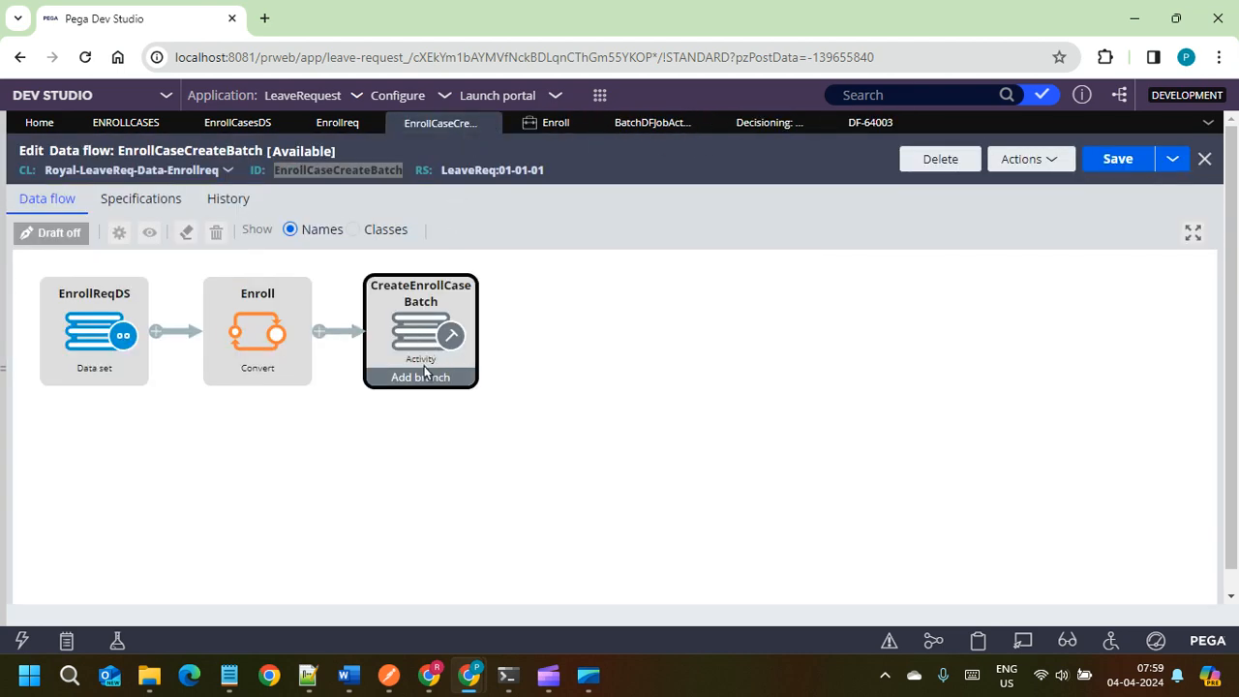
double_click(427, 347)
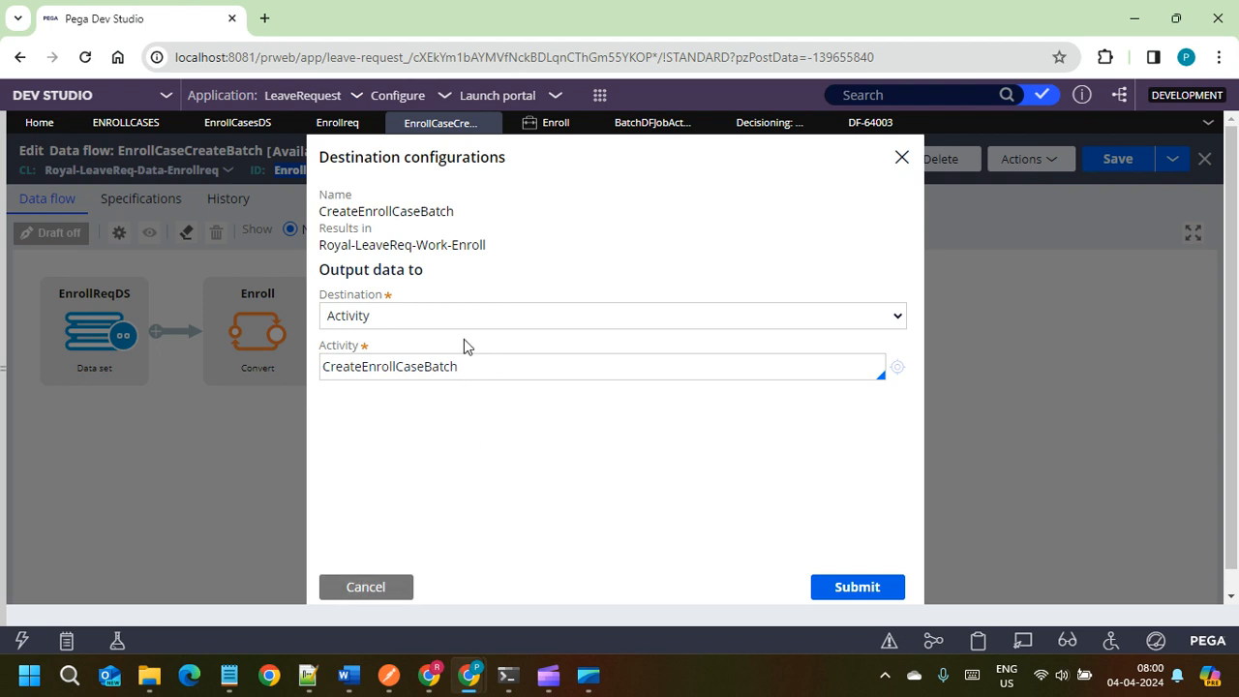
left_click(484, 364)
left_click(367, 587)
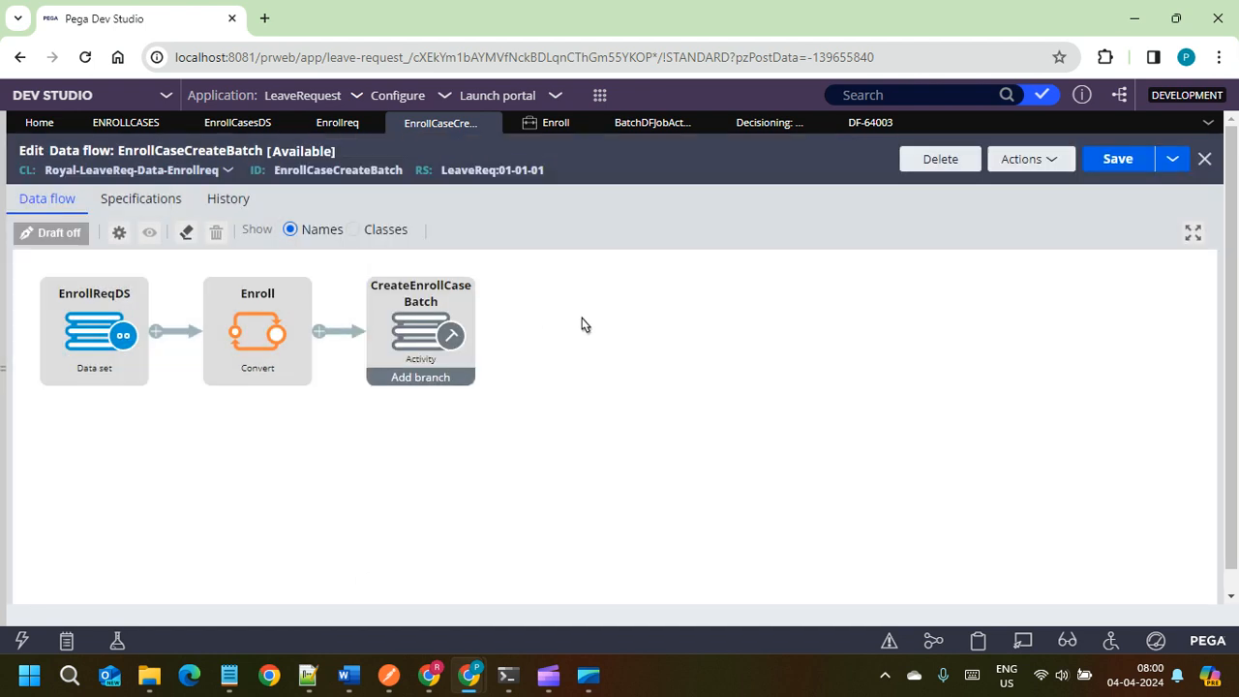
Step: Glance at run DF-64003 and recheck which activity the CreateEnrollCaseBatch destination outputs data to
left_click(850, 133)
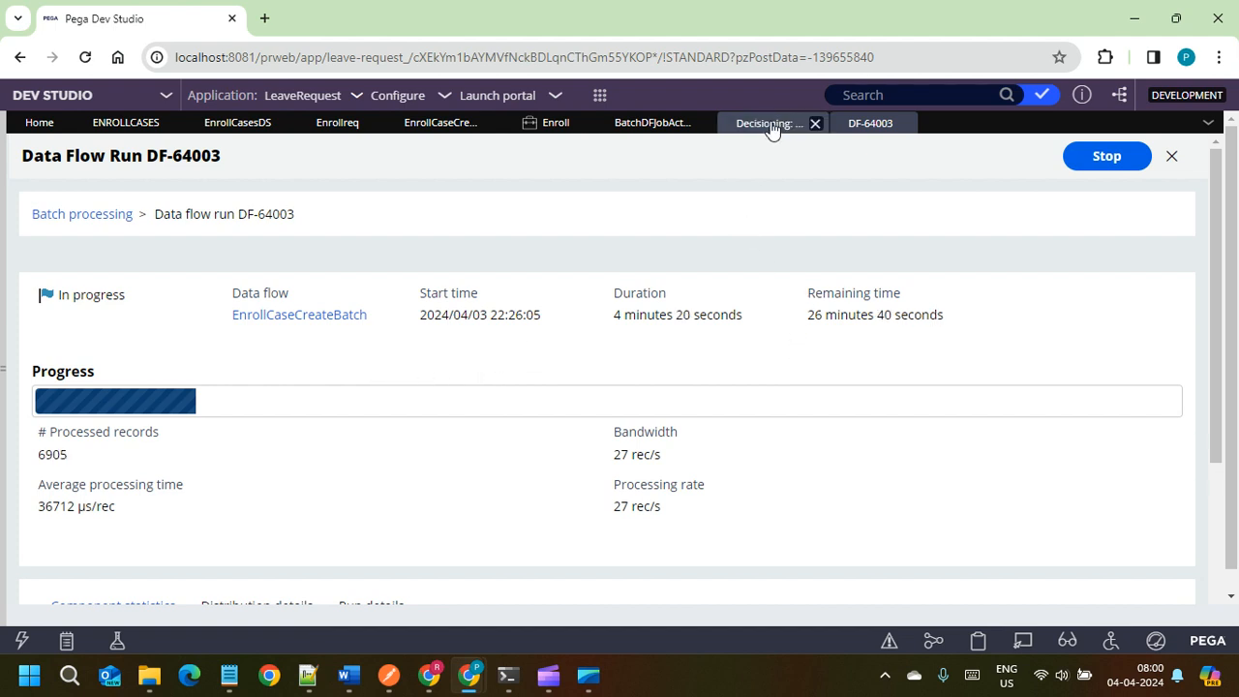
left_click(444, 124)
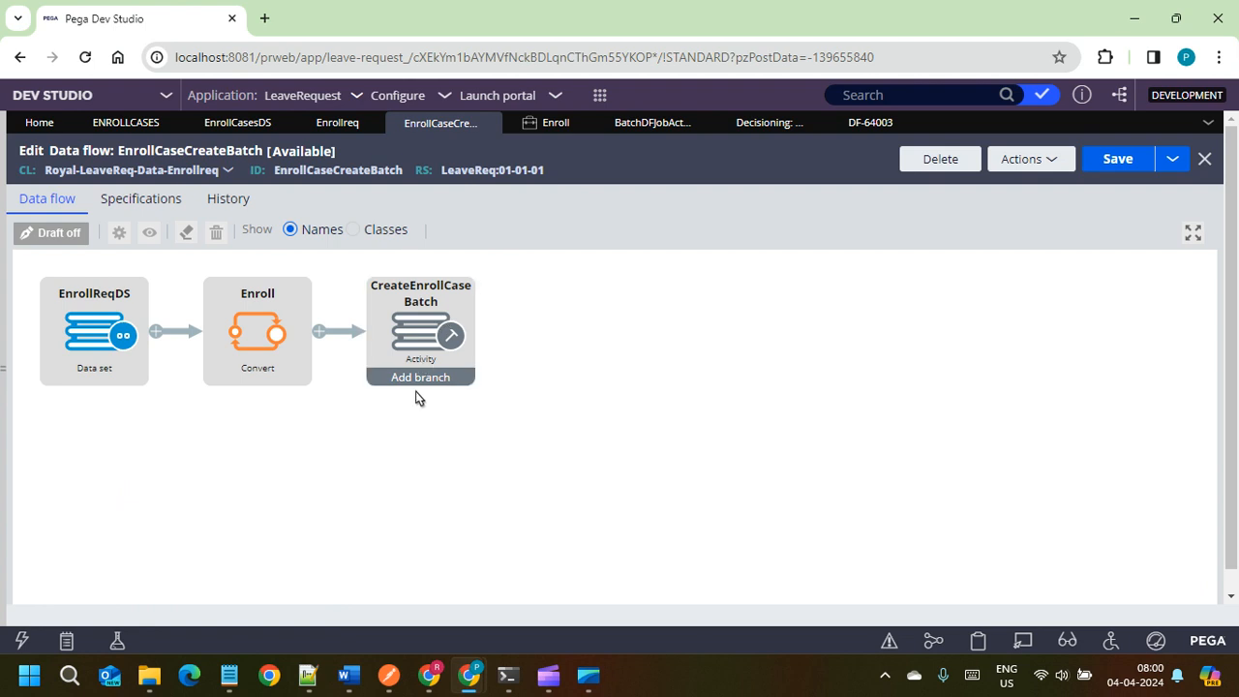
double_click(426, 308)
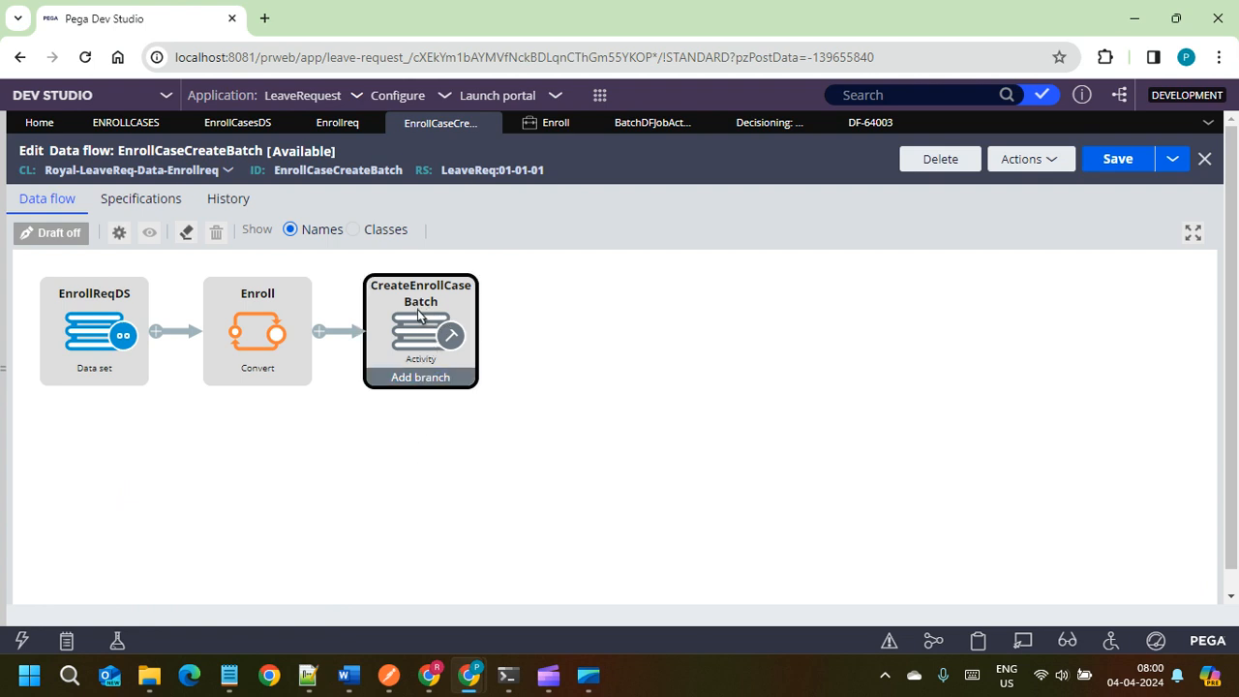
left_click(470, 364)
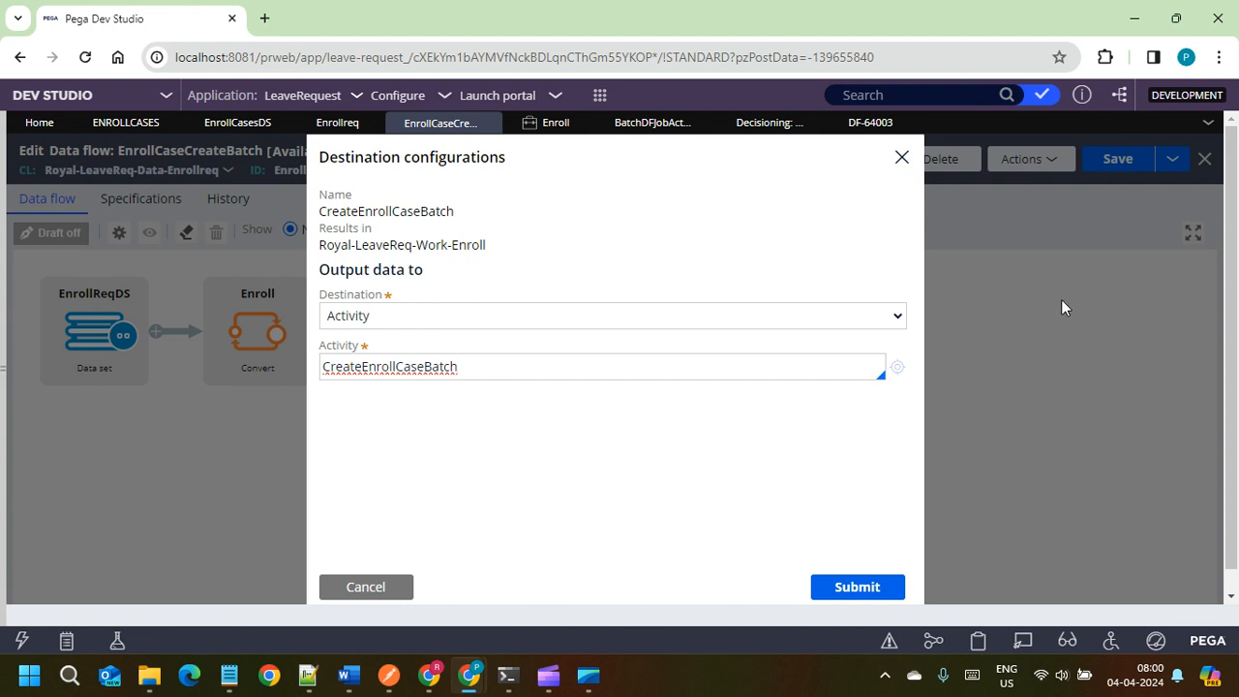
Step: Examine the duration, remaining time and component statistics of run DF-64003 again
left_click(770, 123)
left_click(870, 123)
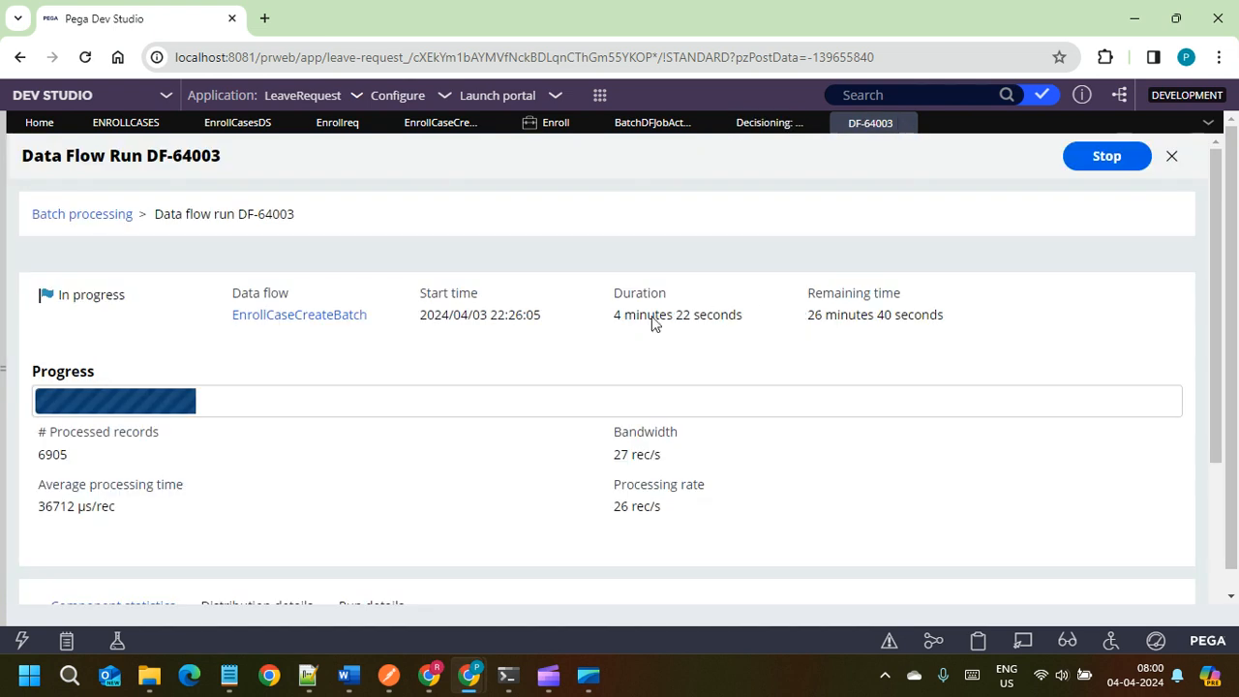
left_click_drag(605, 319, 615, 292)
left_click(672, 319)
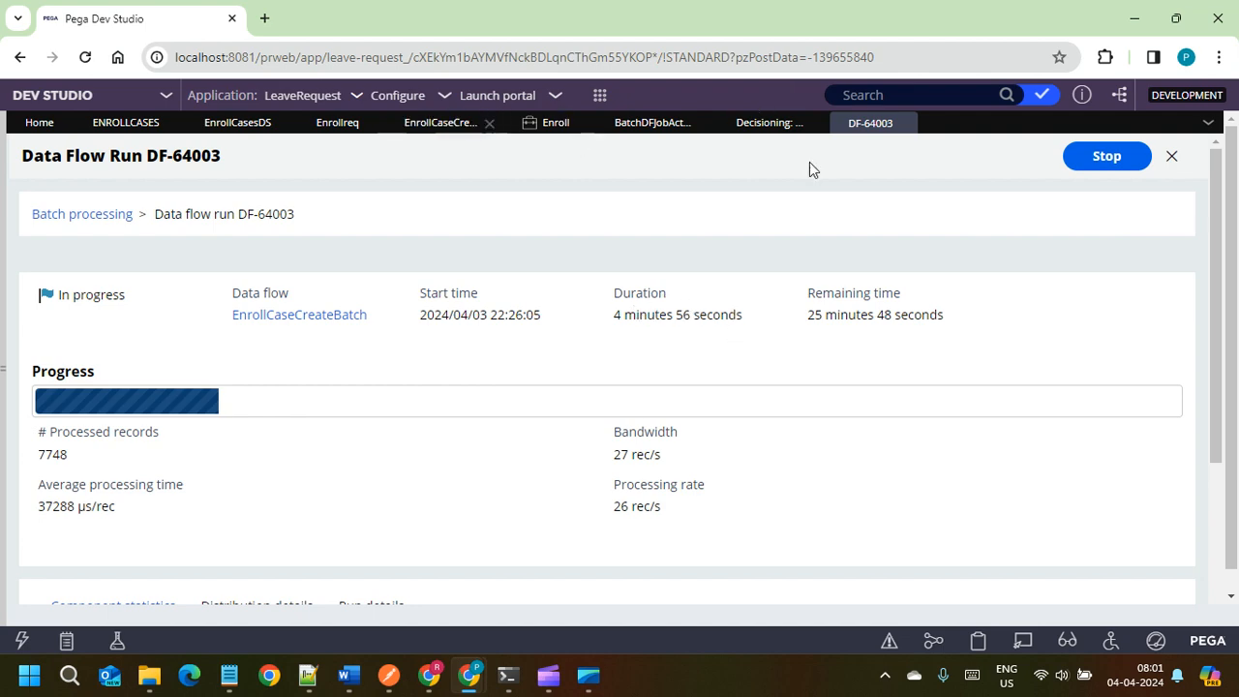
scroll(528, 463, "down", 3)
scroll(586, 464, "up", 3)
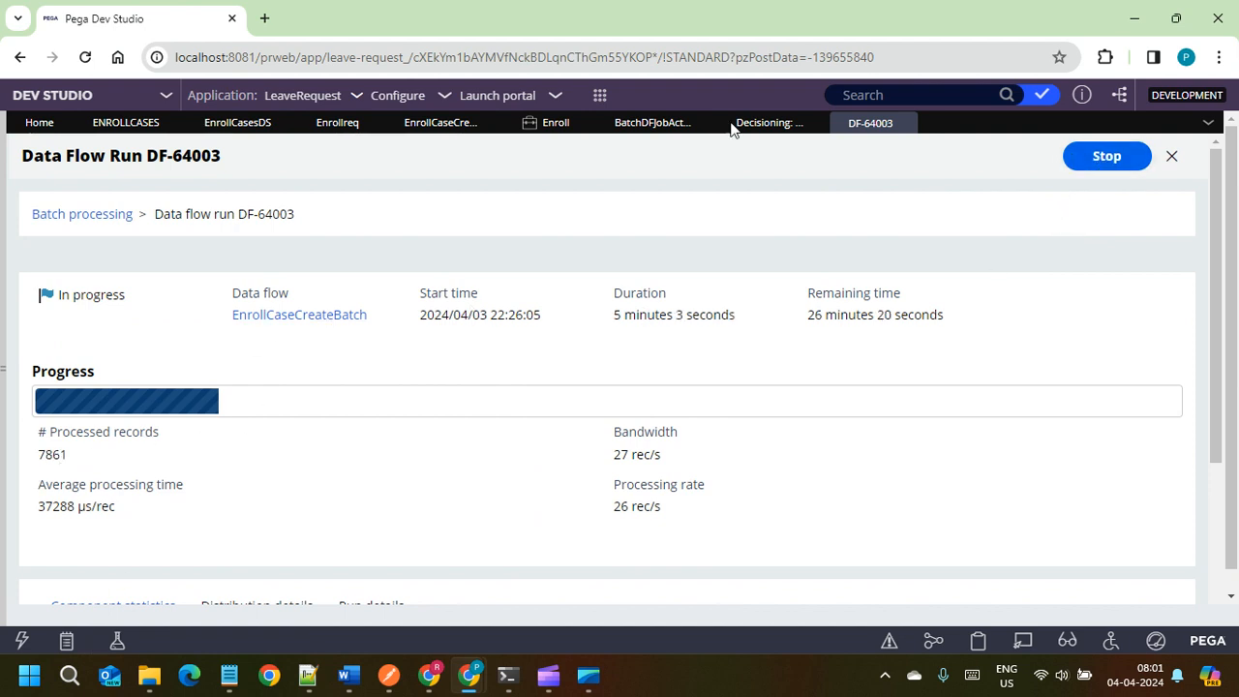
Step: Refresh the list of Enroll case instances and check its page count again
left_click(549, 125)
left_click(1123, 155)
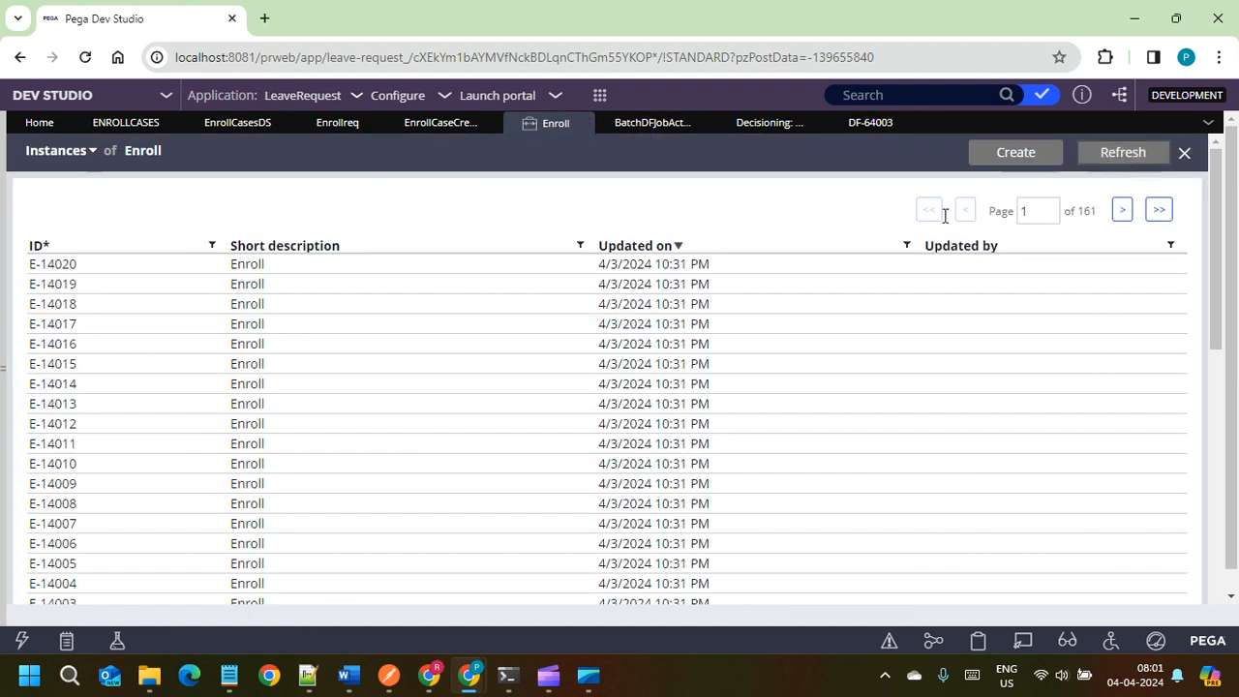
double_click(1087, 211)
Step: Stop data flow run DF-64003 and check its status and component statistics
left_click(869, 125)
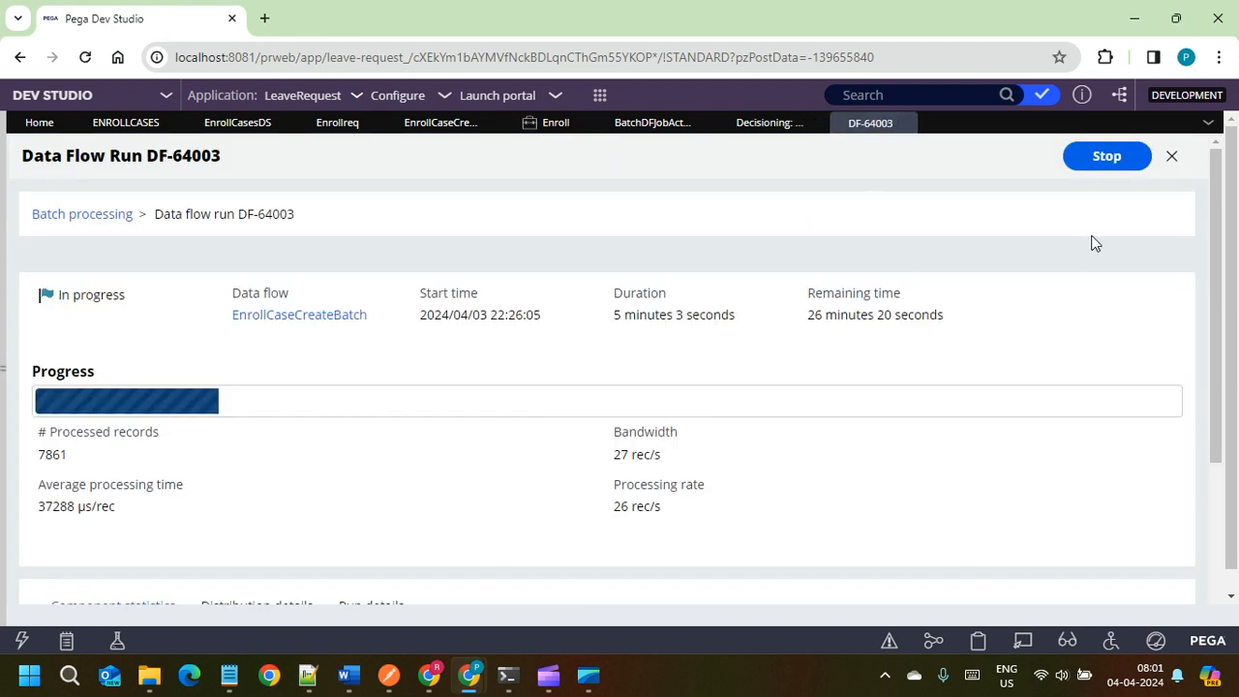
left_click(1103, 157)
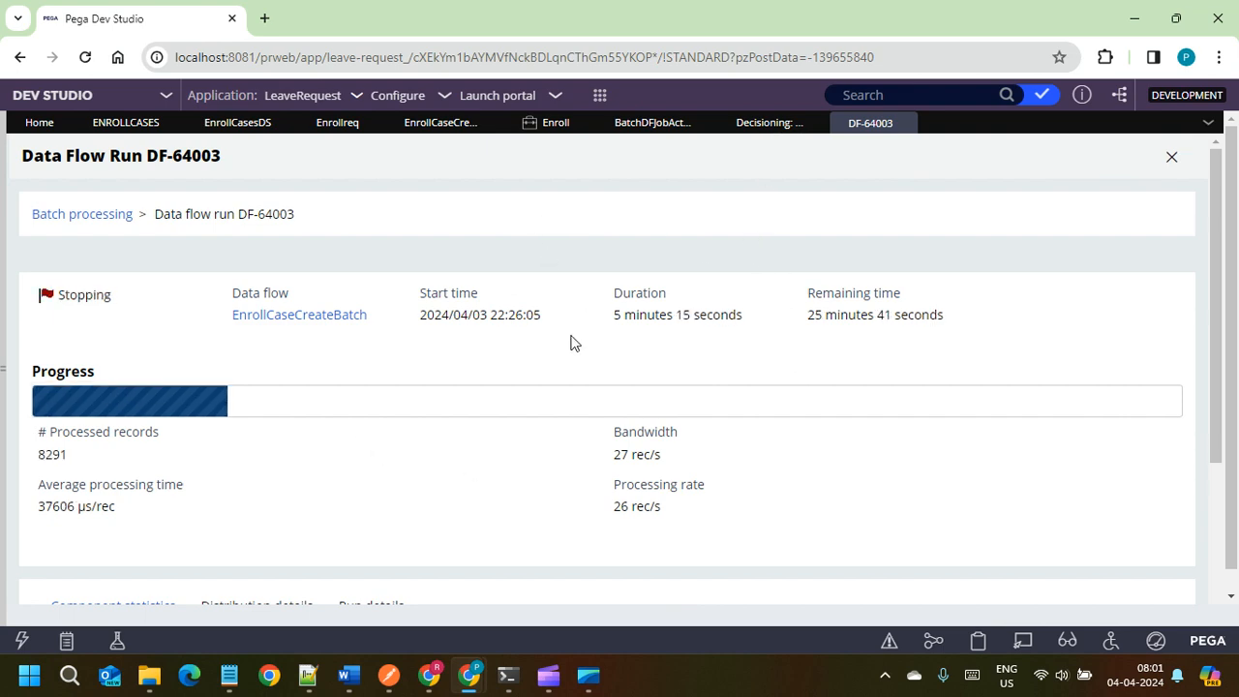
scroll(484, 409, "down", 3)
scroll(489, 420, "up", 3)
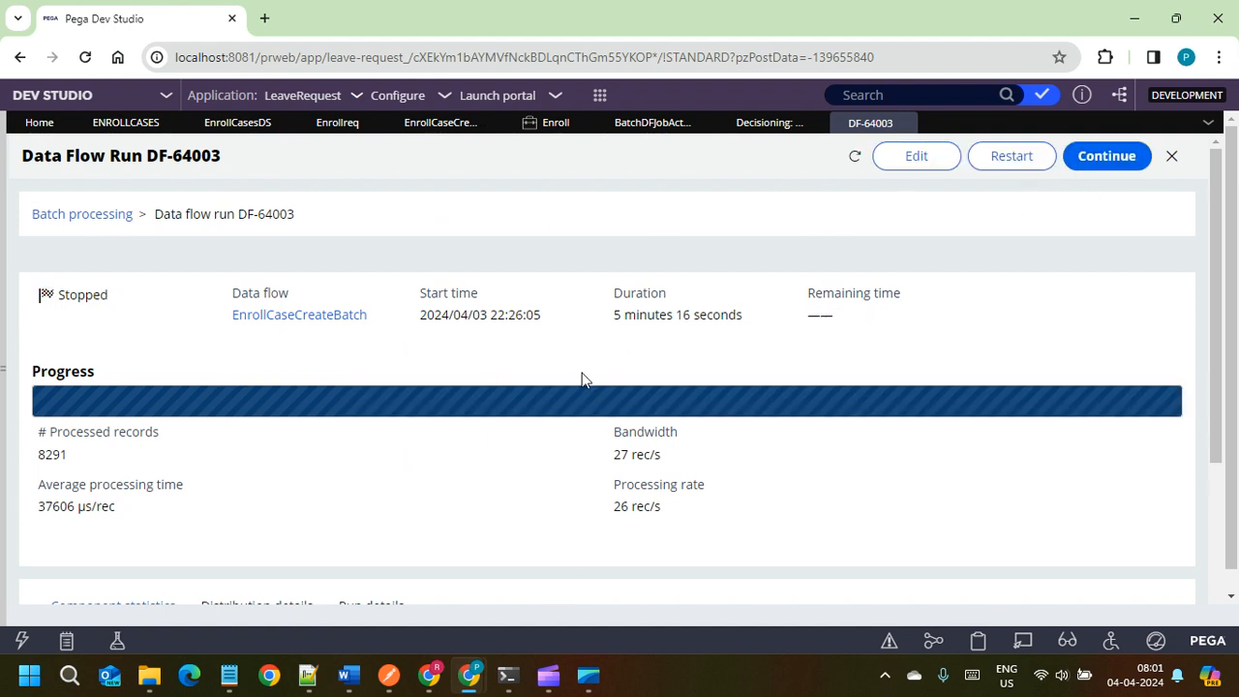
mouse_move(549, 678)
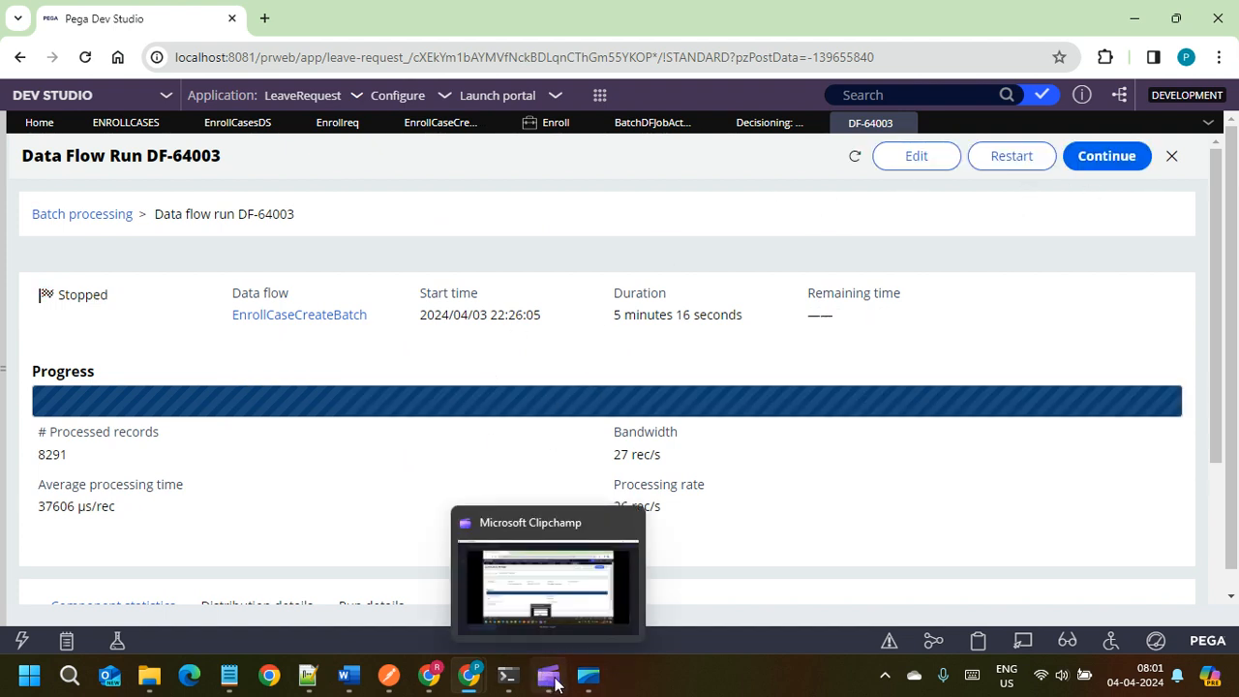